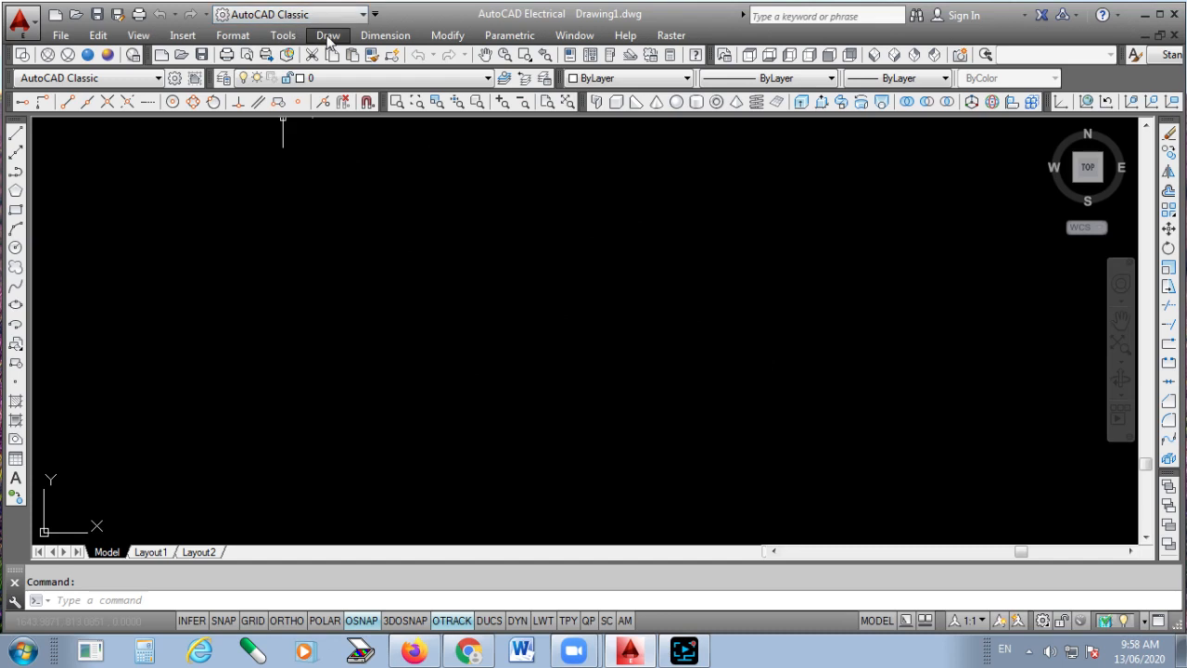
pyautogui.click(328, 37)
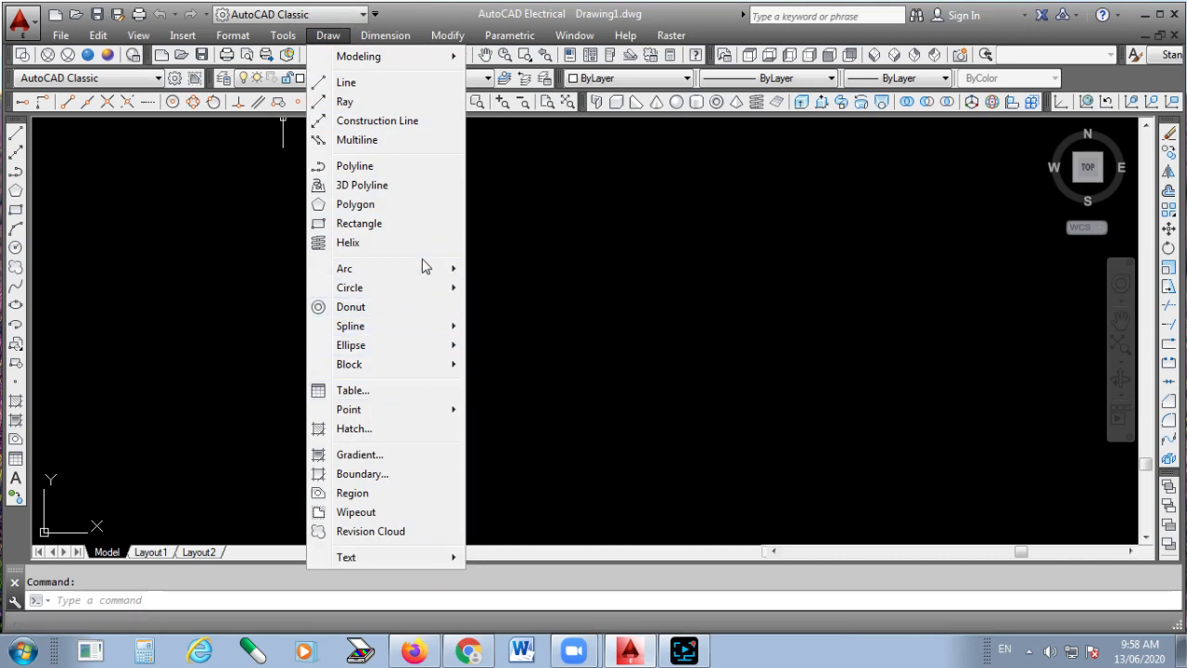
pyautogui.click(328, 36)
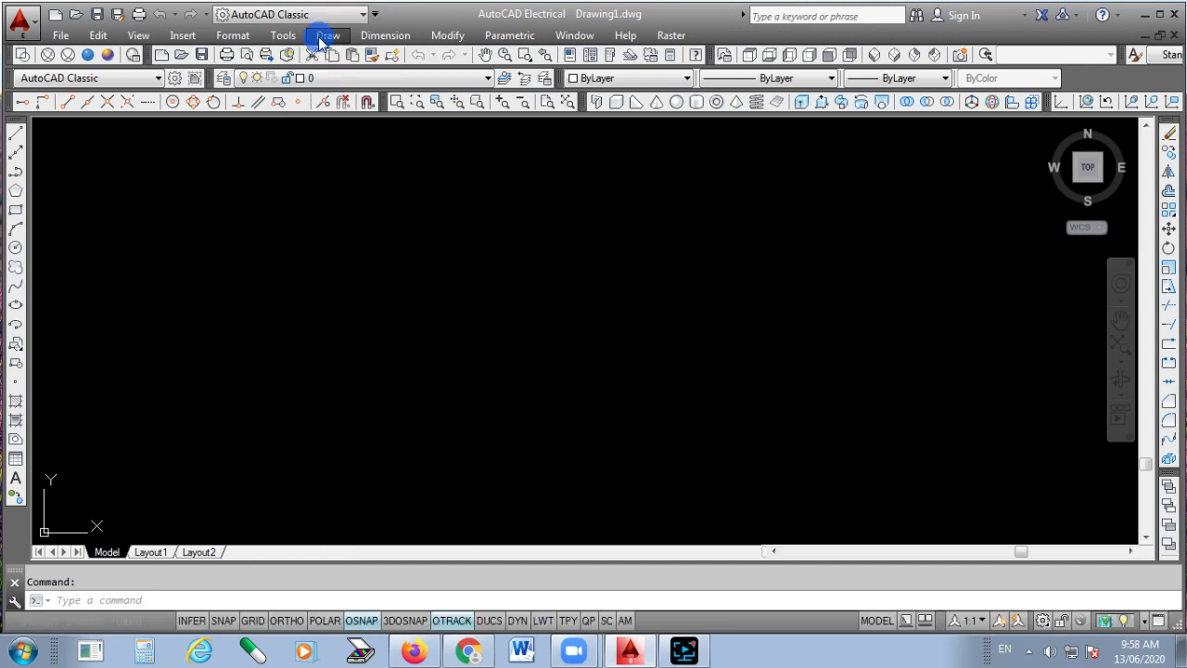
pyautogui.click(328, 37)
pyautogui.click(328, 38)
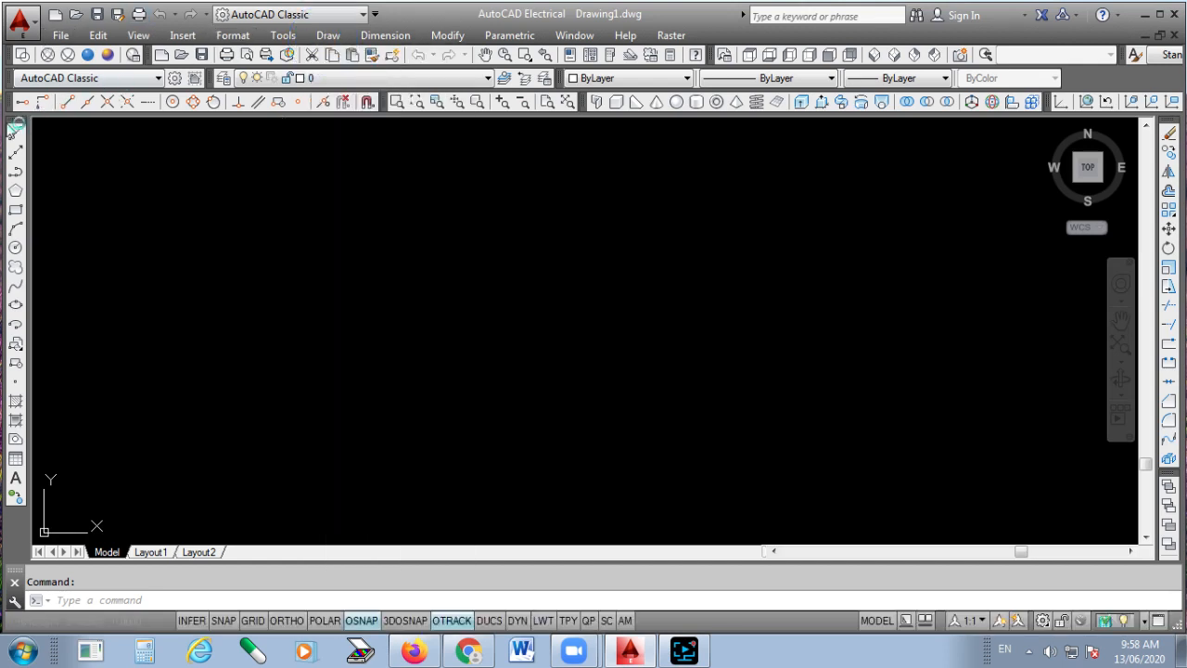
# - Float the Draw toolbar over the drawing area, check the list of AutoCAD toolbars, and dock the toolbar back vertically beside the drawing area
pyautogui.moveTo(28, 117)
pyautogui.mouseDown()
pyautogui.moveTo(210, 176)
pyautogui.moveTo(445, 212)
pyautogui.mouseUp()
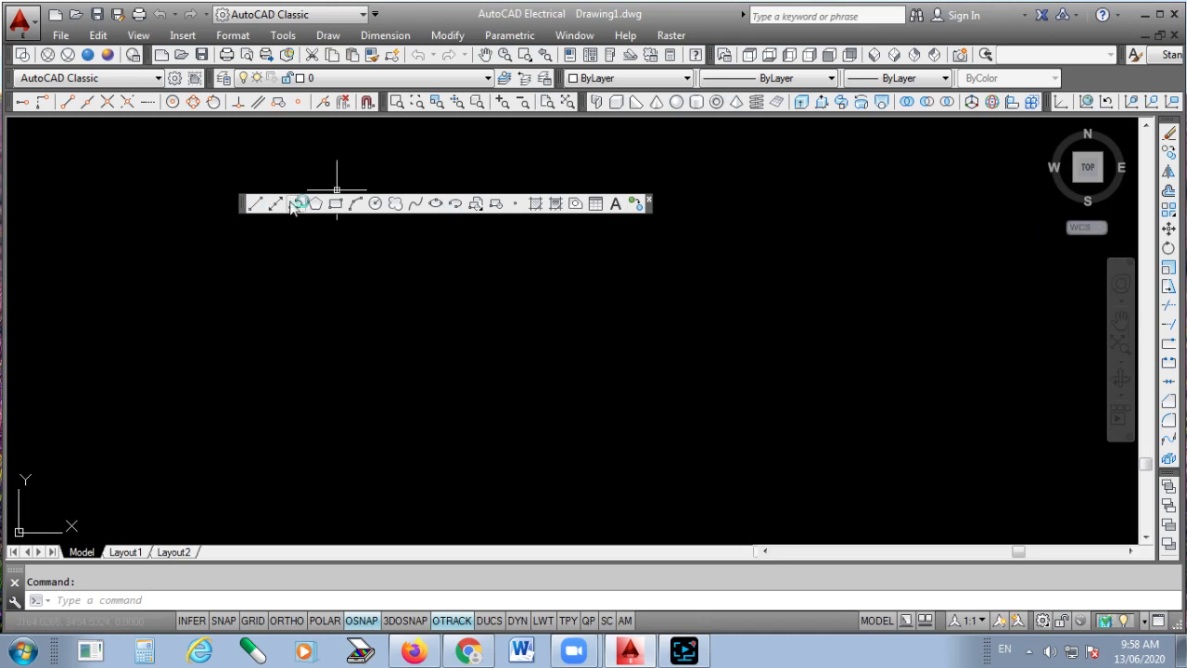
pyautogui.click(282, 35)
pyautogui.moveTo(348, 50)
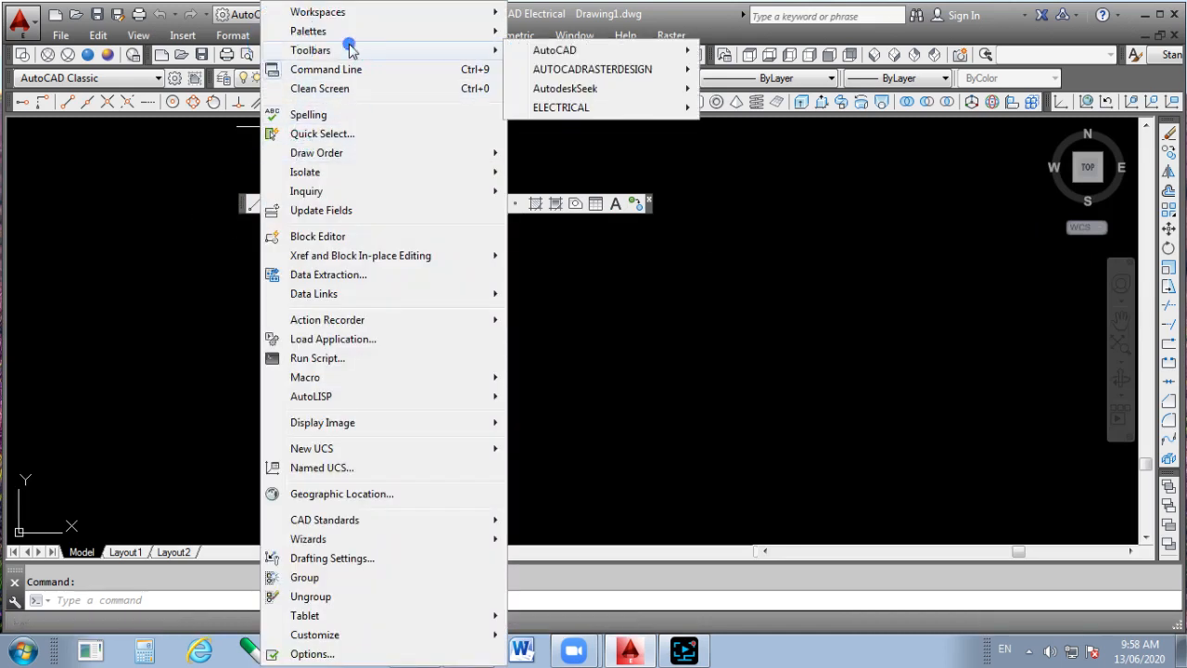
pyautogui.moveTo(563, 56)
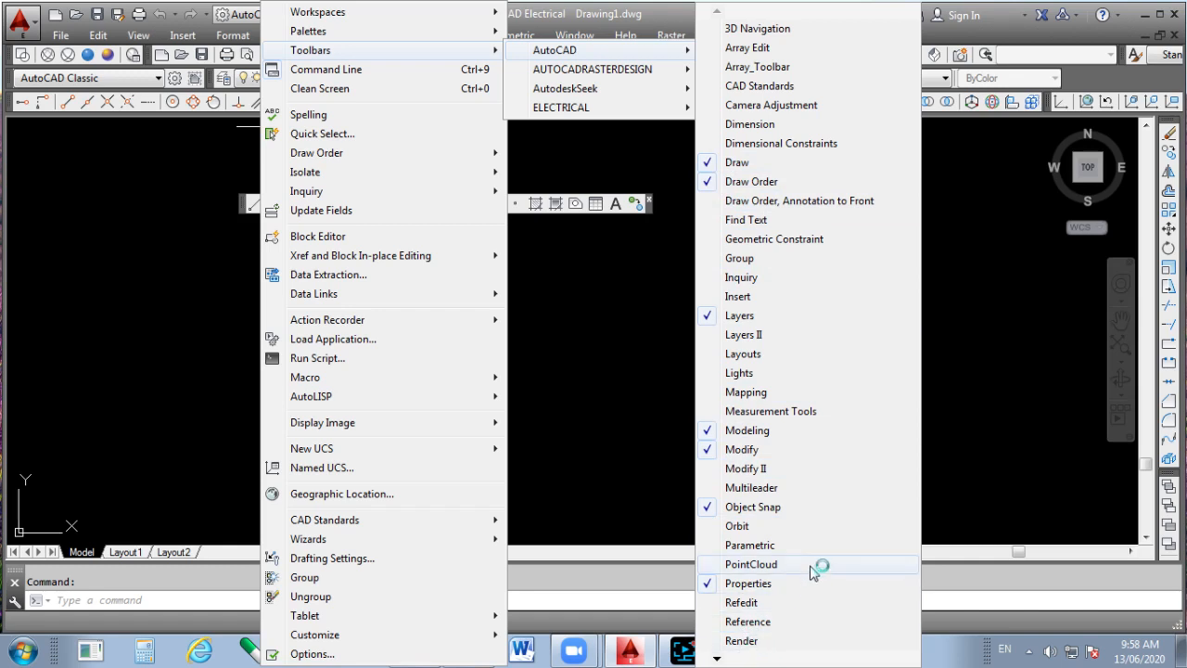
pyautogui.click(631, 314)
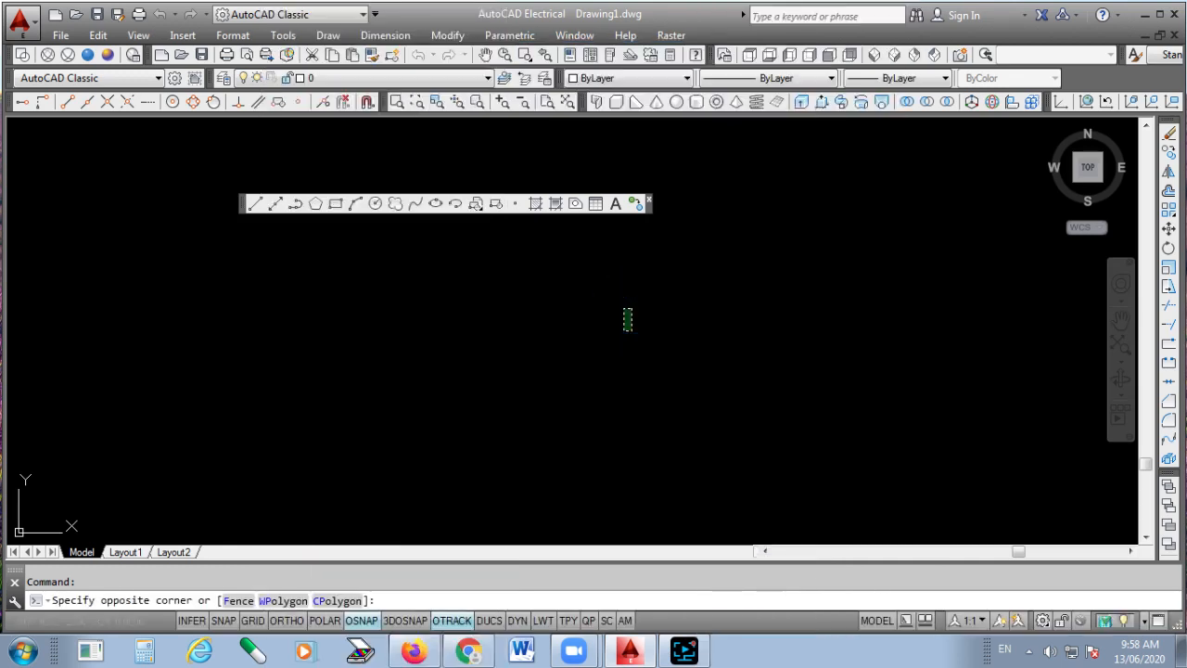
pyautogui.click(627, 324)
pyautogui.moveTo(241, 206)
pyautogui.mouseDown()
pyautogui.moveTo(8, 197)
pyautogui.moveTo(18, 192)
pyautogui.moveTo(11, 209)
pyautogui.moveTo(13, 199)
pyautogui.mouseUp()
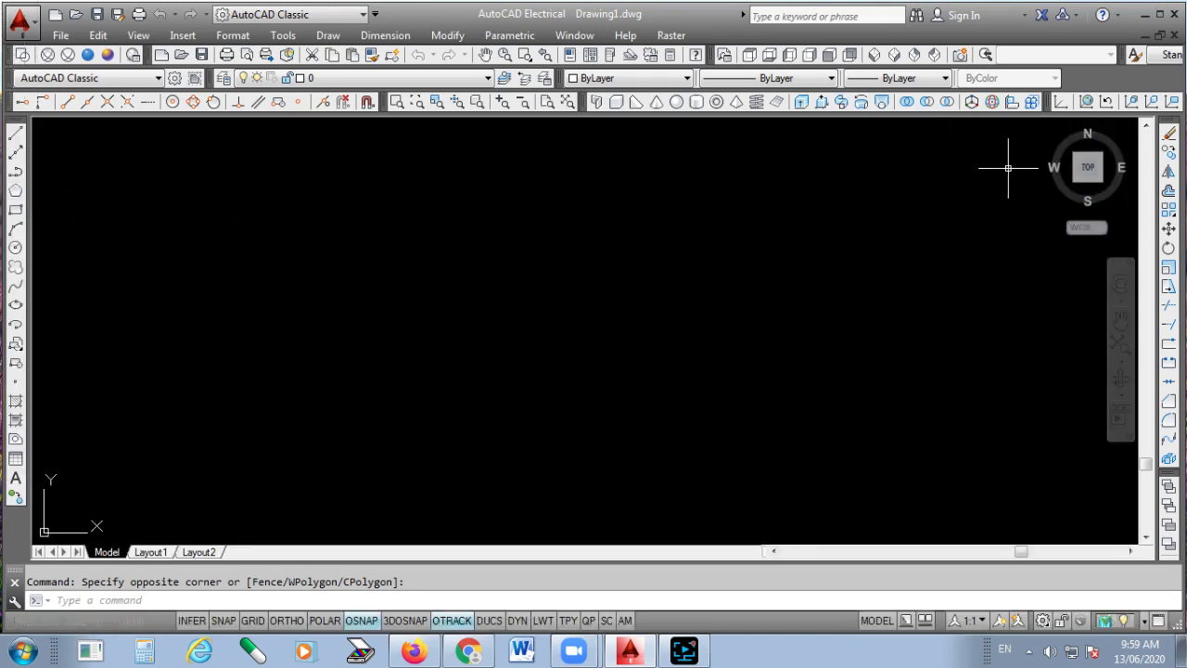
# - Move the UCS toolbar to the start of its own row below the other toolbars, reviewing which AutoCAD toolbars are enabled
pyautogui.moveTo(1046, 104); pyautogui.dragTo(556, 123)
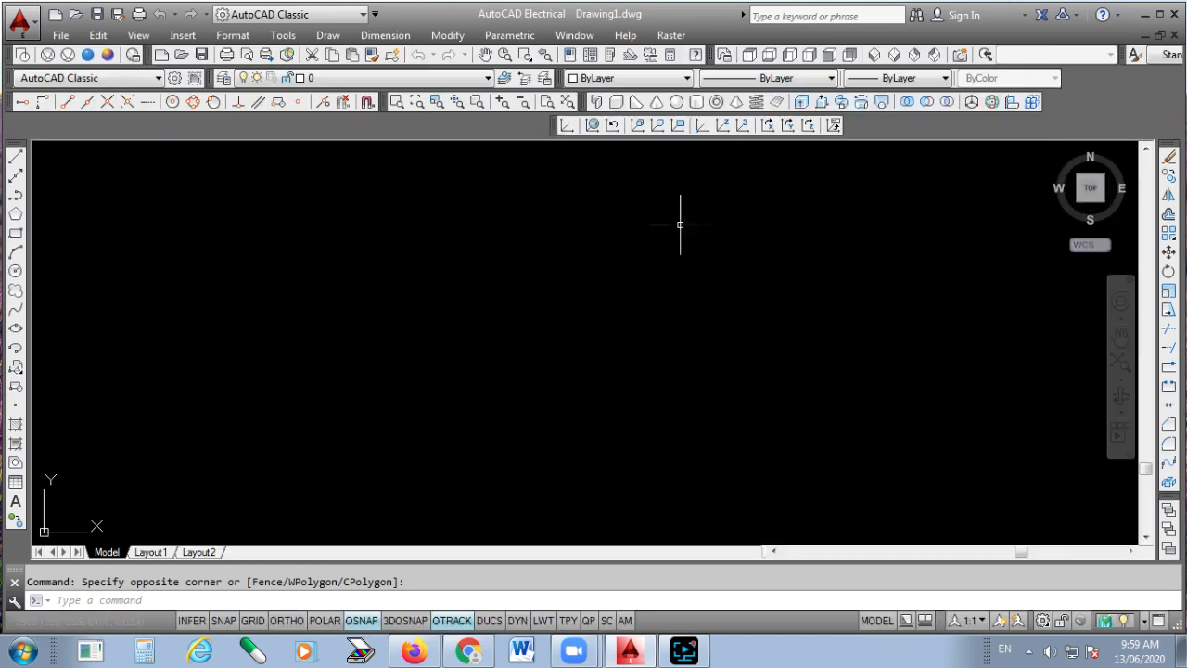
pyautogui.rightClick(767, 131)
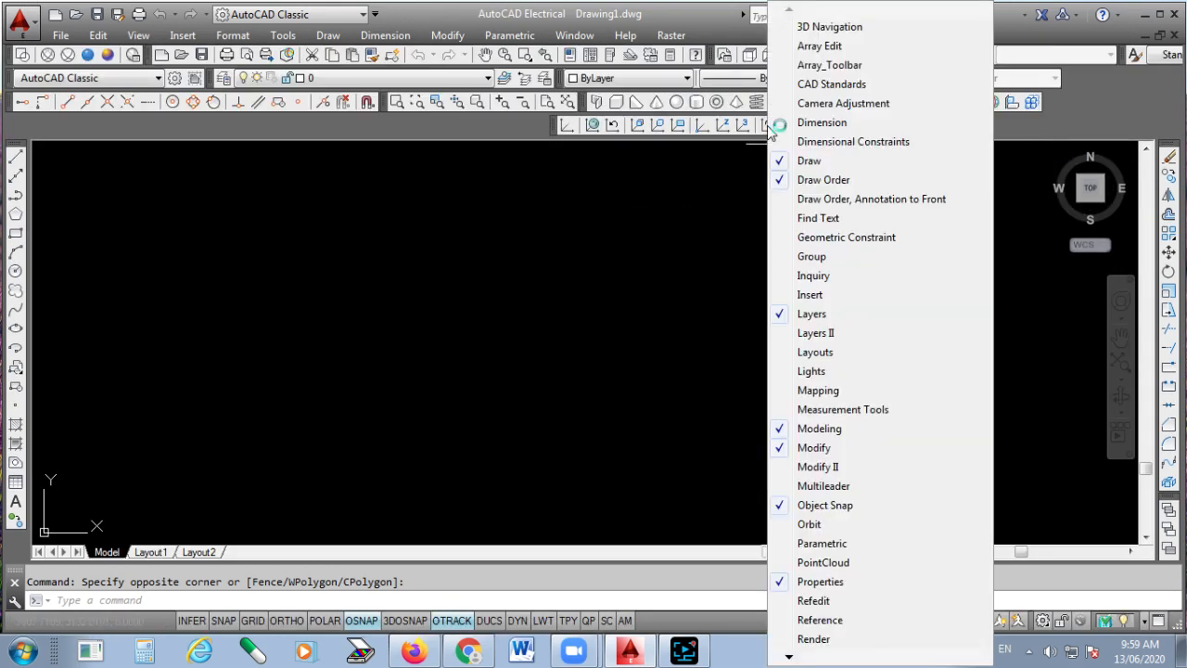
pyautogui.click(570, 137)
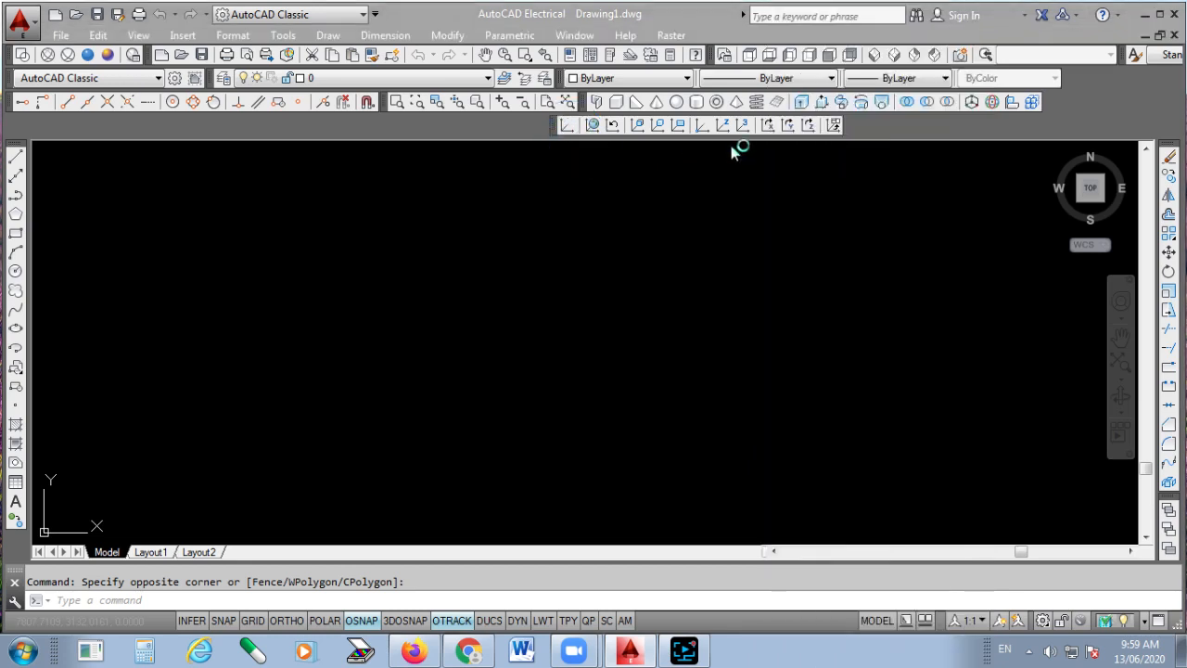
pyautogui.rightClick(784, 132)
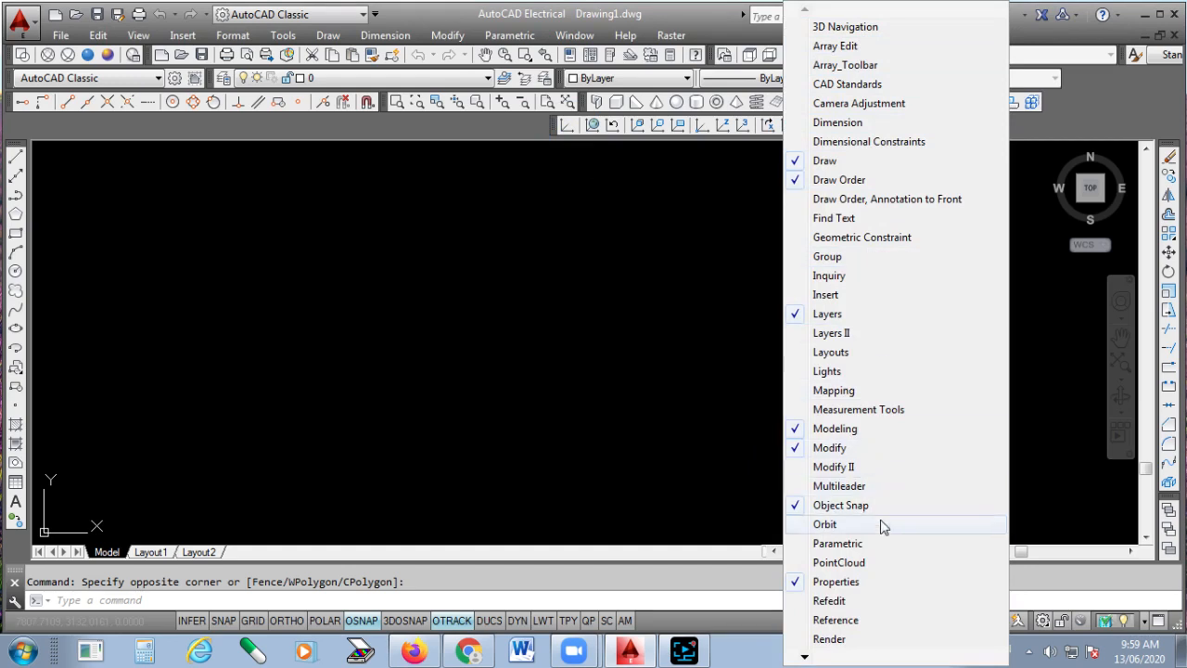
pyautogui.click(803, 656)
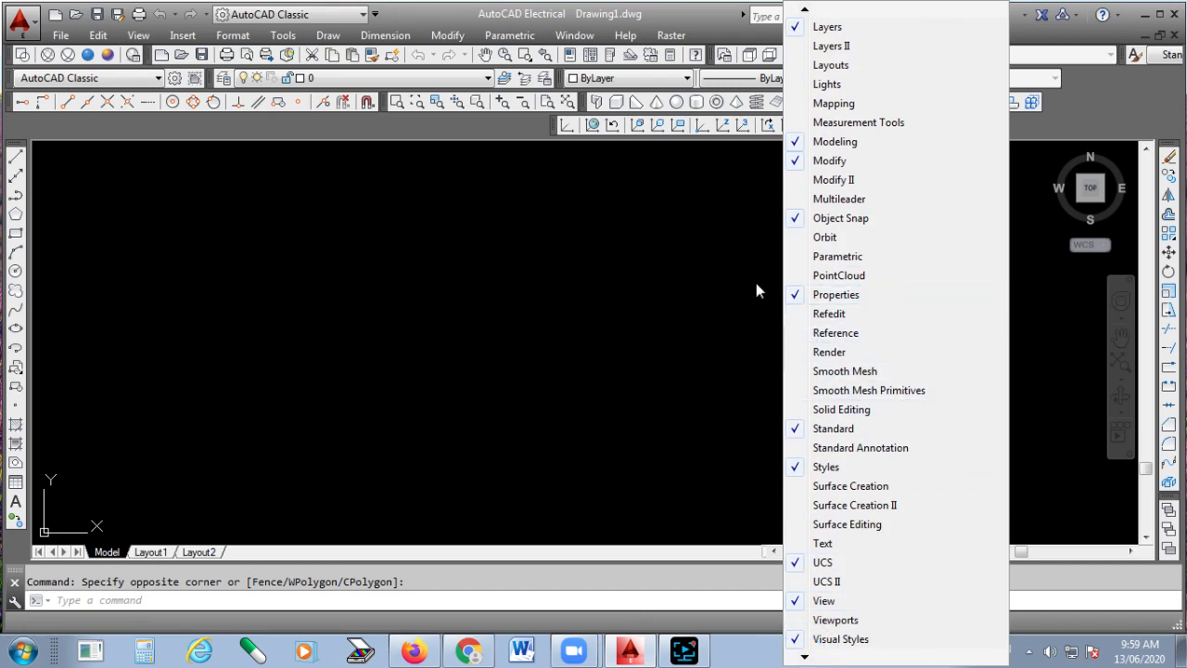
pyautogui.click(705, 251)
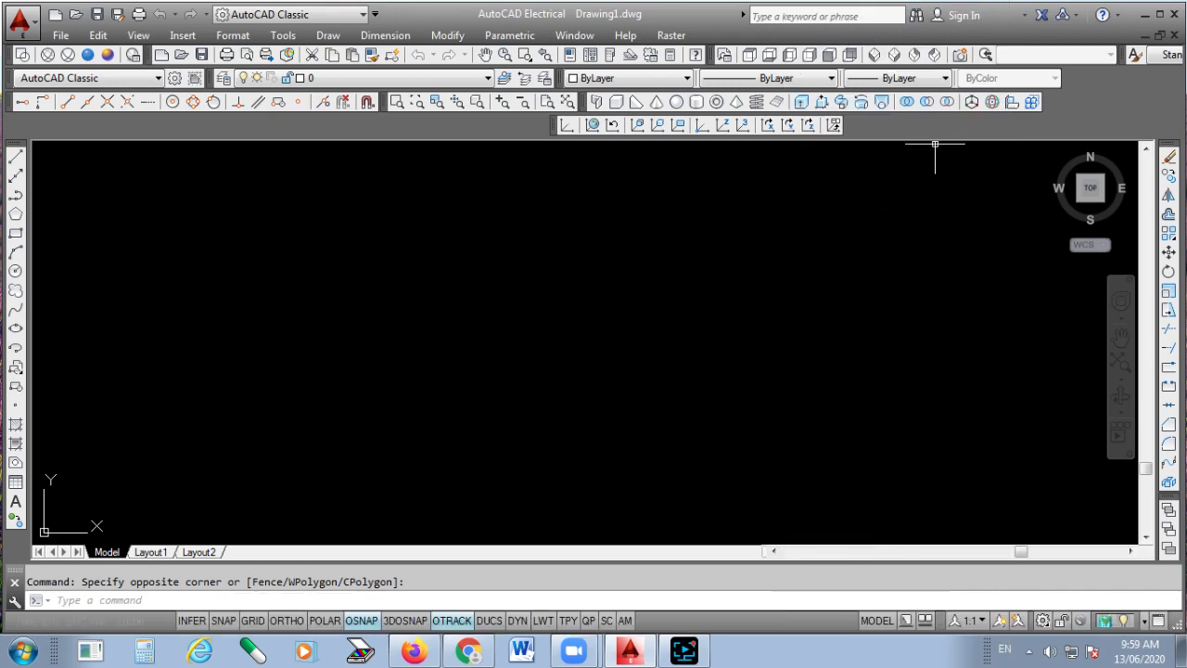
pyautogui.rightClick(1124, 81)
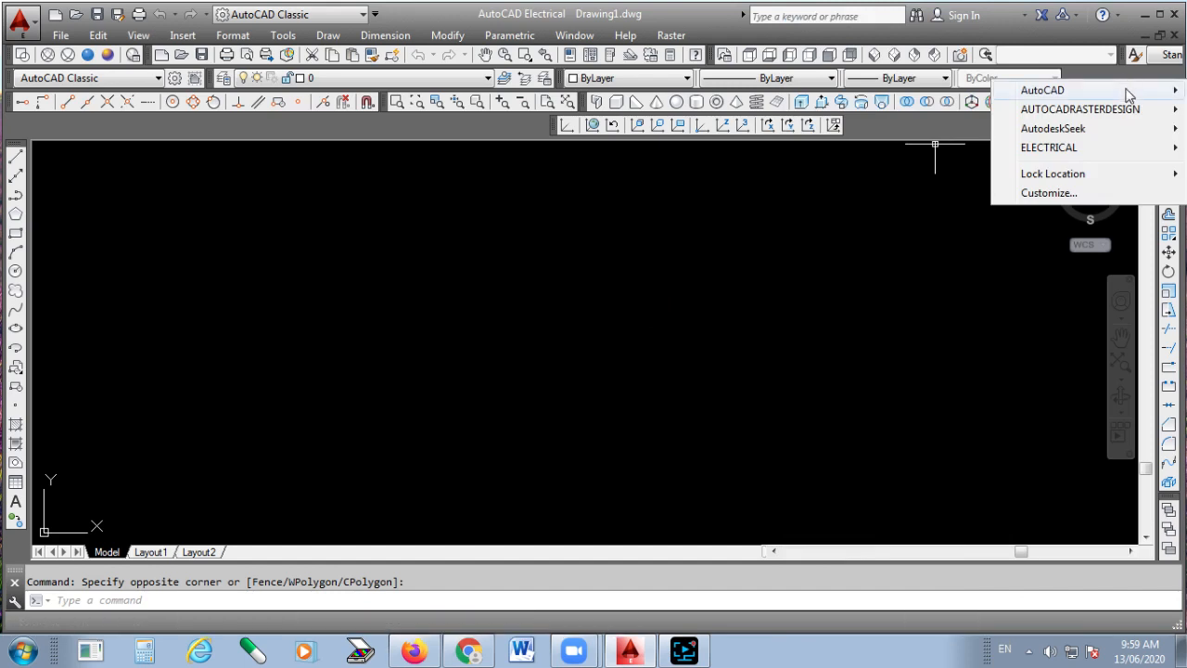
pyautogui.click(1125, 88)
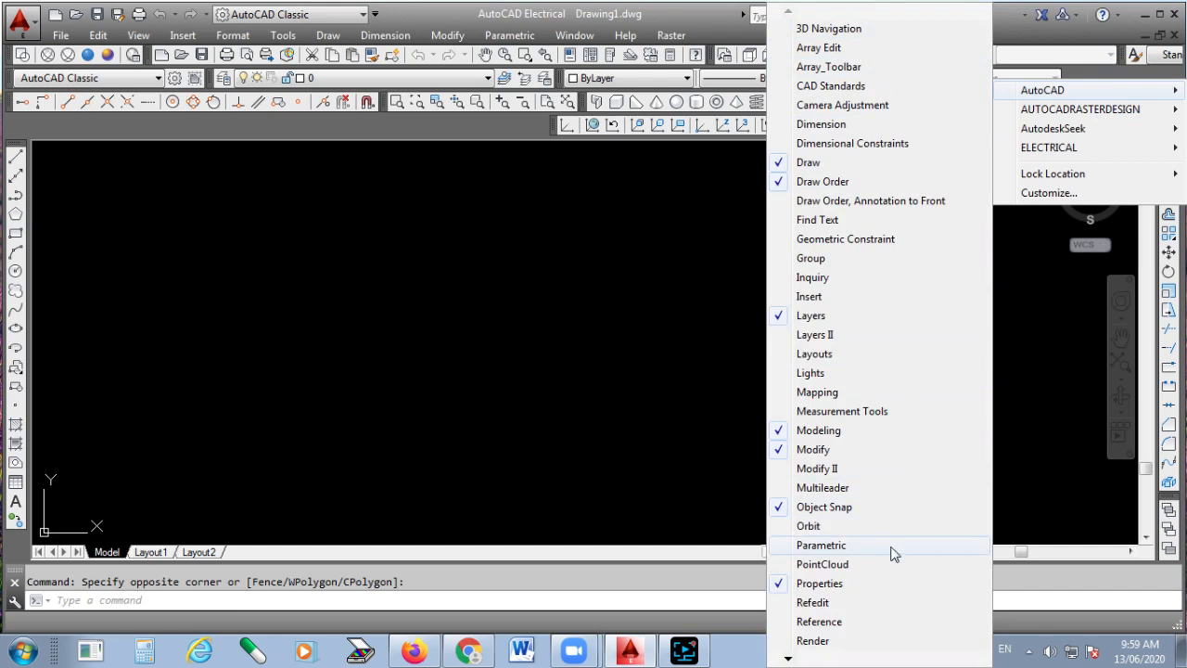
pyautogui.click(670, 251)
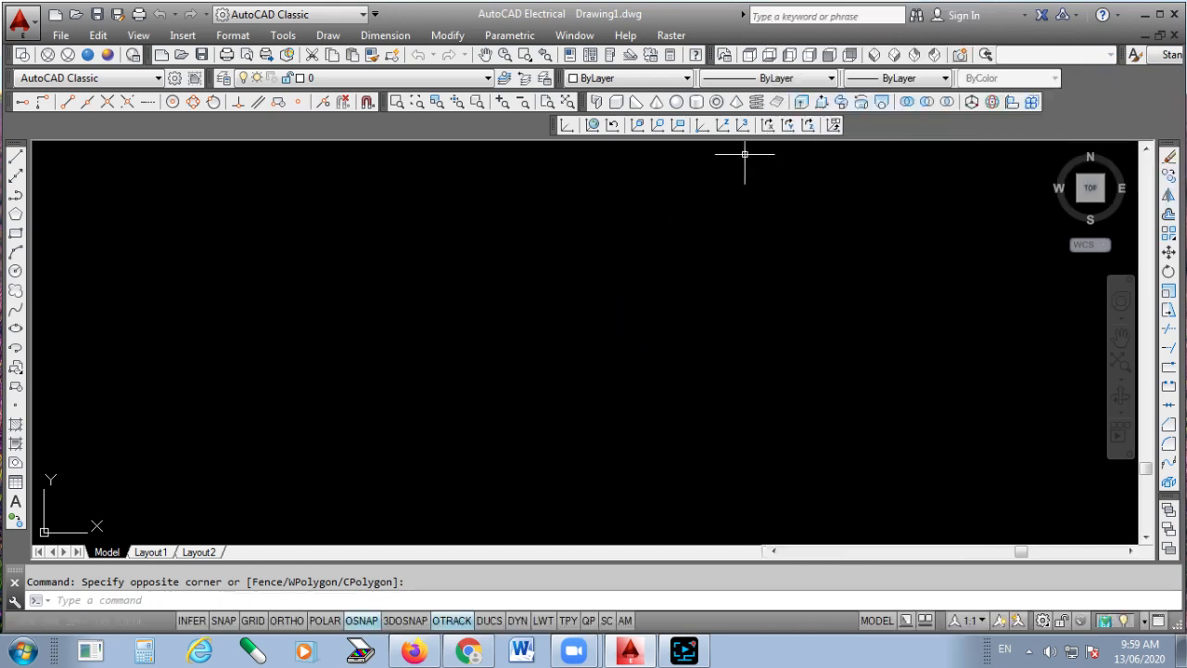
pyautogui.moveTo(561, 125); pyautogui.dragTo(12, 130)
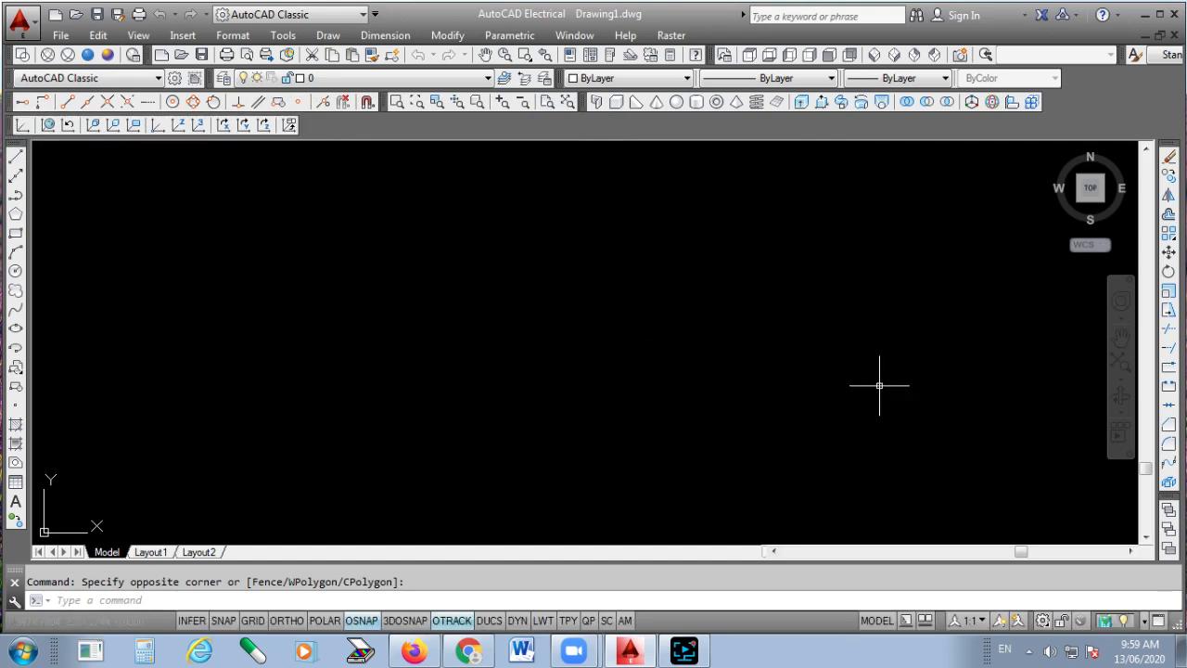
# - Switch the workspace to 3D Modeling and close the Tool Palettes
pyautogui.click(1044, 620)
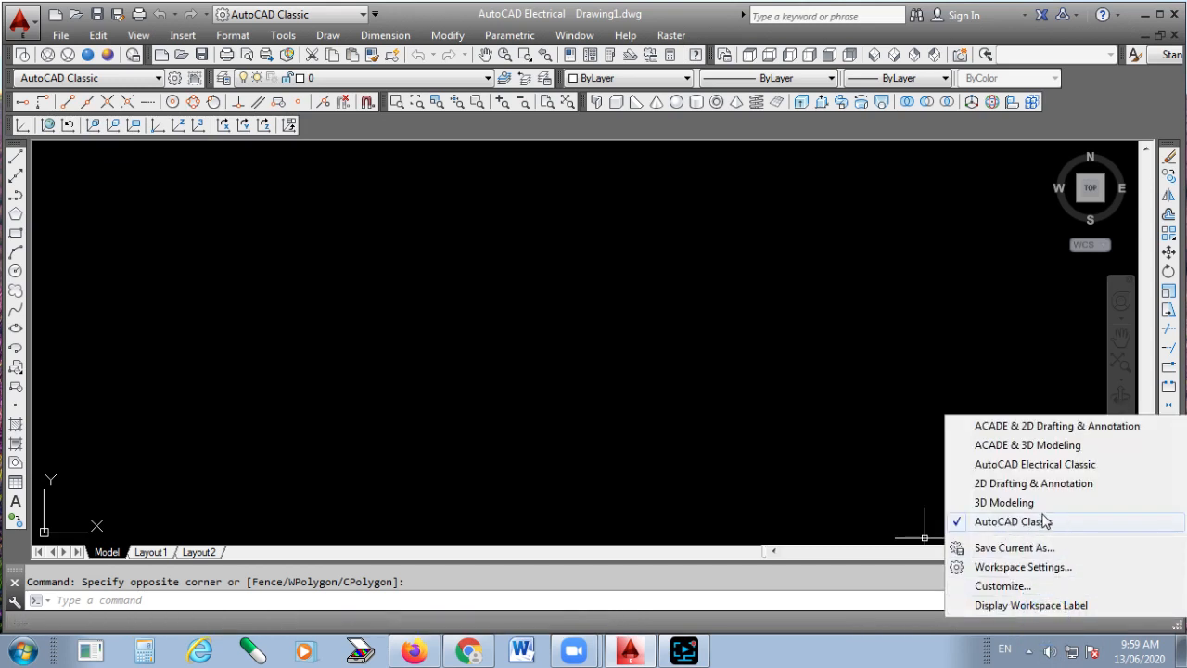
pyautogui.click(1007, 501)
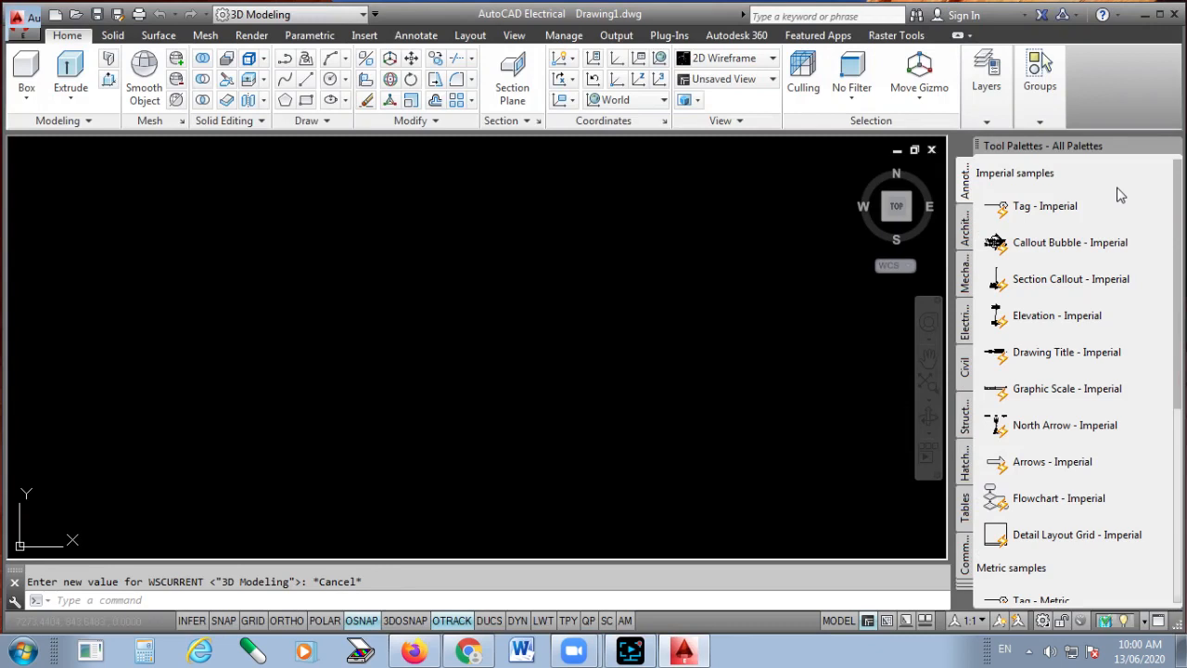
pyautogui.click(1170, 147)
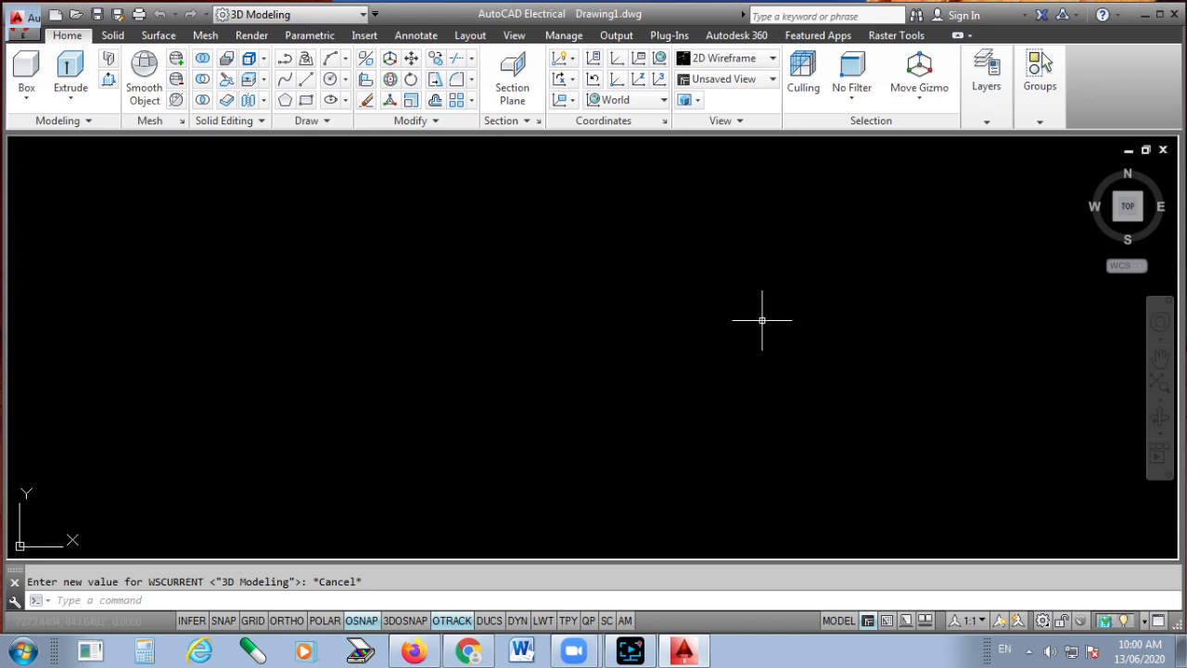
# - Switch the workspace back to AutoCAD Classic and close both the Tool Palettes and the floating mesh toolbar
pyautogui.click(1042, 631)
pyautogui.click(1017, 528)
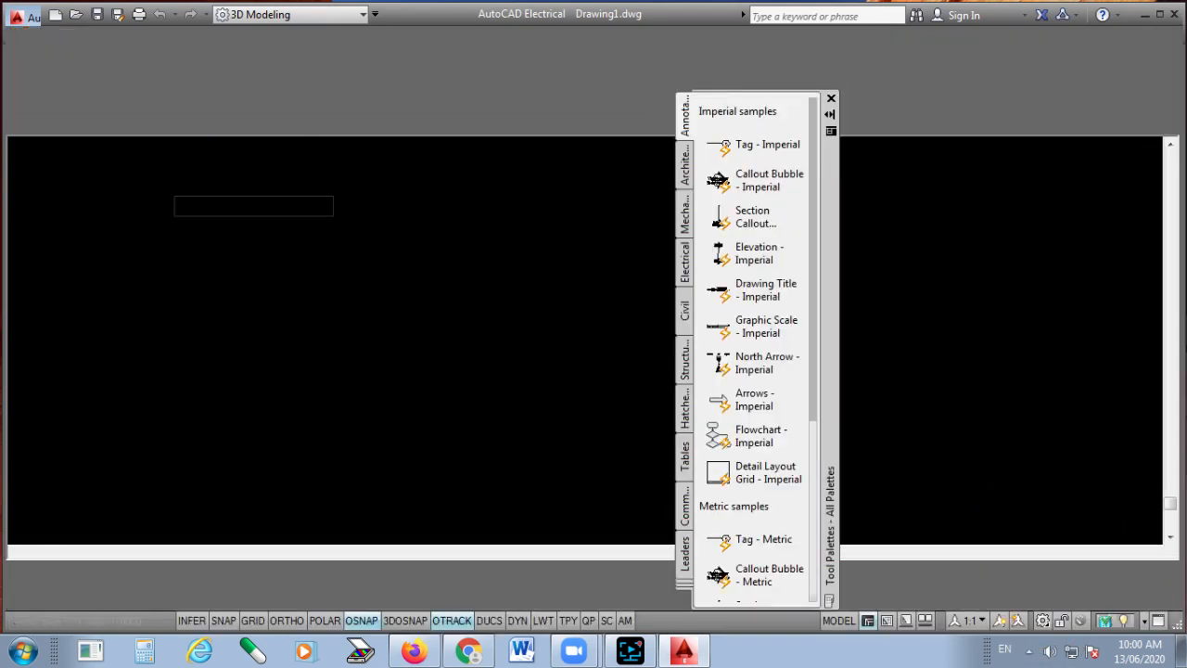
pyautogui.click(831, 98)
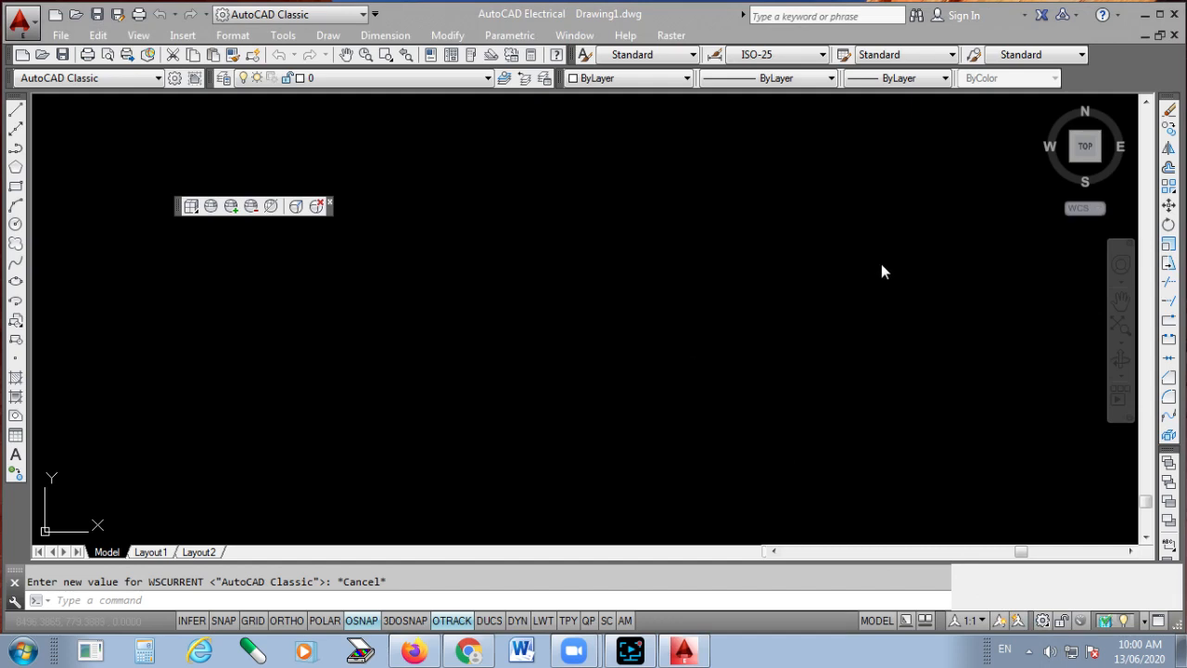
pyautogui.click(679, 444)
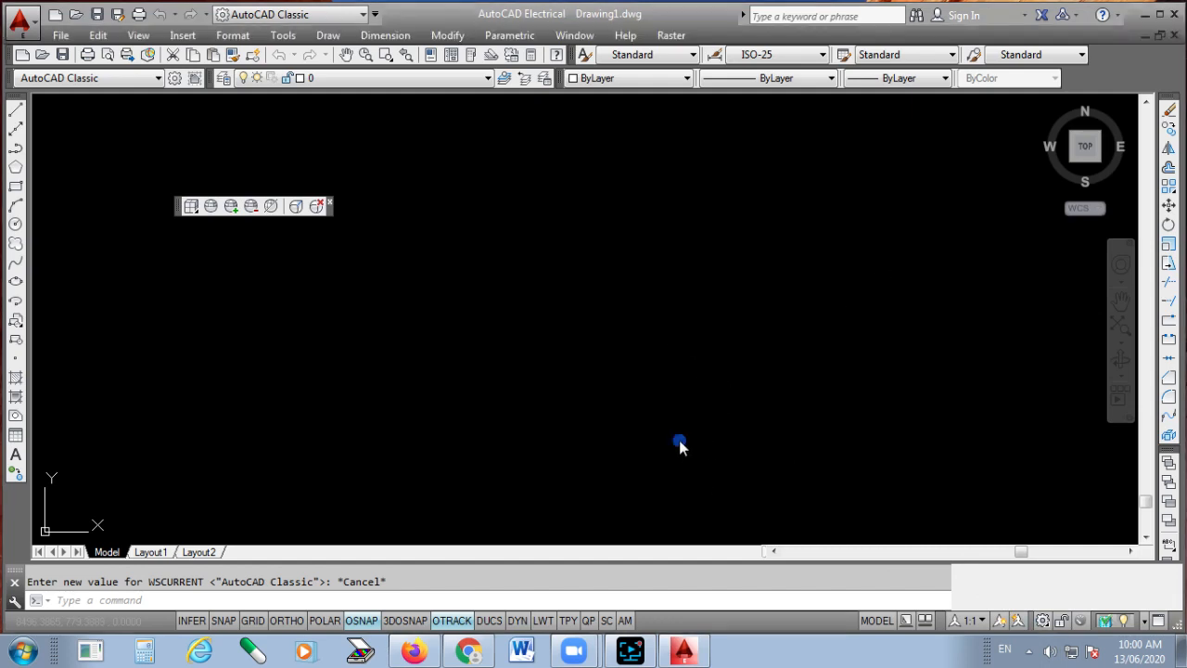
pyautogui.click(757, 223)
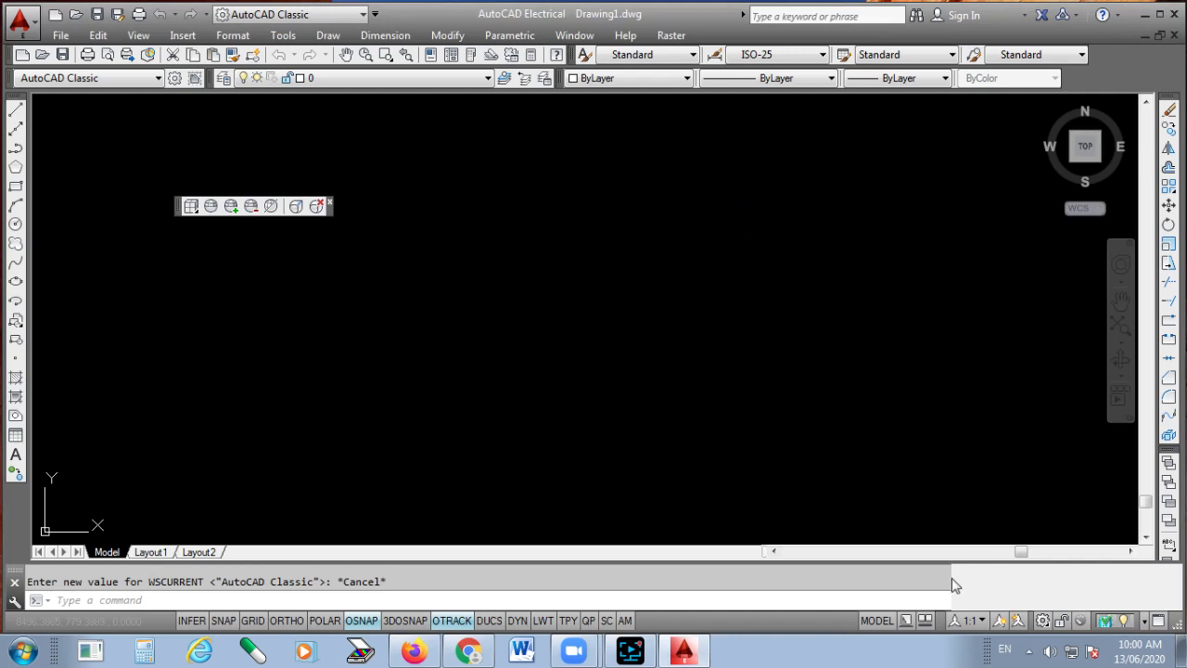
pyautogui.click(326, 200)
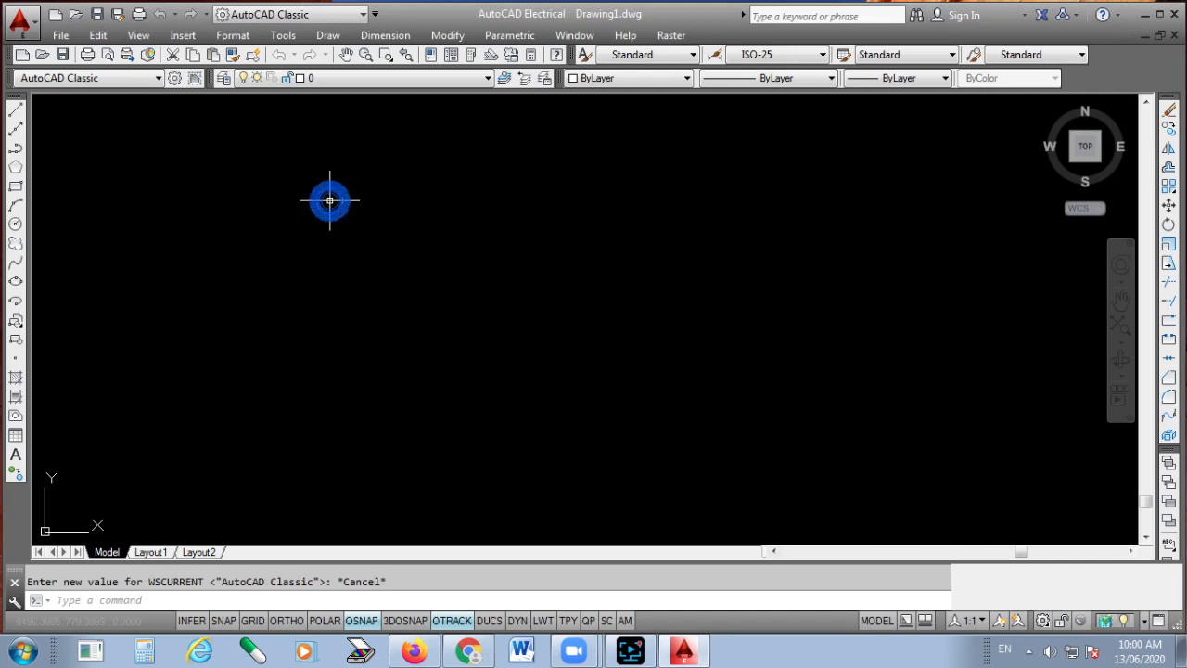
pyautogui.click(1026, 605)
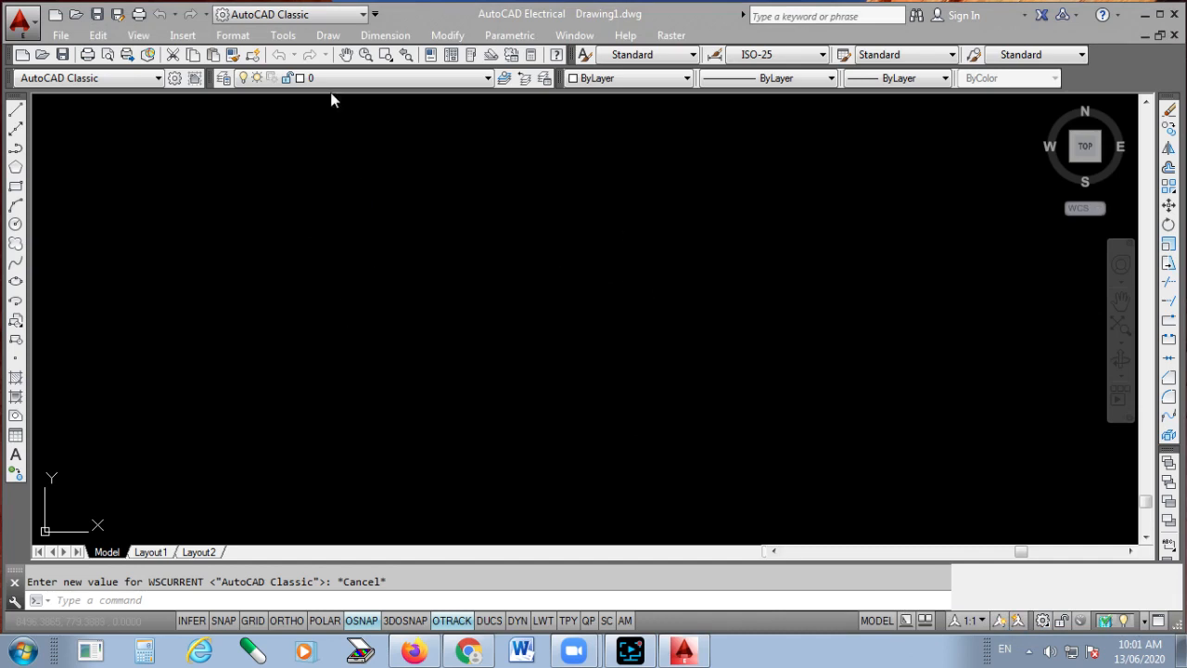
pyautogui.click(326, 36)
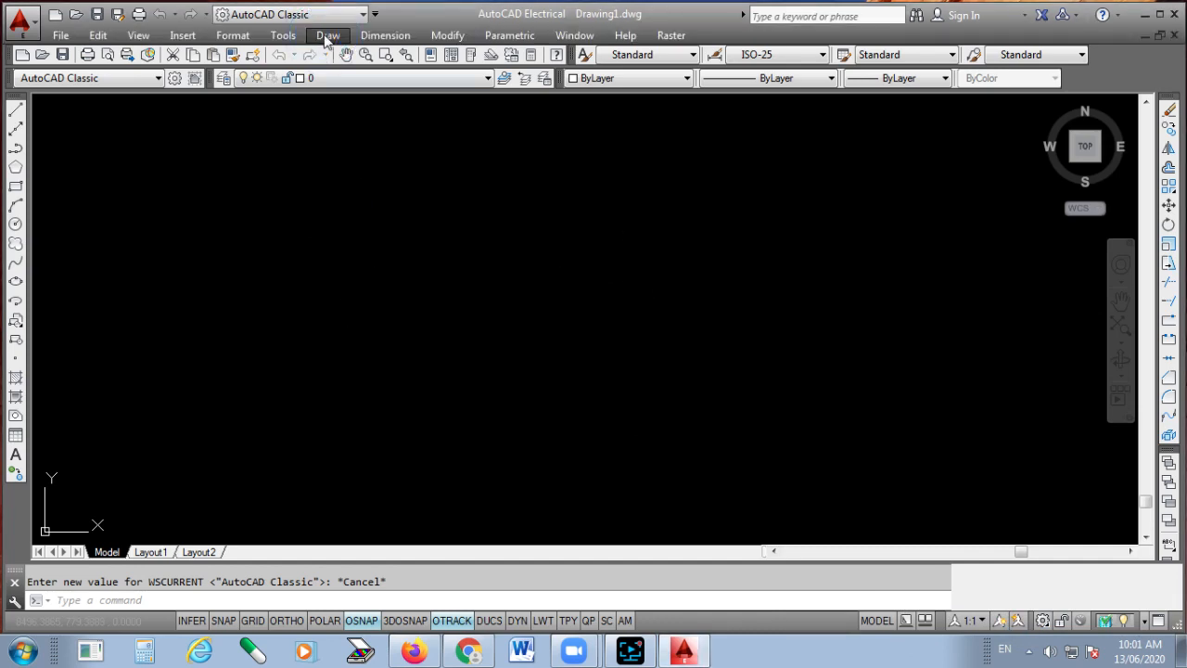
pyautogui.click(326, 37)
pyautogui.click(327, 37)
pyautogui.click(327, 37)
pyautogui.click(327, 37)
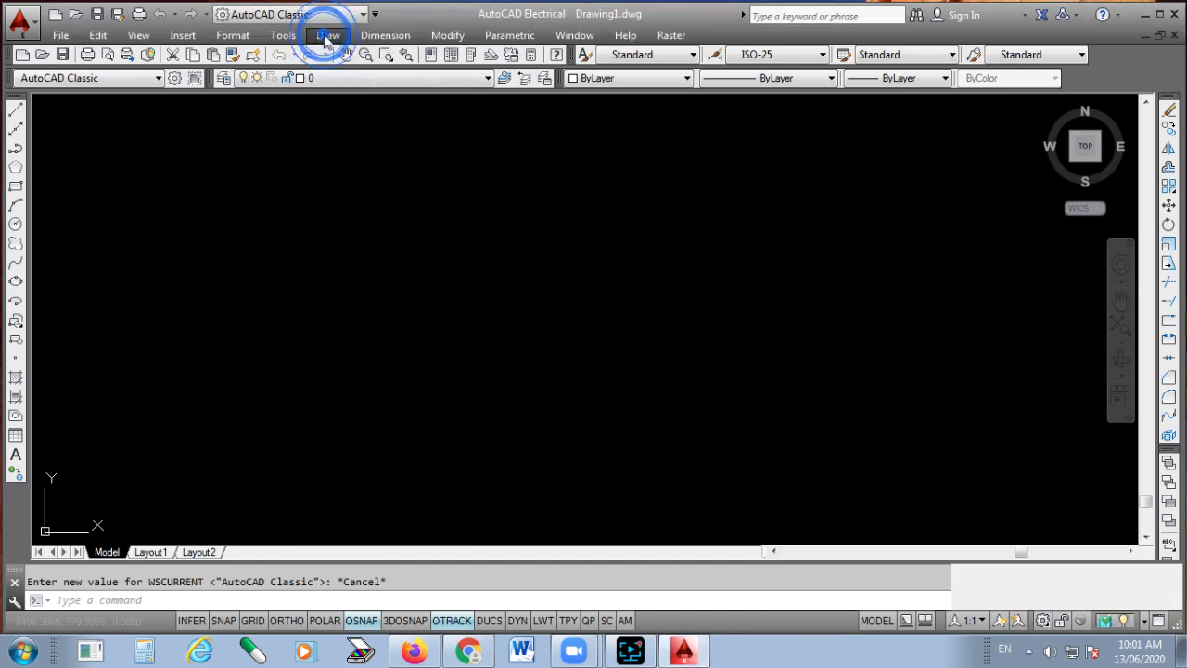
pyautogui.click(327, 37)
pyautogui.click(326, 37)
pyautogui.click(327, 37)
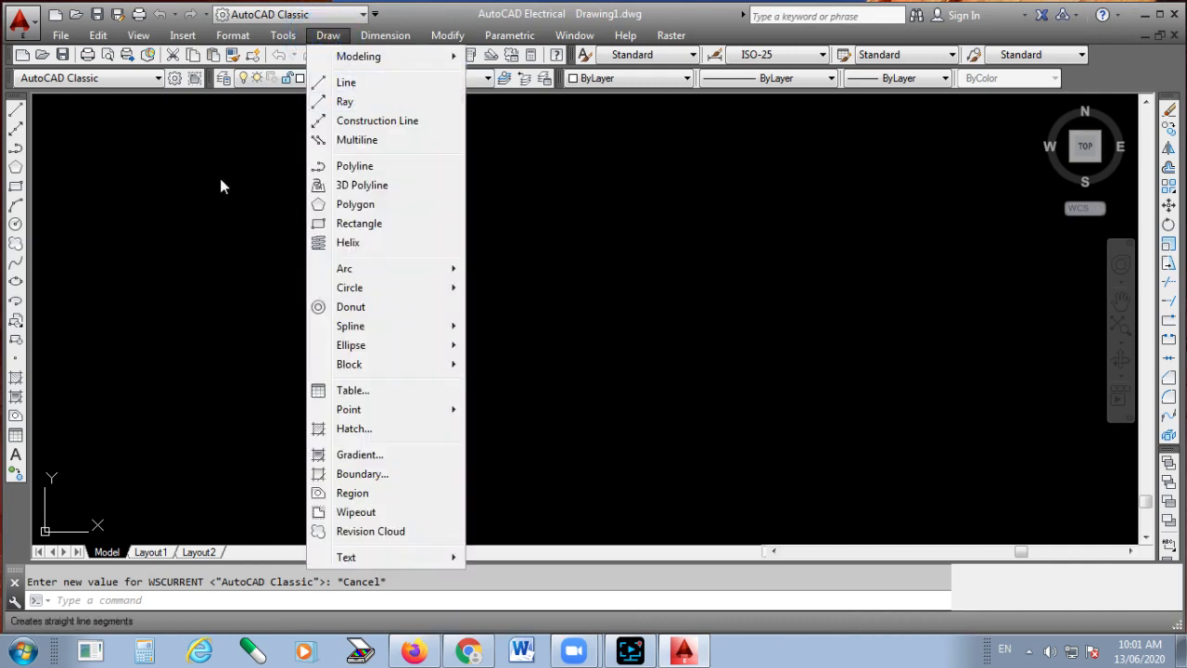
# - Draw a horizontal line 100 units long in the middle of the drawing area with the Line command
pyautogui.click(15, 110)
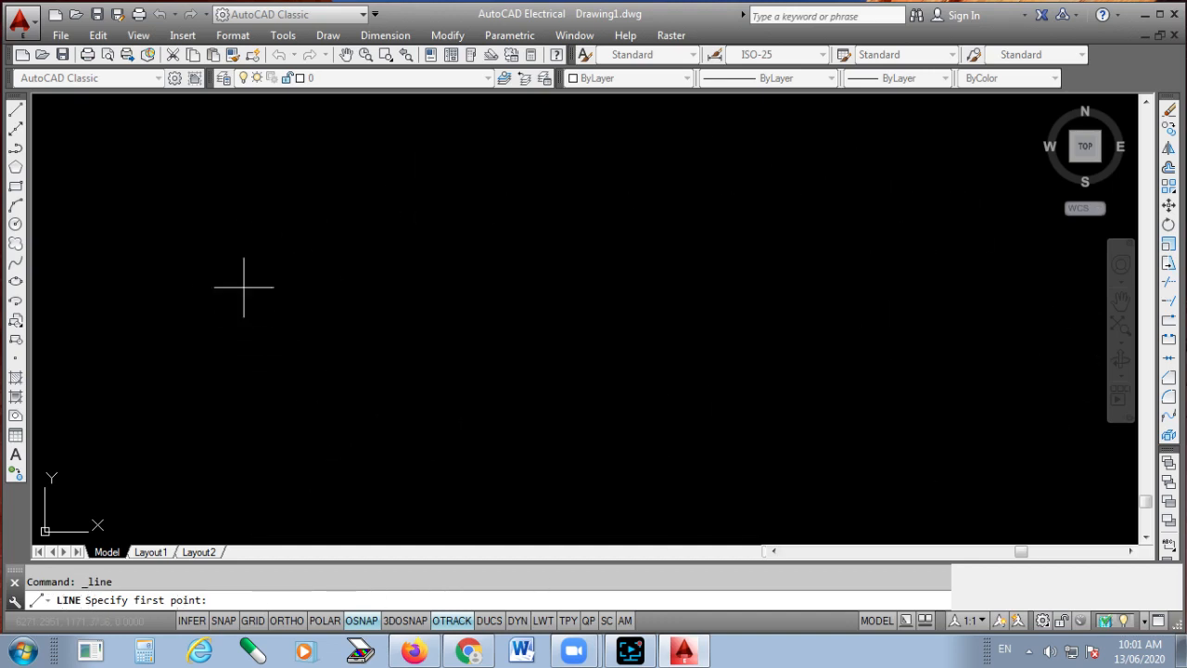
pyautogui.click(400, 315)
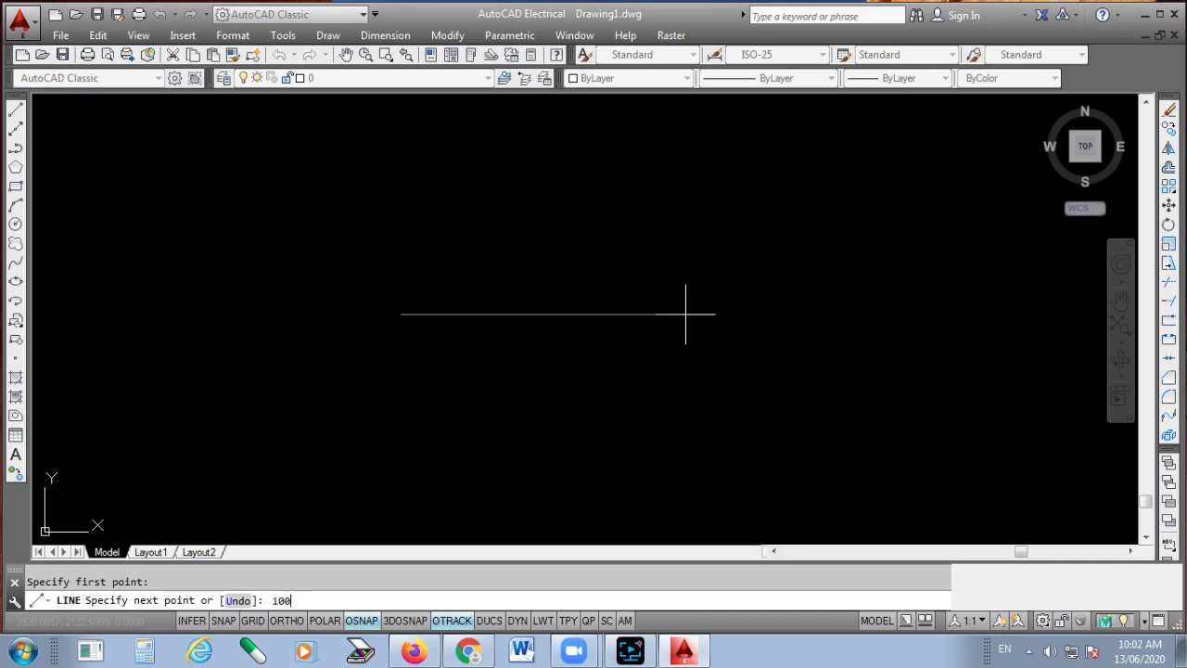
pyautogui.press('Return')
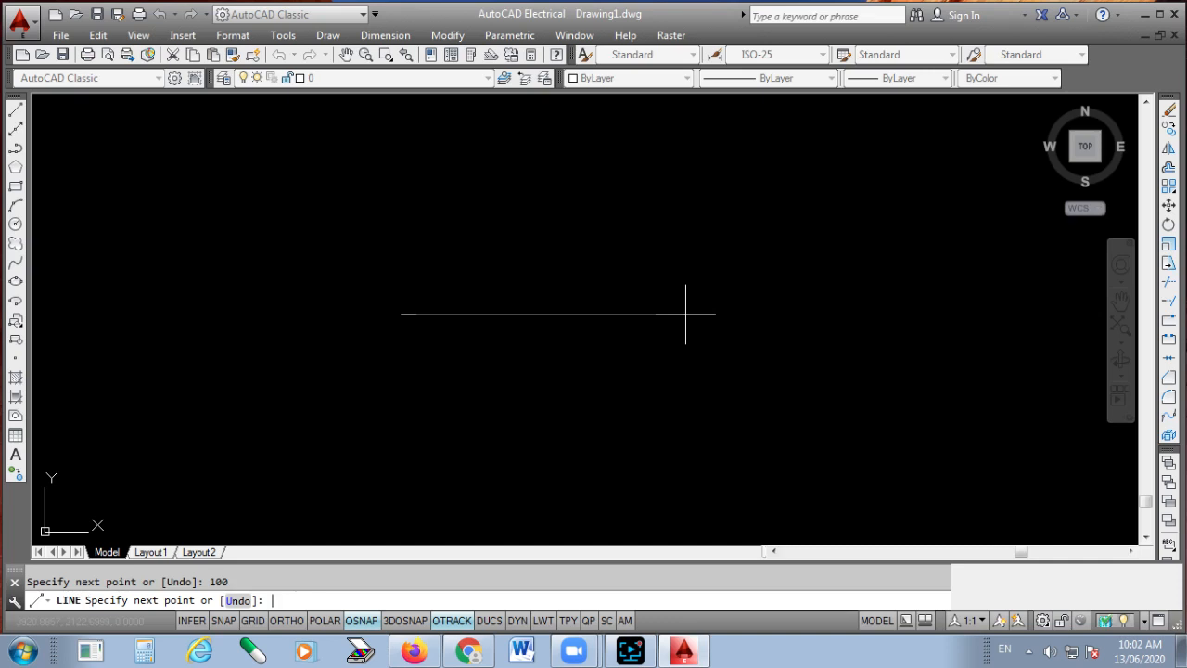
pyautogui.press('Return')
pyautogui.scroll(2, 286, 352)
pyautogui.scroll(1, 372, 297)
pyautogui.scroll(-3, 363, 325)
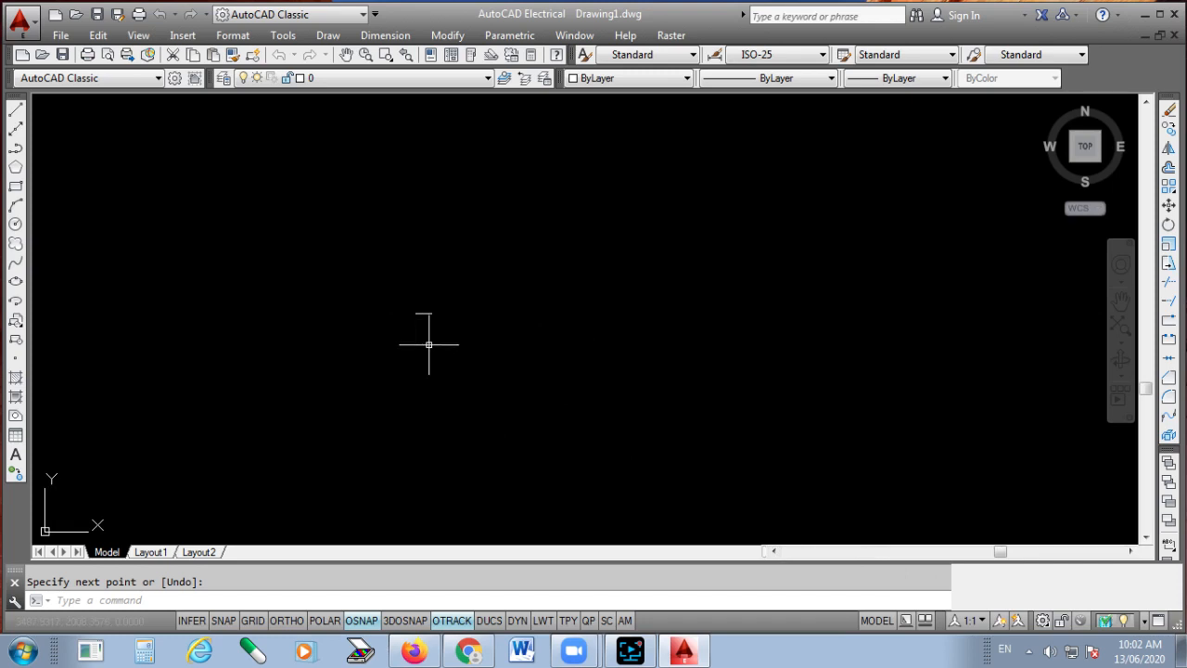
pyautogui.scroll(8, 417, 319)
pyautogui.scroll(4, 417, 319)
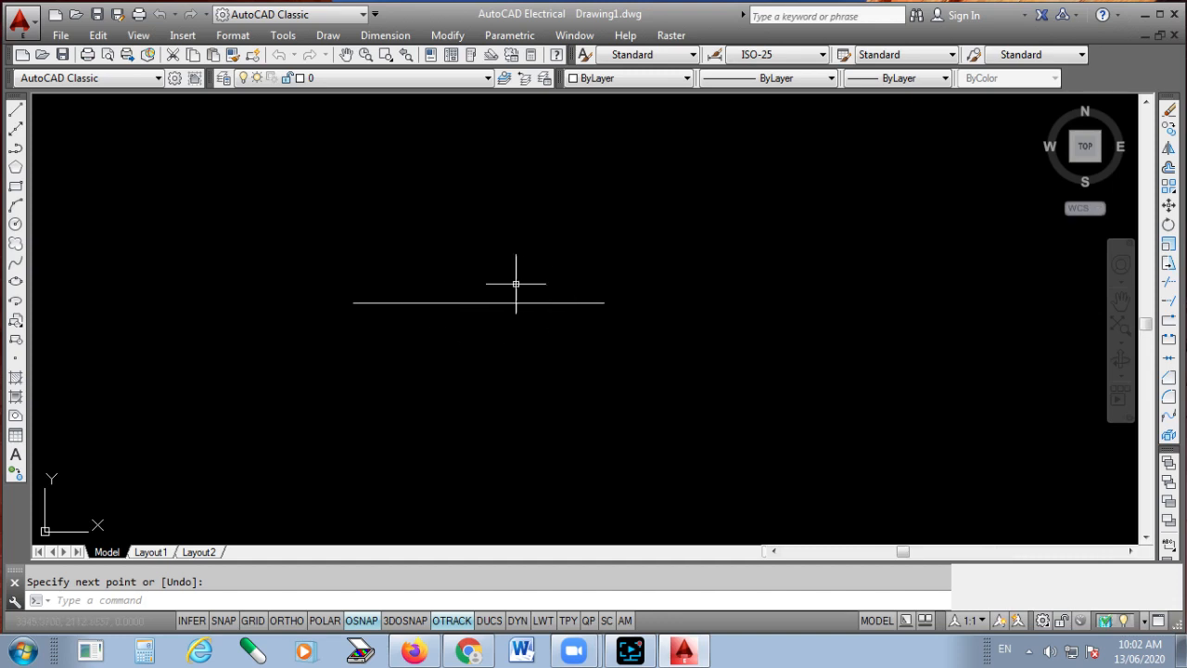
# - Zoom the drawing view out once with the Zoom Out command
pyautogui.click(139, 36)
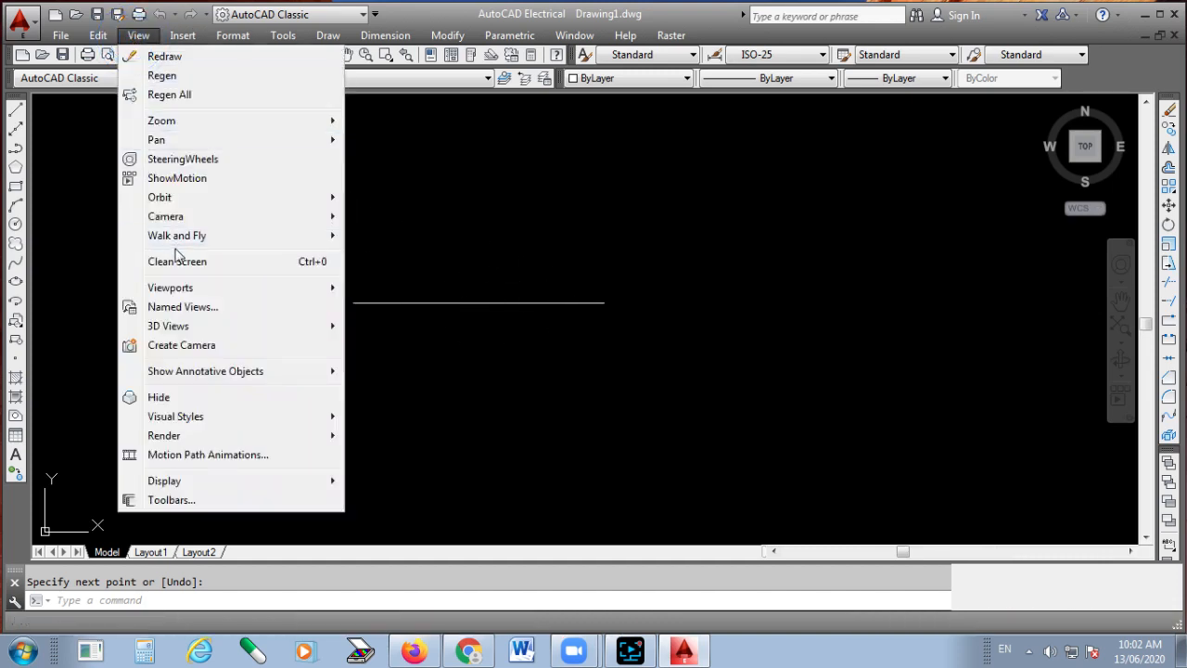
pyautogui.click(173, 122)
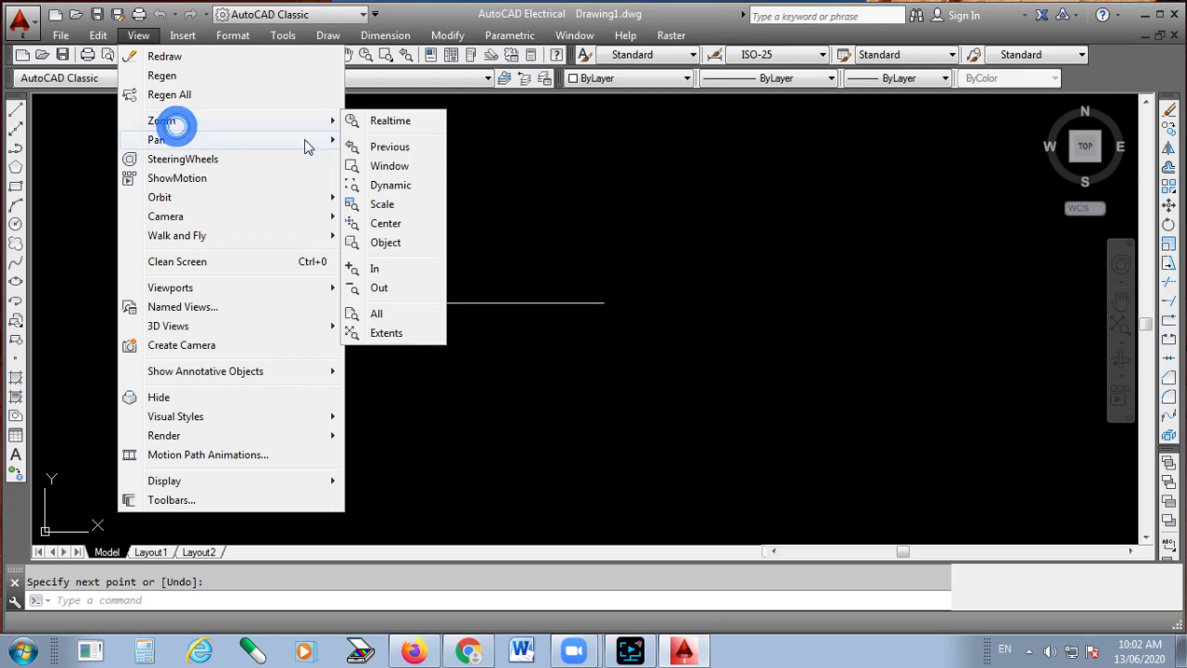
pyautogui.click(393, 297)
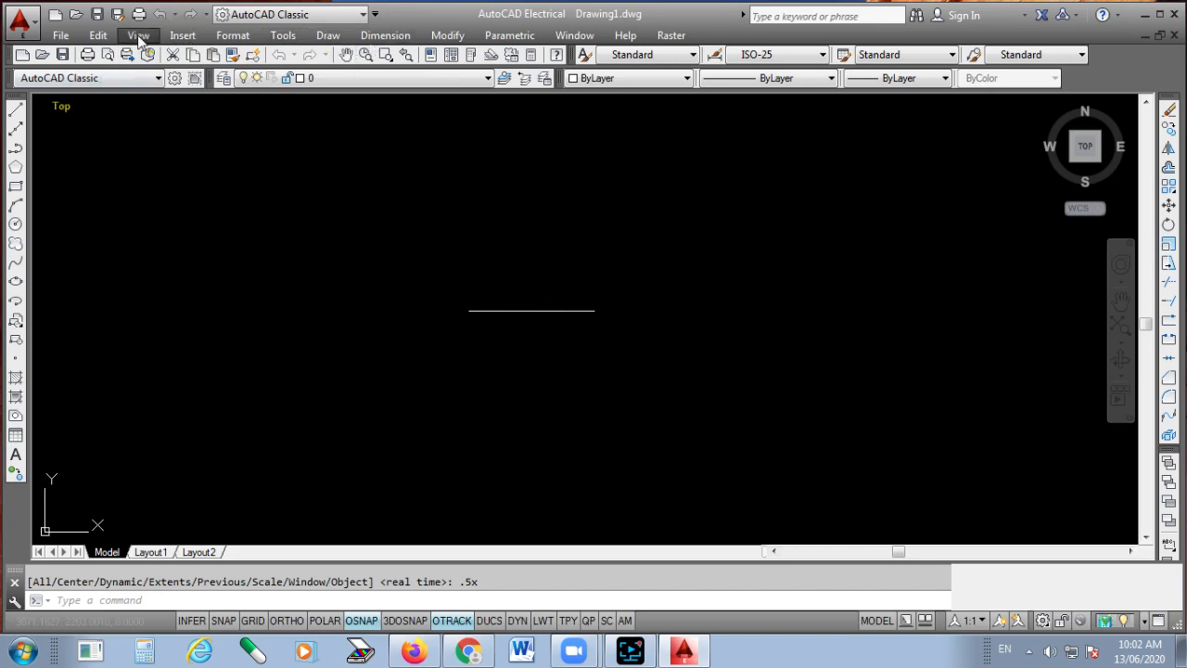
# - Display AutoCAD's Zoom toolbar
pyautogui.click(288, 36)
pyautogui.moveTo(344, 50)
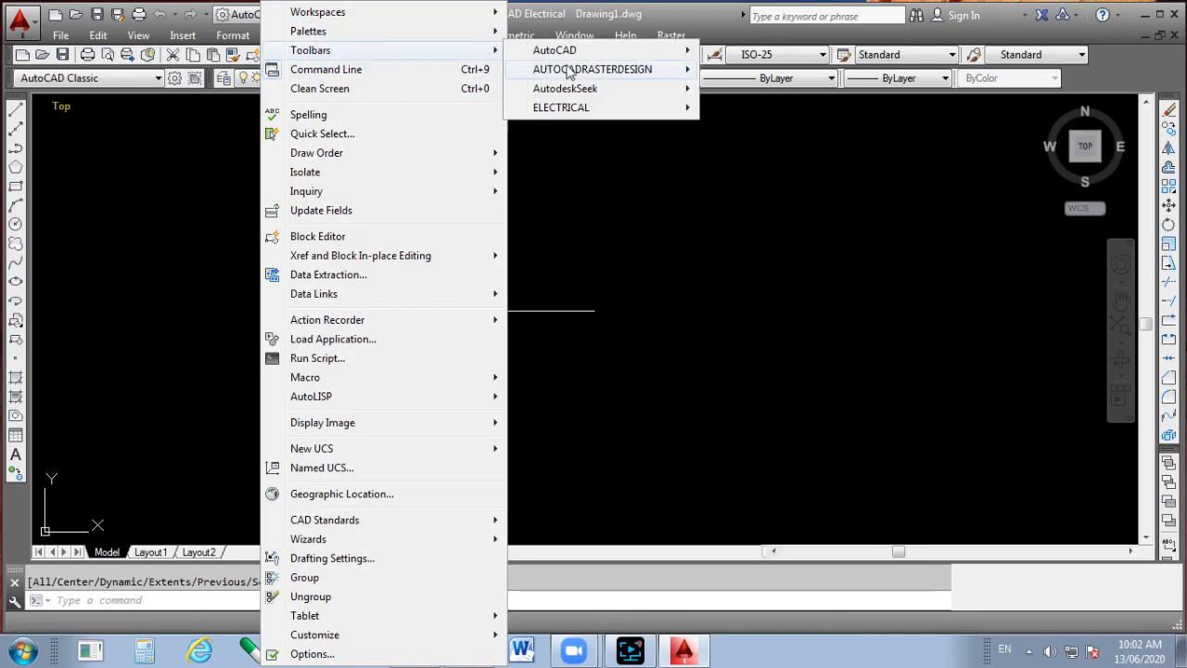
pyautogui.click(601, 57)
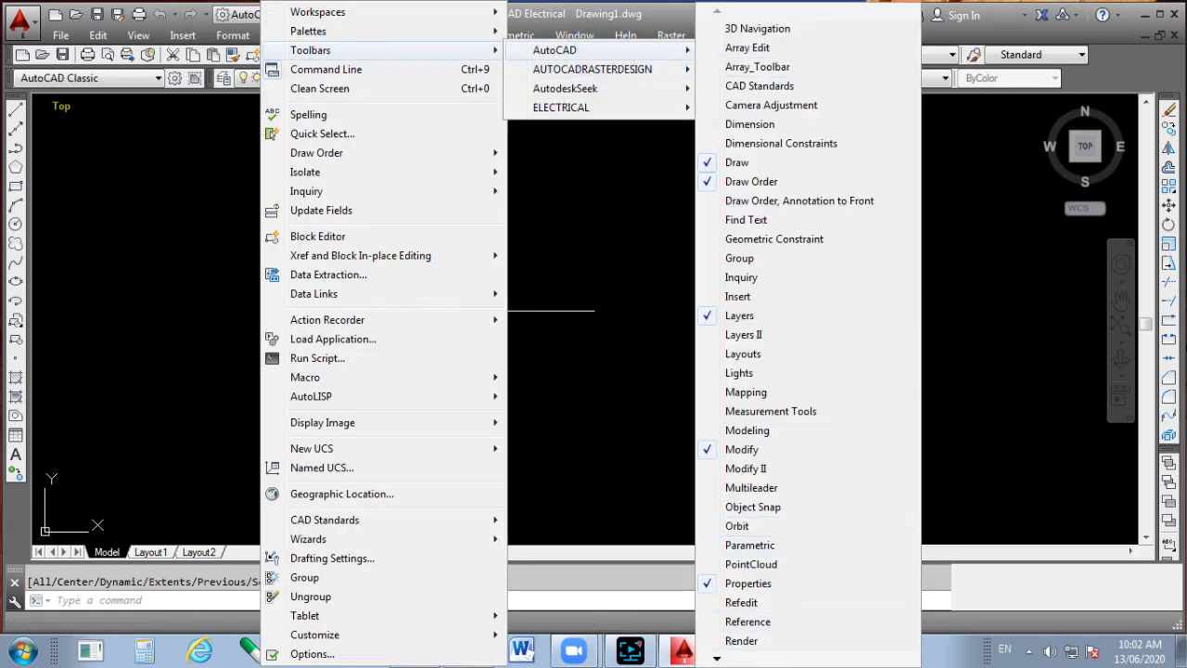
pyautogui.click(714, 659)
pyautogui.click(715, 660)
pyautogui.click(715, 660)
pyautogui.click(716, 660)
pyautogui.click(718, 660)
pyautogui.click(717, 659)
pyautogui.click(717, 659)
pyautogui.click(717, 660)
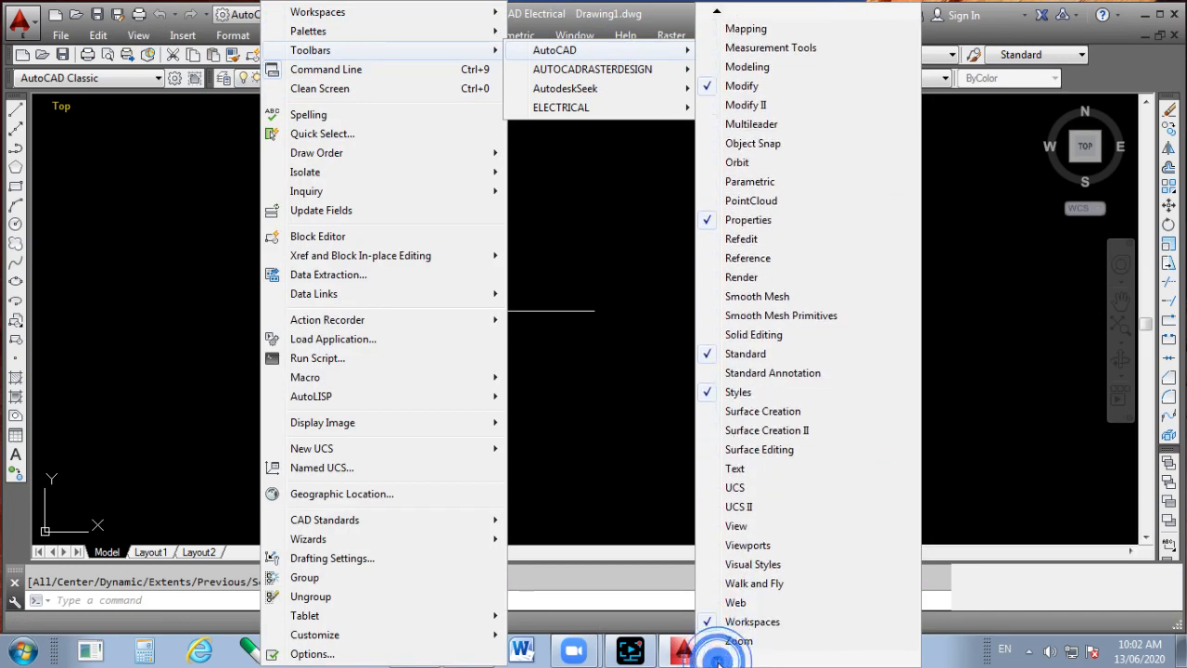
pyautogui.click(734, 641)
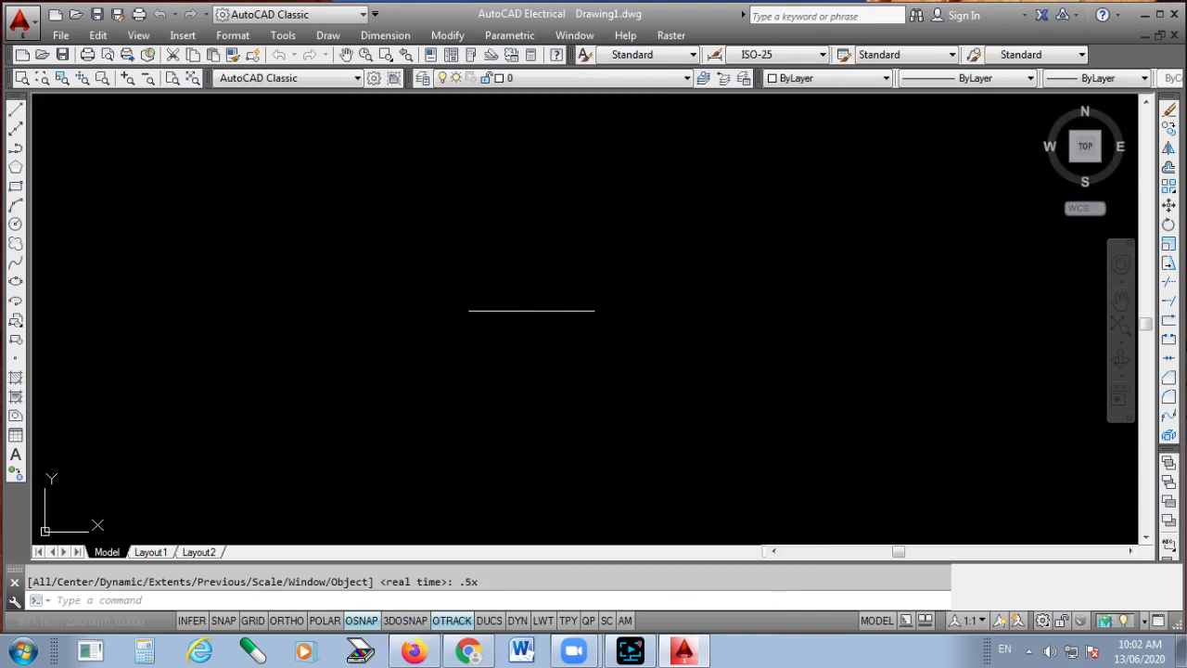
# - Try the Zoom Out and Zoom In commands, finishing with a closer view of the horizontal line
pyautogui.click(146, 80)
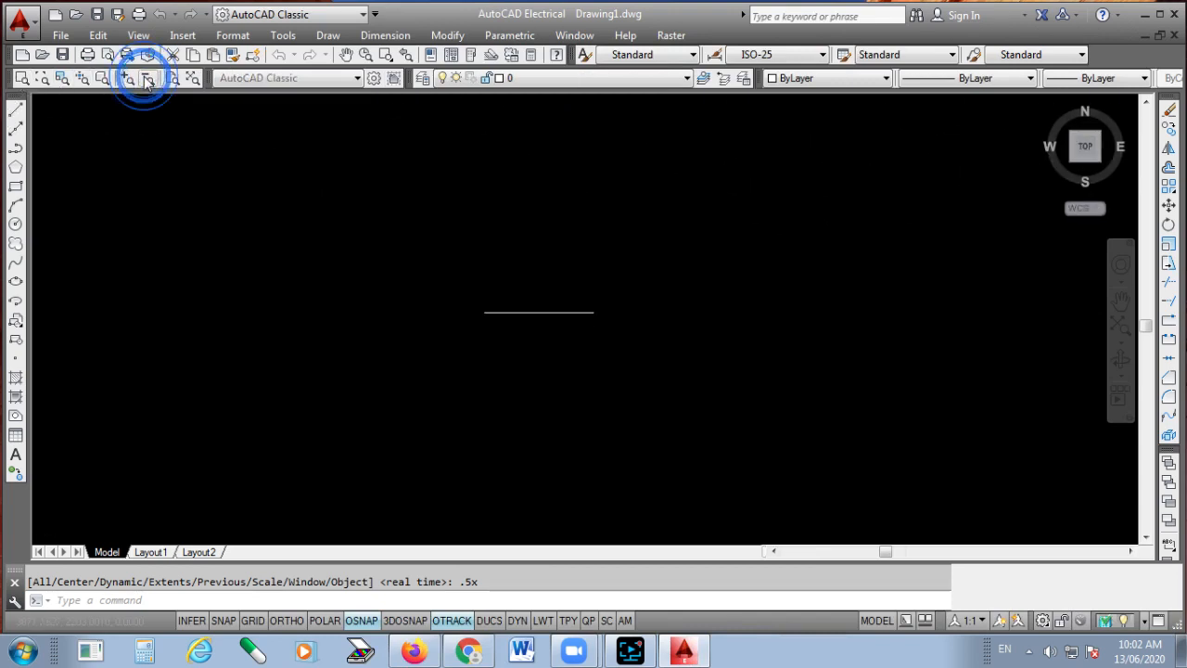
pyautogui.click(127, 78)
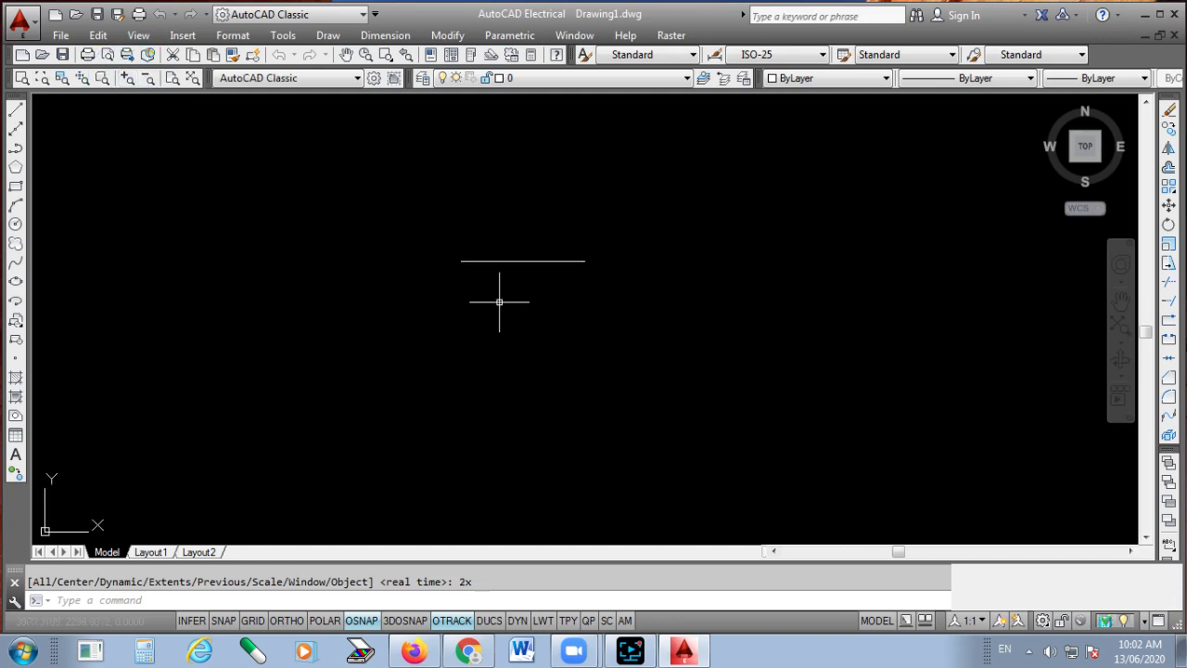
pyautogui.scroll(4, 495, 257)
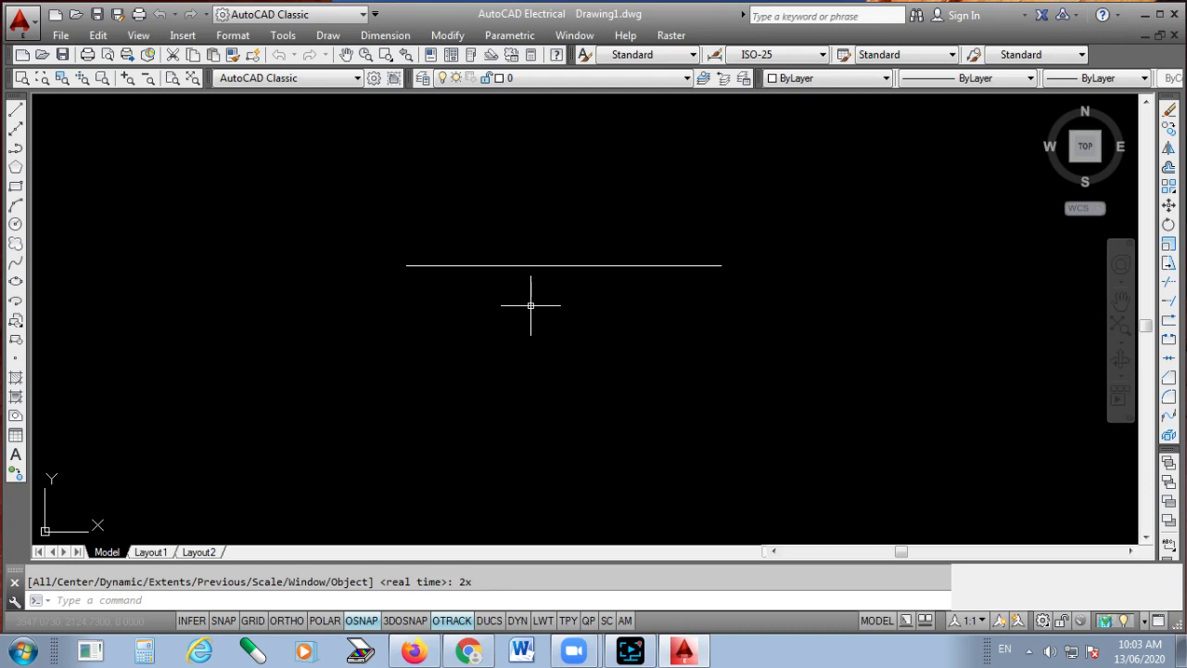
# - Draw a vertical line 100 units downward from the right endpoint of the horizontal line
pyautogui.click(15, 112)
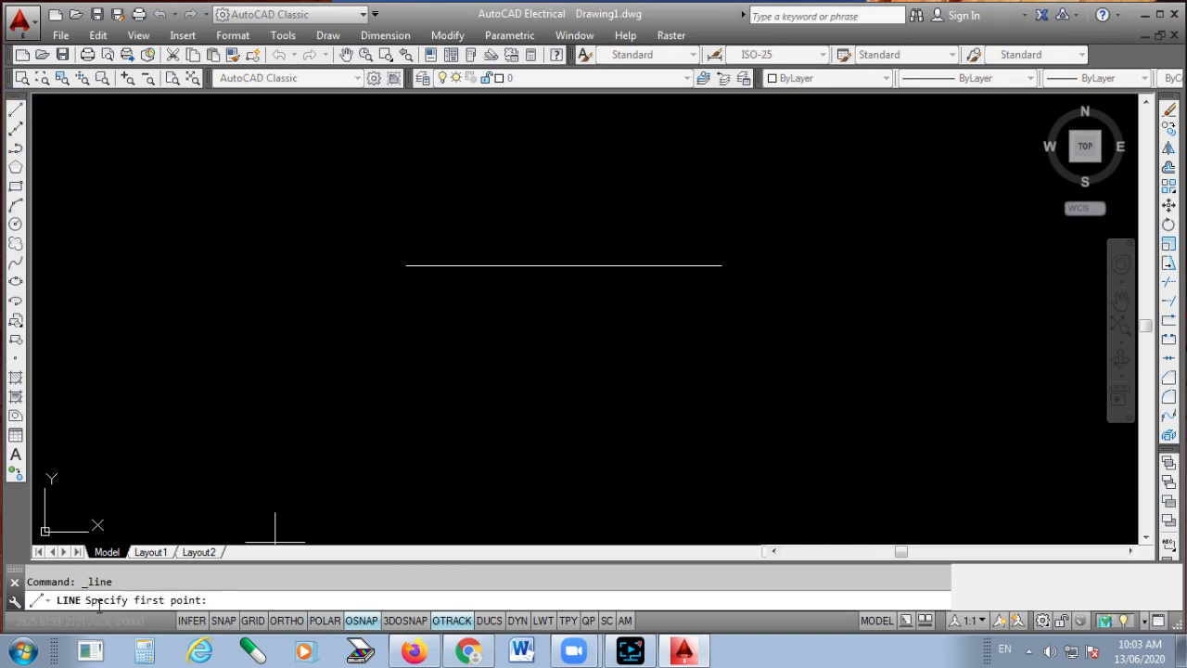
pyautogui.click(722, 265)
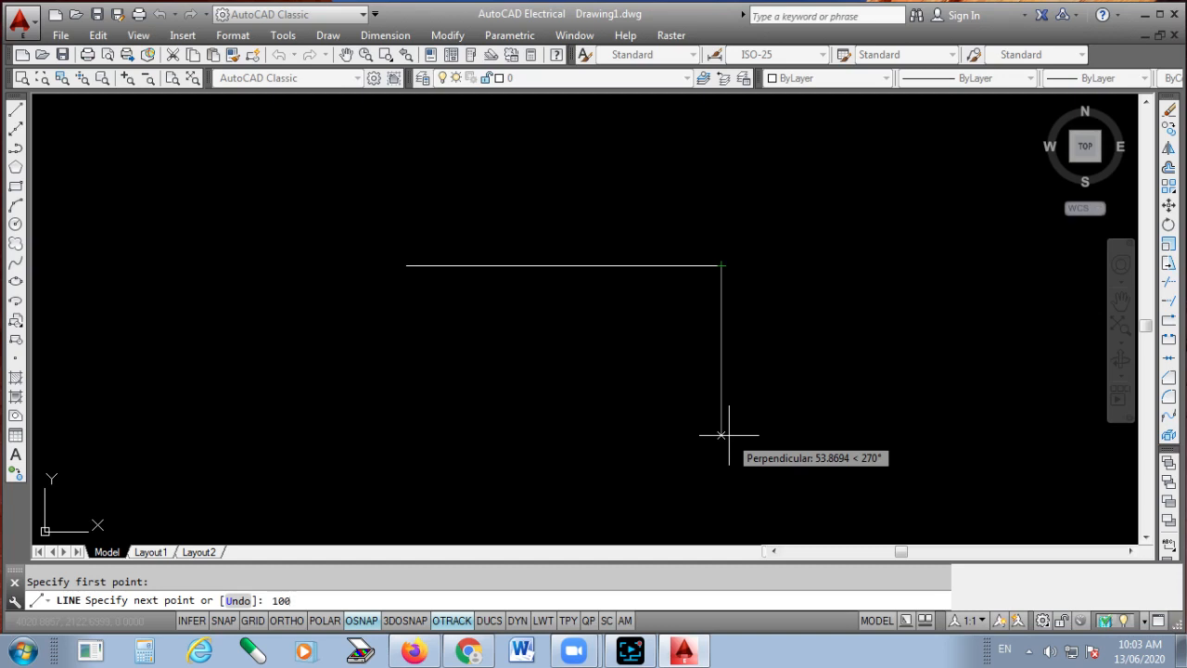
pyautogui.press('Return')
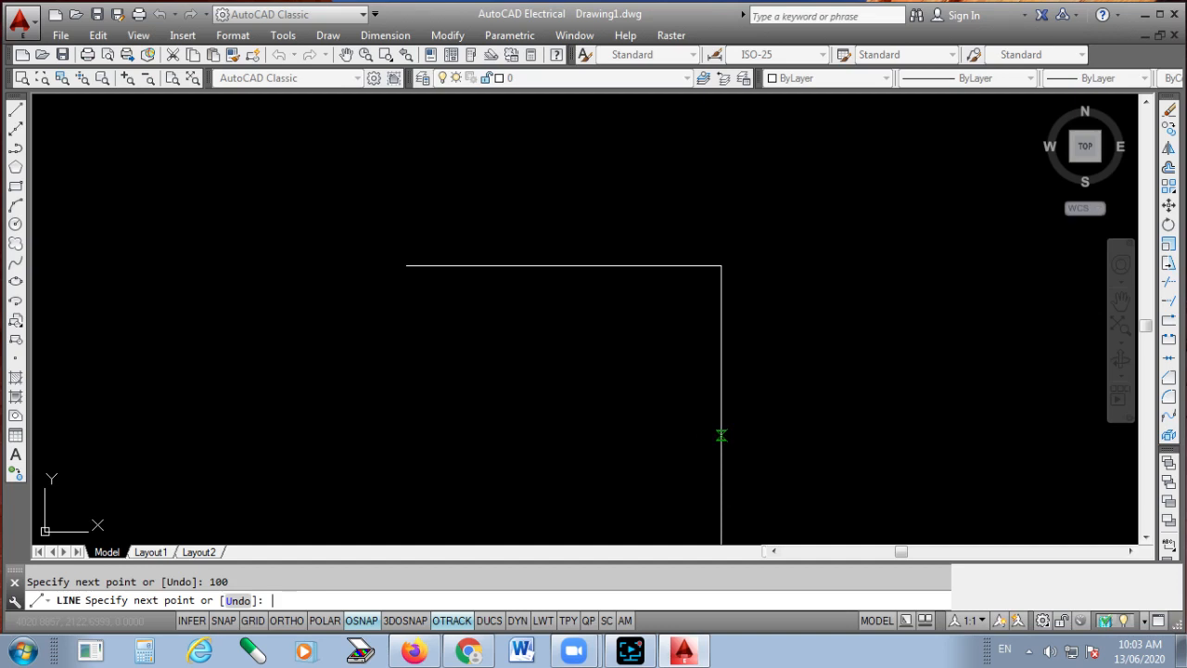
# - Turn Ortho mode on and continue the line 100 units horizontally to the left
pyautogui.scroll(-3, 681, 146)
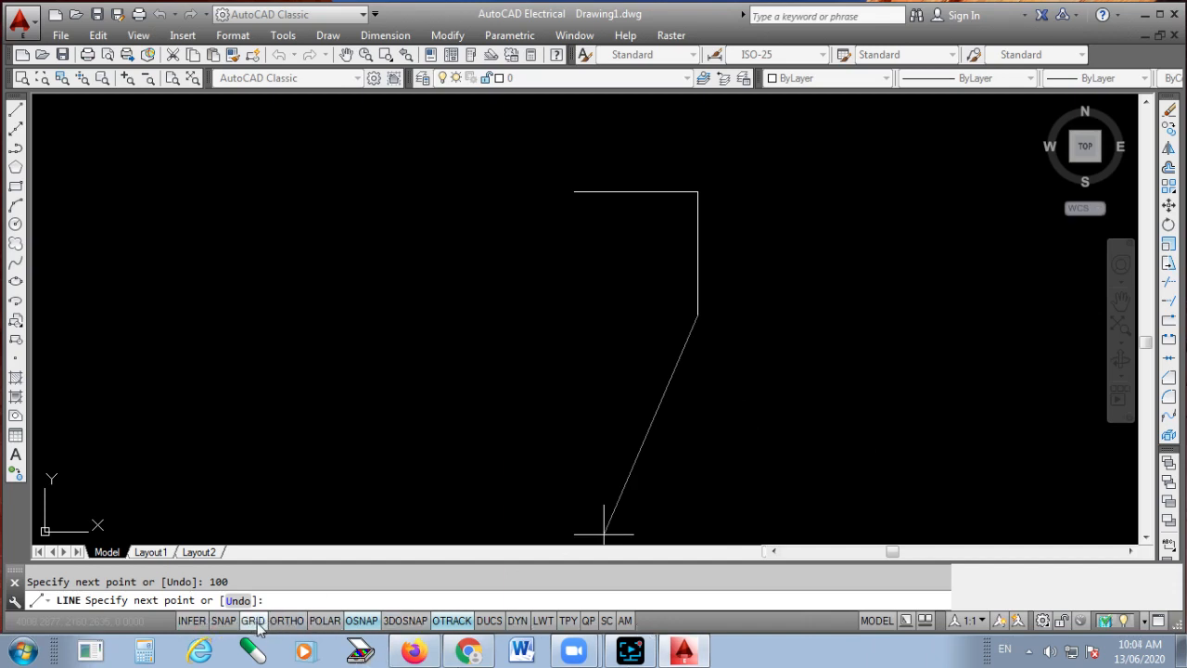
pyautogui.click(288, 625)
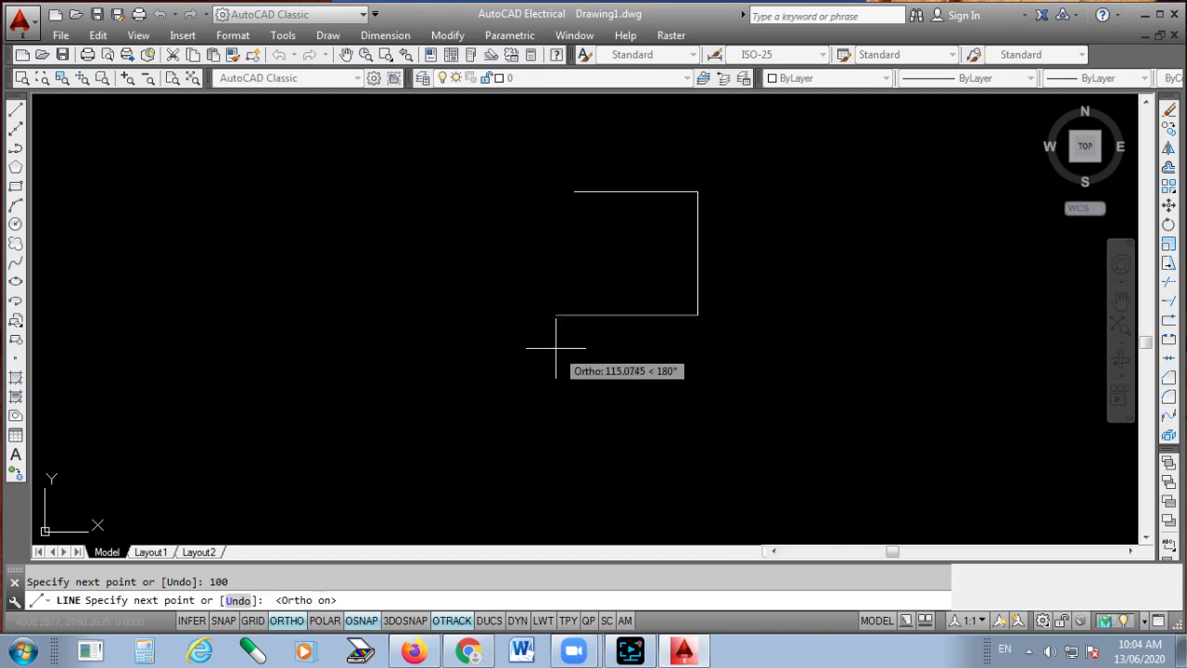
pyautogui.click(555, 136)
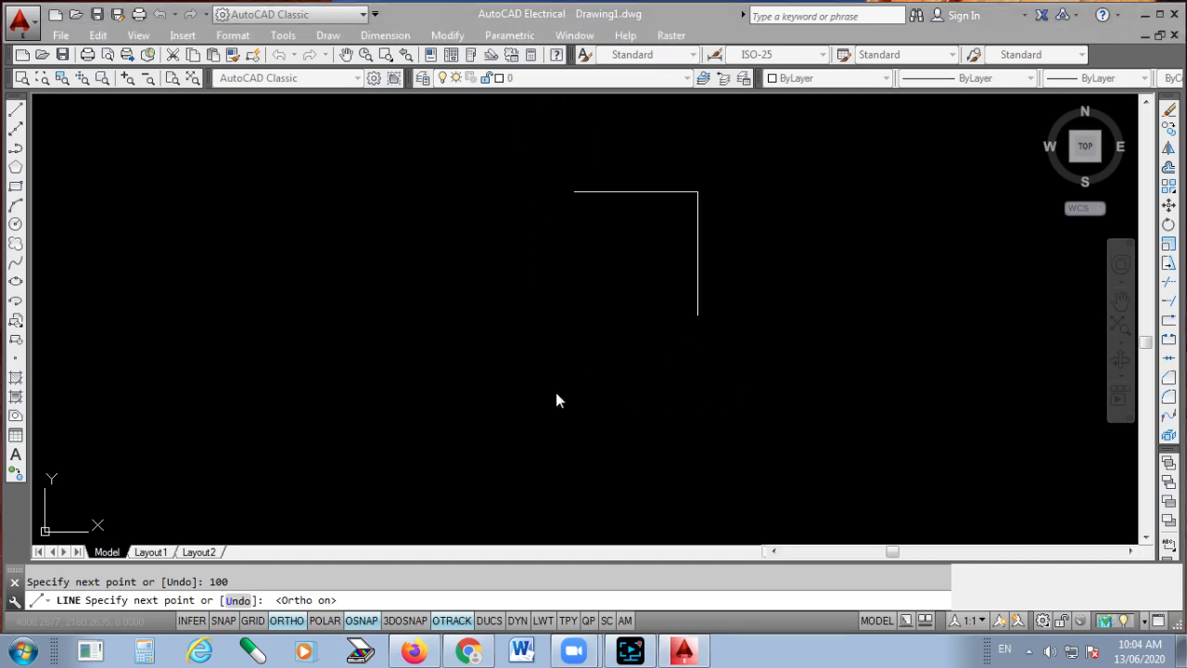
pyautogui.click(17, 109)
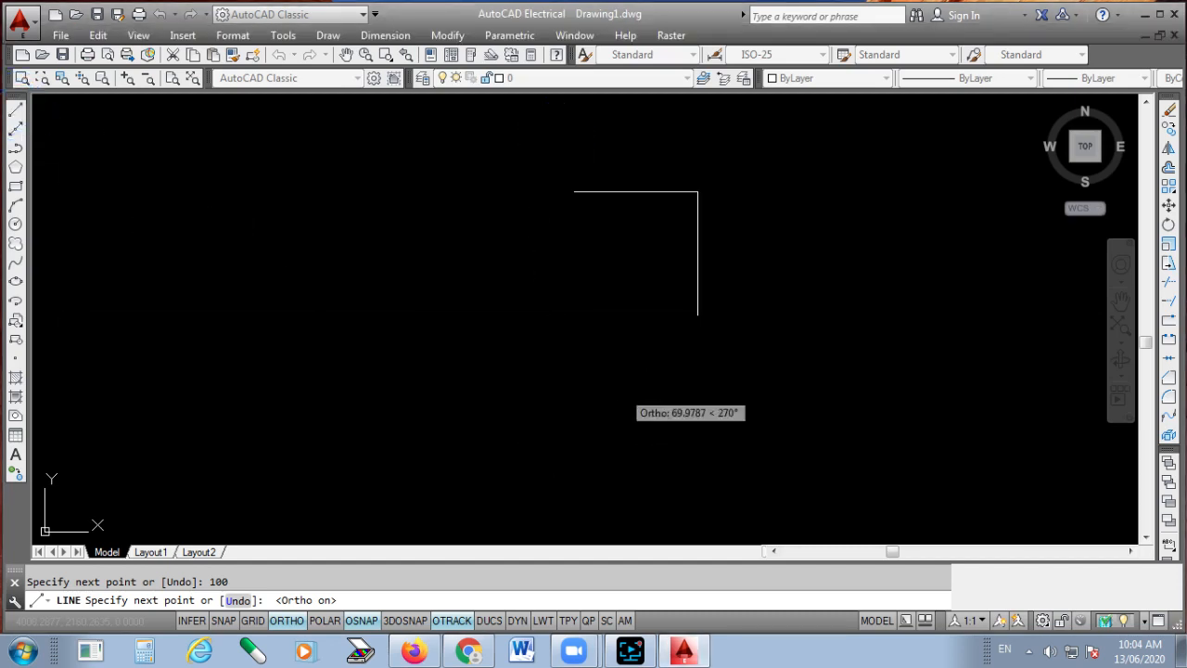
pyautogui.write('100')
pyautogui.press('Return')
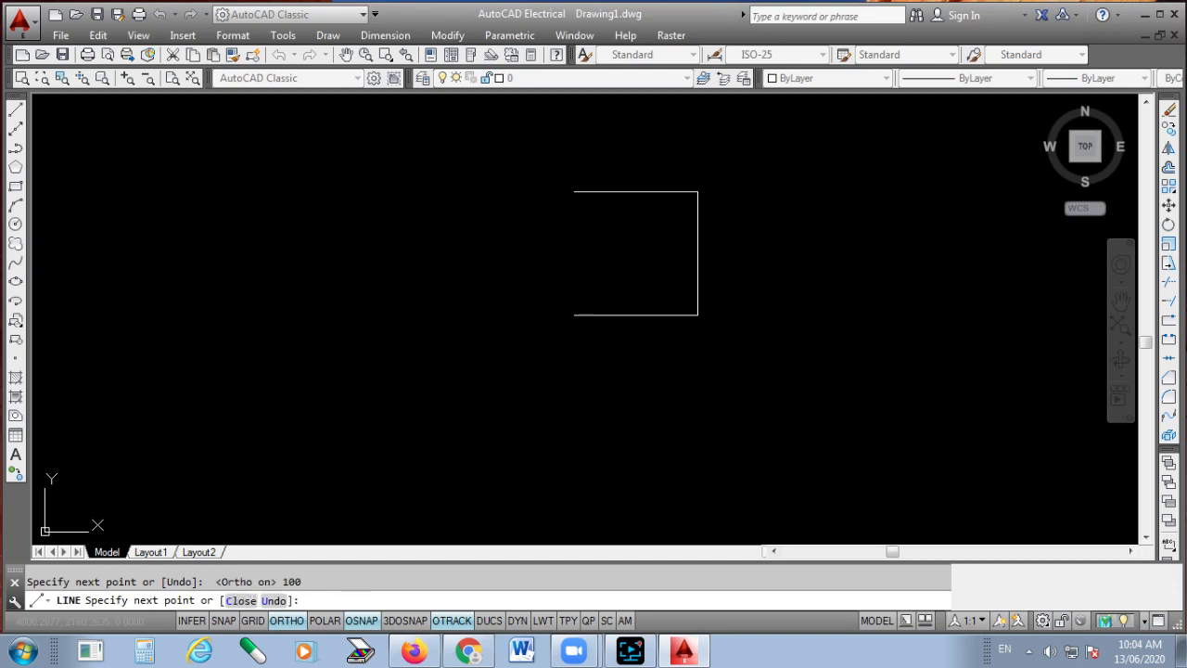
# - Add a 100-unit segment straight down and a 100-unit segment to the right, and end the Line command
pyautogui.write('100')
pyautogui.press('Return')
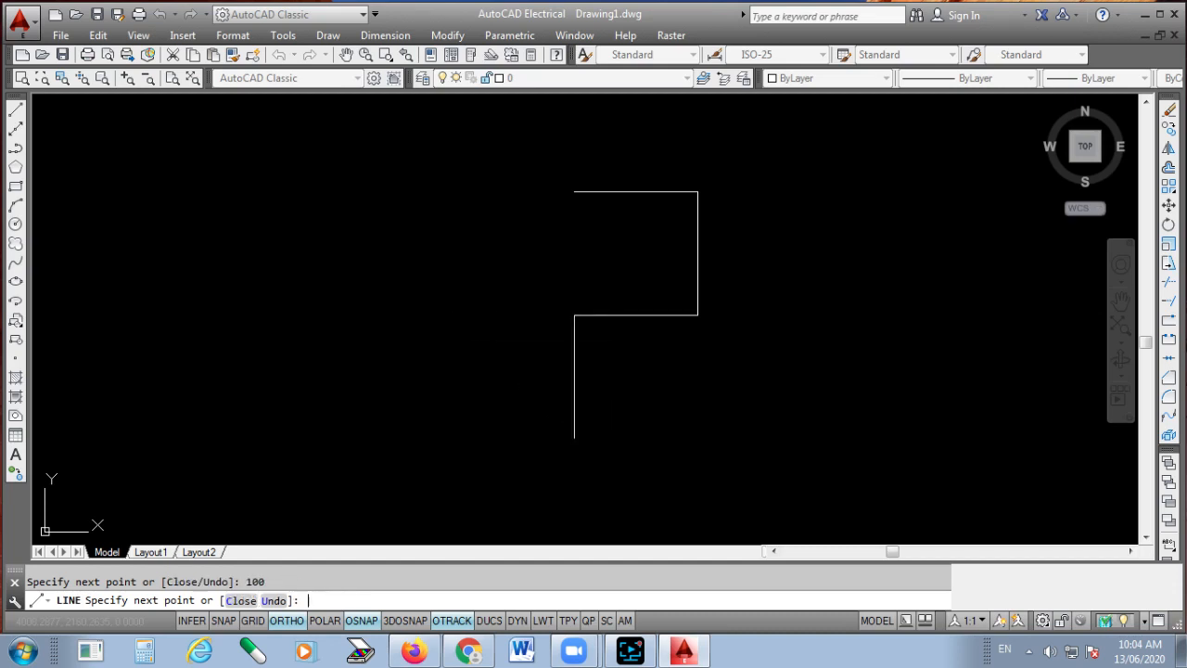
pyautogui.write('100')
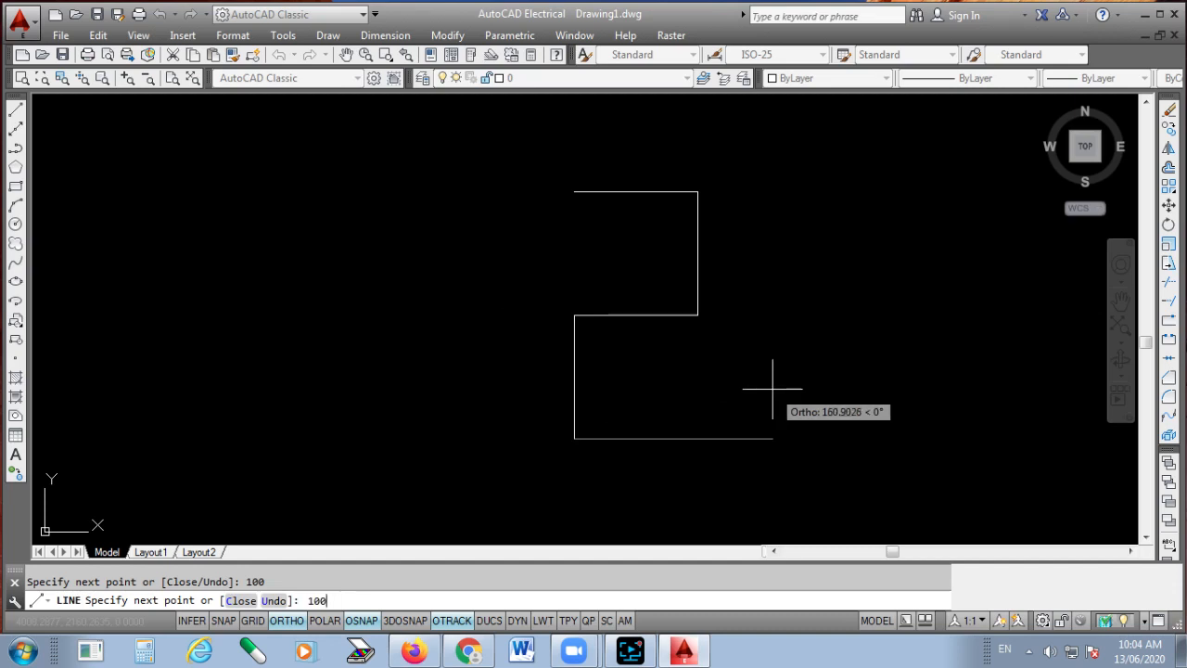
pyautogui.press('Return')
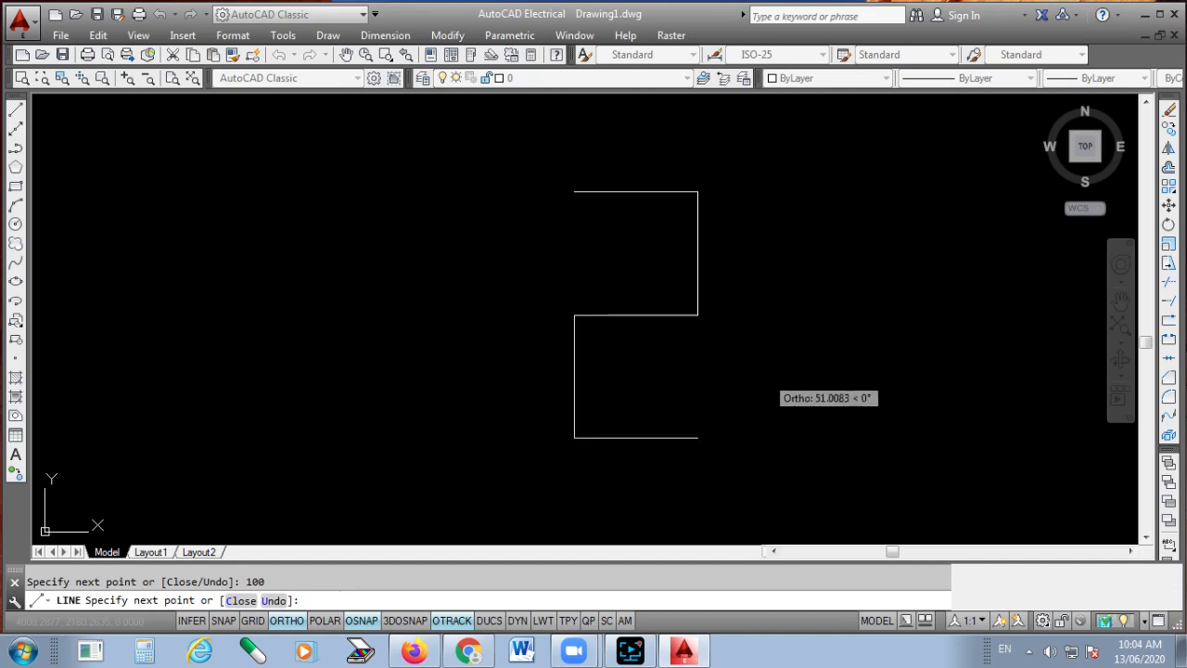
pyautogui.scroll(-2, 638, 318)
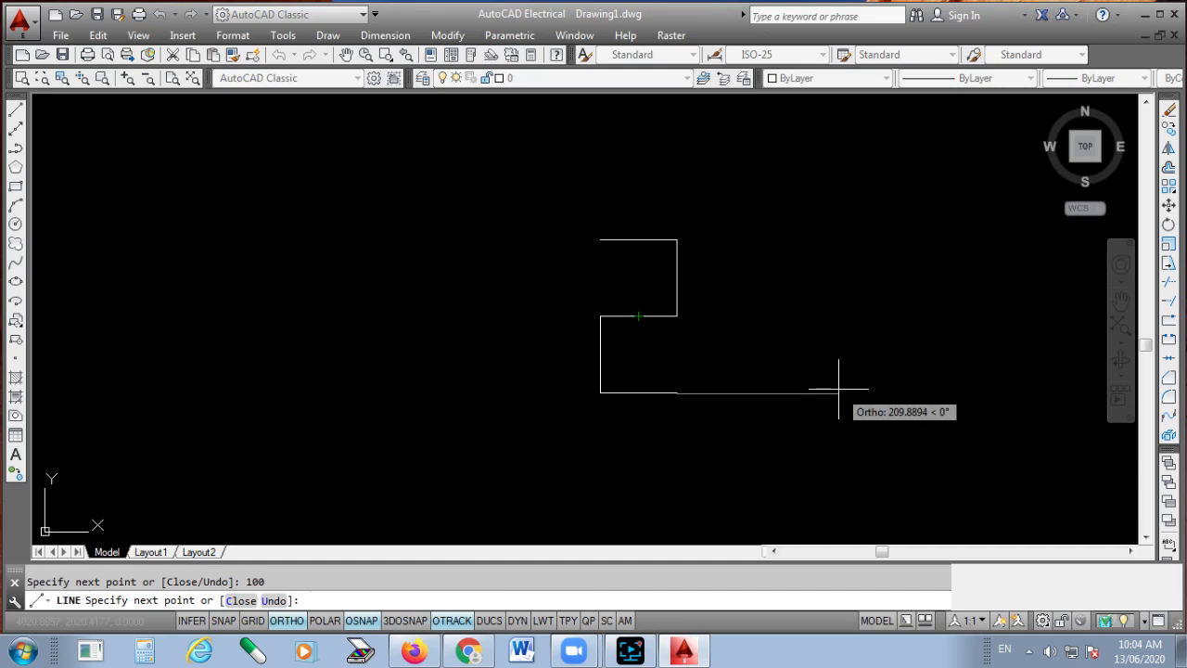
pyautogui.rightClick(838, 389)
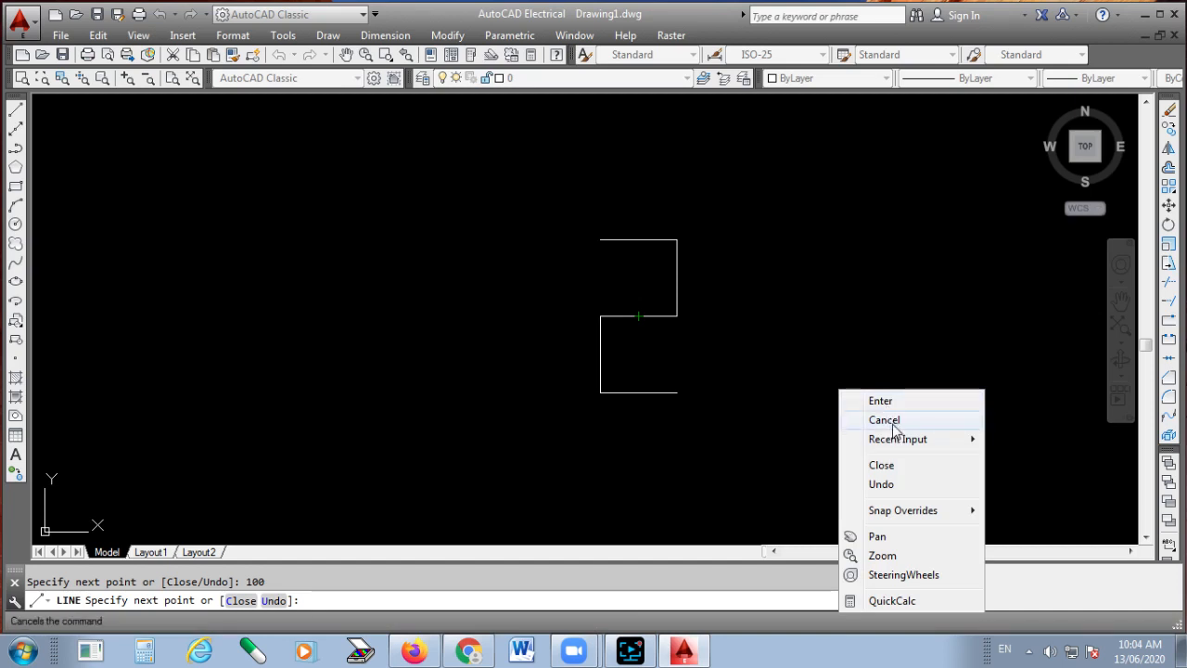
pyautogui.click(677, 452)
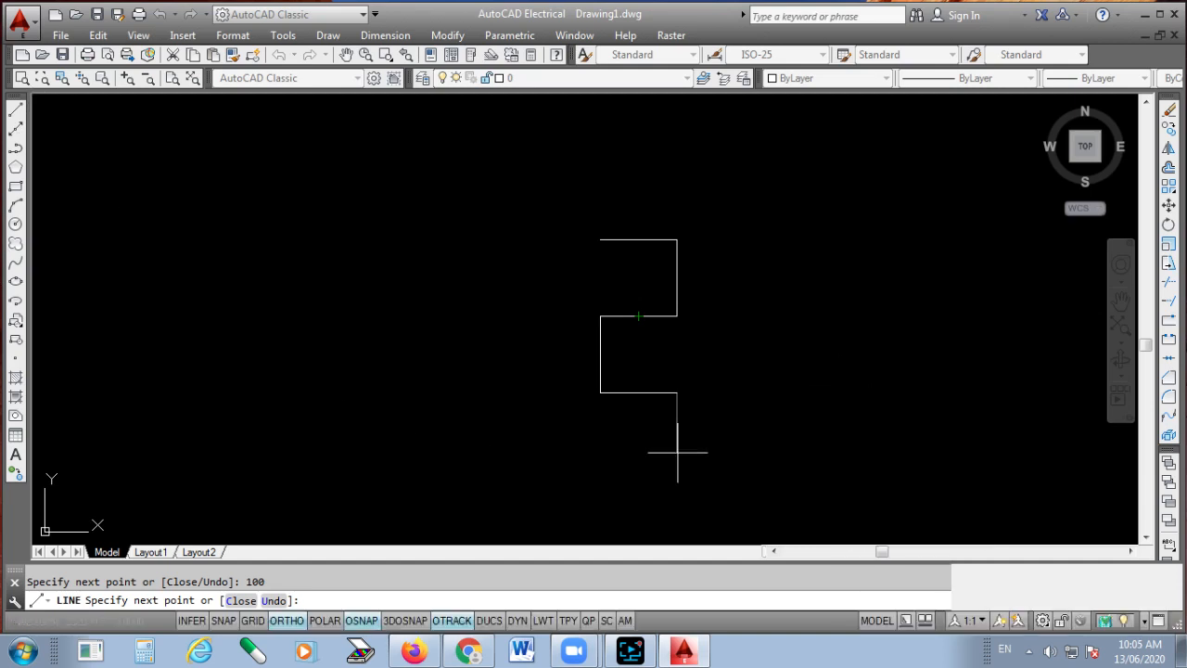
pyautogui.press('Escape')
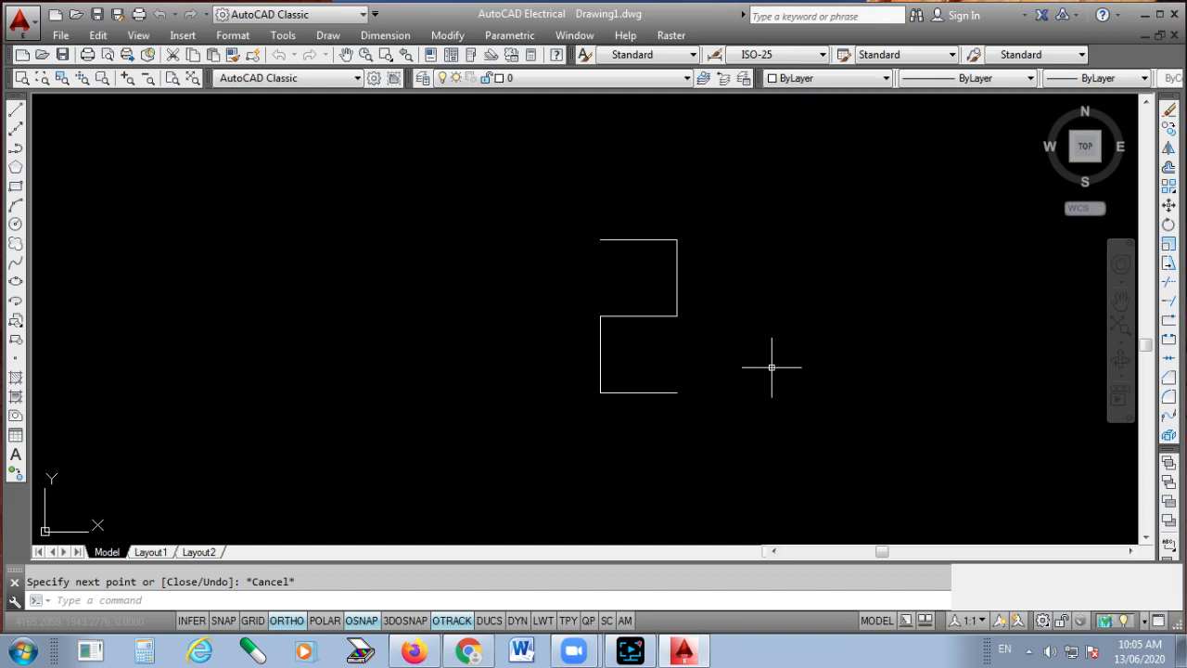
# - Start a new line to the right of the stepped shape with a horizontal segment 100 units long
pyautogui.scroll(-2, 148, 237)
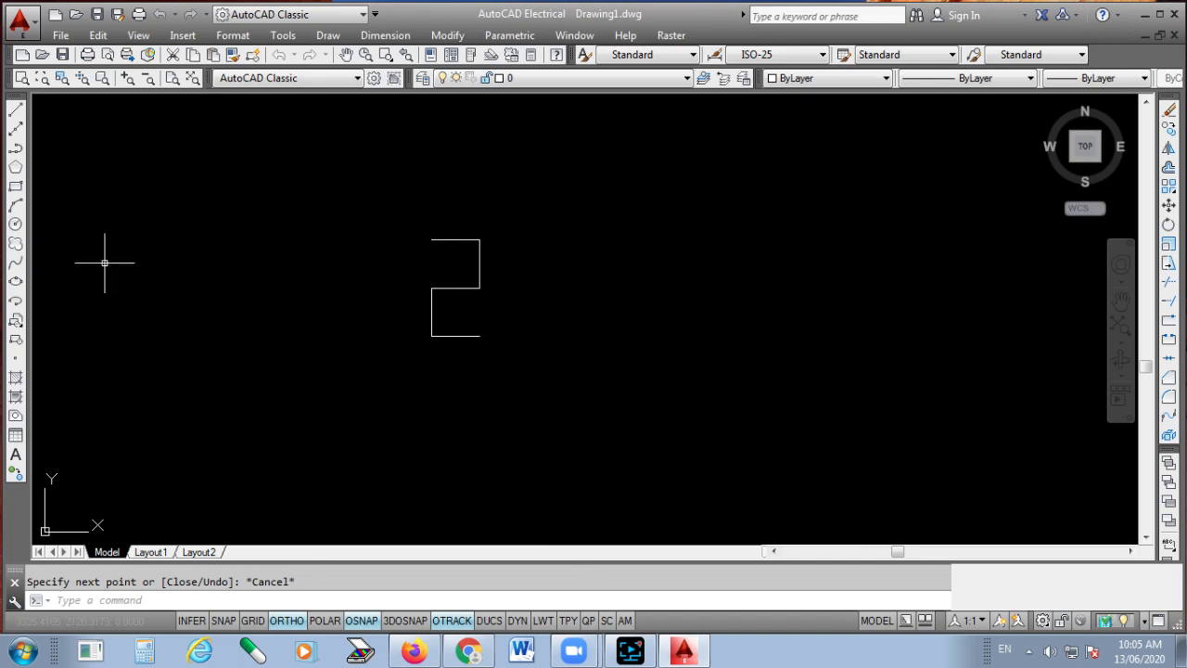
pyautogui.click(16, 112)
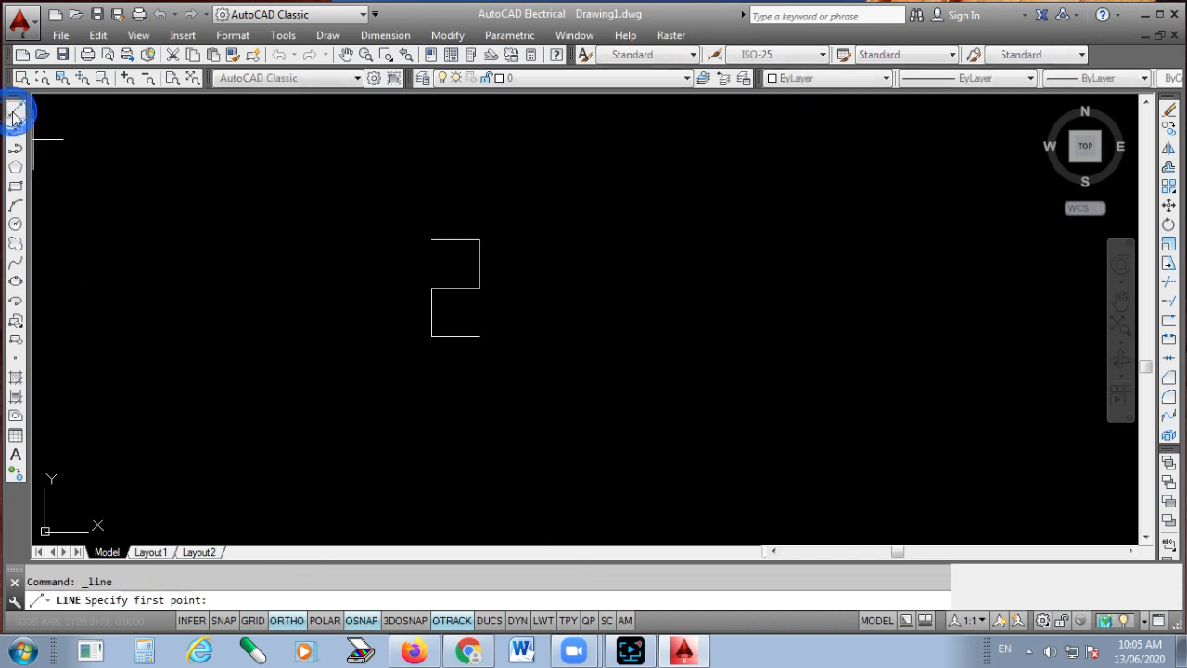
pyautogui.scroll(2, 797, 371)
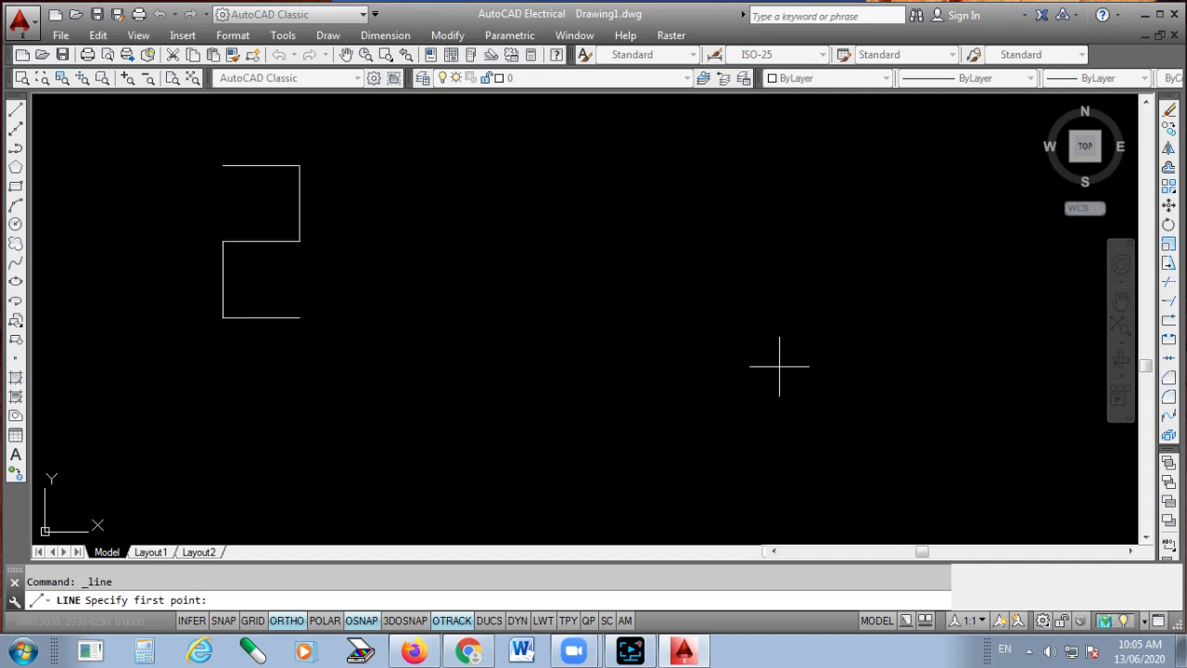
pyautogui.click(434, 319)
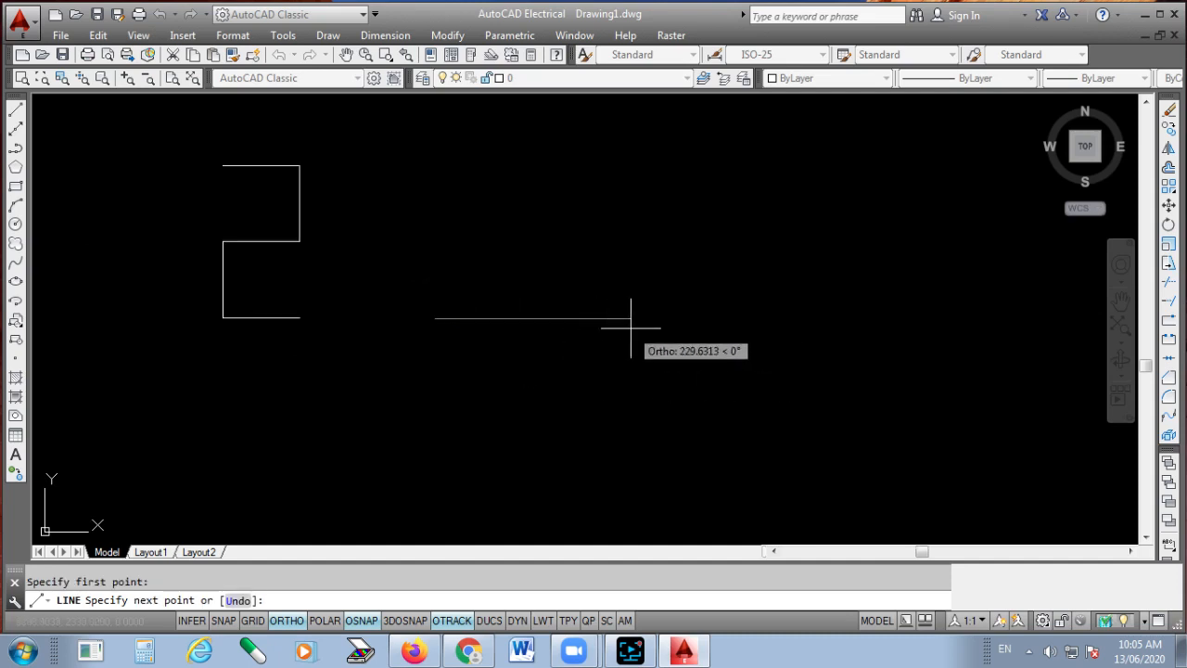
pyautogui.write('100')
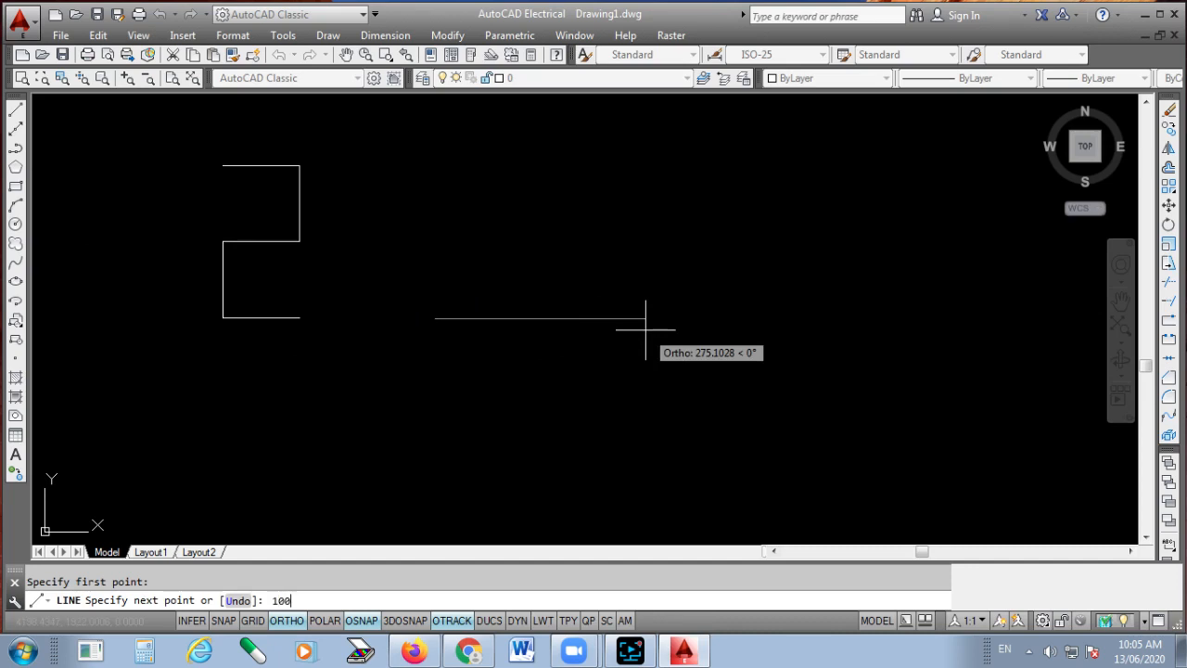
pyautogui.press('Return')
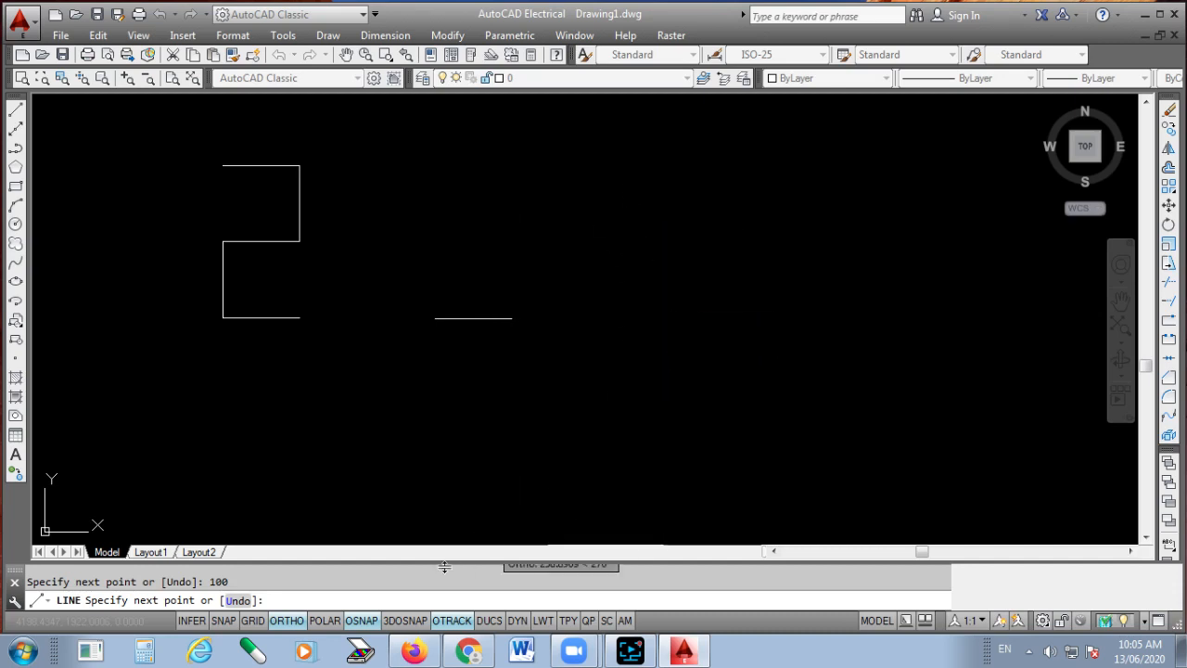
# - Turn on polar tracking with a 30-degree increment and continue the line 100 units upward to the right at 30 degrees
pyautogui.click(325, 620)
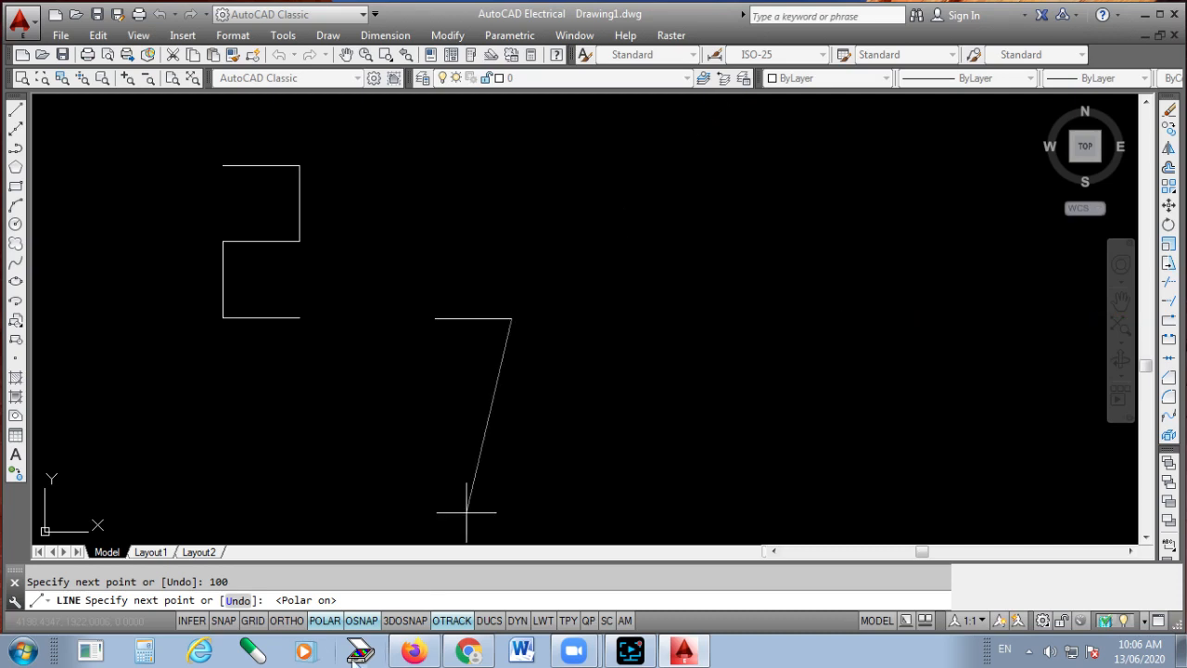
pyautogui.rightClick(325, 627)
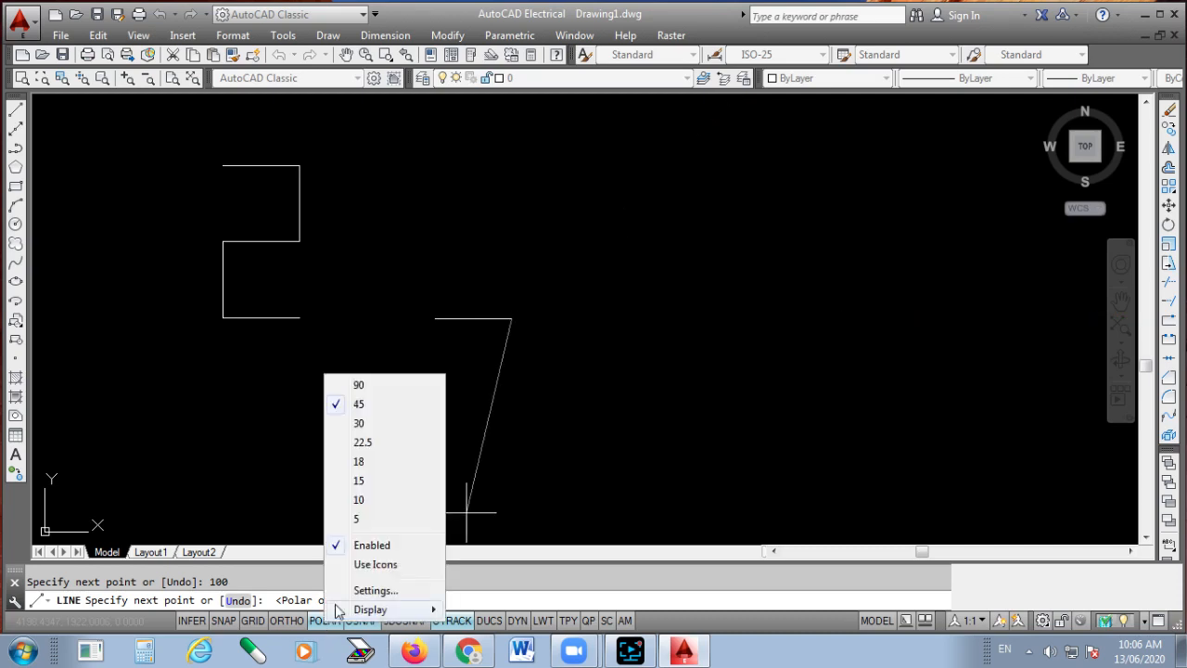
pyautogui.click(359, 423)
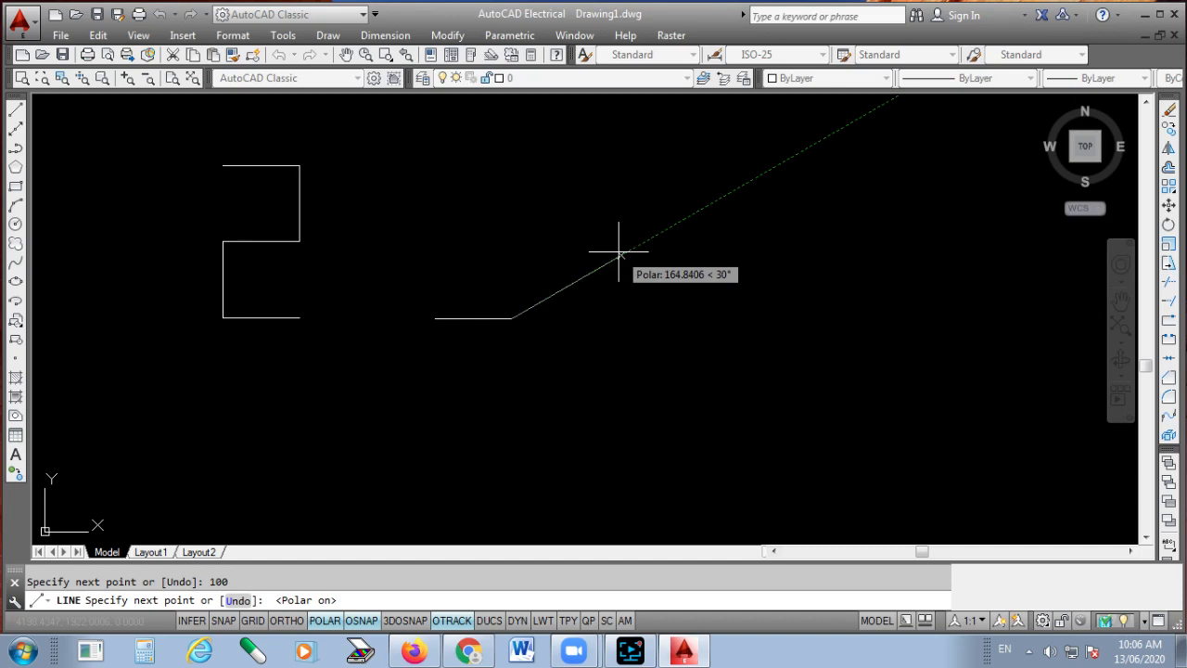
pyautogui.write('100')
pyautogui.press('Return')
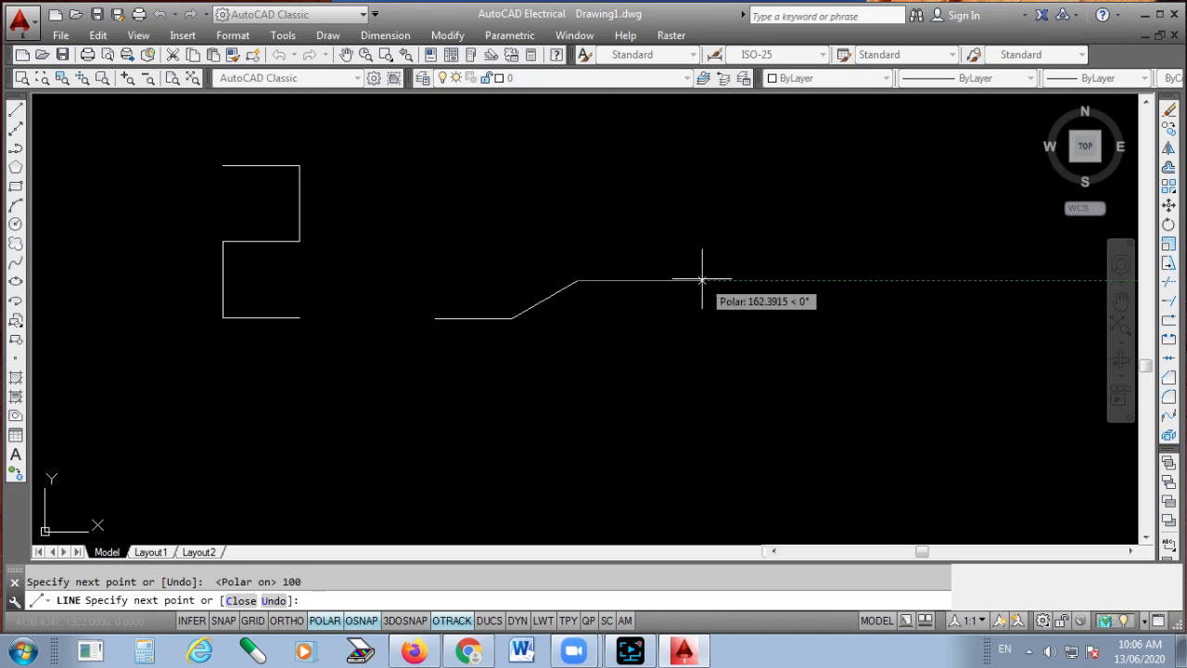
# - Continue the line 150 units horizontally to the right and 100 units upward at 60 degrees, and end the Line command
pyautogui.write('150')
pyautogui.press('Return')
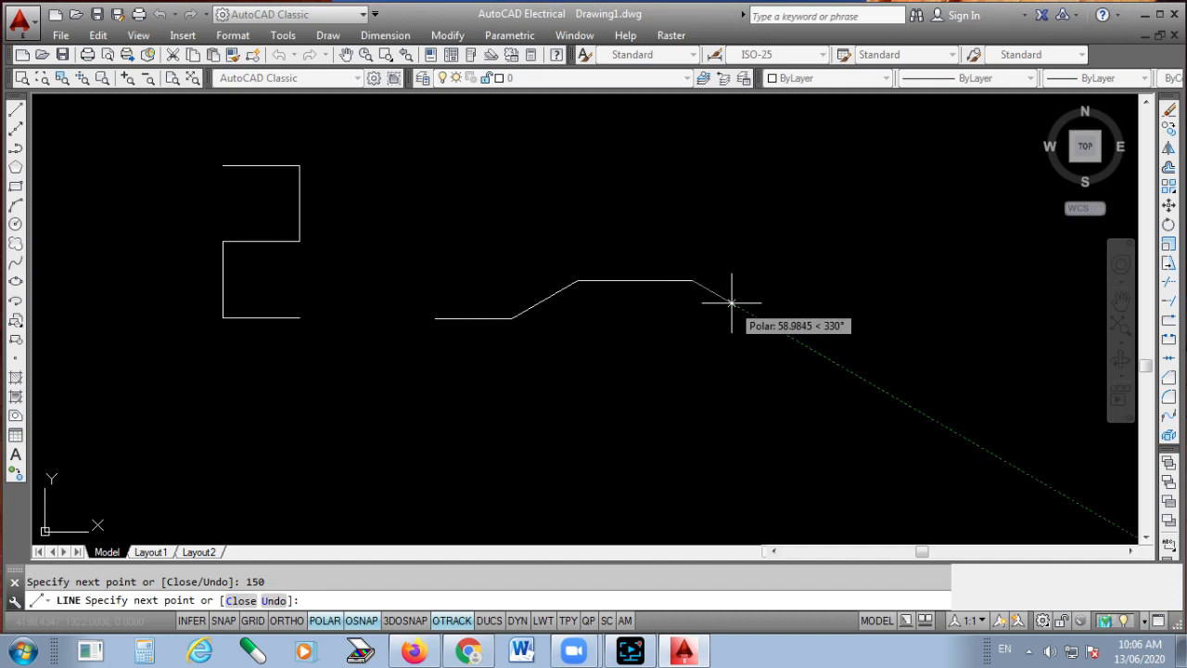
pyautogui.rightClick(322, 625)
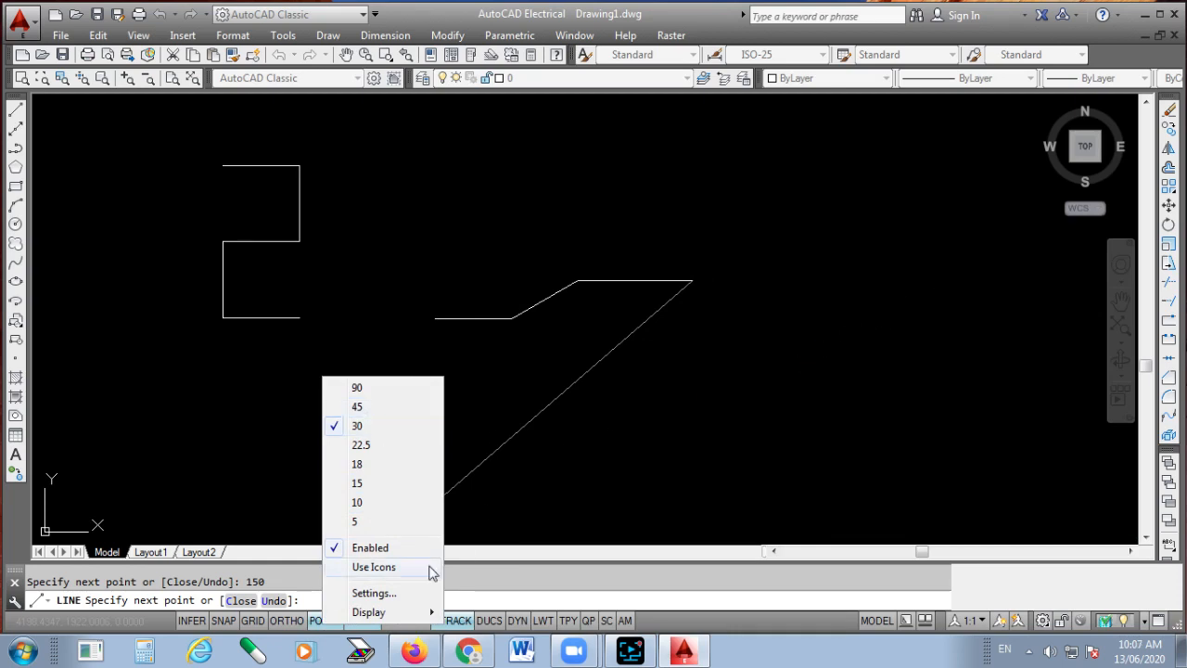
pyautogui.click(361, 425)
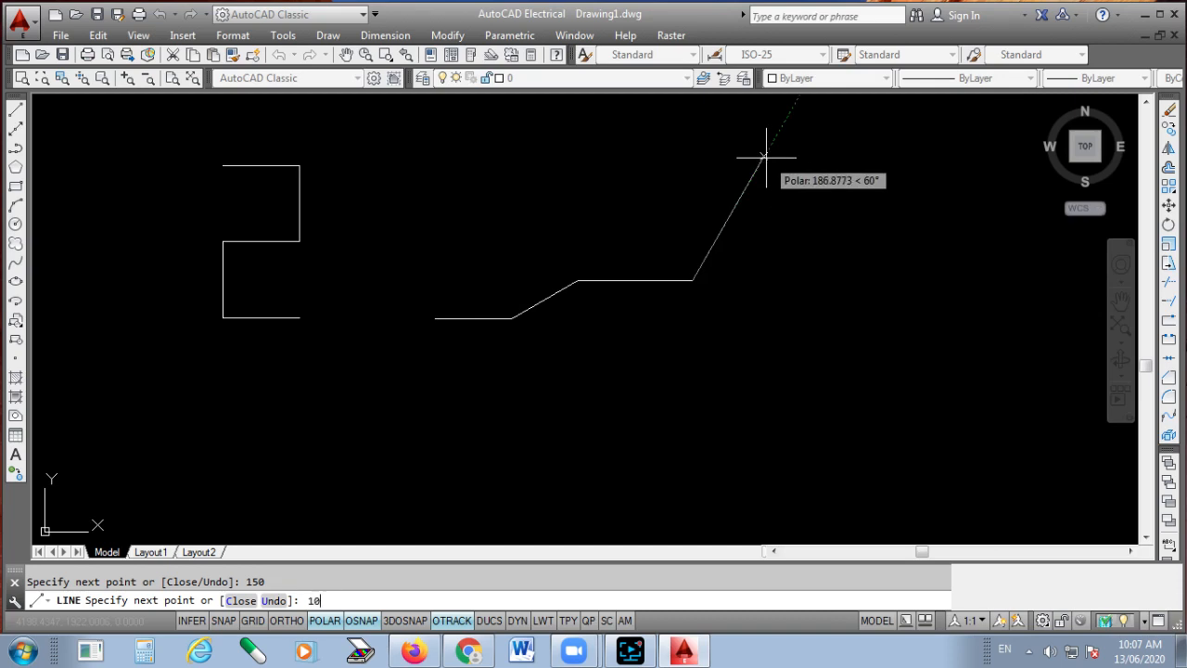
pyautogui.press('Return')
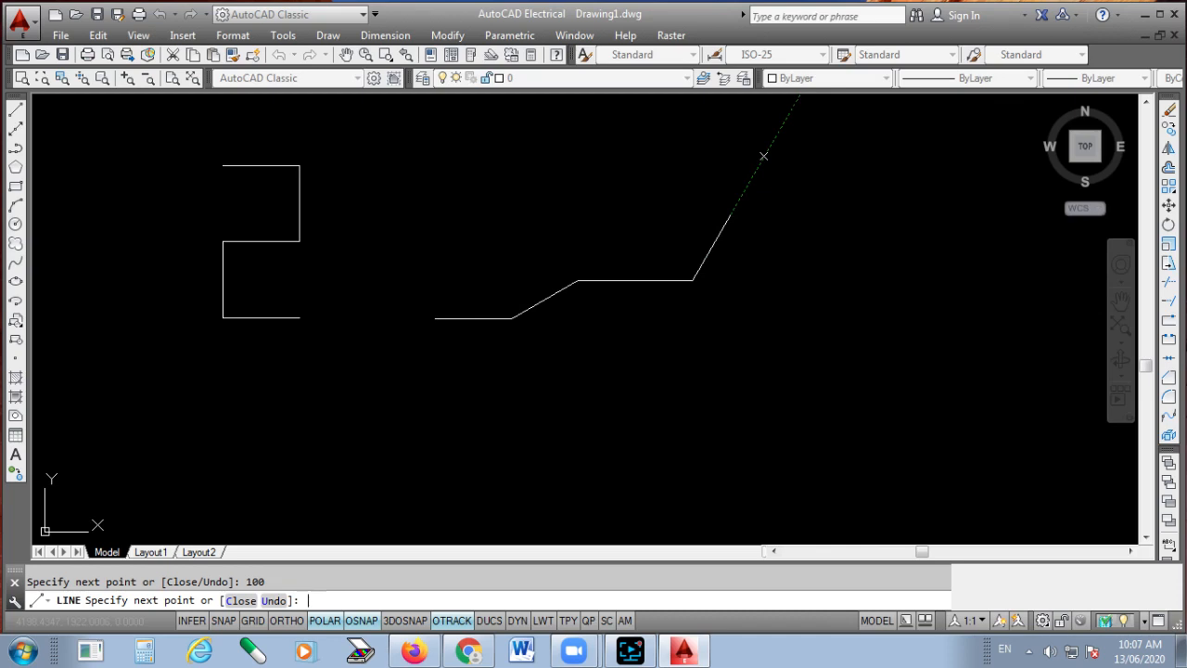
pyautogui.press('Return')
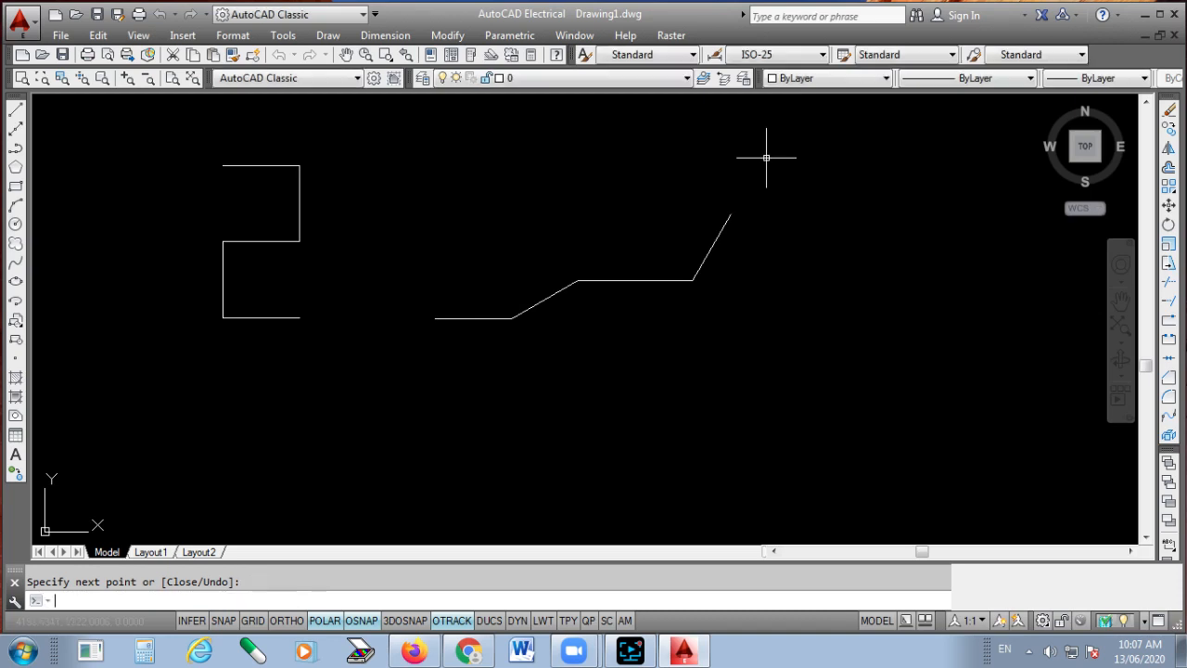
pyautogui.scroll(2, 435, 288)
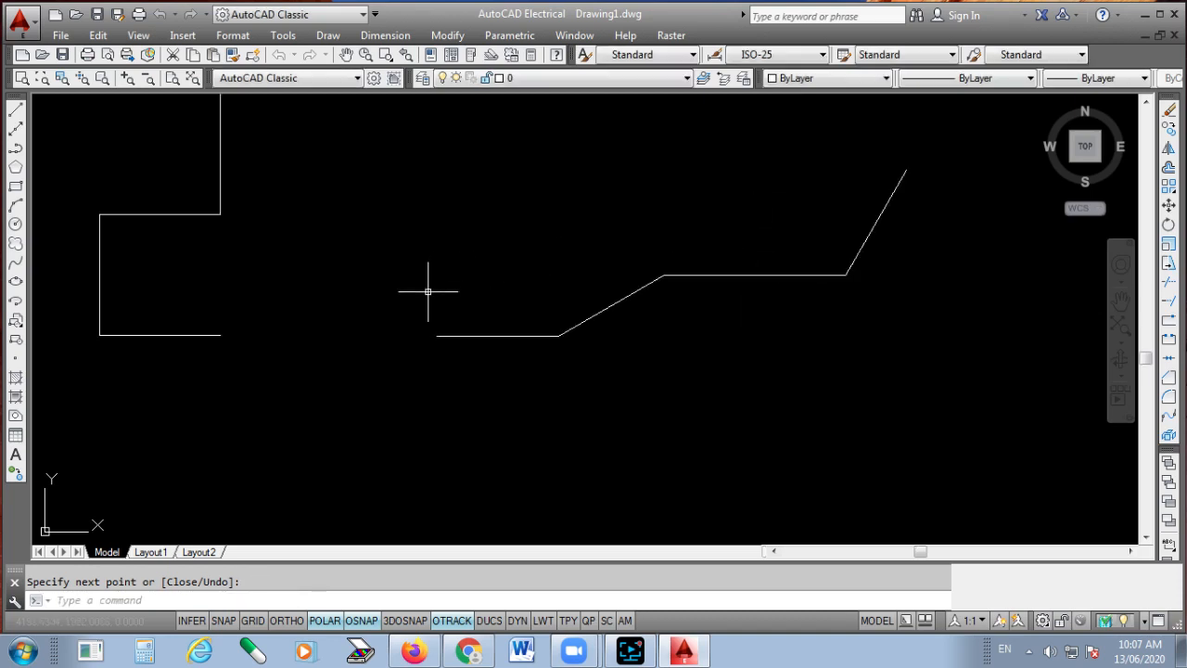
pyautogui.scroll(-2, 706, 342)
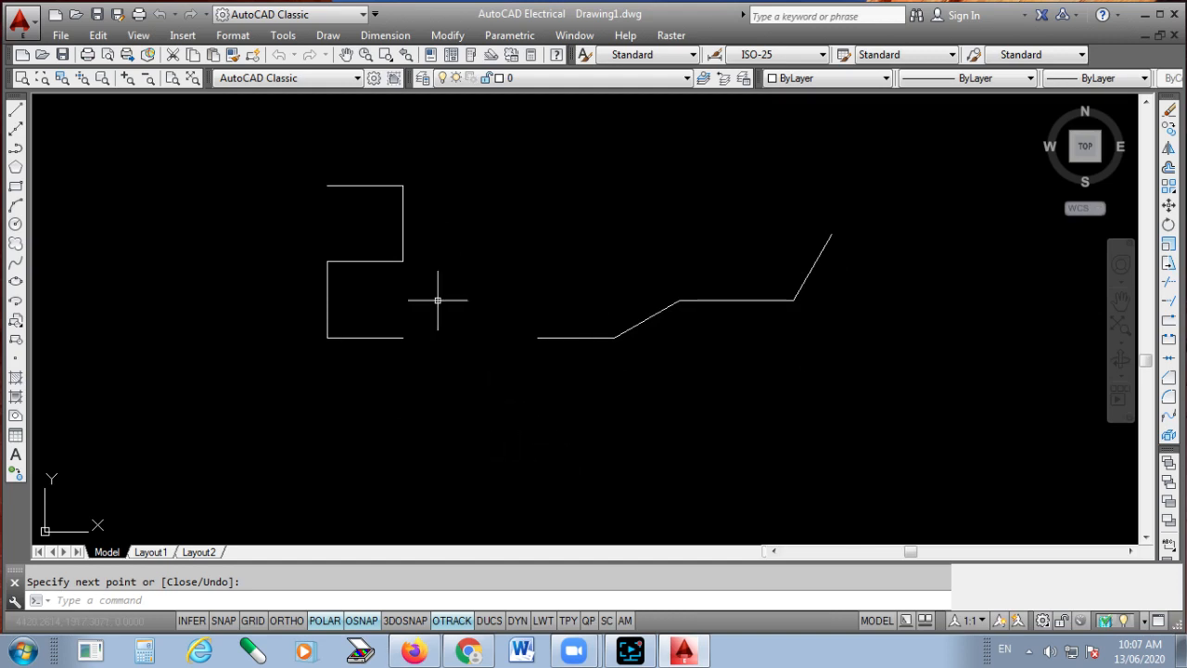
pyautogui.click(385, 37)
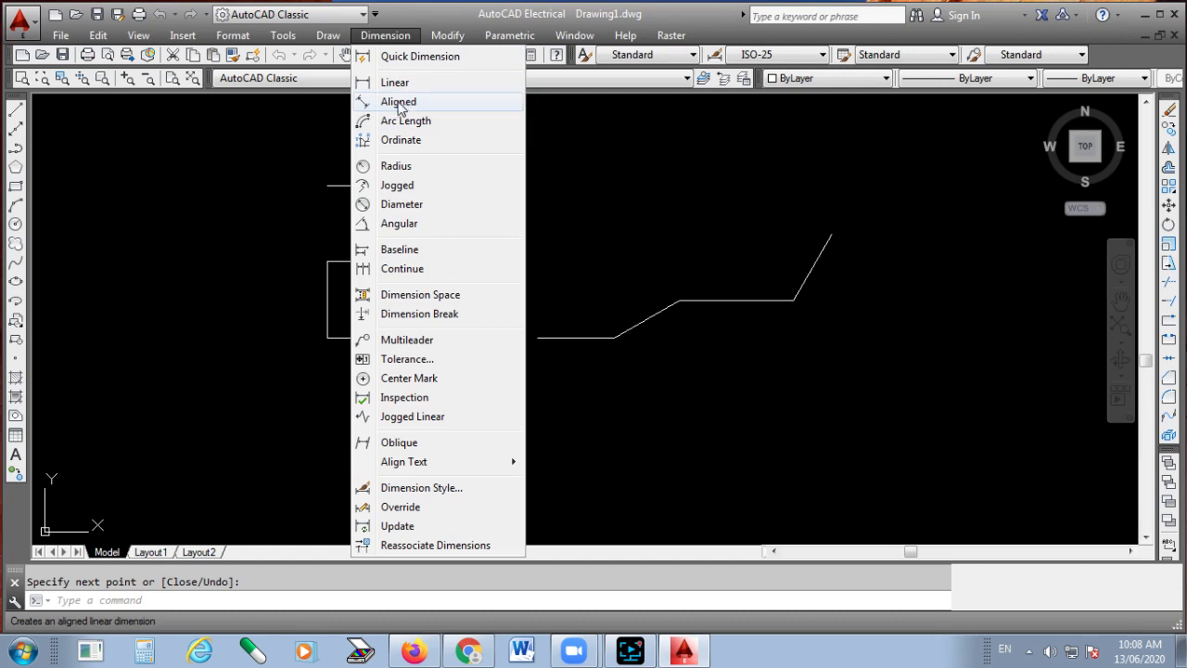
pyautogui.click(564, 139)
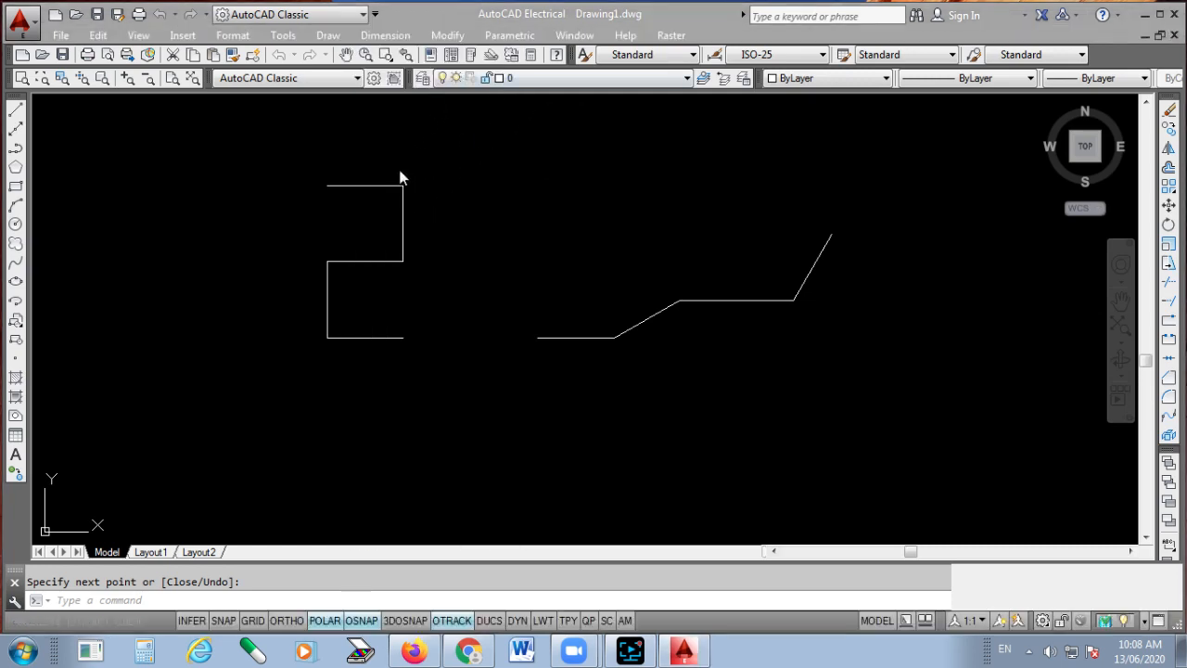
# - Add a linear dimension to the top horizontal segment of the stepped shape, placing the dimension line just above it
pyautogui.click(386, 35)
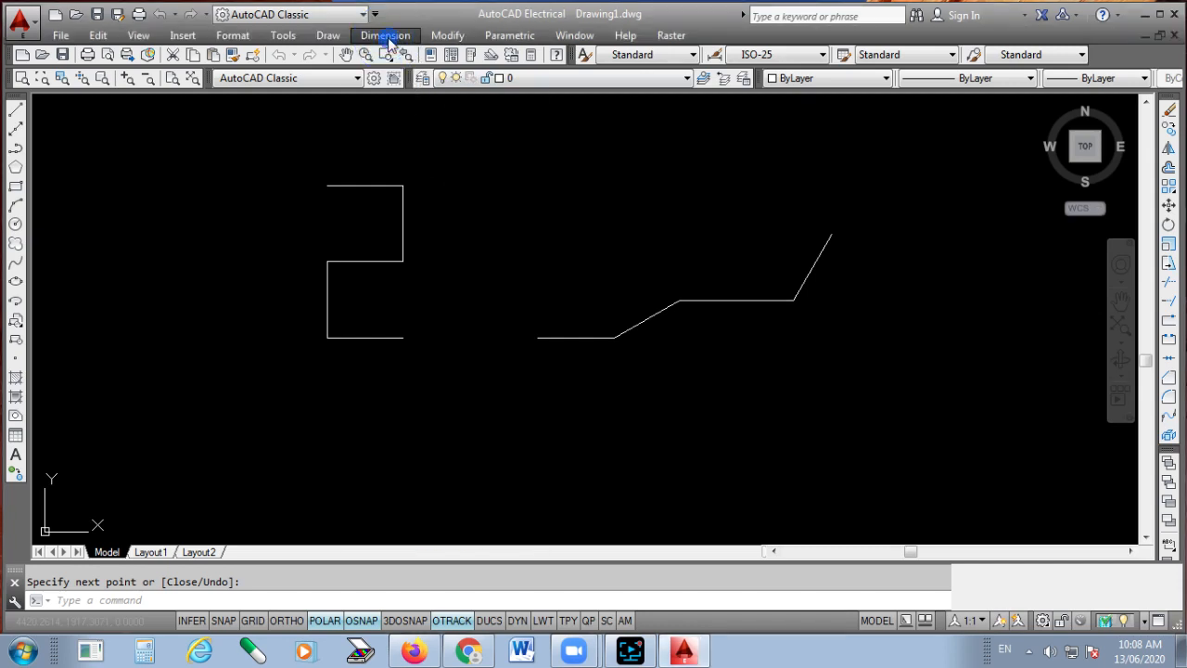
pyautogui.click(394, 83)
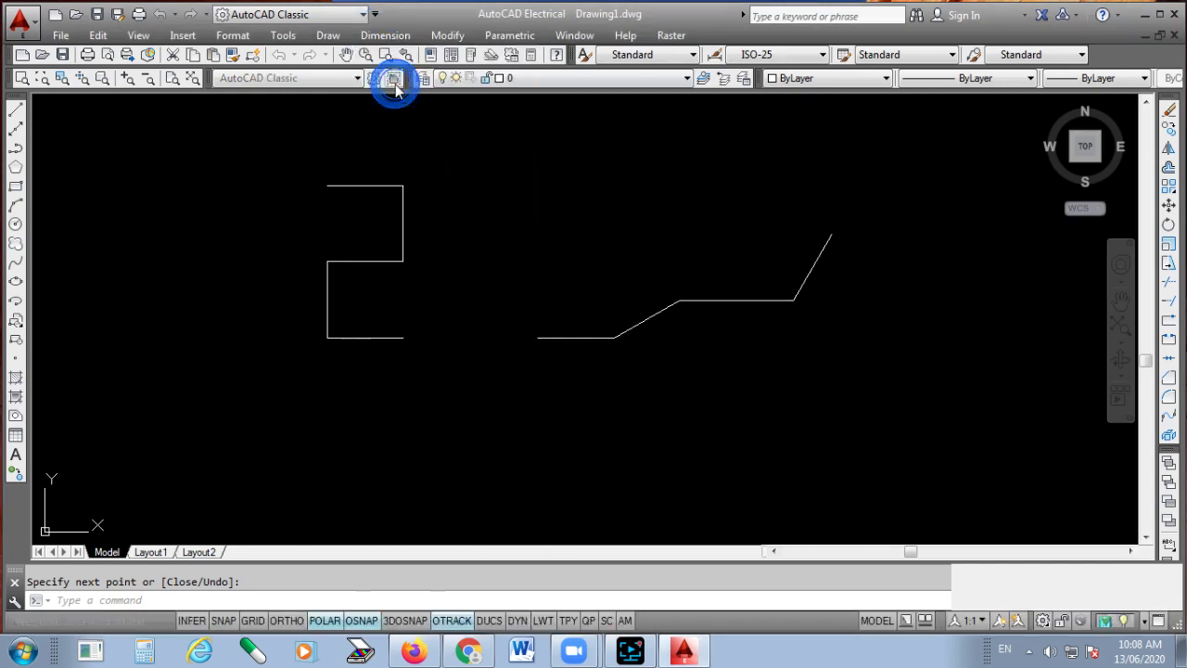
pyautogui.scroll(4, 340, 175)
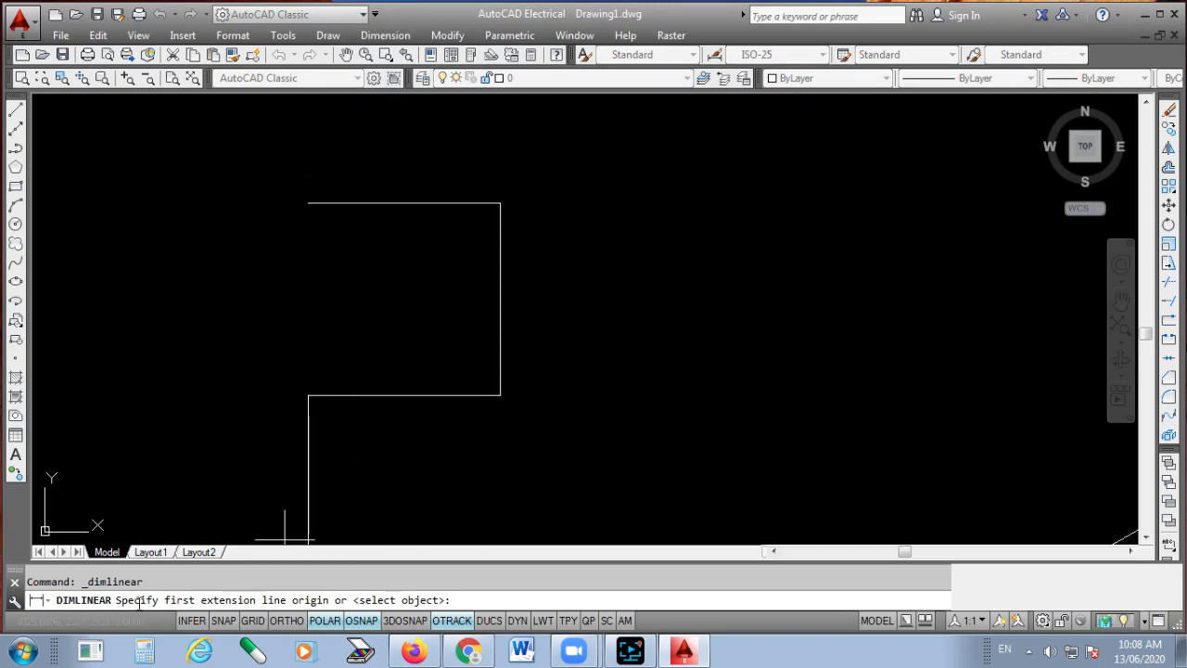
pyautogui.click(559, 143)
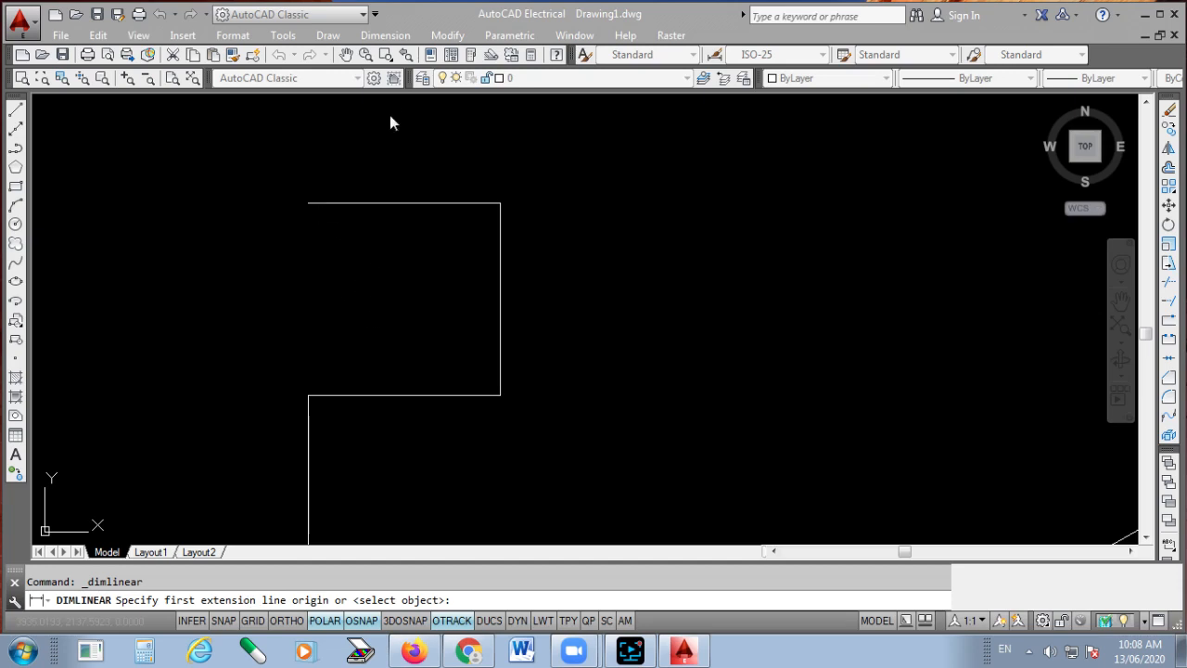
pyautogui.click(384, 37)
pyautogui.click(385, 37)
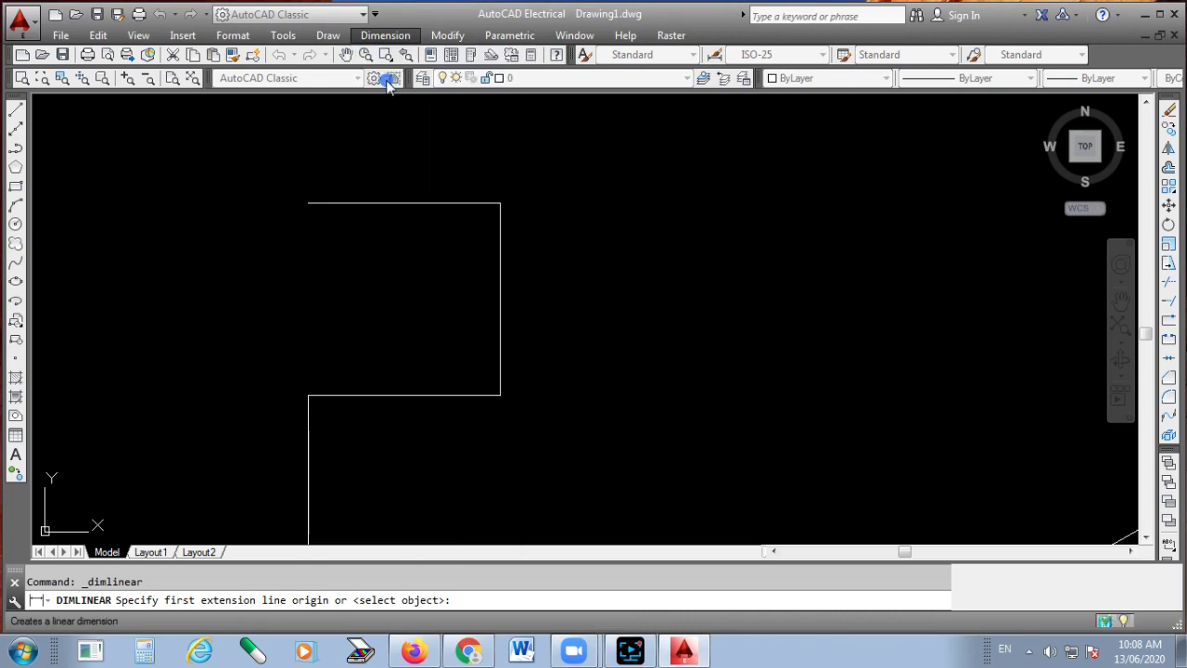
pyautogui.click(308, 202)
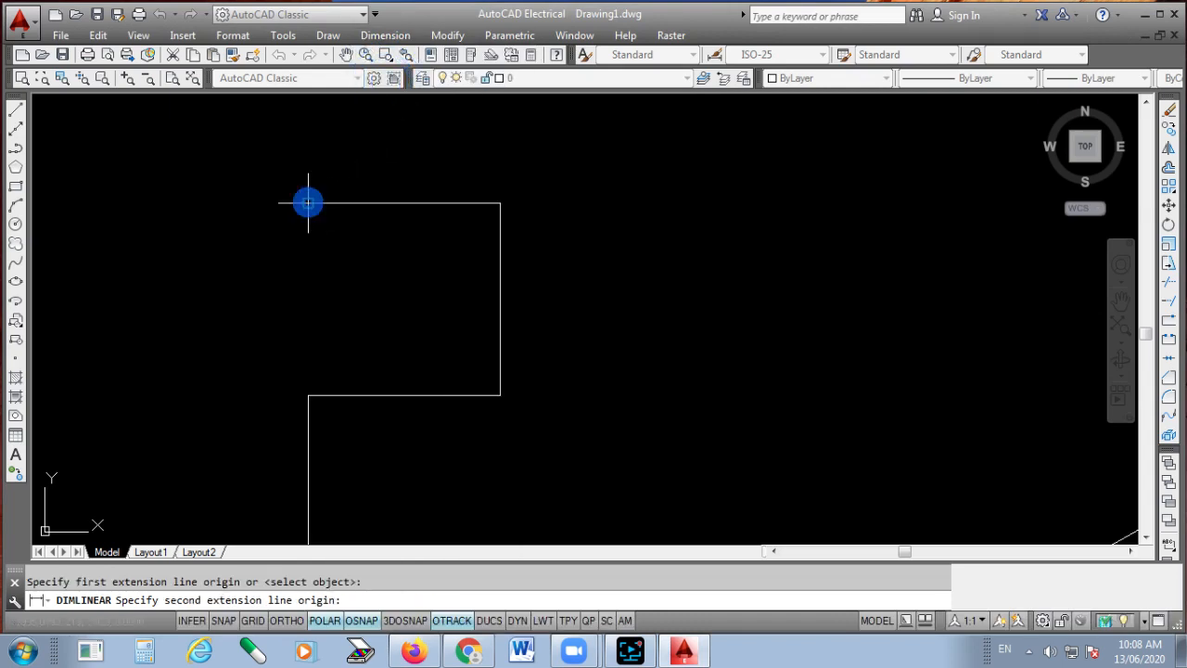
pyautogui.click(500, 202)
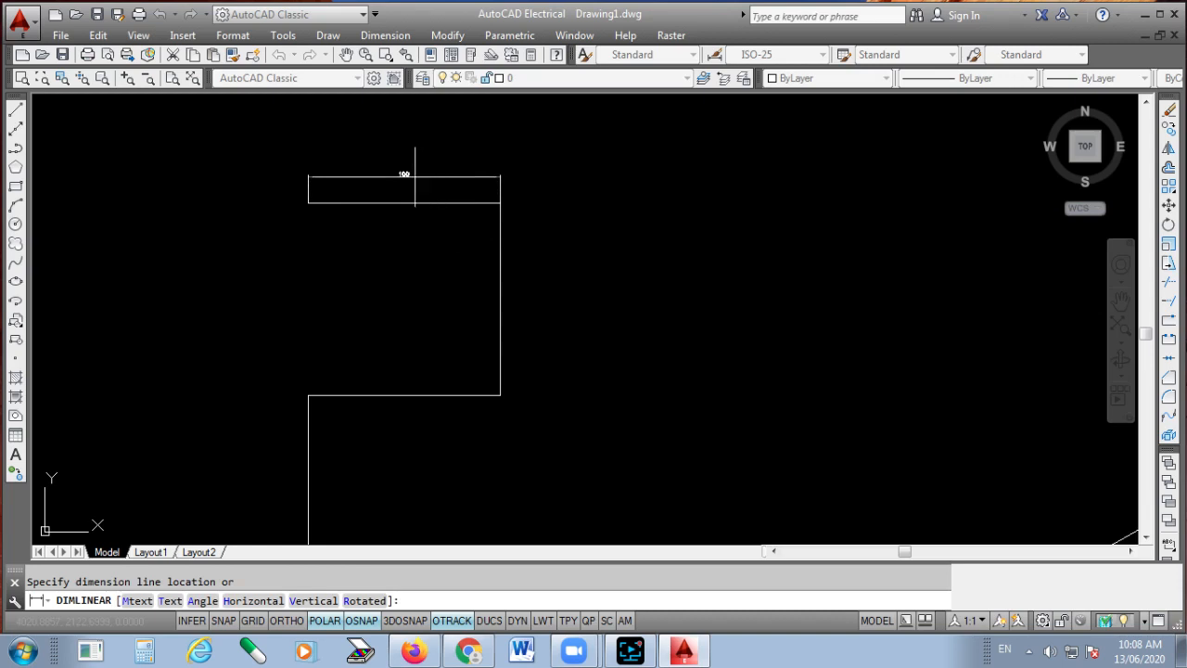
pyautogui.click(406, 175)
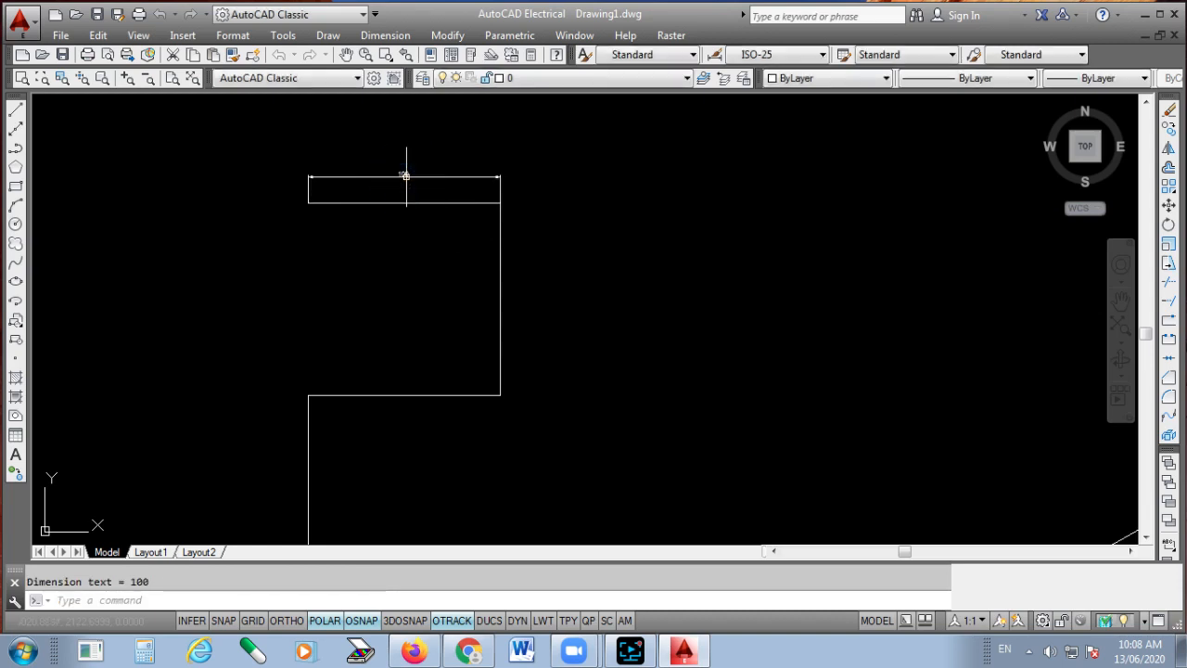
# - Add a linear dimension to the upper vertical segment of the stepped shape, placing the dimension line to its right
pyautogui.scroll(4, 405, 176)
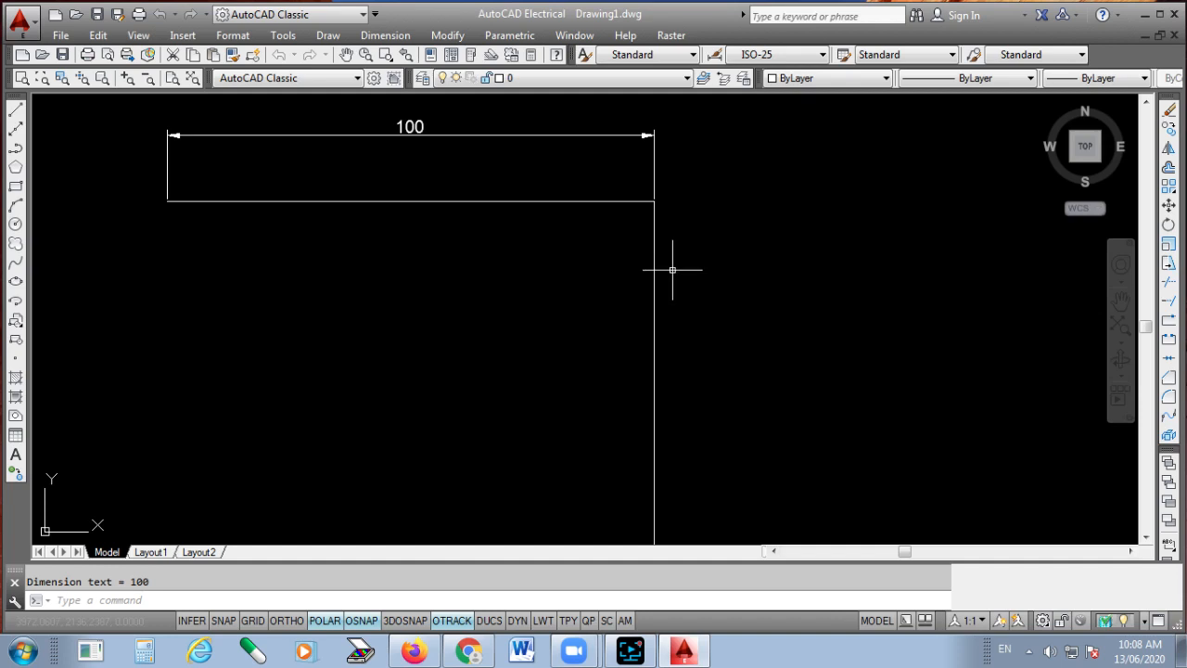
pyautogui.scroll(-2, 674, 236)
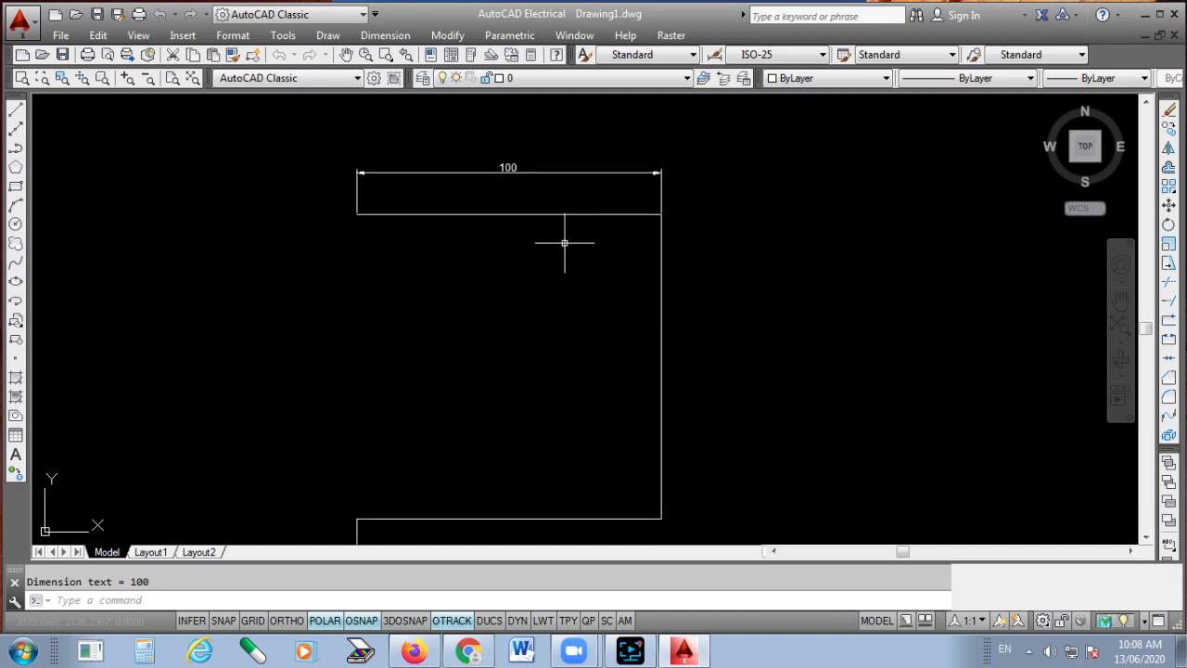
pyautogui.scroll(-2, 637, 173)
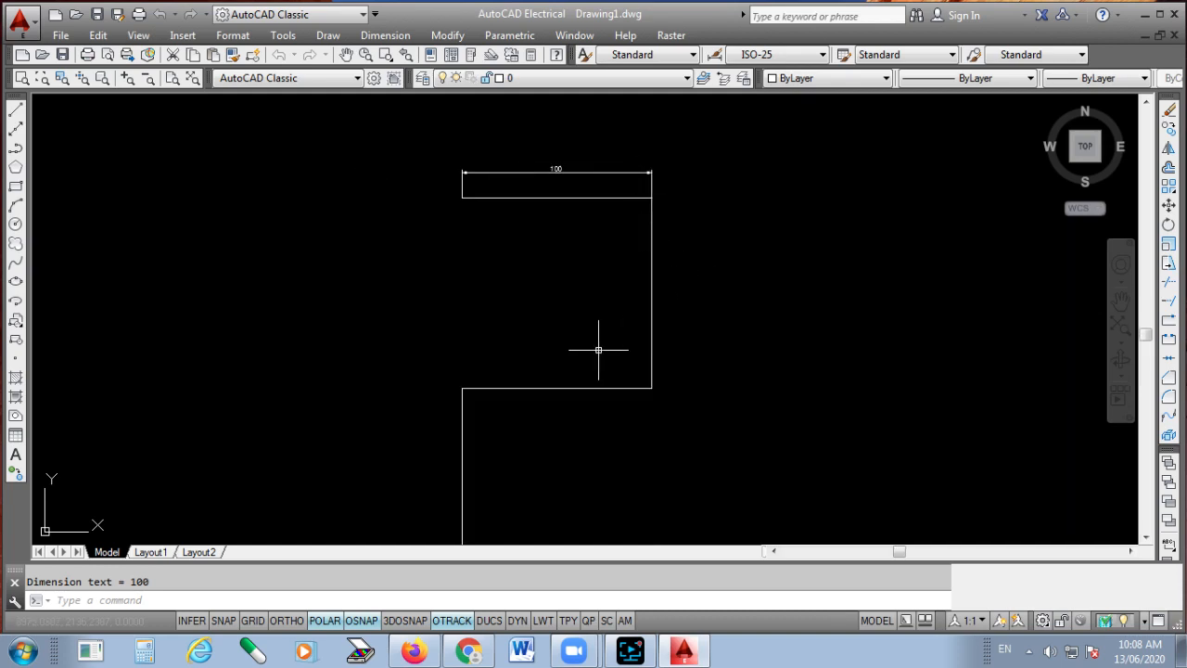
pyautogui.scroll(-2, 484, 253)
pyautogui.scroll(2, 607, 229)
pyautogui.press('Return')
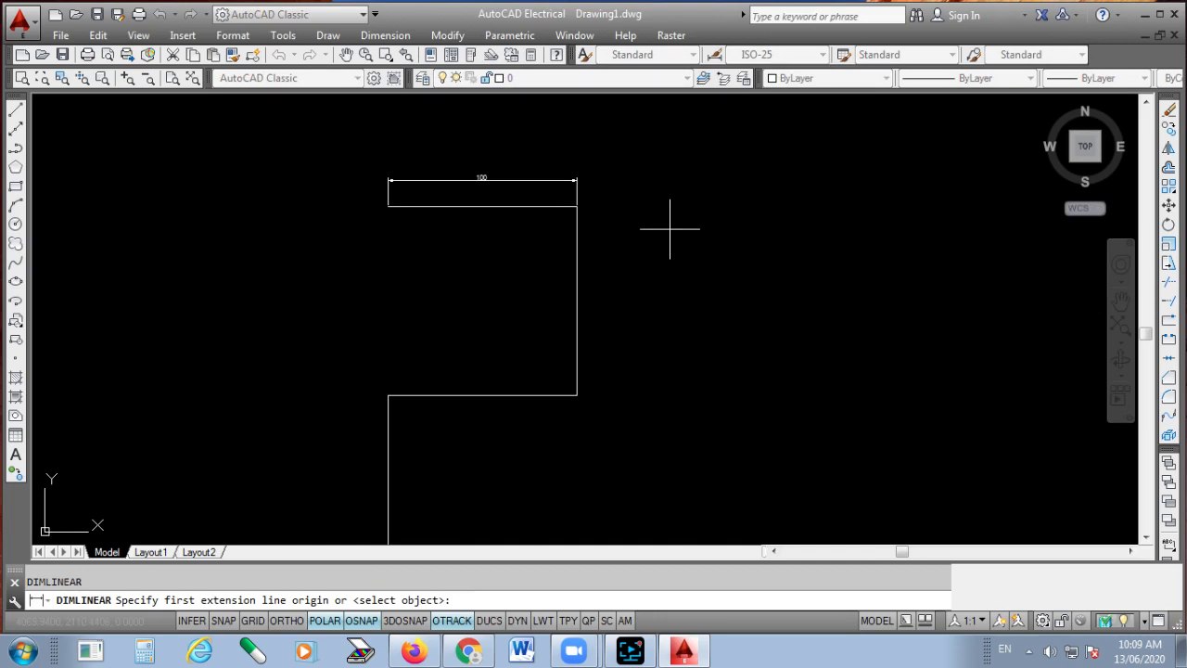
pyautogui.scroll(2, 591, 209)
pyautogui.scroll(2, 565, 202)
pyautogui.click(567, 197)
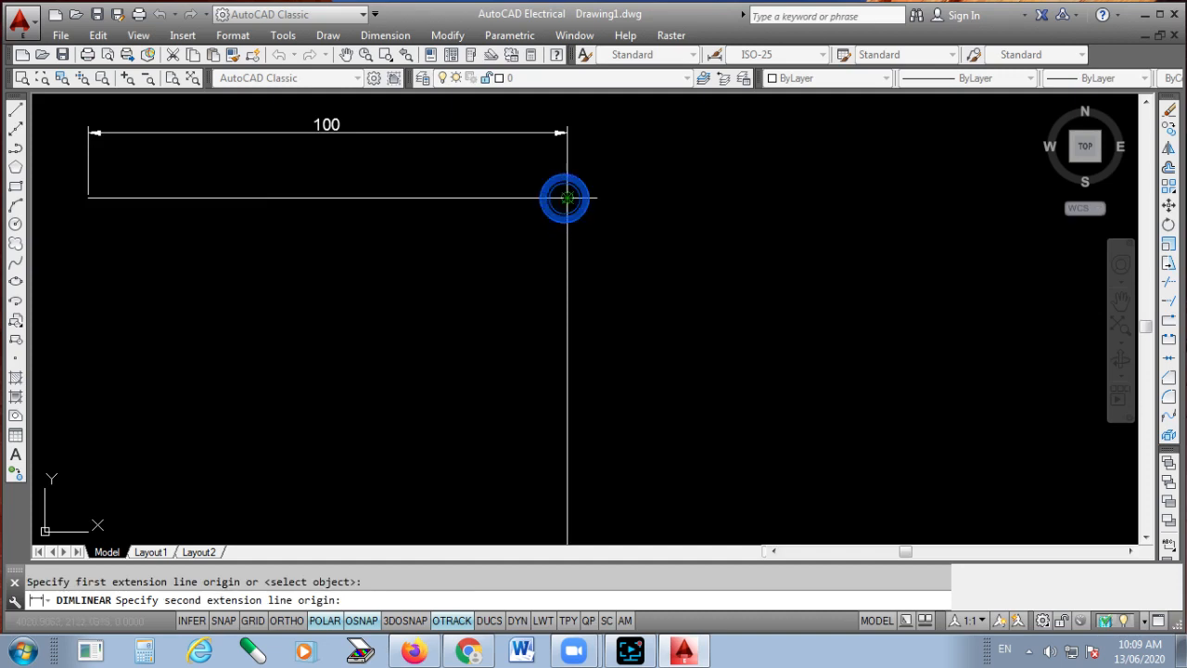
pyautogui.scroll(-2, 565, 213)
pyautogui.scroll(2, 566, 324)
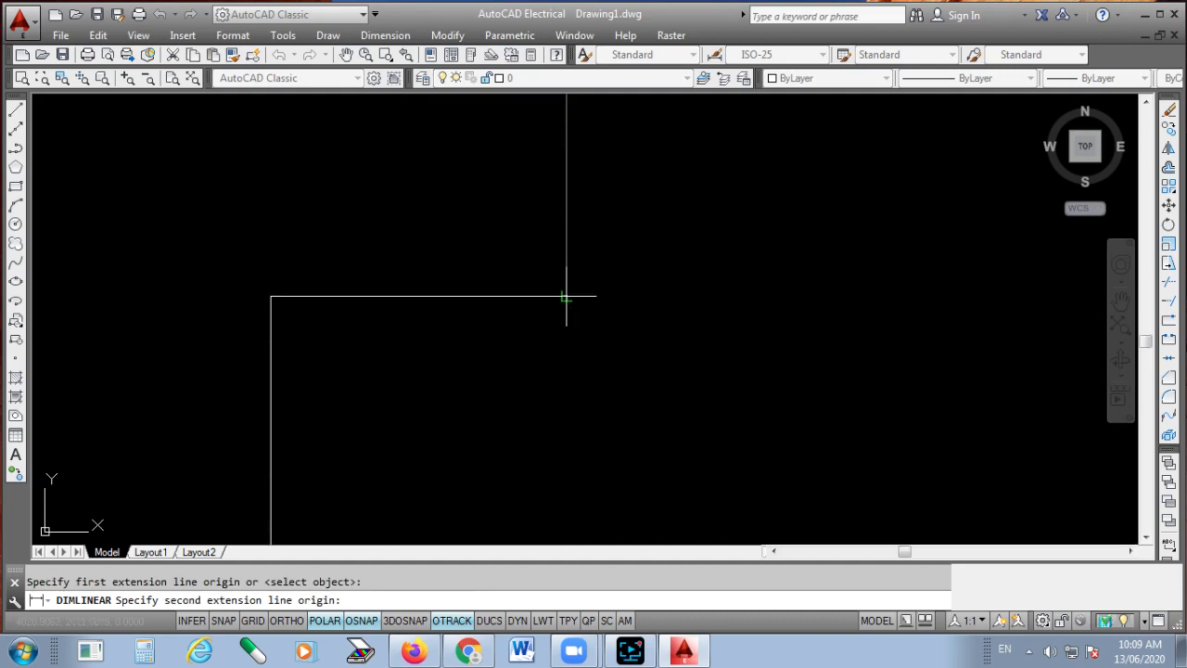
pyautogui.click(565, 296)
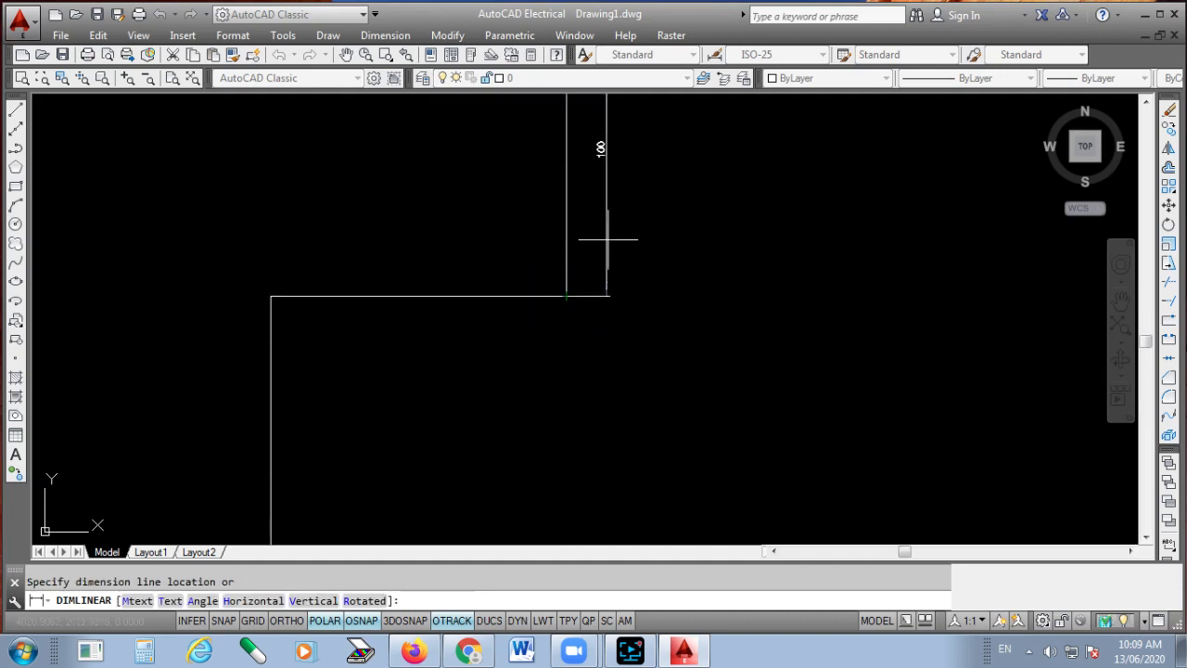
pyautogui.click(616, 182)
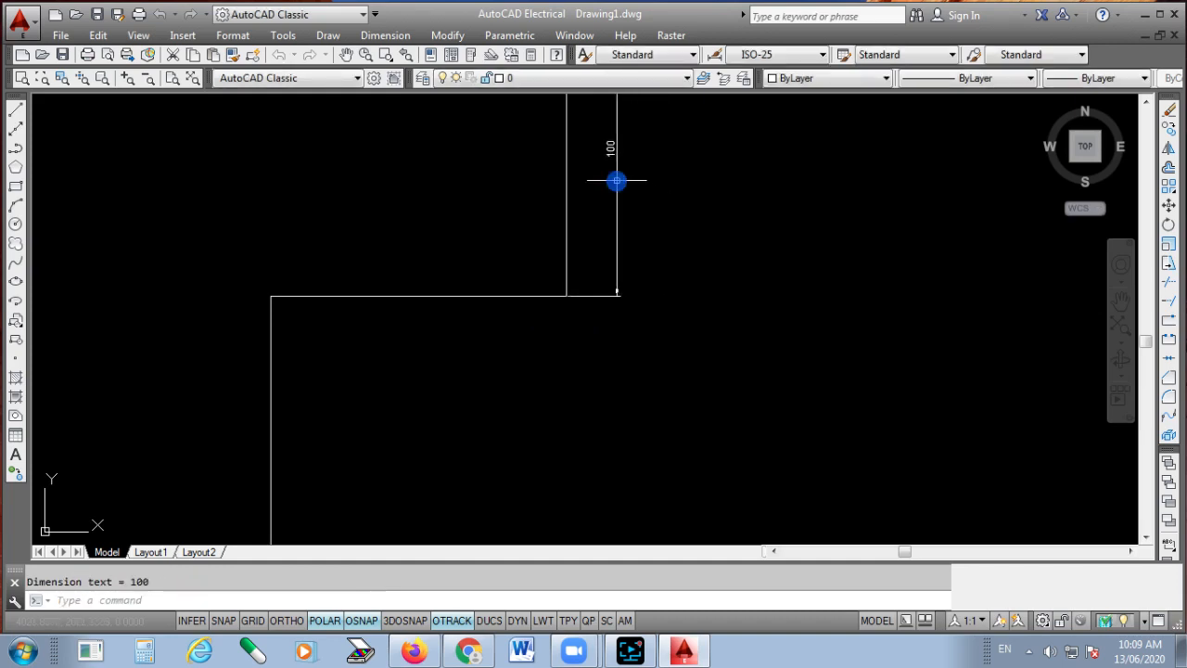
# - Add a linear dimension to the middle horizontal segment of the stepped shape, placing the dimension line just above it
pyautogui.press('Return')
pyautogui.click(566, 297)
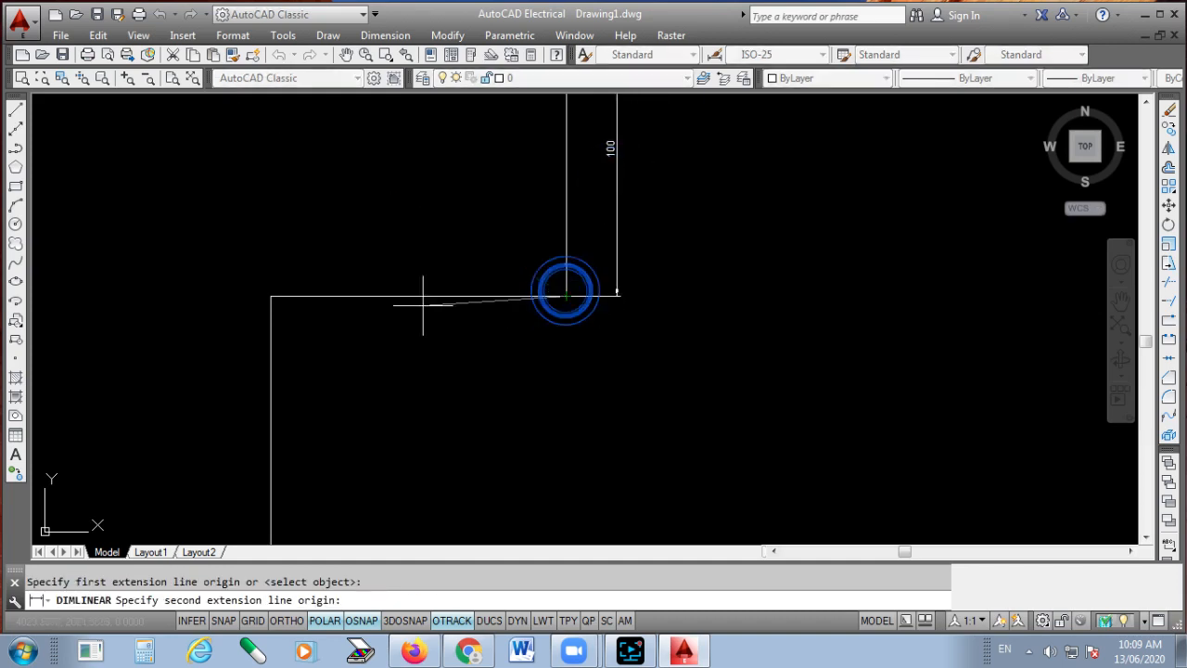
pyautogui.click(271, 297)
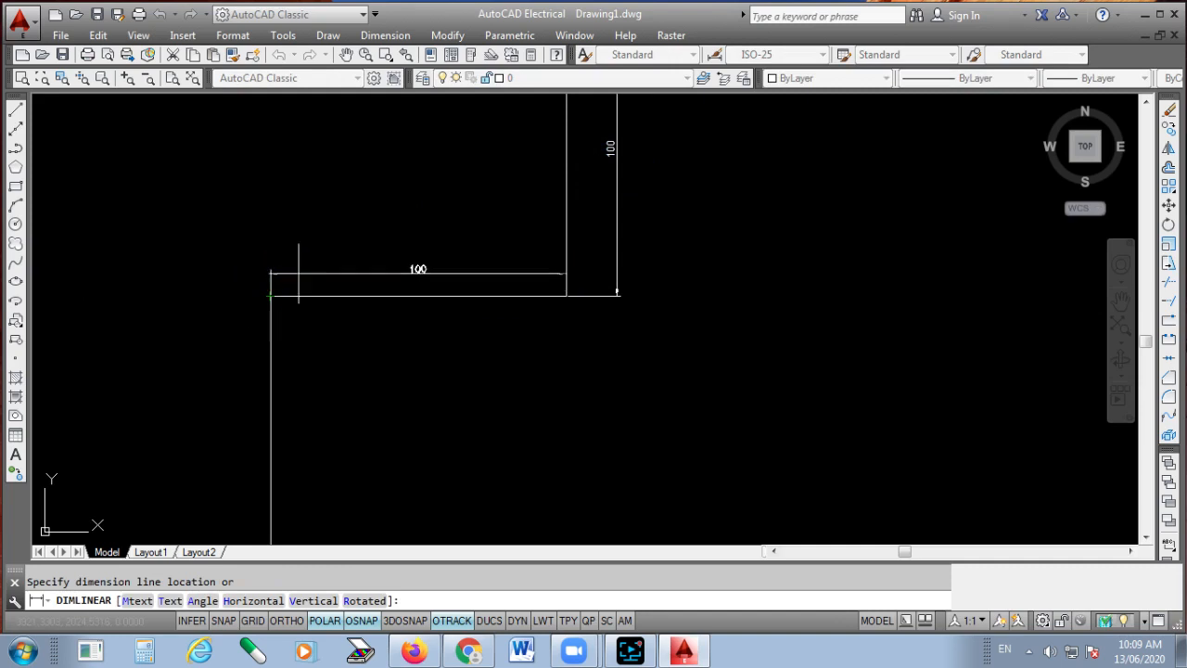
pyautogui.click(312, 269)
# - Add a linear dimension to the lower vertical segment of the stepped shape, placing the dimension line to its left
pyautogui.scroll(-2, 445, 246)
pyautogui.press('Return')
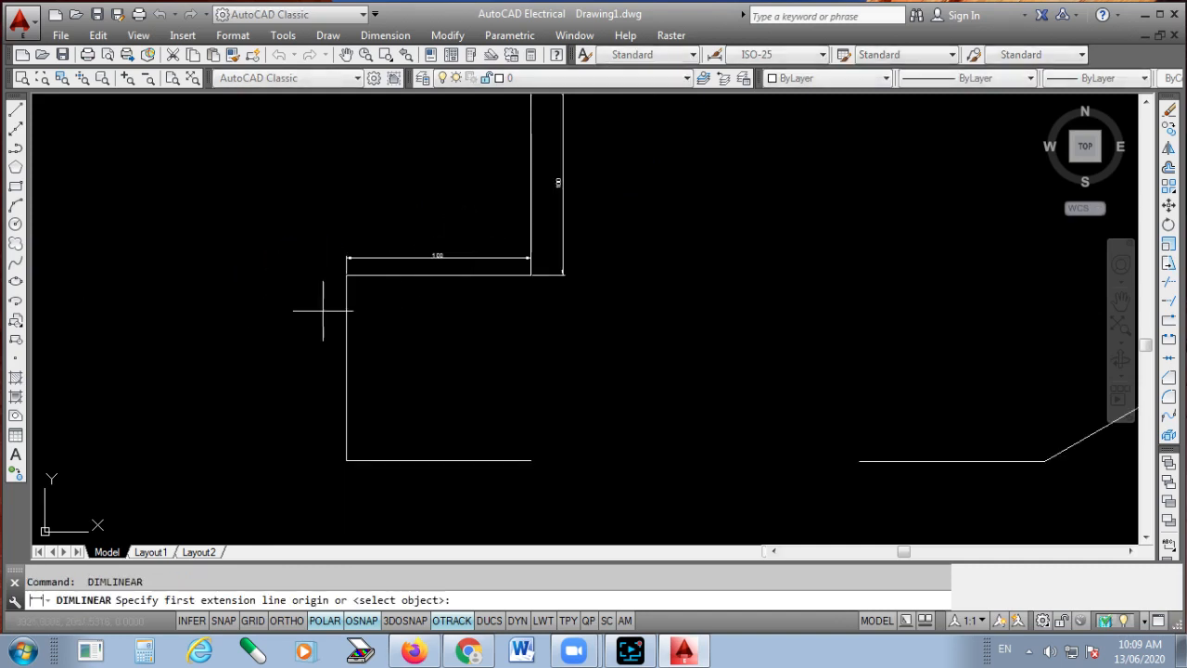
pyautogui.click(346, 275)
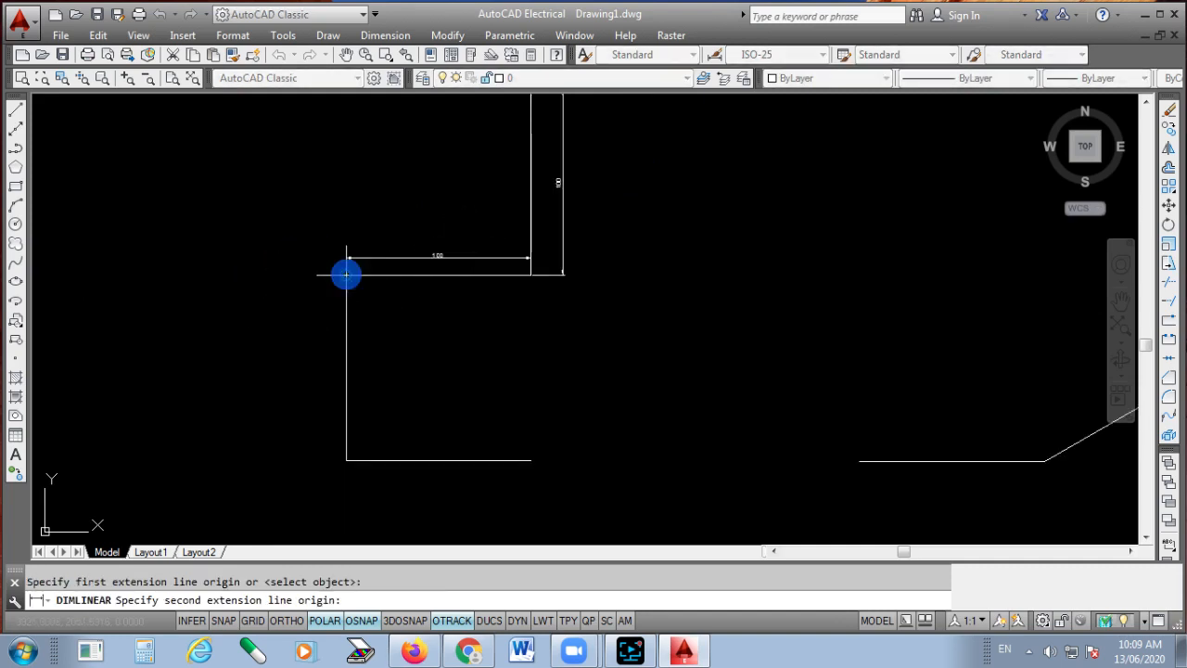
pyautogui.click(347, 460)
pyautogui.click(318, 416)
# - Add a linear dimension to the bottom horizontal segment of the stepped shape, placing the dimension line below it
pyautogui.press('Return')
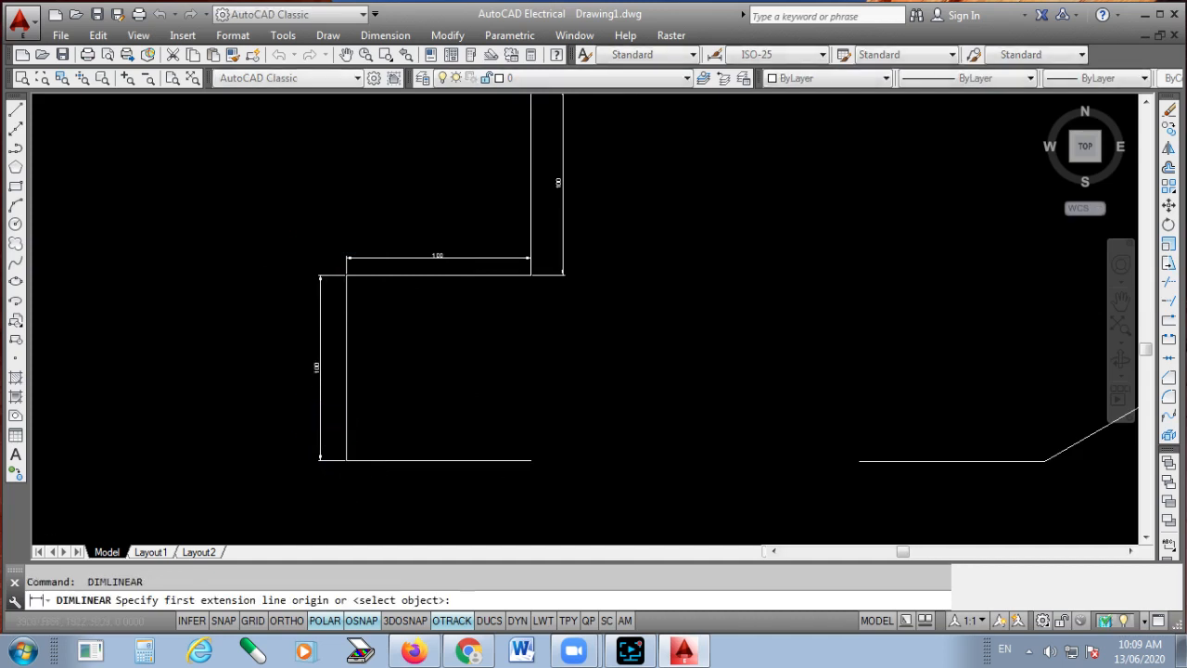
pyautogui.scroll(3, 332, 448)
pyautogui.click(329, 446)
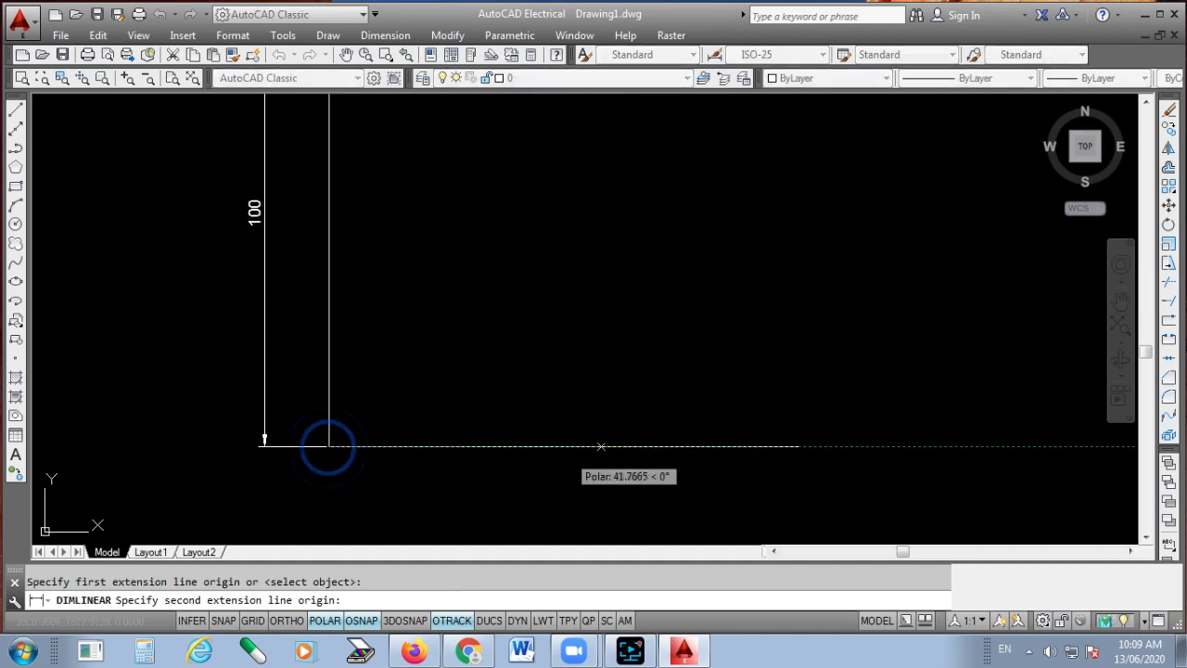
pyautogui.click(798, 446)
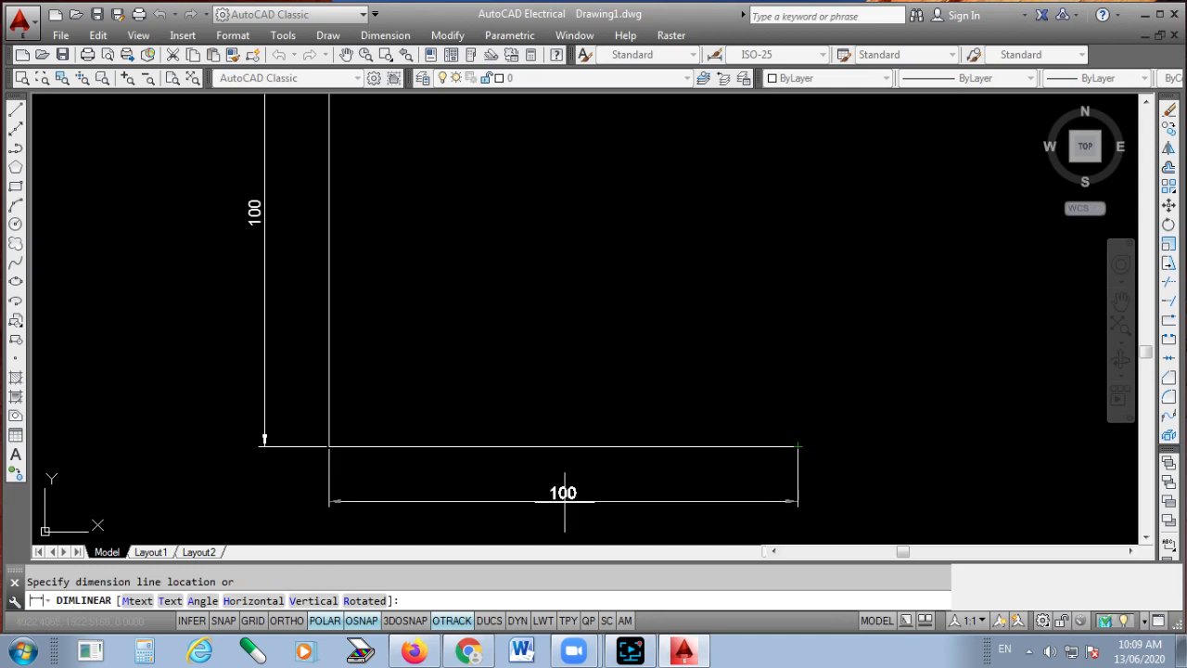
pyautogui.click(563, 506)
pyautogui.press('Return')
pyautogui.scroll(-7, 567, 412)
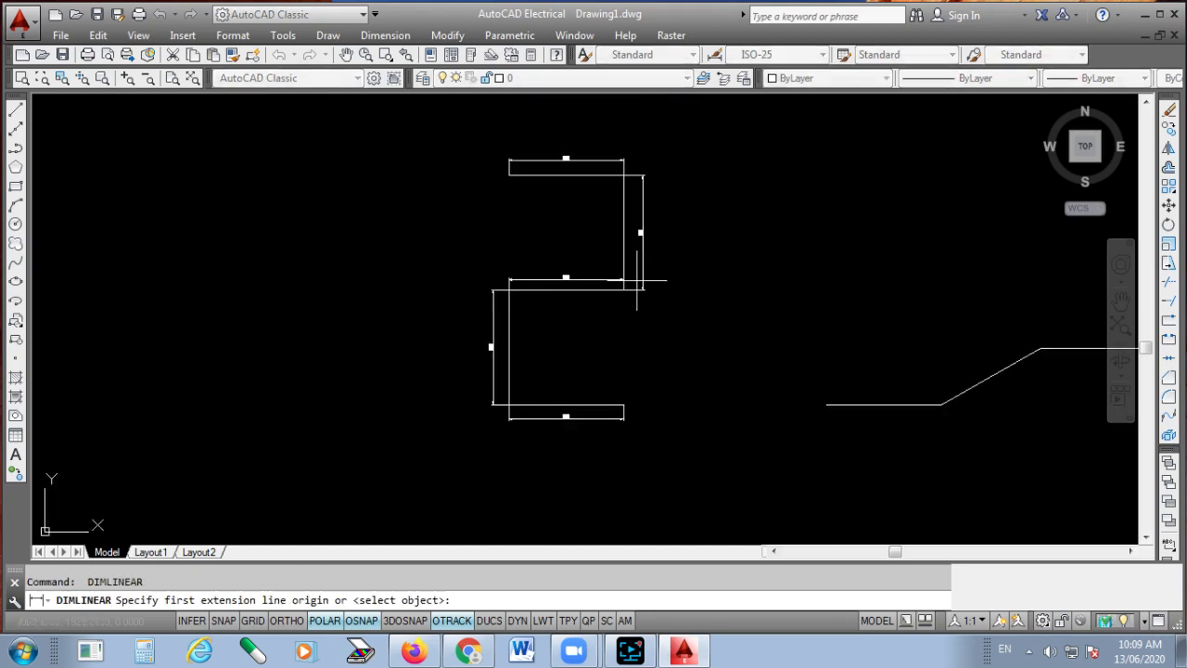
pyautogui.scroll(3, 640, 278)
pyautogui.scroll(-2, 586, 288)
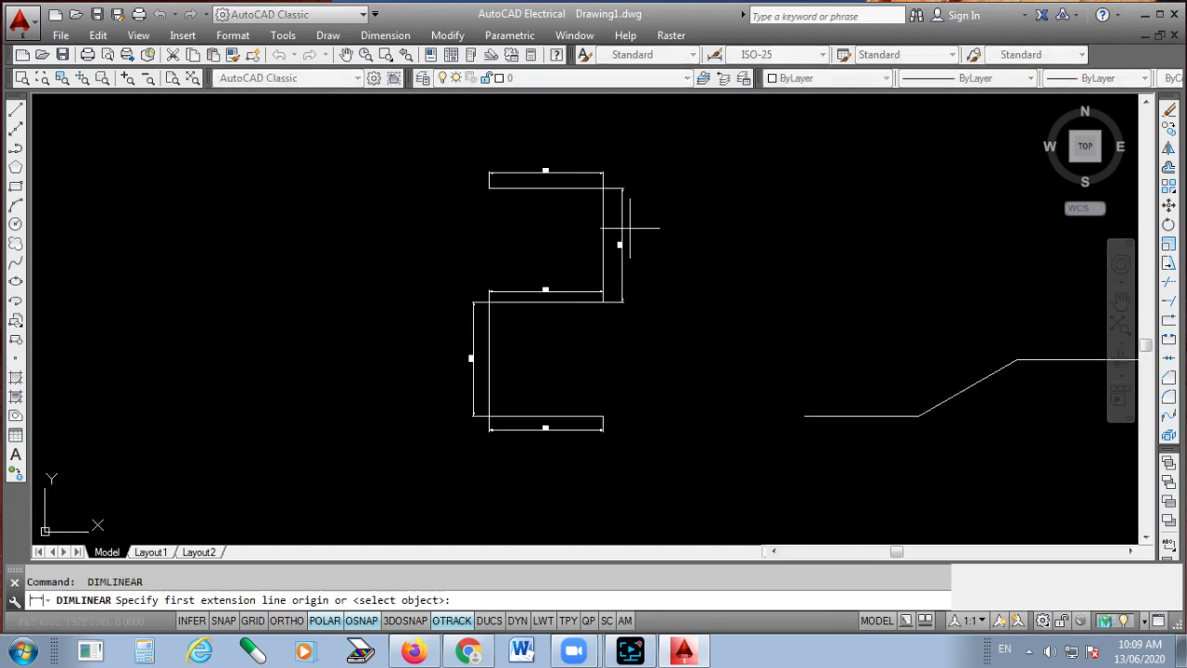
pyautogui.scroll(2, 645, 262)
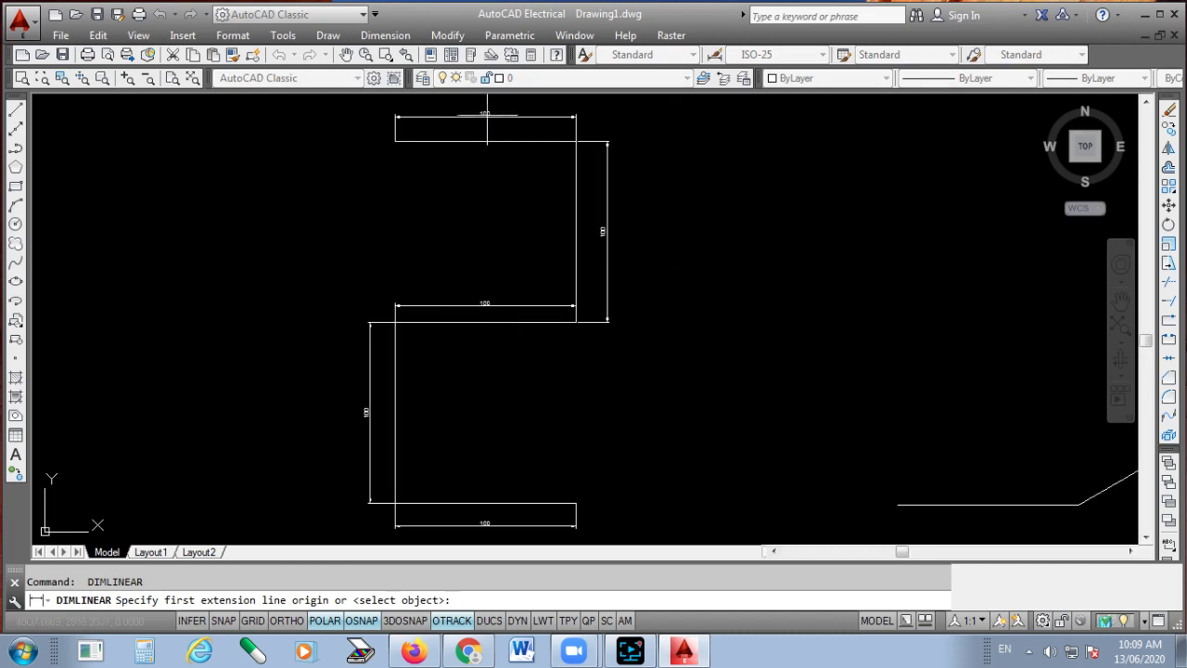
# - Open the Standard dimension style for modification and set its dimension line color to Red
pyautogui.press('Escape')
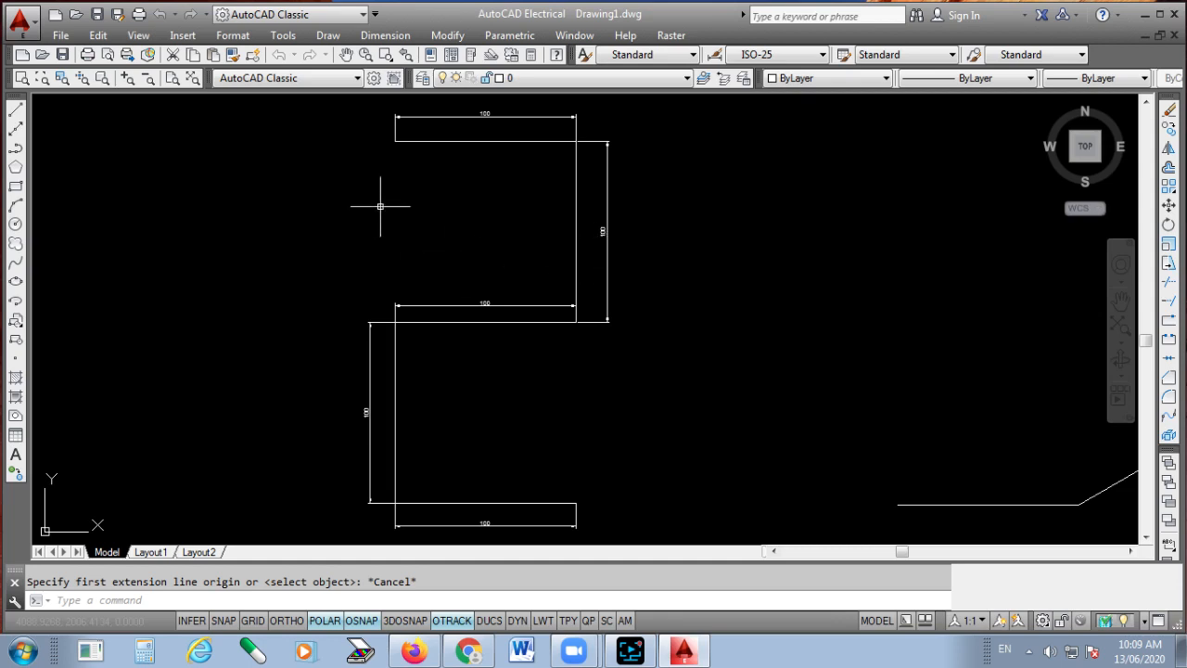
pyautogui.click(384, 37)
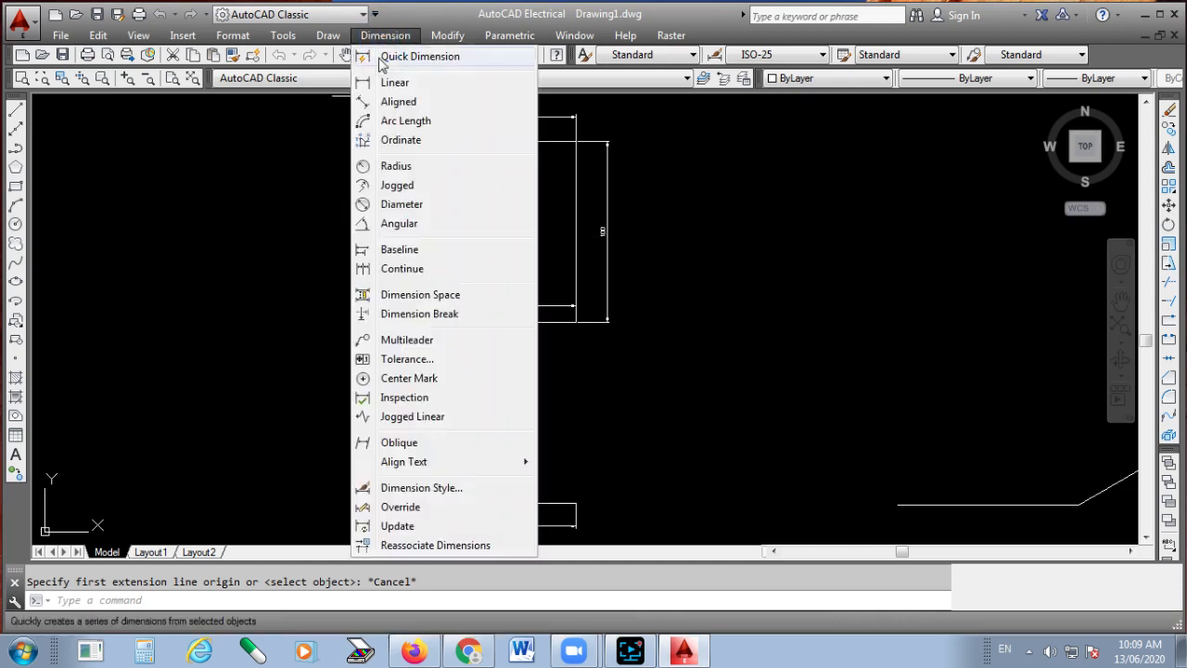
pyautogui.click(417, 489)
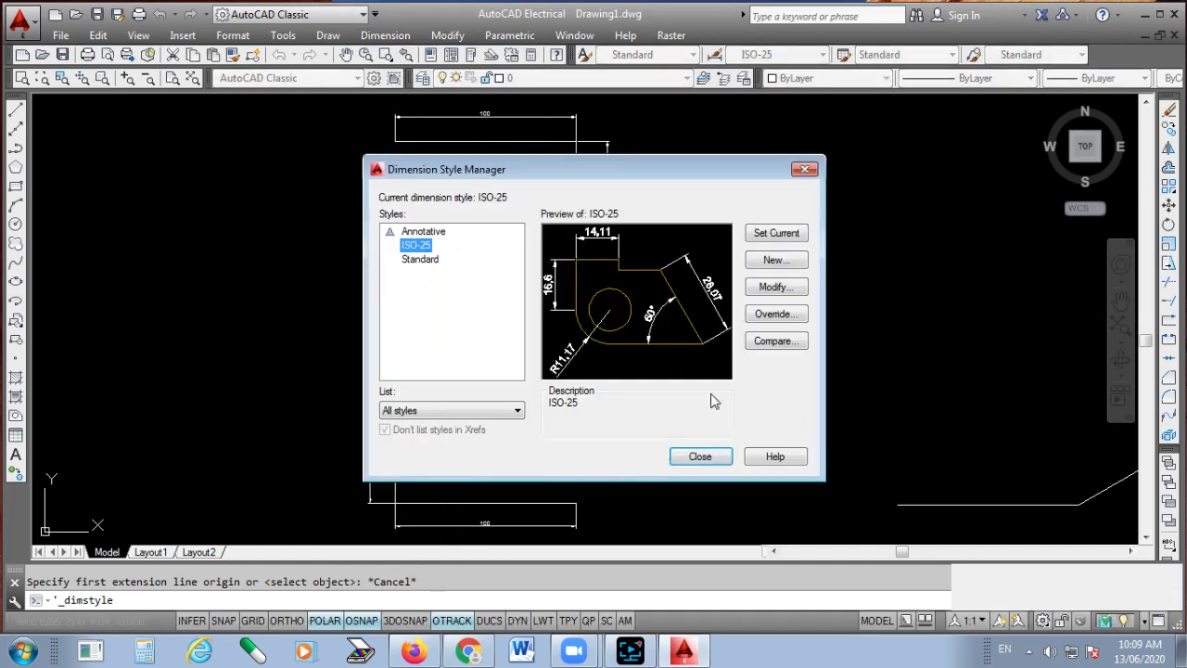
pyautogui.click(414, 263)
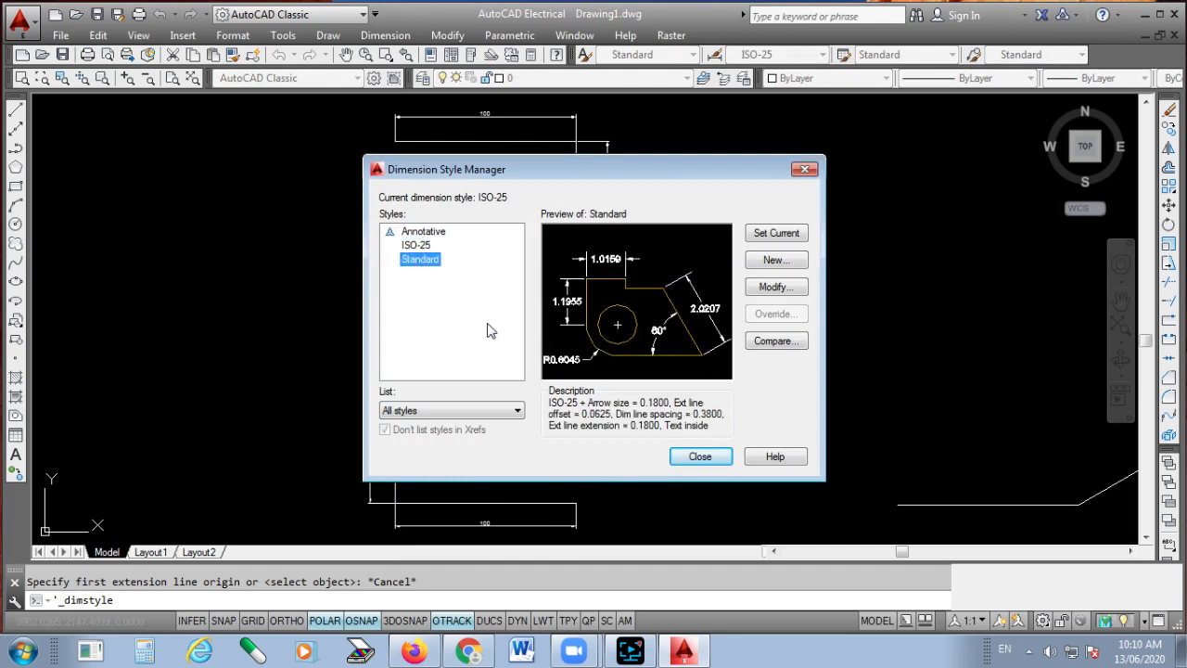
pyautogui.click(776, 288)
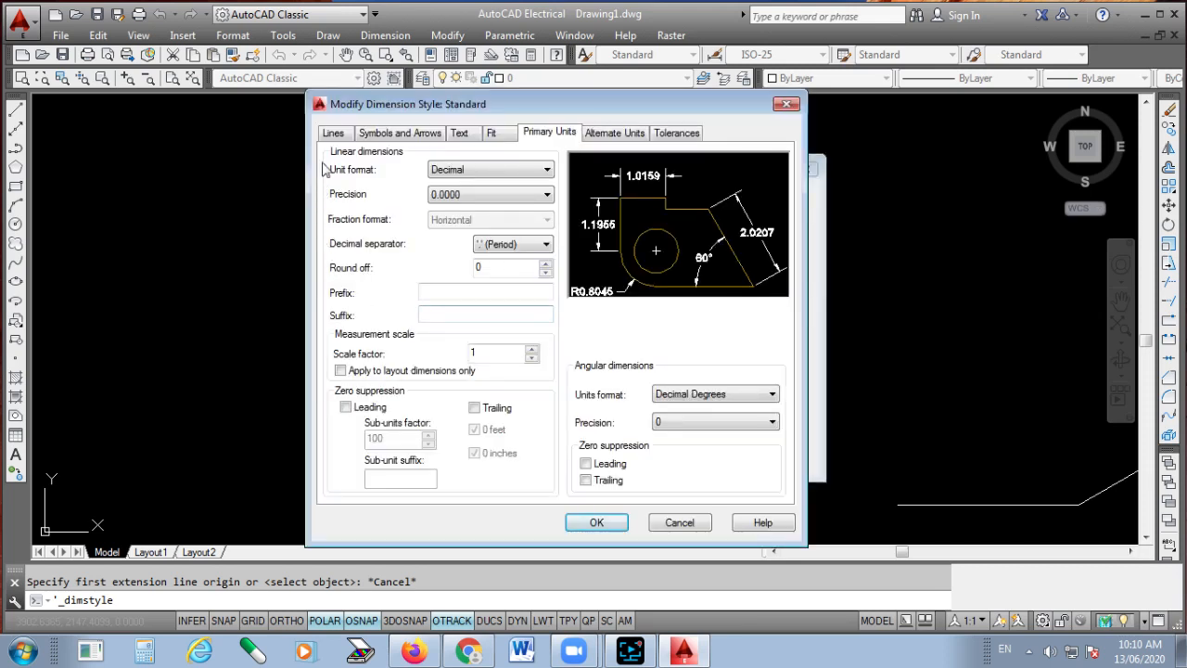
pyautogui.click(333, 134)
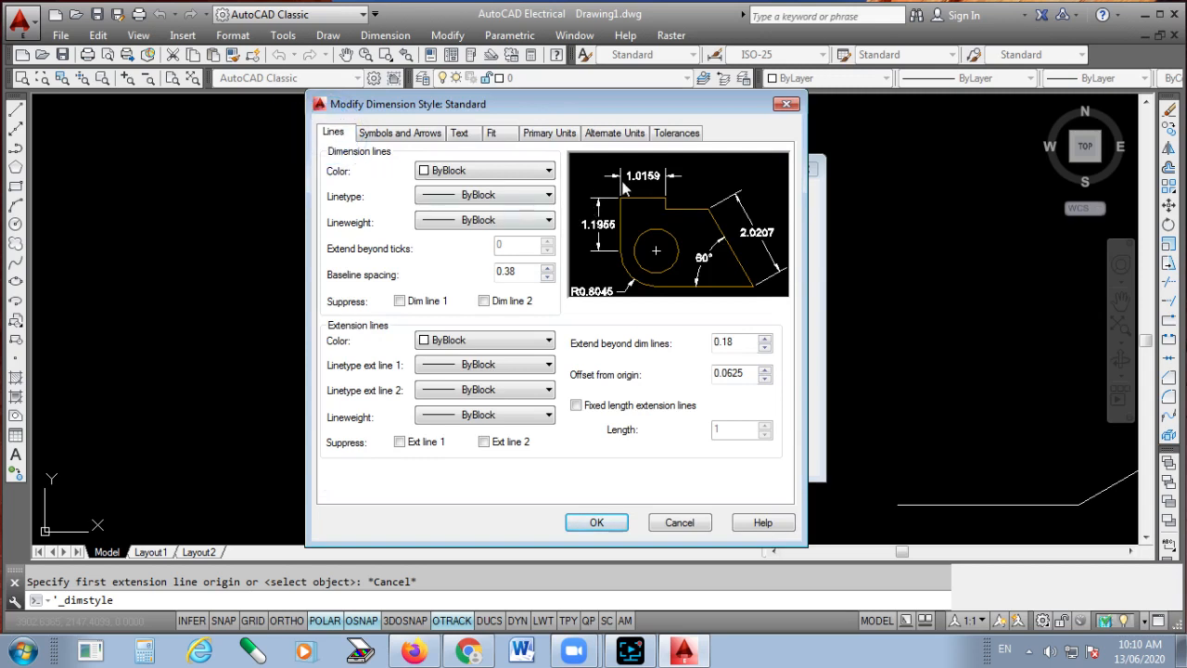
pyautogui.click(505, 170)
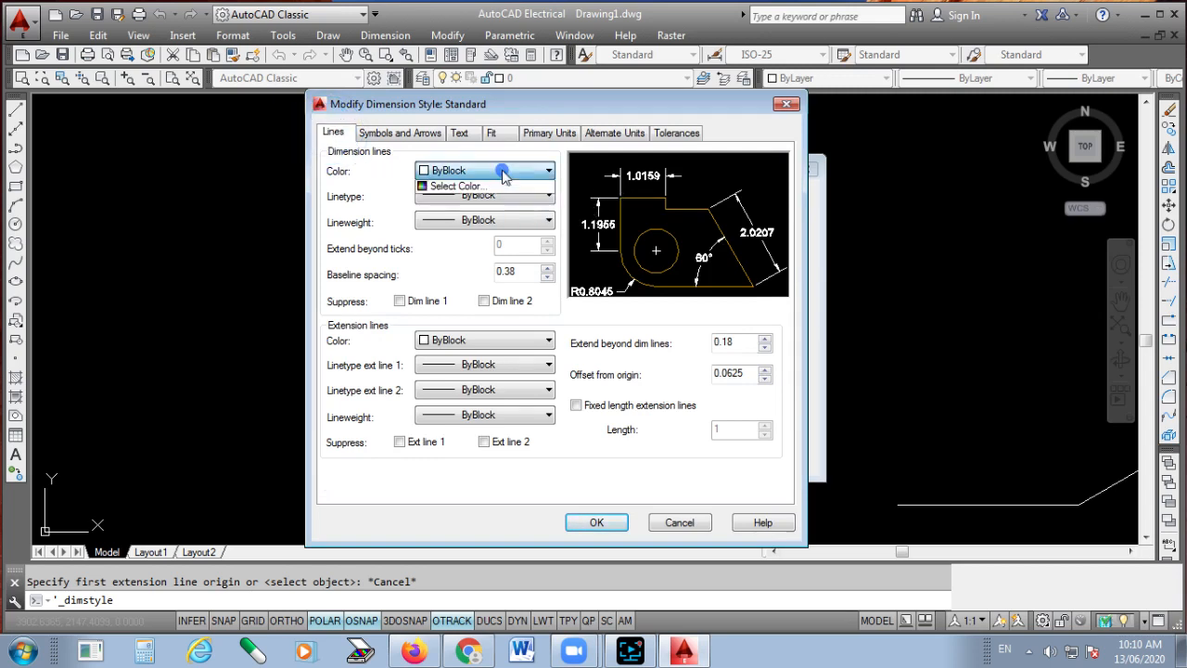
pyautogui.click(483, 216)
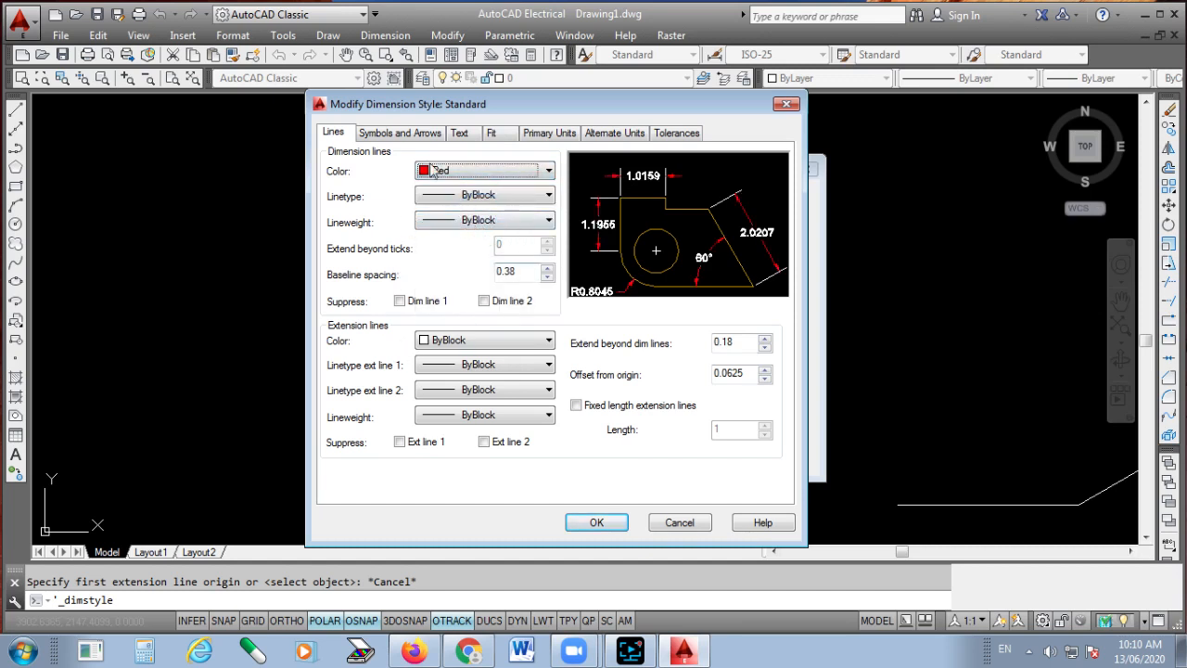
# - Set the style's first and second arrowheads to Closed blank with an arrow size of 2
pyautogui.click(401, 136)
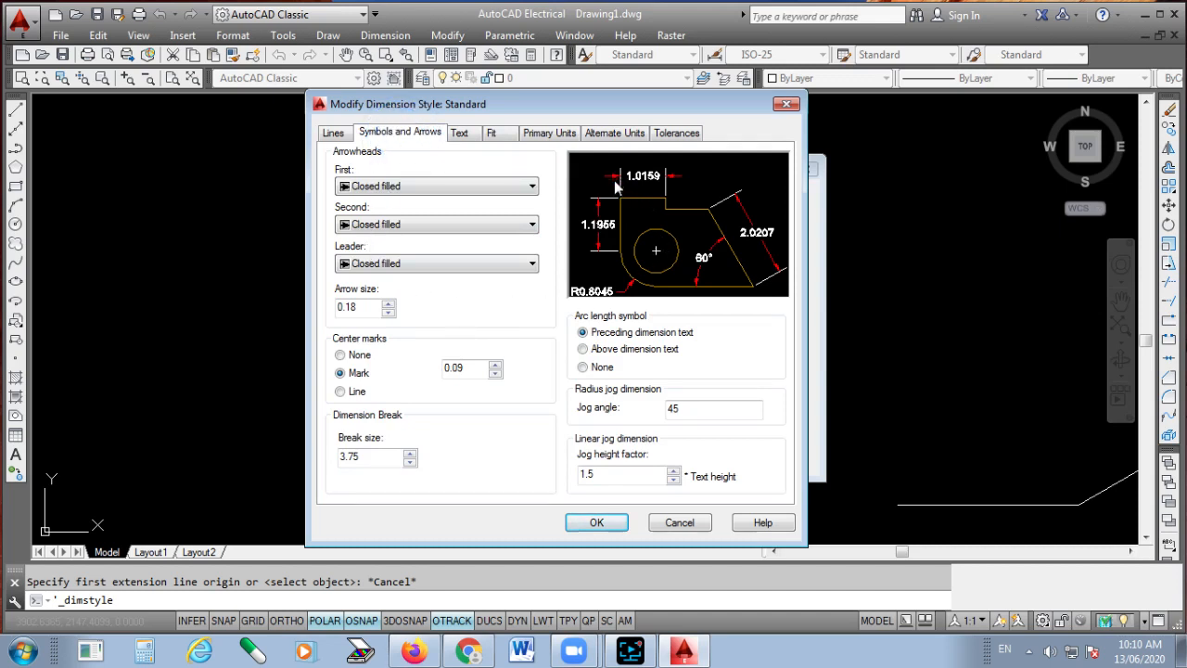
pyautogui.click(432, 188)
pyautogui.click(374, 218)
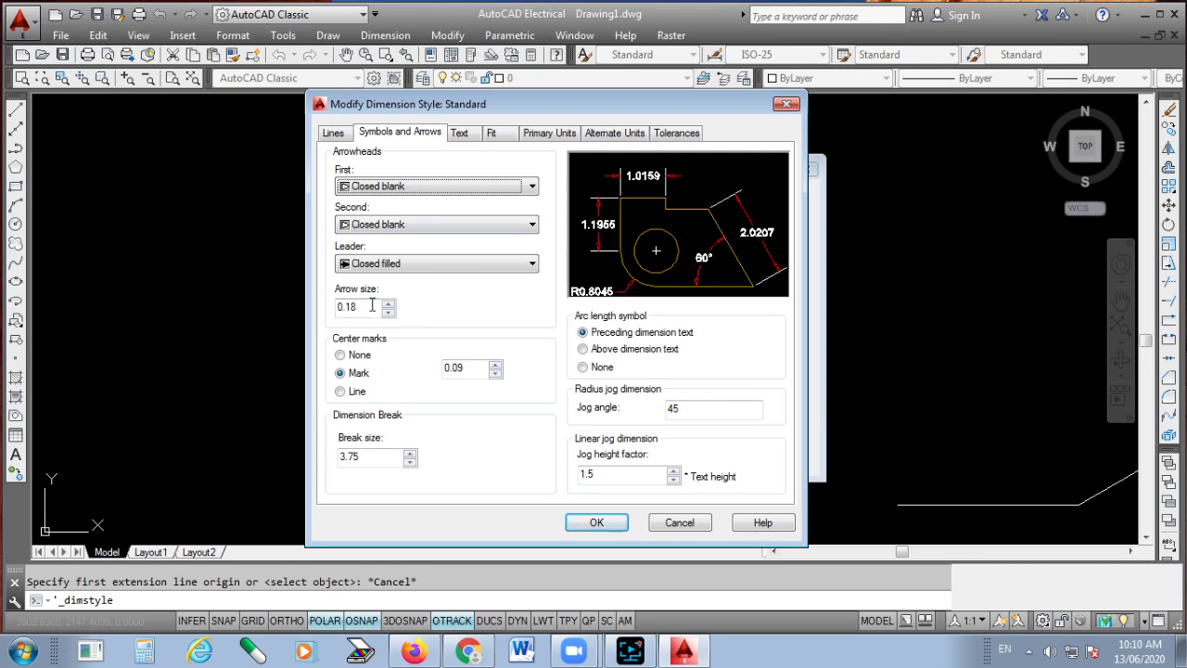
pyautogui.moveTo(375, 306); pyautogui.dragTo(319, 308)
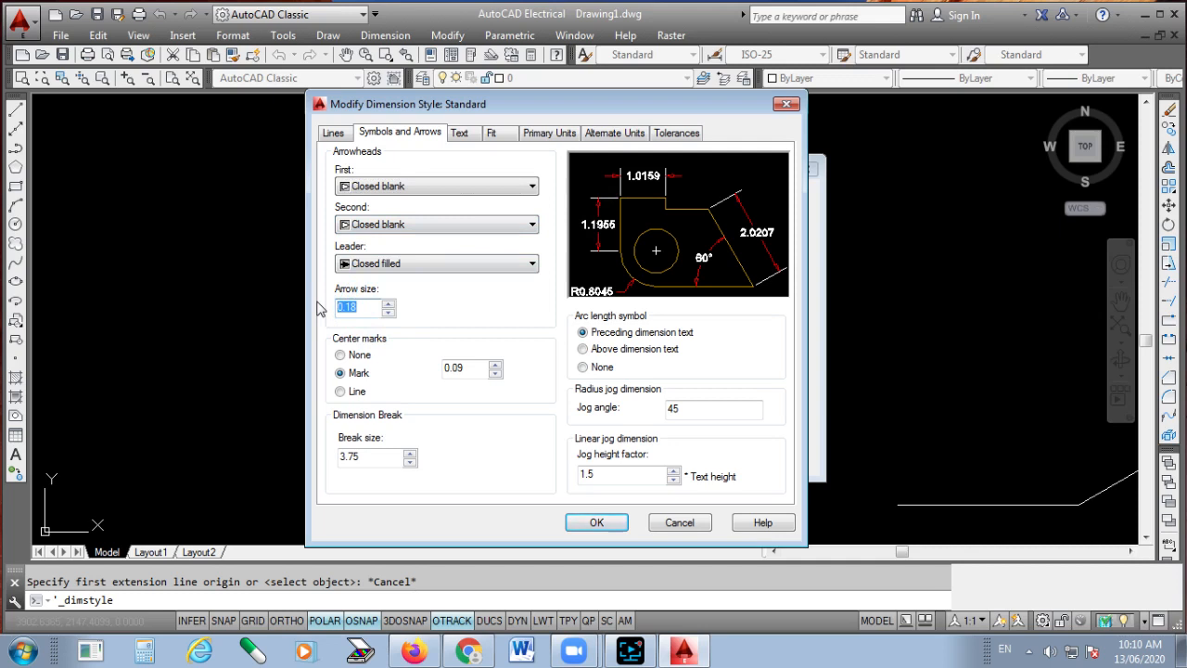
pyautogui.write('2')
# - Set the style's dimension text color to Yellow and the text height to 2
pyautogui.click(461, 135)
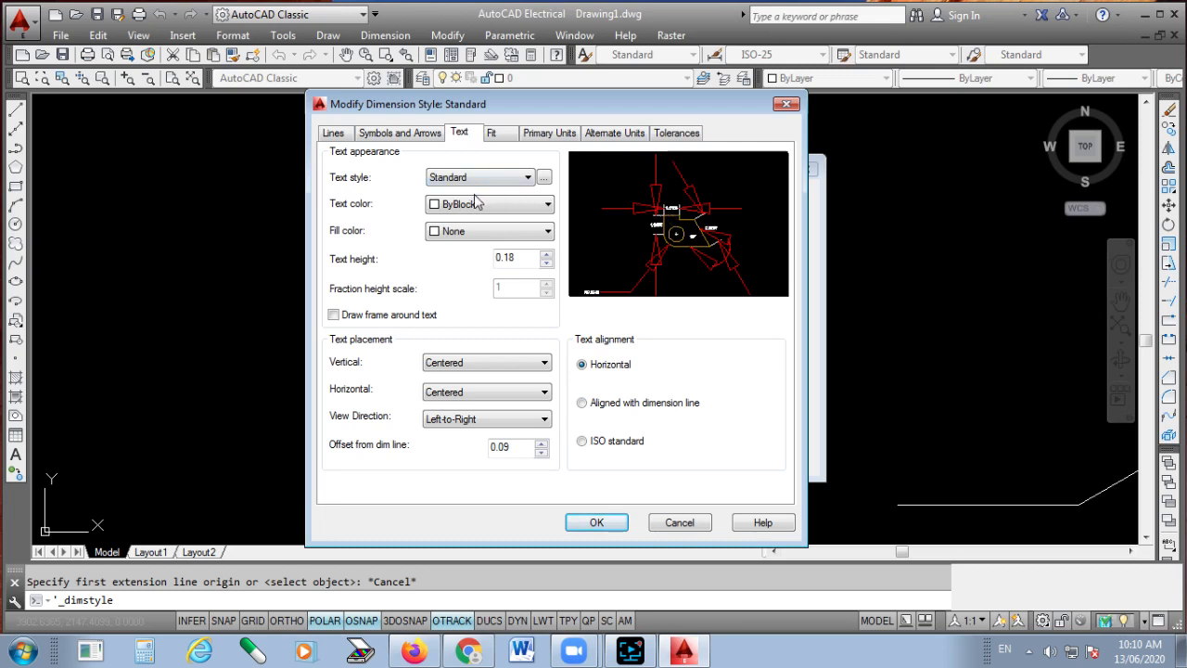
pyautogui.click(502, 208)
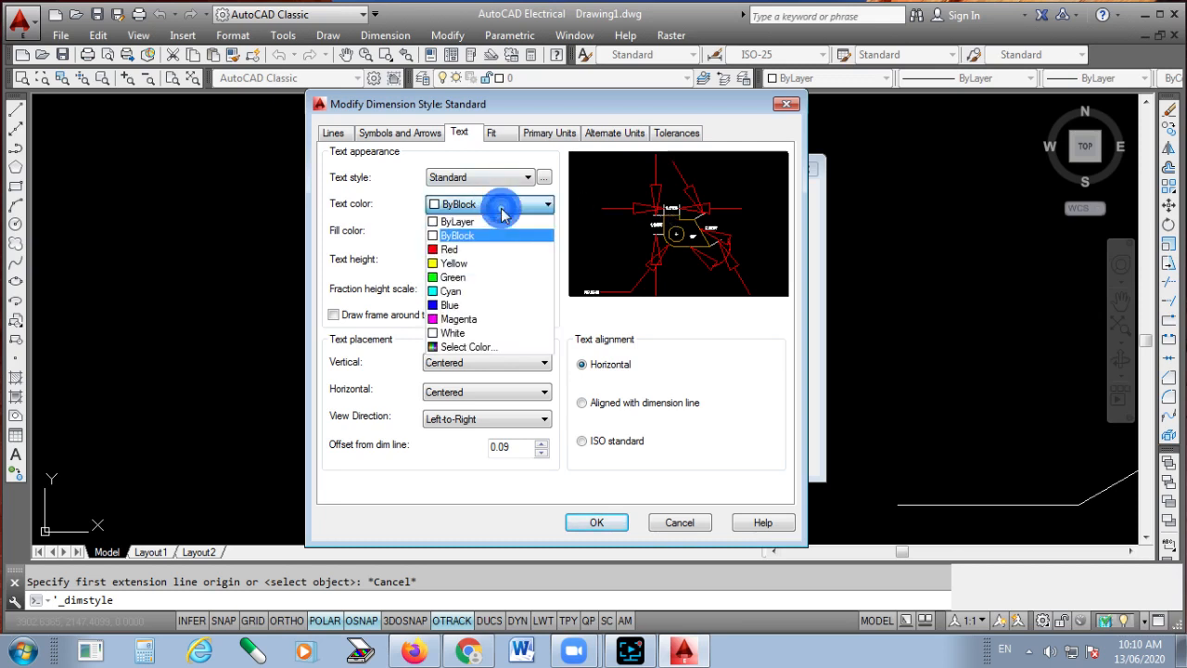
pyautogui.click(451, 249)
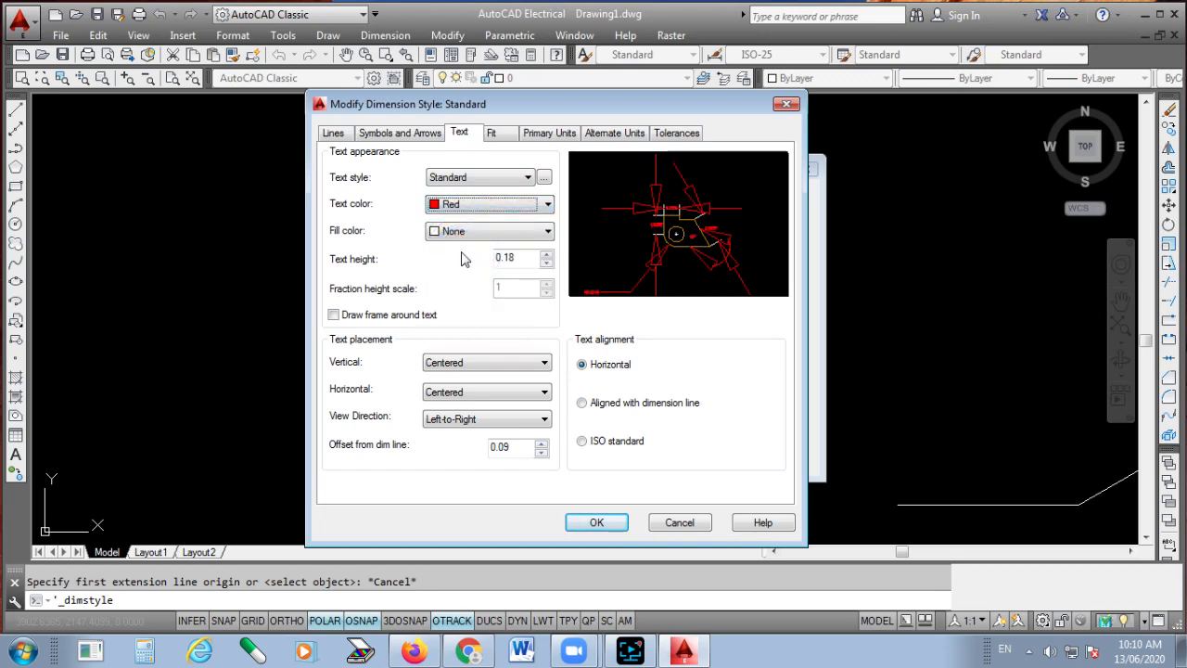
pyautogui.click(481, 217)
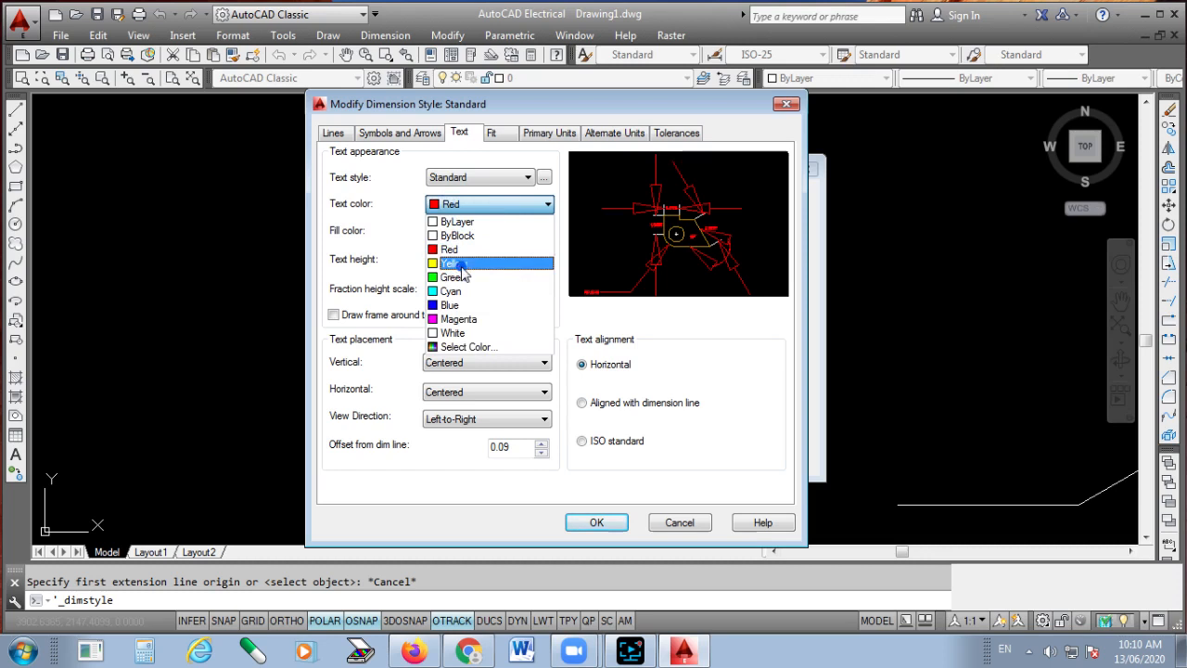
pyautogui.click(461, 263)
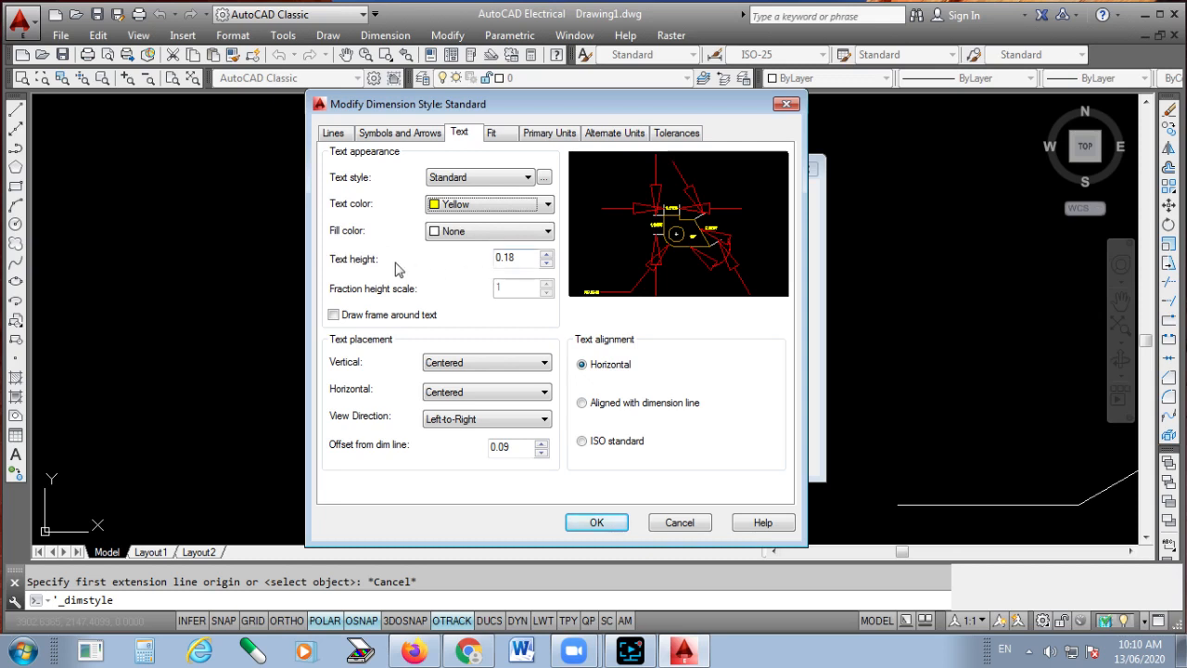
pyautogui.moveTo(536, 258); pyautogui.dragTo(461, 260)
pyautogui.write('2')
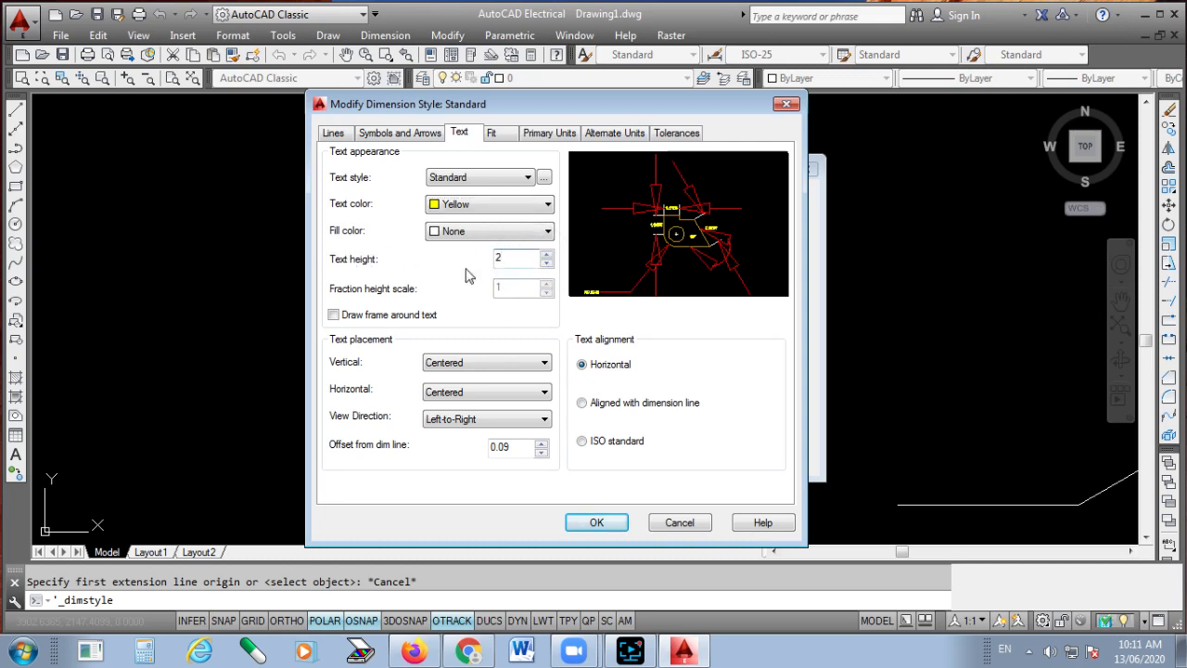
# - Set the style's linear primary units to the Decimal format with a precision of 0.0
pyautogui.click(494, 135)
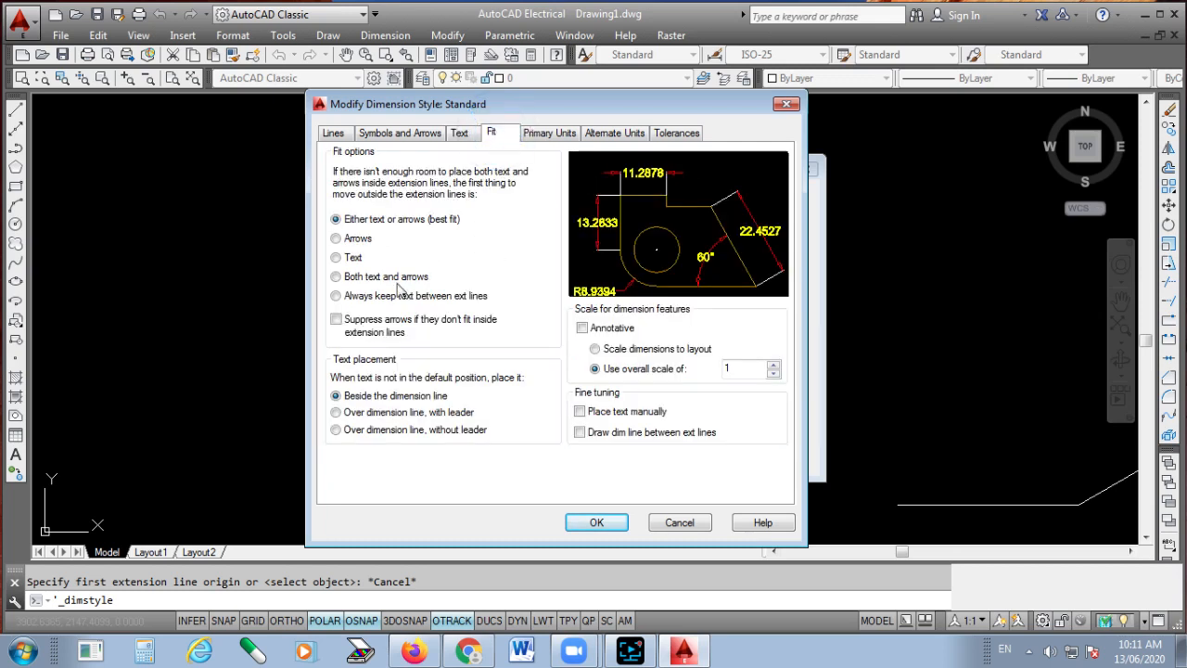
pyautogui.click(551, 135)
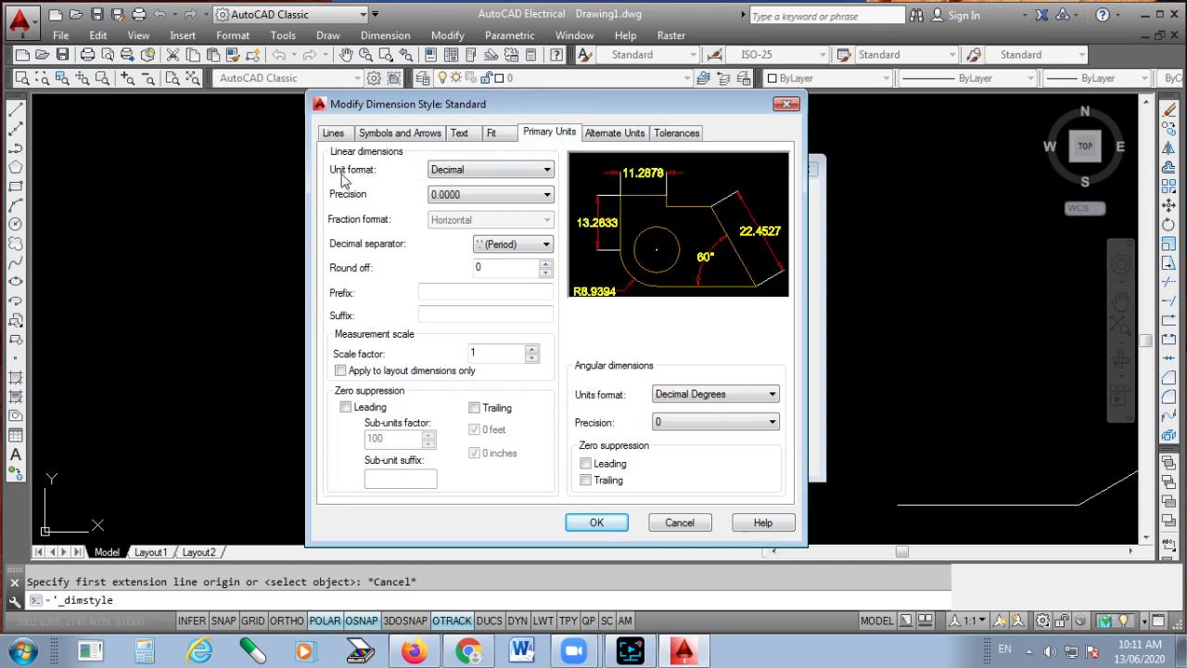
pyautogui.click(516, 174)
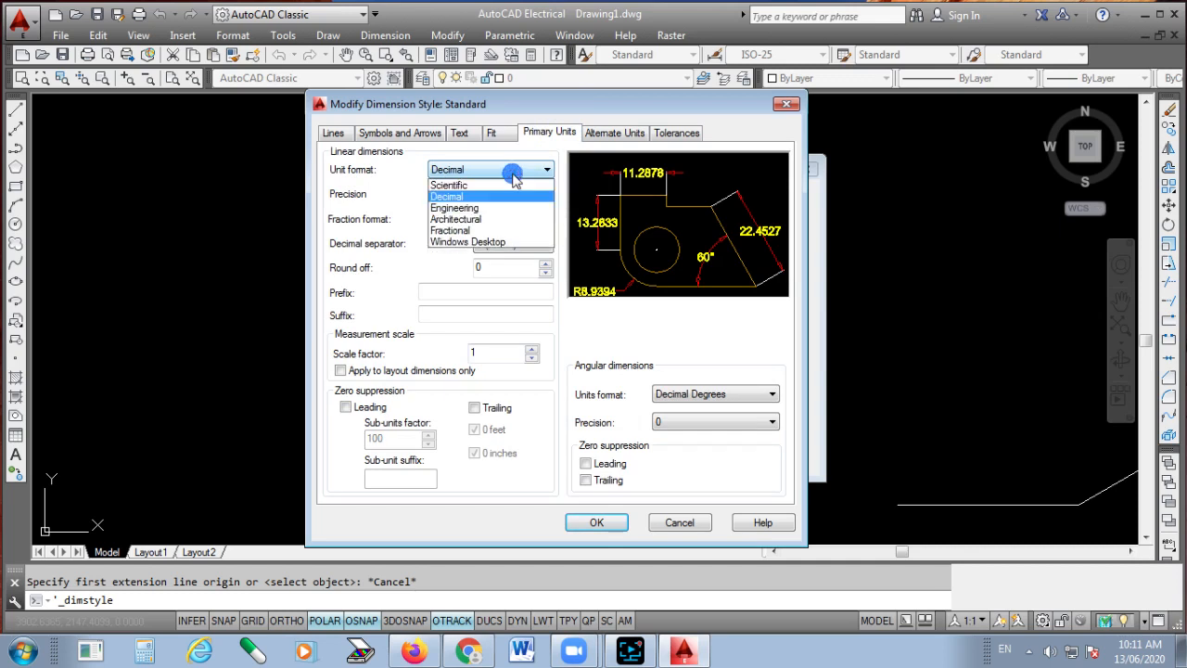
pyautogui.click(492, 198)
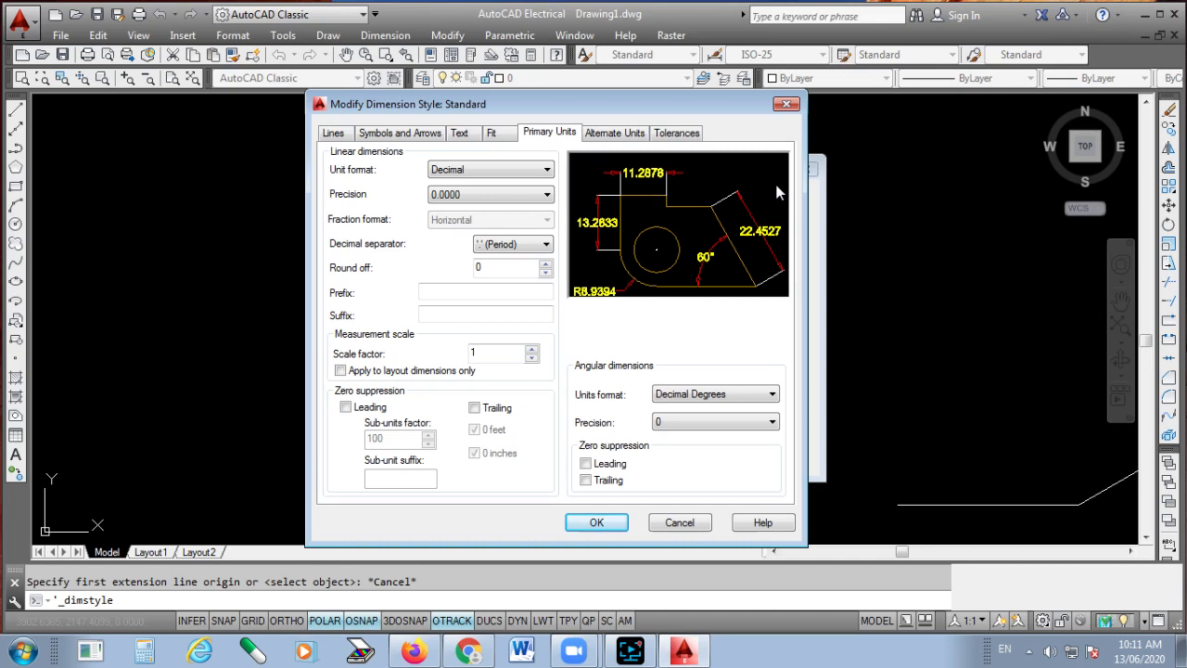
pyautogui.click(516, 173)
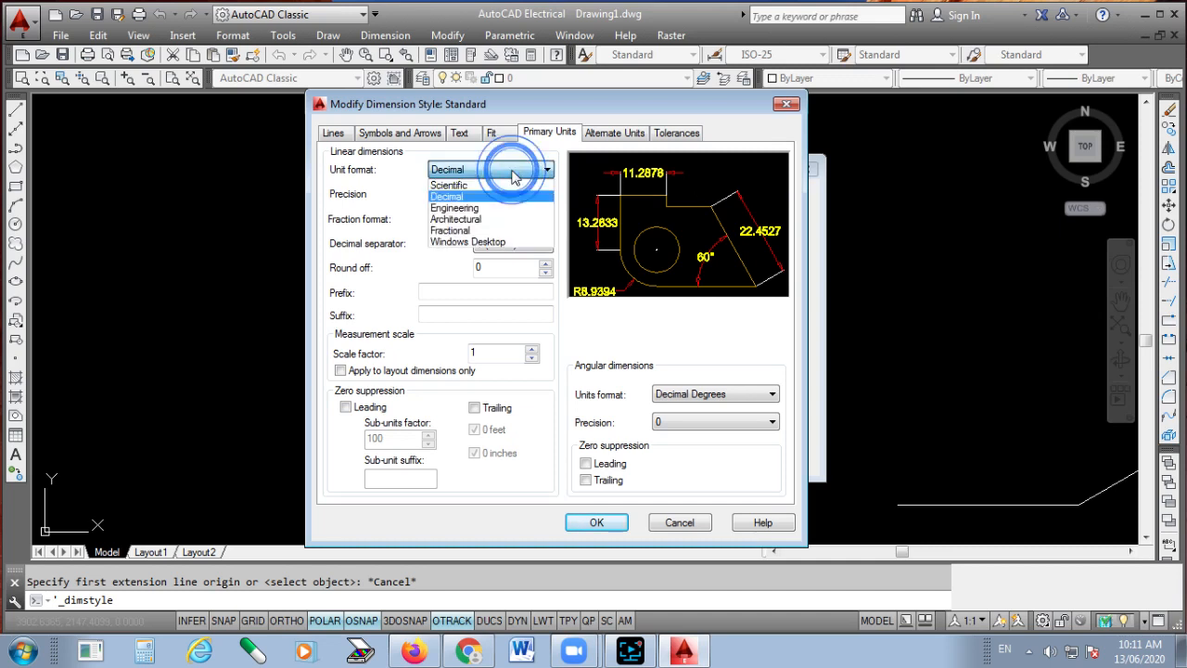
pyautogui.click(491, 207)
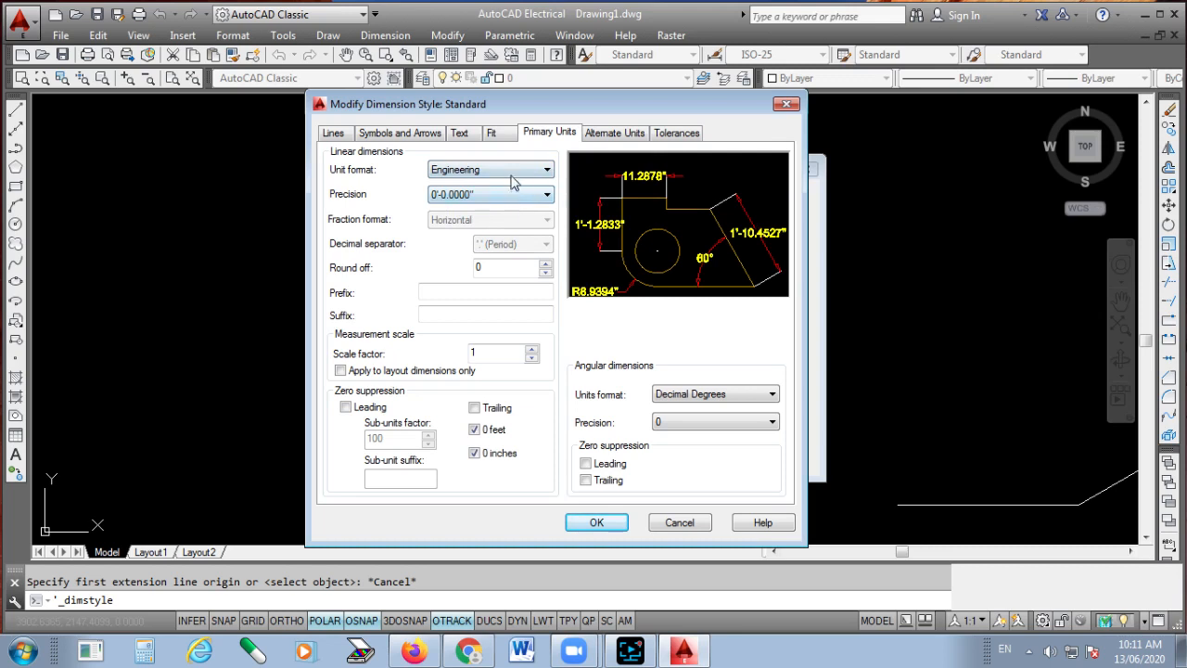
pyautogui.click(513, 176)
pyautogui.click(480, 195)
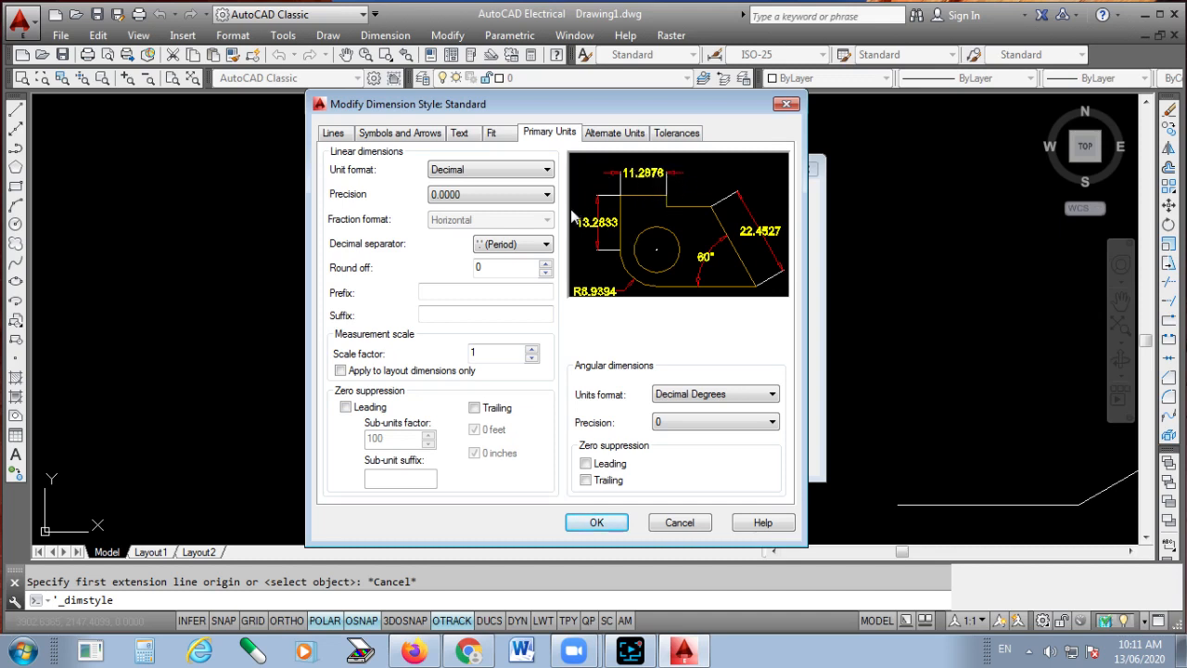
pyautogui.click(534, 197)
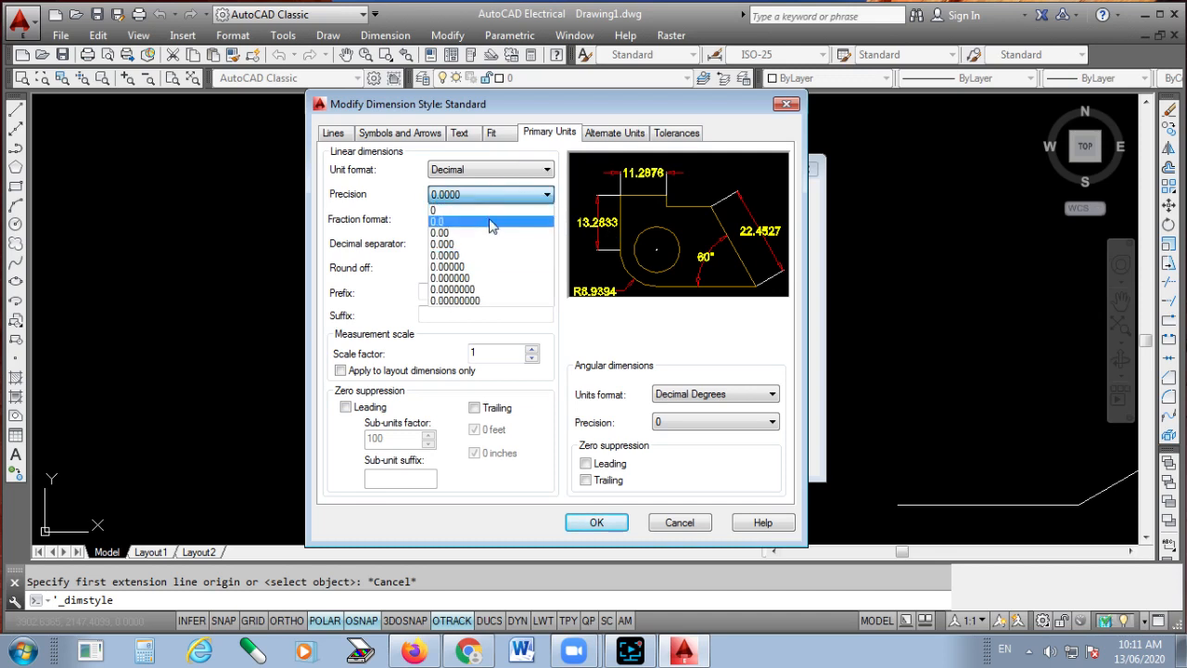
pyautogui.click(489, 222)
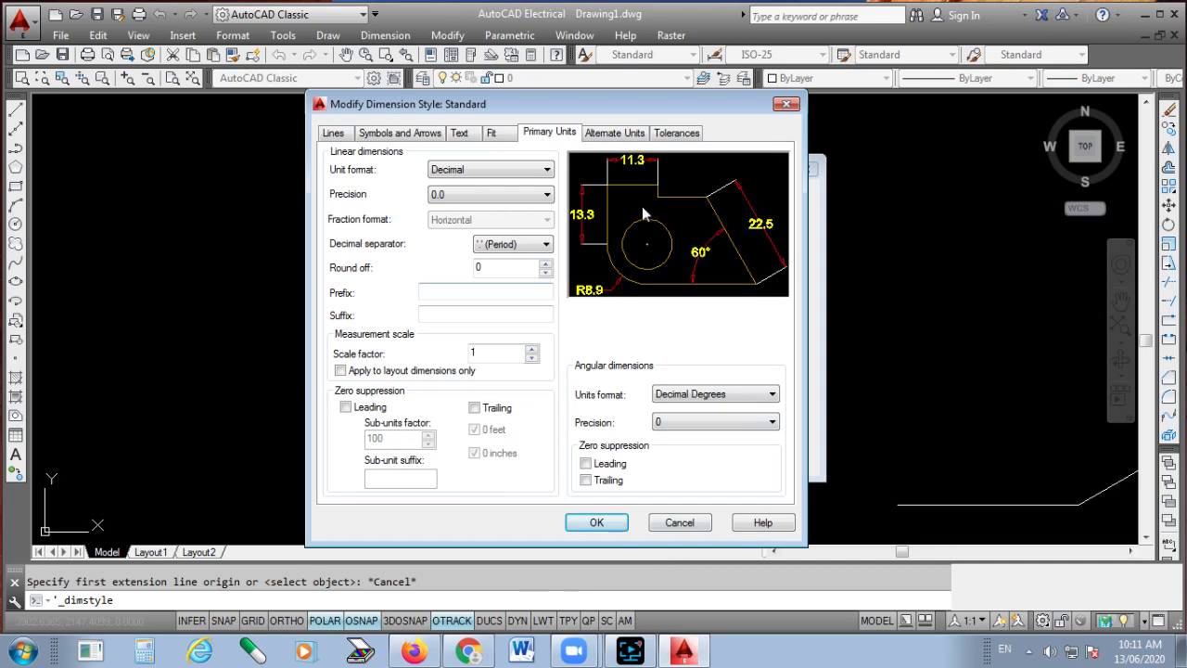
# - Accept the style changes and make Standard the current dimension style
pyautogui.click(596, 522)
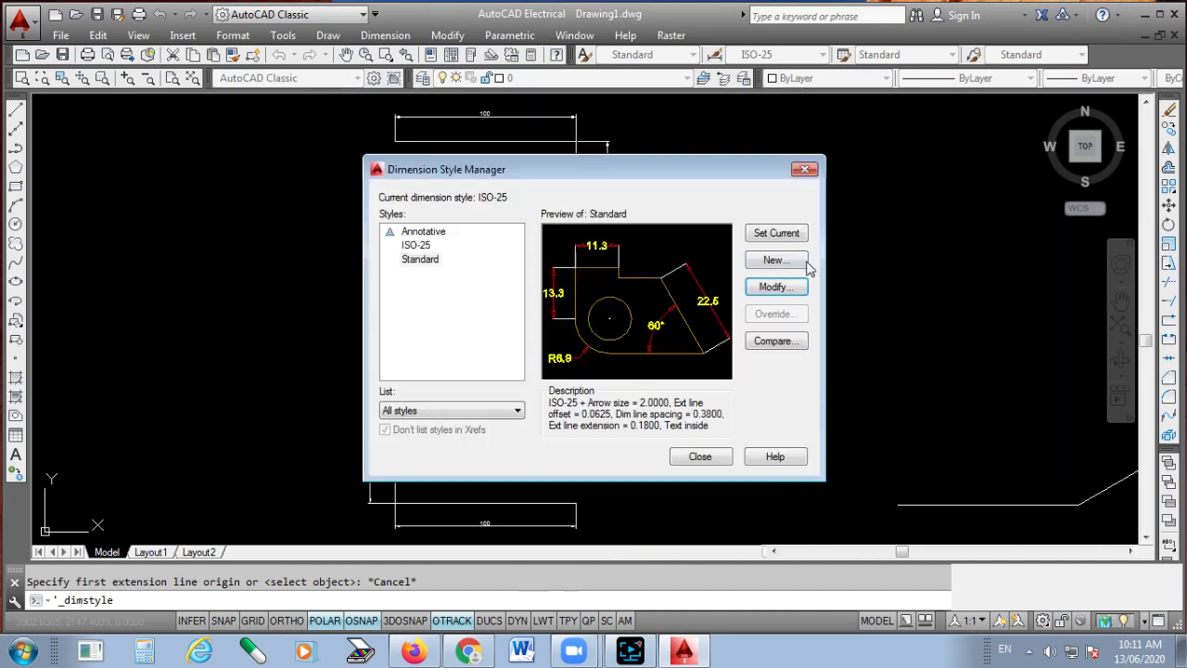
pyautogui.click(784, 234)
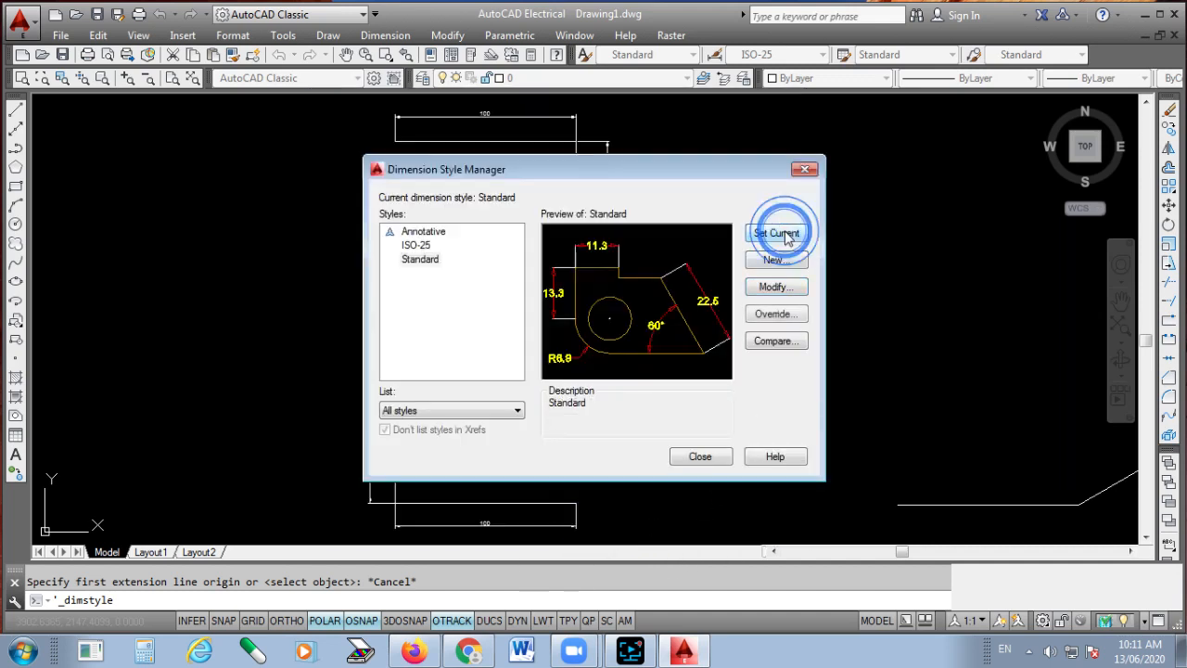
pyautogui.click(700, 457)
# - Add a linear dimension to the lowest horizontal segment of the angled polyline shape, placing the dimension line below it
pyautogui.scroll(-1, 411, 339)
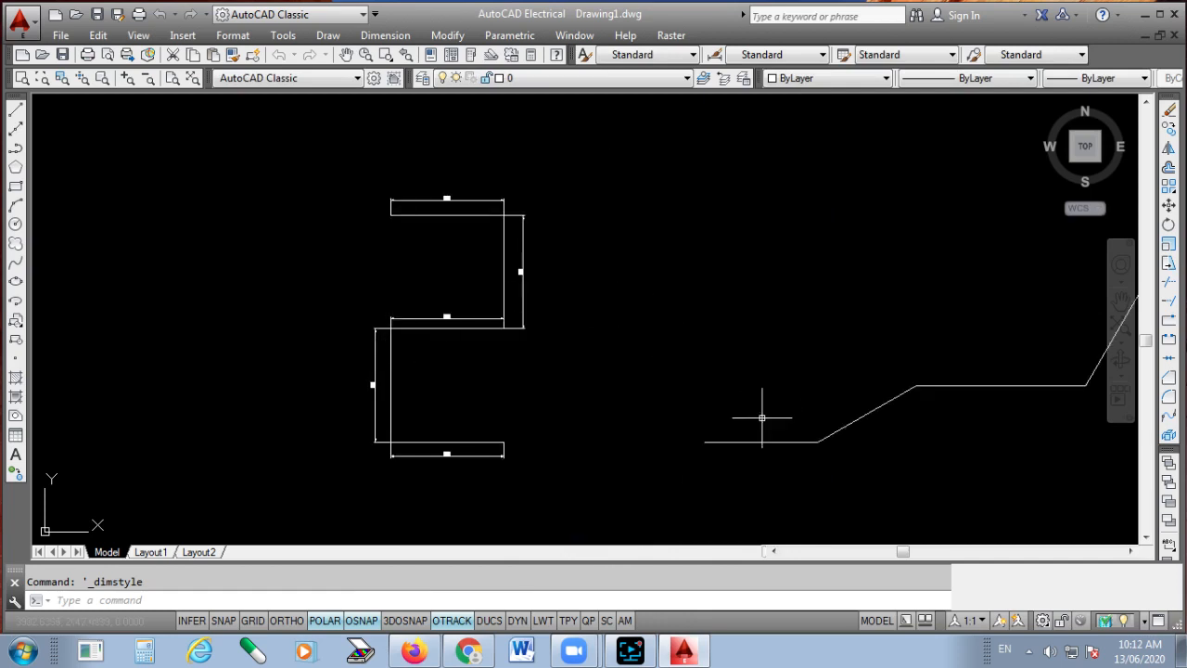
pyautogui.scroll(-2, 404, 306)
pyautogui.scroll(2, 765, 388)
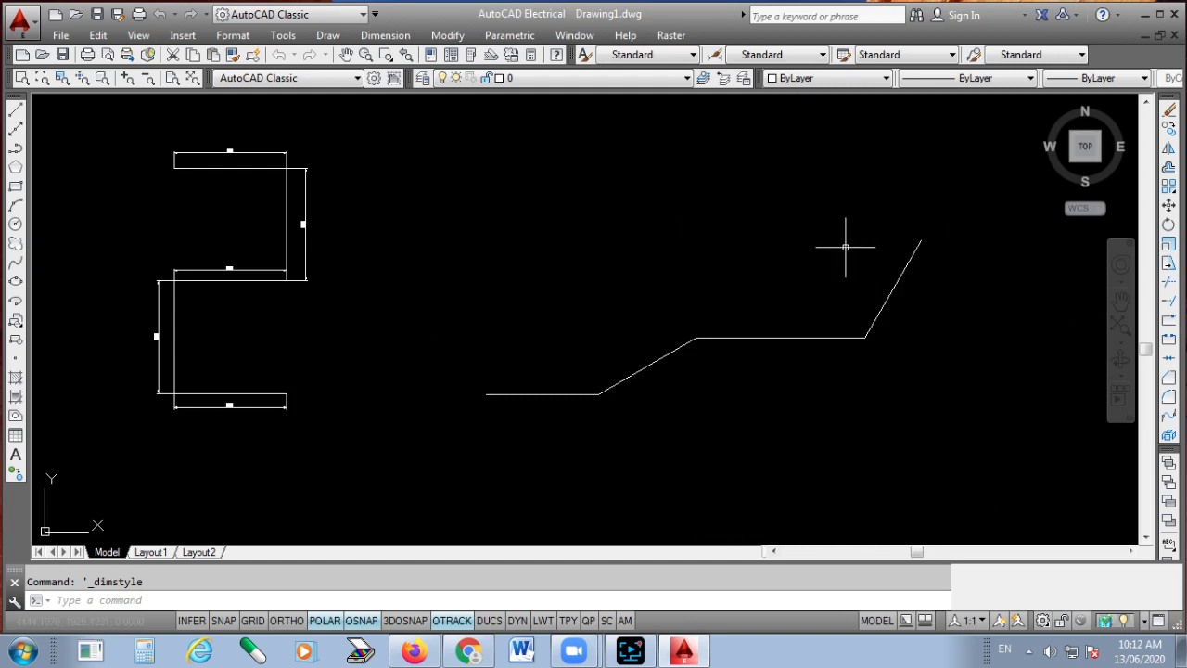
pyautogui.click(384, 35)
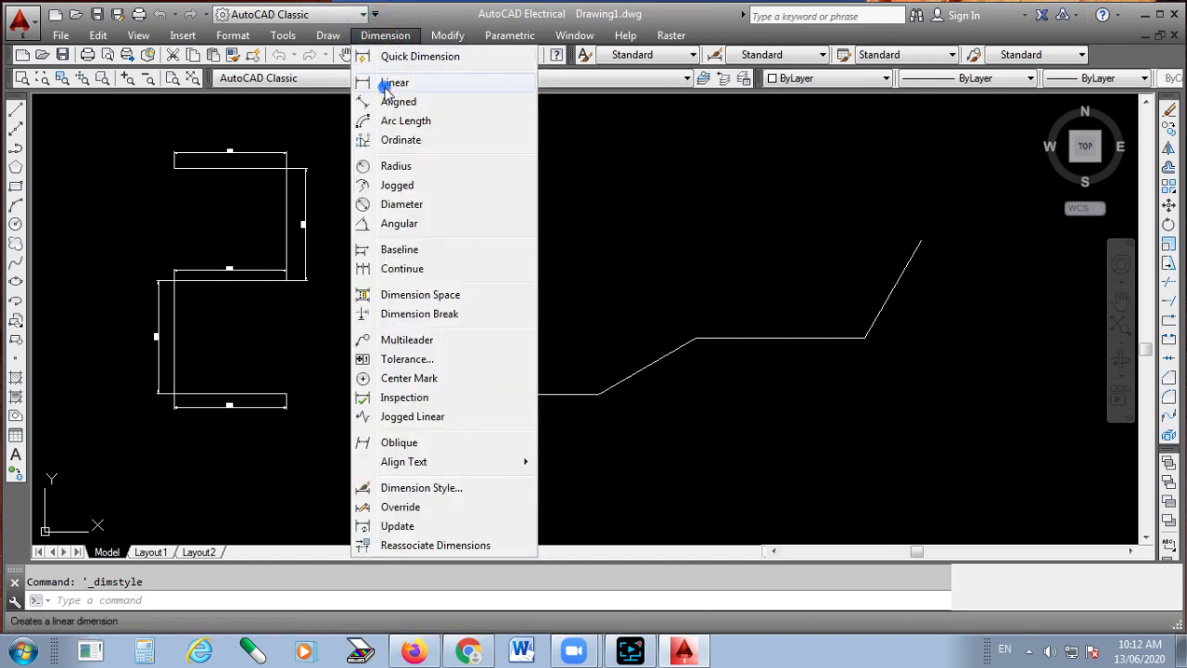
pyautogui.click(388, 84)
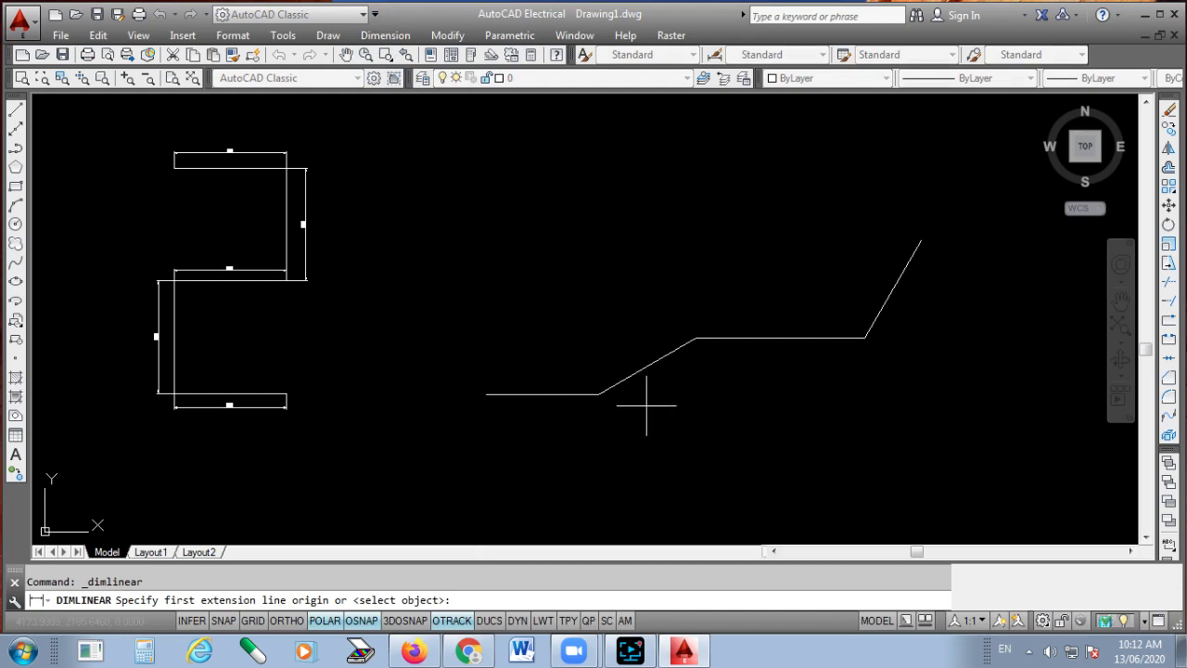
pyautogui.click(486, 394)
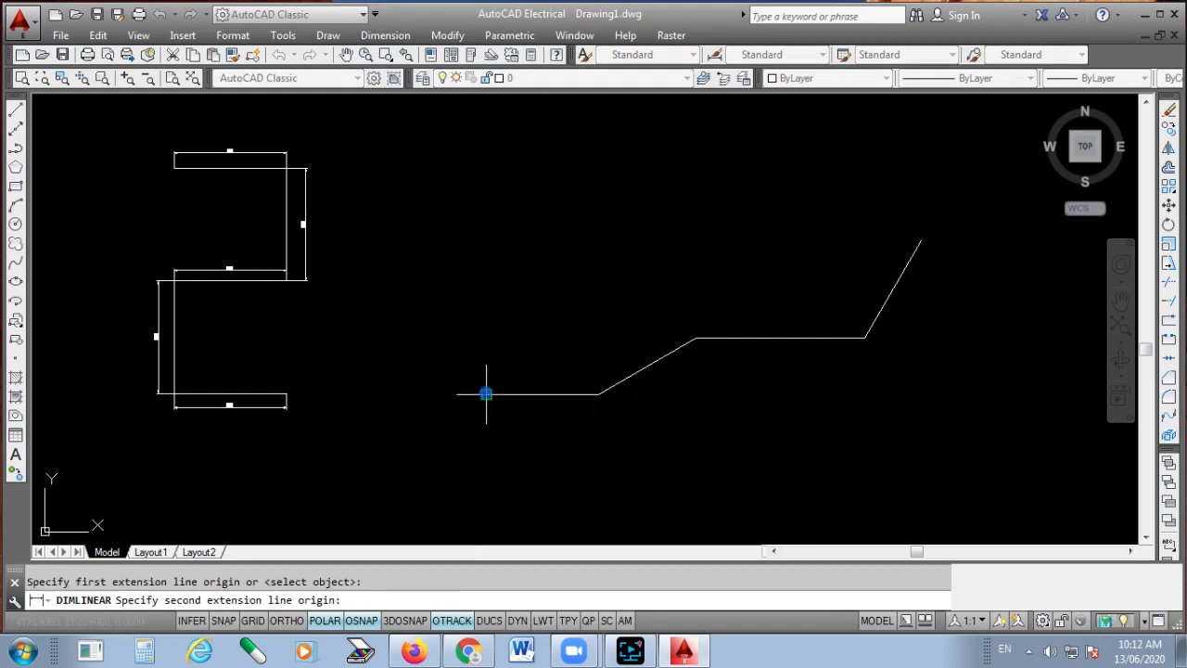
pyautogui.click(596, 395)
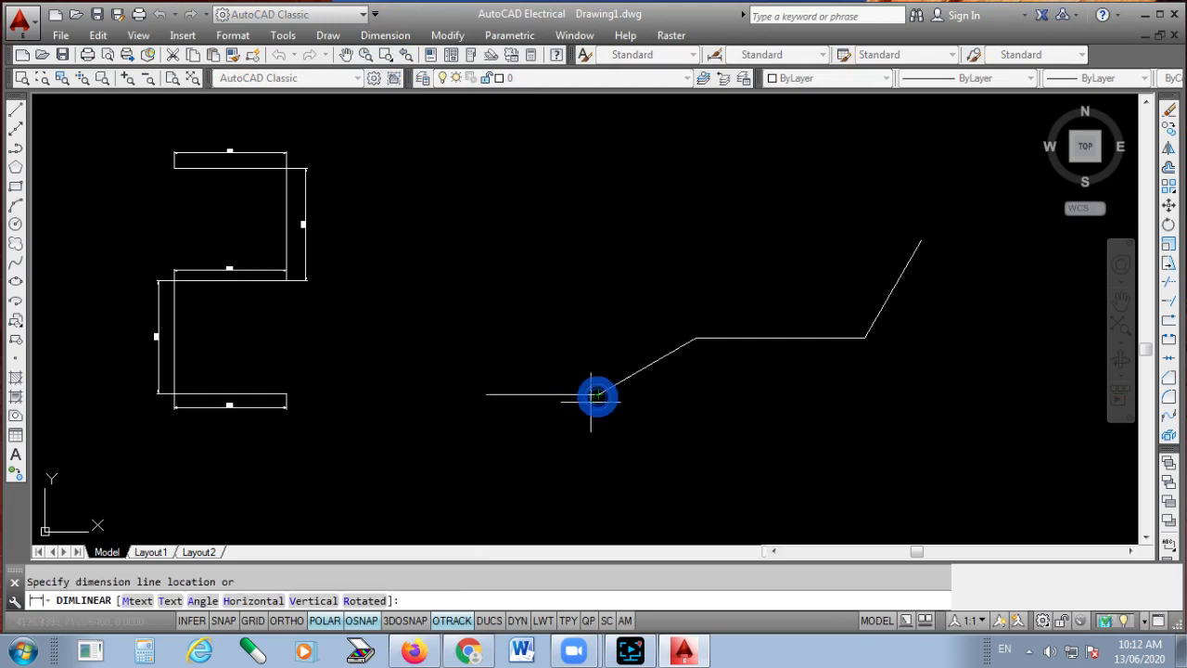
pyautogui.click(544, 422)
pyautogui.scroll(6, 550, 446)
pyautogui.scroll(-6, 525, 374)
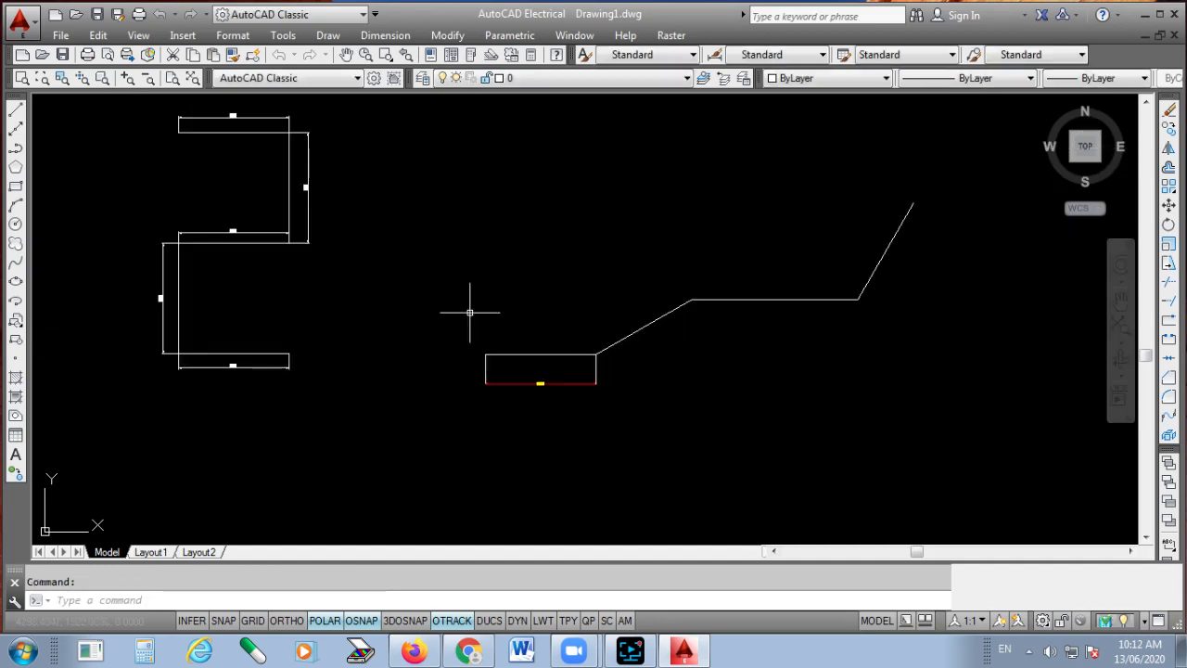
# - Open the Standard dimension style for modification and set its arrow size to 4
pyautogui.click(385, 35)
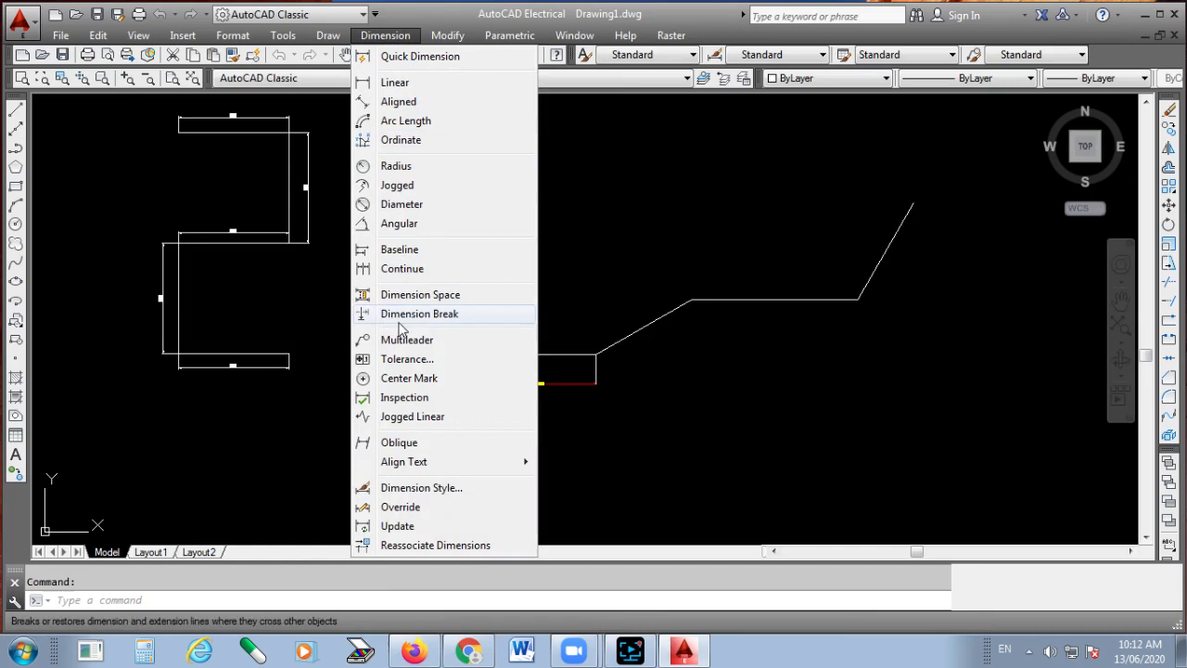
pyautogui.click(427, 487)
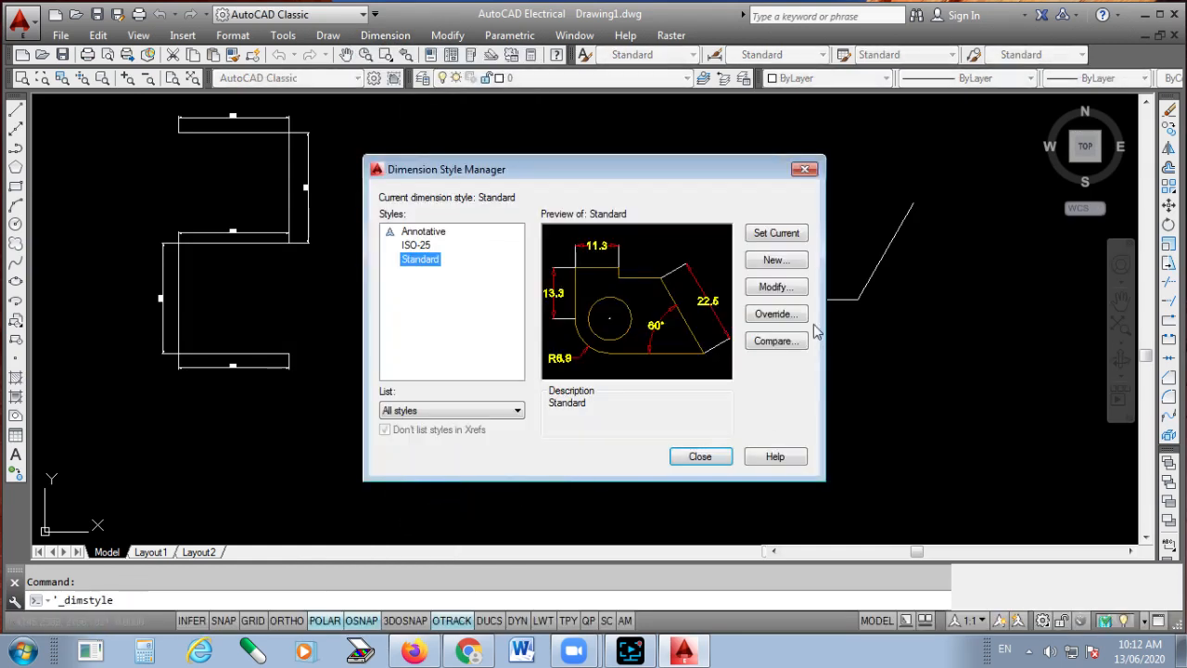
pyautogui.click(776, 287)
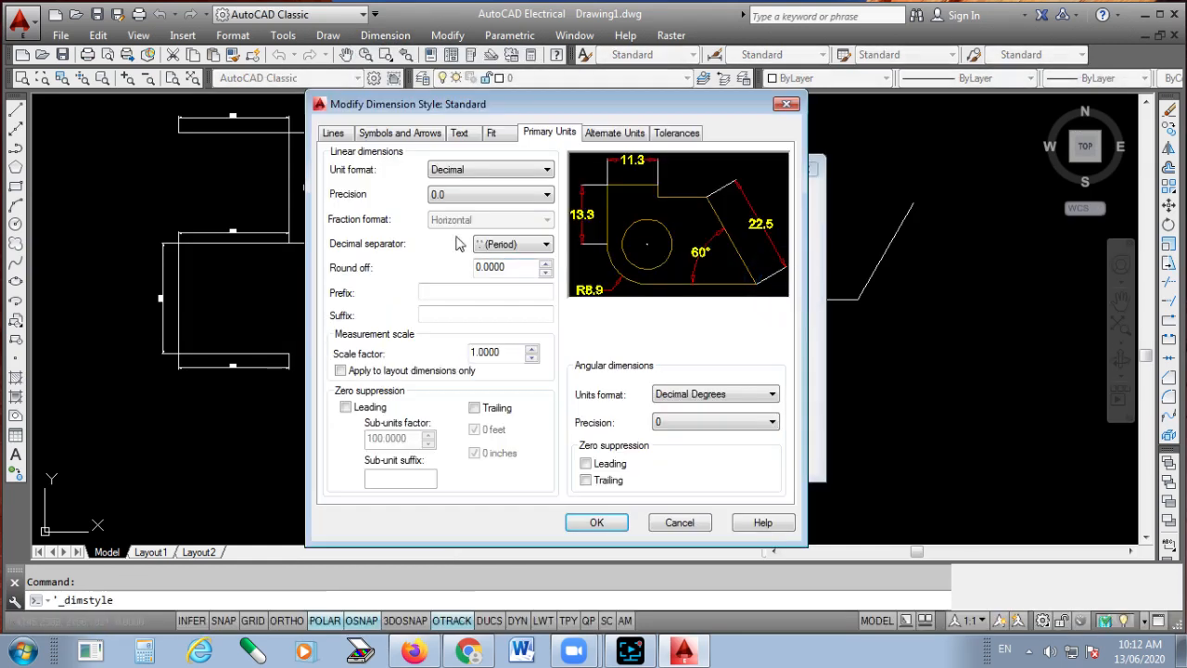
pyautogui.click(344, 133)
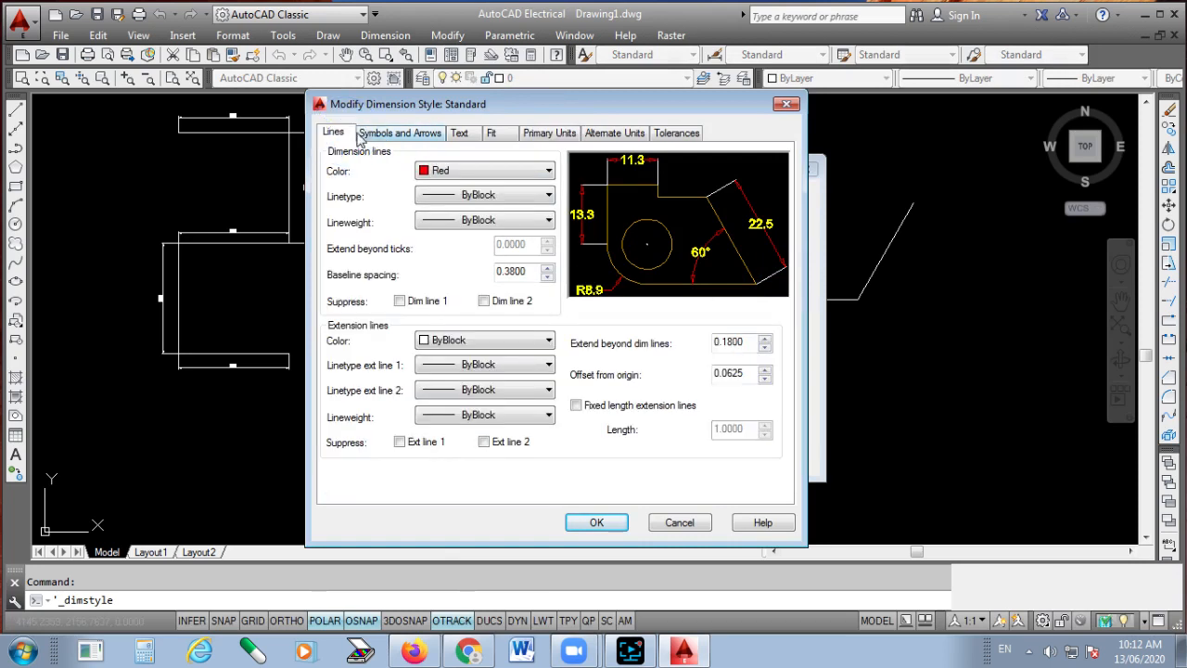
pyautogui.click(372, 133)
pyautogui.doubleClick(379, 312)
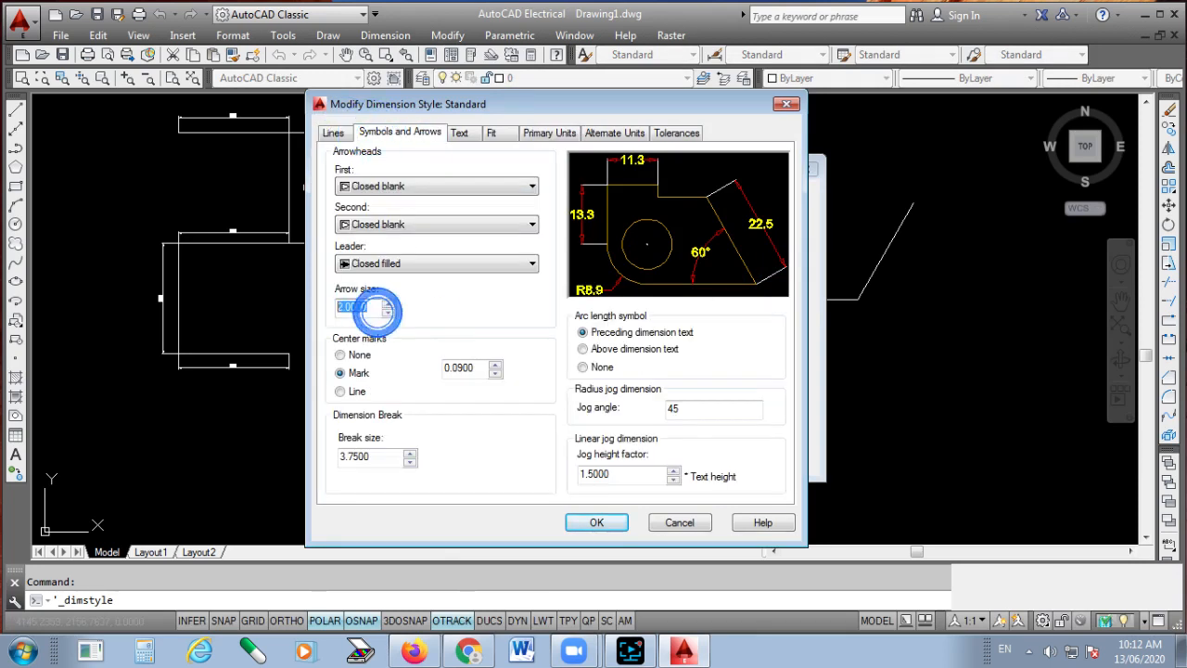
pyautogui.write('4')
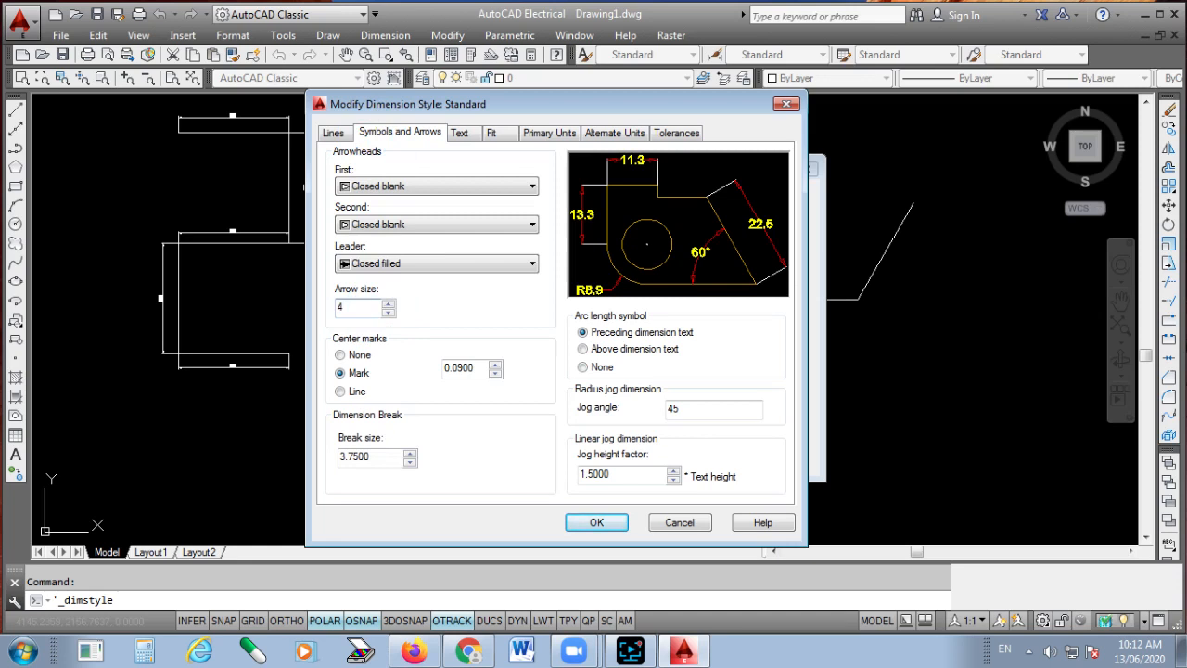
# - Set the style's dimension text height to 4, accept the changes and make Standard the current dimension style
pyautogui.click(458, 133)
pyautogui.doubleClick(519, 256)
pyautogui.write('4')
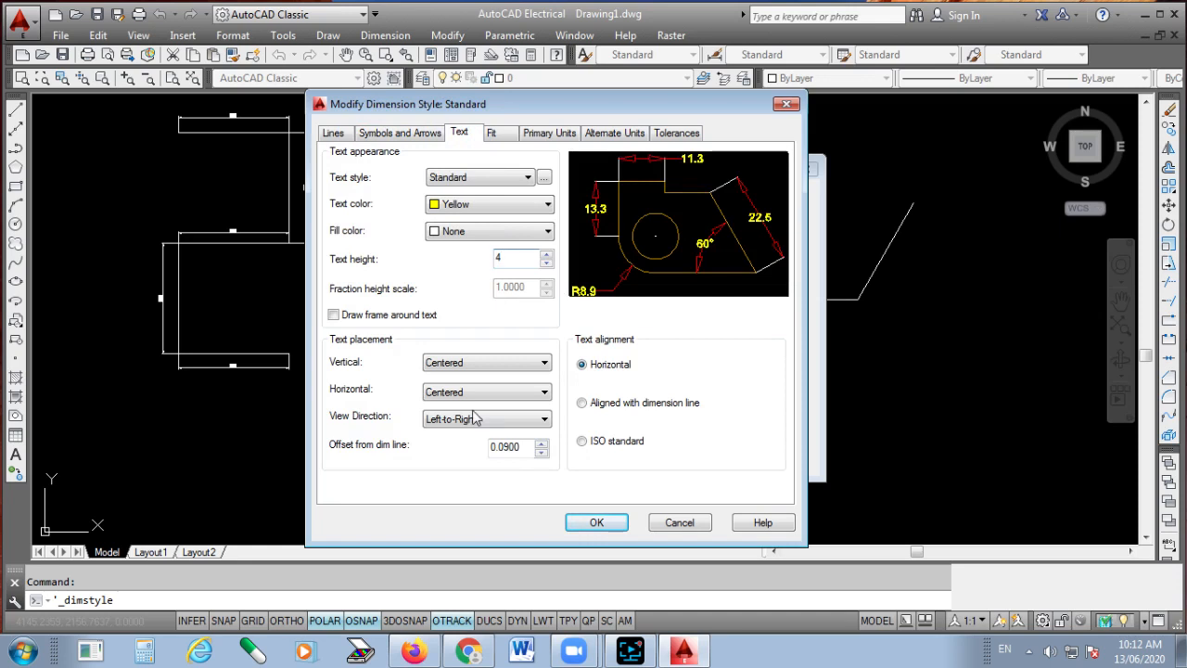
pyautogui.click(601, 522)
pyautogui.click(777, 240)
pyautogui.click(702, 460)
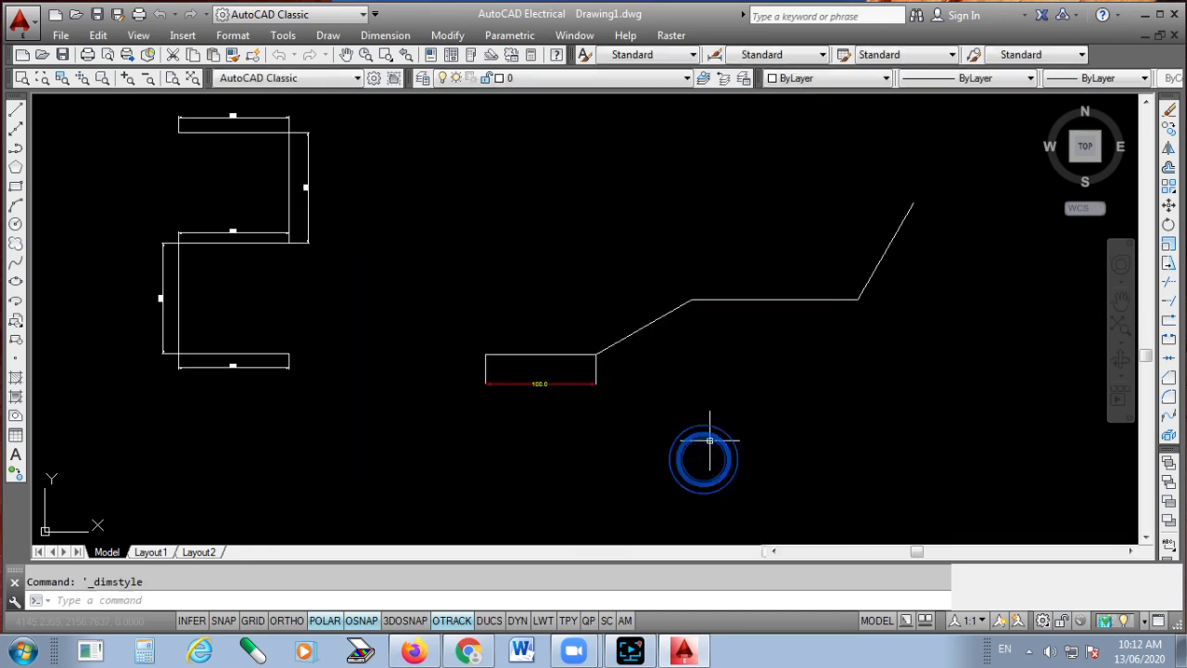
pyautogui.scroll(2, 531, 393)
pyautogui.scroll(-2, 660, 395)
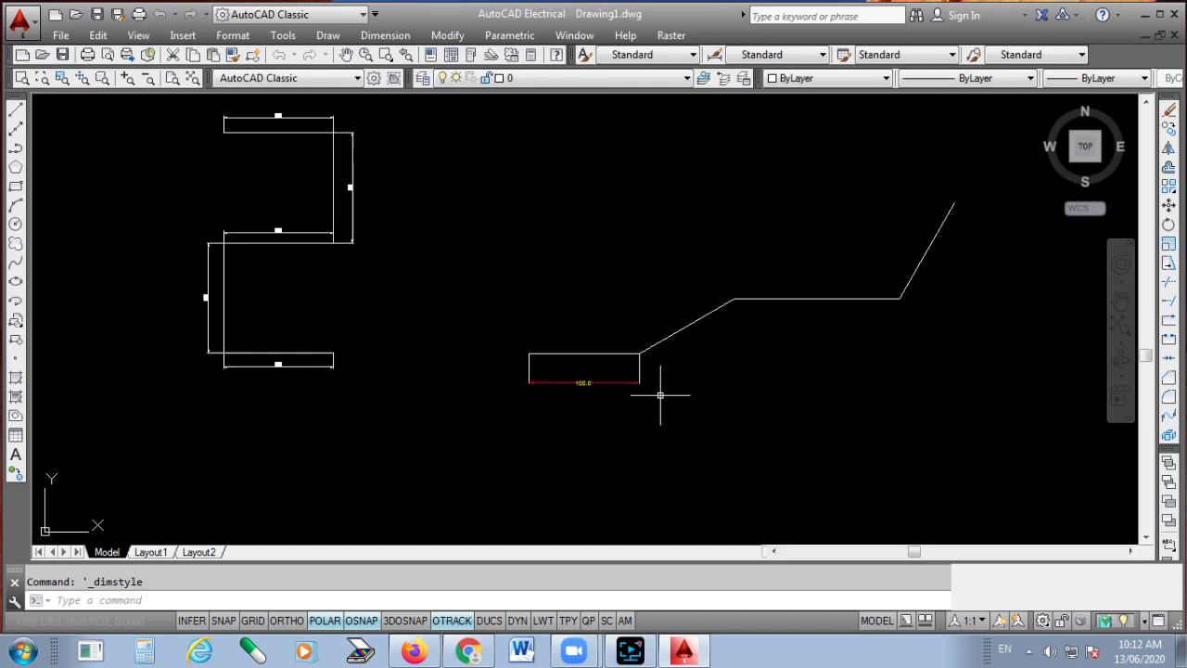
pyautogui.click(385, 35)
pyautogui.click(737, 403)
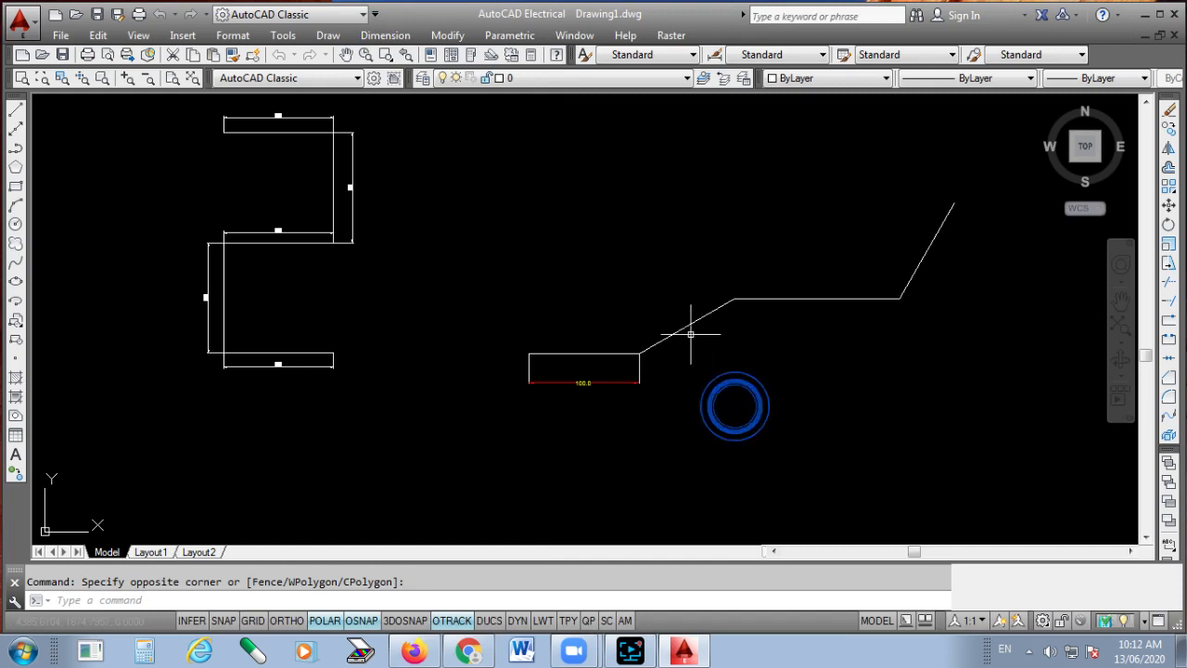
pyautogui.scroll(1, 671, 369)
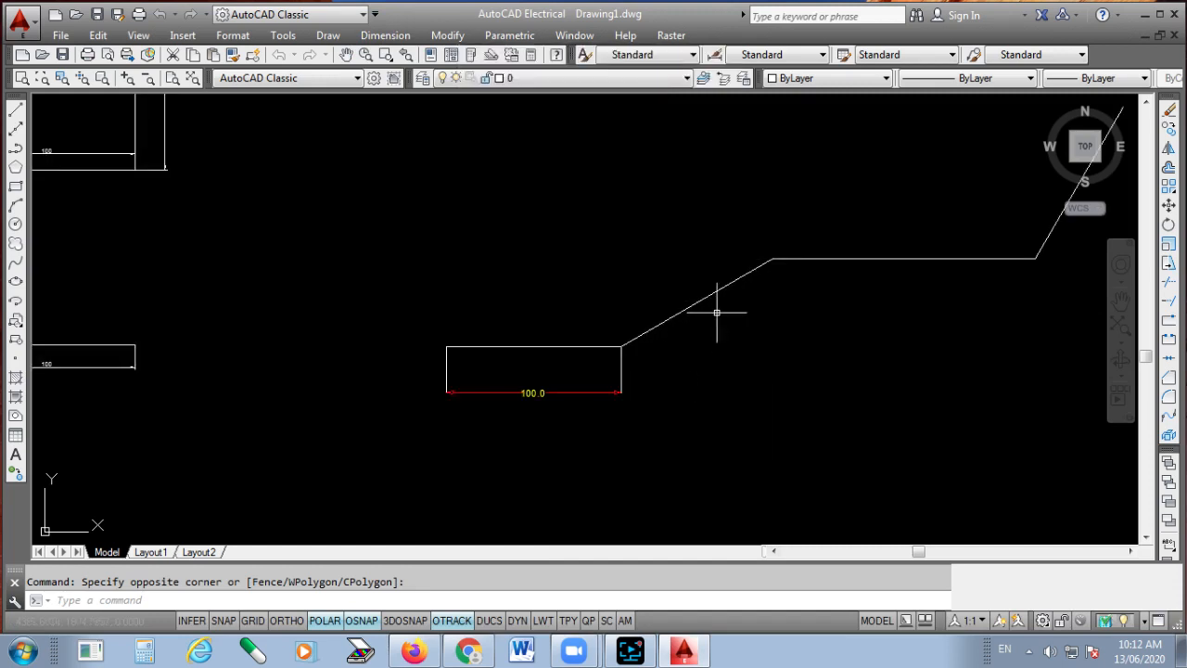
pyautogui.click(566, 144)
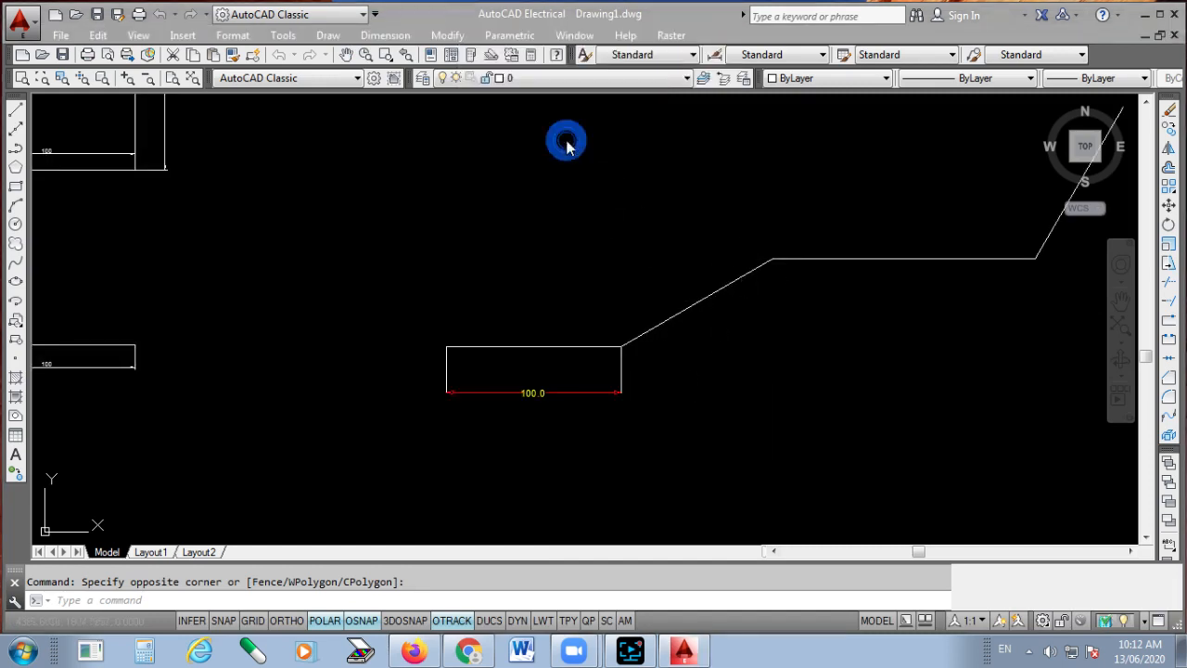
pyautogui.click(514, 194)
pyautogui.click(498, 246)
pyautogui.click(498, 247)
pyautogui.scroll(-1, 521, 261)
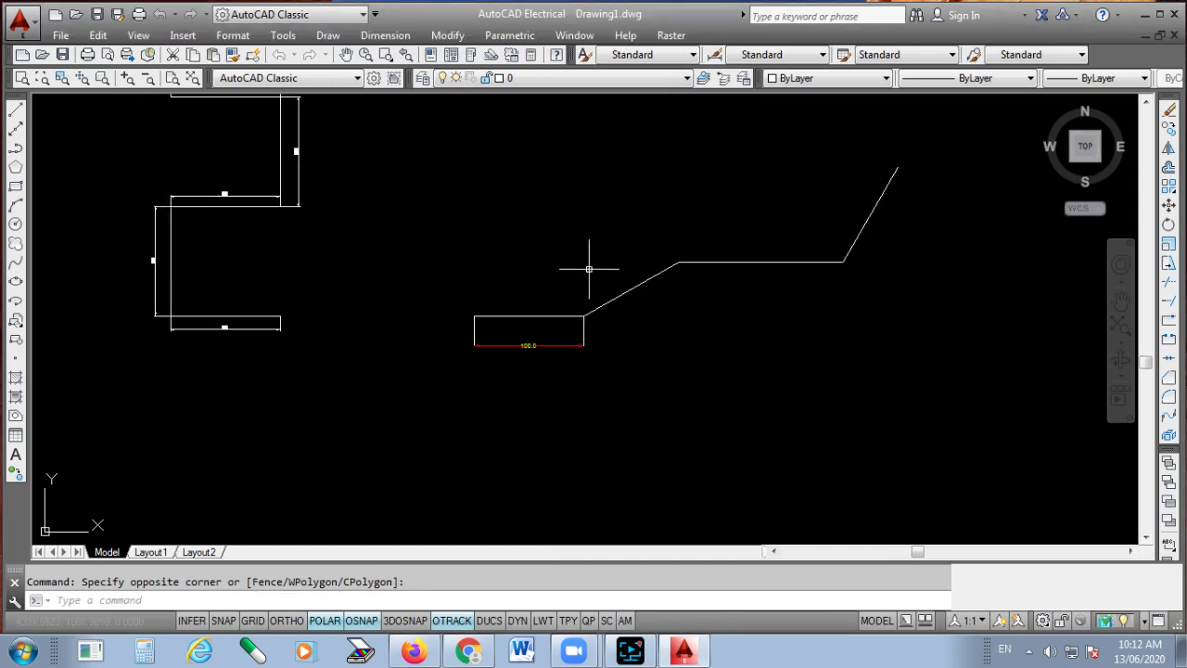
# - Try to add a linear dimension between the endpoints of the polyline shape's lower inclined segment
pyautogui.click(386, 36)
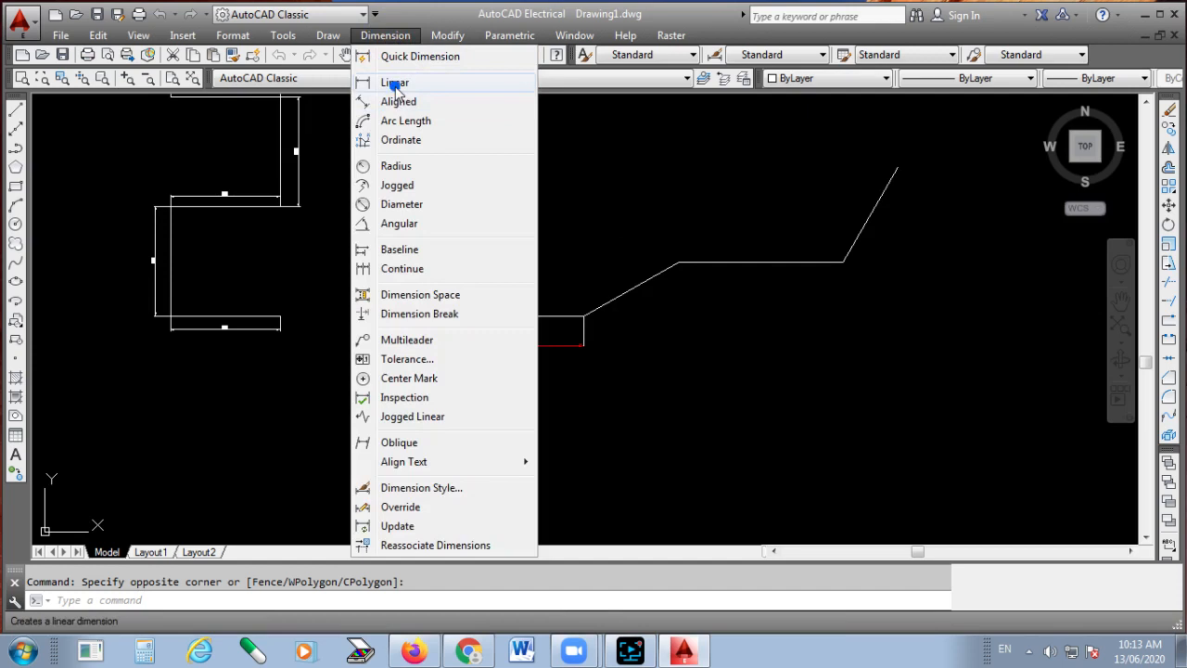
pyautogui.click(392, 81)
pyautogui.scroll(2, 588, 278)
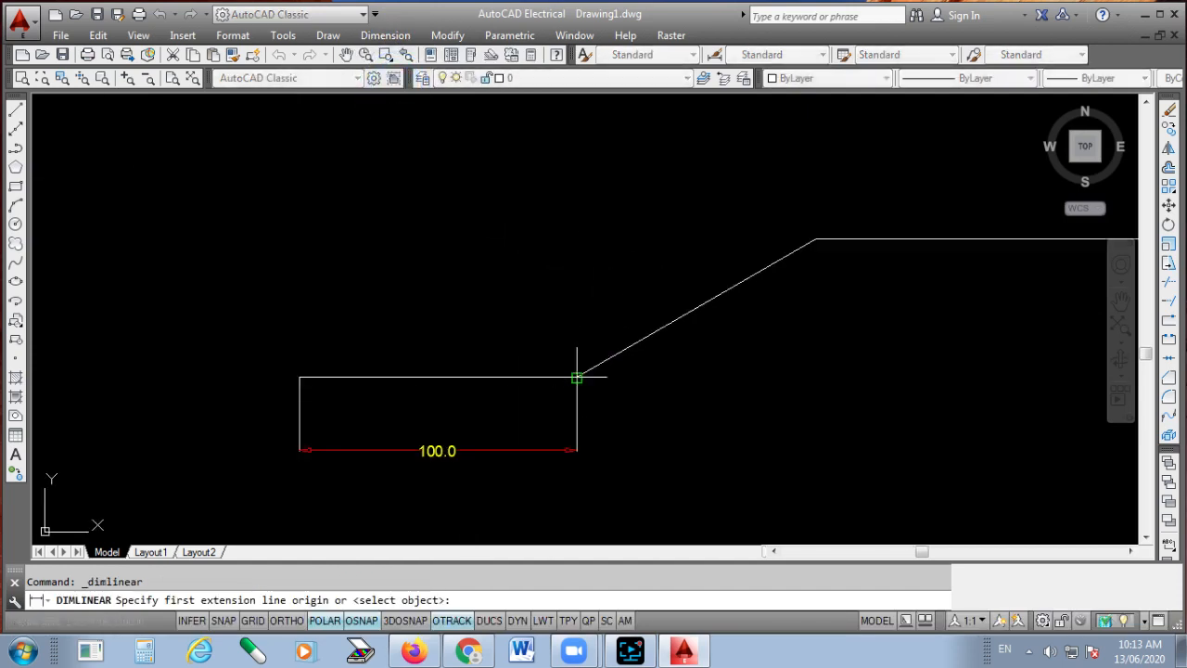
pyautogui.click(576, 375)
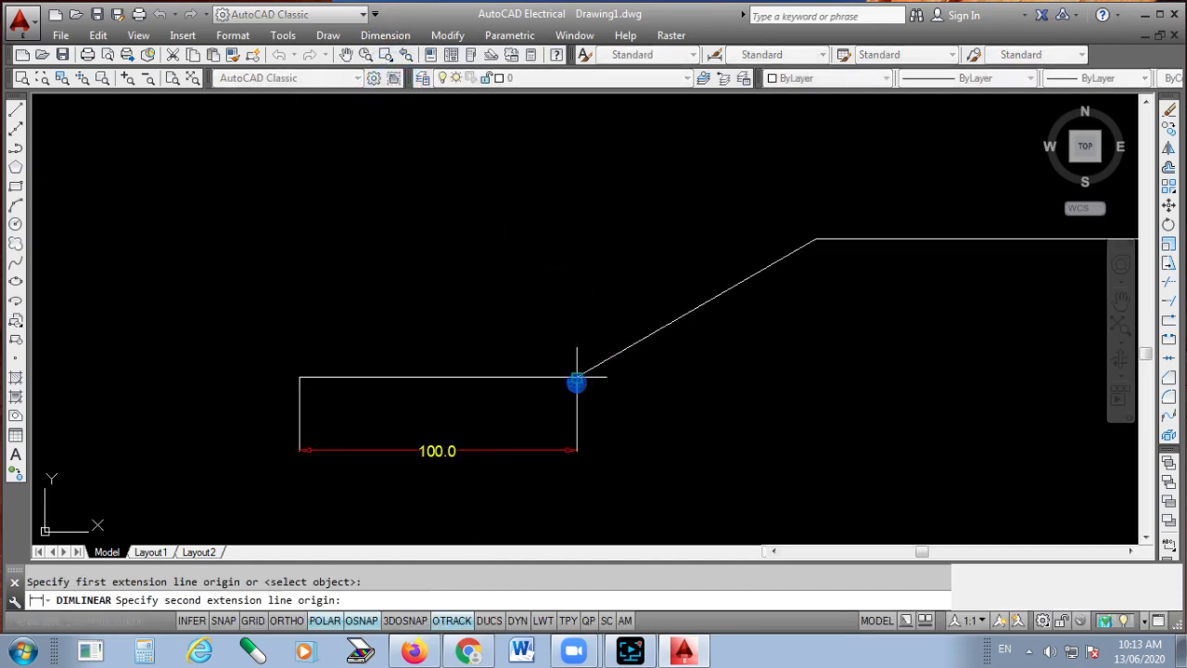
pyautogui.click(816, 239)
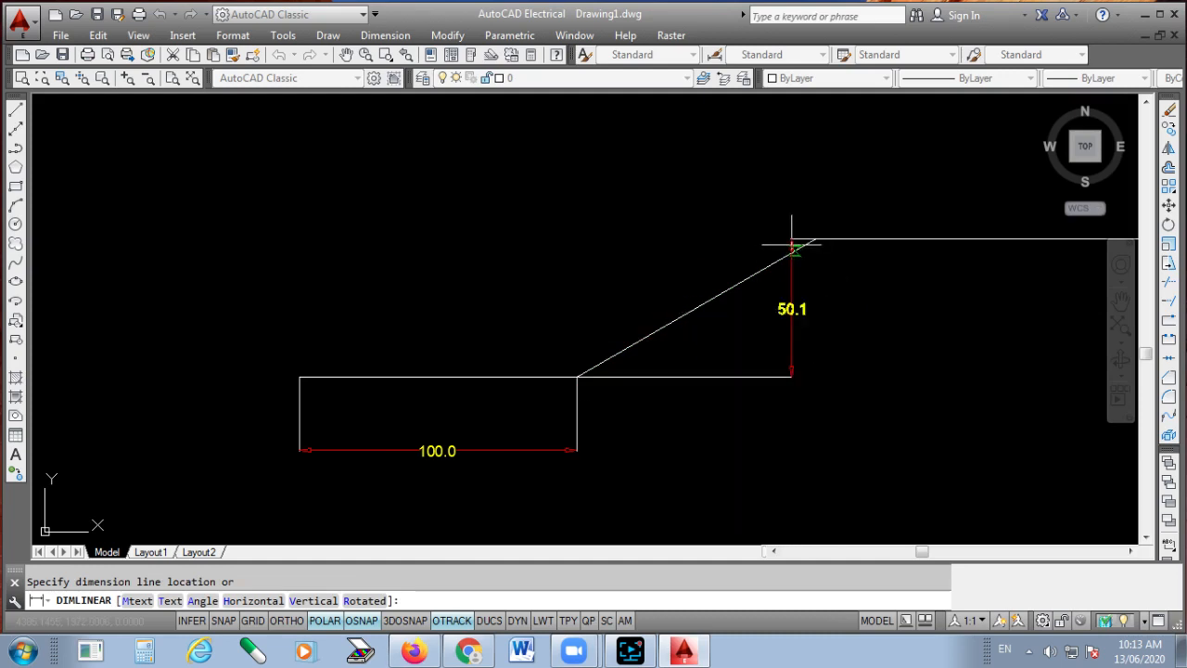
pyautogui.press('Escape')
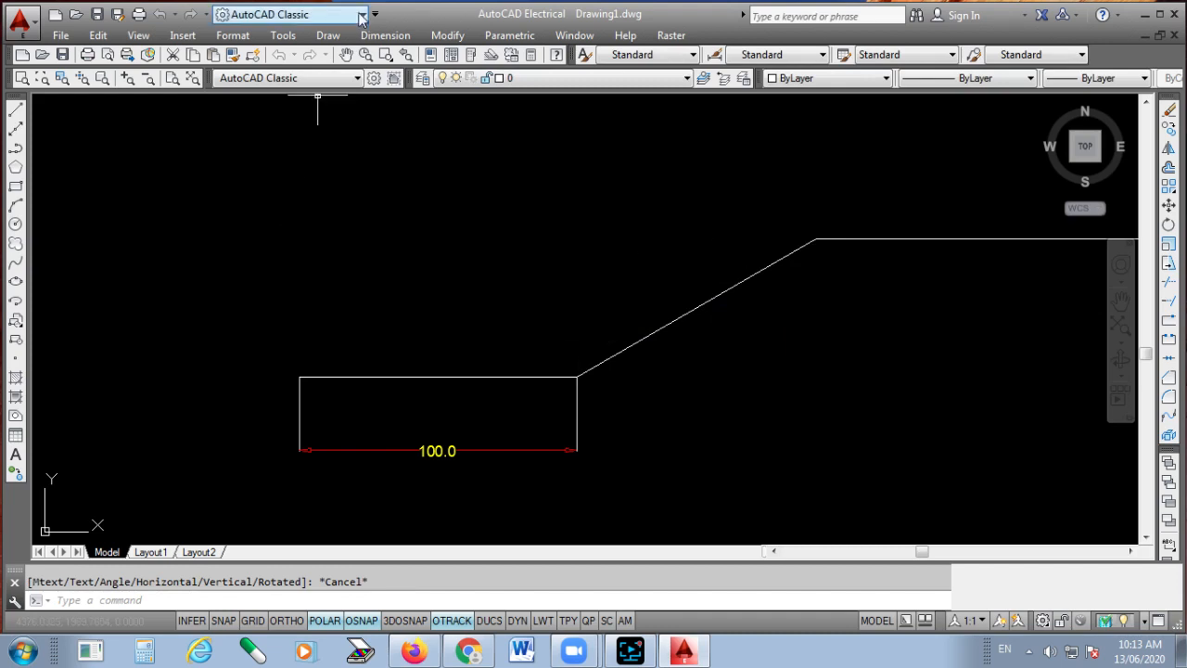
# - Add an aligned dimension to the lower inclined segment, placing the dimension line below it
pyautogui.click(385, 36)
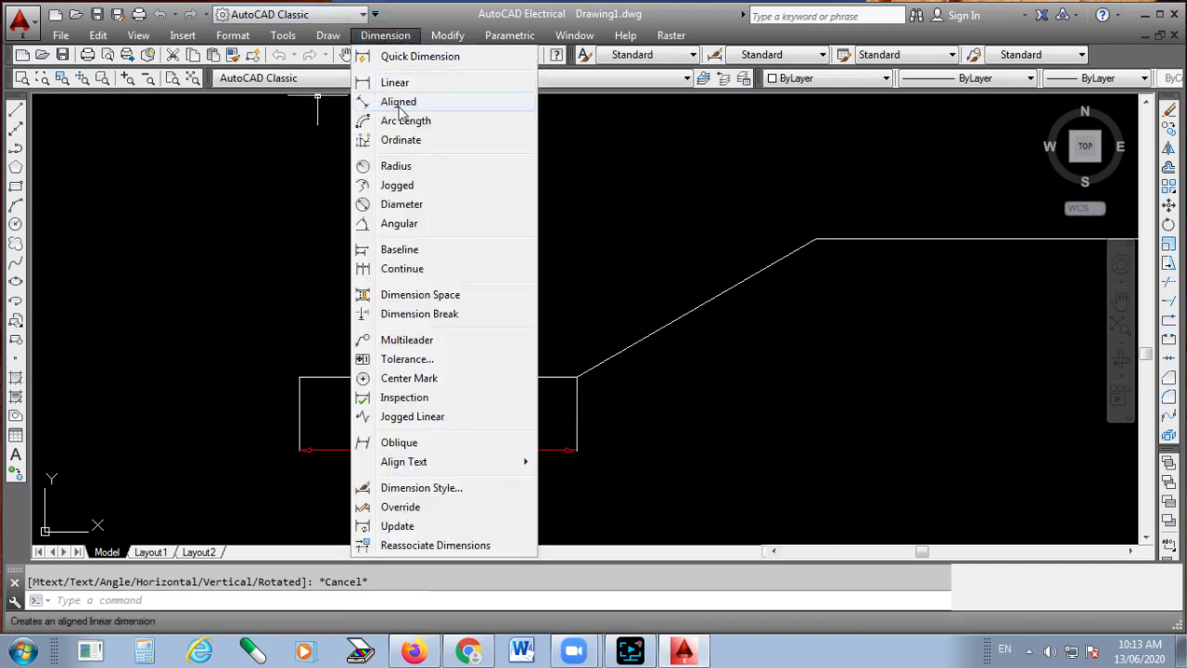
pyautogui.click(399, 104)
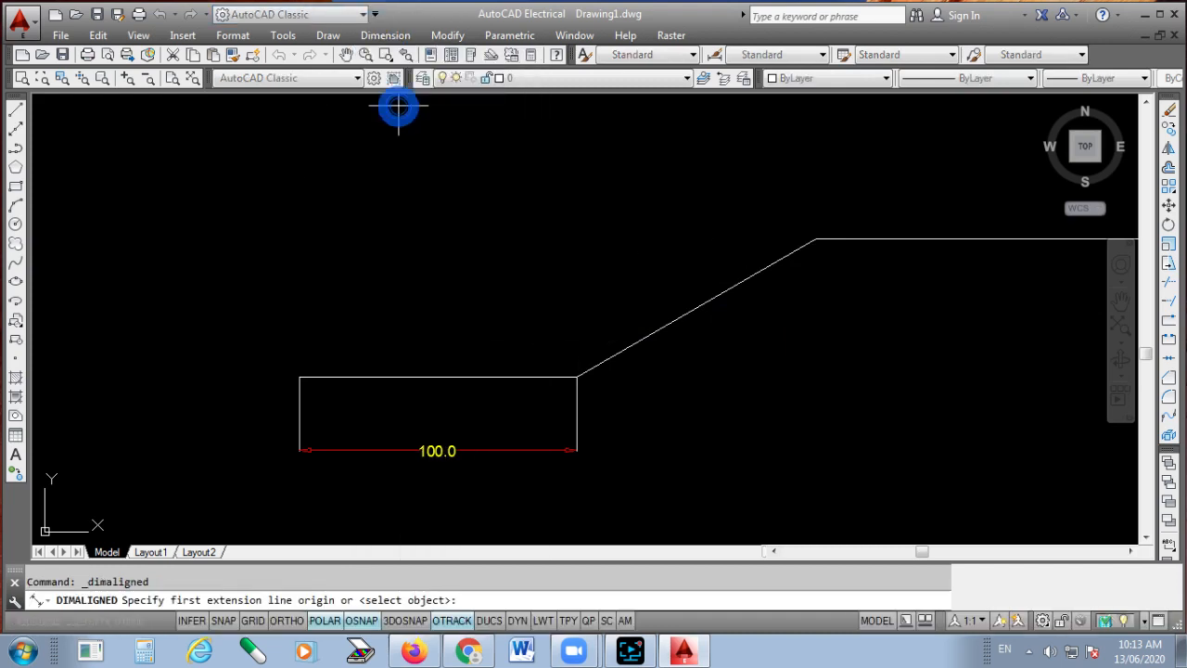
pyautogui.click(577, 377)
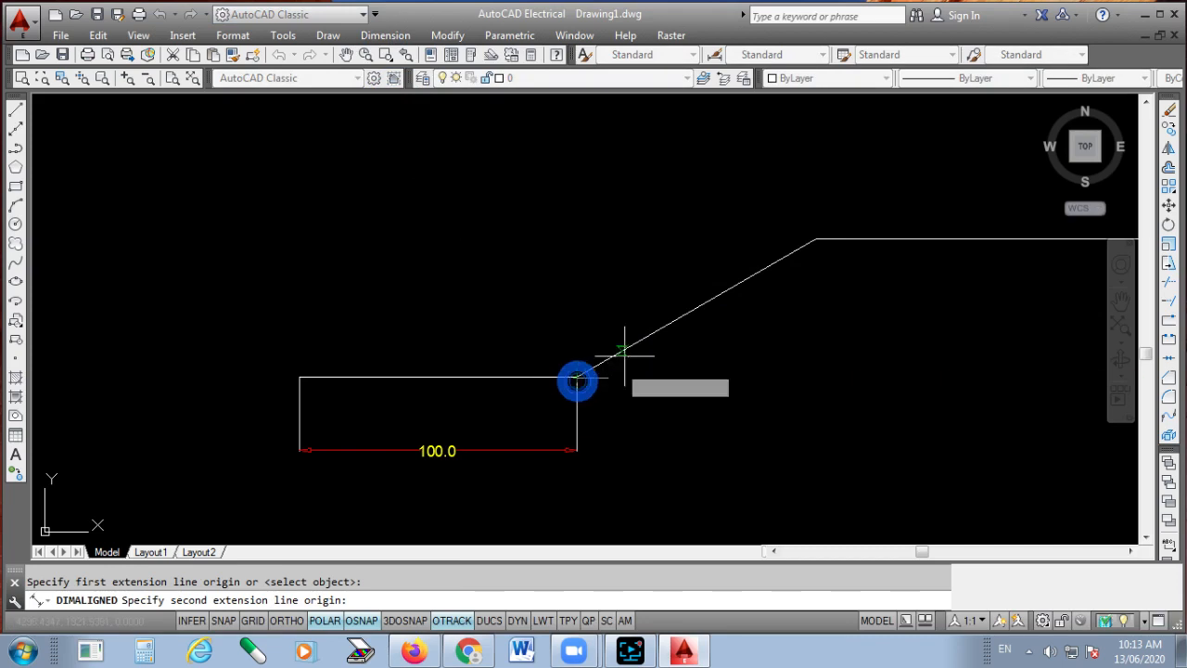
pyautogui.click(816, 239)
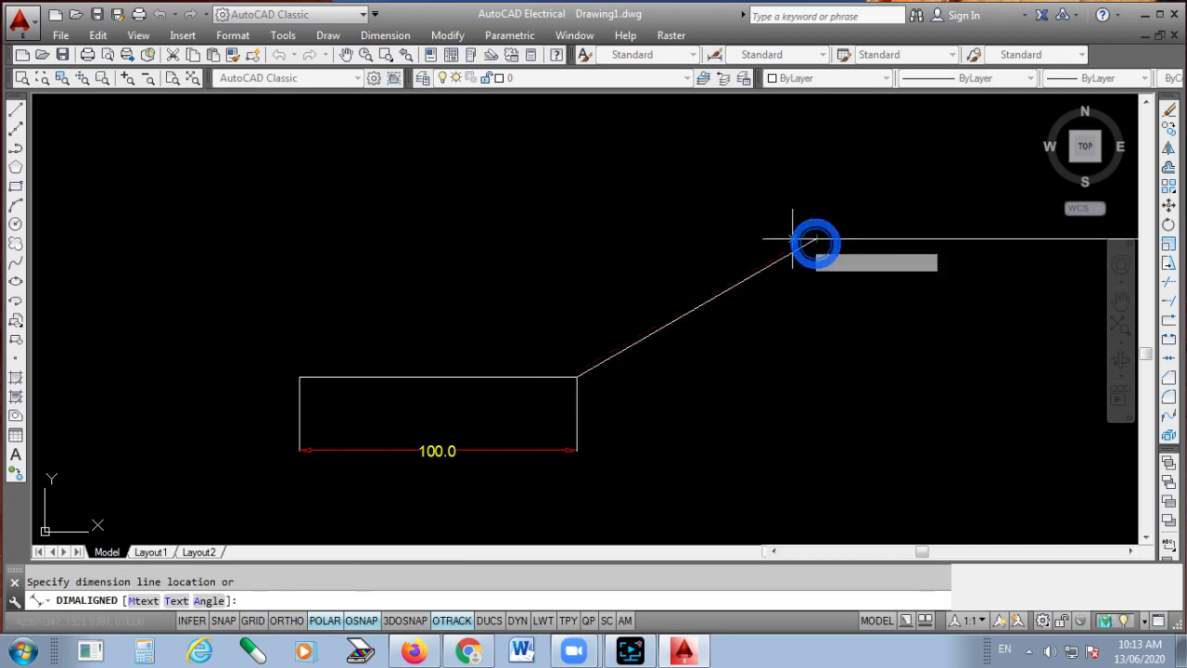
pyautogui.click(764, 323)
pyautogui.scroll(-2, 432, 260)
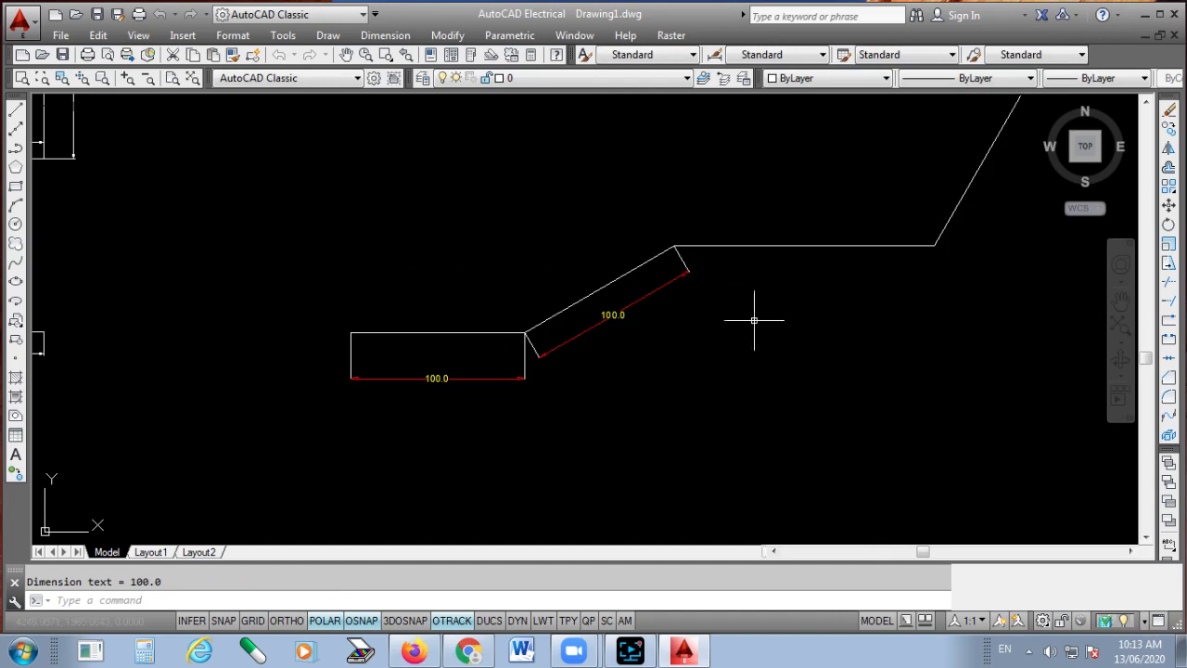
# - Move the inclined segment's aligned dimension line to the upper side of the segment
pyautogui.scroll(2, 756, 276)
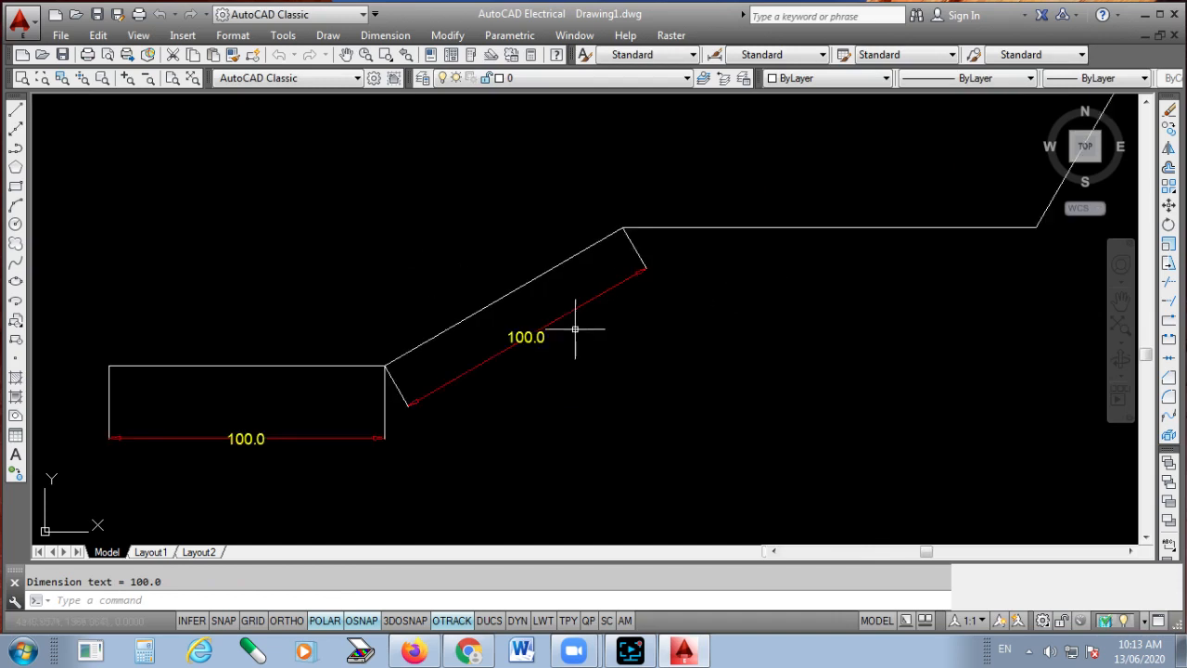
pyautogui.click(536, 336)
pyautogui.click(527, 338)
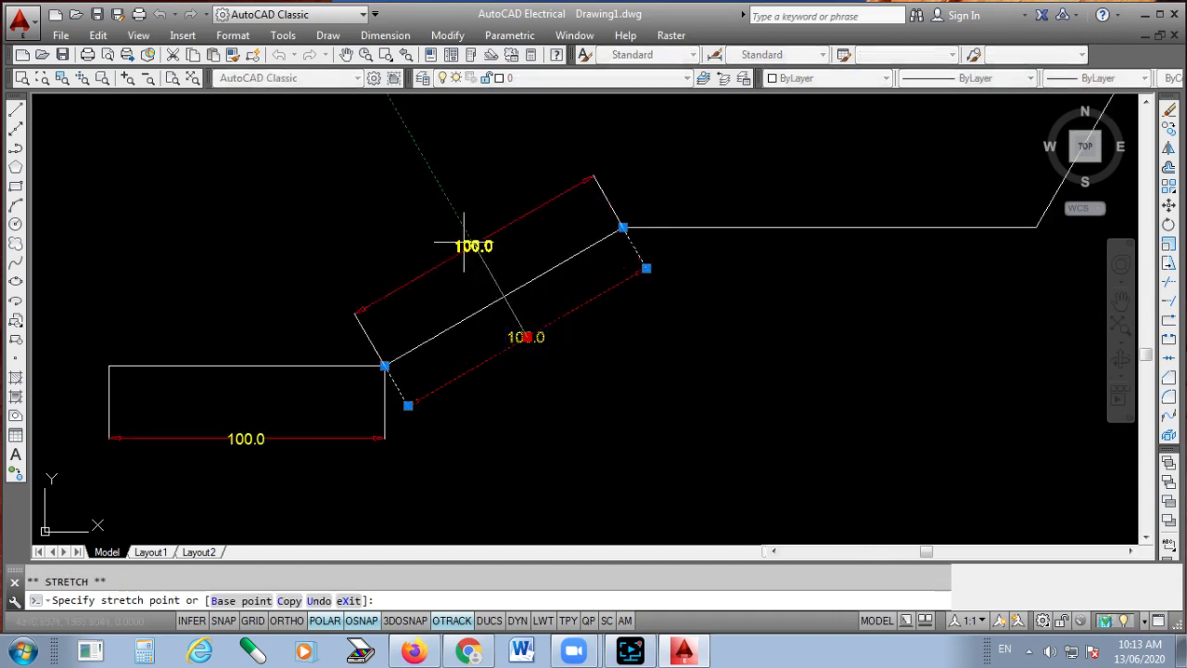
pyautogui.click(478, 258)
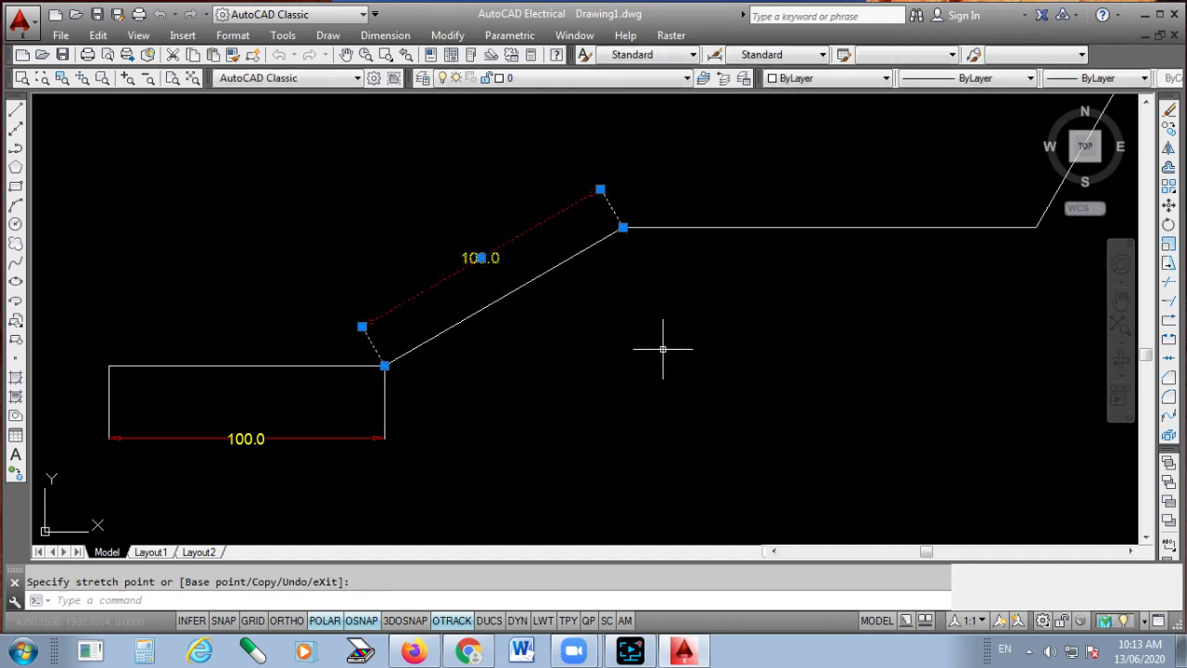
pyautogui.press('Escape')
# - Add an aligned dimension to the upper horizontal segment, placing the dimension line above it
pyautogui.press('Return')
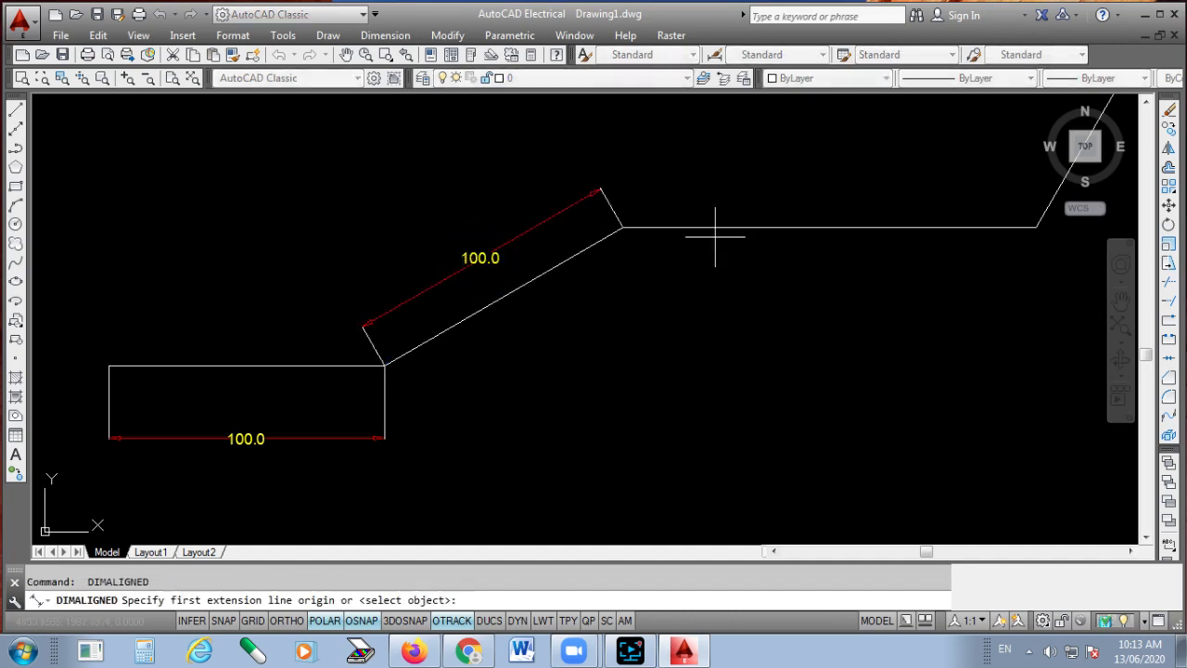
pyautogui.click(622, 227)
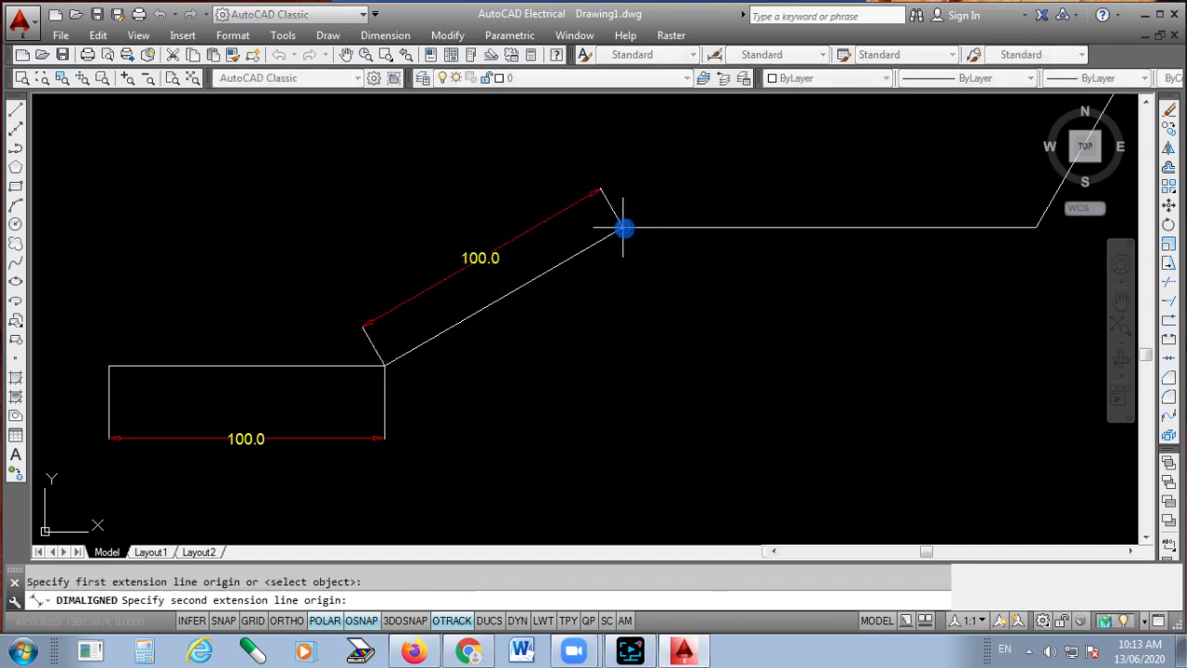
pyautogui.click(1036, 226)
pyautogui.click(973, 195)
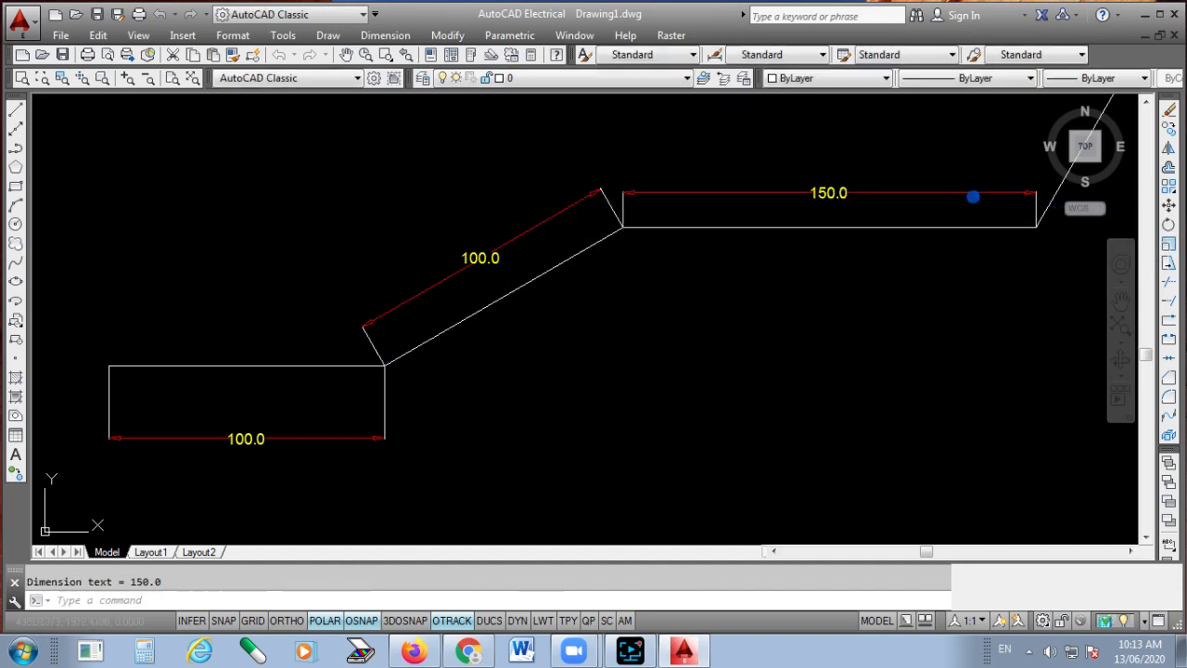
# - Add an aligned dimension to the last, steeper inclined segment, placing the dimension line on its upper-left side
pyautogui.moveTo(732, 280); pyautogui.dragTo(472, 337, button='middle')
pyautogui.press('Return')
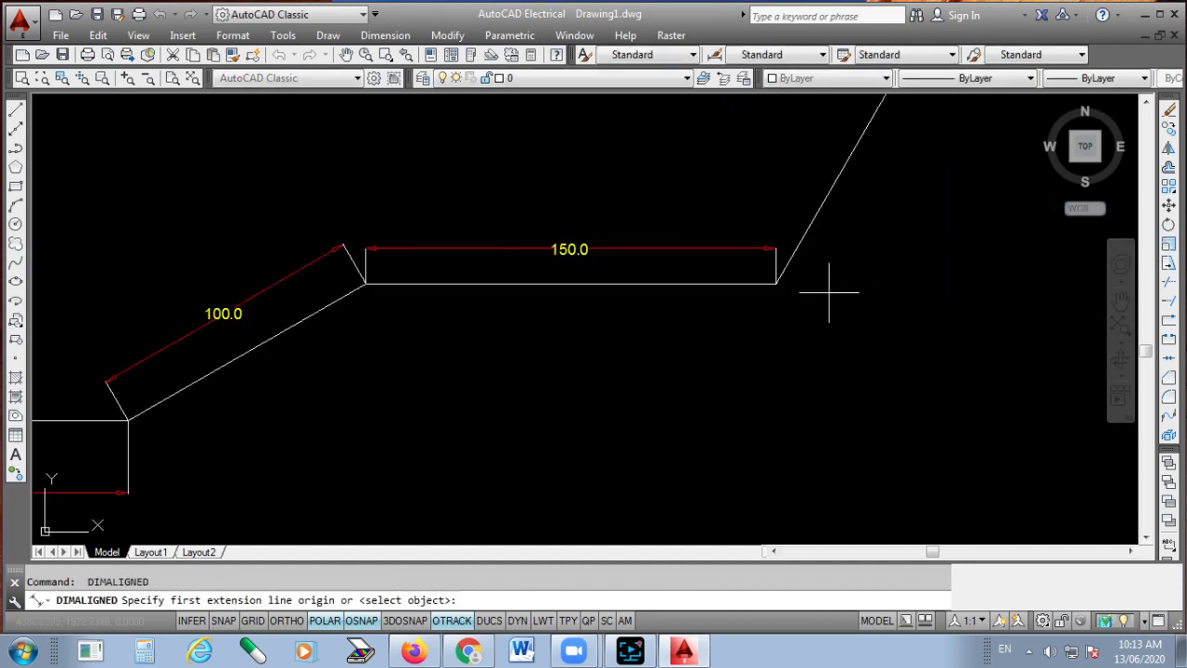
pyautogui.click(776, 283)
pyautogui.scroll(-2, 753, 340)
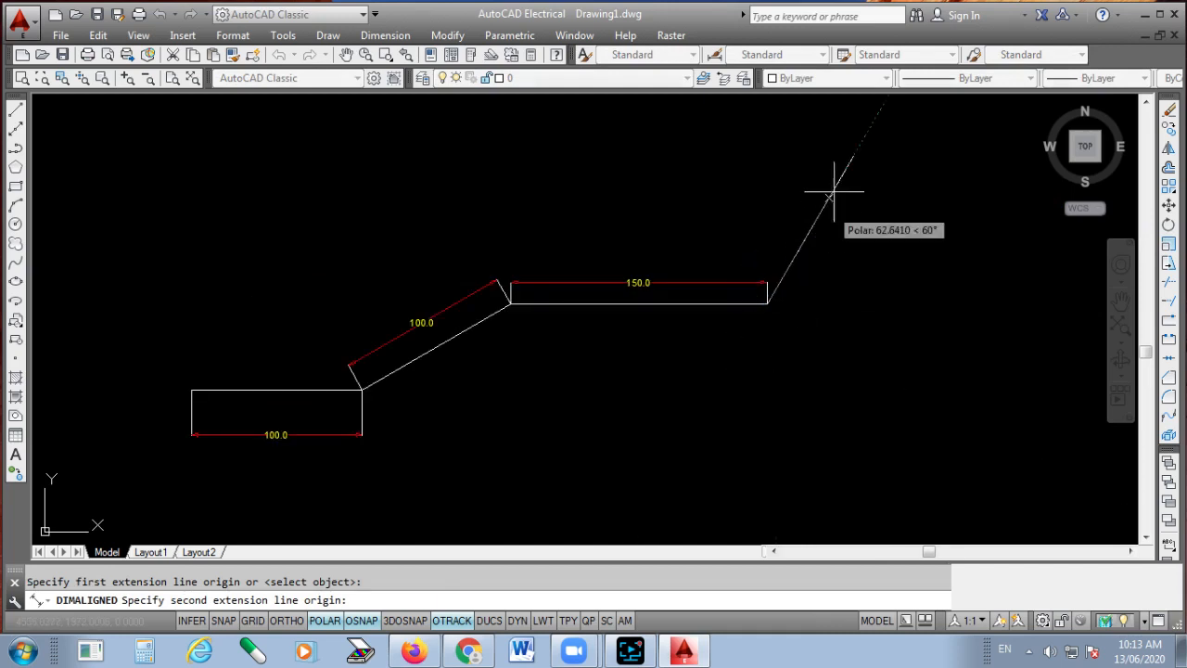
pyautogui.click(853, 156)
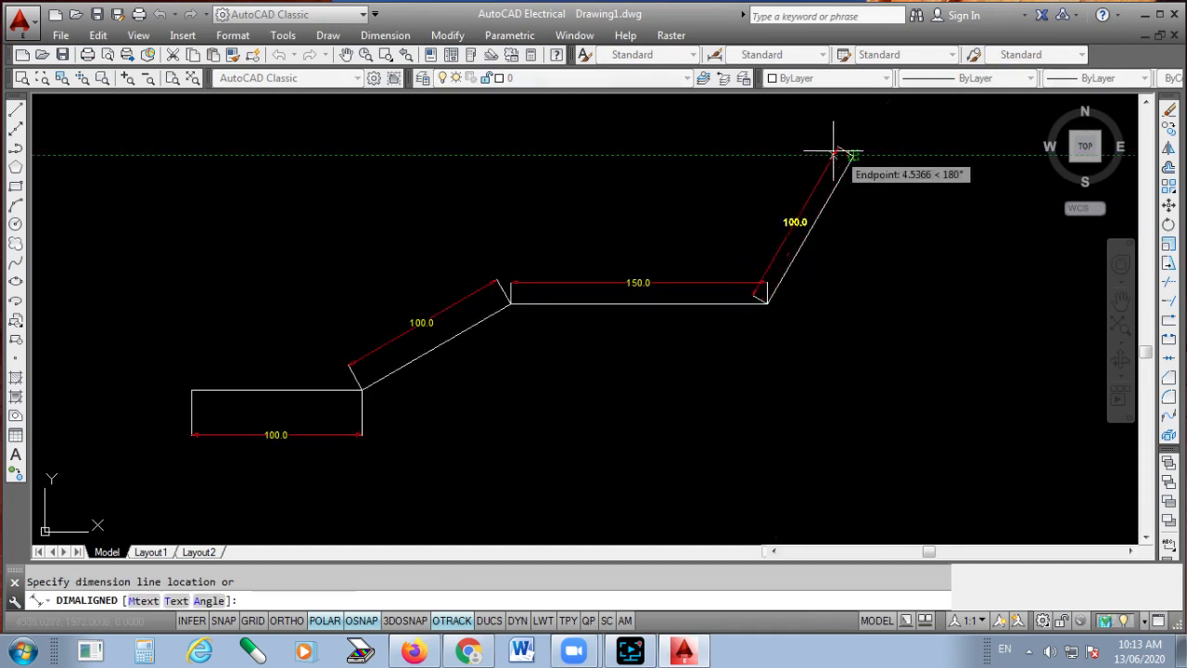
pyautogui.click(827, 148)
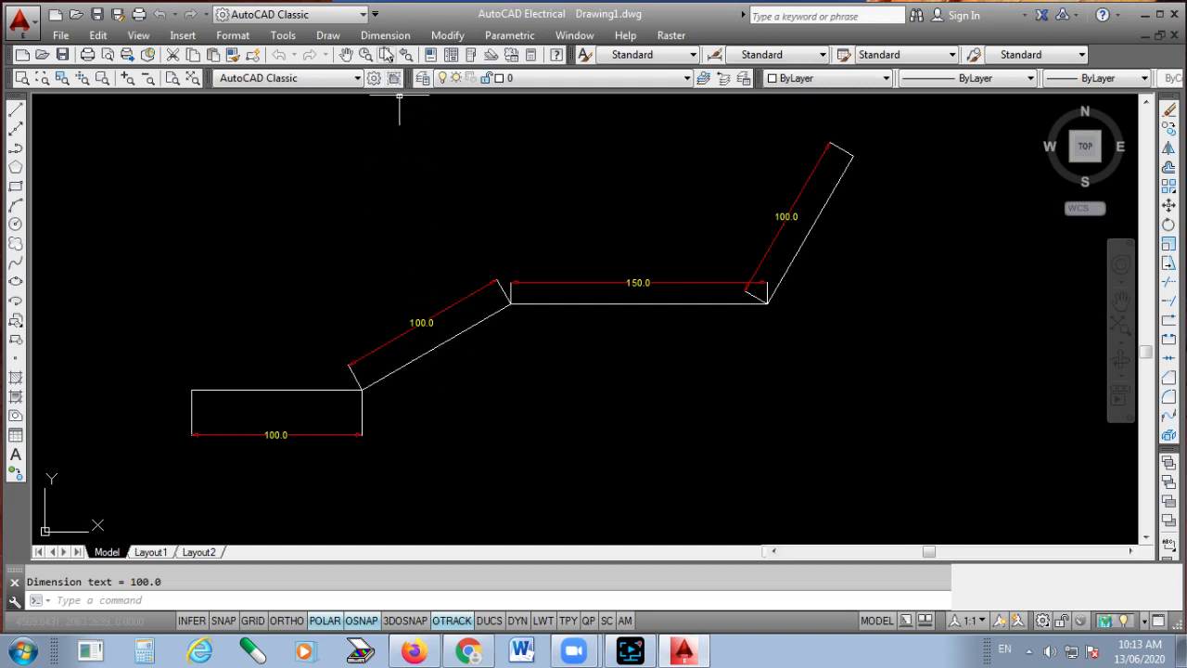
# - Add an angular dimension between the lower horizontal and lower inclined segments, placing its arc on the right of their shared corner
pyautogui.click(384, 35)
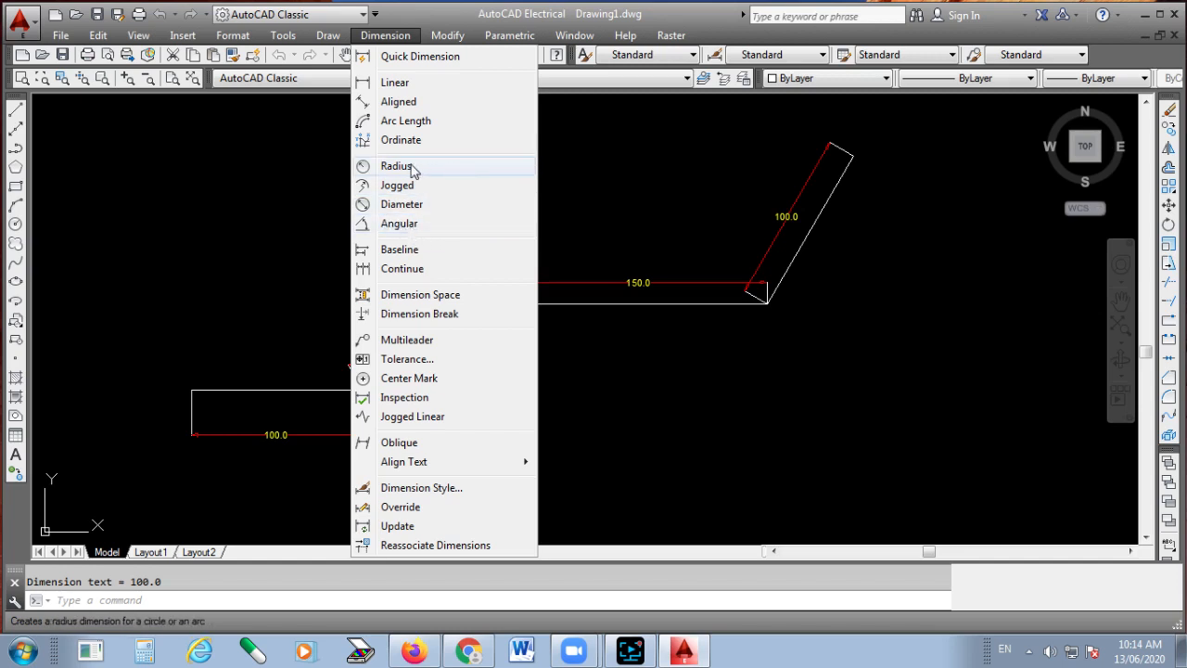
pyautogui.click(412, 225)
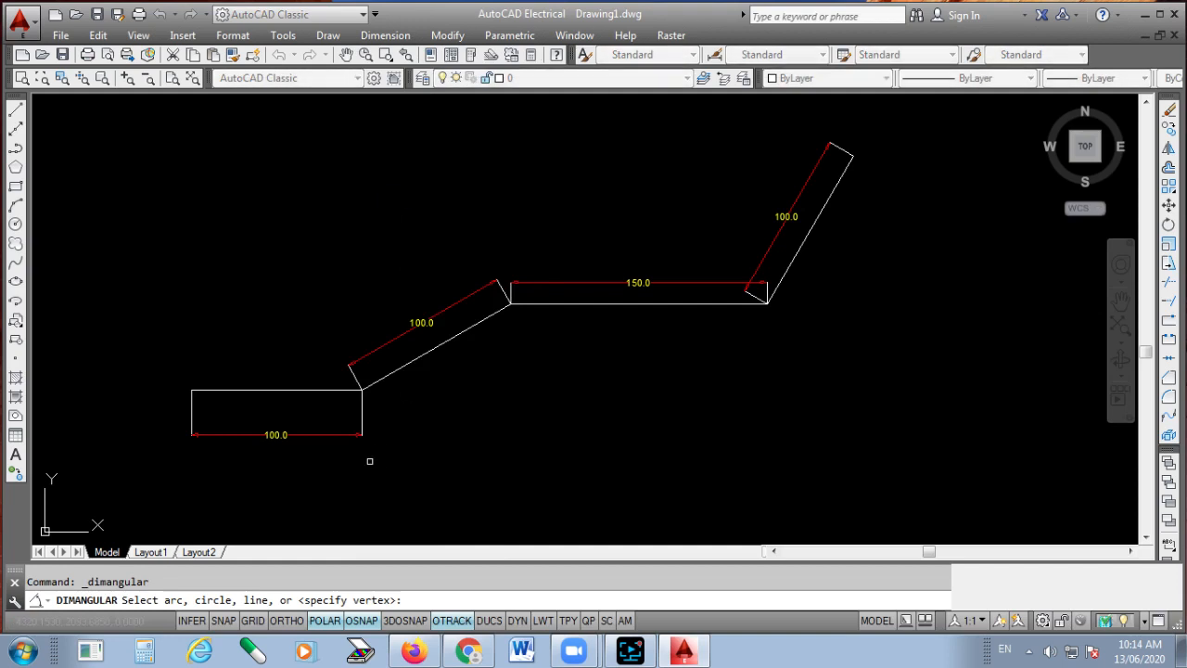
pyautogui.scroll(2, 366, 431)
pyautogui.click(339, 345)
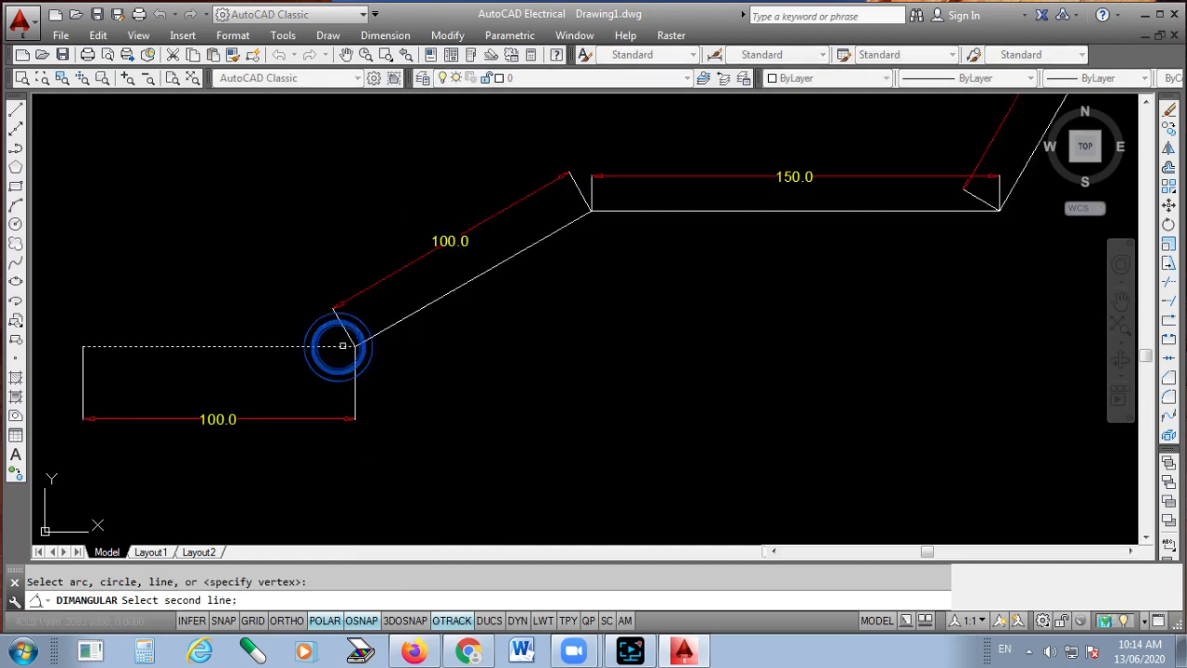
pyautogui.click(375, 333)
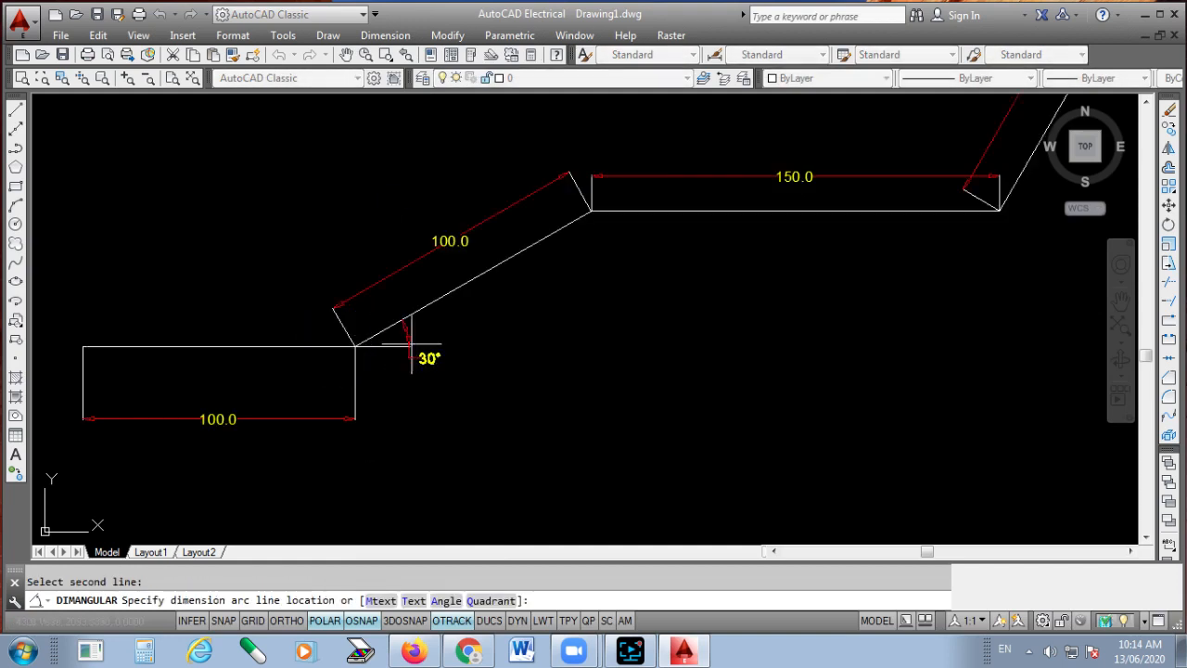
pyautogui.click(486, 314)
pyautogui.scroll(2, 485, 313)
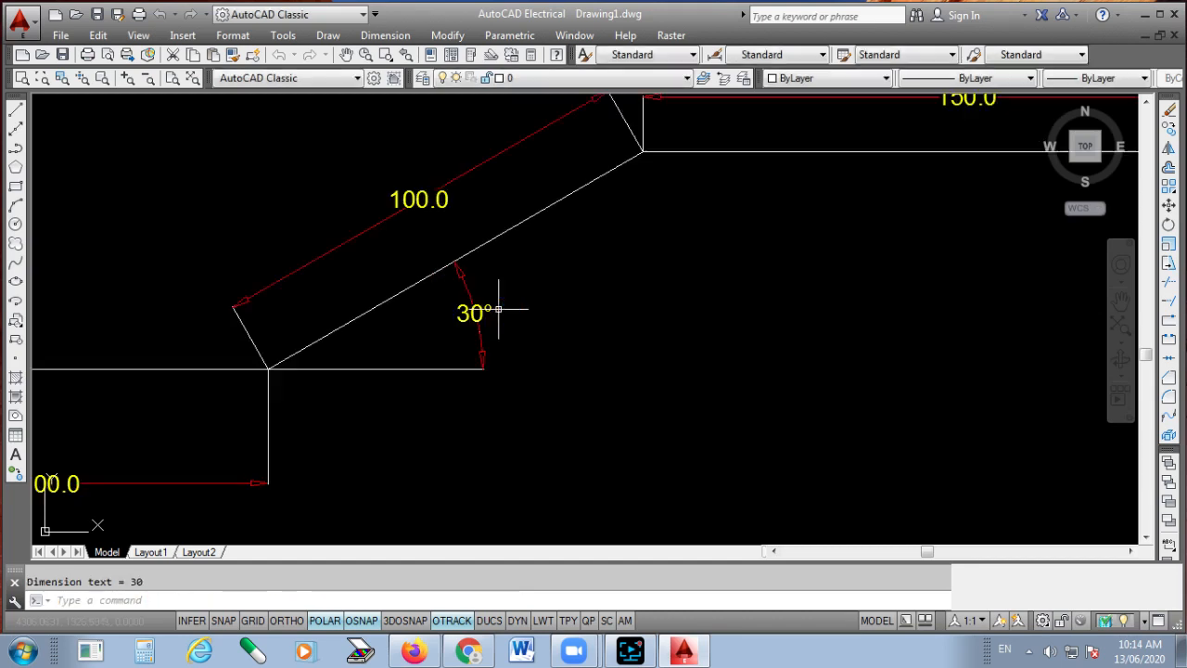
# - Add an angular dimension between the steep last segment and the upper horizontal segment, placing its arc on the right of their corner
pyautogui.scroll(-2, 398, 398)
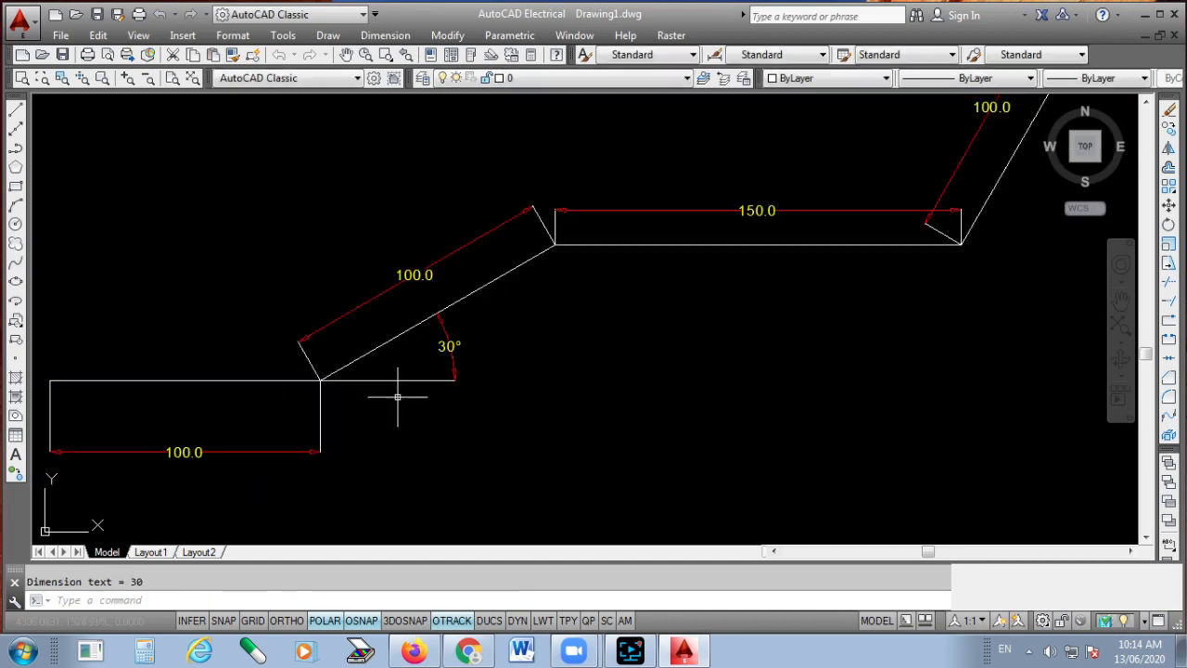
pyautogui.scroll(-2, 482, 401)
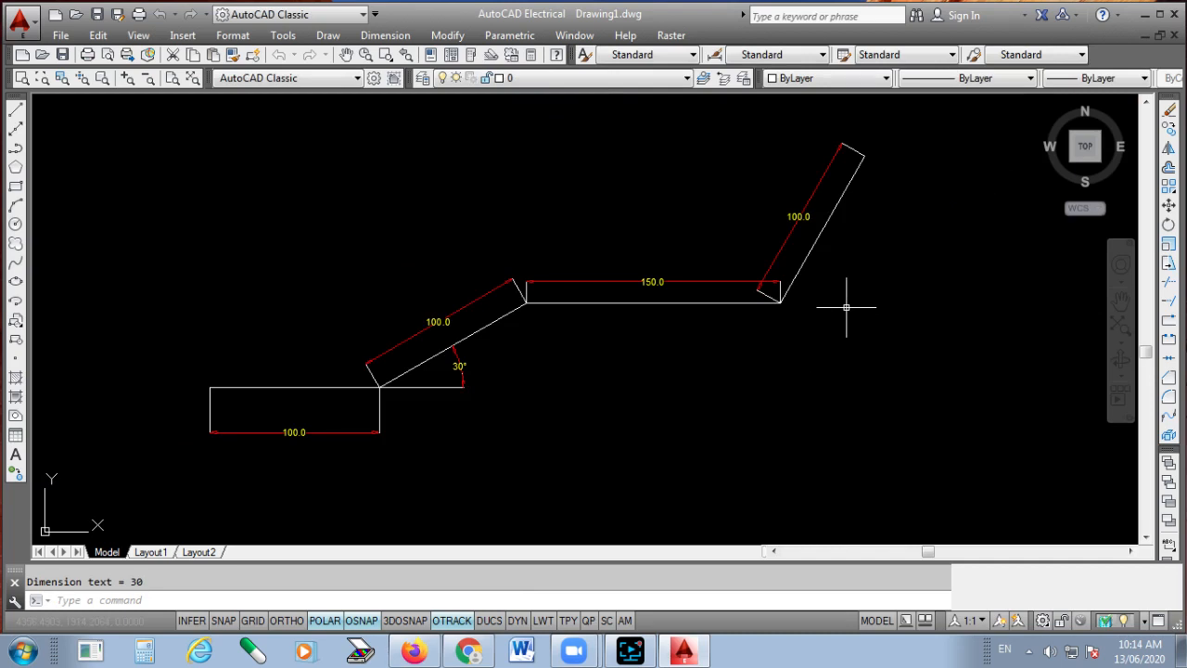
pyautogui.press('Return')
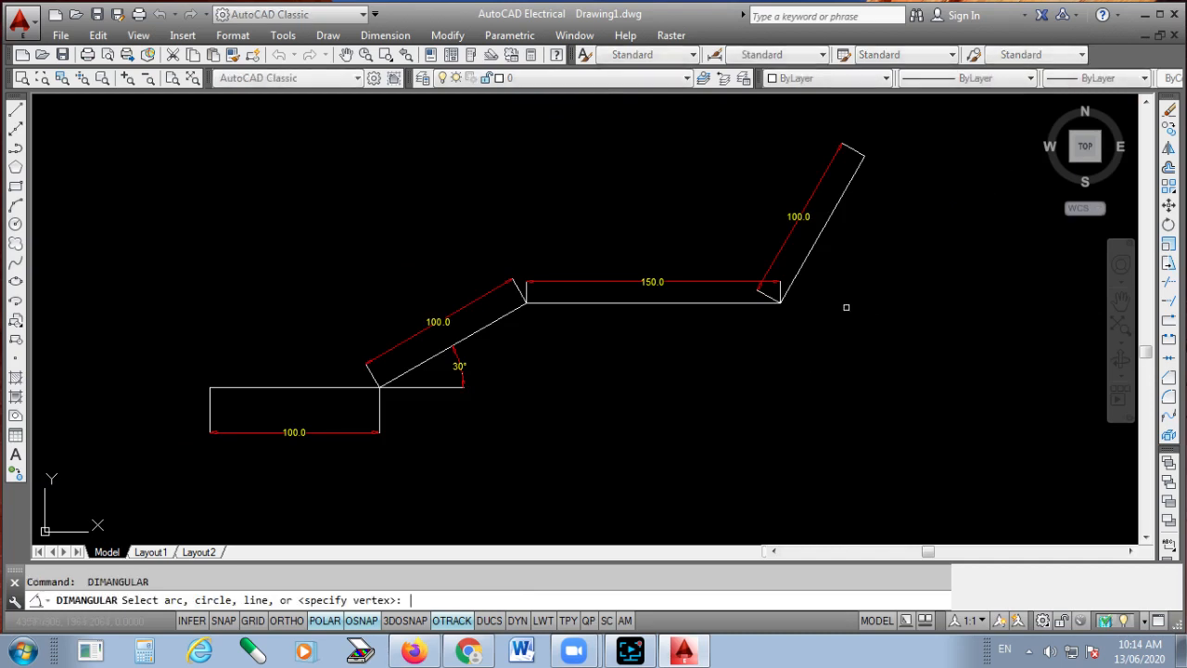
pyautogui.click(813, 247)
pyautogui.click(756, 305)
pyautogui.click(756, 304)
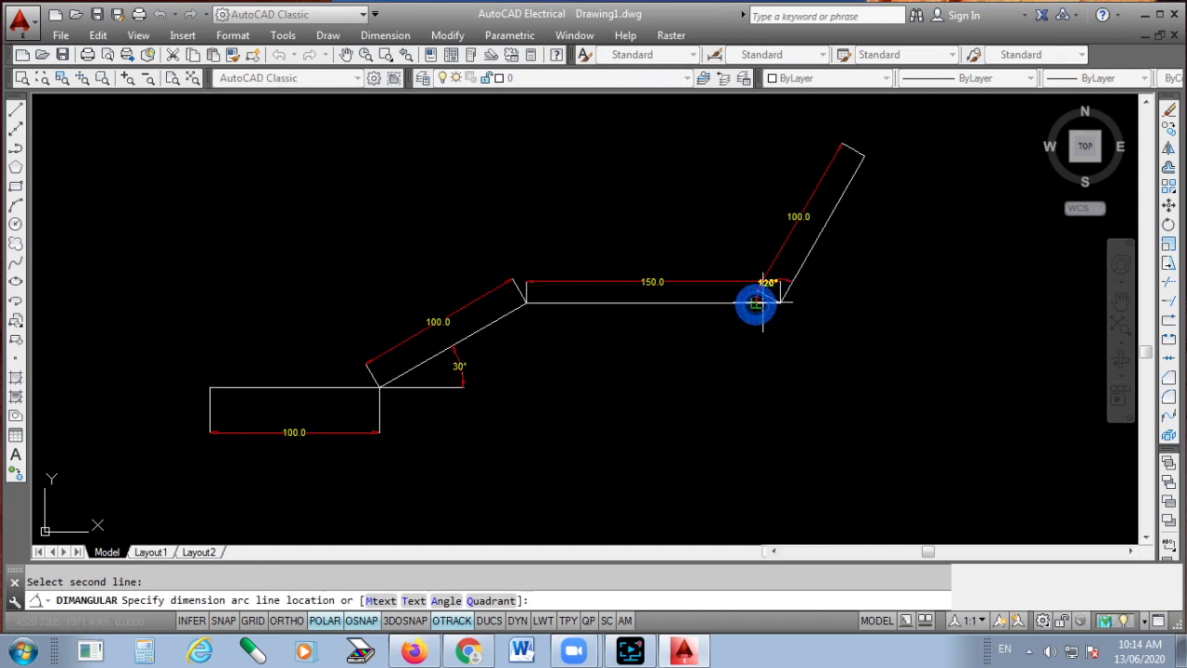
pyautogui.click(833, 272)
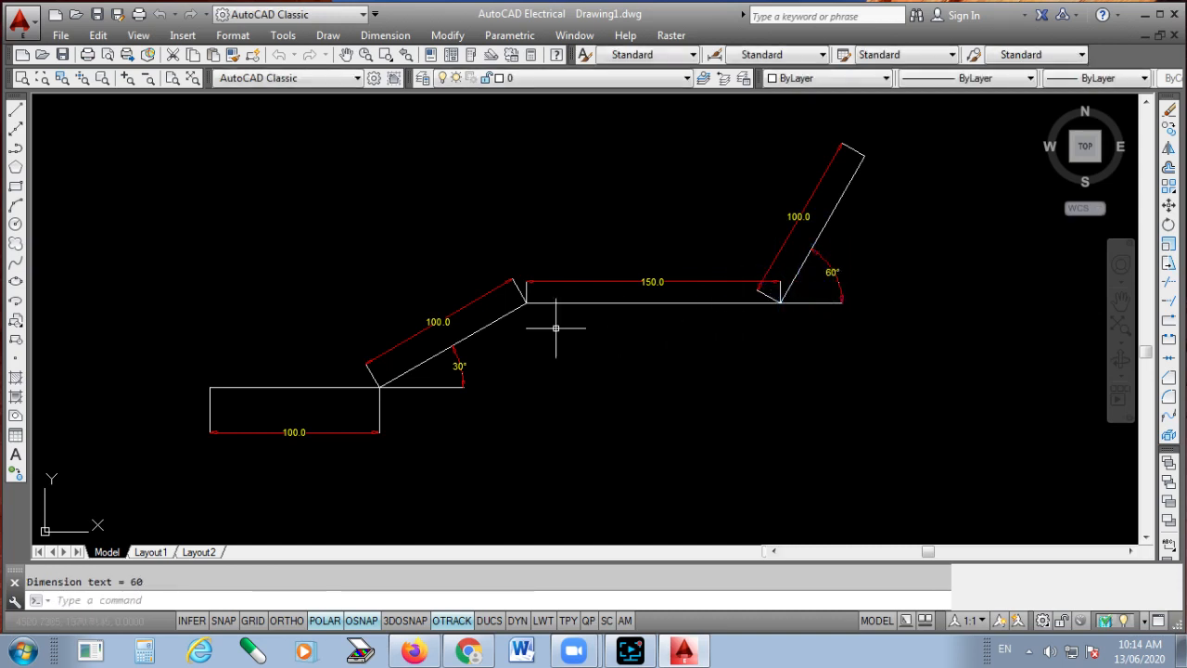
# - Add an angular dimension between the lower inclined segment and the upper horizontal segment, placing its arc below their corner
pyautogui.scroll(2, 525, 329)
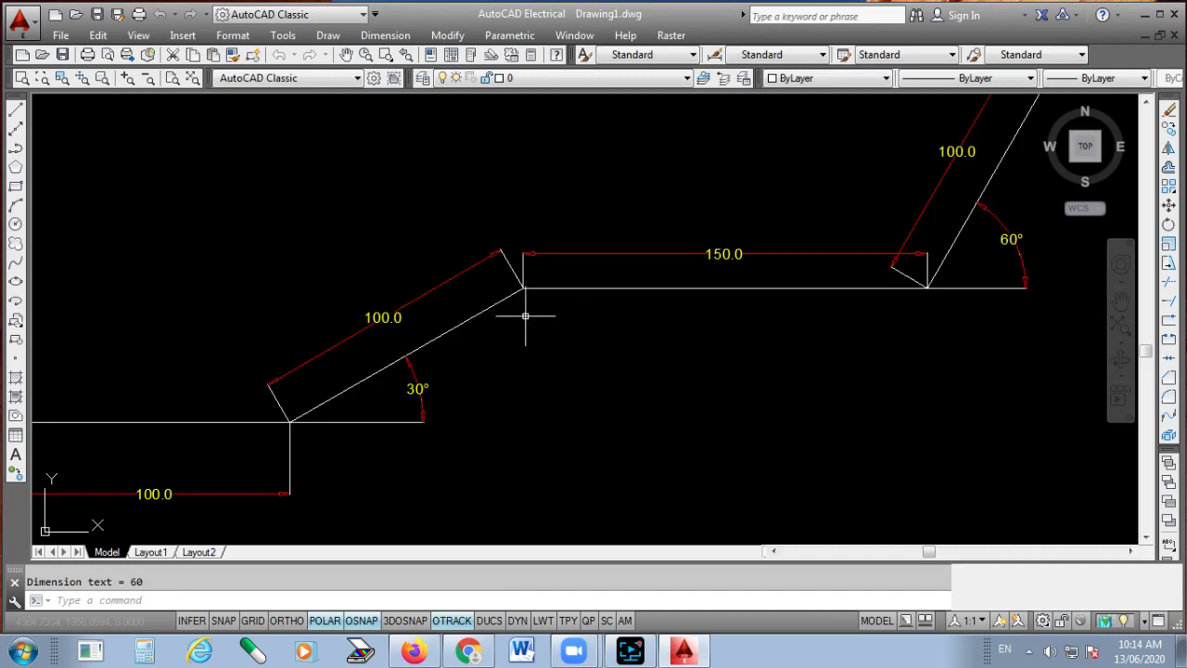
pyautogui.press('Return')
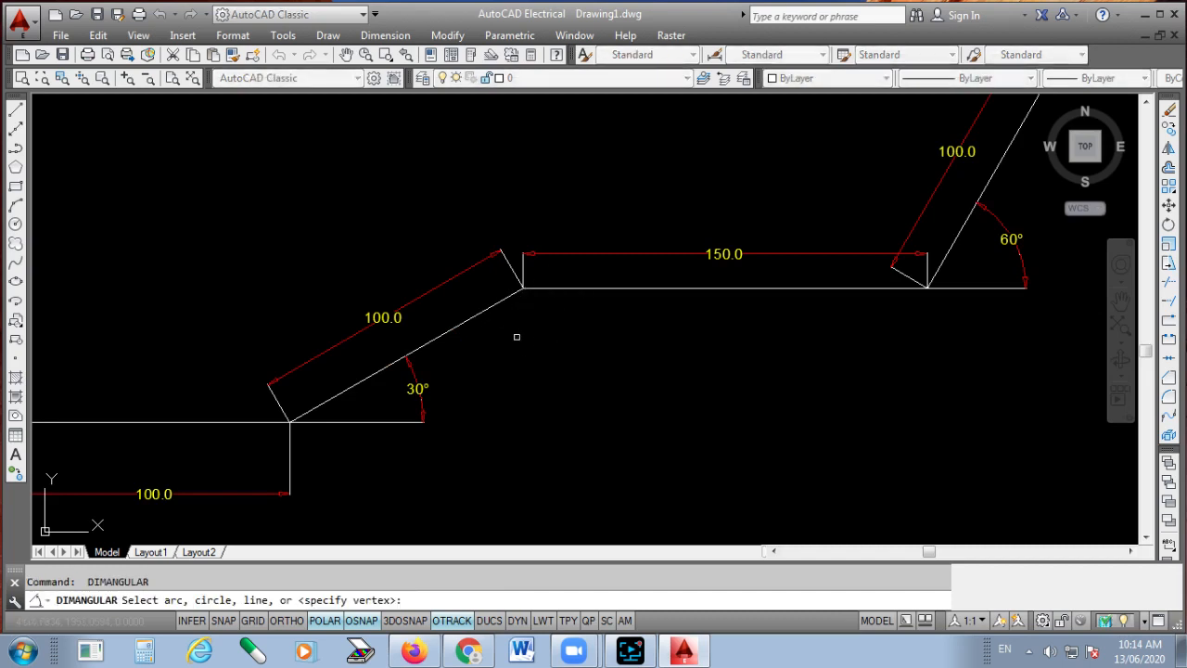
pyautogui.click(486, 306)
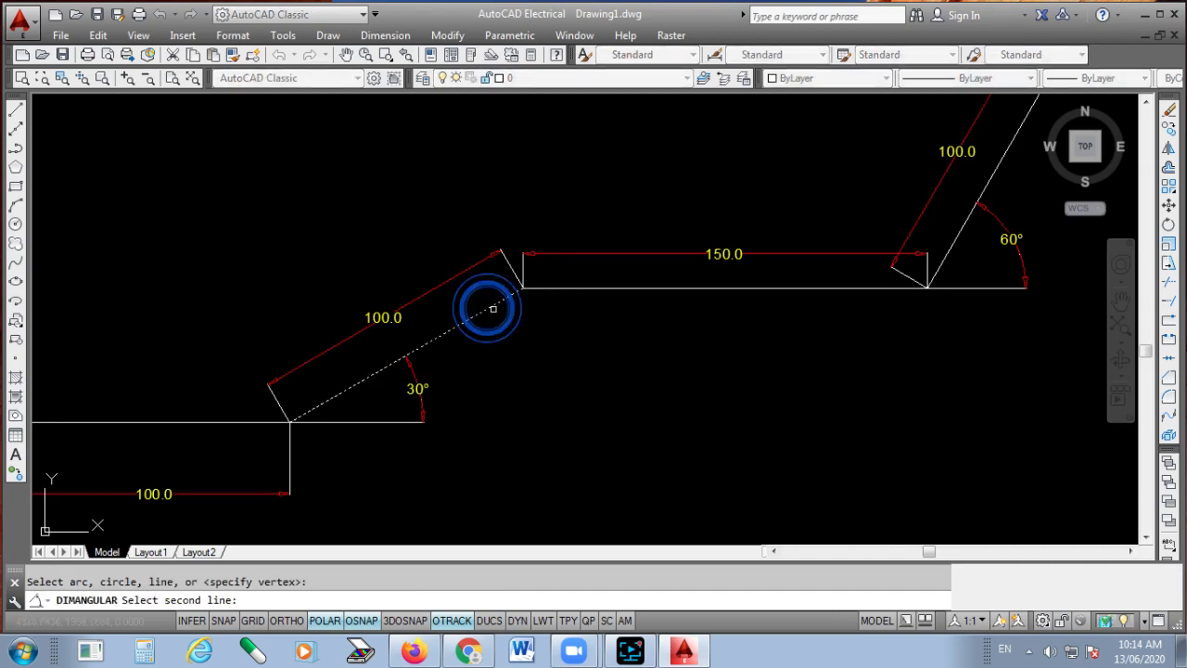
pyautogui.click(551, 287)
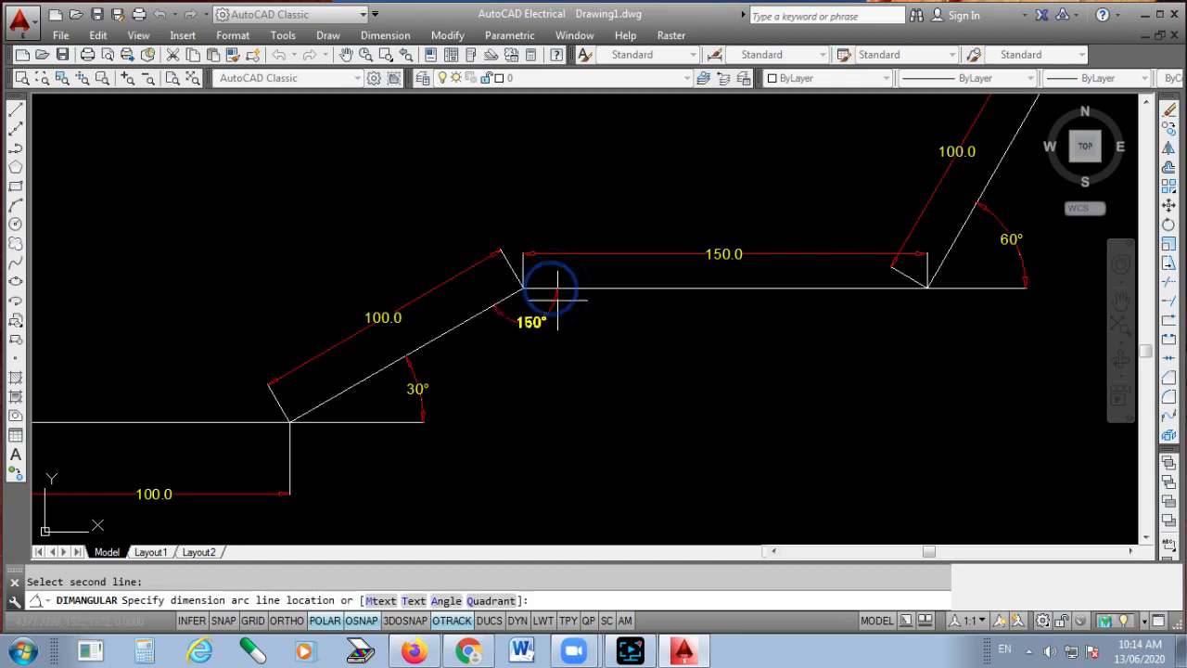
pyautogui.click(561, 369)
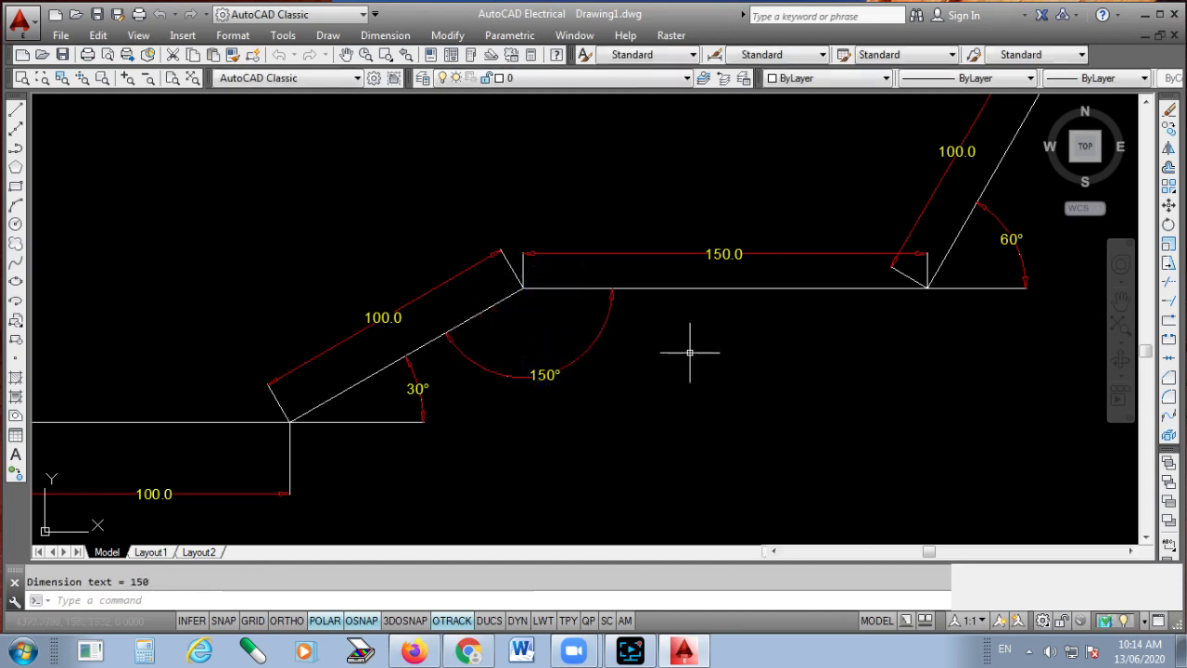
# - Undock the Modify toolbar so it floats over the drawing area, and dock it back in its original place
pyautogui.scroll(-2, 691, 349)
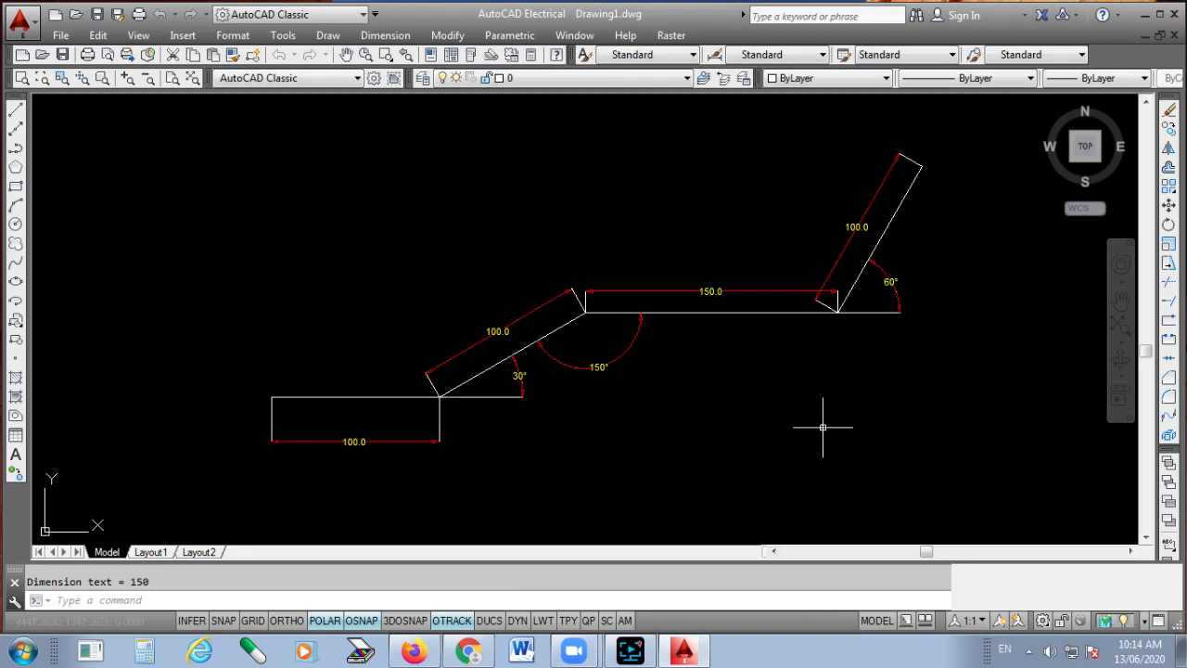
pyautogui.scroll(-2, 696, 392)
pyautogui.scroll(-2, 775, 359)
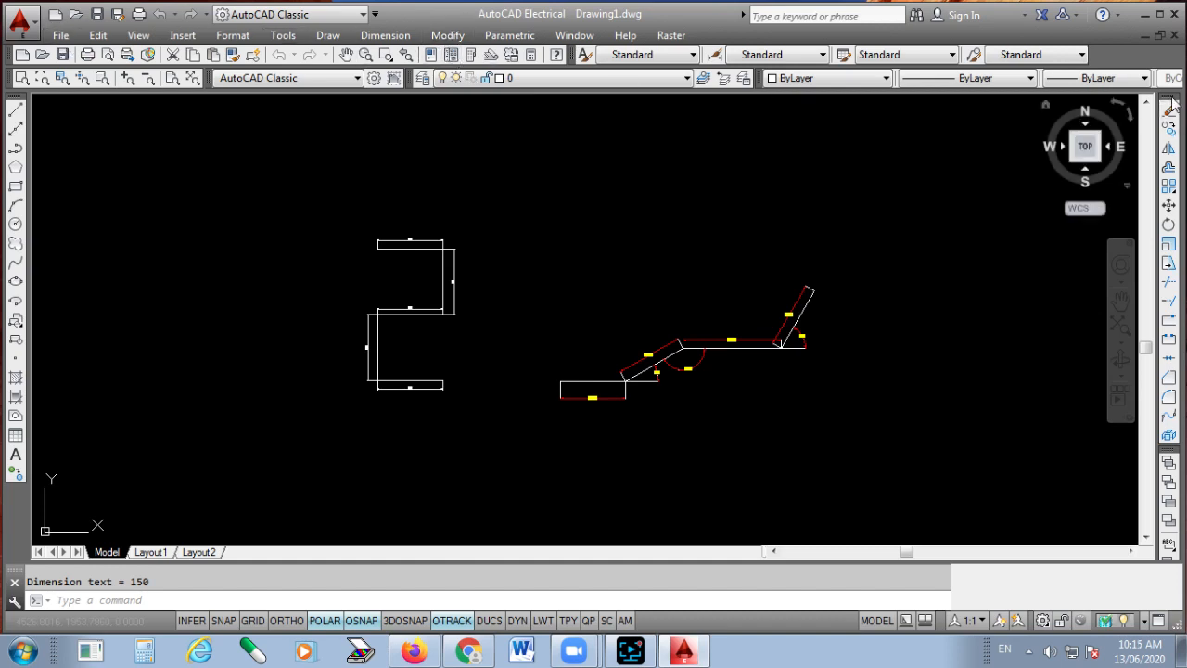
pyautogui.moveTo(1171, 102)
pyautogui.mouseDown()
pyautogui.moveTo(962, 173)
pyautogui.moveTo(794, 184)
pyautogui.mouseUp()
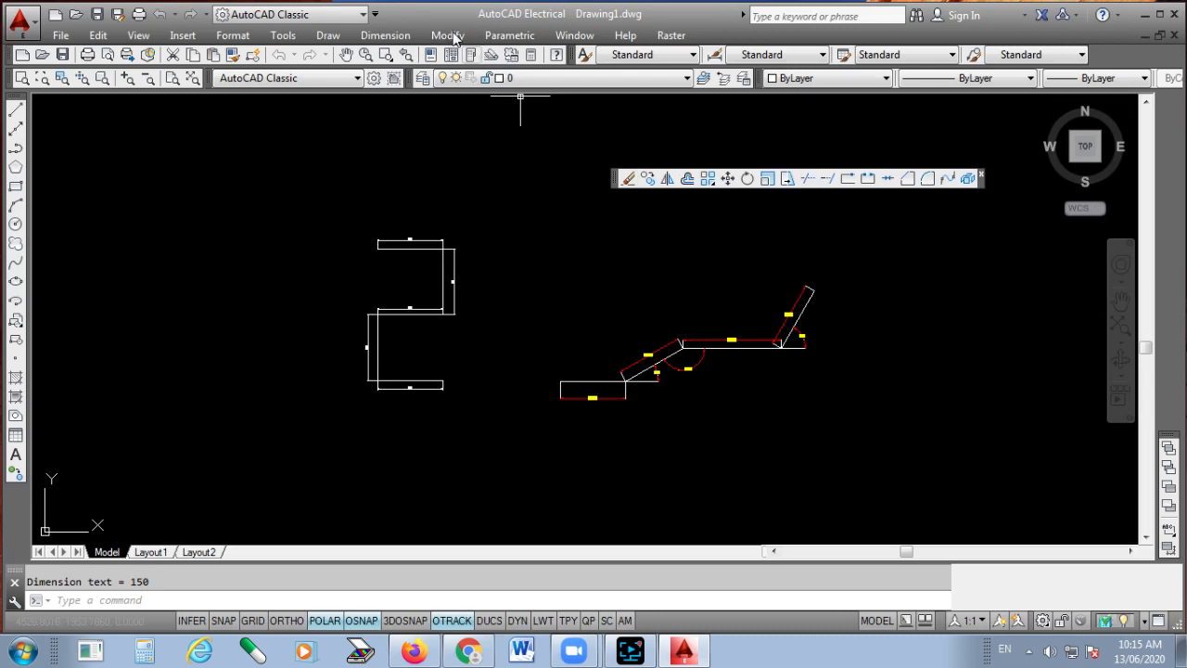
pyautogui.moveTo(614, 176); pyautogui.dragTo(1161, 176)
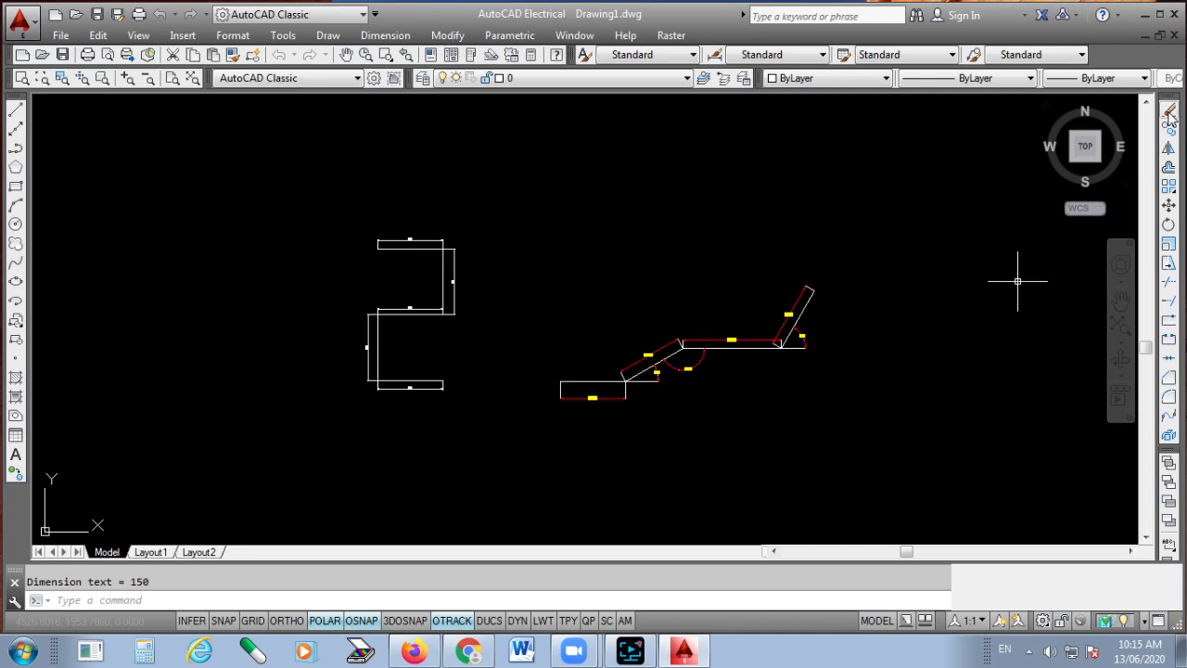
# - Erase both dimensioned figures from the drawing with a crossing window around all objects
pyautogui.click(1168, 110)
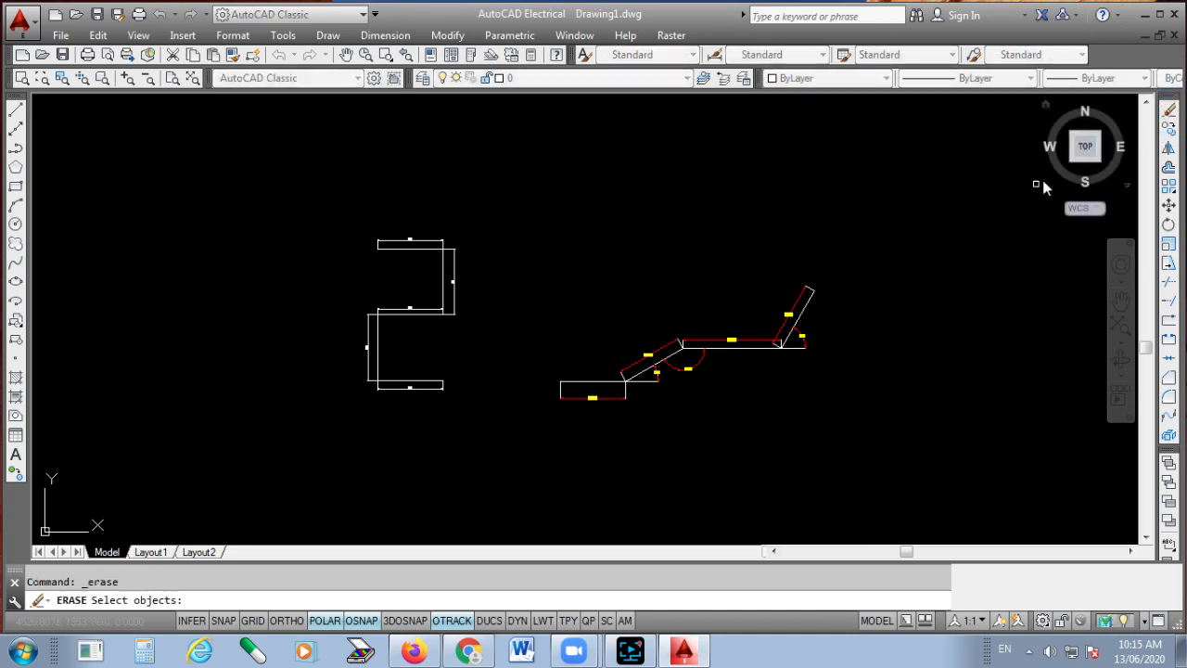
pyautogui.click(909, 110)
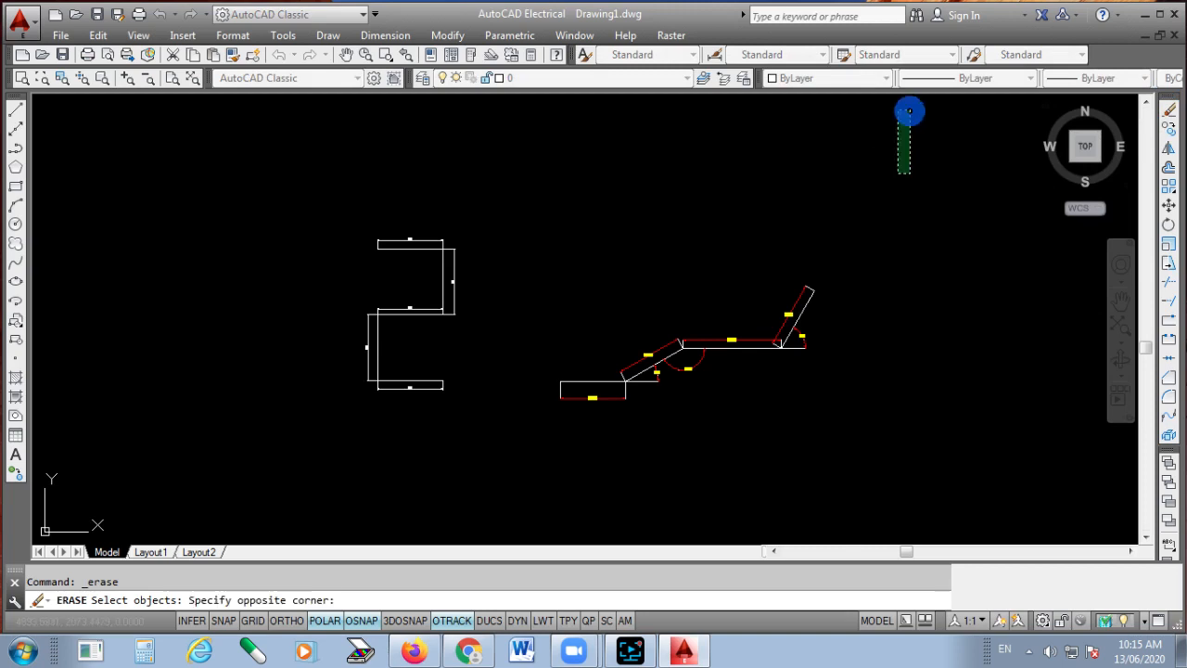
pyautogui.click(222, 516)
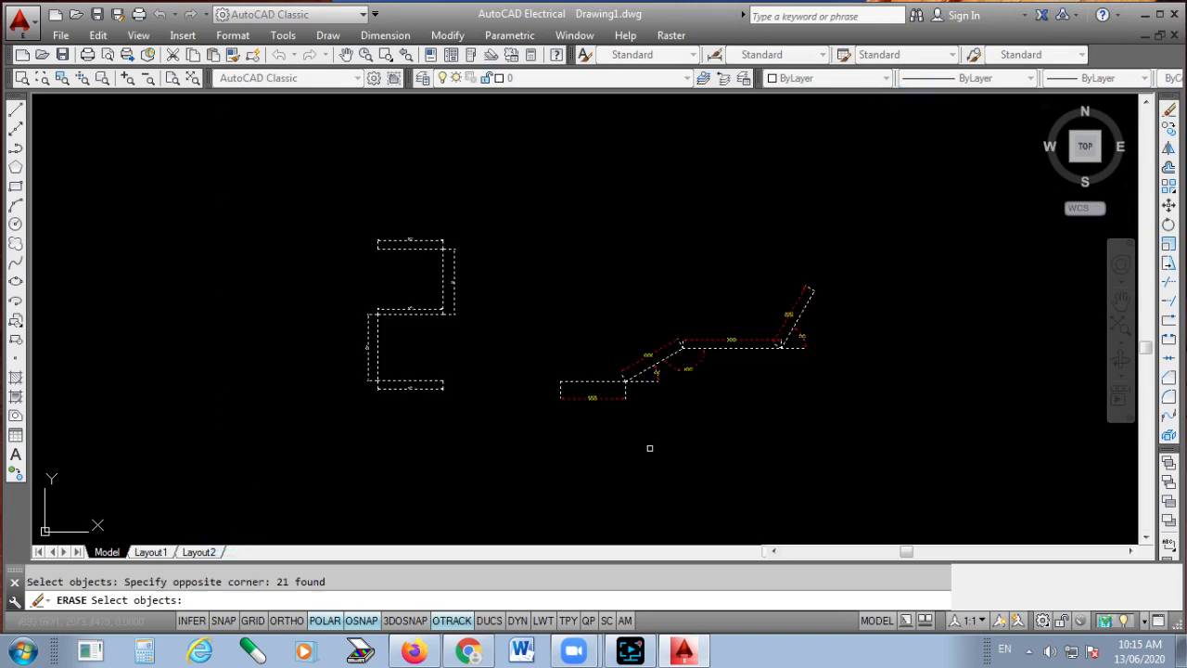
pyautogui.press('Return')
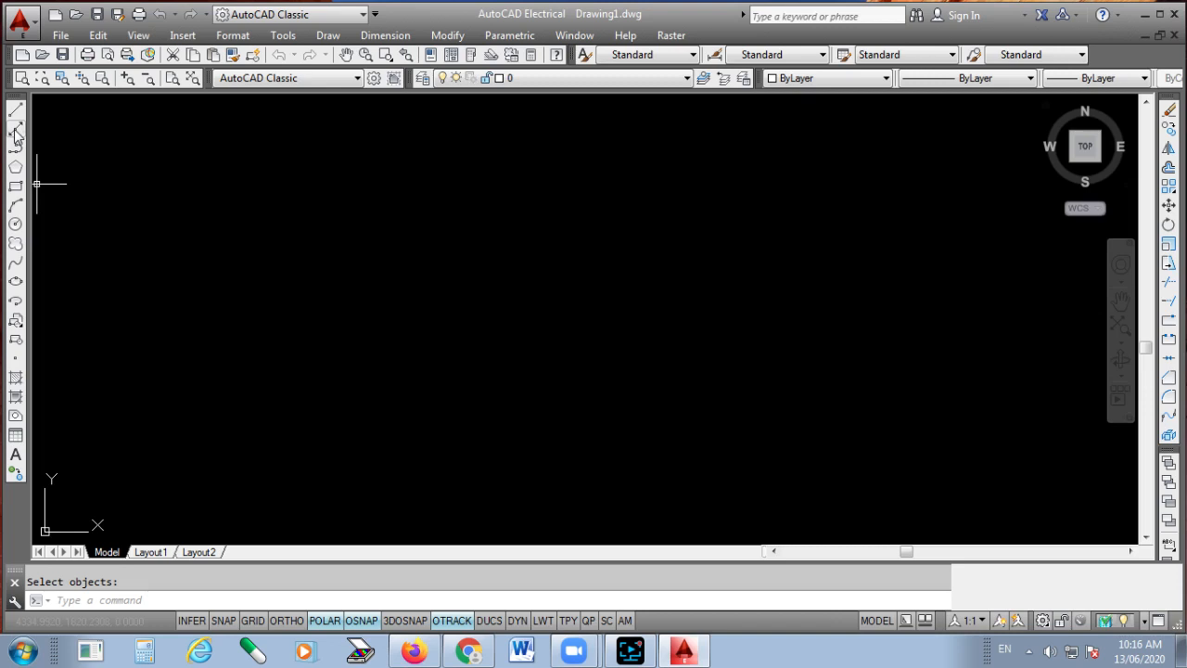
# - Draw horizontal, vertical and diagonal construction lines through one common point with the Construction Line command
pyautogui.click(15, 131)
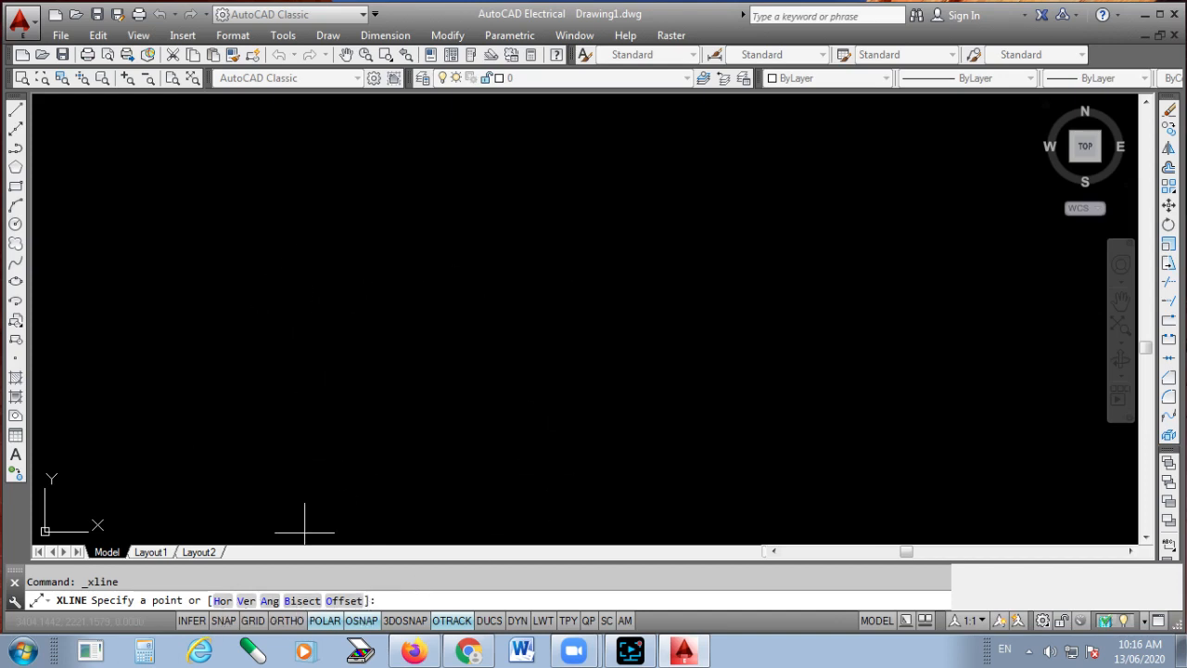
pyautogui.click(434, 311)
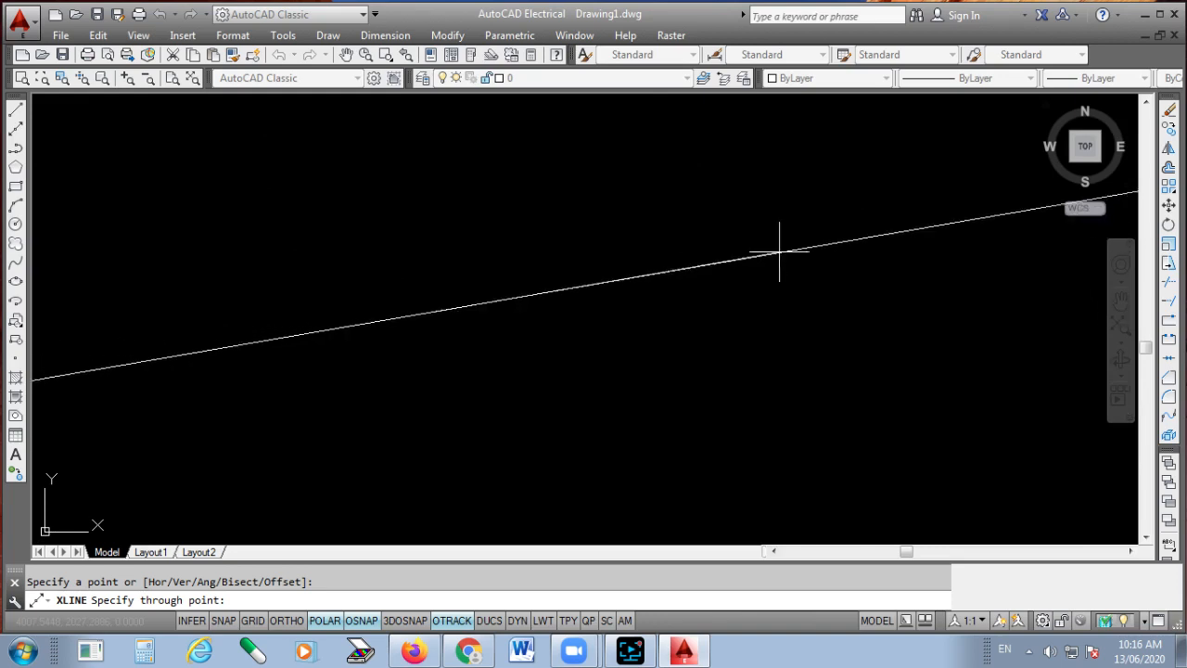
pyautogui.click(800, 312)
pyautogui.scroll(-5, 766, 403)
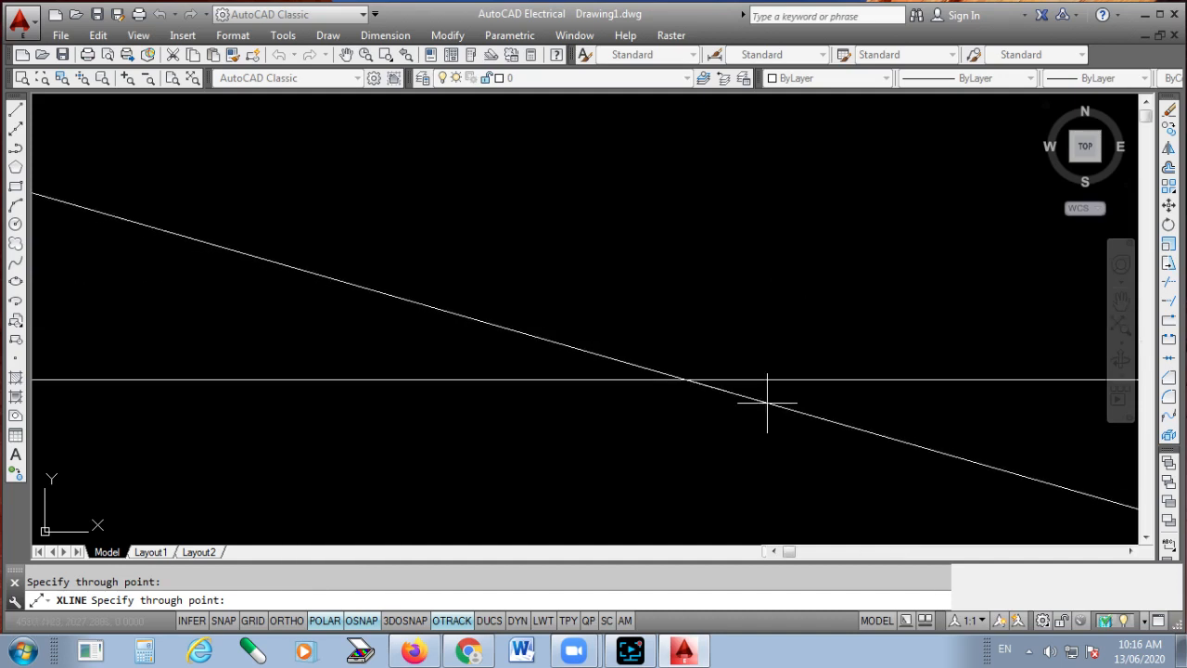
pyautogui.click(694, 494)
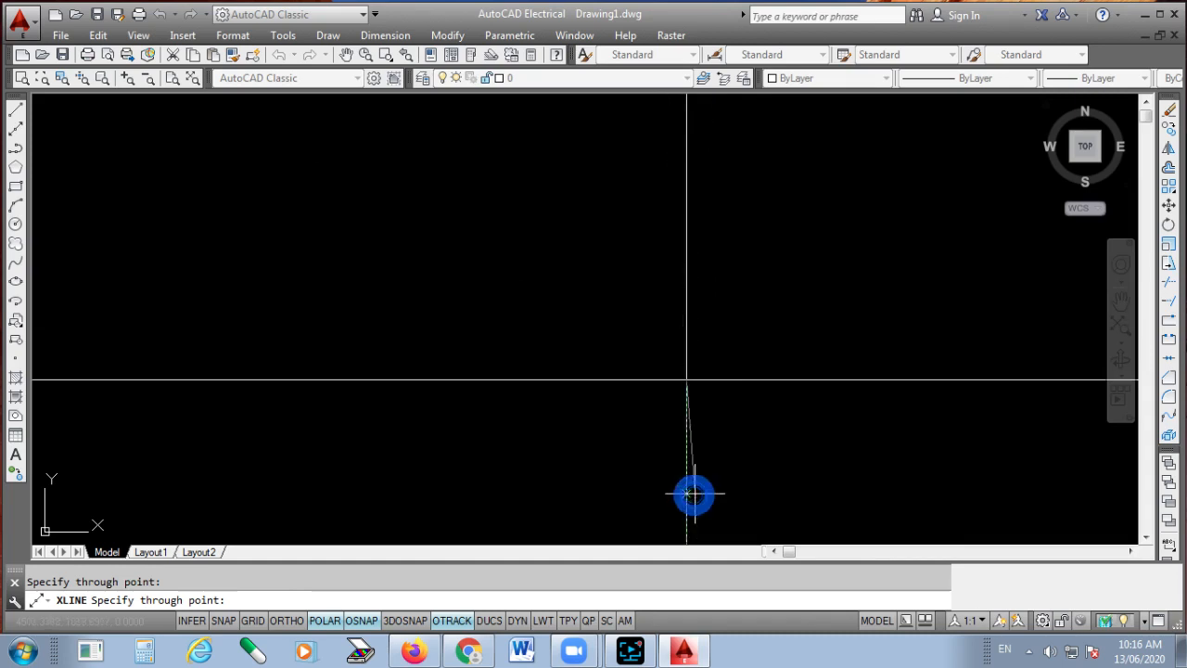
pyautogui.click(790, 483)
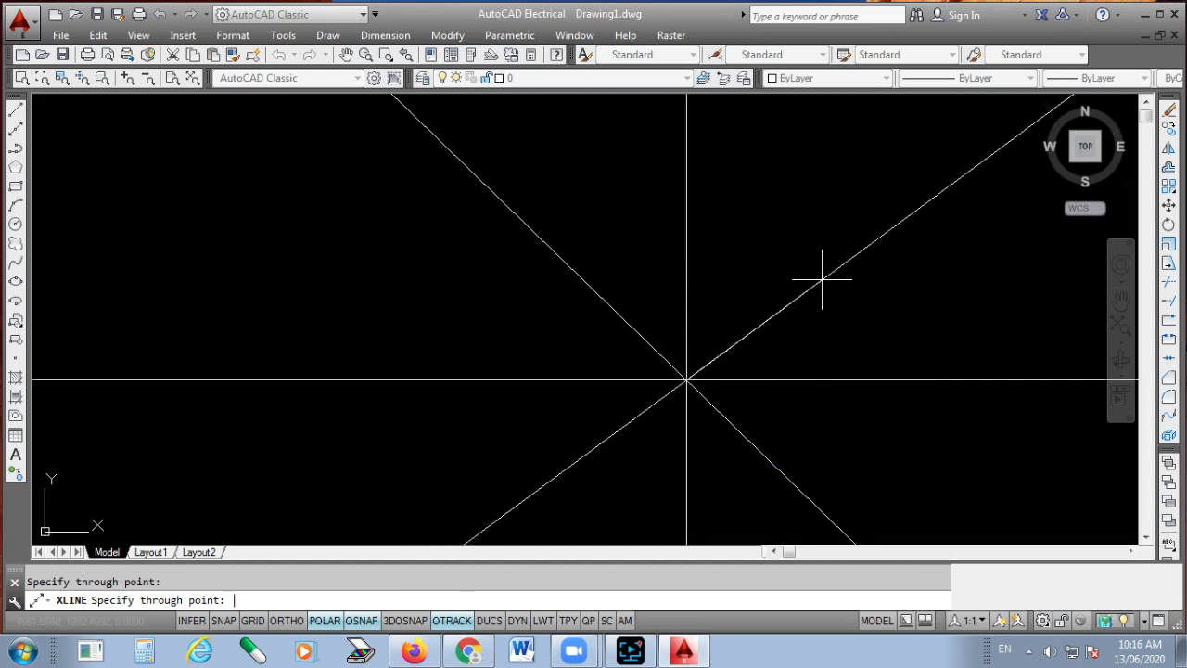
pyautogui.press('Return')
# - Delete the diagonal construction line using a small crossing selection
pyautogui.click(650, 338)
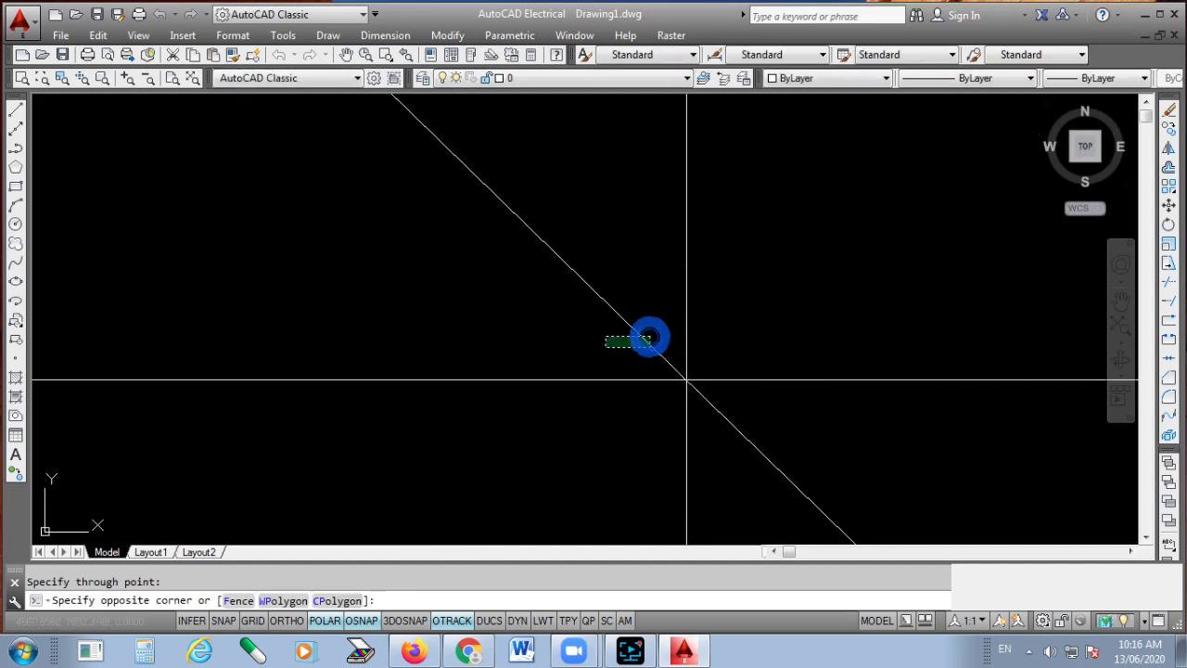
pyautogui.click(603, 344)
pyautogui.press('Delete')
# - Delete the remaining horizontal and vertical construction lines using a crossing selection around their intersection
pyautogui.scroll(-1, 539, 296)
pyautogui.scroll(-1, 636, 287)
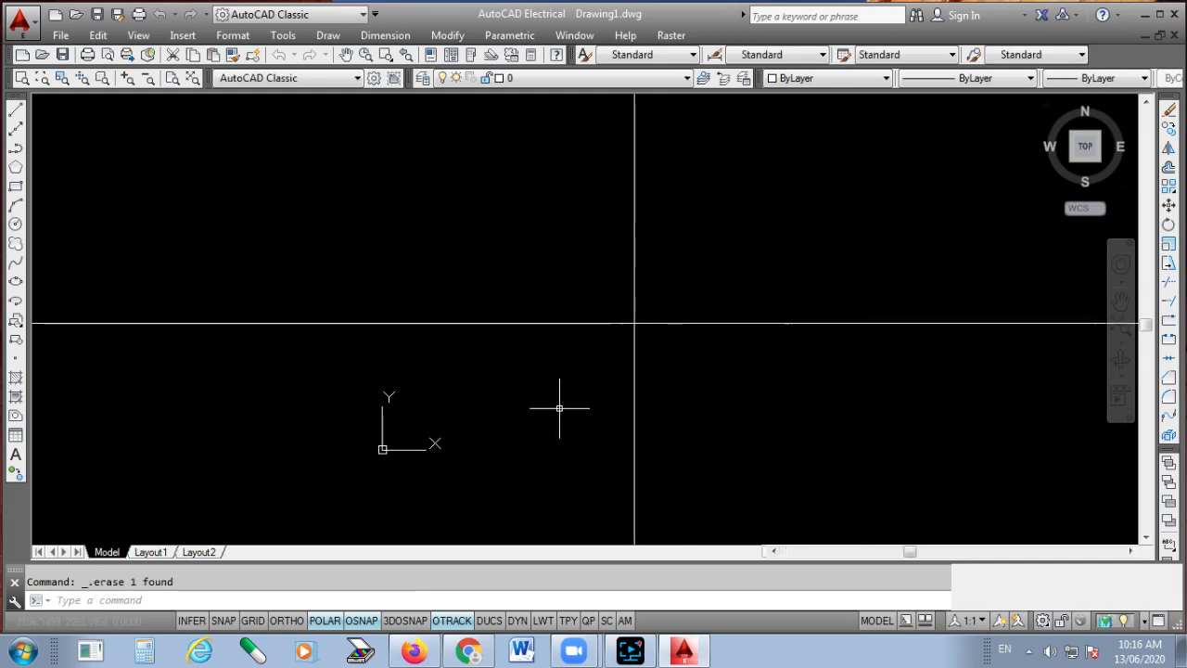
pyautogui.scroll(-2, 673, 344)
pyautogui.scroll(-1, 594, 423)
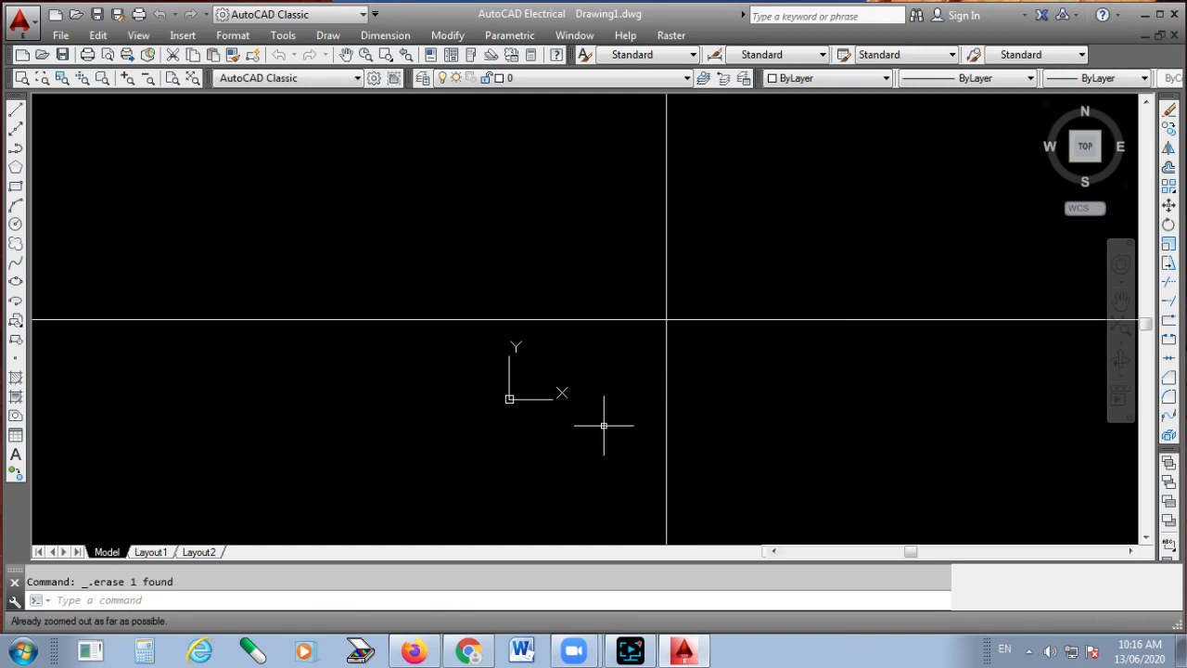
pyautogui.moveTo(707, 419); pyautogui.dragTo(491, 440, button='middle')
pyautogui.moveTo(890, 374); pyautogui.dragTo(609, 407, button='middle')
pyautogui.moveTo(792, 316); pyautogui.dragTo(767, 338, button='middle')
pyautogui.scroll(-1, 774, 286)
pyautogui.click(778, 285)
pyautogui.click(749, 298)
pyautogui.scroll(-1, 795, 273)
pyautogui.scroll(2, 691, 305)
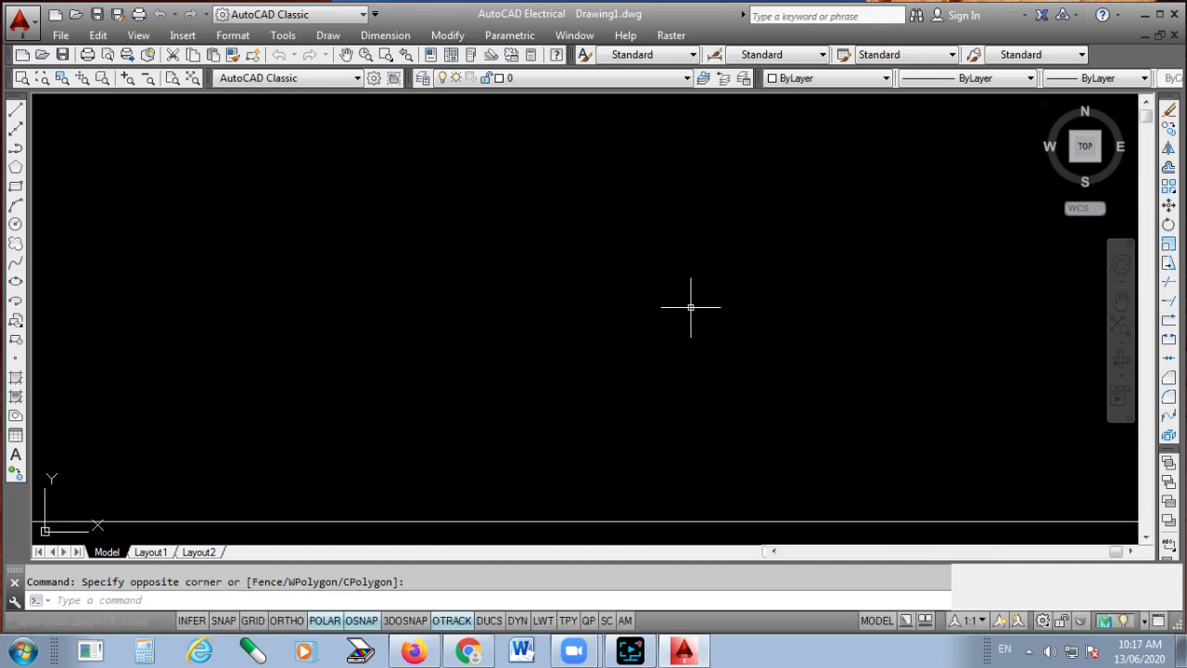
pyautogui.click(364, 316)
pyautogui.click(276, 388)
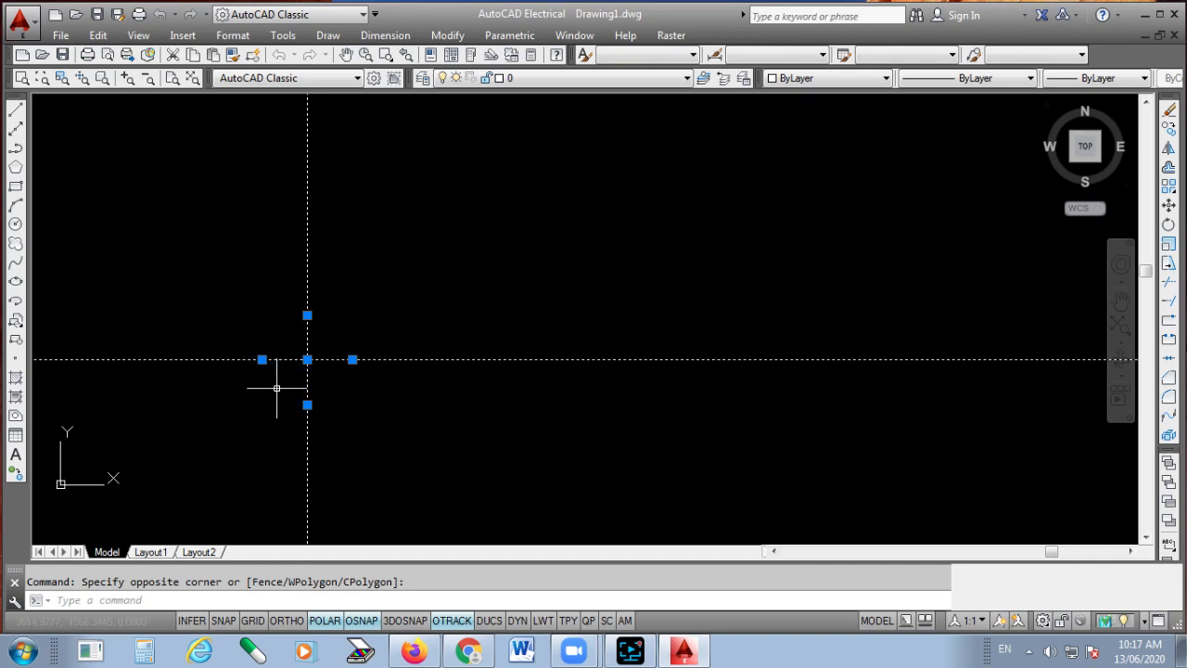
pyautogui.press('Delete')
# - Start a polyline in the empty drawing area, turn Ortho on, and draw its first segment vertically upward with a length of 100
pyautogui.moveTo(216, 423); pyautogui.dragTo(97, 409, button='middle')
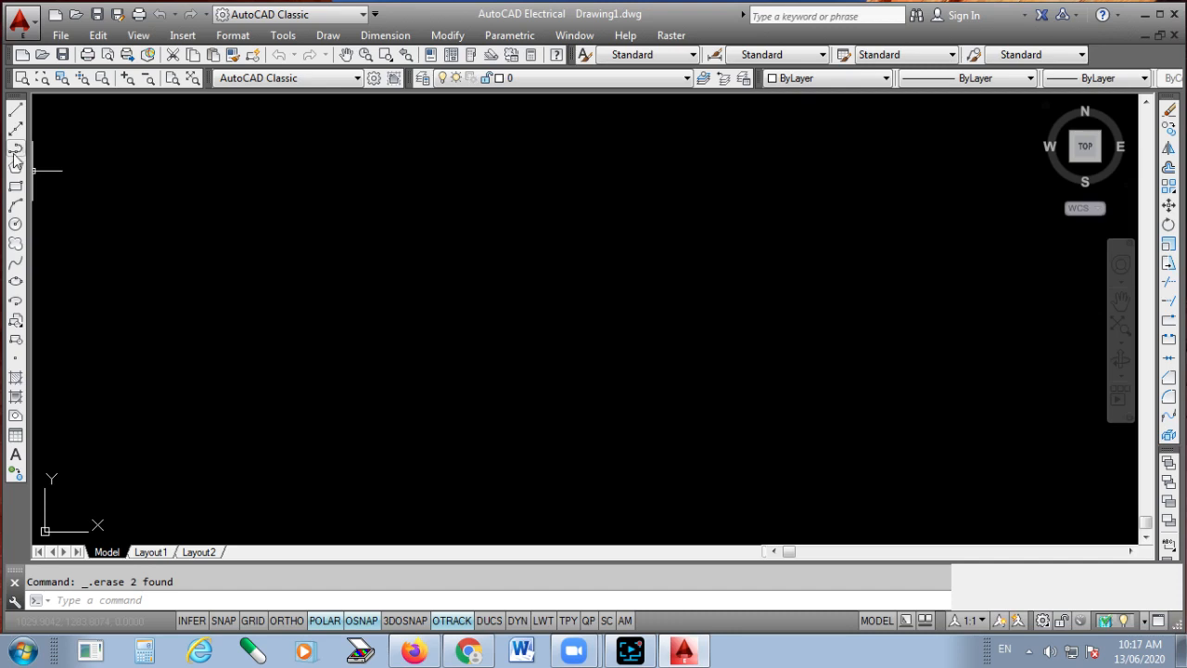
pyautogui.click(14, 153)
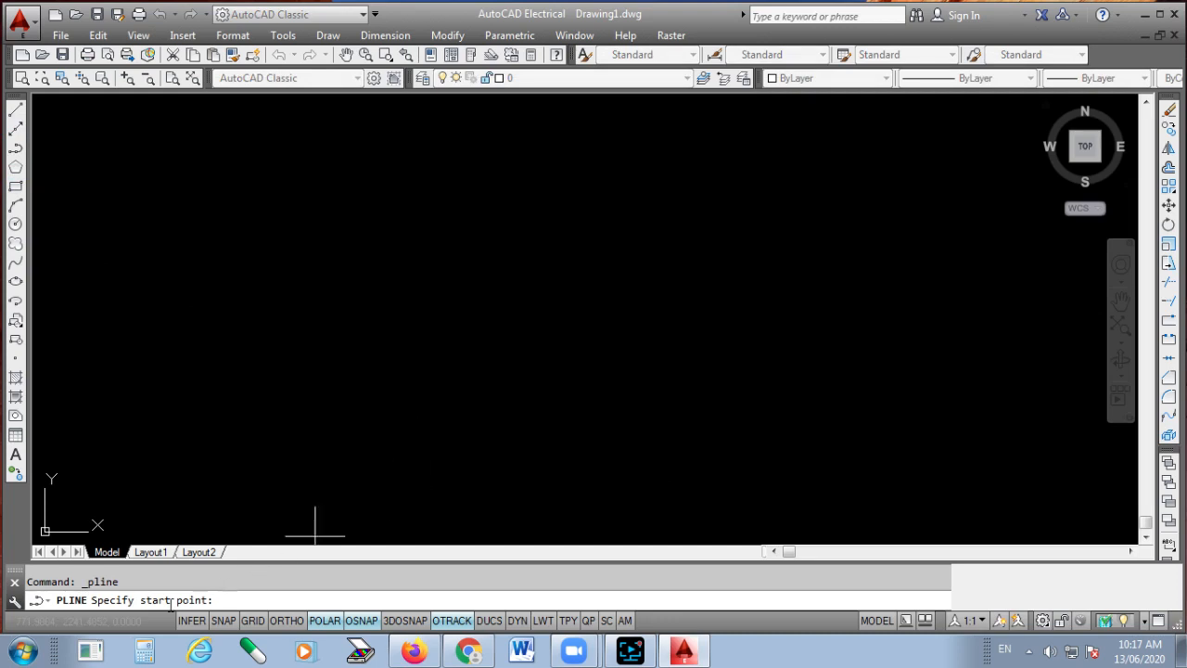
pyautogui.click(479, 455)
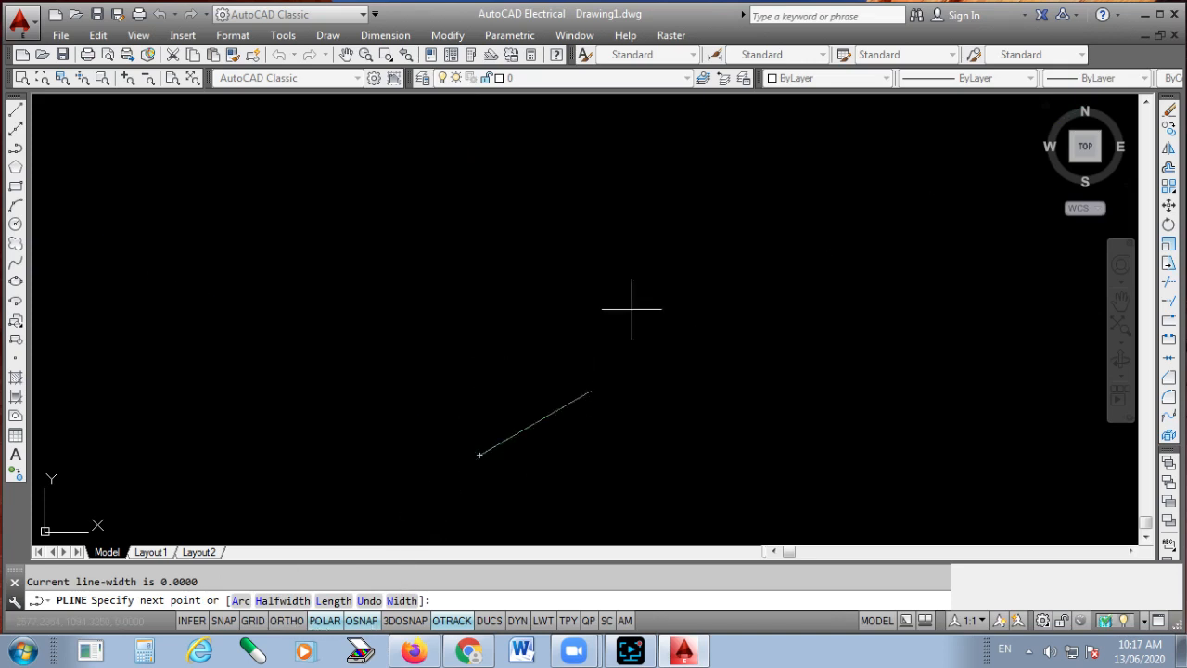
pyautogui.click(251, 623)
pyautogui.click(251, 621)
pyautogui.click(286, 620)
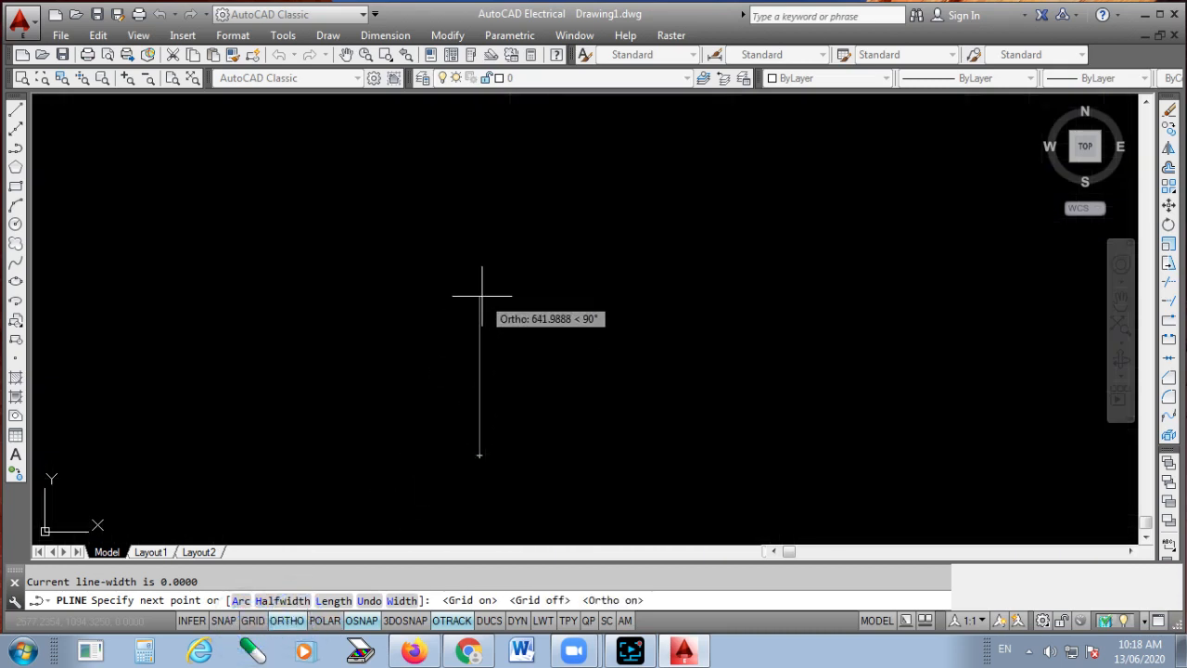
pyautogui.write('100')
pyautogui.press('Return')
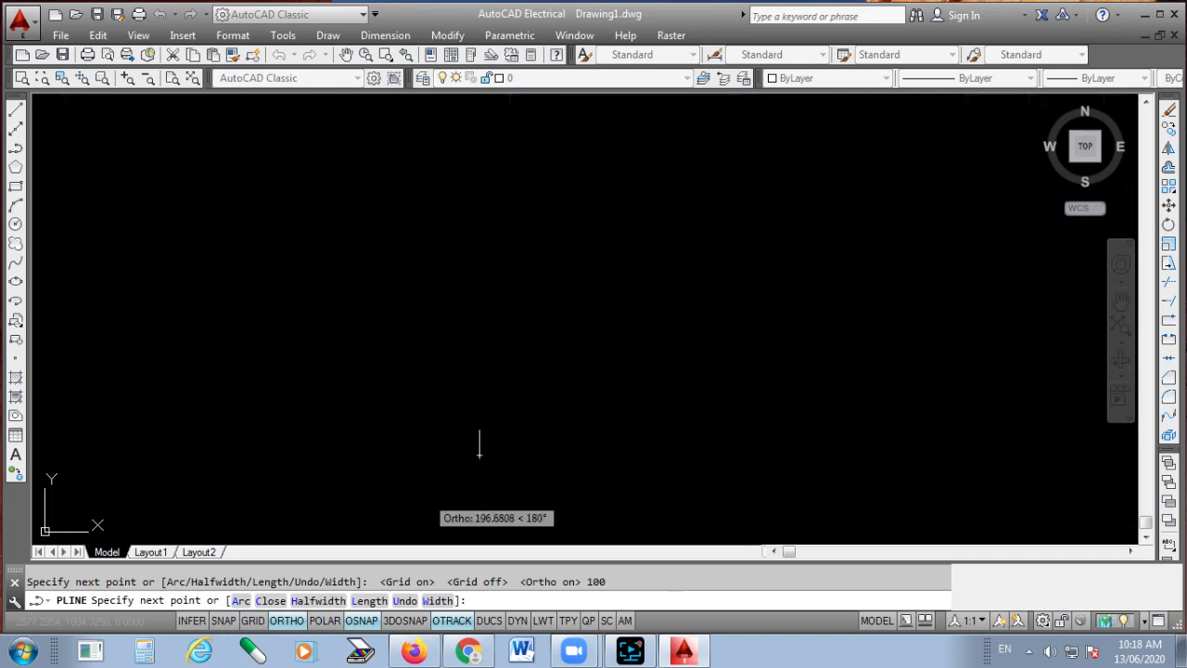
pyautogui.scroll(3, 471, 356)
pyautogui.scroll(-3, 491, 264)
pyautogui.scroll(3, 484, 389)
pyautogui.scroll(2, 521, 159)
pyautogui.scroll(-2, 547, 319)
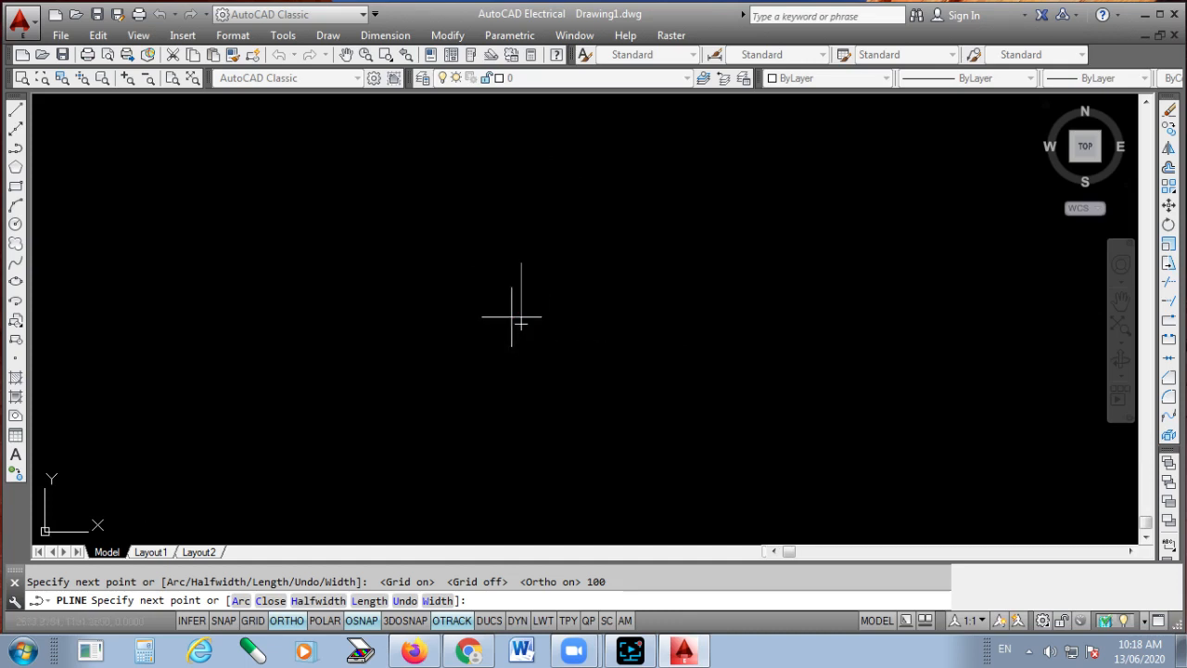
pyautogui.scroll(2, 529, 312)
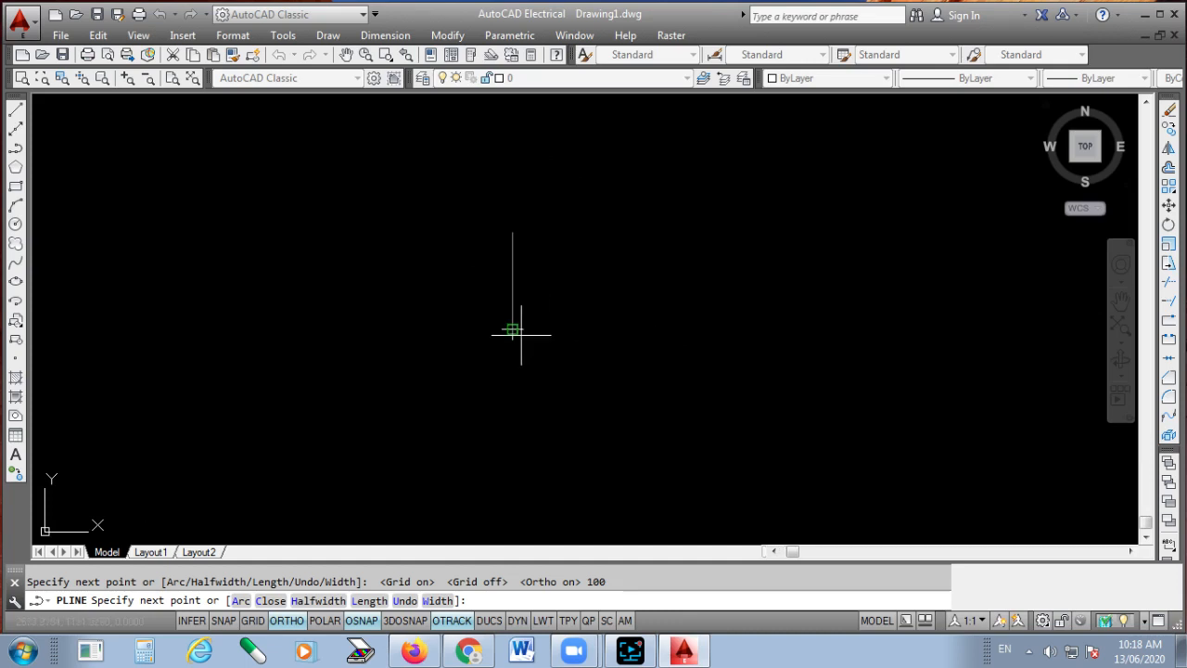
pyautogui.scroll(2, 509, 331)
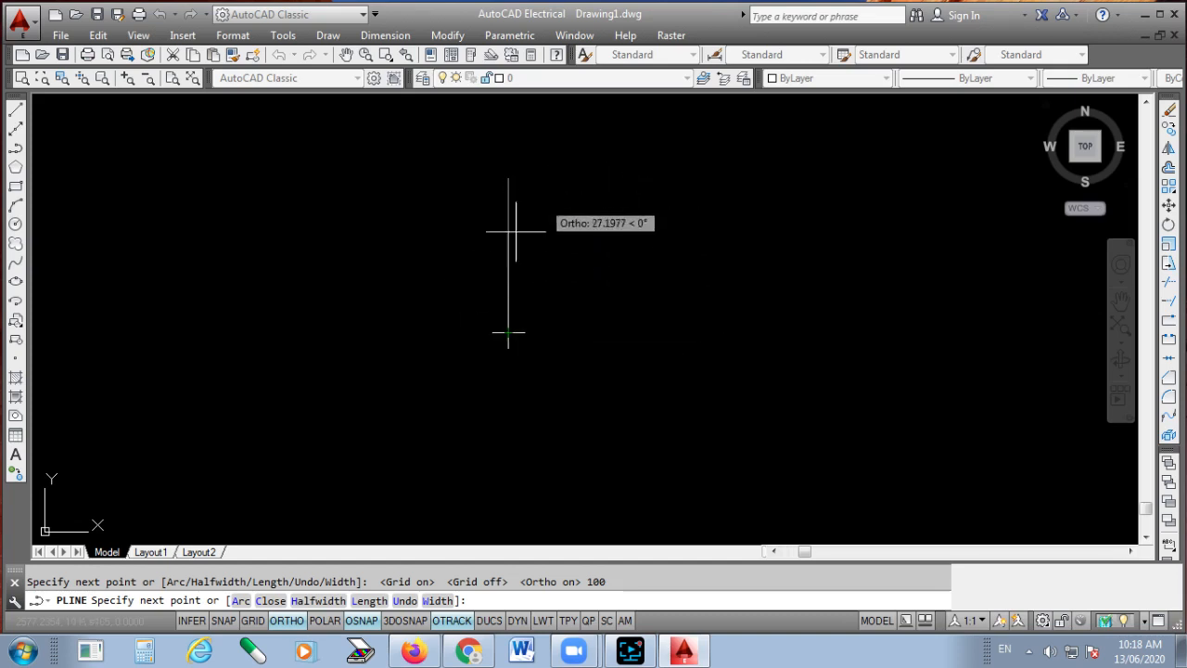
pyautogui.scroll(2, 527, 232)
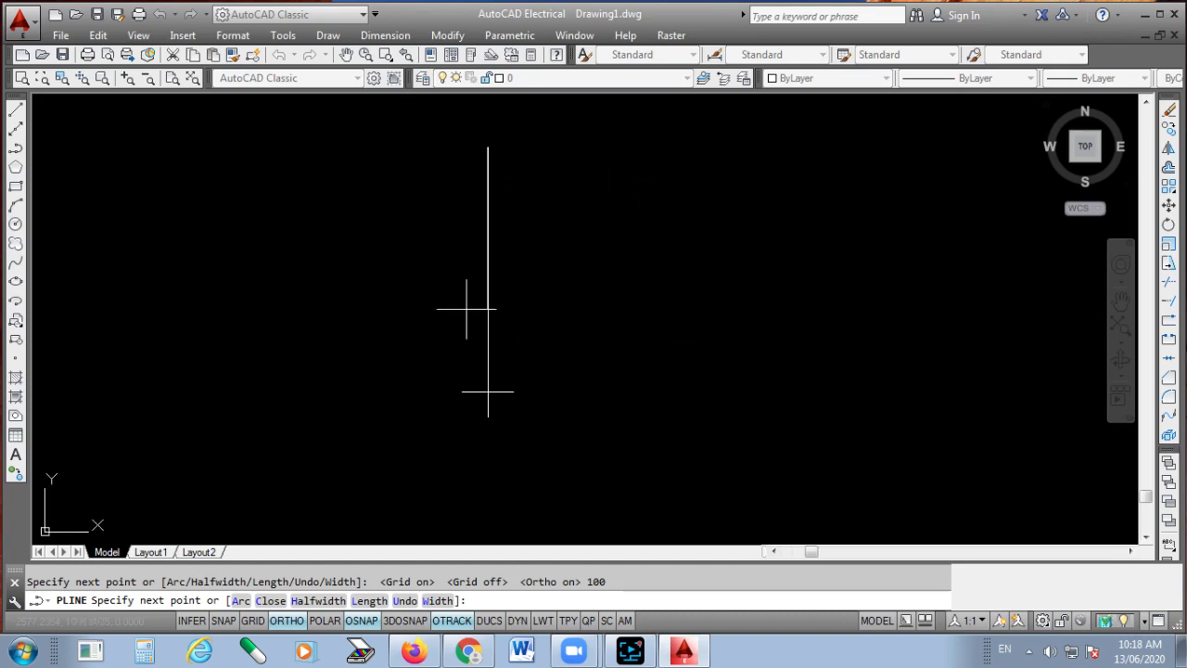
pyautogui.scroll(-1, 483, 298)
pyautogui.scroll(1, 484, 297)
pyautogui.scroll(-1, 485, 298)
pyautogui.scroll(2, 484, 298)
pyautogui.scroll(-2, 483, 298)
pyautogui.scroll(-1, 483, 298)
pyautogui.scroll(1, 487, 249)
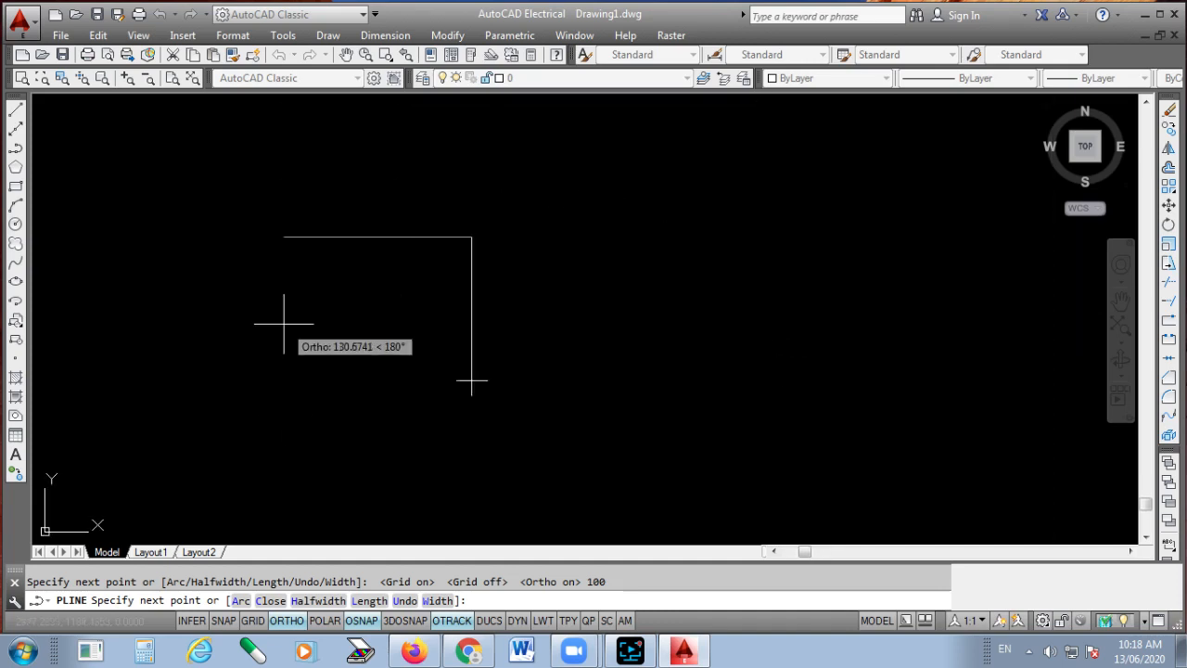
pyautogui.scroll(-2, 283, 318)
pyautogui.scroll(2, 380, 158)
pyautogui.scroll(-2, 391, 154)
pyautogui.scroll(-3, 413, 257)
pyautogui.scroll(3, 400, 405)
pyautogui.scroll(-3, 401, 406)
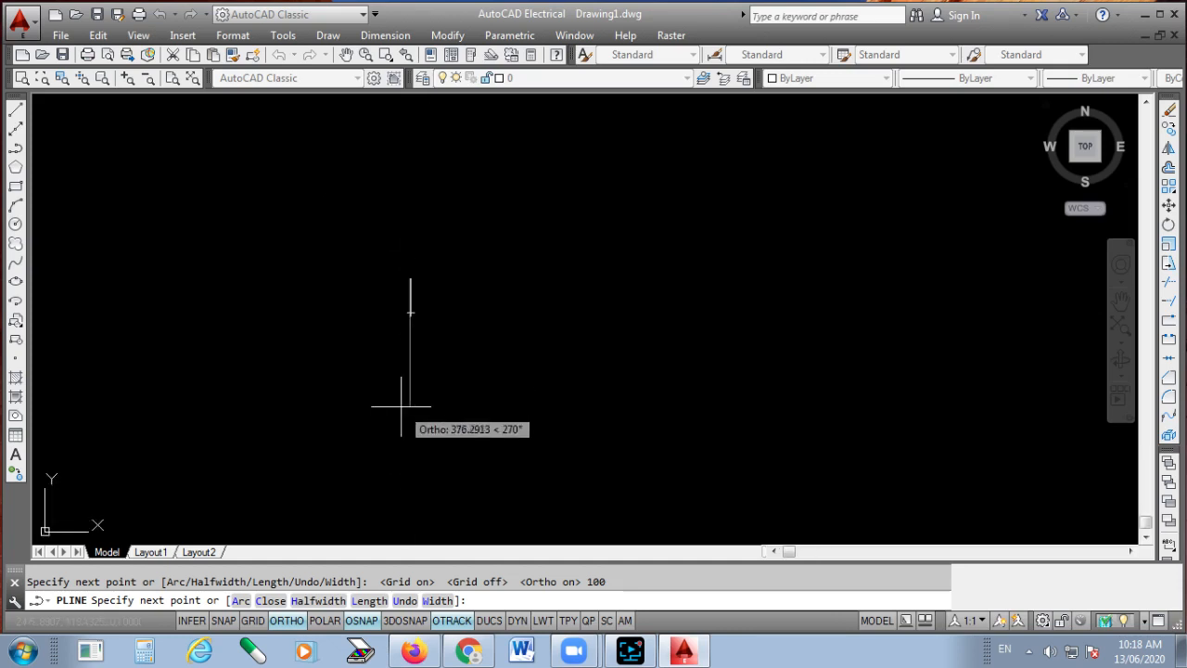
# - Complete the polyline as an open stepped outline with ten more alternating horizontal and vertical segments, and check that it selects as one object
pyautogui.scroll(4, 379, 329)
pyautogui.scroll(2, 433, 183)
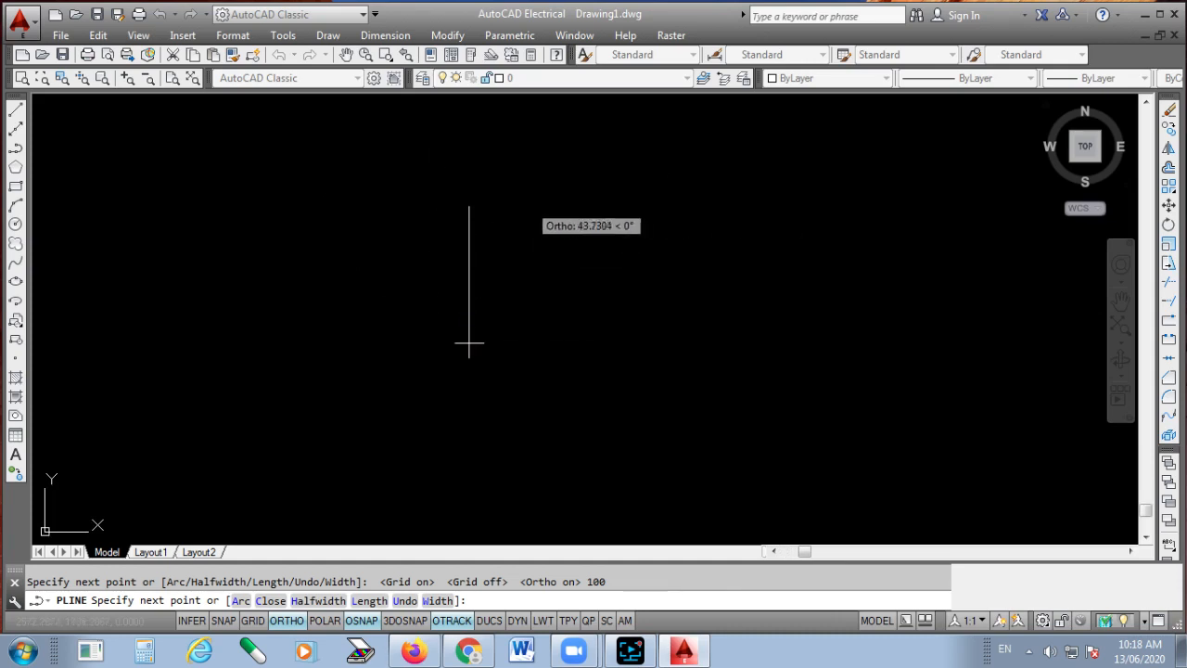
pyautogui.click(631, 204)
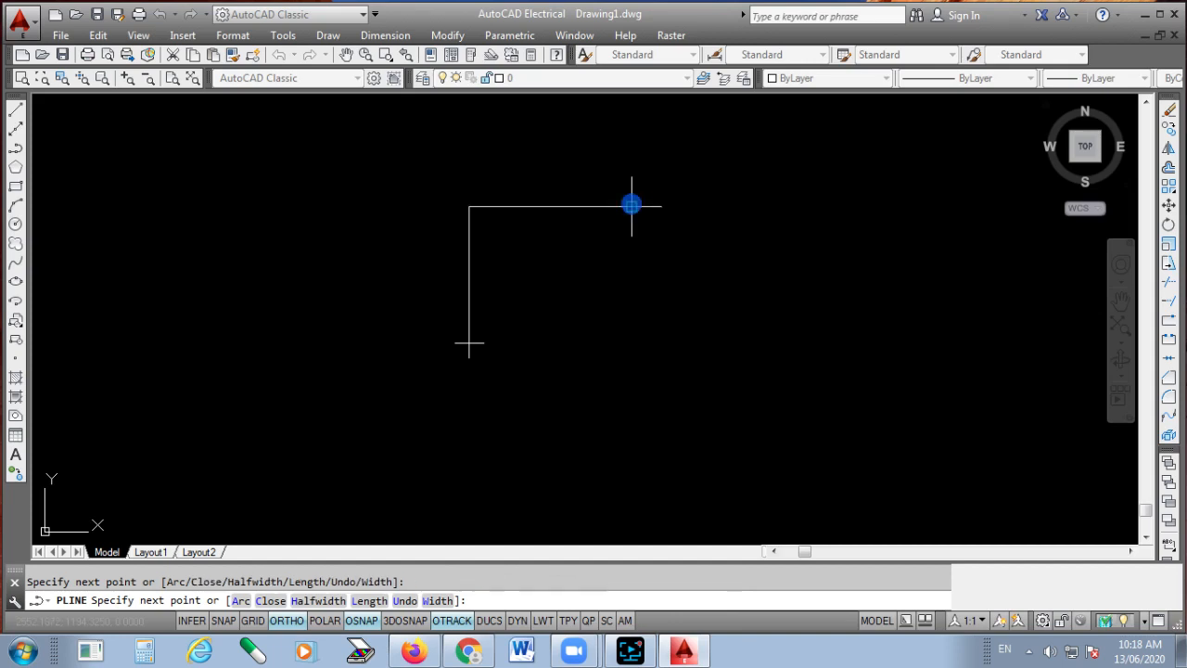
pyautogui.click(631, 304)
pyautogui.click(723, 310)
pyautogui.click(734, 231)
pyautogui.click(855, 230)
pyautogui.click(880, 474)
pyautogui.click(700, 471)
pyautogui.click(700, 393)
pyautogui.click(602, 396)
pyautogui.click(602, 459)
pyautogui.press('Return')
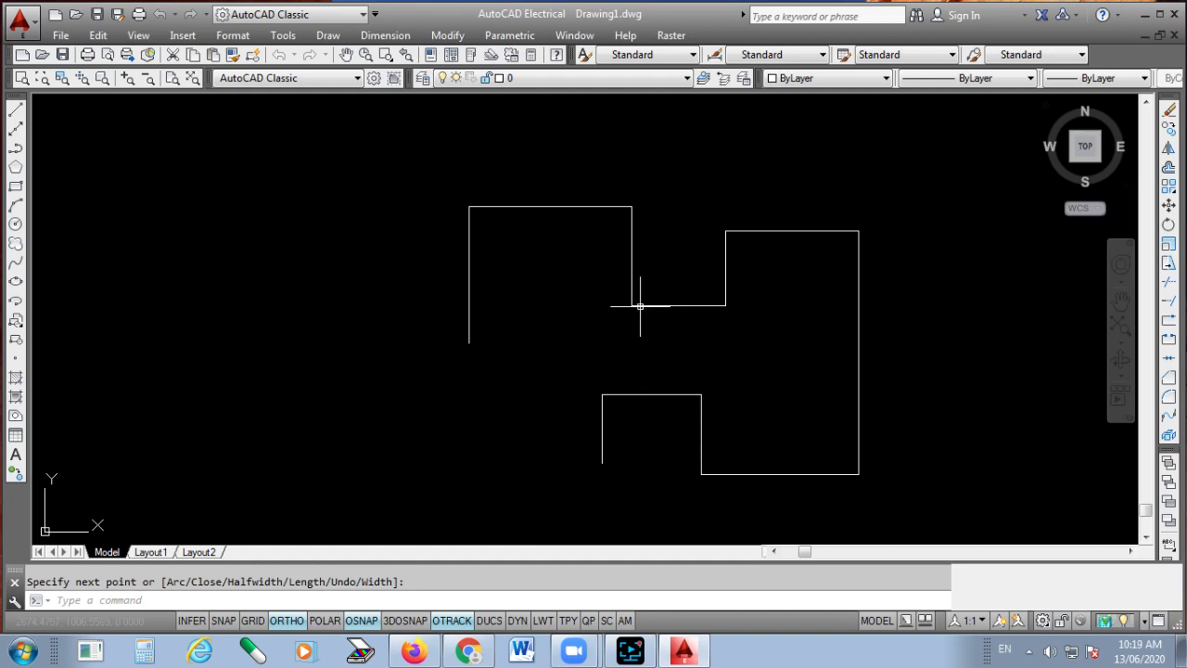
pyautogui.hotkey('ctrl', 'a')
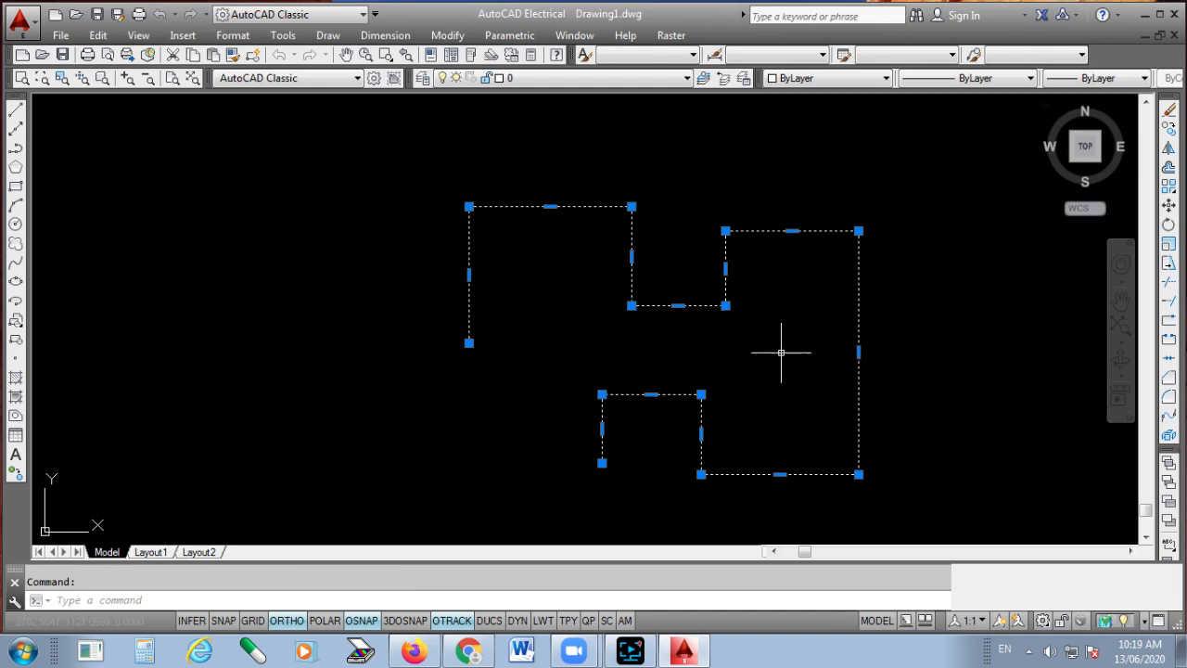
pyautogui.press('Escape')
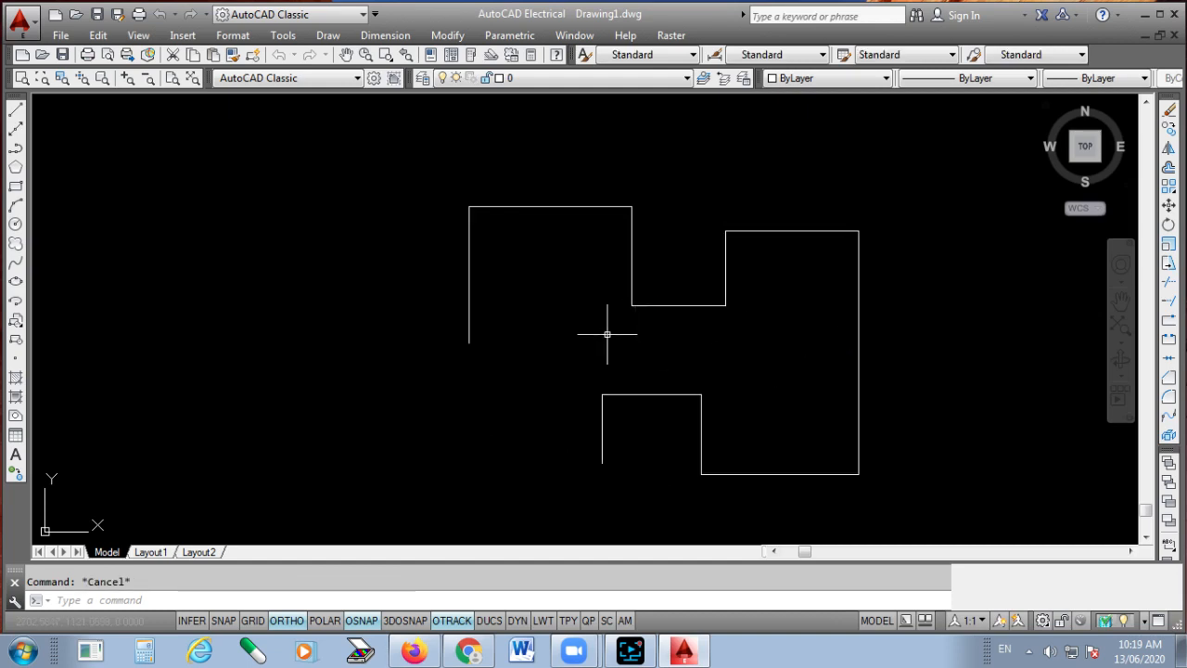
# - Draw a smaller copy of the stepped outline beside the polyline from eleven connected horizontal and vertical segments with the Line command
pyautogui.click(15, 111)
pyautogui.click(77, 358)
pyautogui.click(84, 248)
pyautogui.click(167, 248)
pyautogui.click(165, 312)
pyautogui.click(230, 312)
pyautogui.click(230, 253)
pyautogui.click(281, 253)
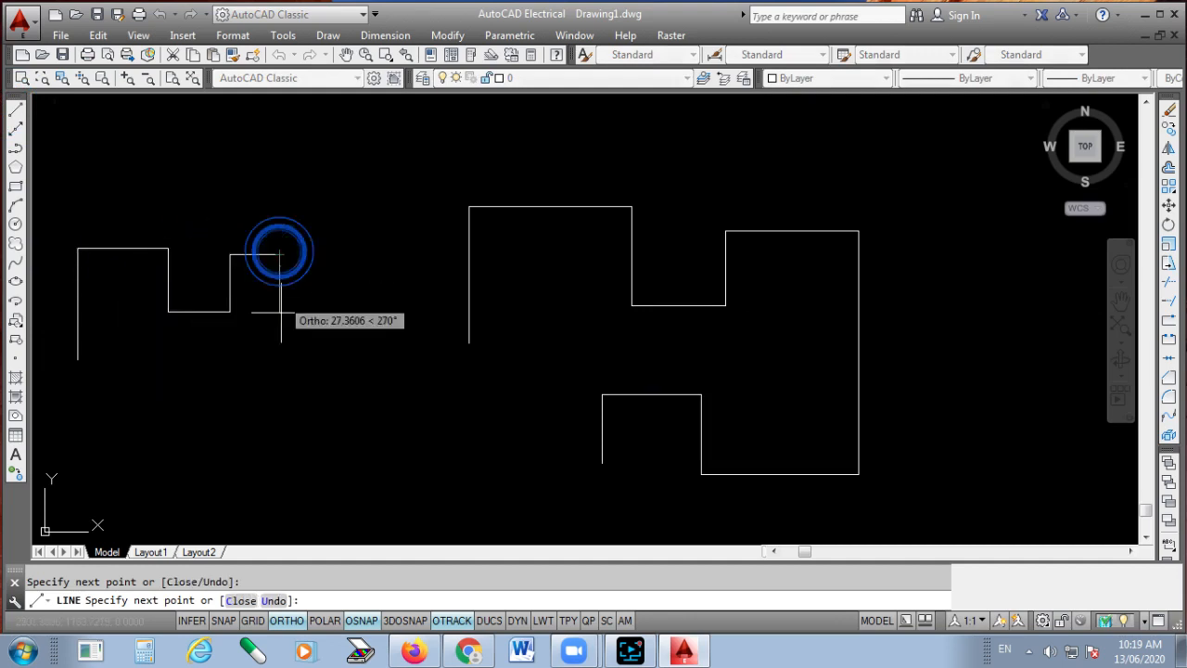
pyautogui.click(279, 387)
pyautogui.click(194, 387)
pyautogui.click(195, 345)
pyautogui.click(154, 344)
pyautogui.click(154, 399)
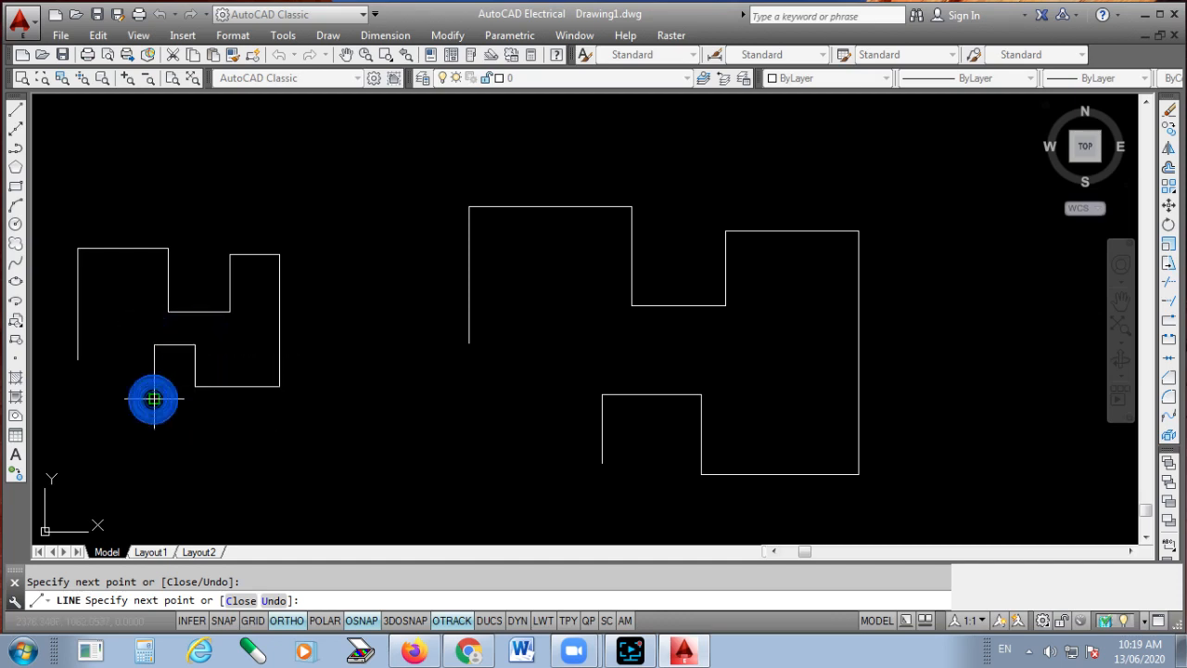
pyautogui.press('Escape')
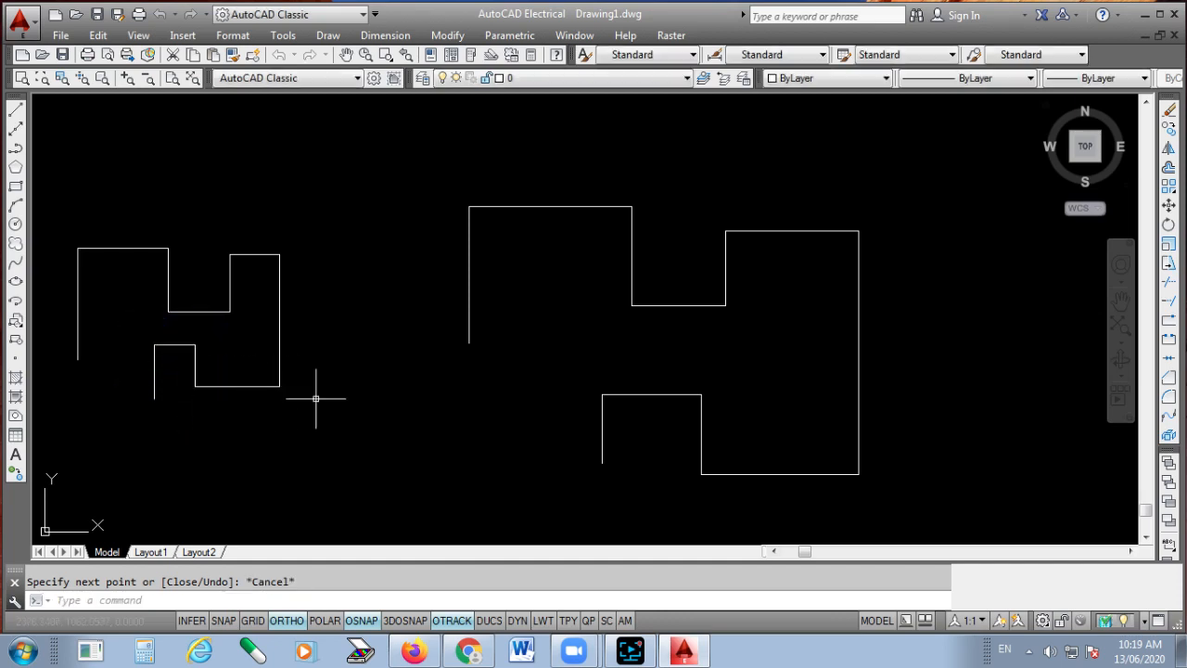
# - Erase the smaller outline's leftmost vertical line and its upper-left horizontal line one at a time
pyautogui.click(76, 352)
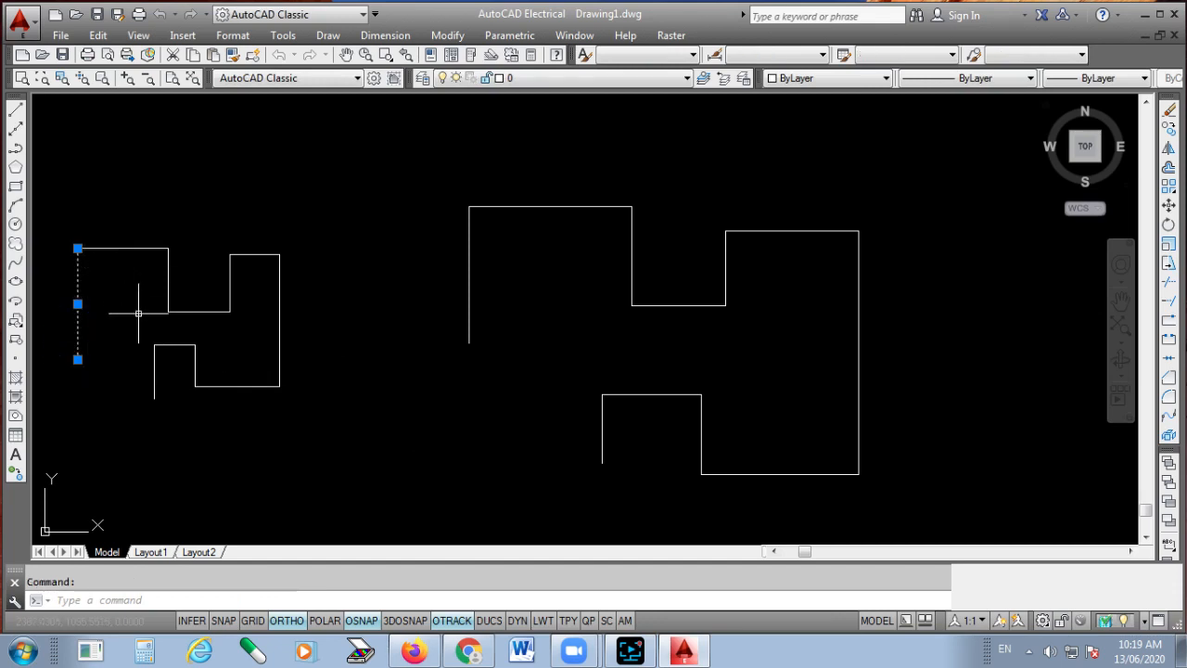
pyautogui.press('Delete')
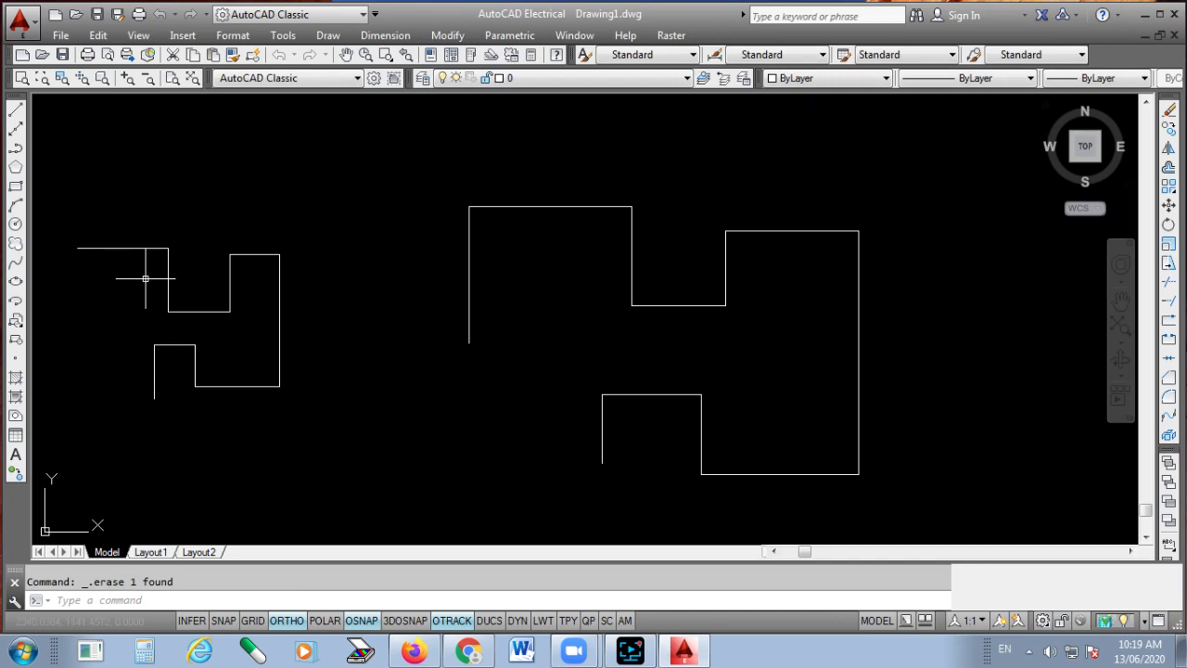
pyautogui.click(137, 248)
pyautogui.press('Delete')
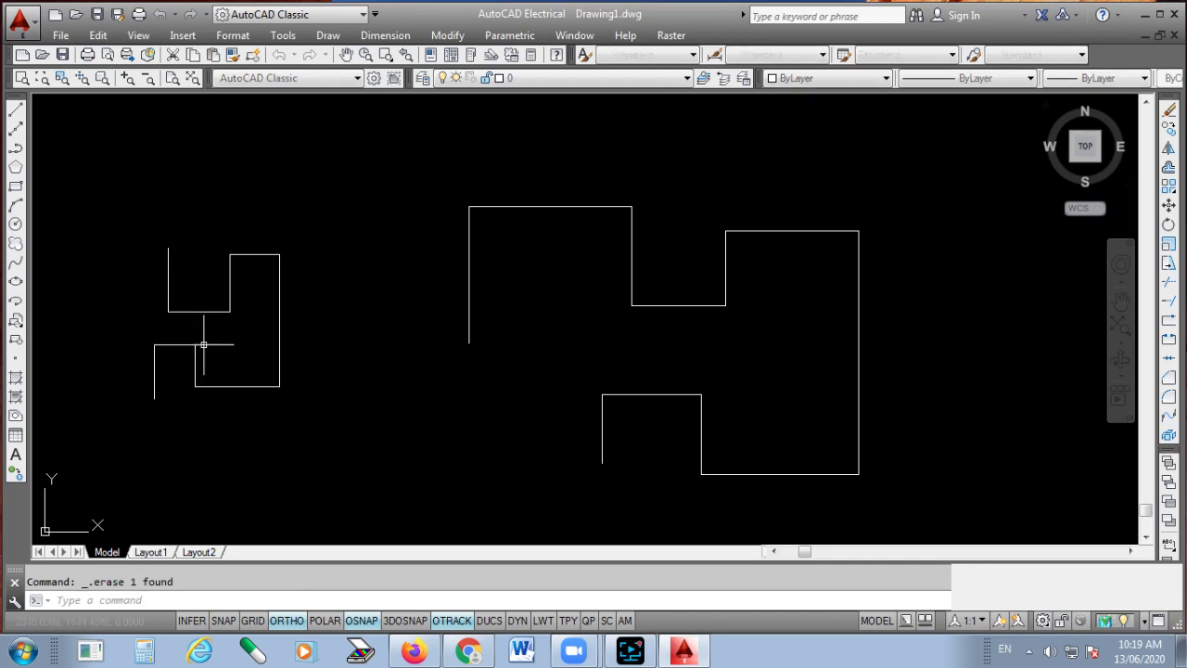
# - Erase the smaller outline's remaining horizontal lines and its rightmost vertical line, leaving only the four short vertical lines
pyautogui.click(204, 313)
pyautogui.click(199, 330)
pyautogui.press('Delete')
pyautogui.click(247, 242)
pyautogui.click(245, 273)
pyautogui.press('Delete')
pyautogui.click(316, 321)
pyautogui.click(244, 356)
pyautogui.press('Delete')
pyautogui.click(217, 375)
pyautogui.press('Escape')
pyautogui.click(176, 344)
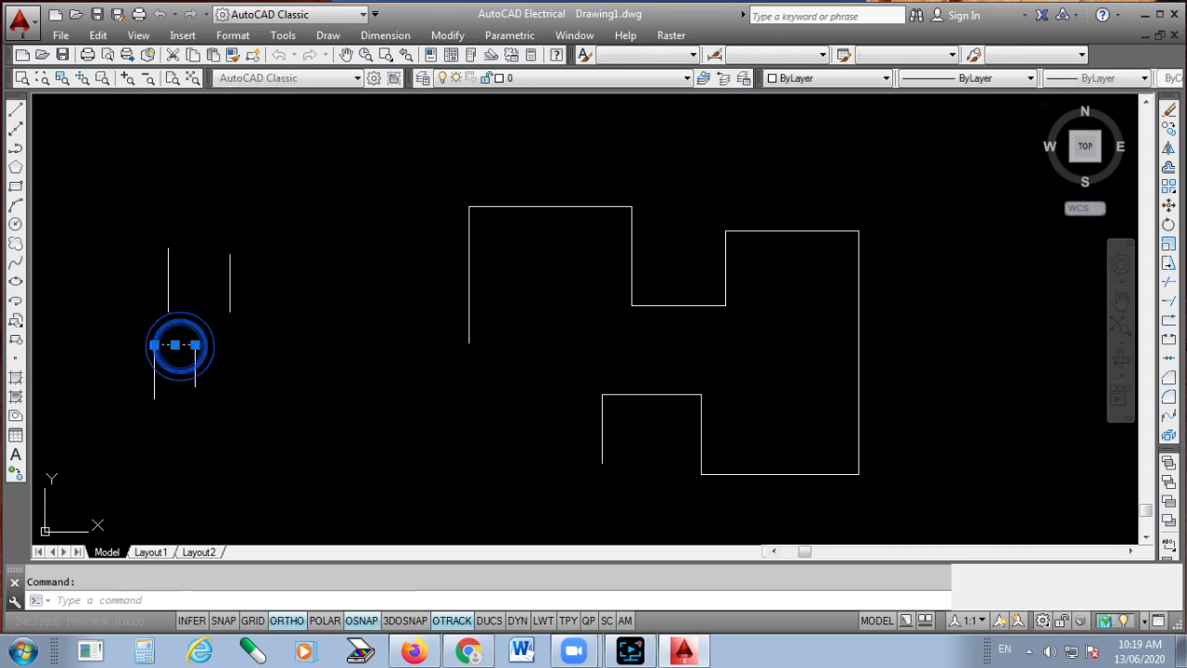
# - Erase the whole polyline as a single object and the four leftover vertical lines with a crossing selection
pyautogui.click(505, 206)
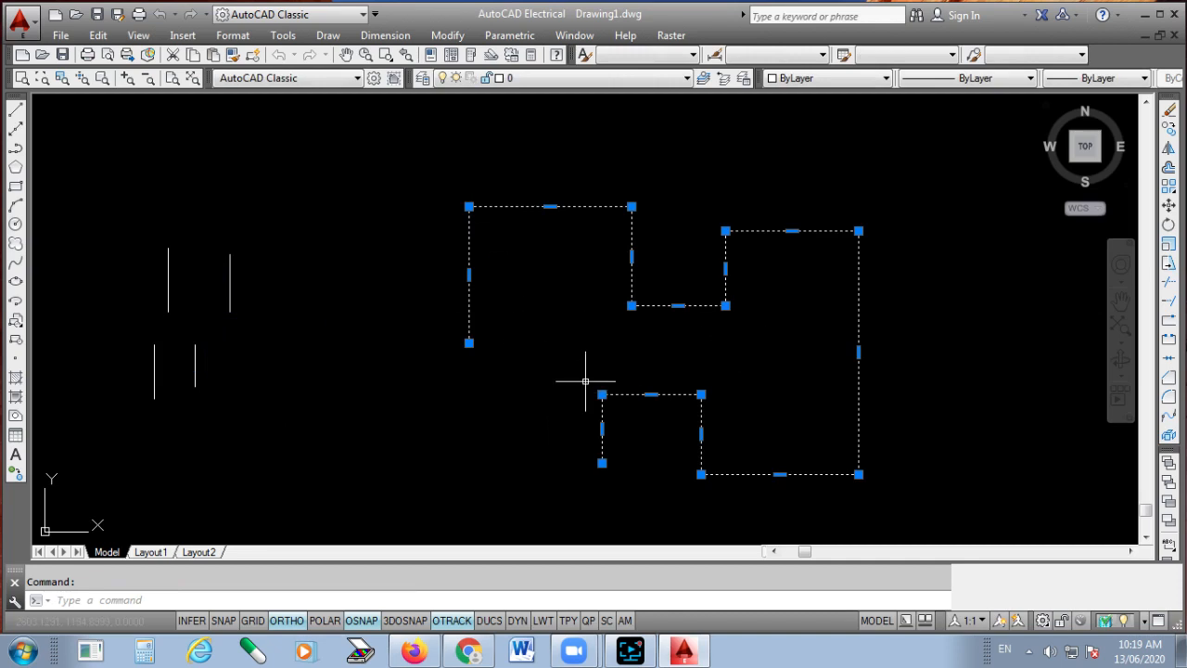
pyautogui.press('Delete')
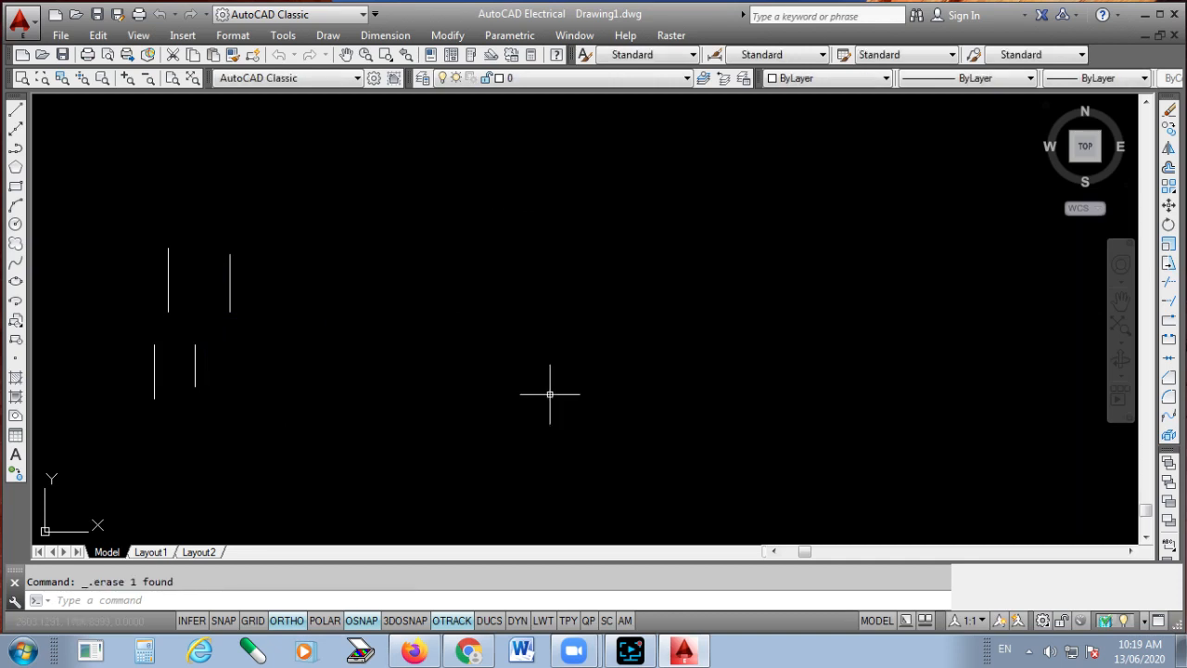
pyautogui.click(363, 183)
pyautogui.click(141, 399)
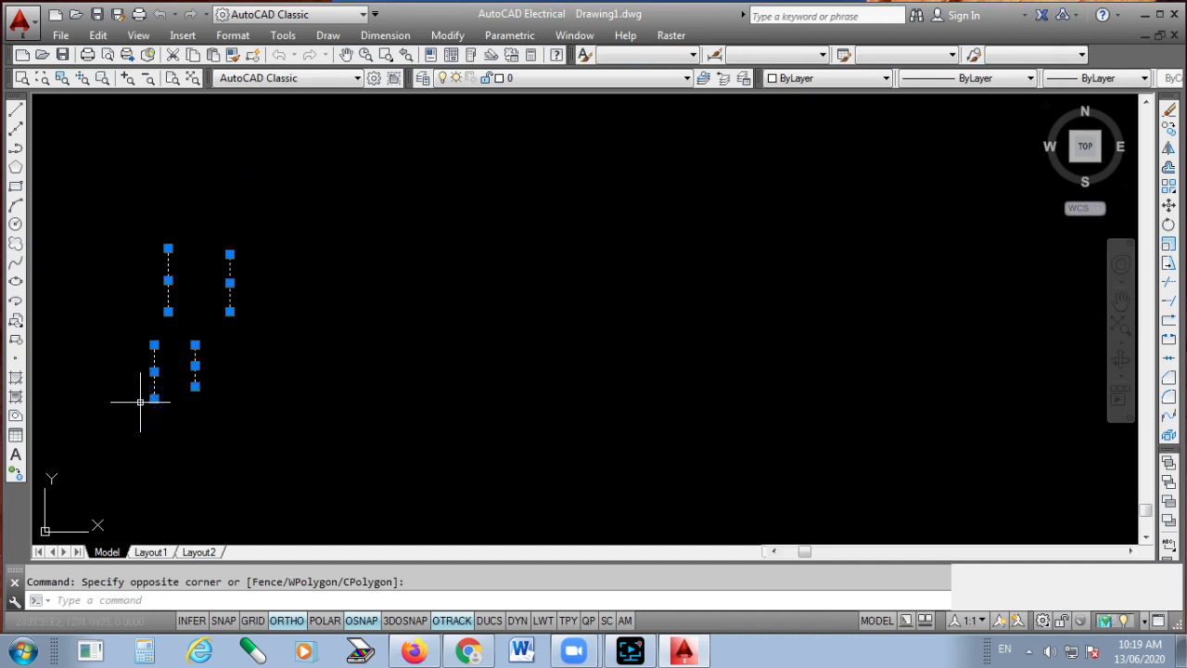
pyautogui.press('Delete')
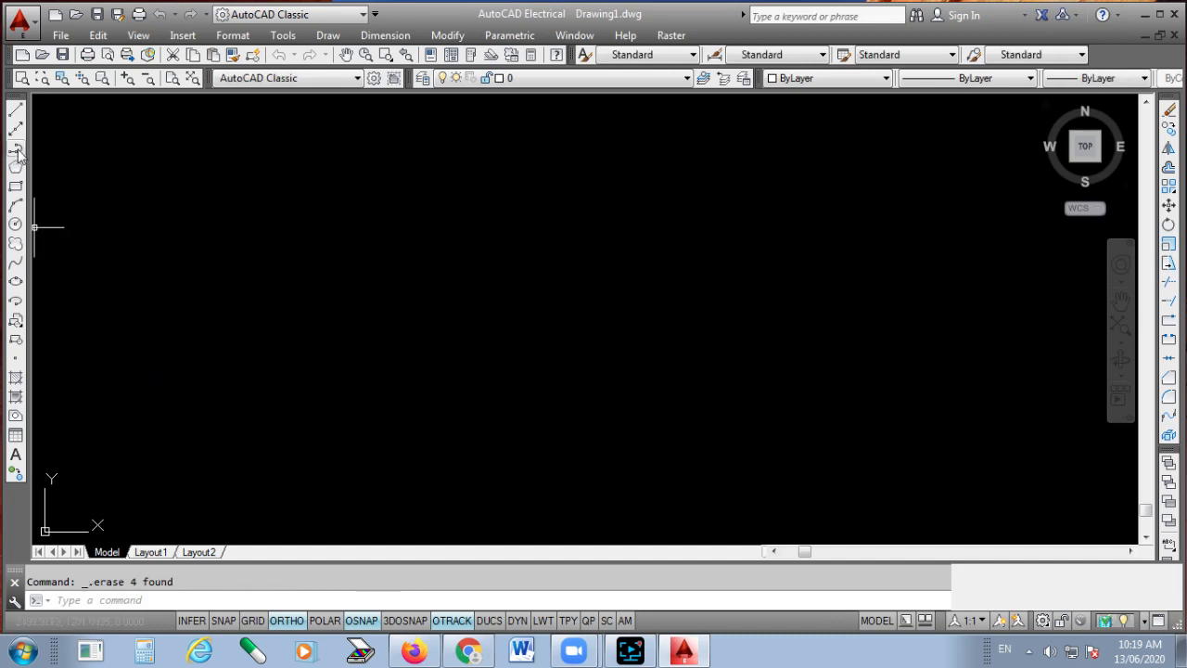
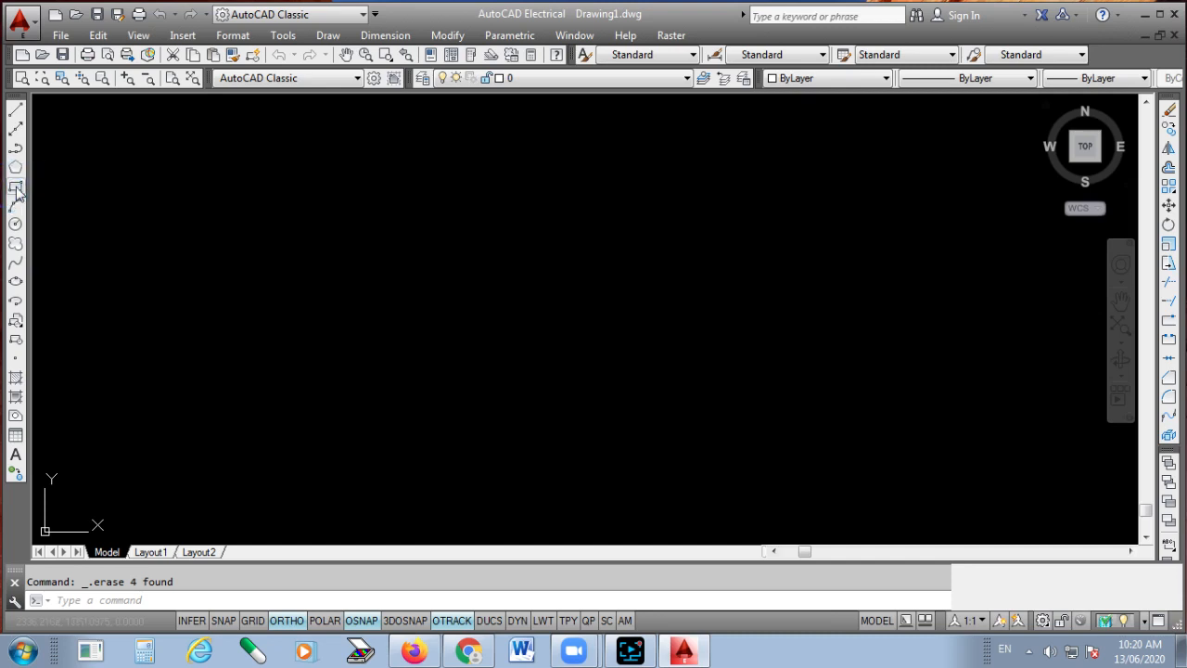
# - Draw a rectangle with the Dimensions option, length 100 and width 50, and place it in the drawing area
pyautogui.click(15, 188)
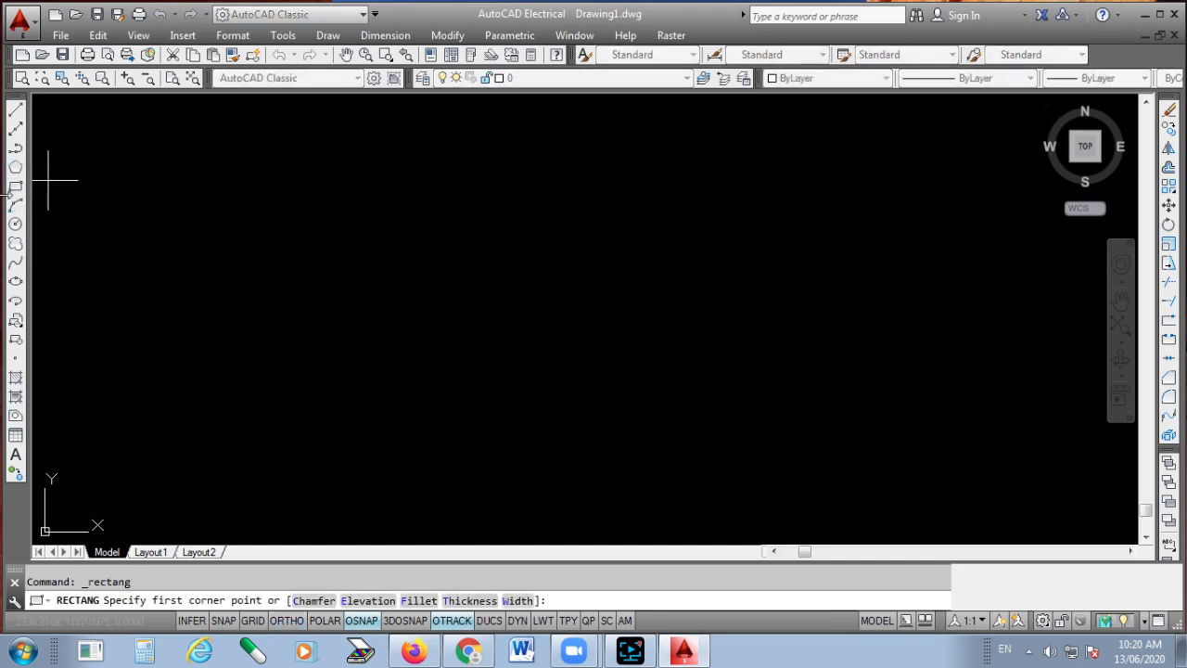
pyautogui.click(329, 36)
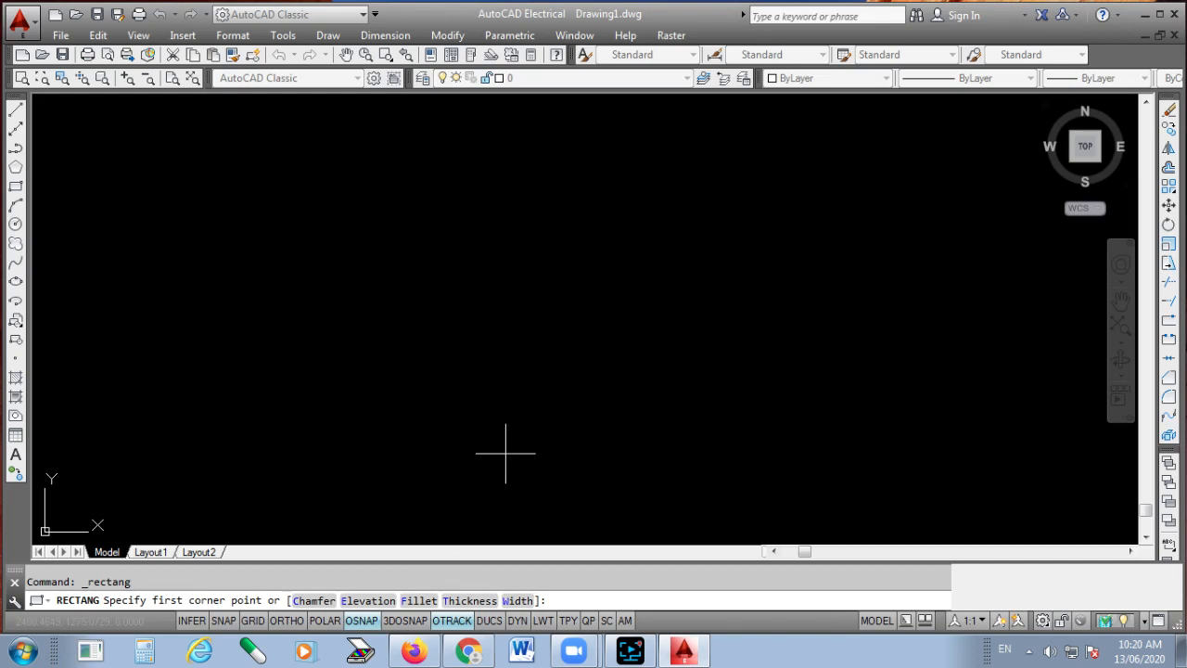
pyautogui.click(308, 467)
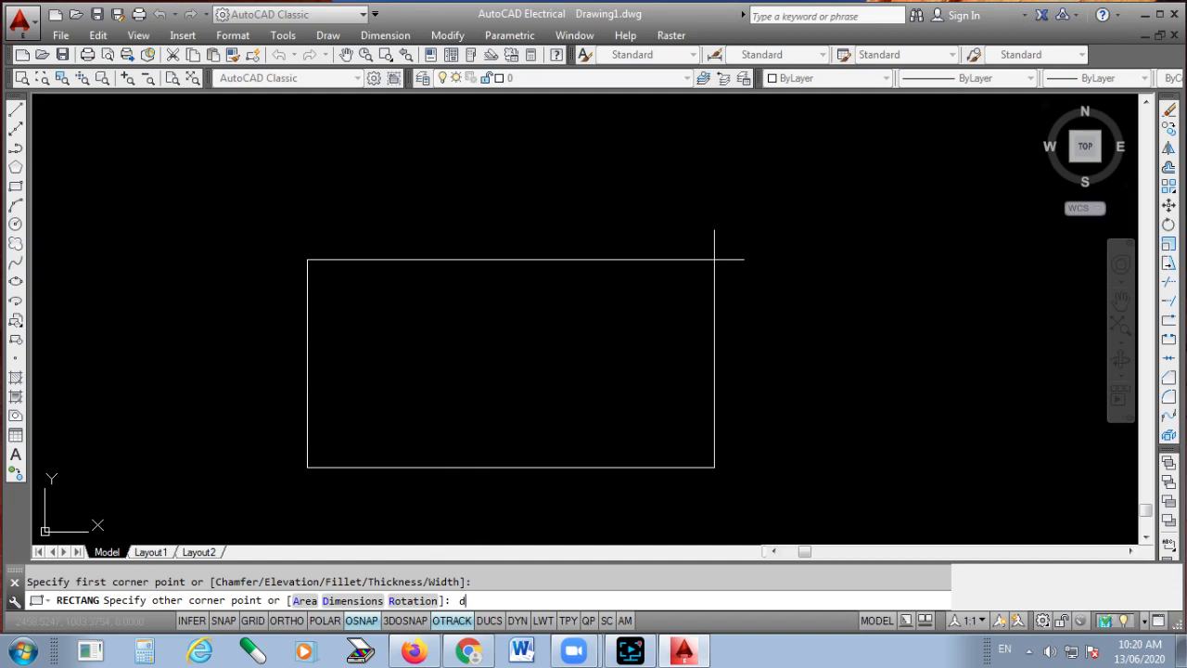
pyautogui.press('Return')
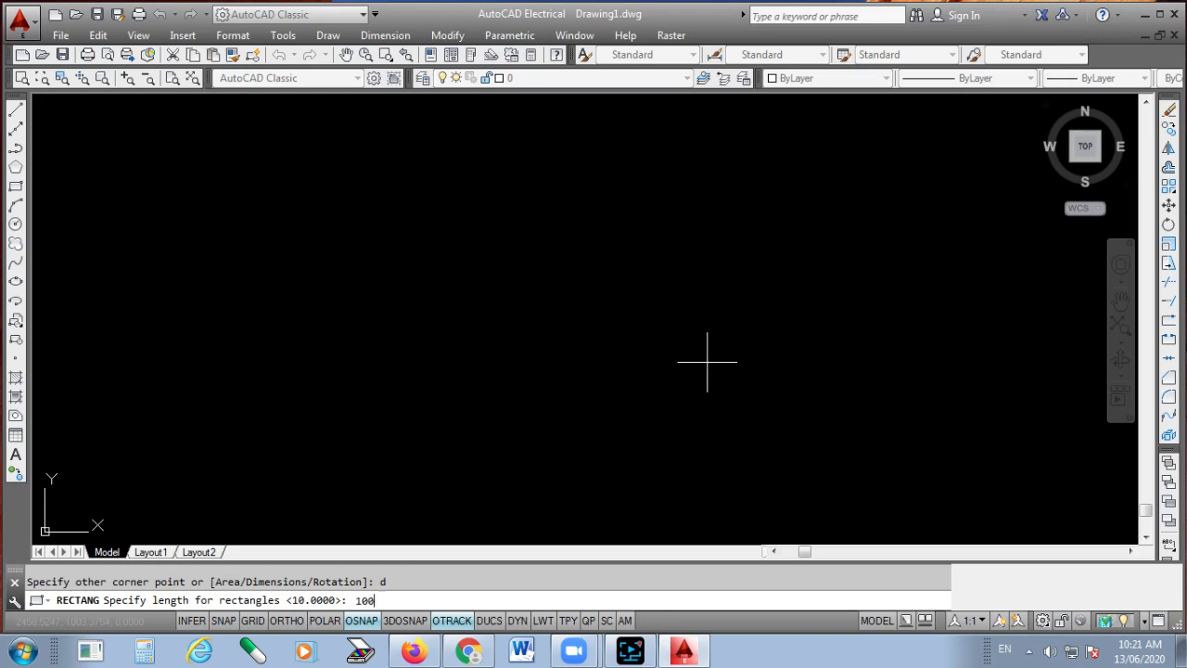
pyautogui.press('Return')
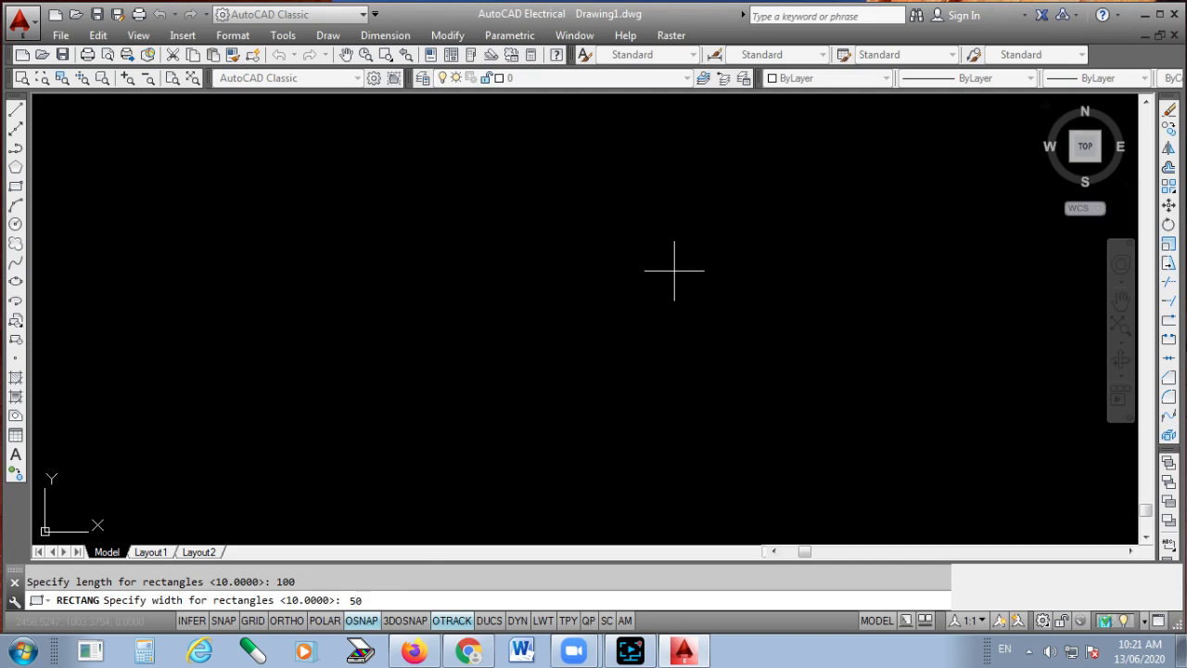
pyautogui.press('Return')
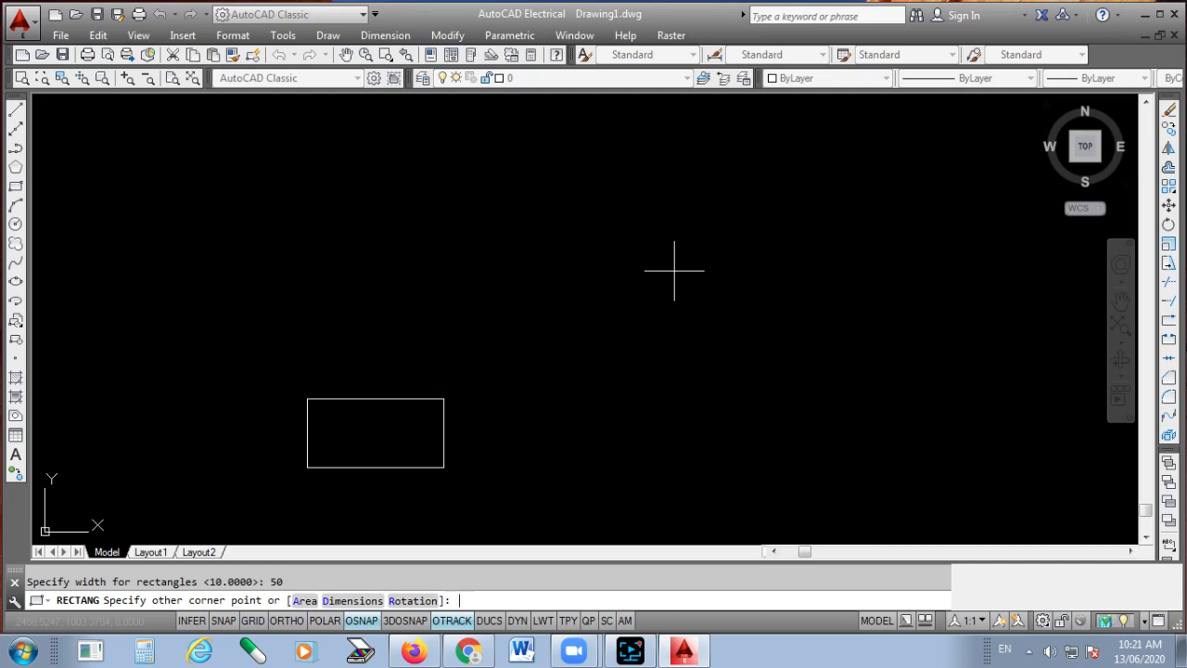
pyautogui.scroll(-2, 683, 257)
pyautogui.scroll(2, 418, 401)
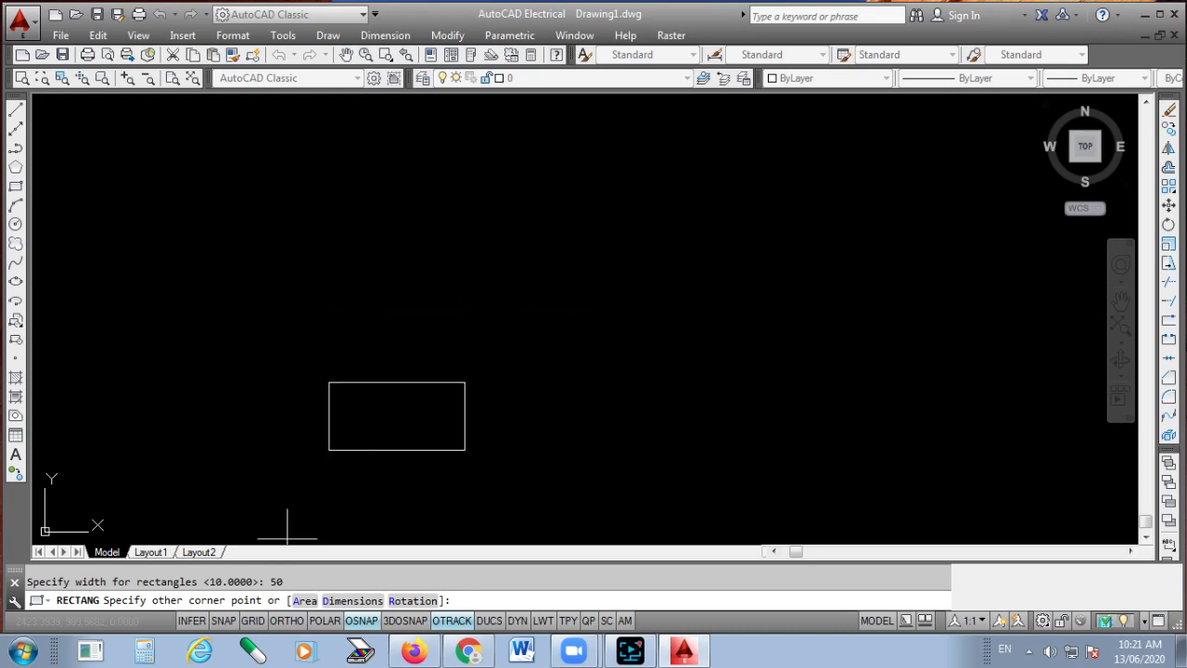
pyautogui.click(561, 260)
pyautogui.press('F8')
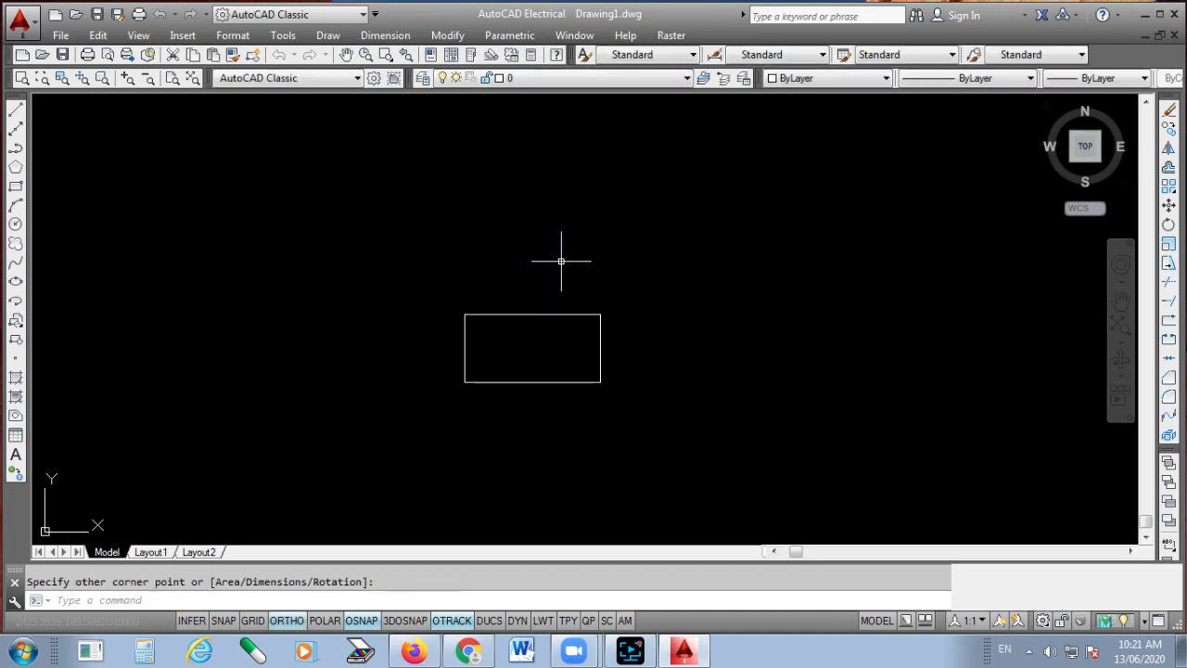
# - Start dimensioning the rectangle
pyautogui.scroll(4, 536, 385)
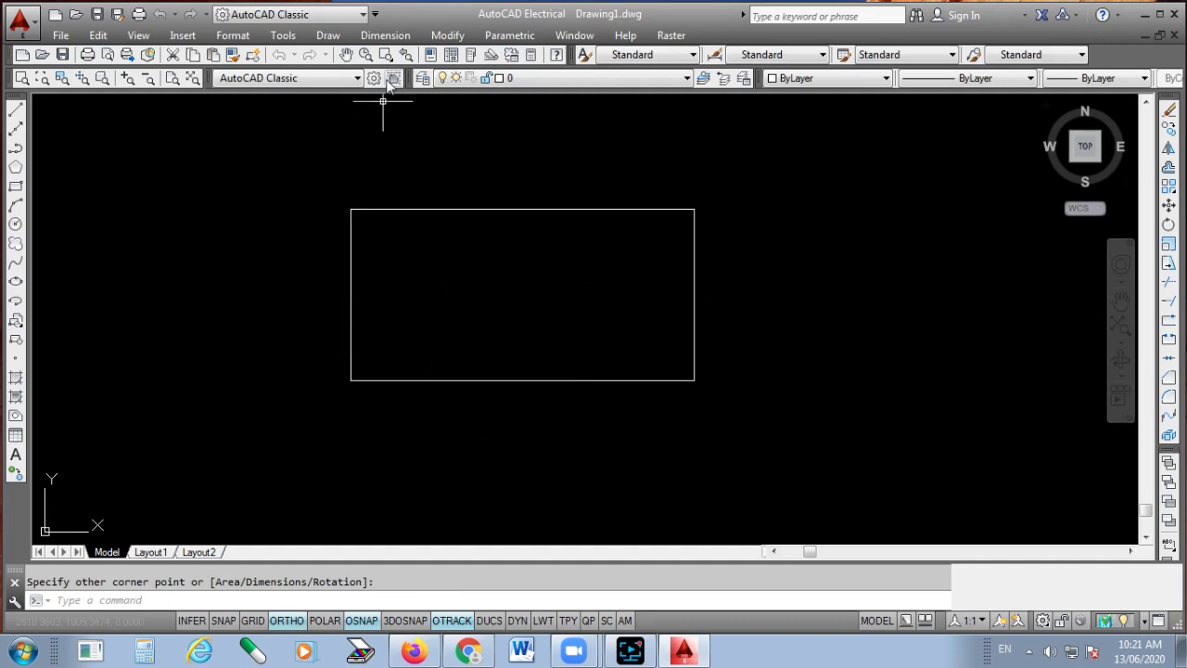
pyautogui.click(387, 39)
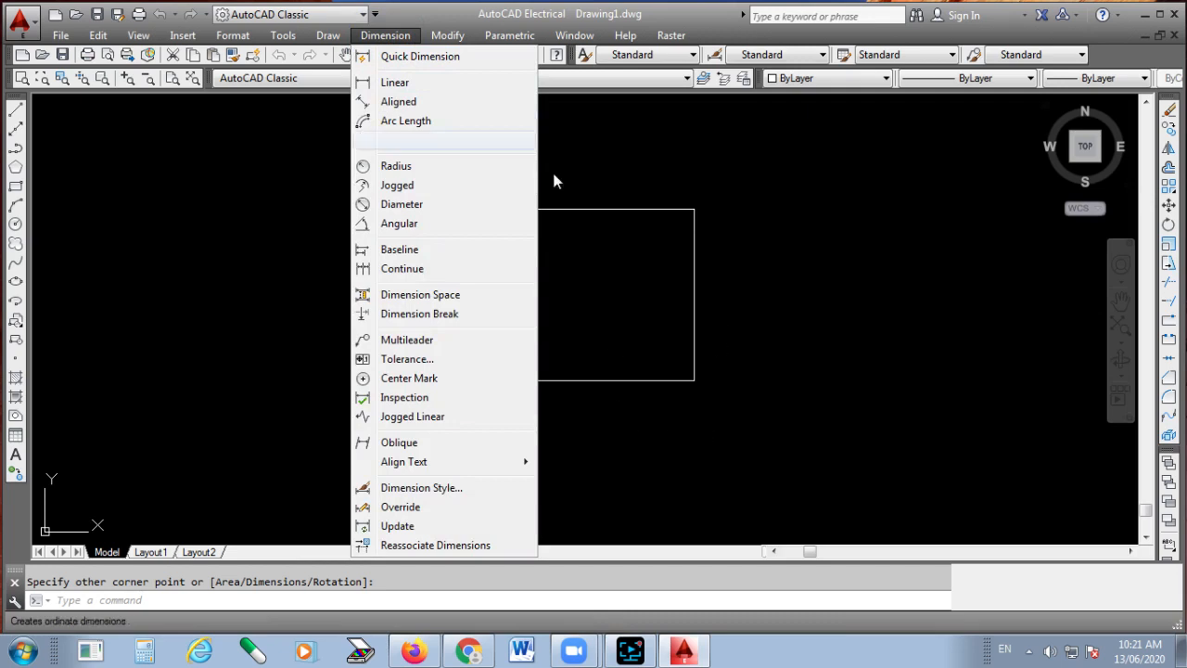
# - Add a horizontal linear dimension above the rectangle's top edge, measured between its two upper corners
pyautogui.click(397, 82)
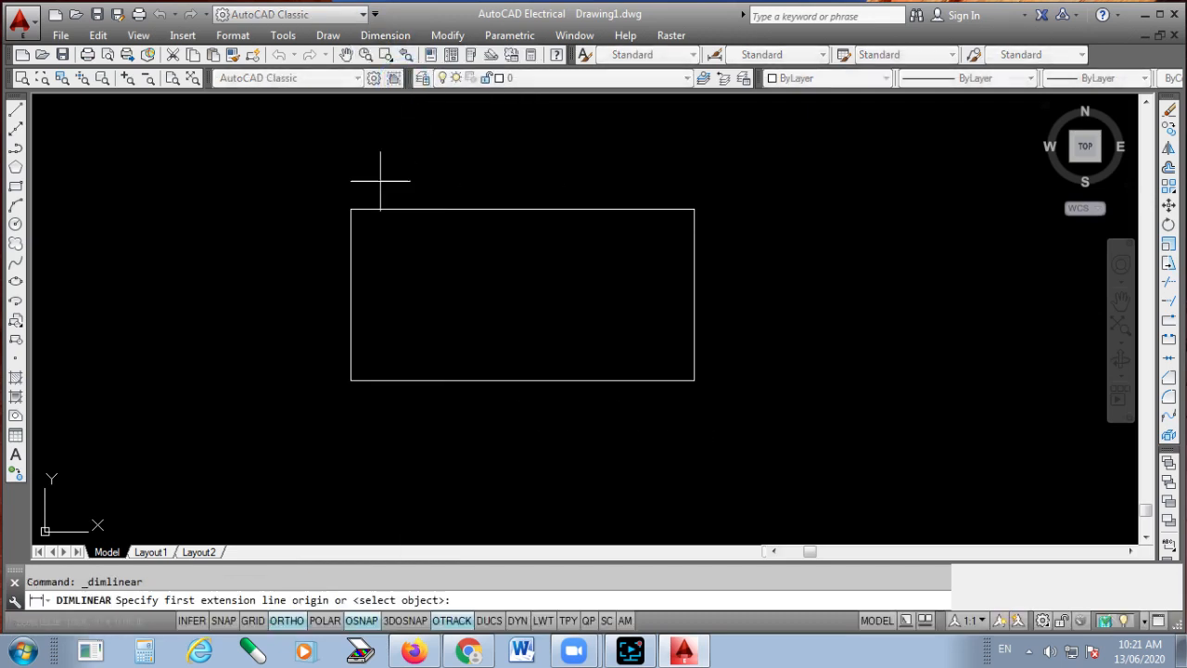
pyautogui.click(350, 210)
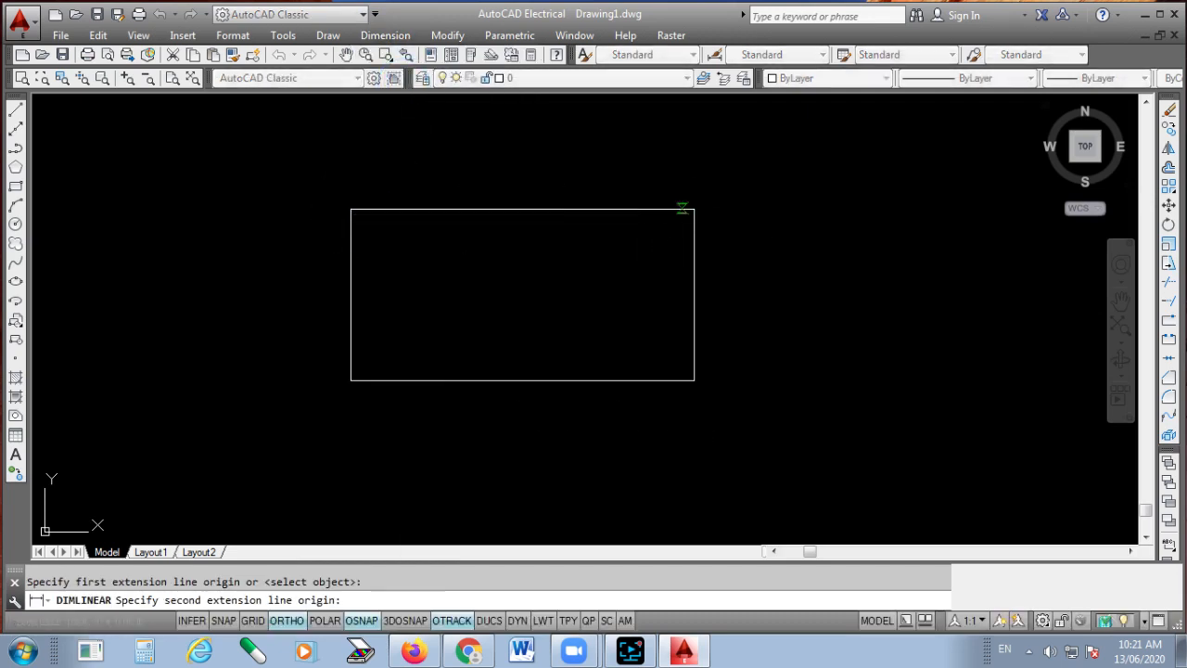
pyautogui.click(694, 209)
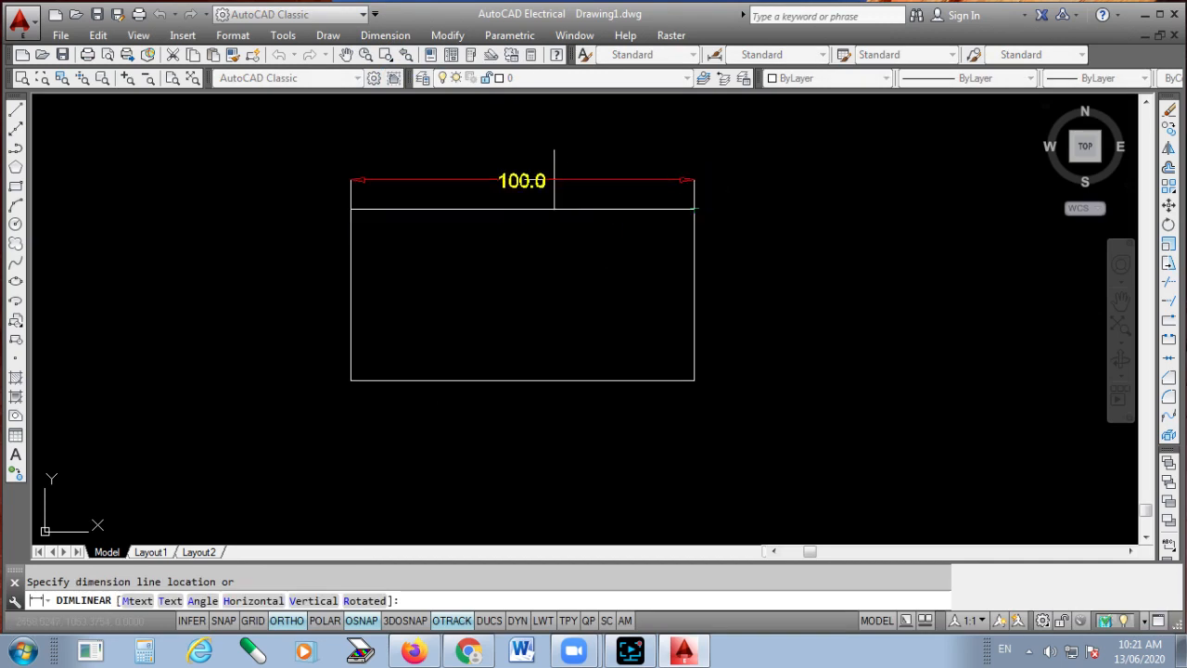
pyautogui.click(554, 179)
# - Add a vertical linear dimension outside the rectangle's right edge, running between its upper and lower corners
pyautogui.press('Return')
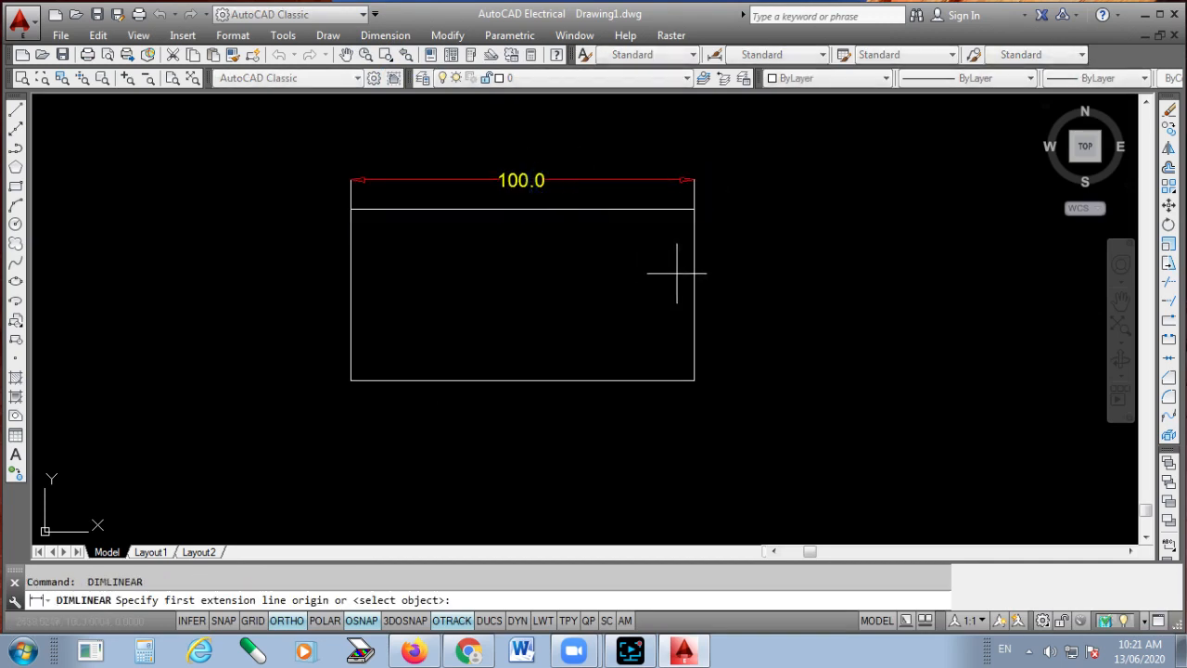
pyautogui.click(692, 209)
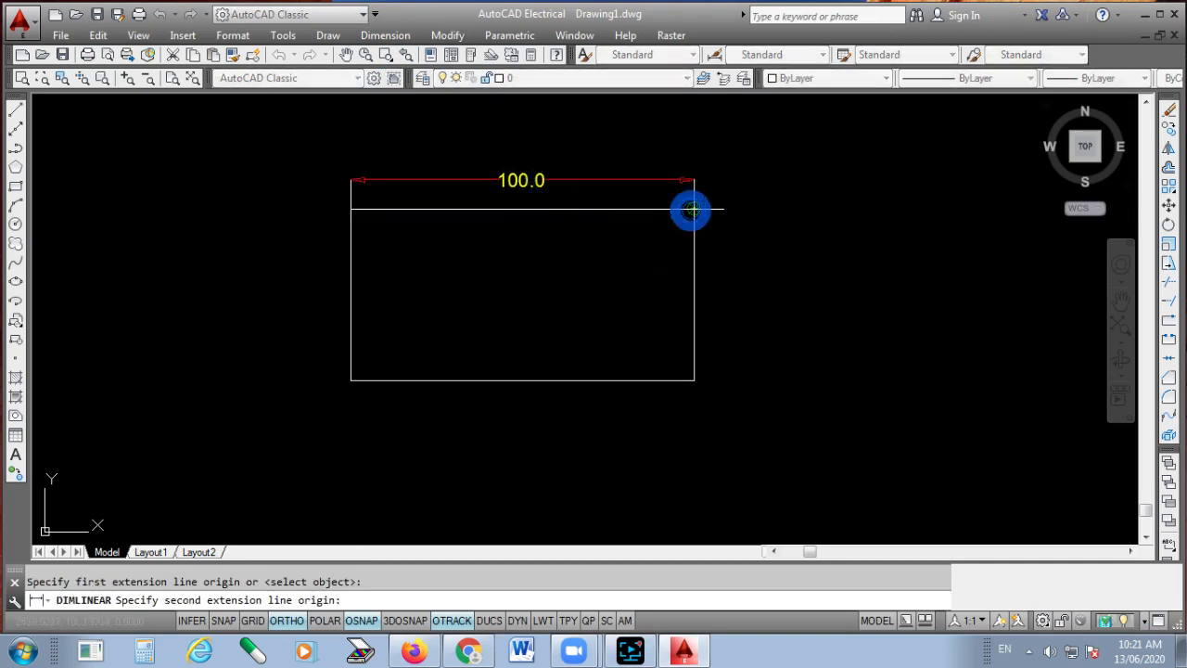
pyautogui.click(694, 379)
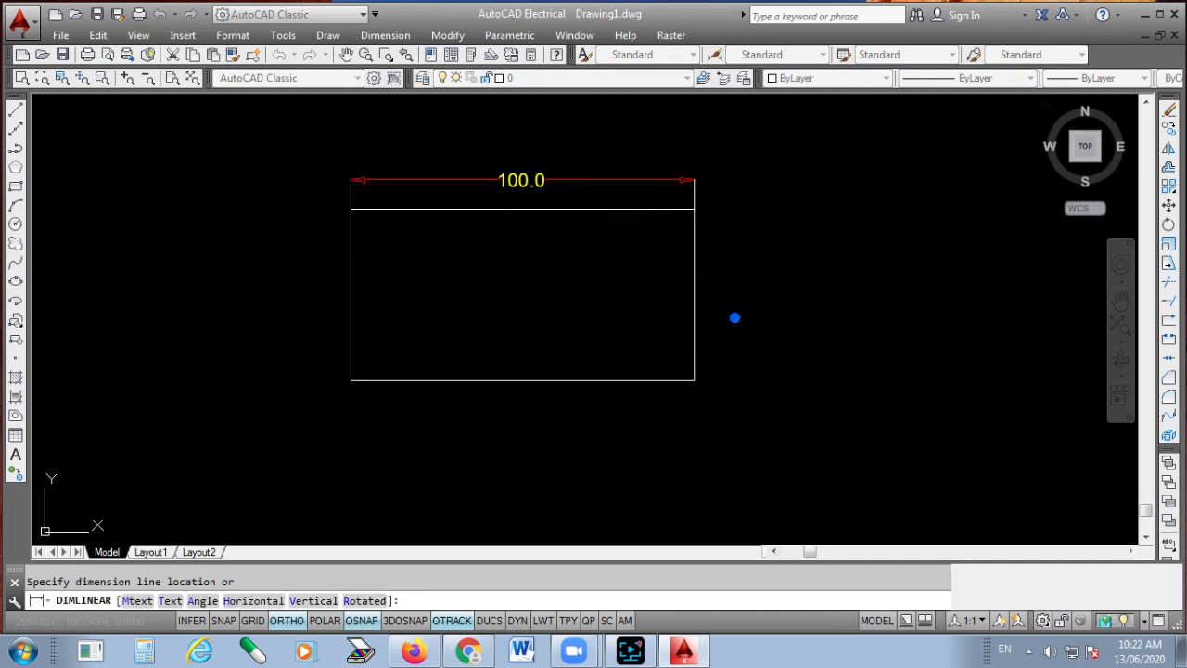
pyautogui.click(734, 317)
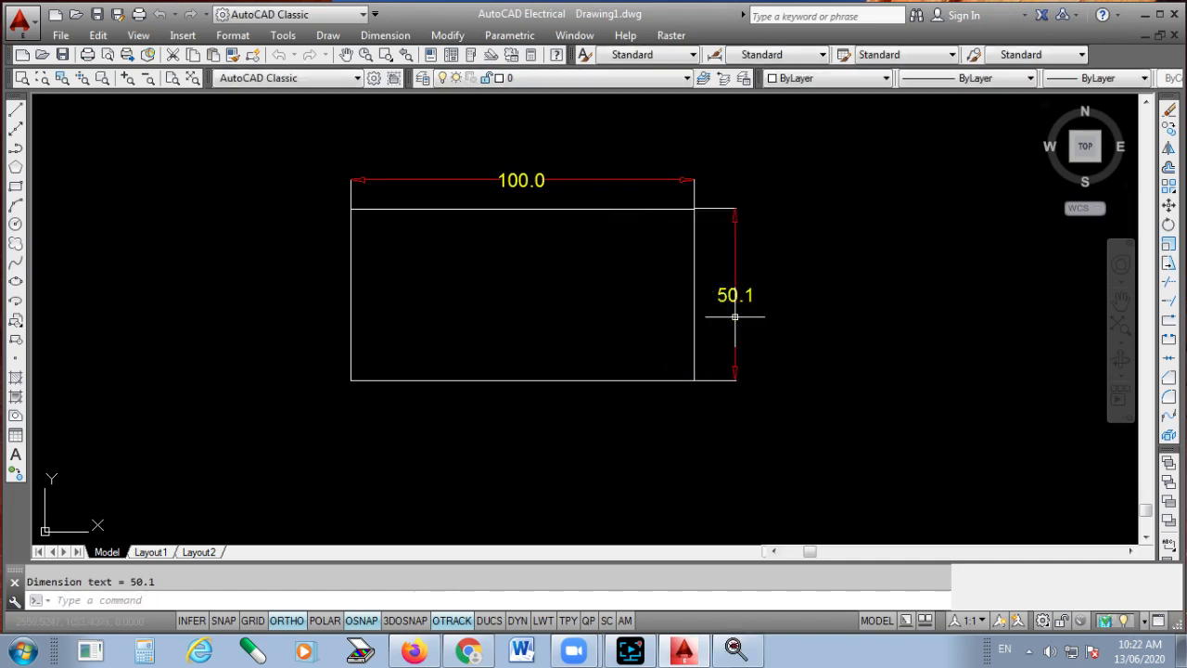
# - Correct the vertical dimension by moving its upper extension origin exactly onto the rectangle's upper-right corner, and clear the selection
pyautogui.scroll(6, 715, 204)
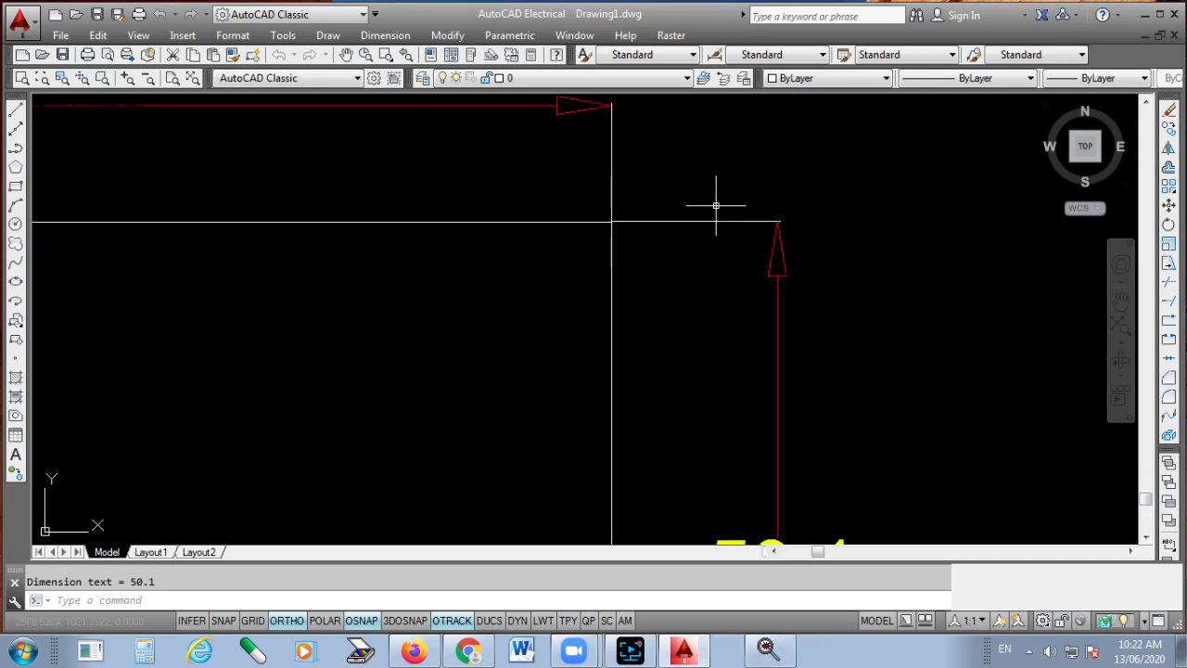
pyautogui.scroll(5, 662, 231)
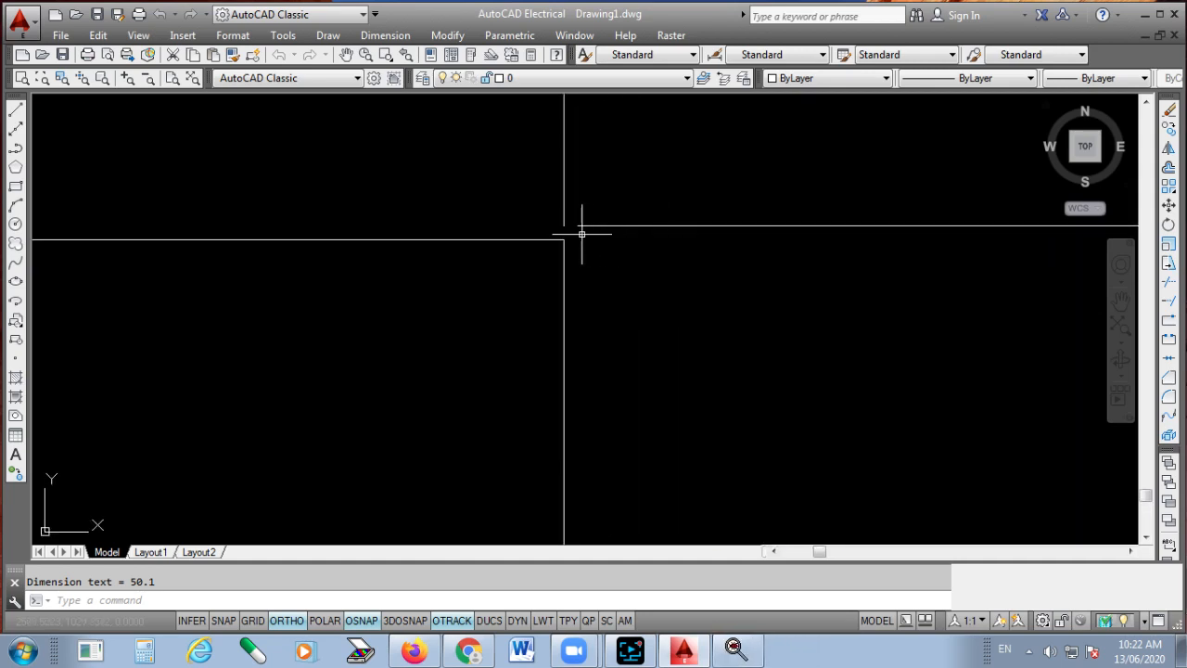
pyautogui.scroll(4, 581, 233)
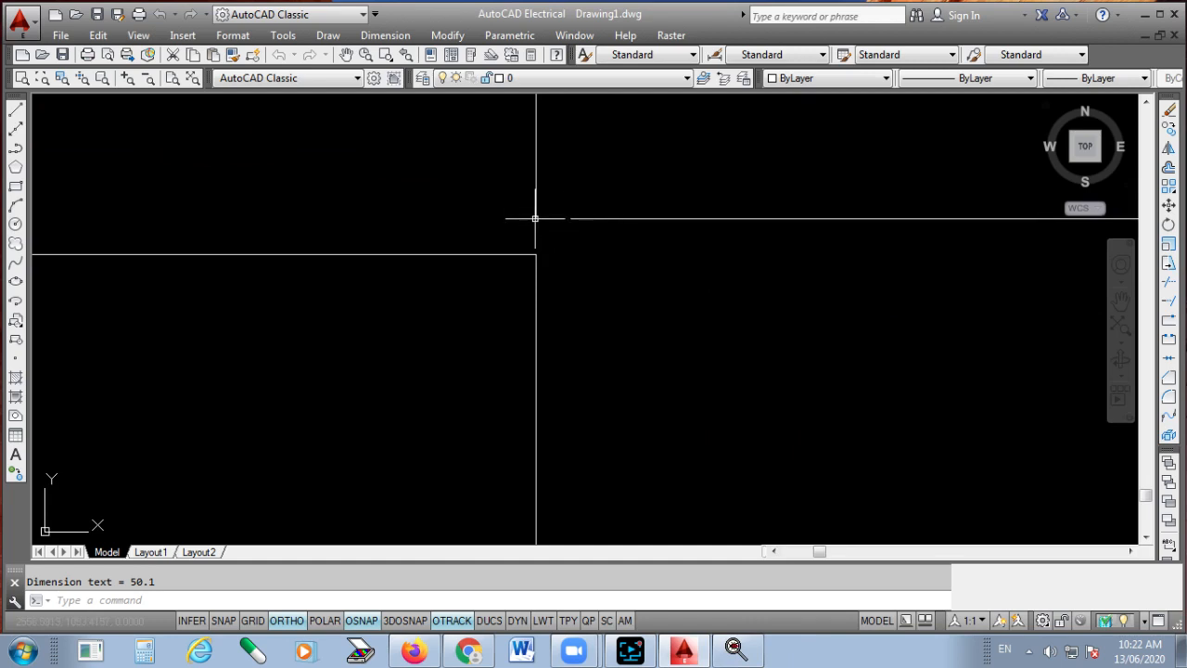
pyautogui.click(588, 219)
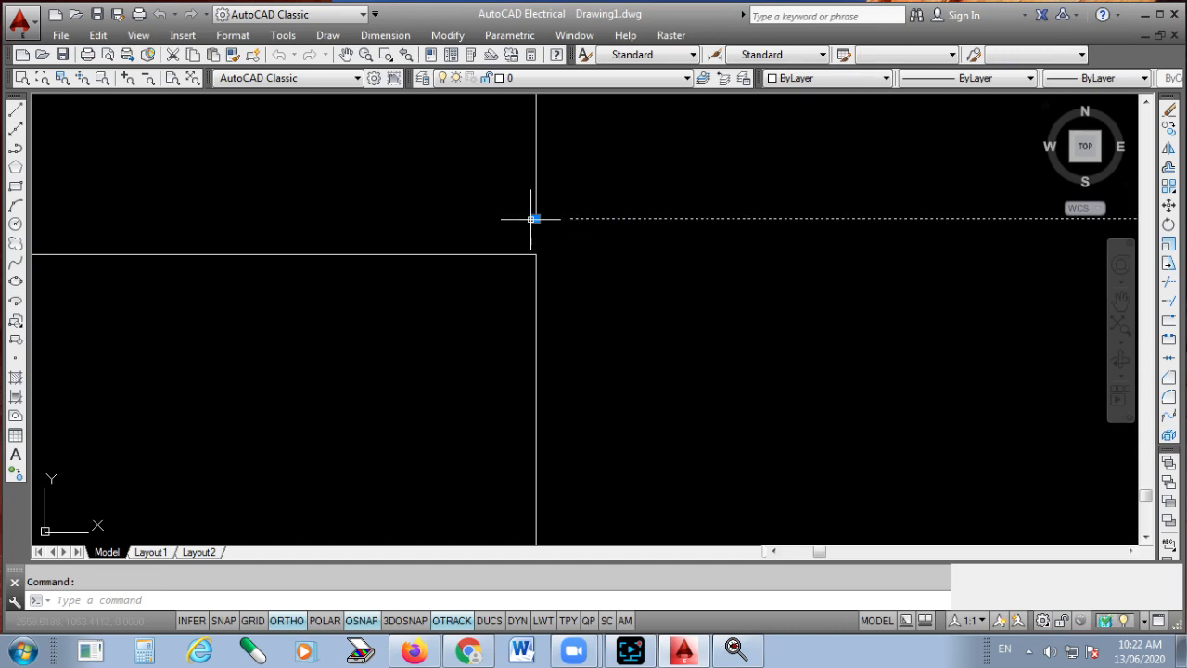
pyautogui.click(536, 219)
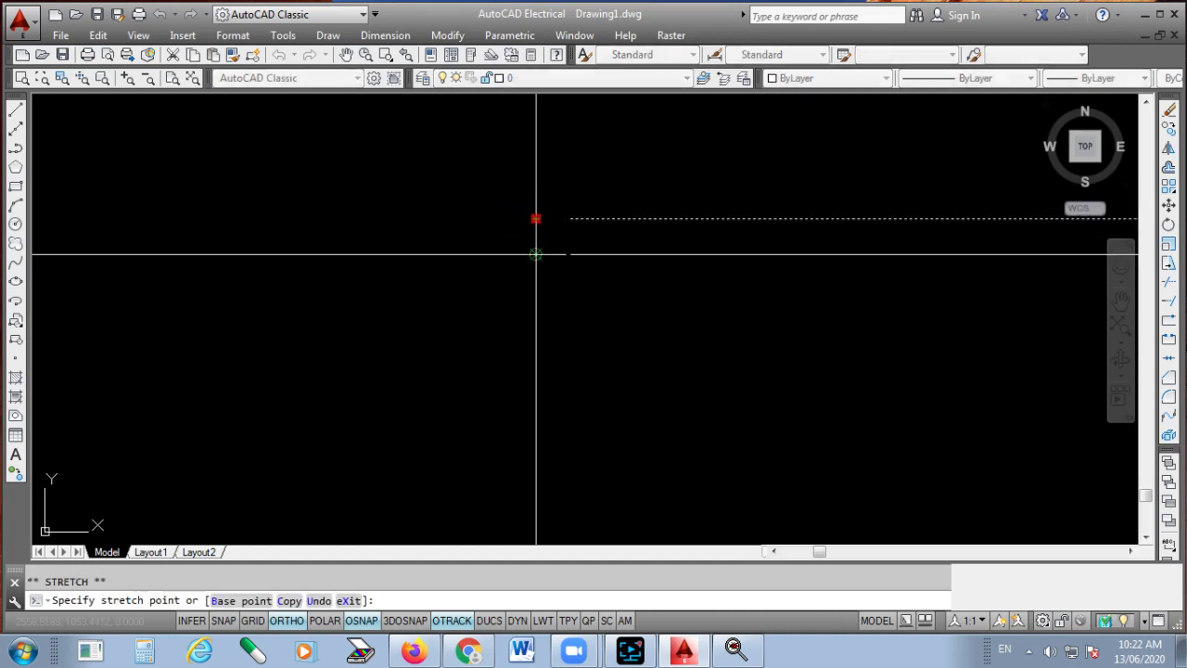
pyautogui.click(536, 255)
pyautogui.scroll(-10, 536, 254)
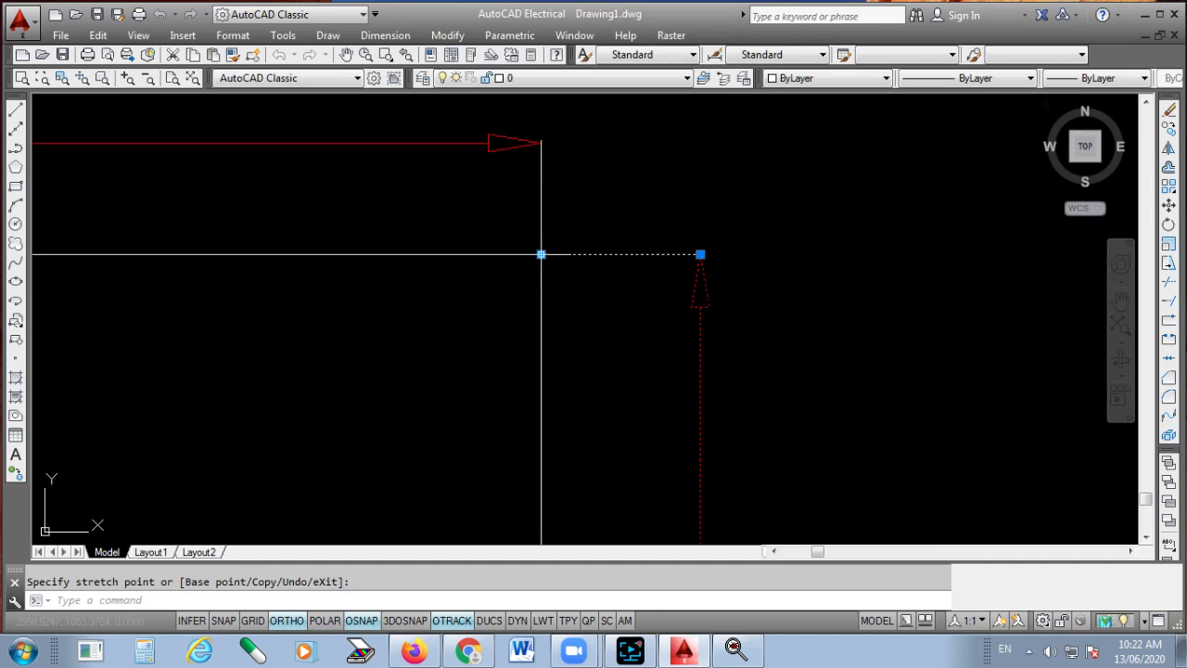
pyautogui.scroll(-5, 638, 190)
pyautogui.scroll(3, 419, 223)
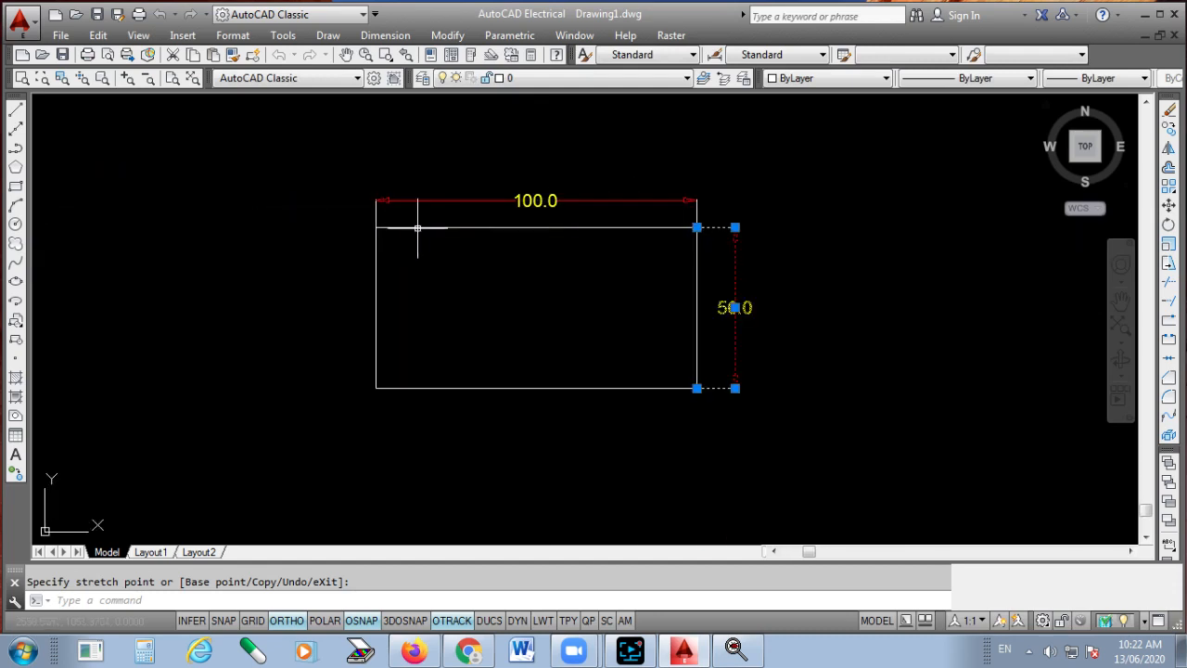
pyautogui.press('Escape')
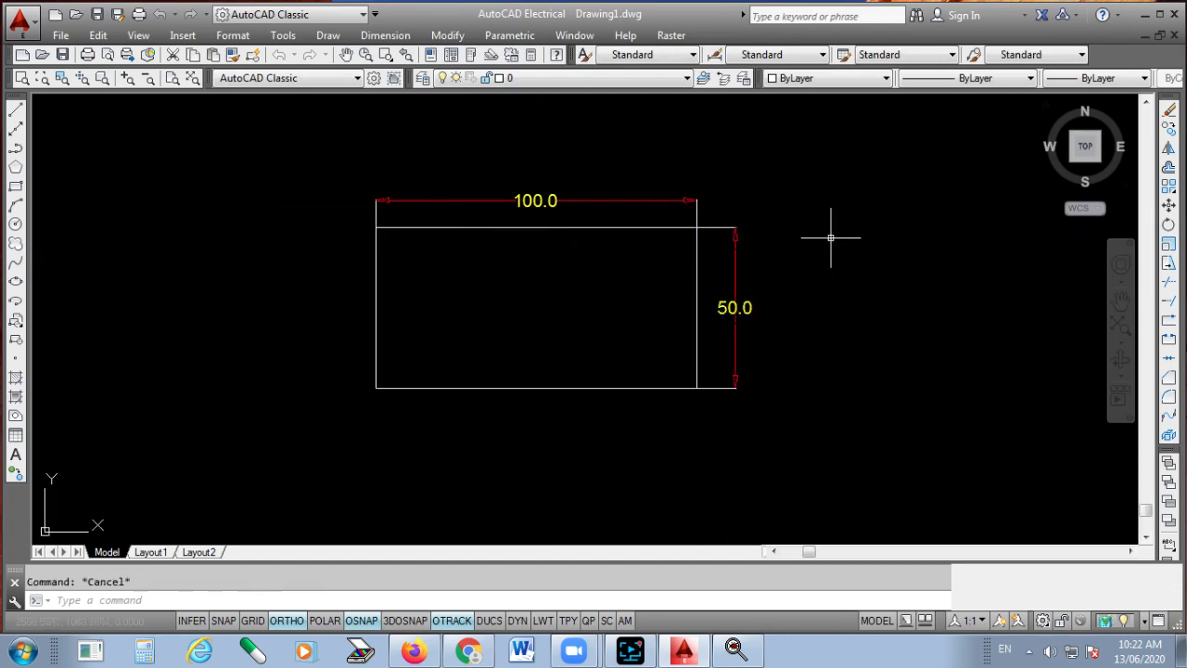
# - Erase the rectangle together with both of its dimensions
pyautogui.scroll(2, 615, 179)
pyautogui.scroll(-2, 640, 186)
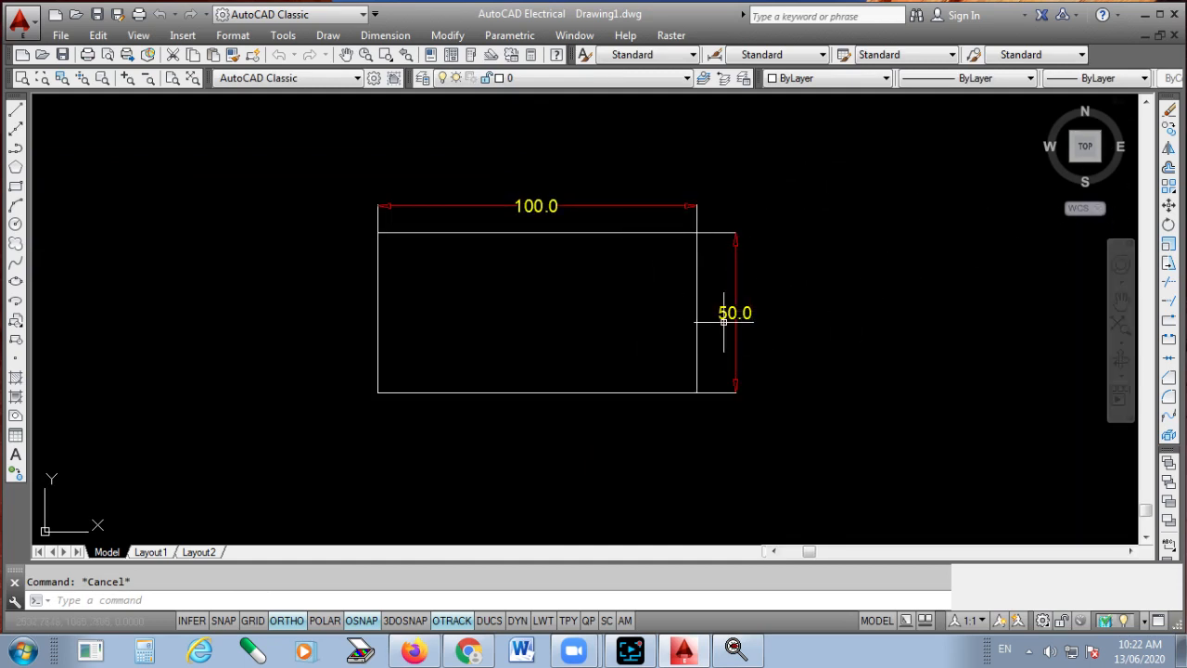
pyautogui.click(1170, 111)
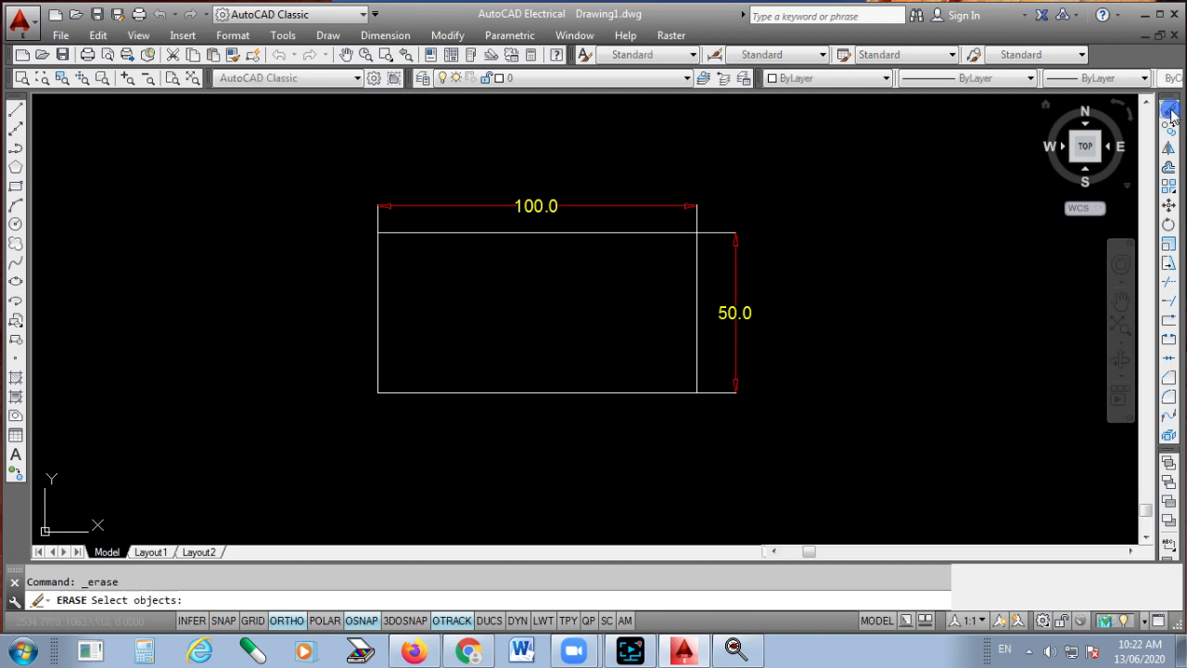
pyautogui.click(904, 168)
pyautogui.click(318, 430)
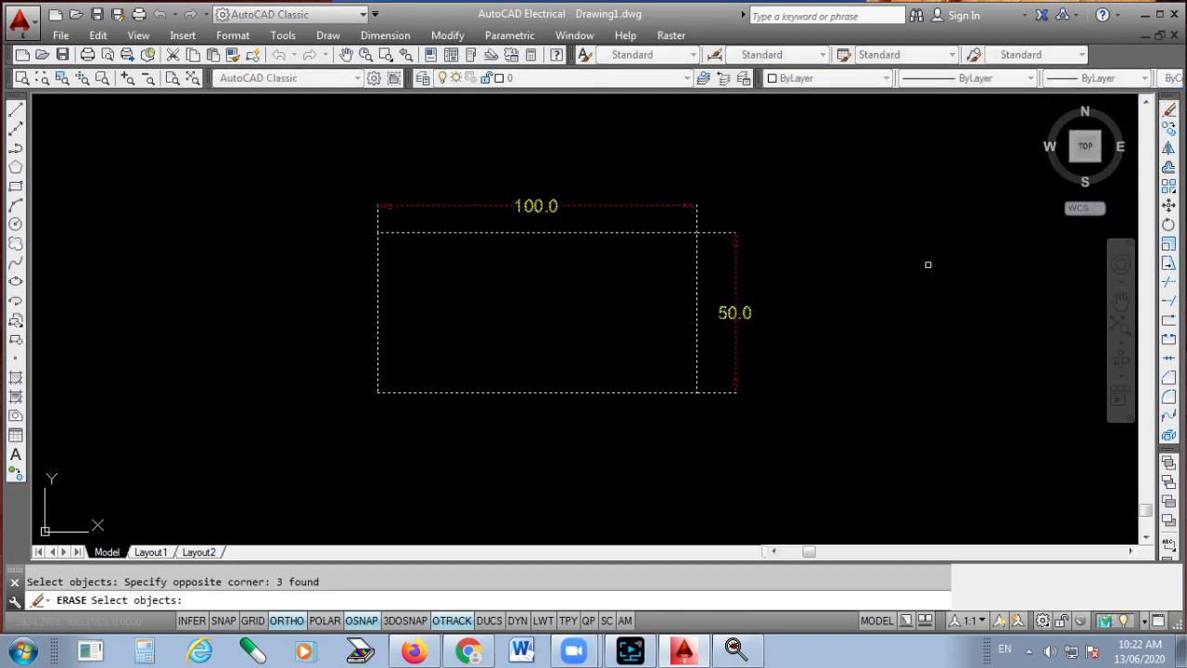
pyautogui.press('Return')
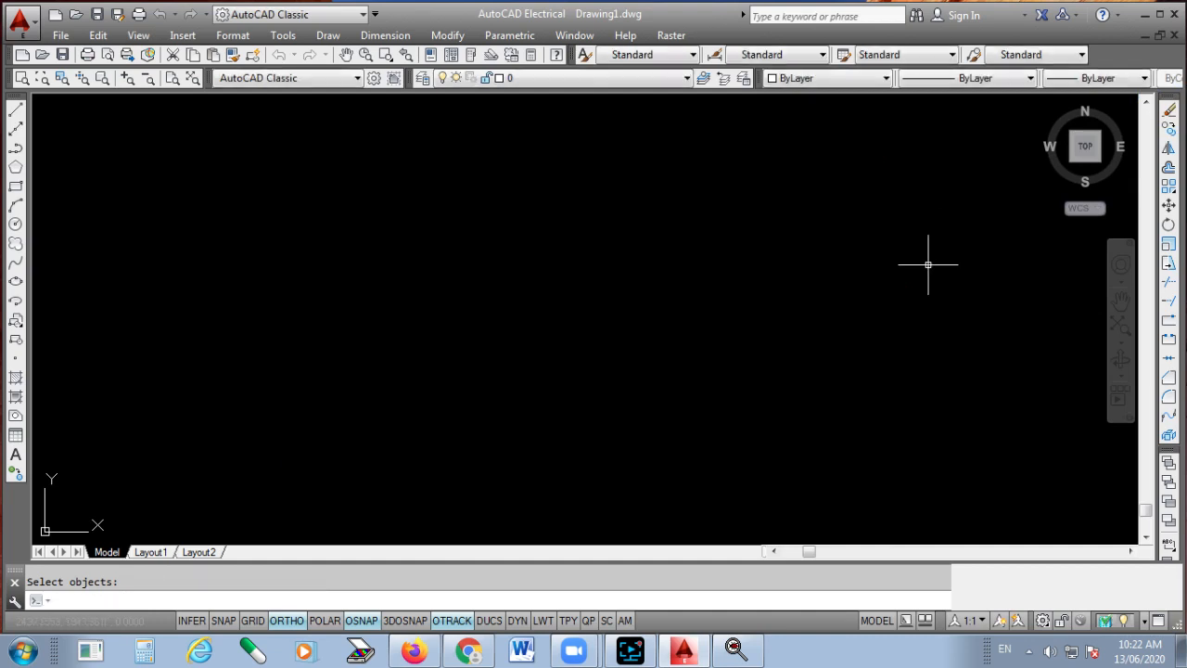
# - Try to undo the erase of the dimensioned rectangle
pyautogui.press('Escape')
pyautogui.hotkey('ctrl', 'z')
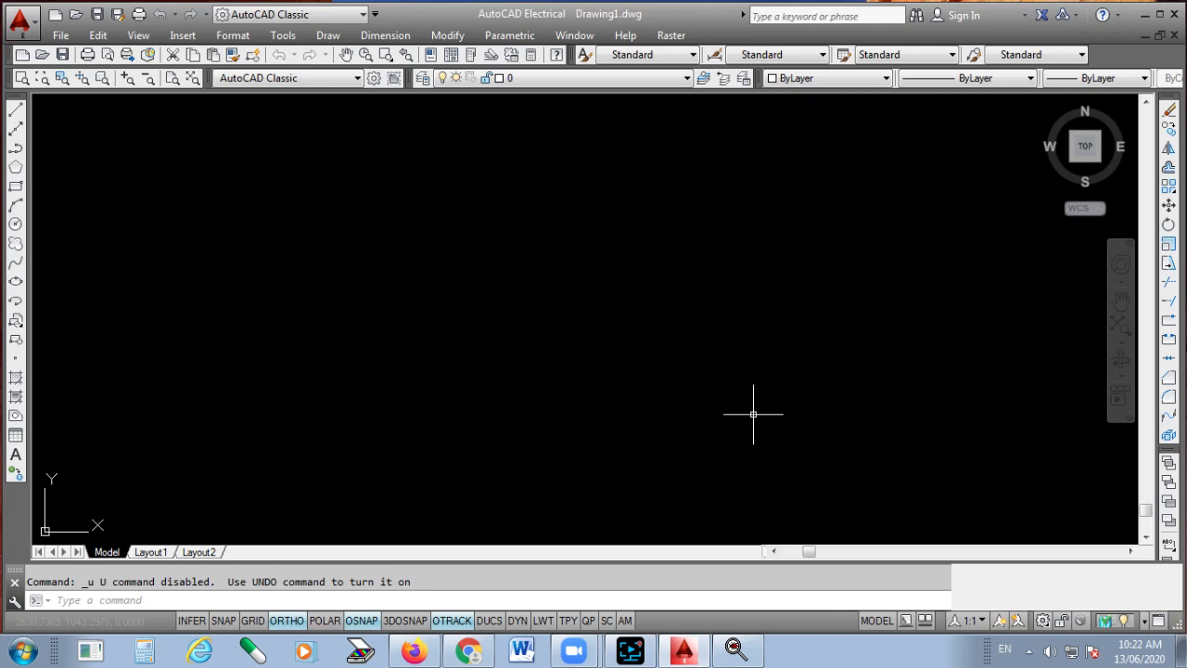
pyautogui.write('1')
pyautogui.press('Return')
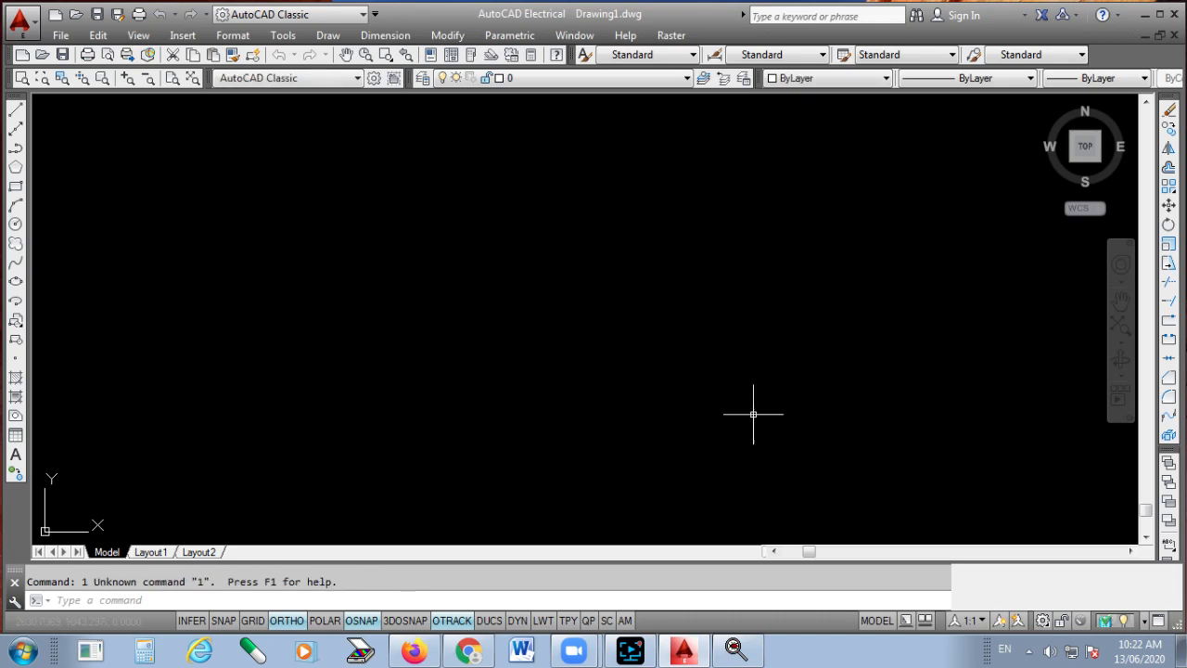
pyautogui.hotkey('ctrl', 'z')
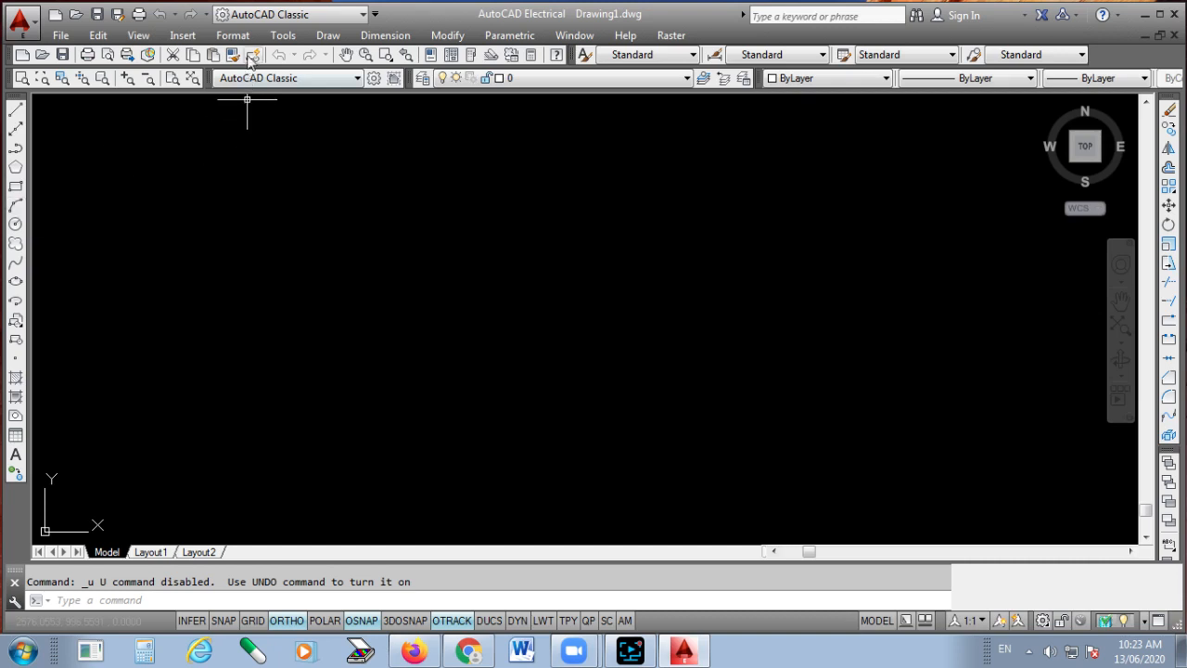
# - Draw a freehand 3 Points arc rising from lower left to upper right in the empty drawing, and delete it
pyautogui.click(327, 35)
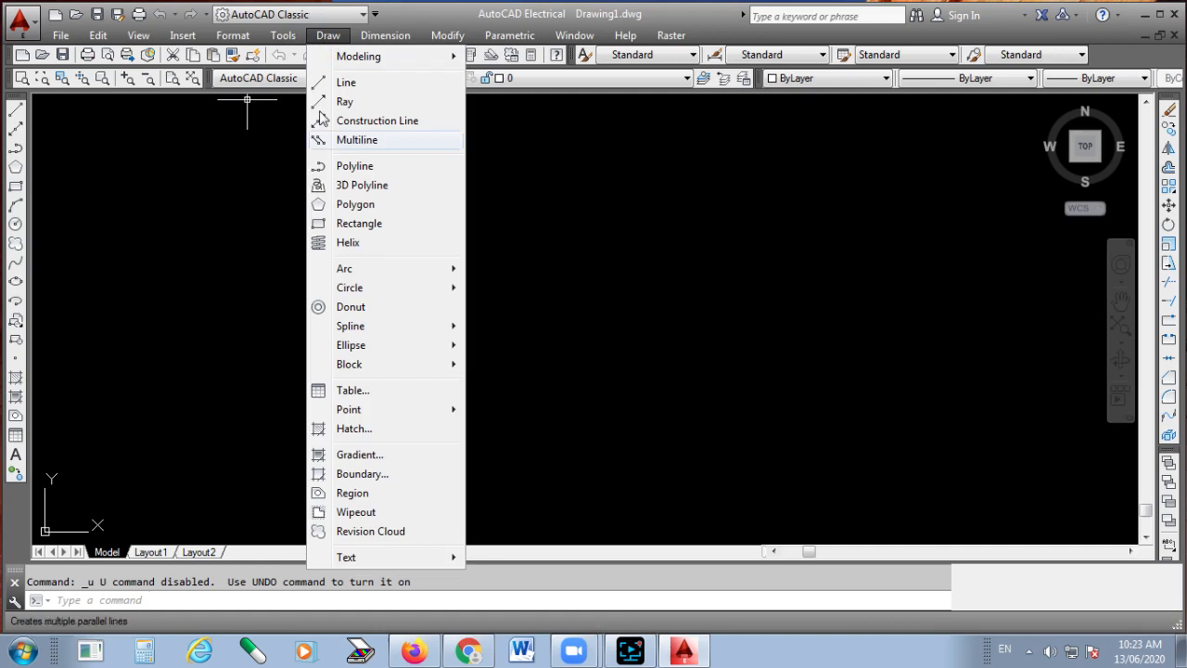
pyautogui.moveTo(371, 272)
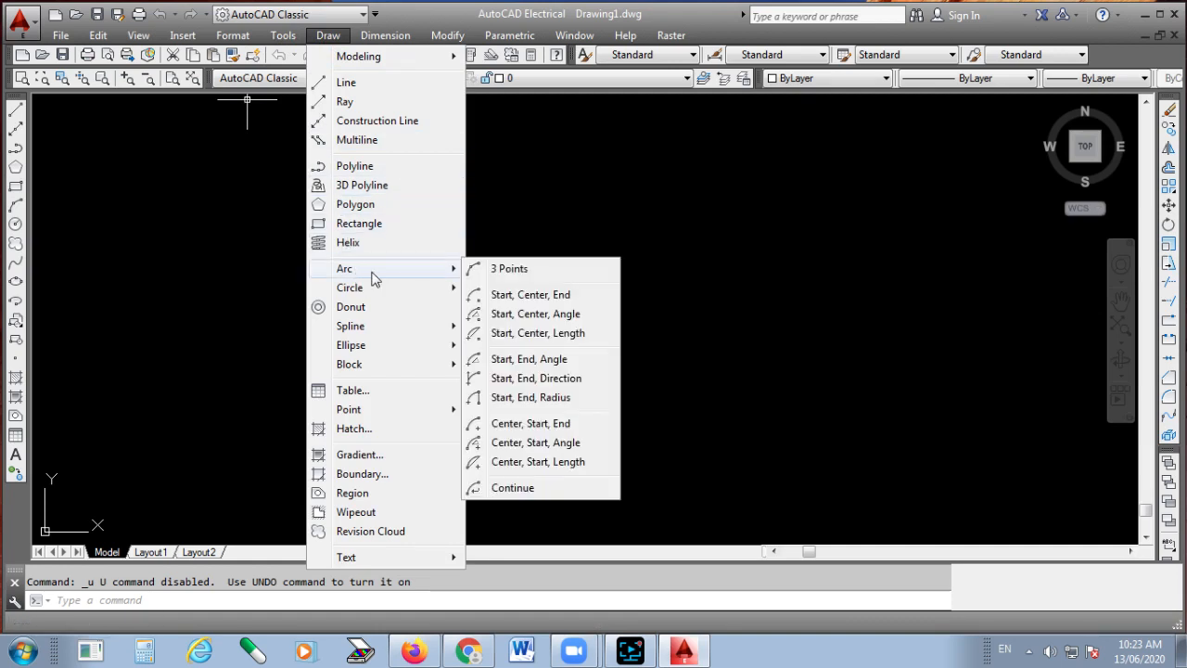
pyautogui.click(517, 271)
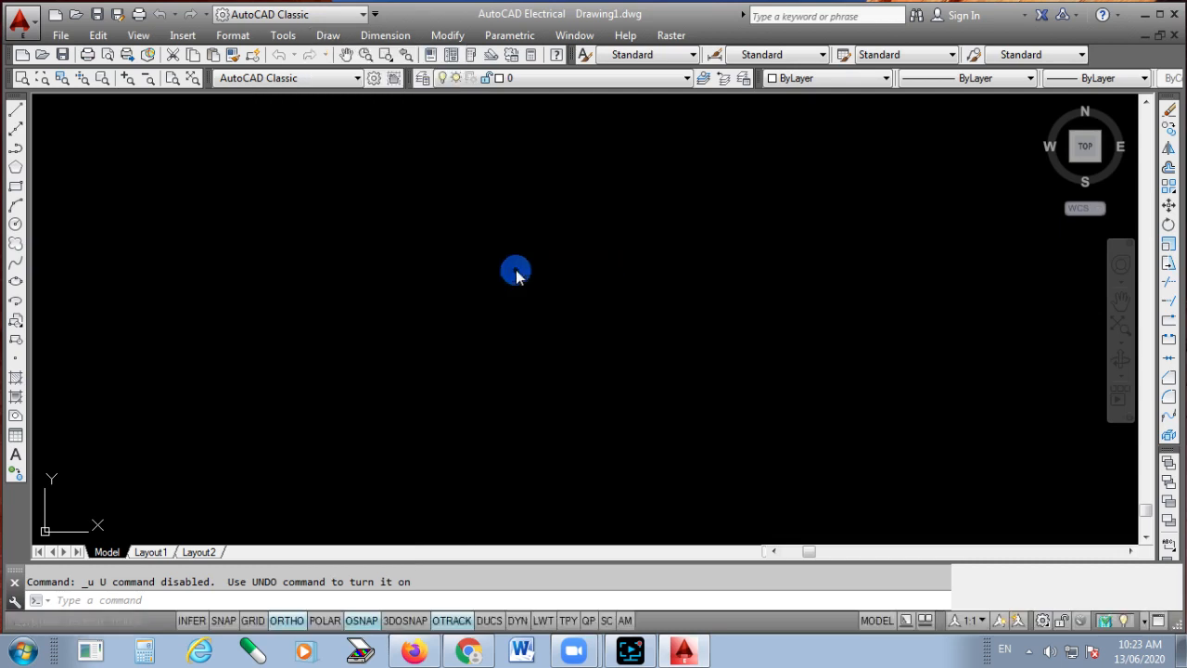
pyautogui.click(332, 431)
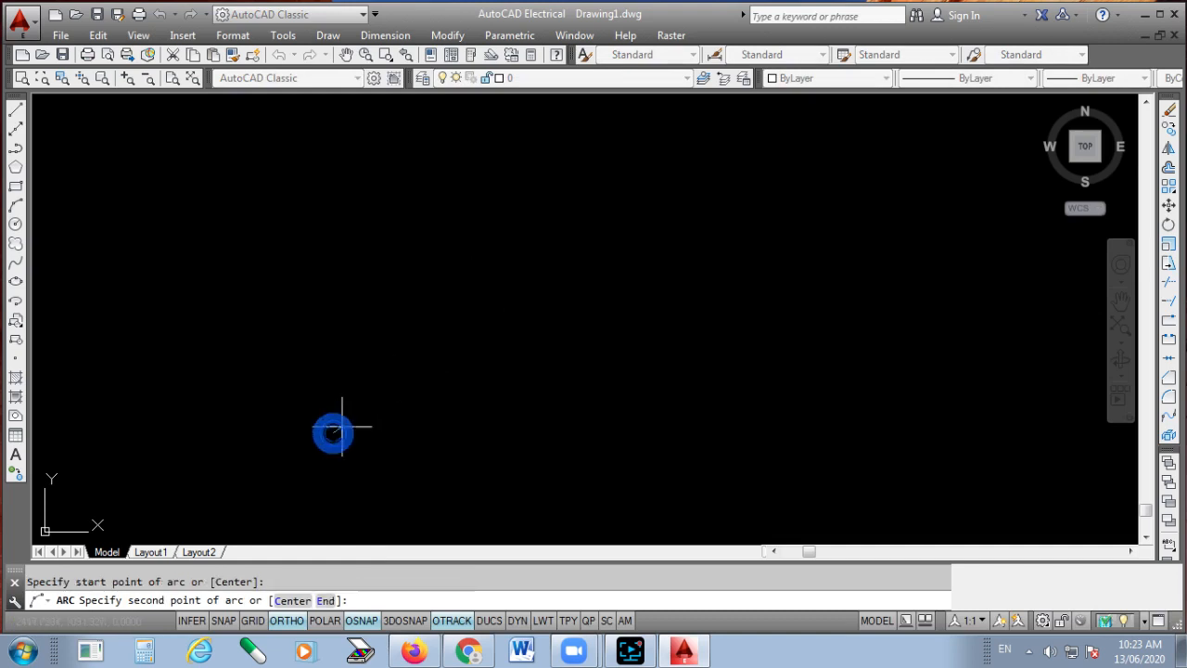
pyautogui.click(432, 276)
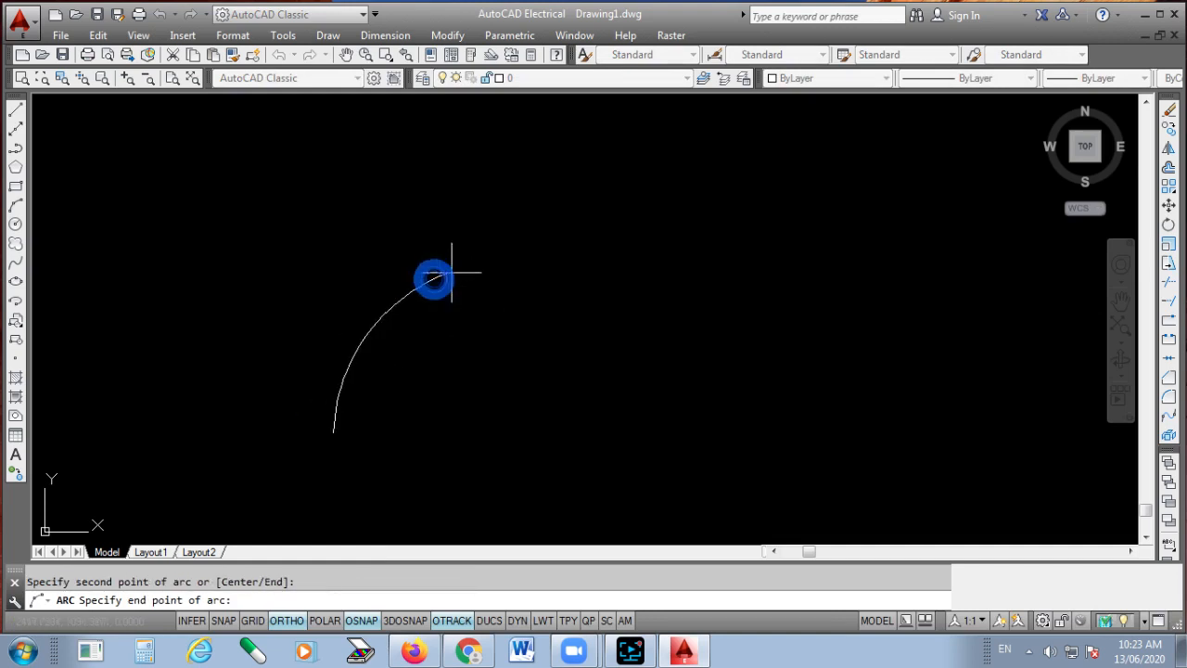
pyautogui.click(699, 172)
pyautogui.press('Escape')
pyautogui.scroll(-2, 478, 302)
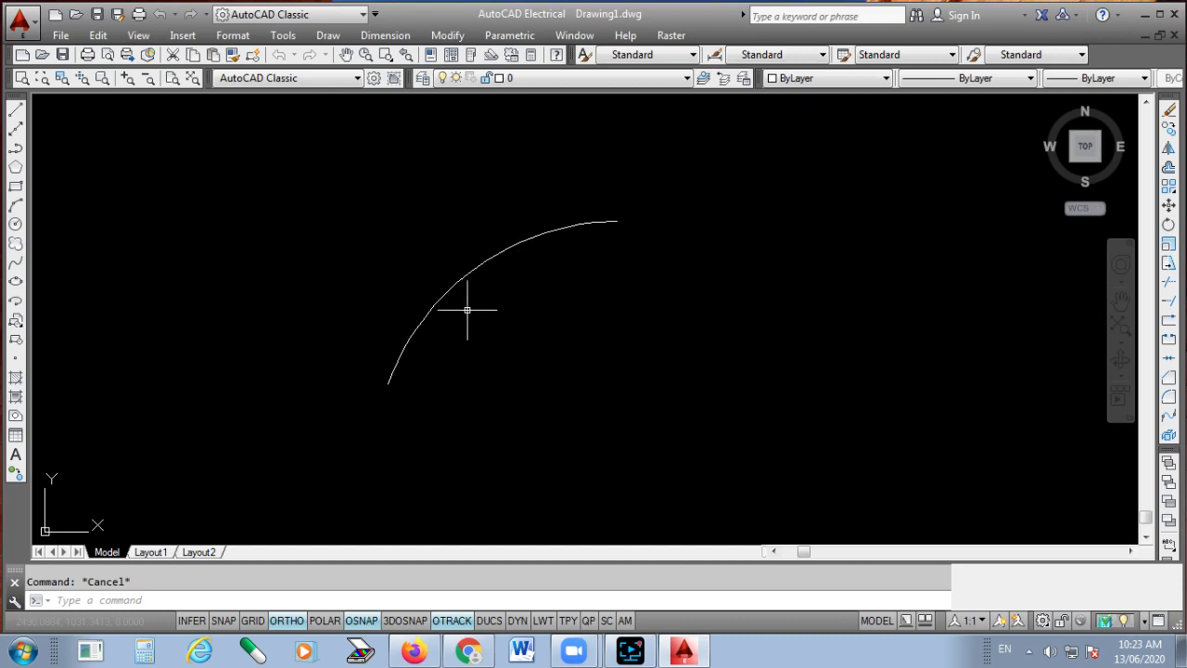
pyautogui.click(444, 286)
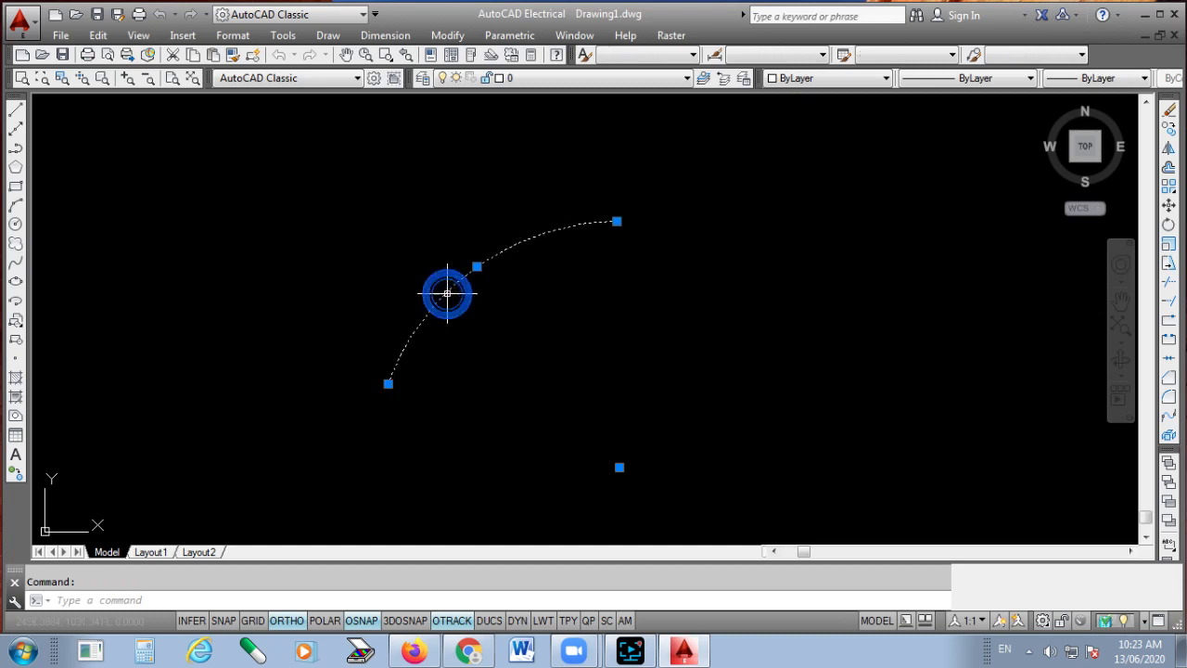
pyautogui.press('Delete')
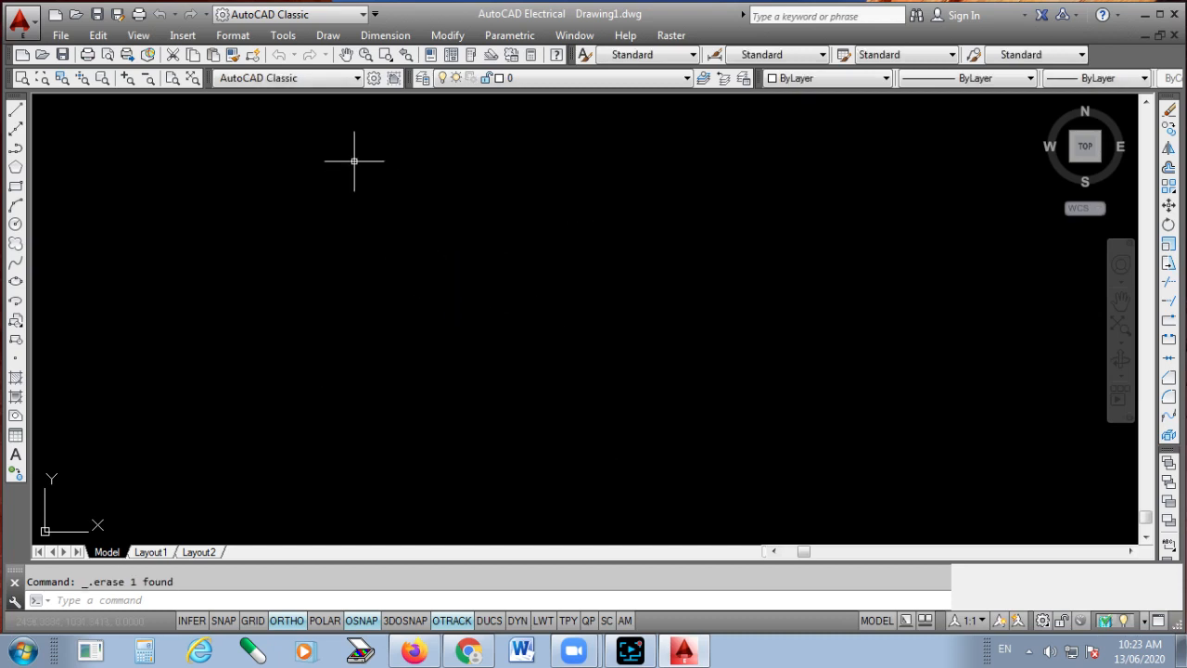
pyautogui.click(327, 37)
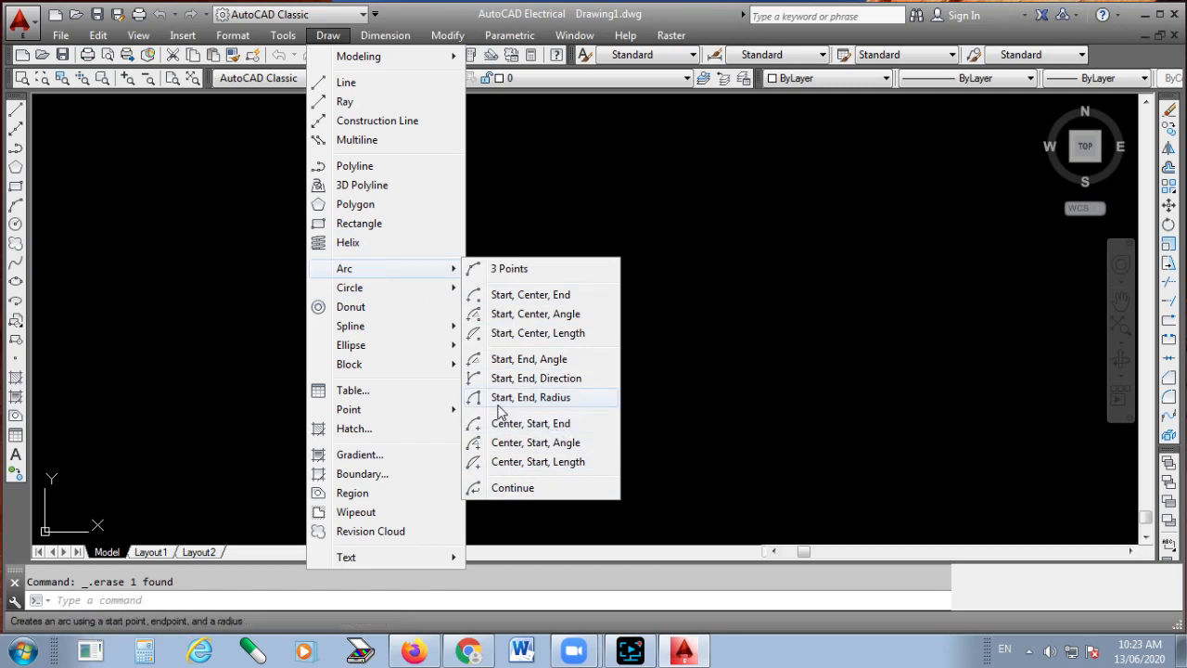
pyautogui.click(545, 409)
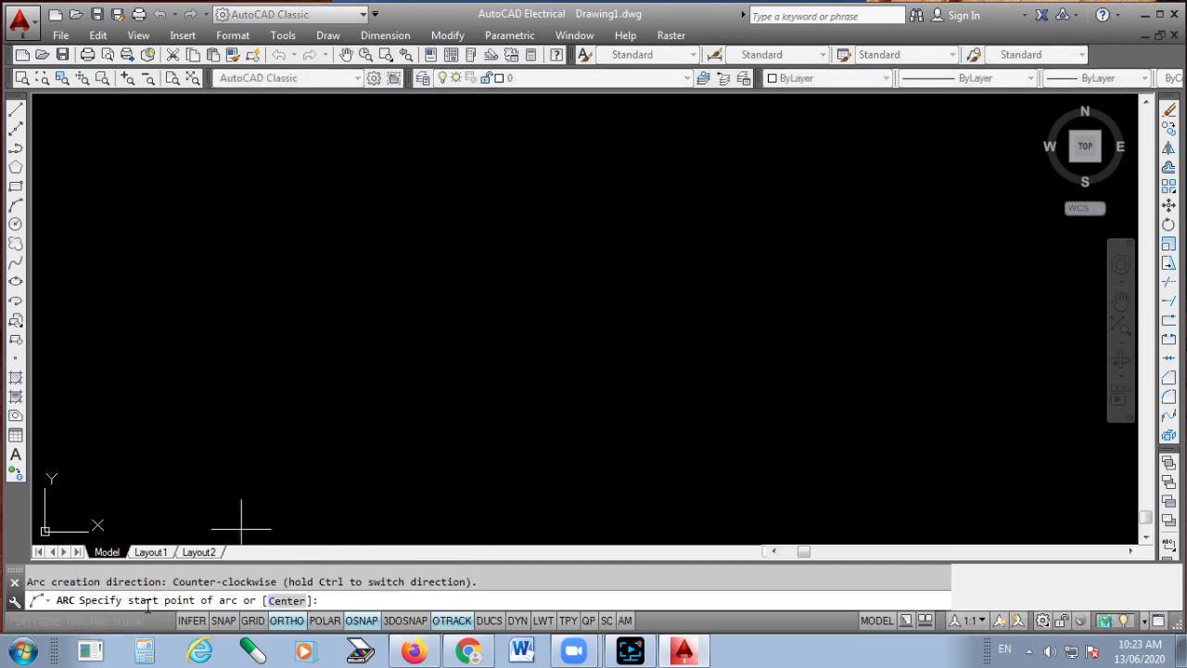
pyautogui.press('Escape')
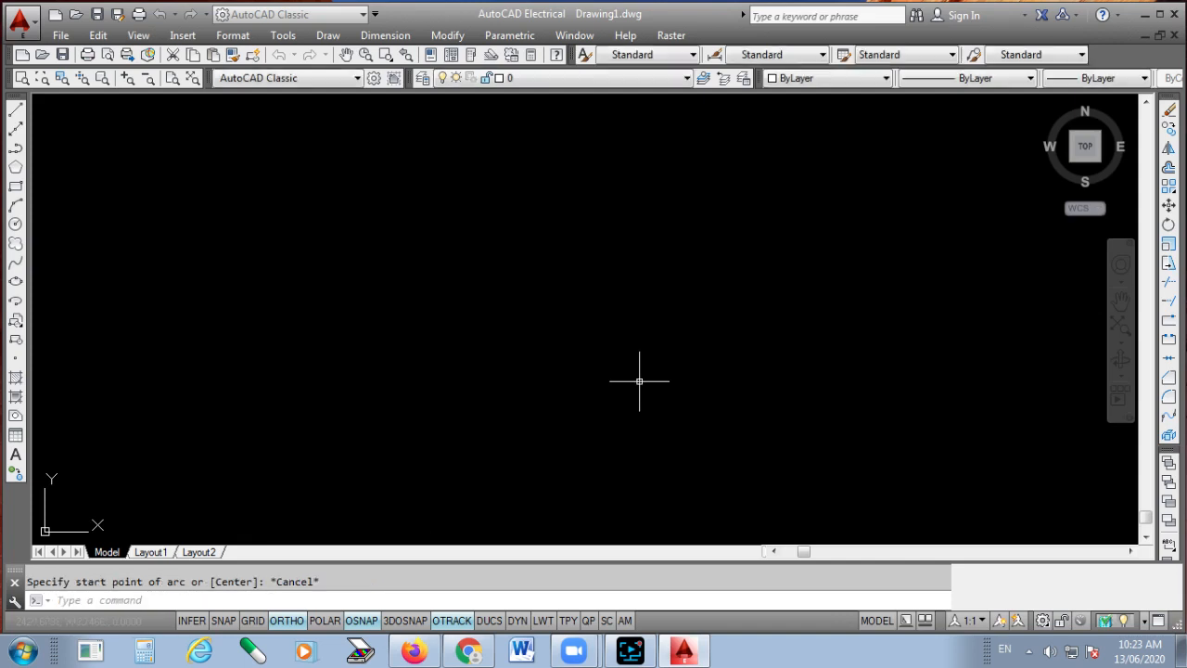
# - Draw a horizontal line 100 units long in the middle of the empty drawing
pyautogui.click(17, 111)
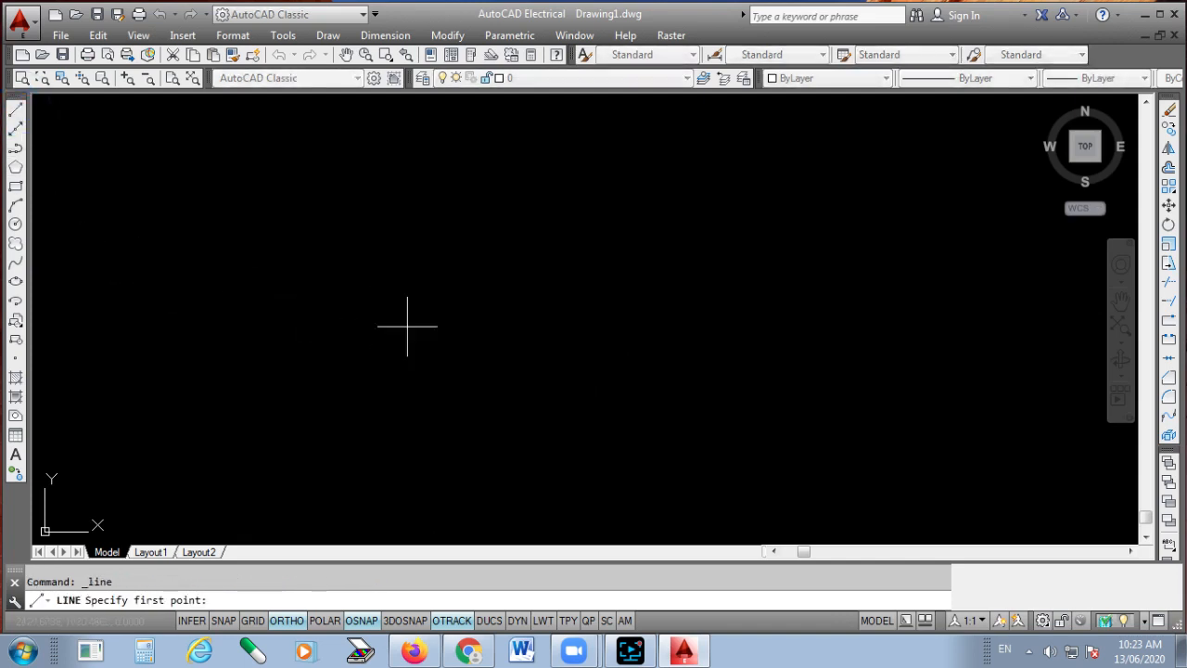
pyautogui.click(429, 336)
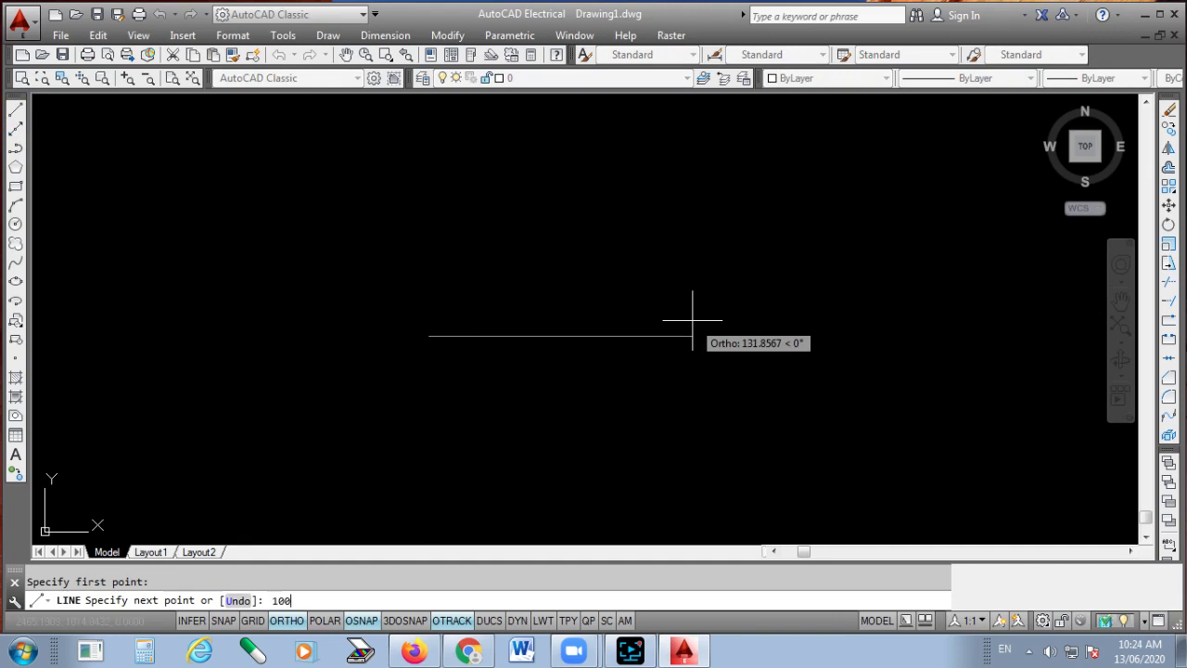
pyautogui.write('100')
pyautogui.press('Return')
pyautogui.press('Return')
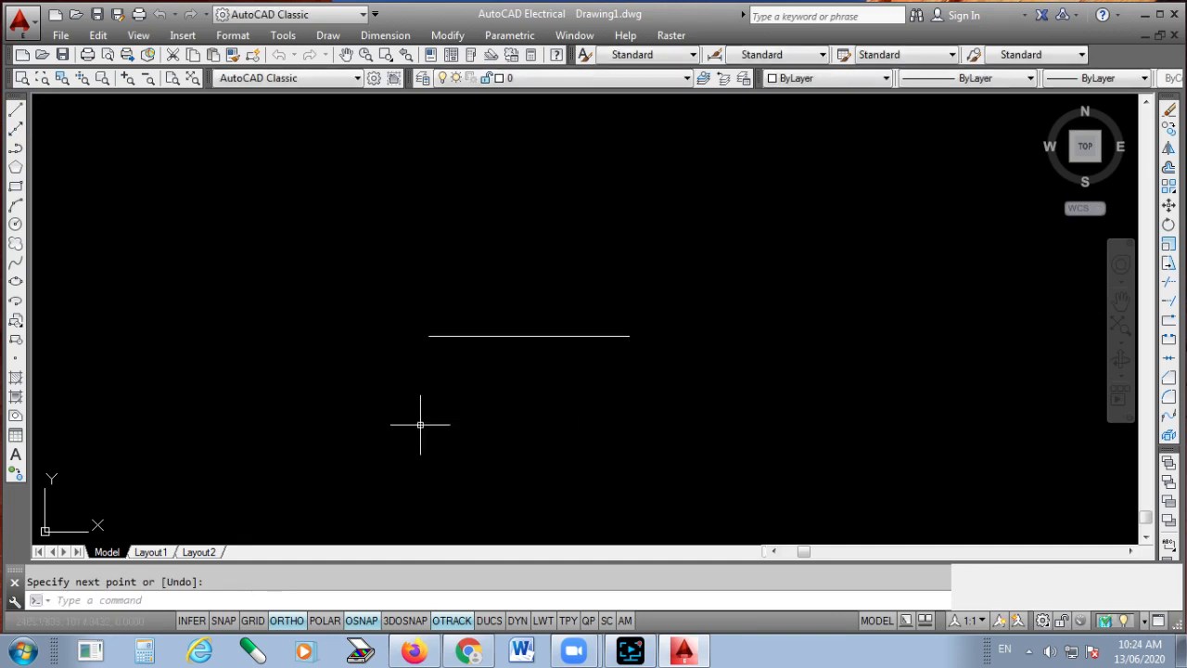
# - Draw a Start, End, Radius arc above the line, from its right endpoint to its left endpoint, with radius 150
pyautogui.scroll(2, 432, 339)
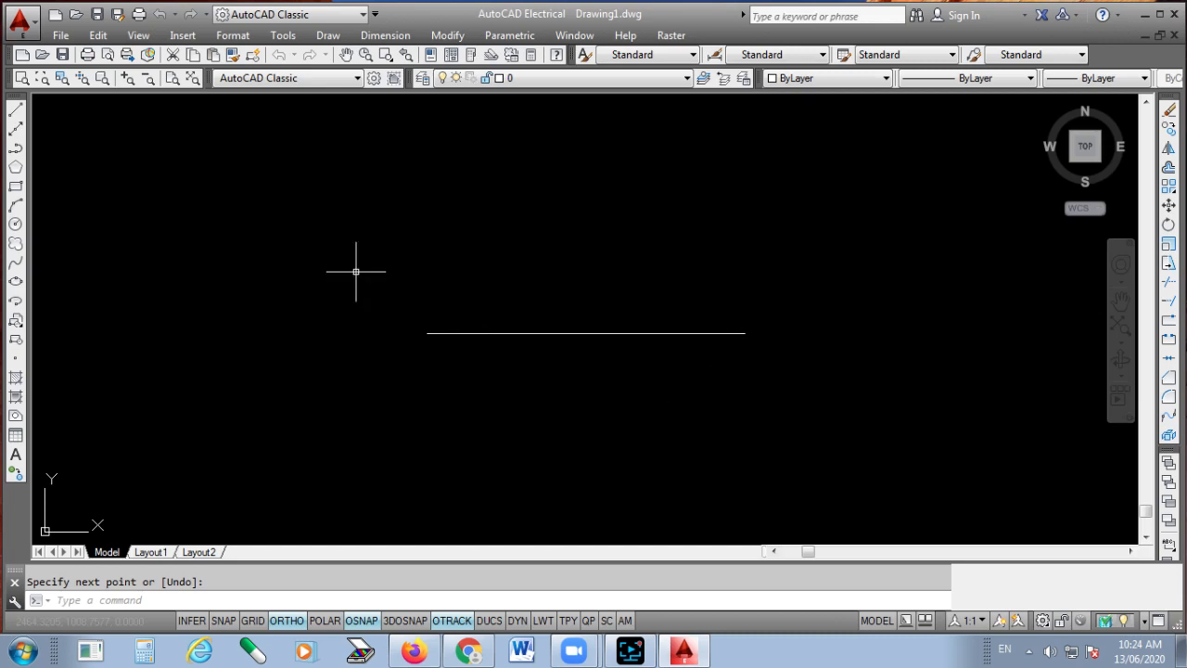
pyautogui.click(326, 37)
pyautogui.click(366, 268)
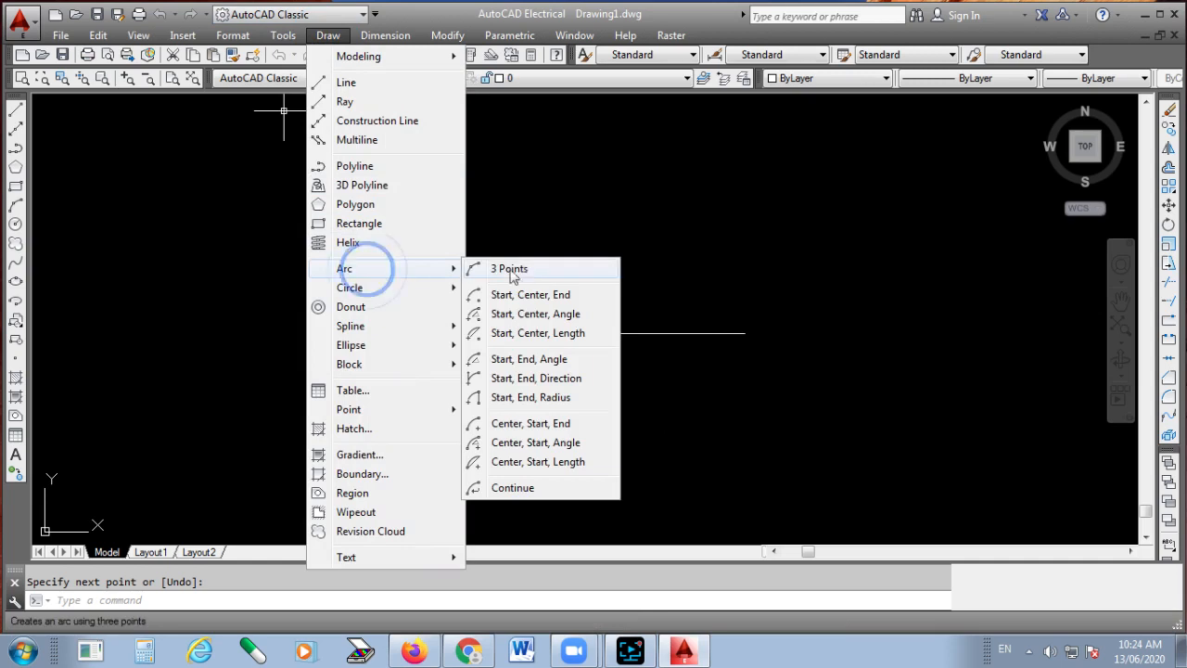
pyautogui.click(547, 397)
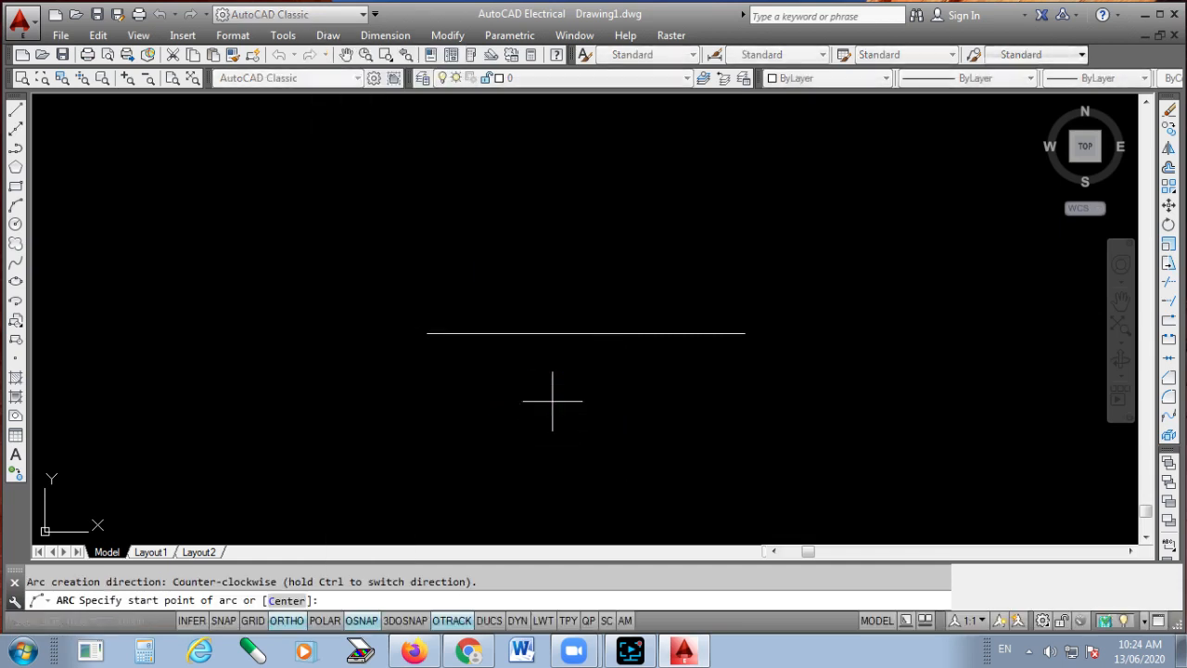
pyautogui.scroll(3, 764, 353)
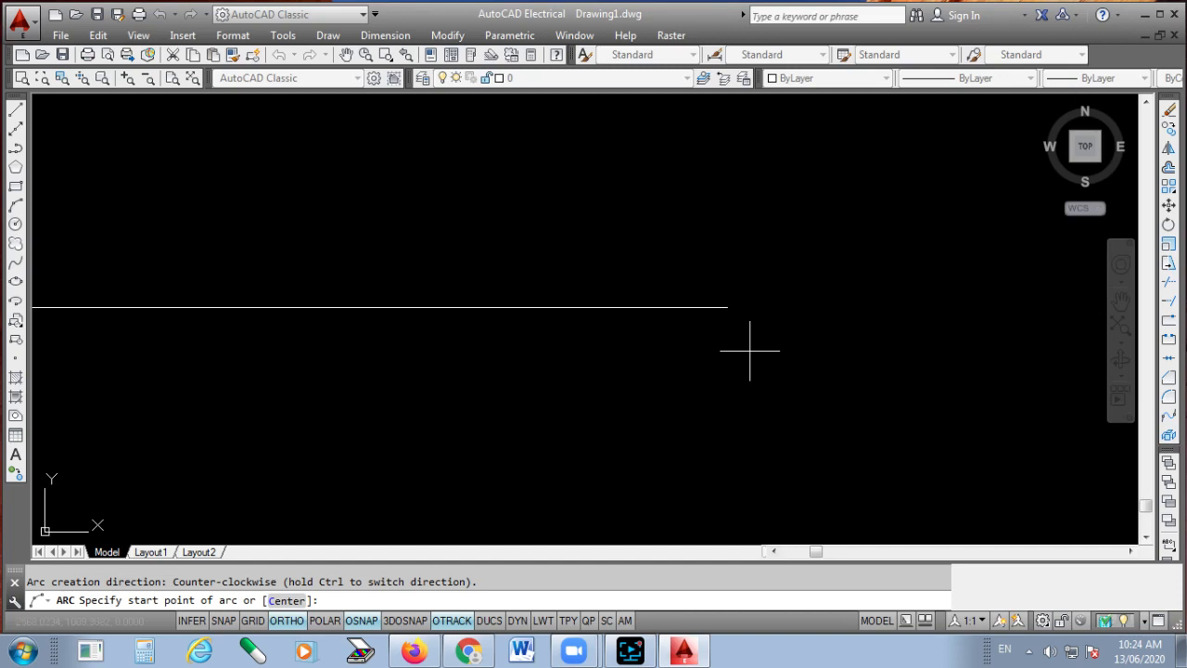
pyautogui.click(726, 306)
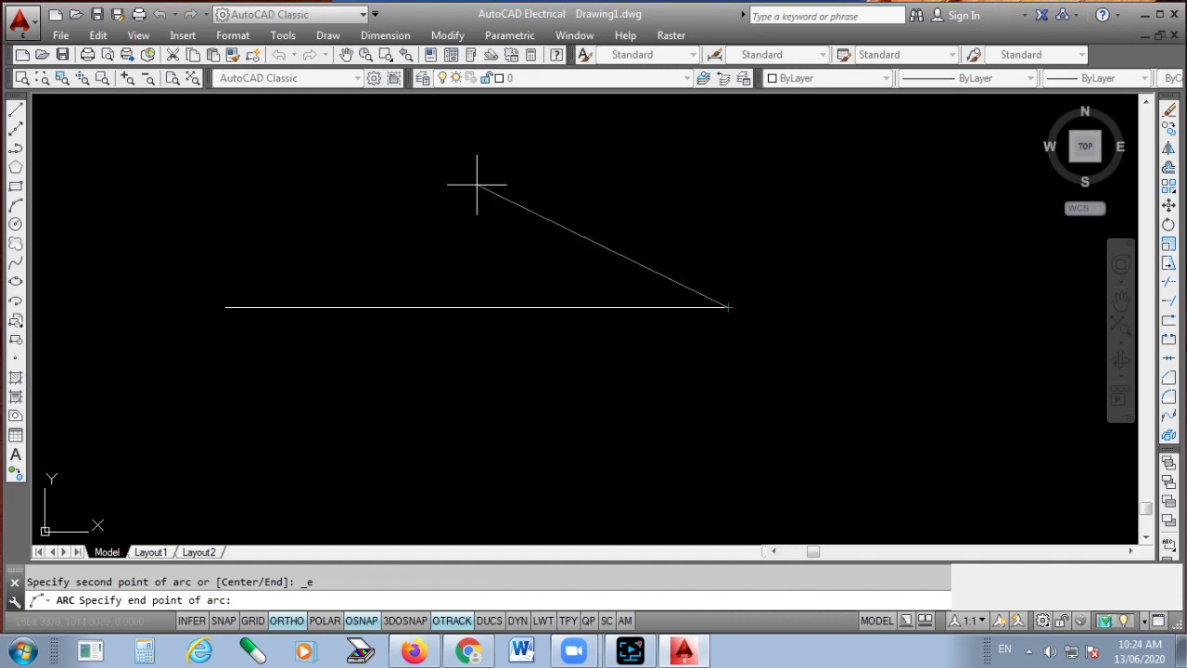
pyautogui.click(225, 307)
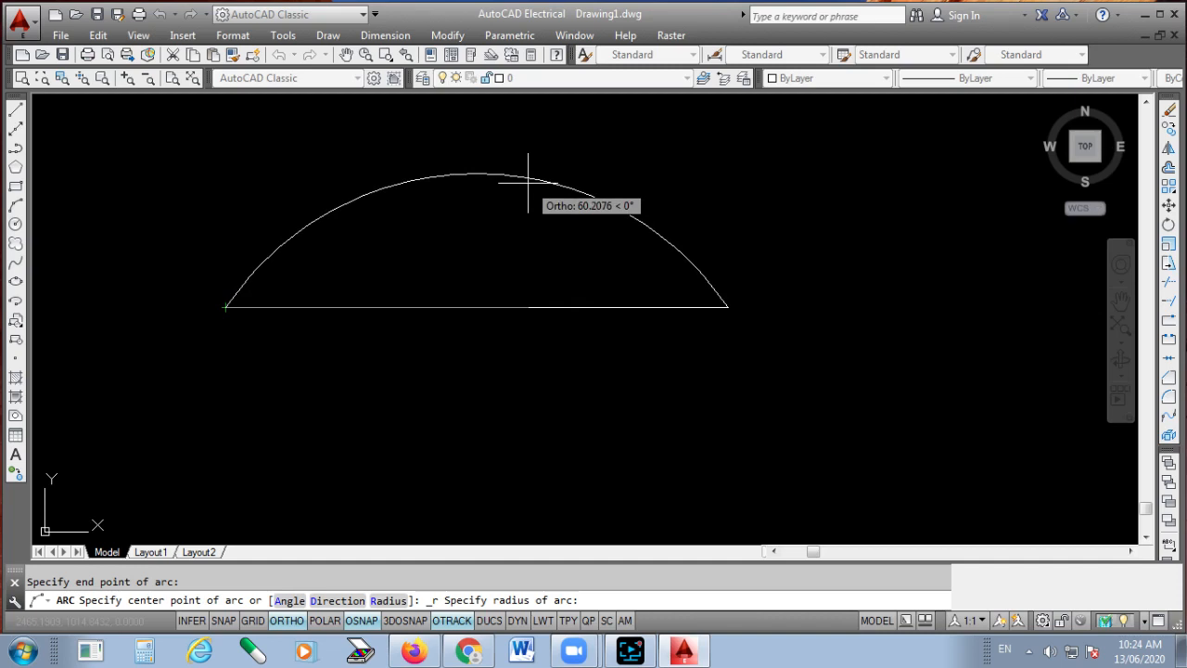
pyautogui.press('Return')
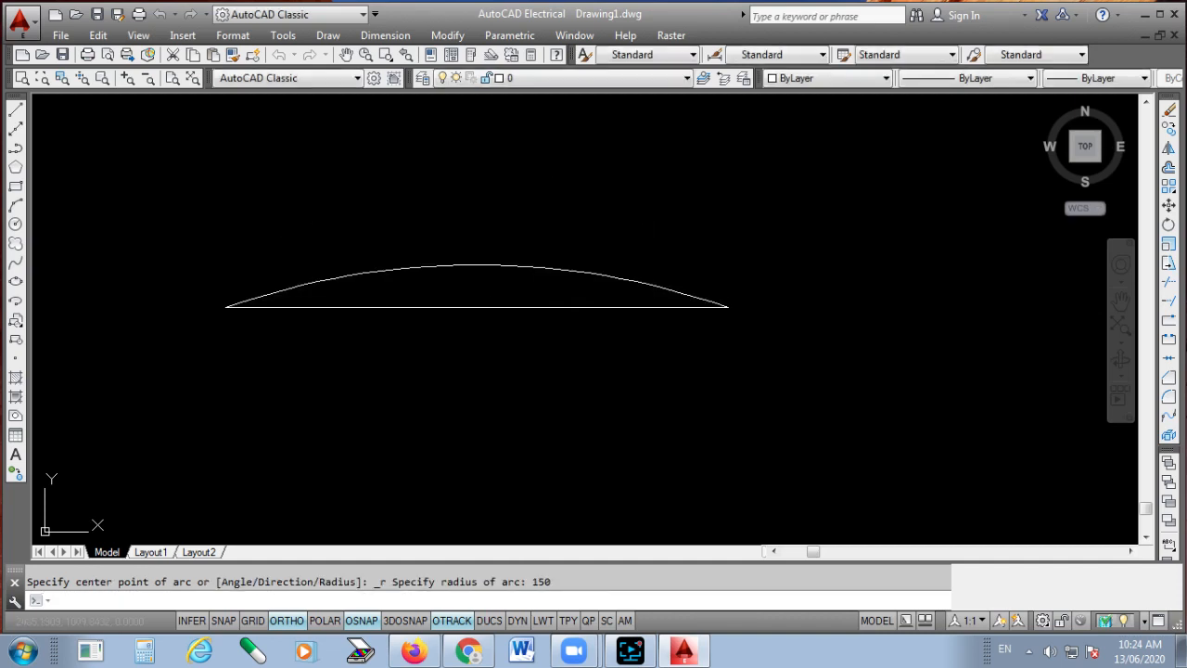
# - Add a radius dimension to the arc, placing its text above the arc's right half
pyautogui.scroll(-1, 539, 255)
pyautogui.scroll(1, 443, 268)
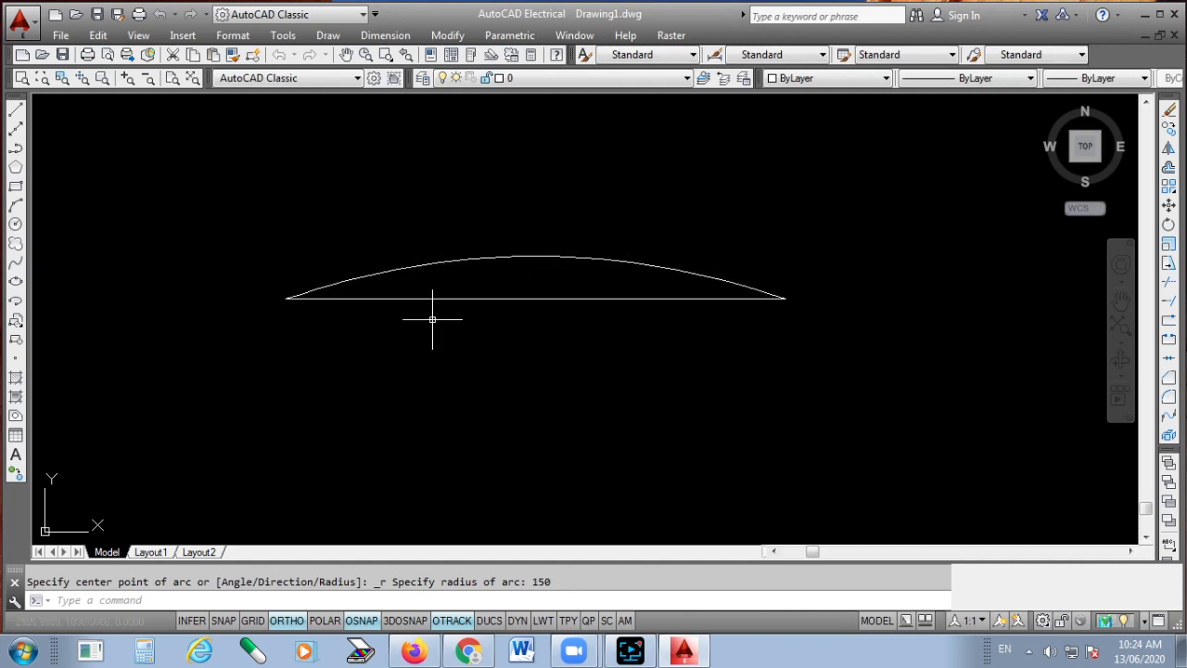
pyautogui.click(385, 35)
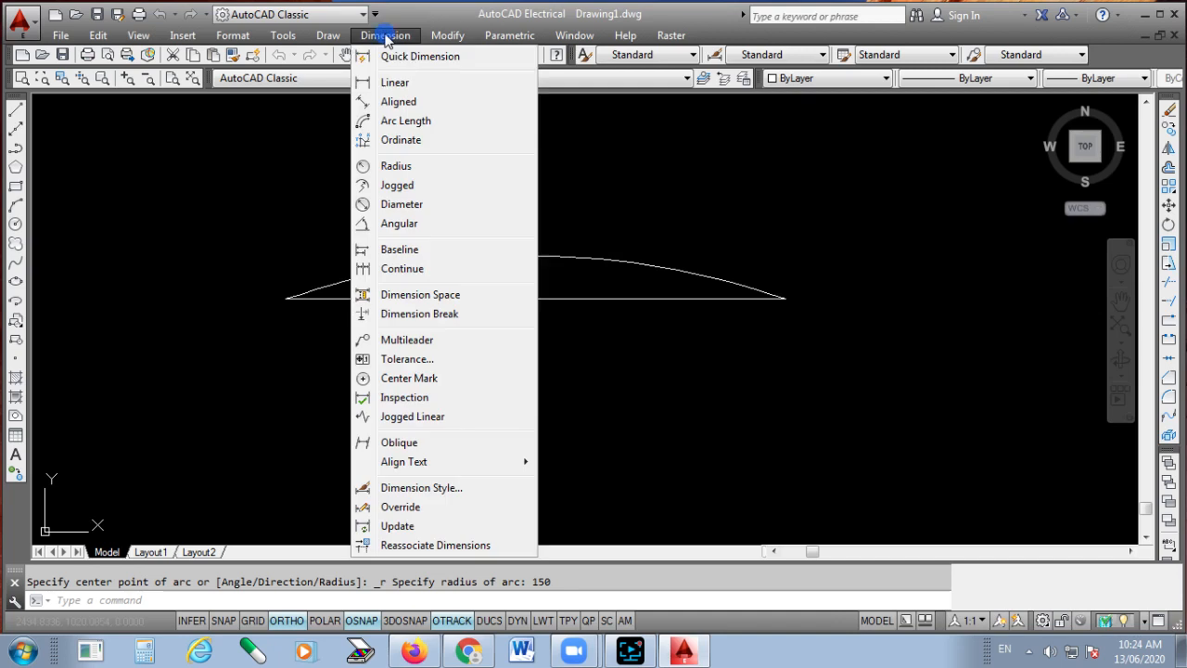
pyautogui.click(397, 167)
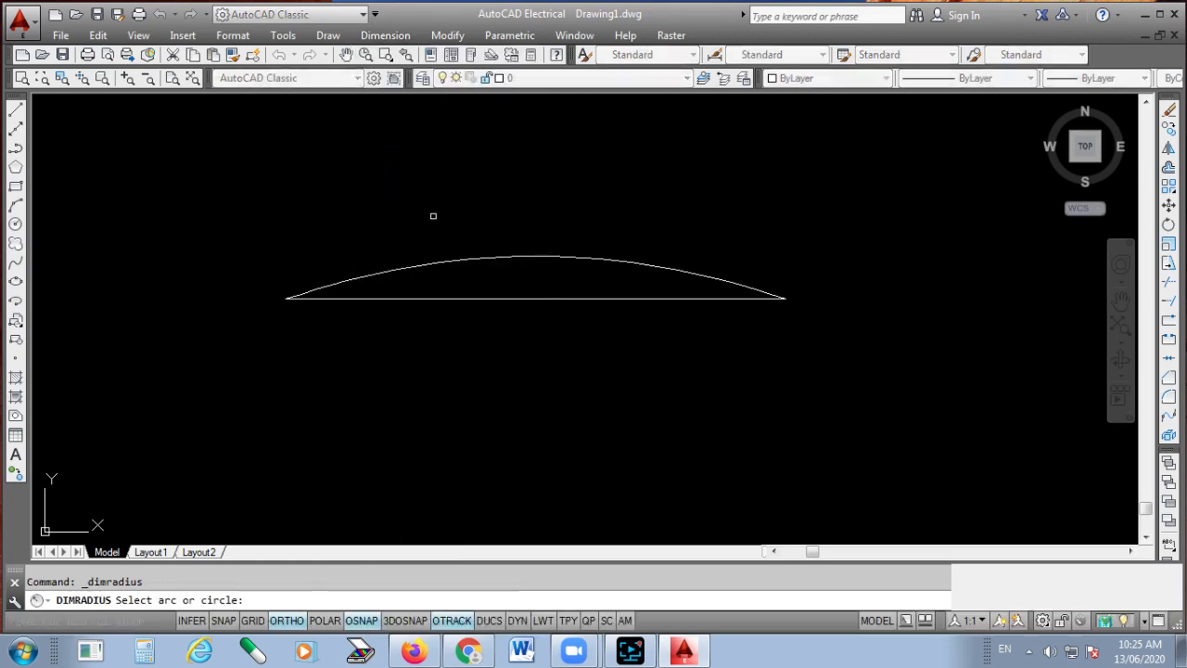
pyautogui.click(617, 263)
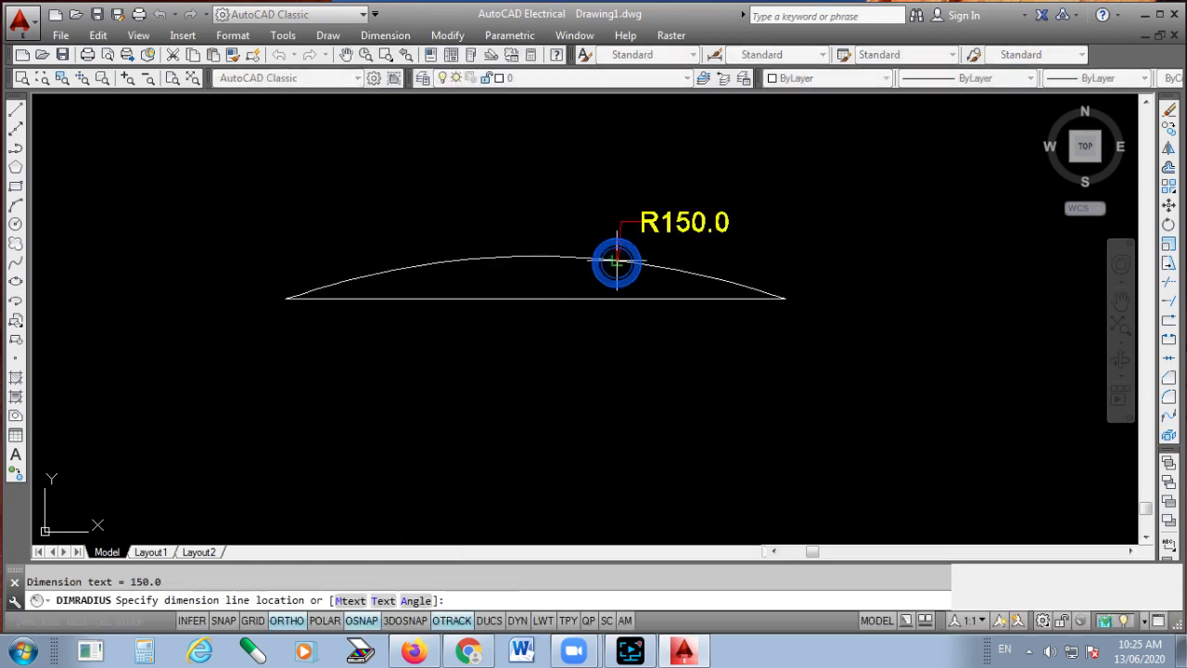
pyautogui.click(674, 167)
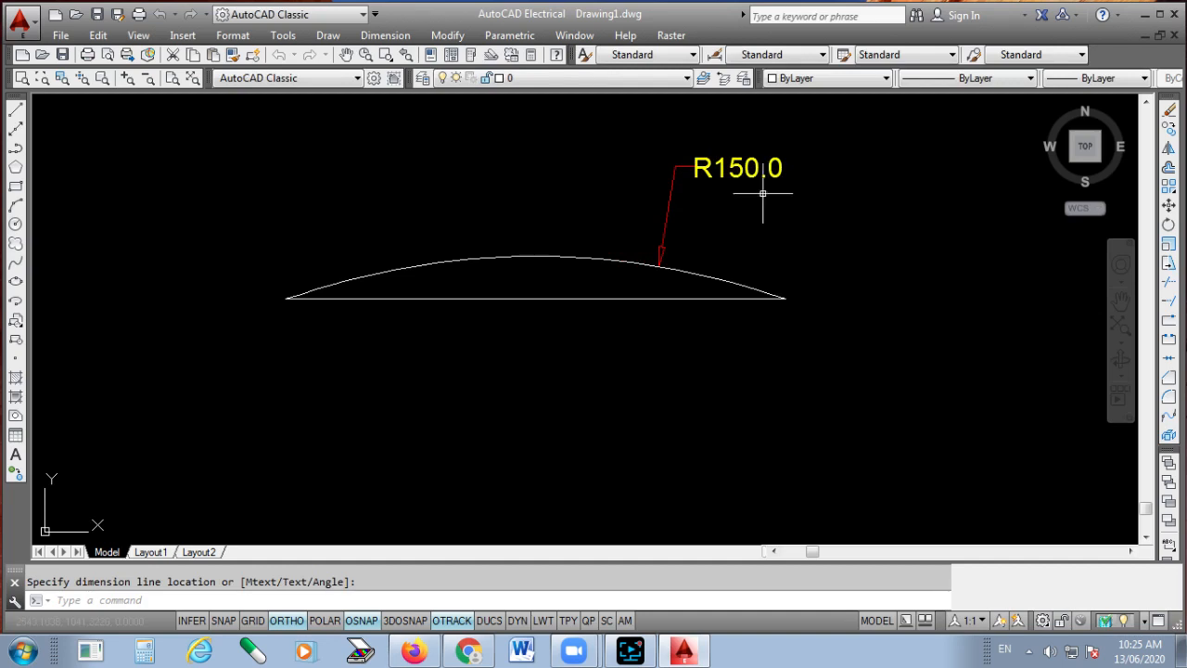
# - Add an arc length dimension to the arc, placed just above the curve
pyautogui.click(380, 37)
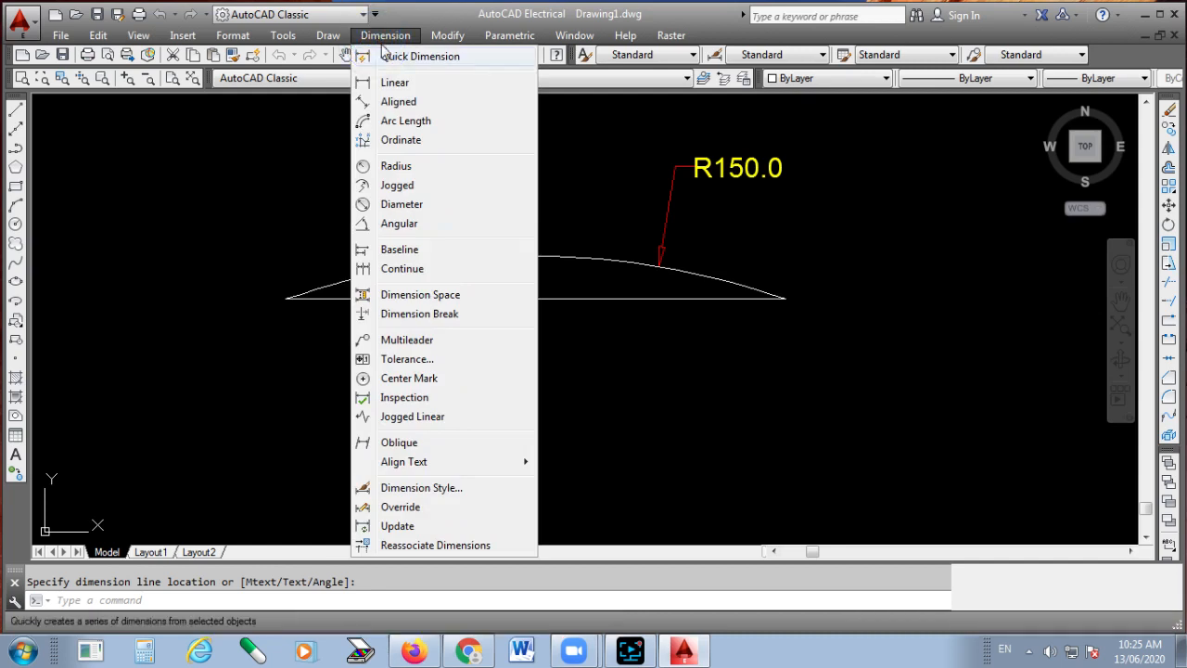
pyautogui.click(393, 124)
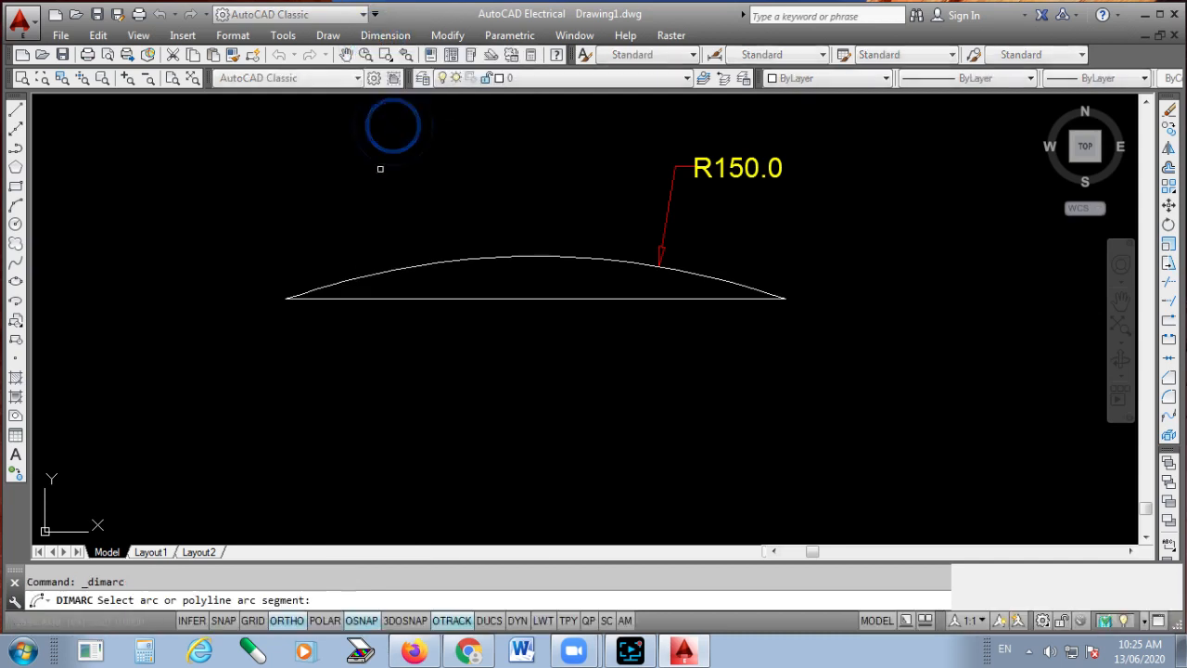
pyautogui.click(400, 272)
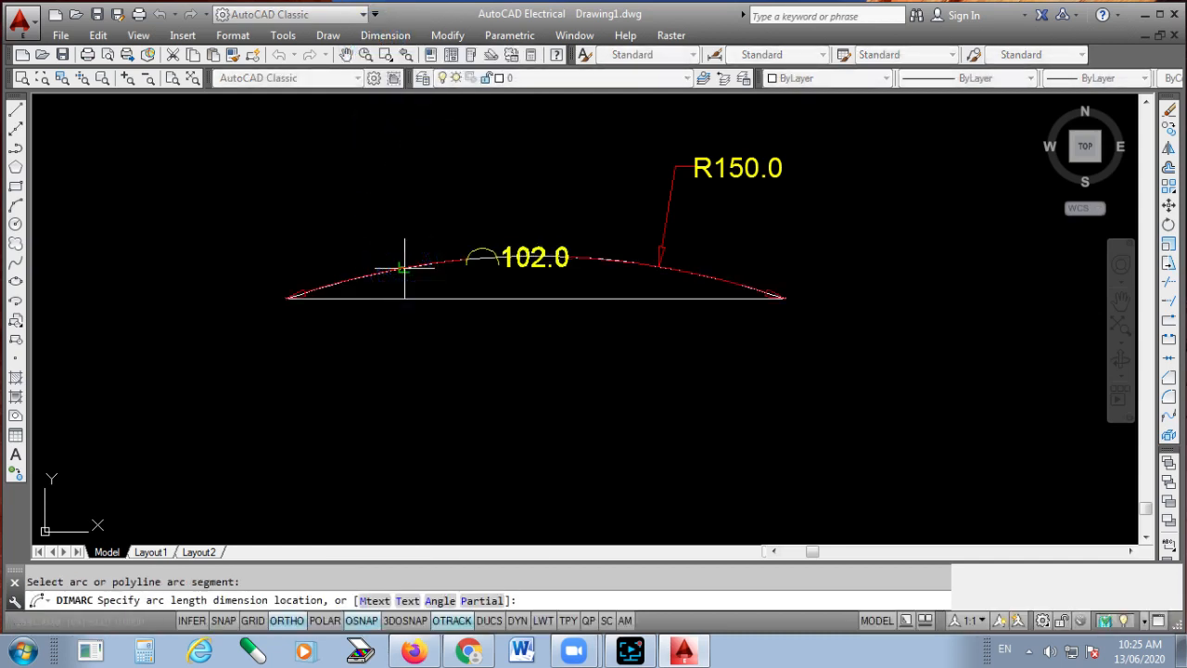
pyautogui.click(411, 226)
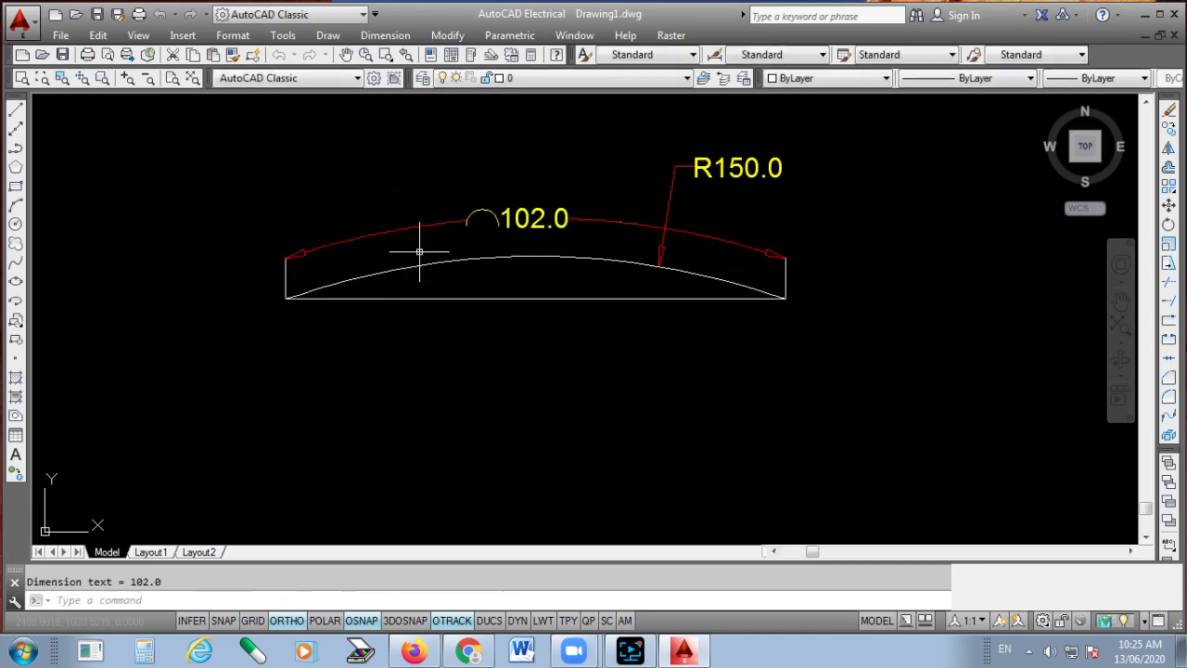
# - Add a linear dimension between the horizontal line's two endpoints, placed just below the line
pyautogui.click(385, 35)
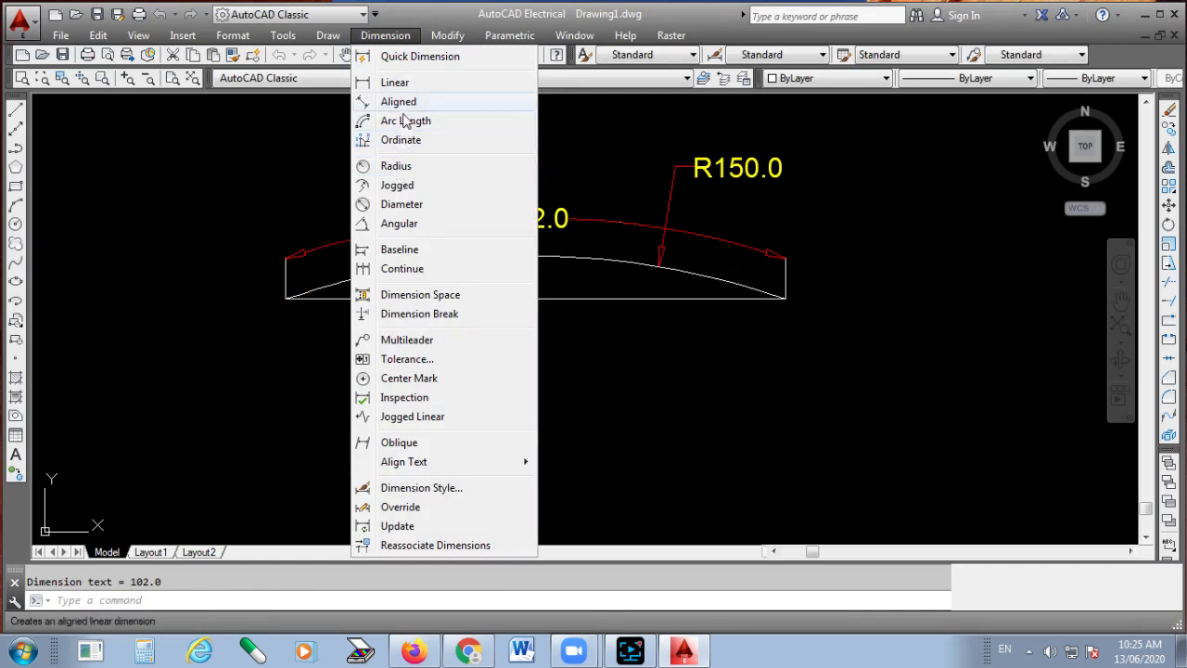
pyautogui.click(397, 84)
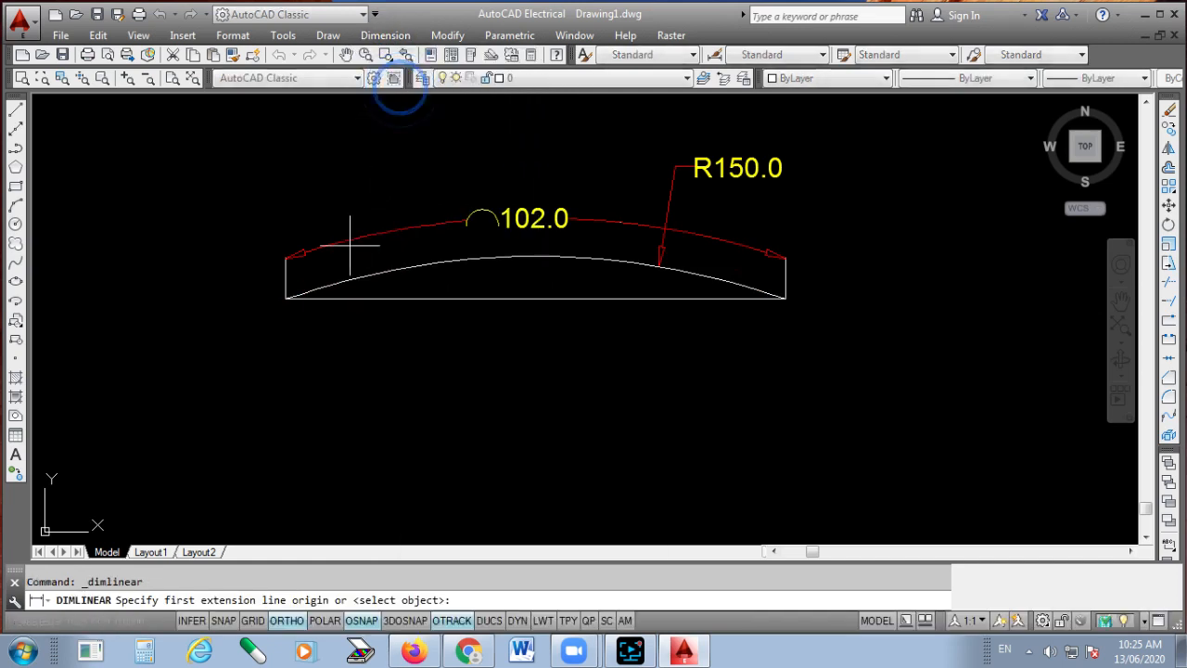
pyautogui.click(287, 297)
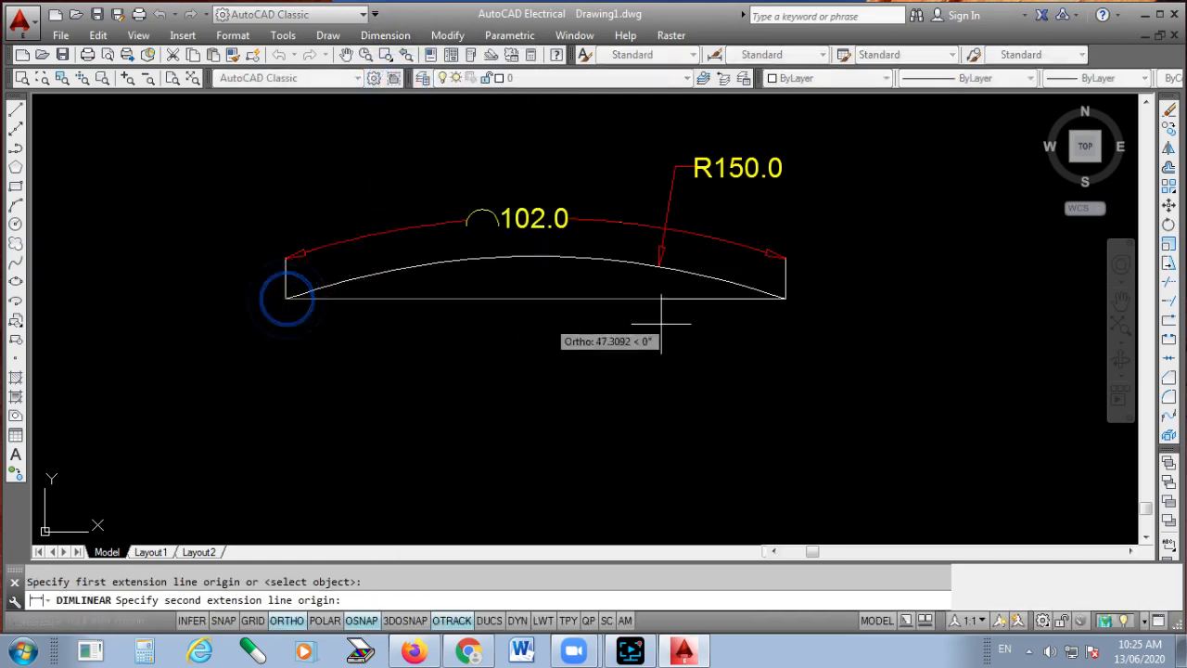
pyautogui.click(786, 298)
pyautogui.click(558, 344)
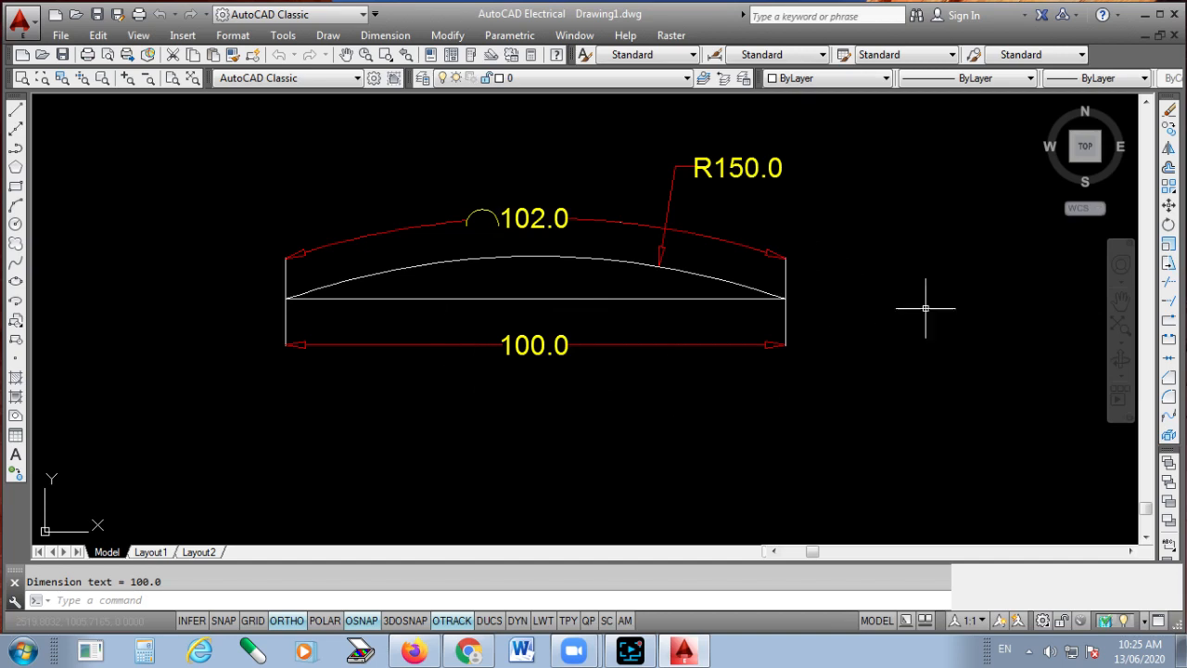
# - Erase the line and the arc together with all three of their dimensions
pyautogui.click(895, 123)
pyautogui.click(212, 465)
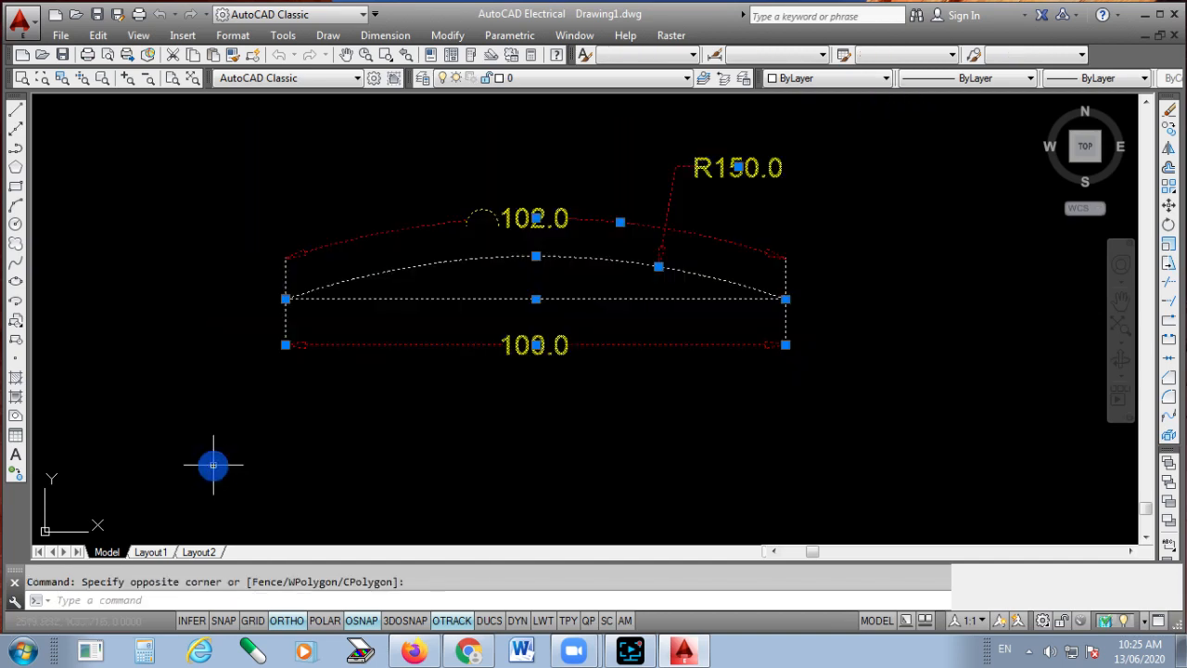
pyautogui.press('Delete')
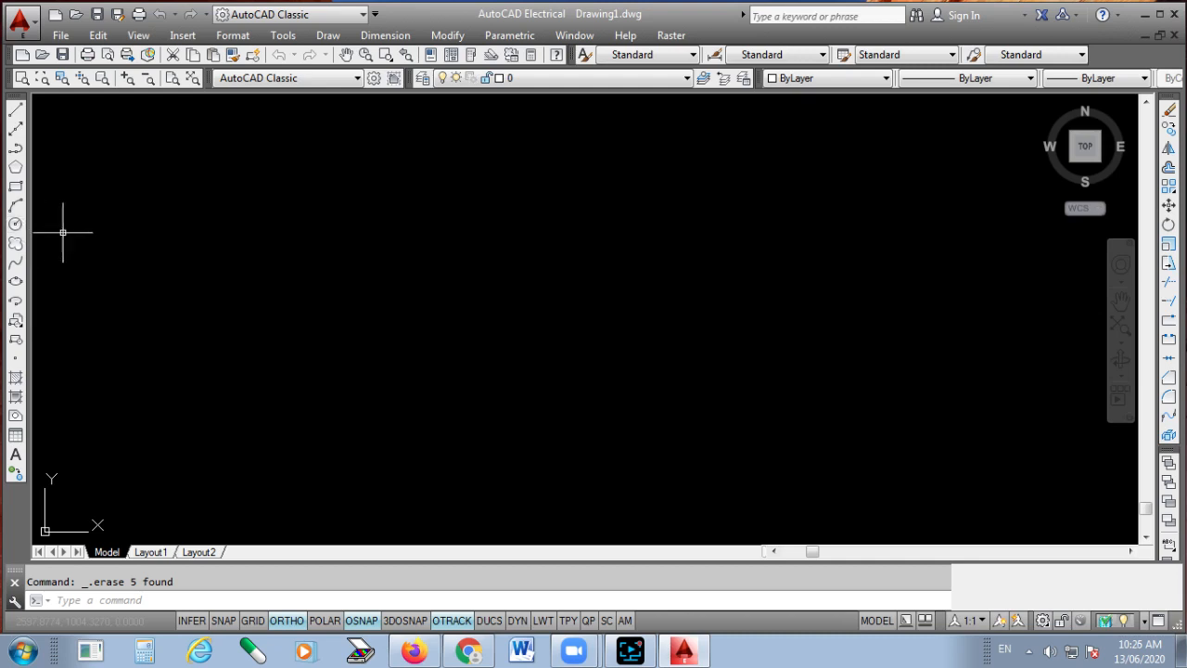
pyautogui.click(329, 35)
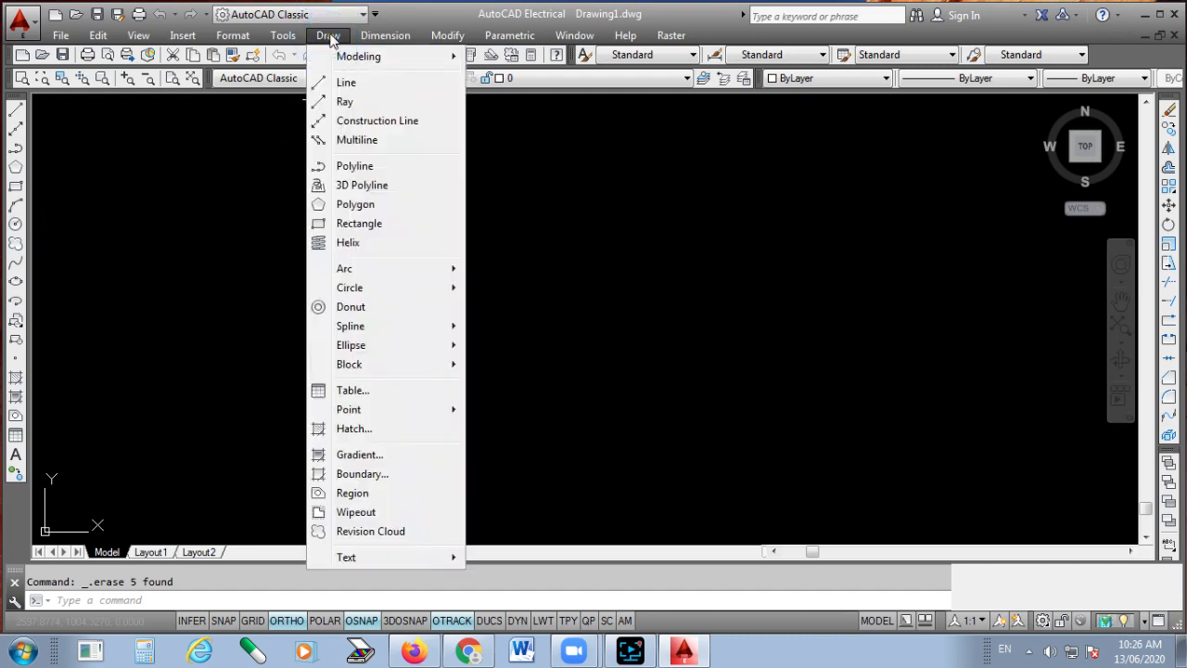
pyautogui.click(426, 289)
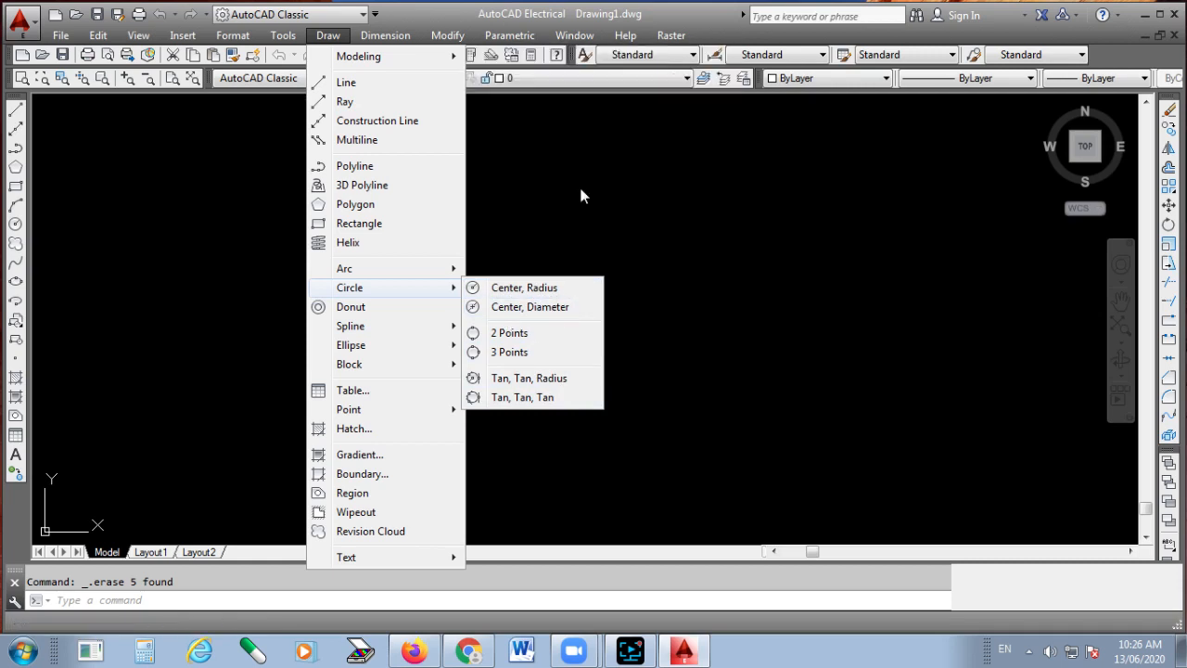
pyautogui.click(560, 138)
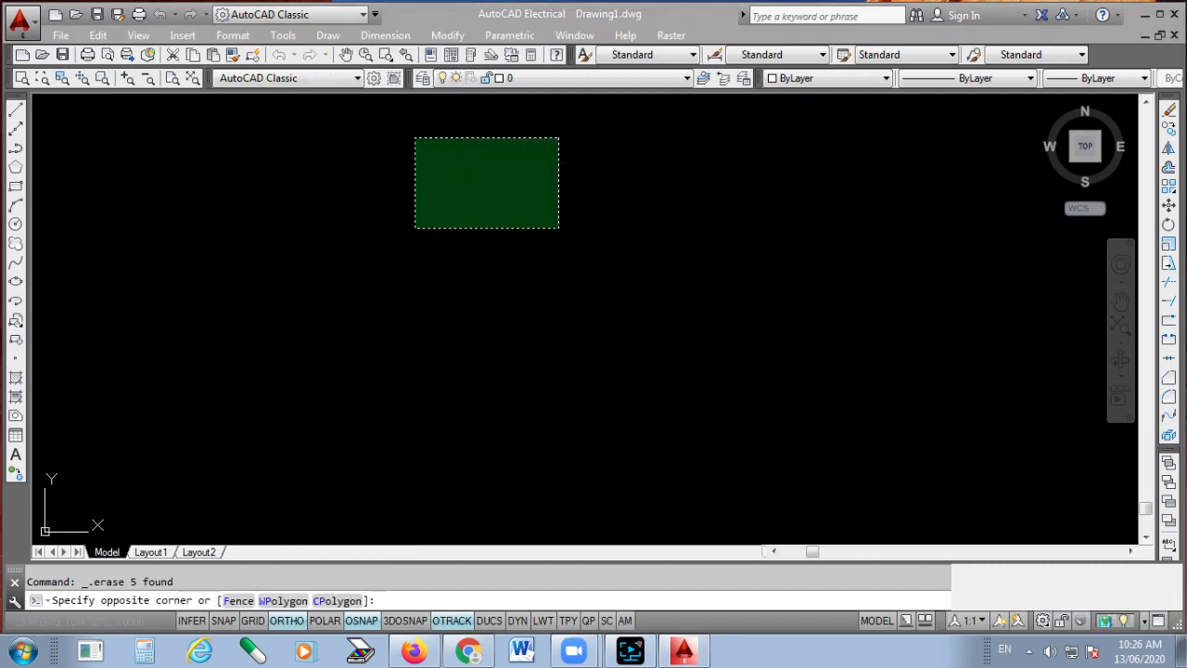
pyautogui.click(414, 228)
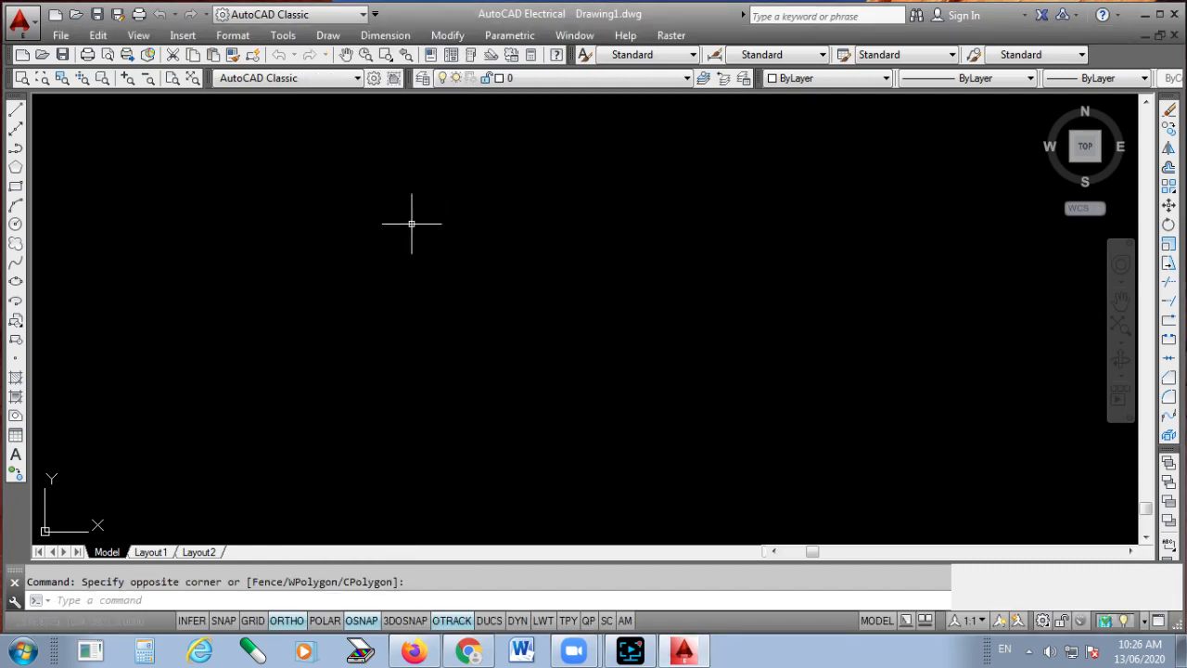
# - Draw a Center, Radius circle with radius 100 near the middle of the empty drawing
pyautogui.click(327, 35)
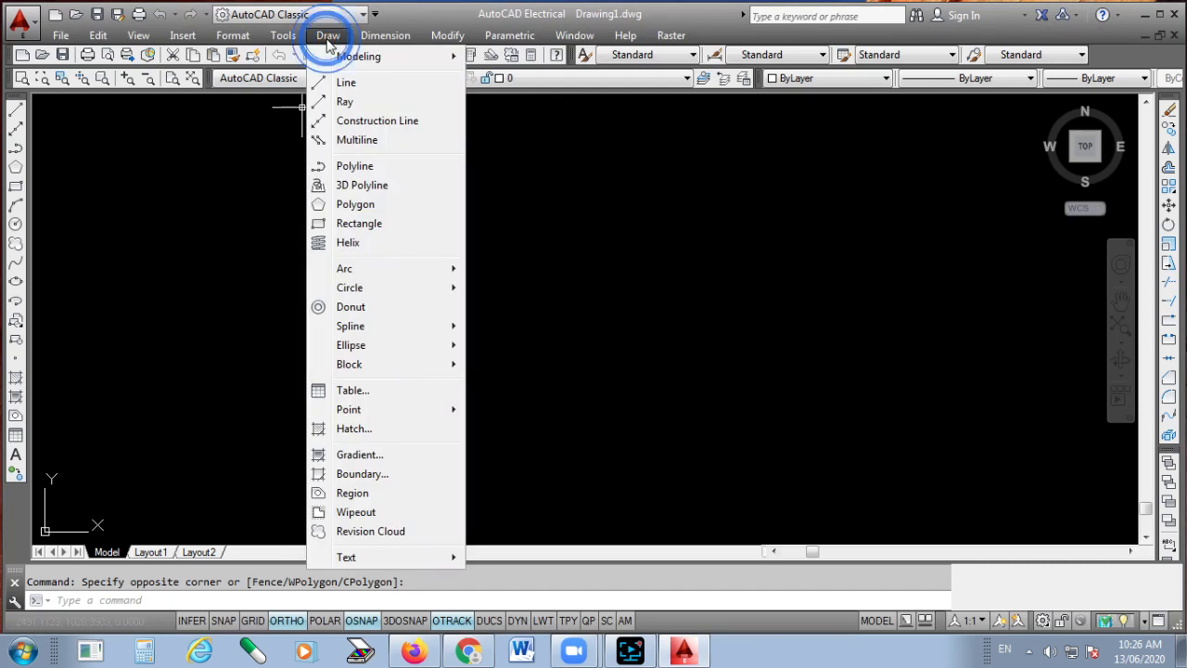
pyautogui.click(390, 274)
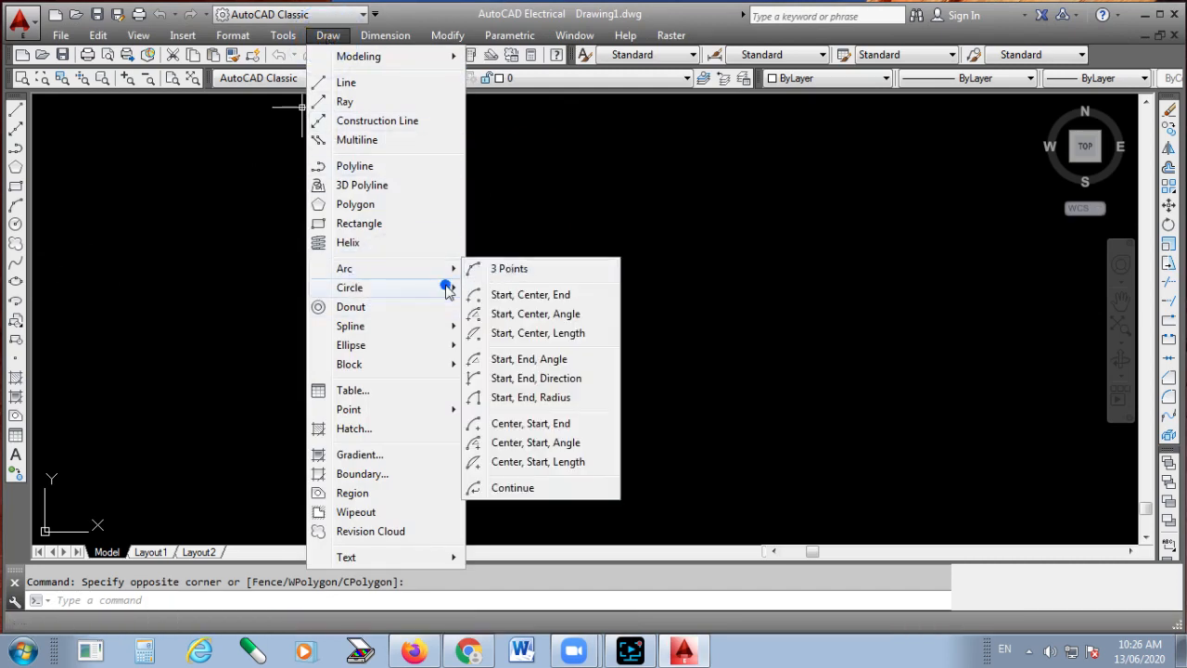
pyautogui.click(445, 286)
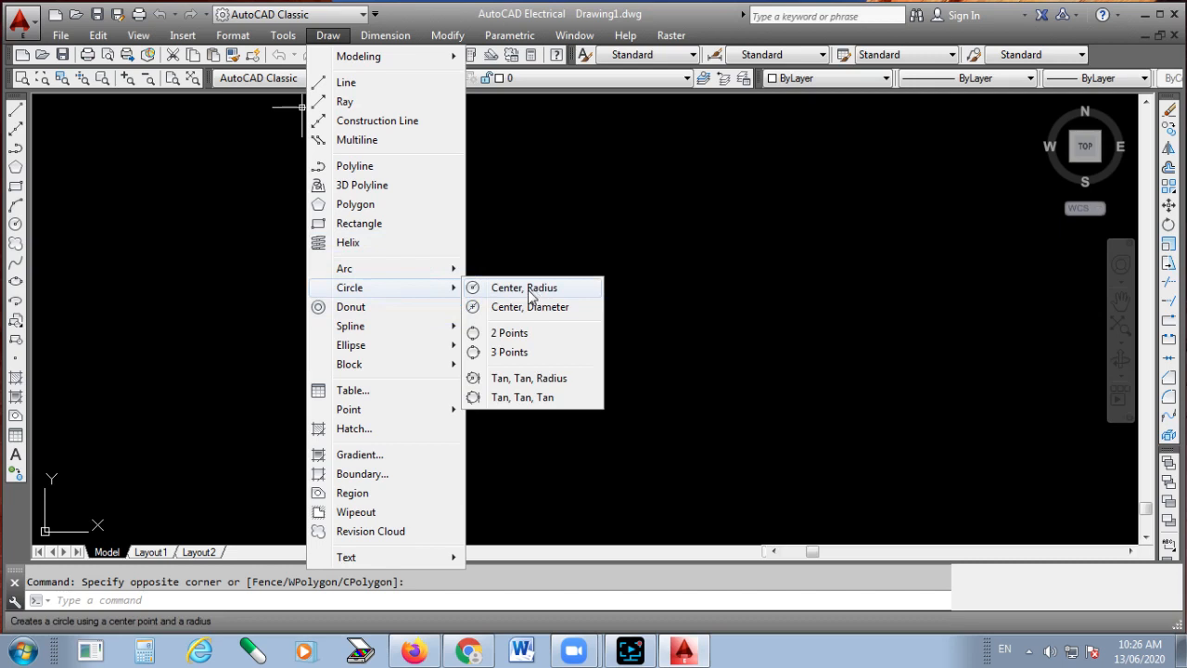
pyautogui.click(531, 294)
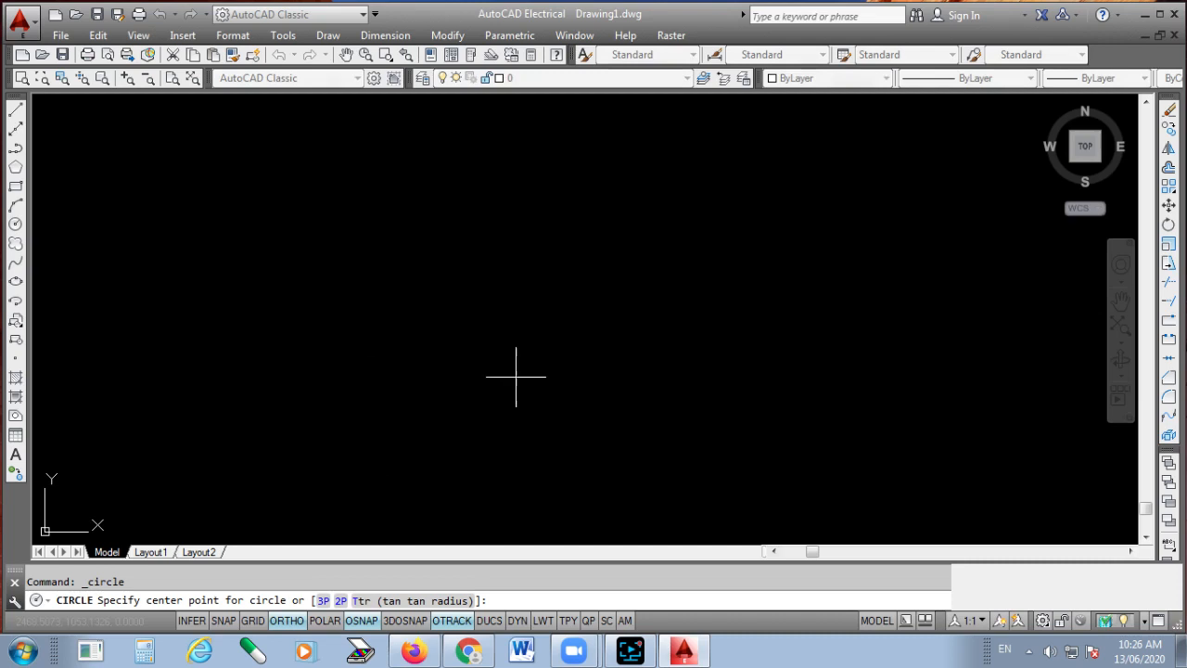
pyautogui.click(536, 307)
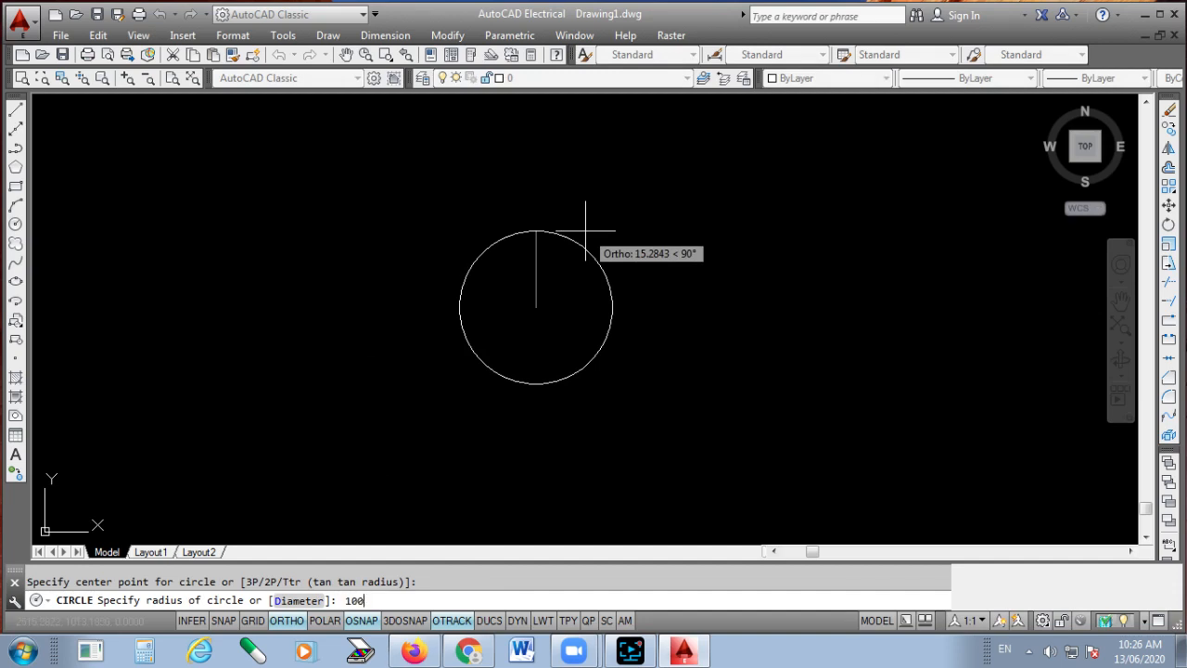
pyautogui.write('100')
pyautogui.press('Return')
pyautogui.scroll(-10, 615, 336)
pyautogui.scroll(4, 684, 328)
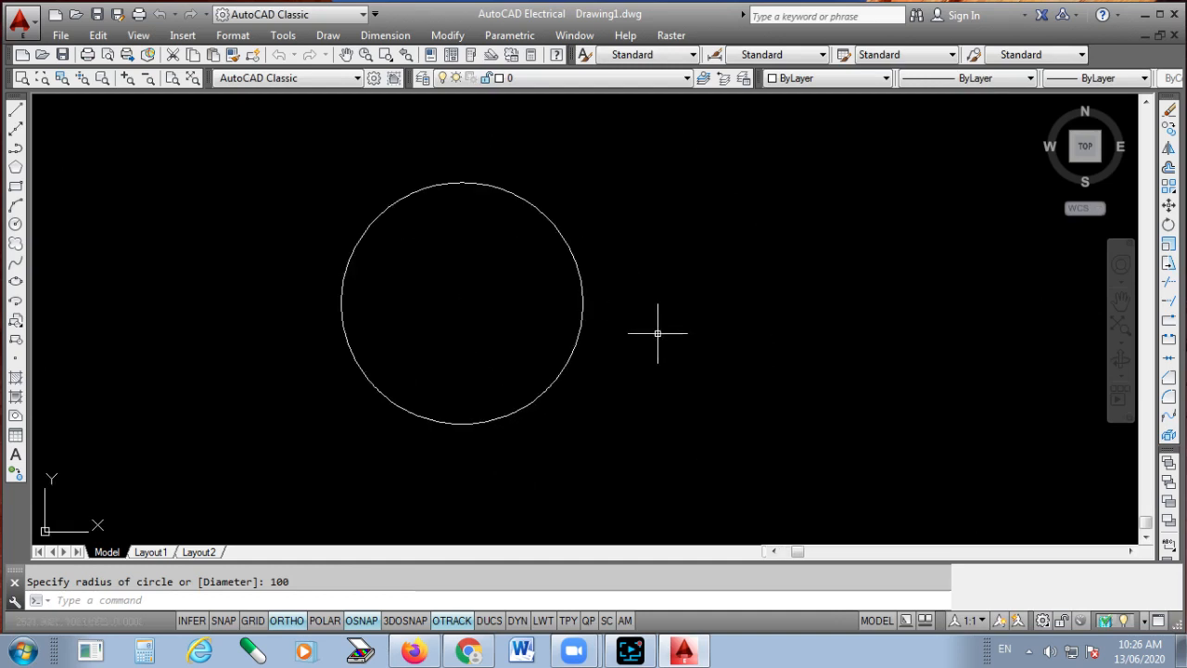
# - Draw a Center, Diameter circle with diameter 100 to the right of the existing circle
pyautogui.click(326, 35)
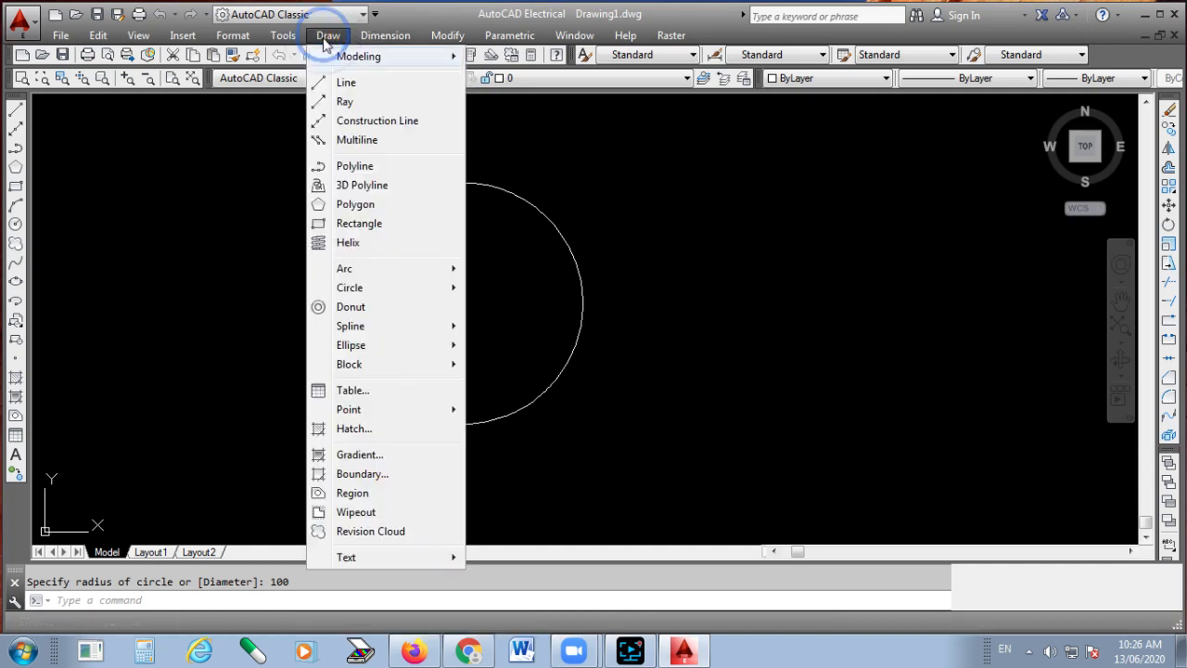
pyautogui.click(351, 288)
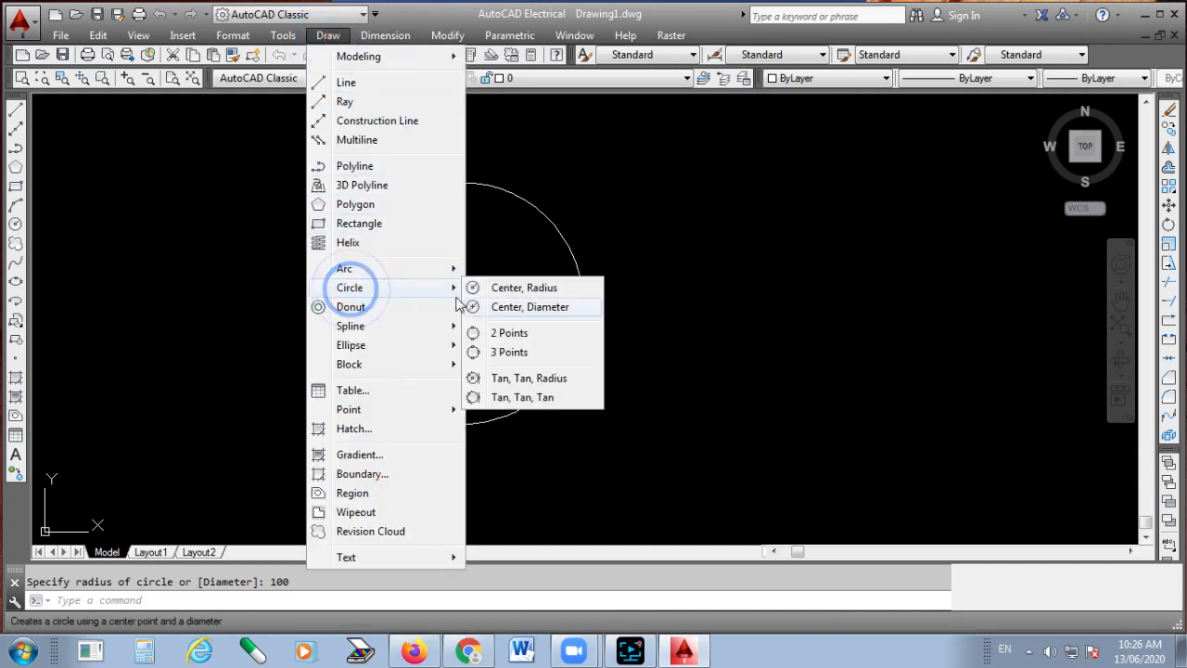
pyautogui.click(543, 311)
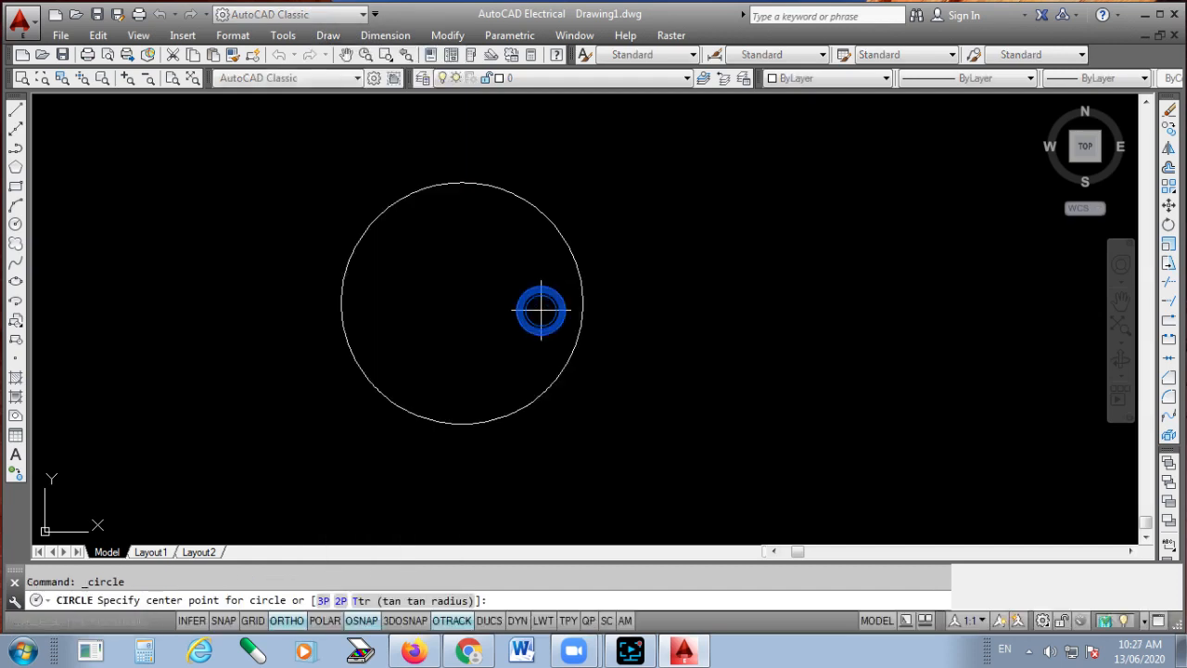
pyautogui.click(787, 300)
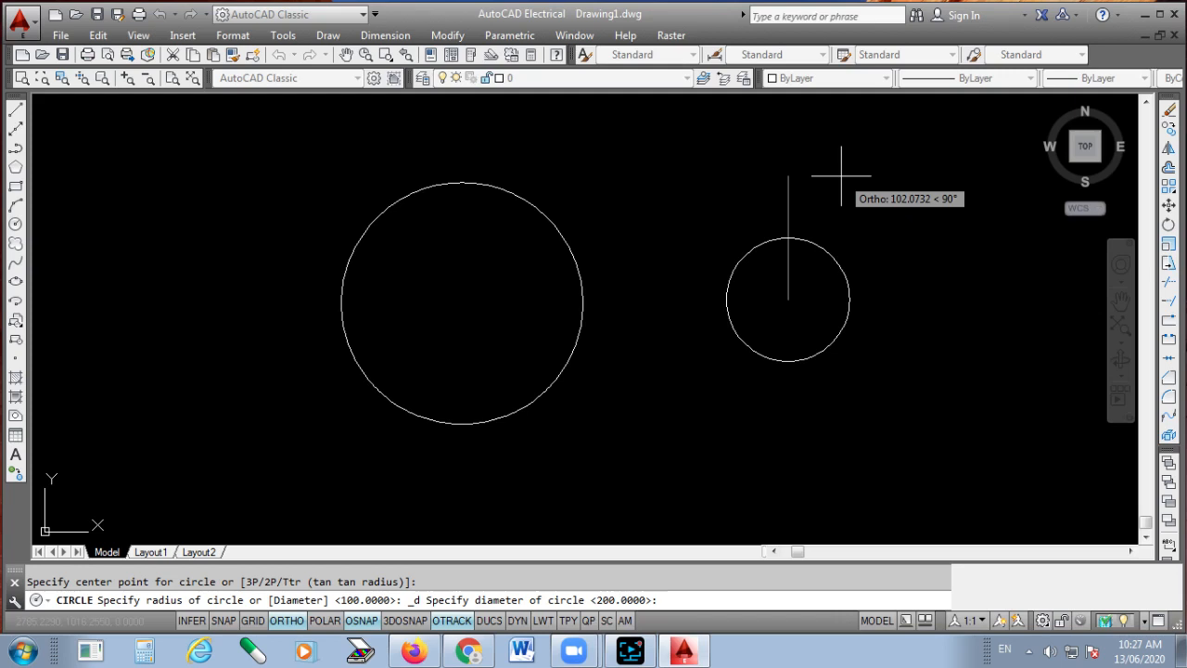
pyautogui.press('Return')
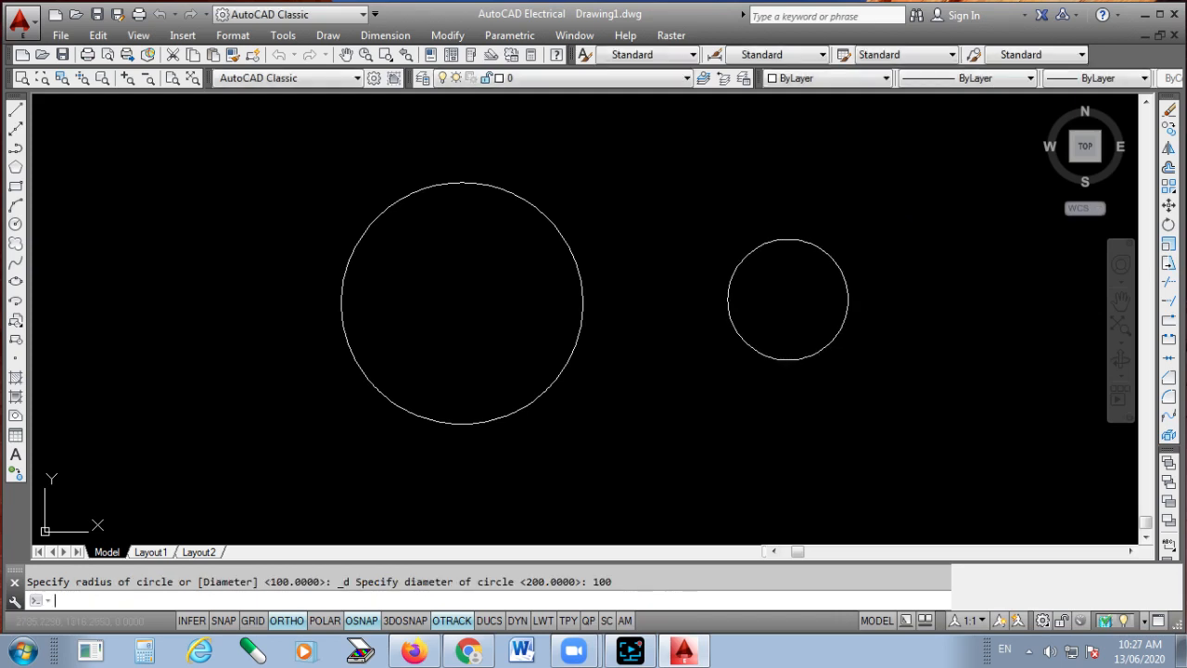
# - Add a radius dimension to the large circle, placed outside its upper-right edge
pyautogui.scroll(-1, 700, 290)
pyautogui.scroll(1, 714, 290)
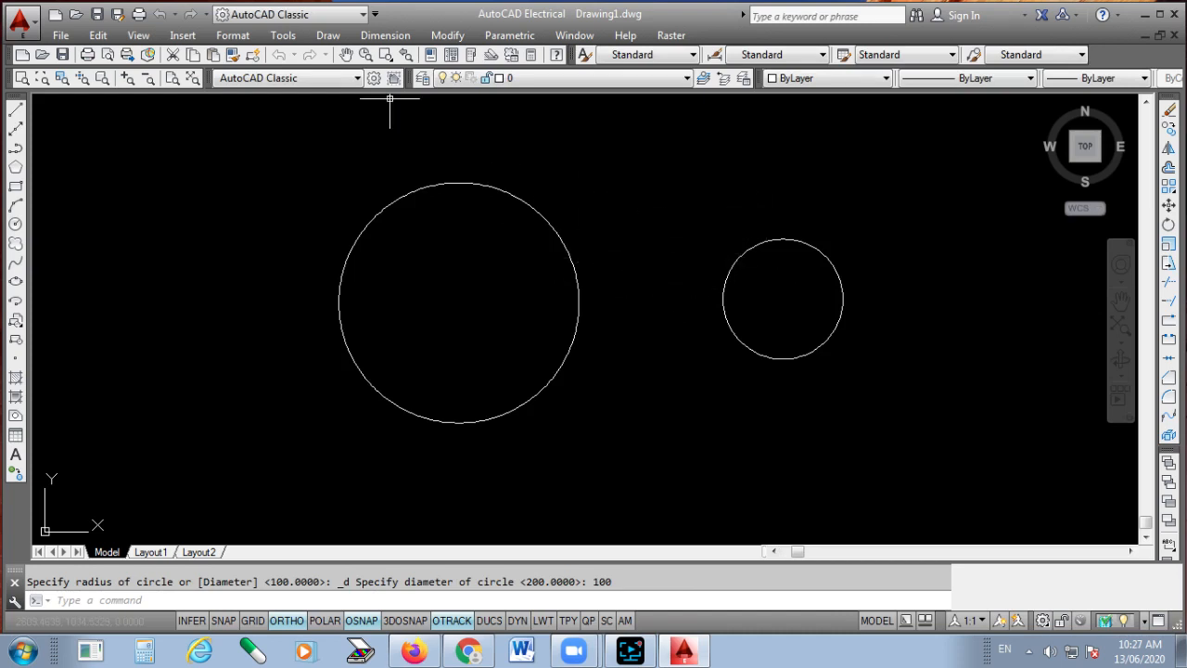
pyautogui.click(377, 37)
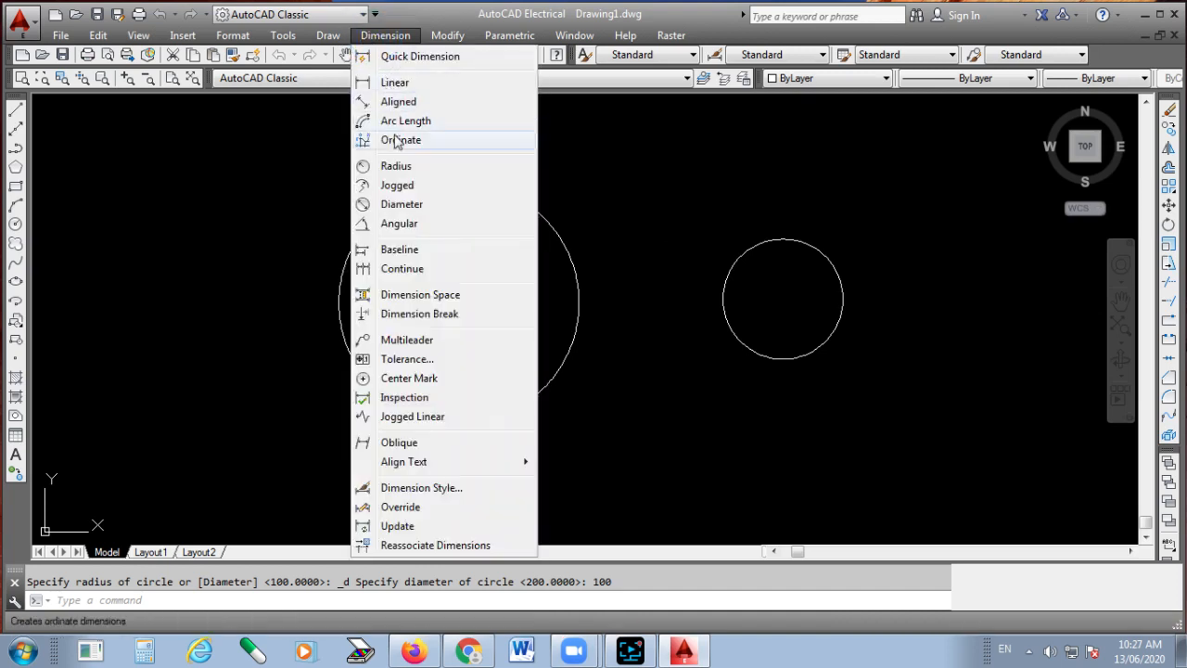
pyautogui.click(396, 166)
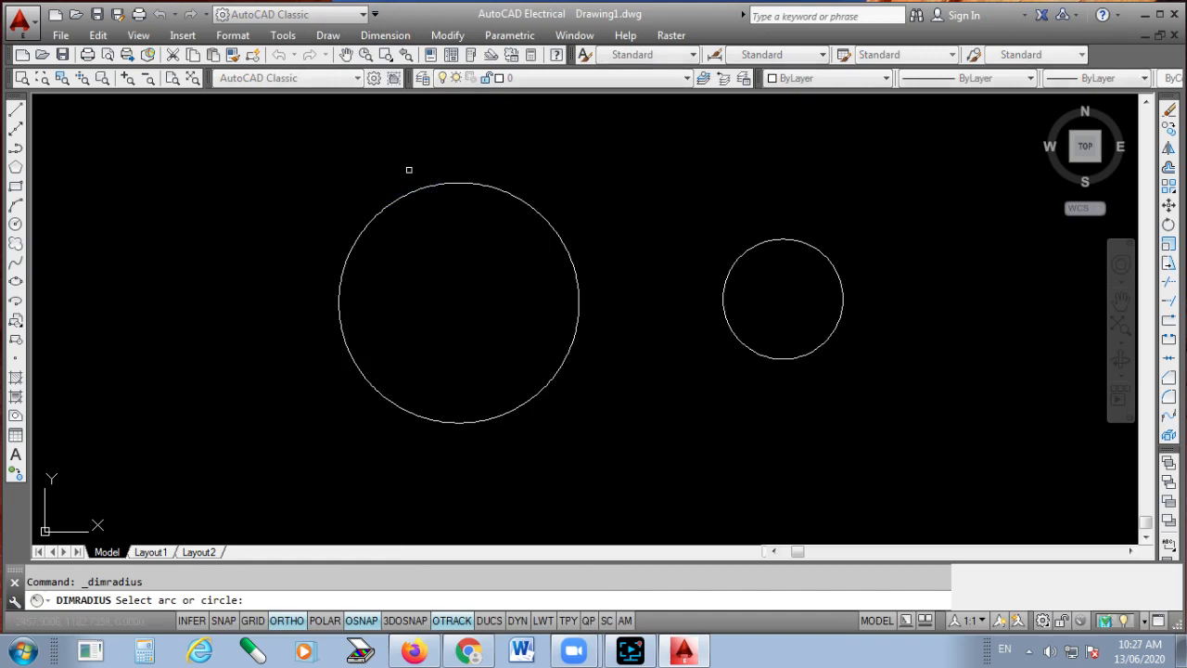
pyautogui.click(550, 223)
pyautogui.click(629, 179)
pyautogui.scroll(2, 668, 183)
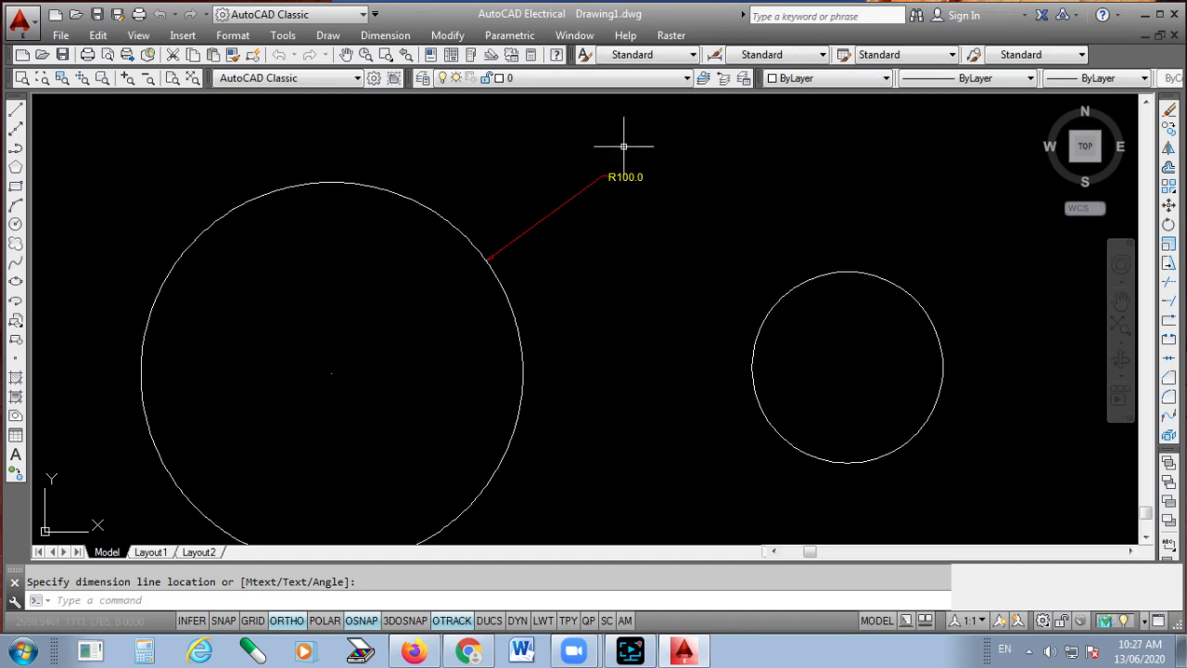
# - Add a diameter dimension to the small circle, placed outside its upper-left edge
pyautogui.click(383, 35)
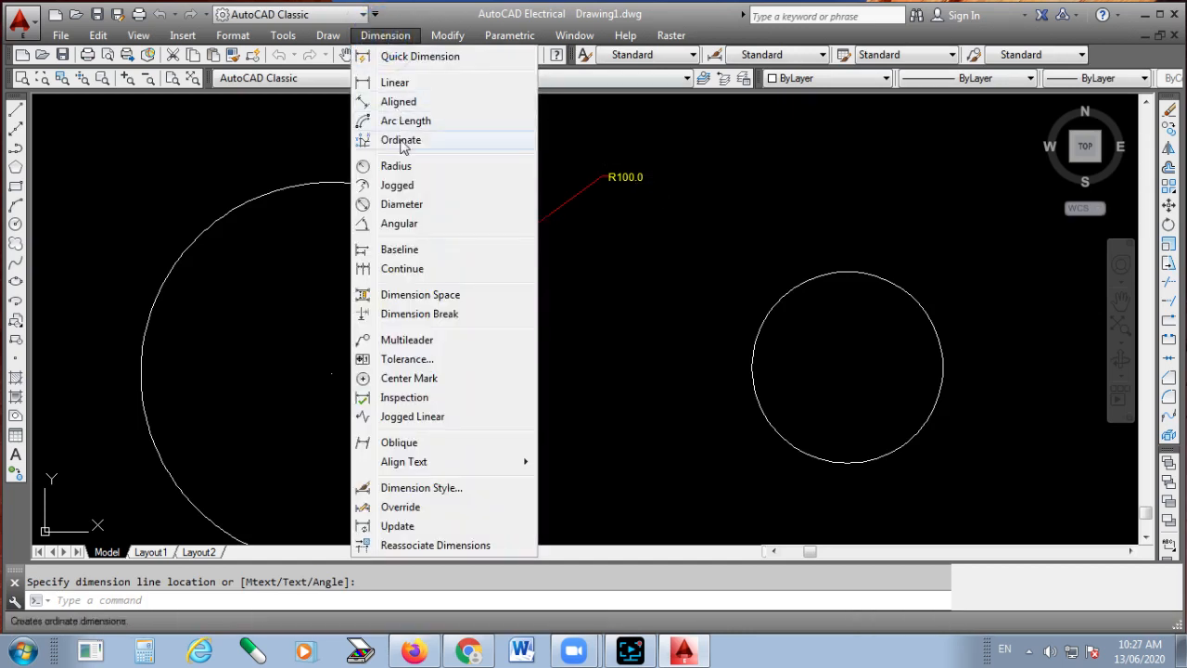
pyautogui.click(409, 202)
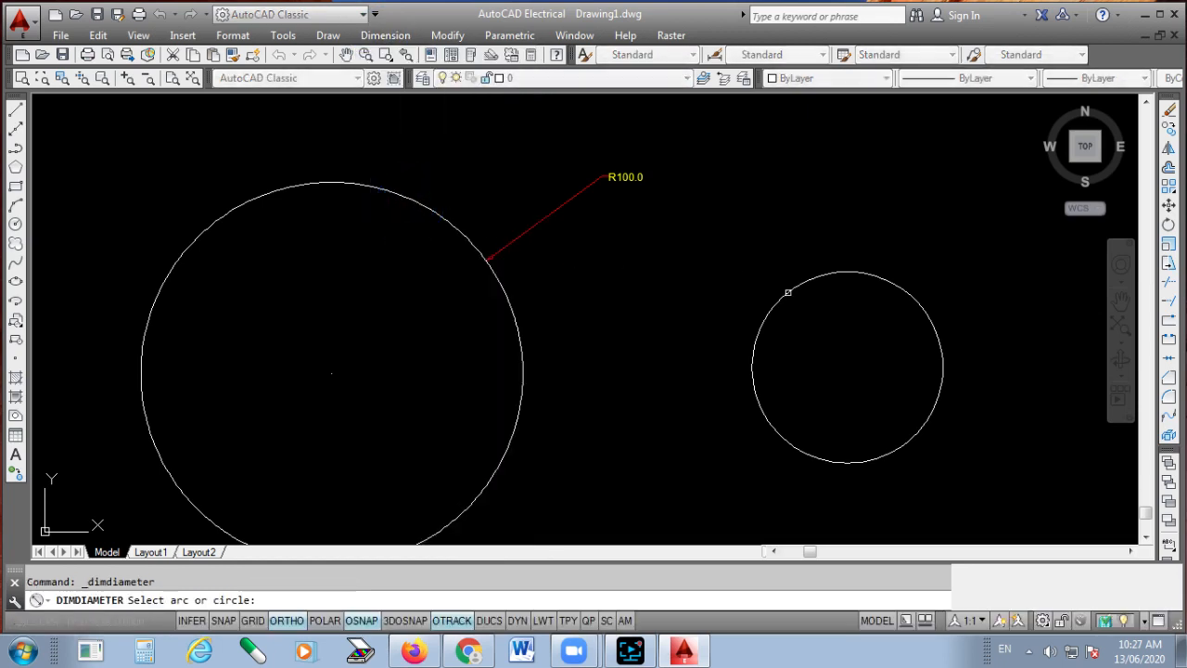
pyautogui.click(788, 293)
pyautogui.click(705, 191)
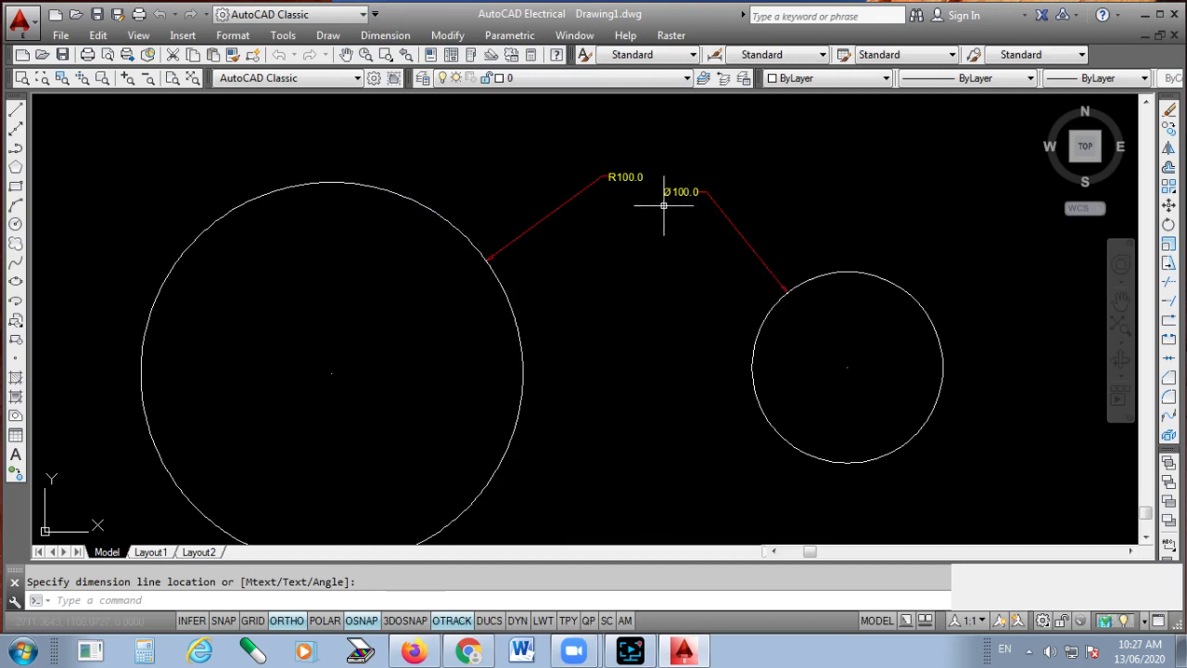
pyautogui.scroll(4, 672, 199)
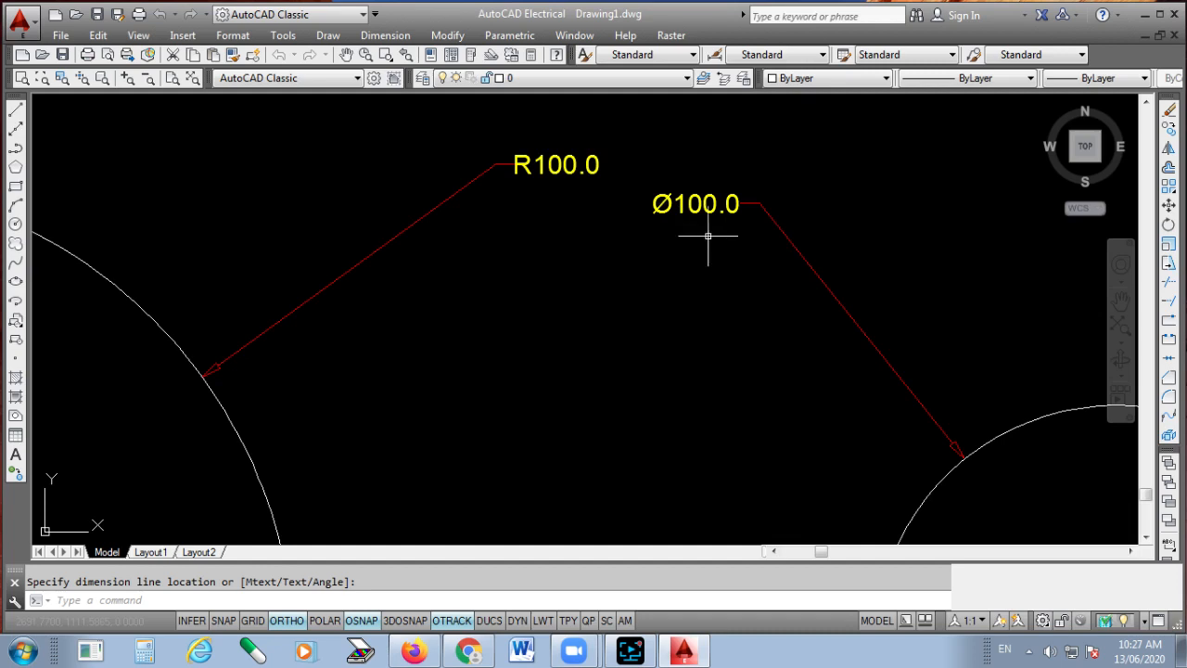
# - Erase both circles together with their radius and diameter dimensions
pyautogui.scroll(-8, 696, 225)
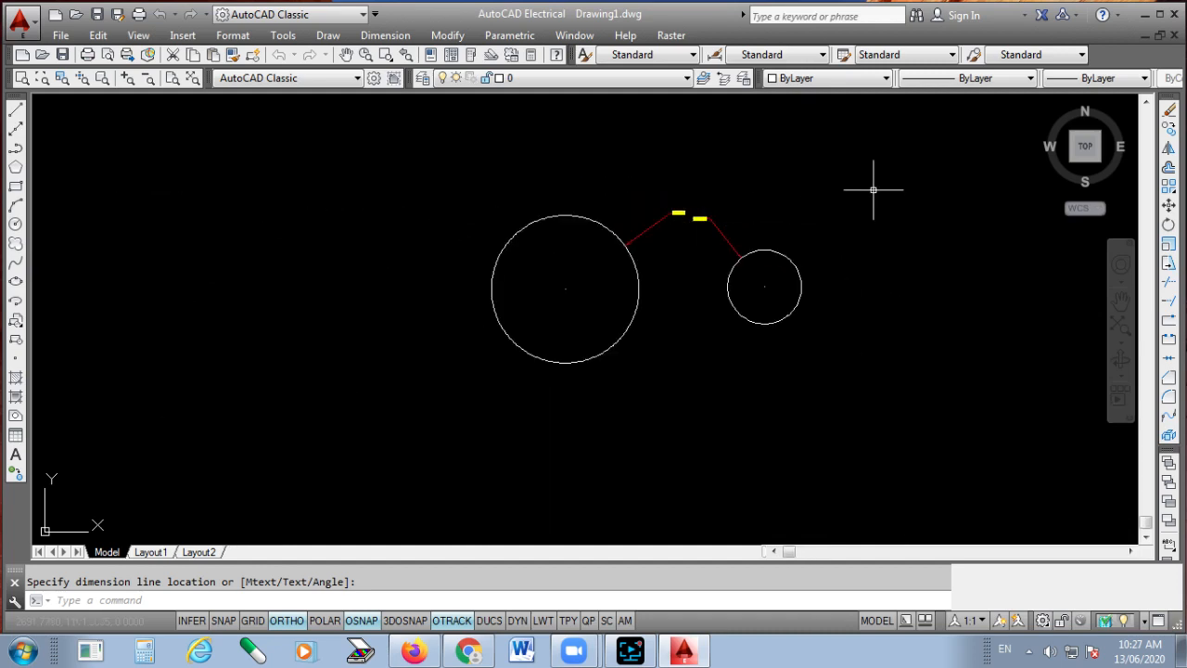
pyautogui.scroll(2, 808, 201)
pyautogui.click(906, 167)
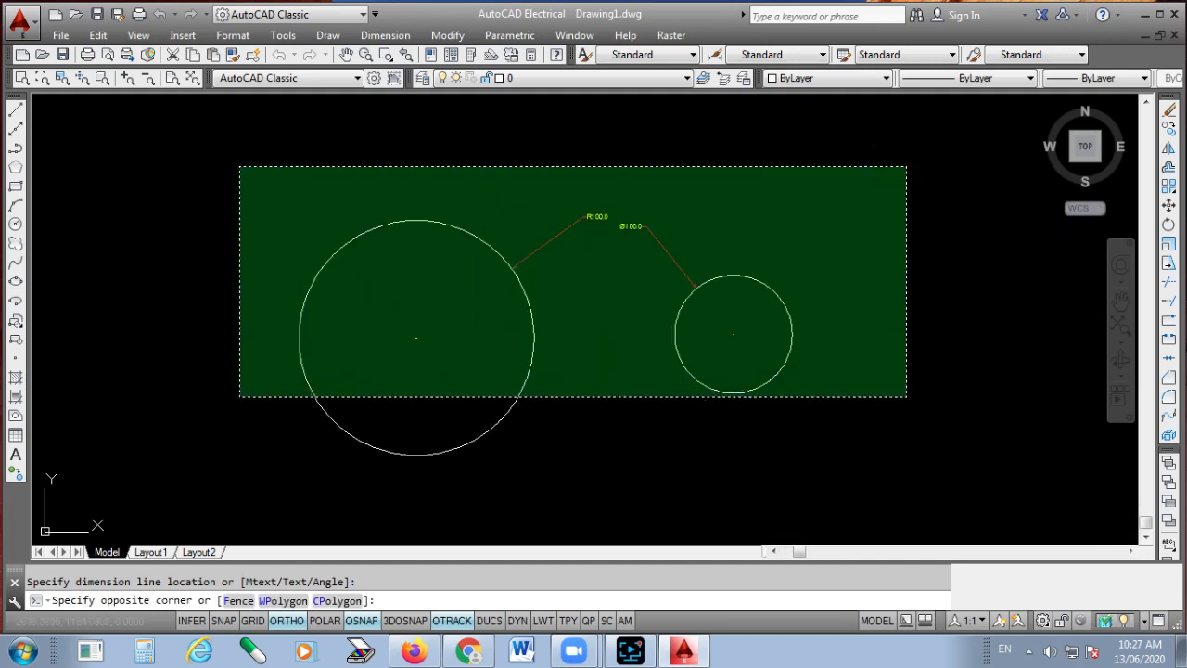
pyautogui.click(222, 449)
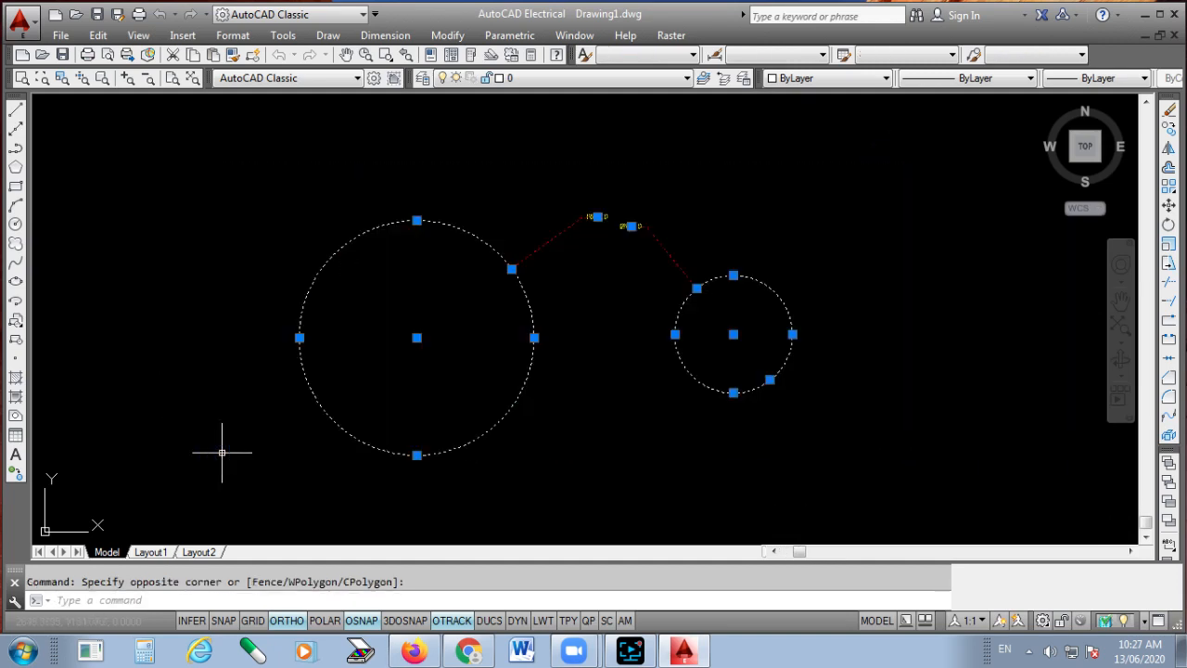
pyautogui.press('Delete')
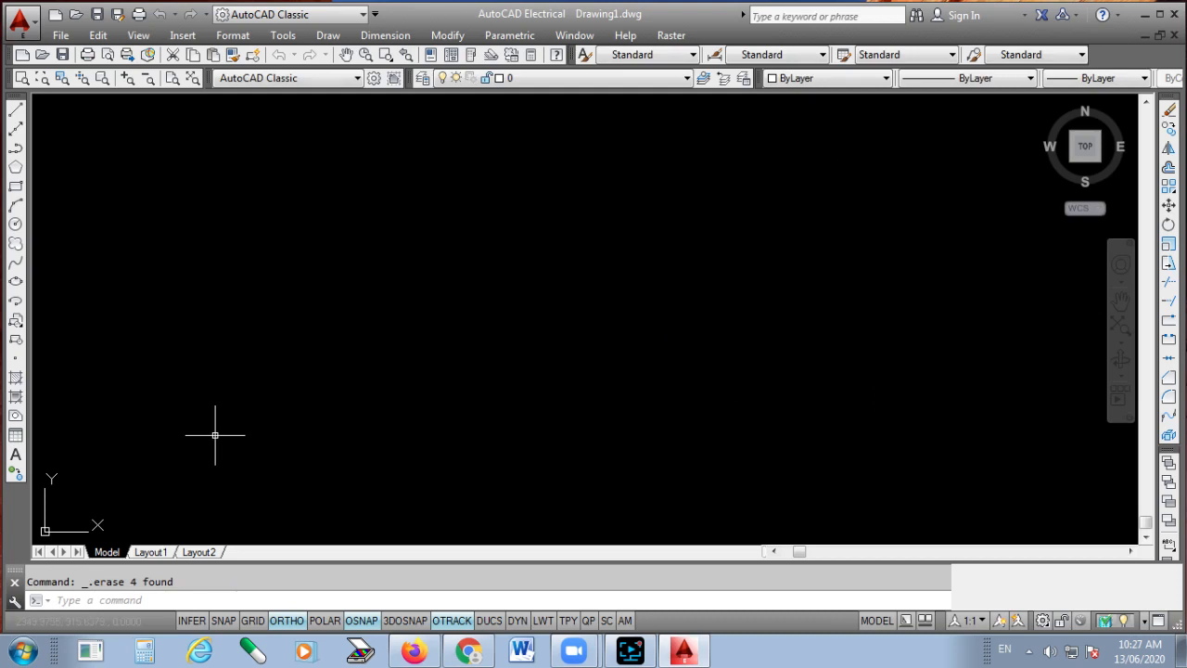
pyautogui.hotkey('ctrl', 'z')
pyautogui.hotkey('ctrl', 'x')
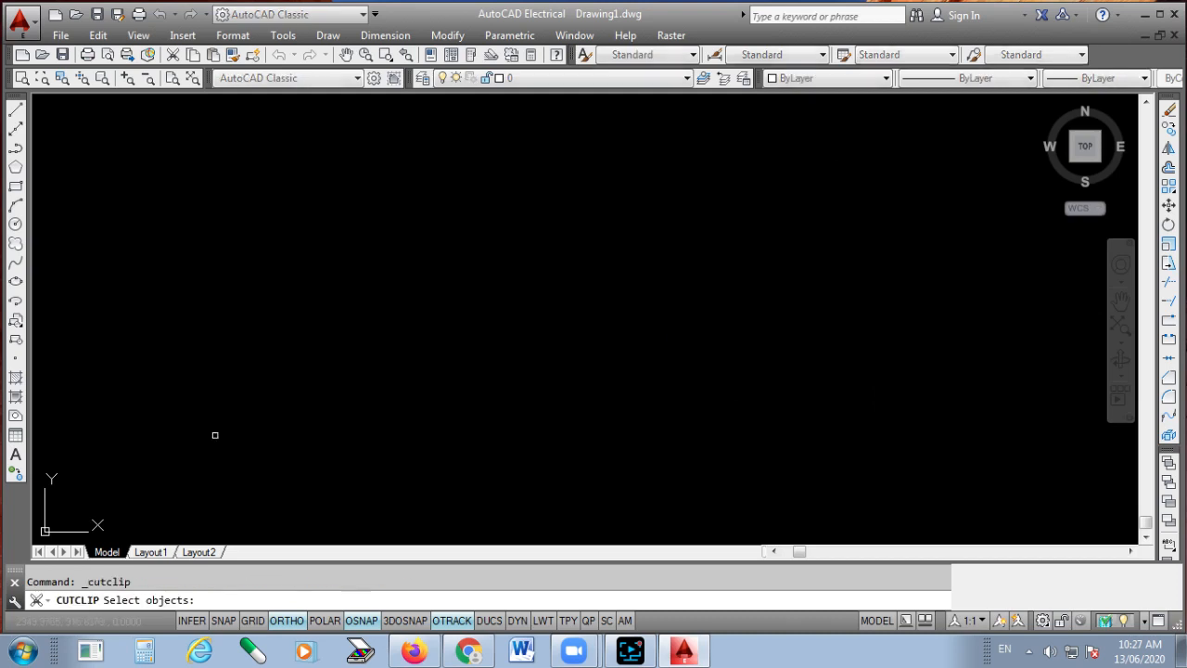
pyautogui.hotkey('ctrl', 'z')
pyautogui.press('Escape')
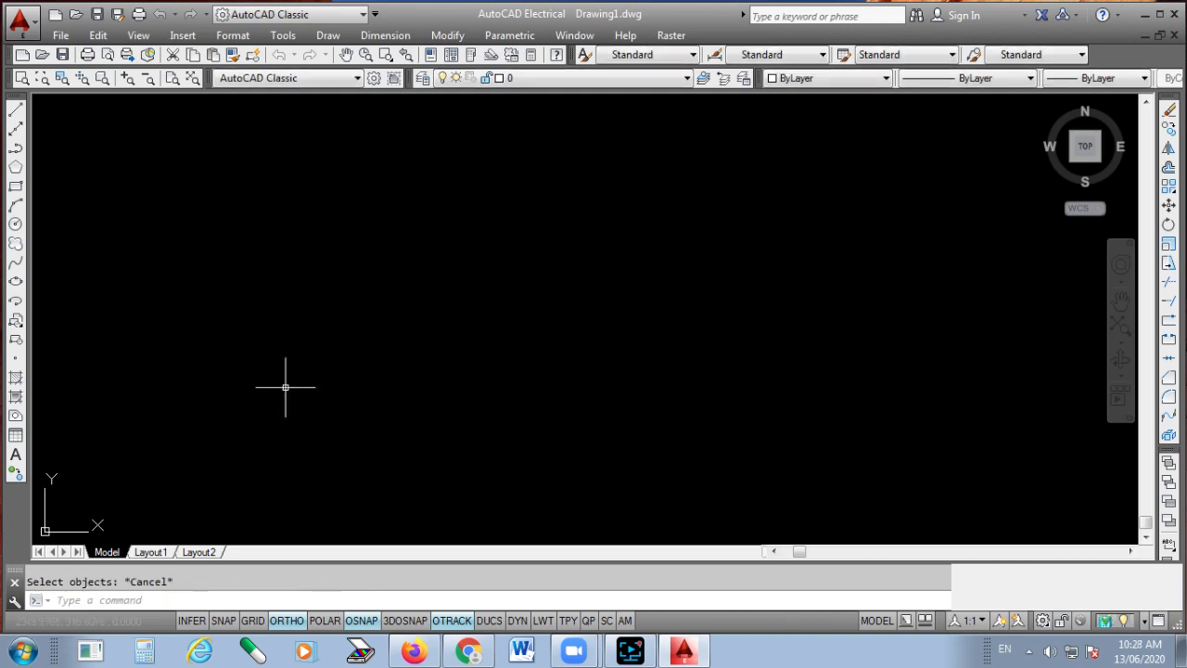
# - Draw a circle with radius 100 in the left half of the empty drawing
pyautogui.click(17, 225)
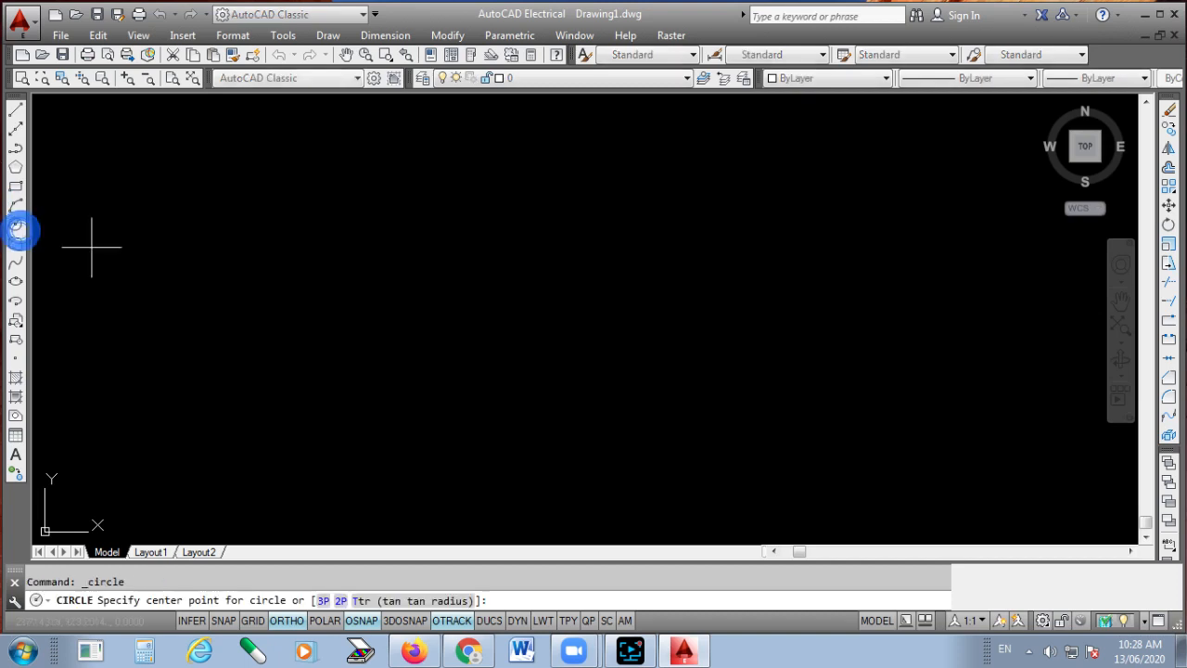
pyautogui.click(407, 360)
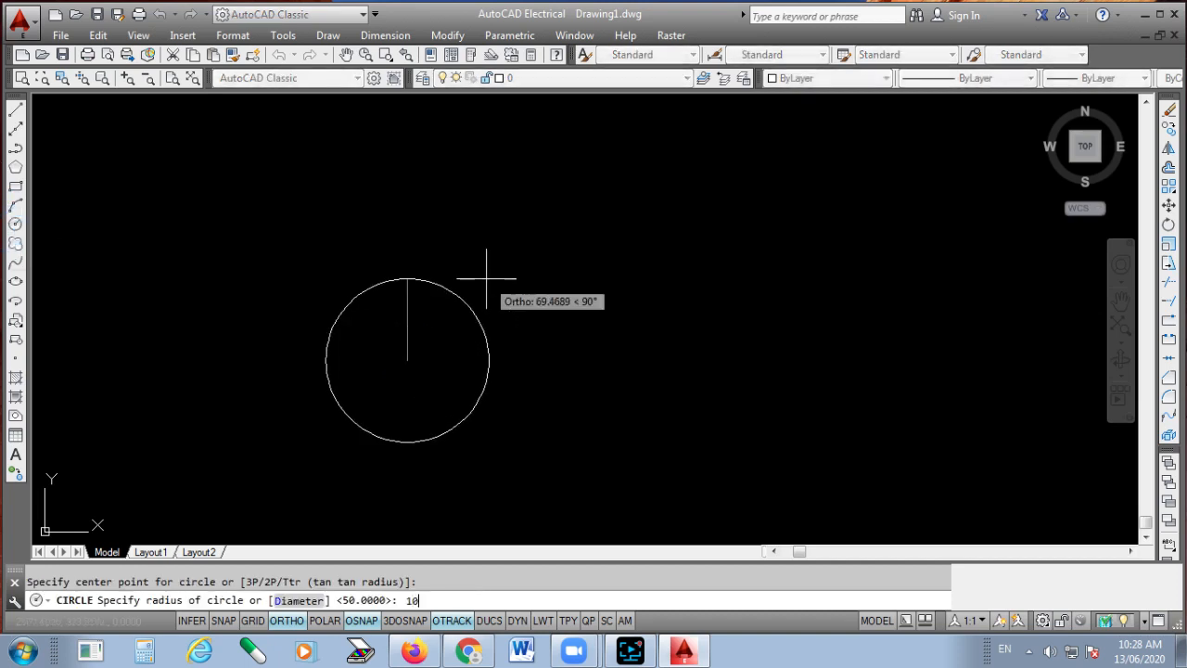
pyautogui.press('Return')
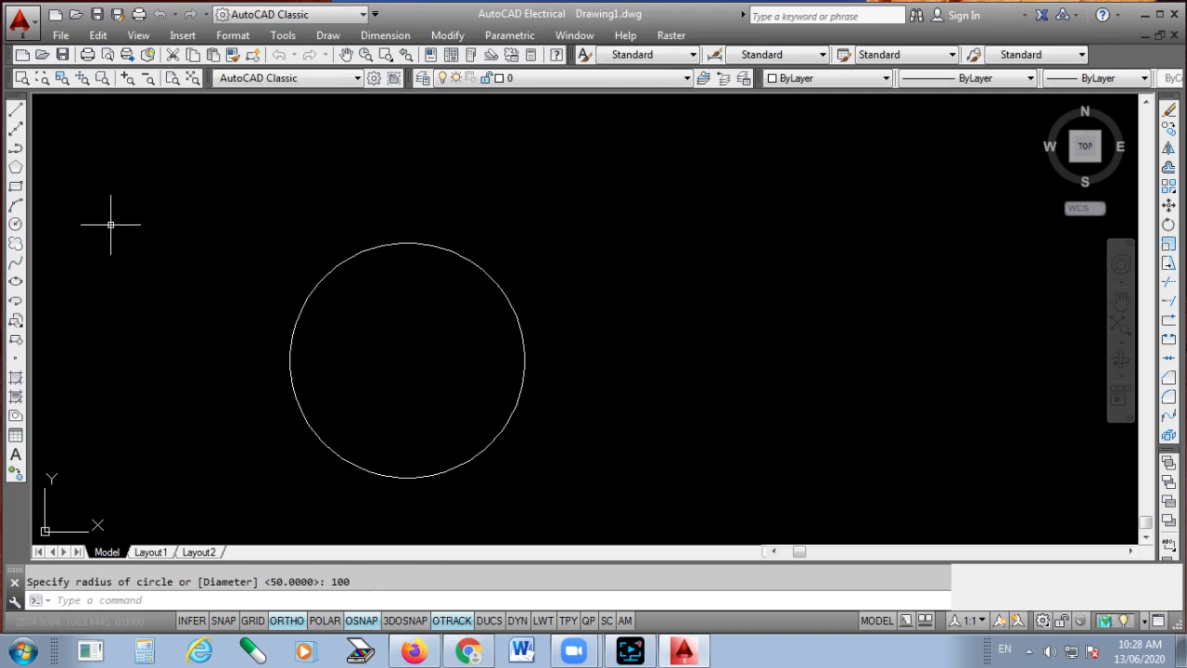
# - Draw a second circle with radius 50 to the right of the large circle, leaving a gap between them
pyautogui.click(15, 226)
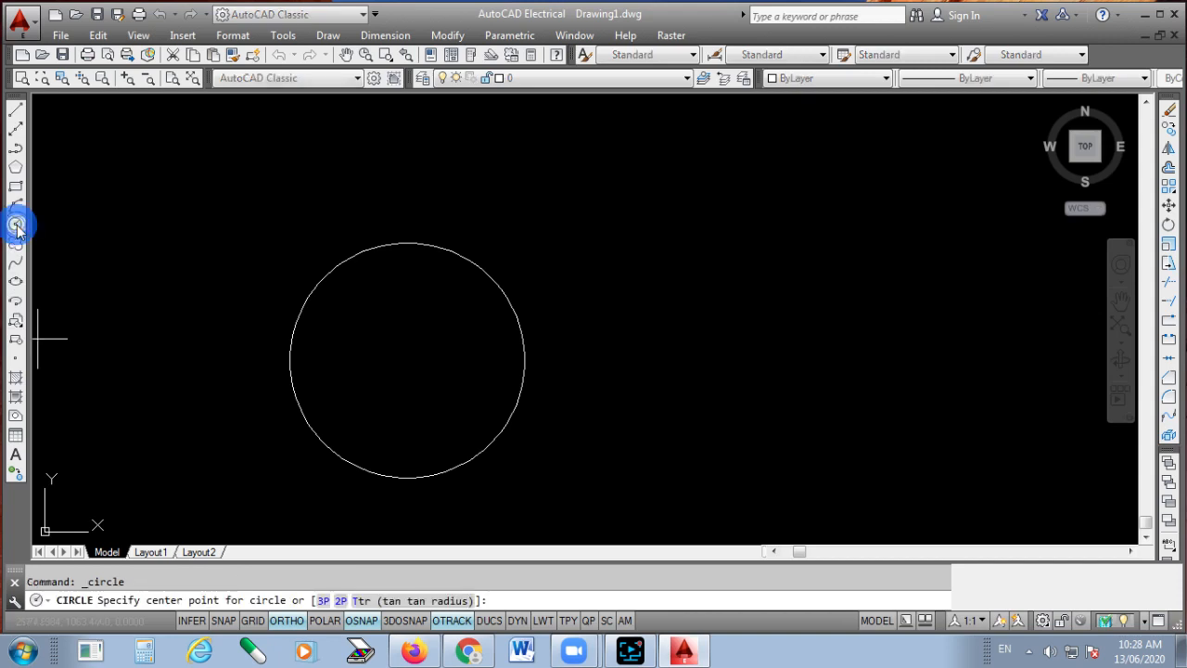
pyautogui.click(775, 337)
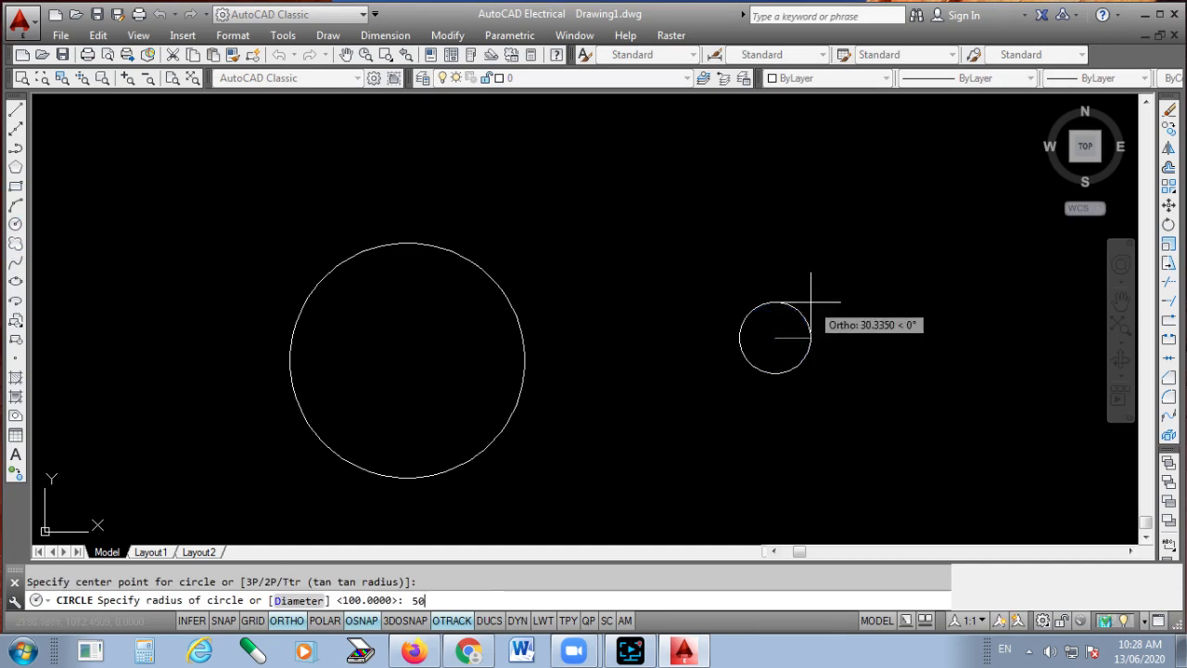
pyautogui.press('Return')
# - Draw a 2 Points circle from the large circle's right quadrant to the small circle's left quadrant
pyautogui.scroll(-2, 639, 180)
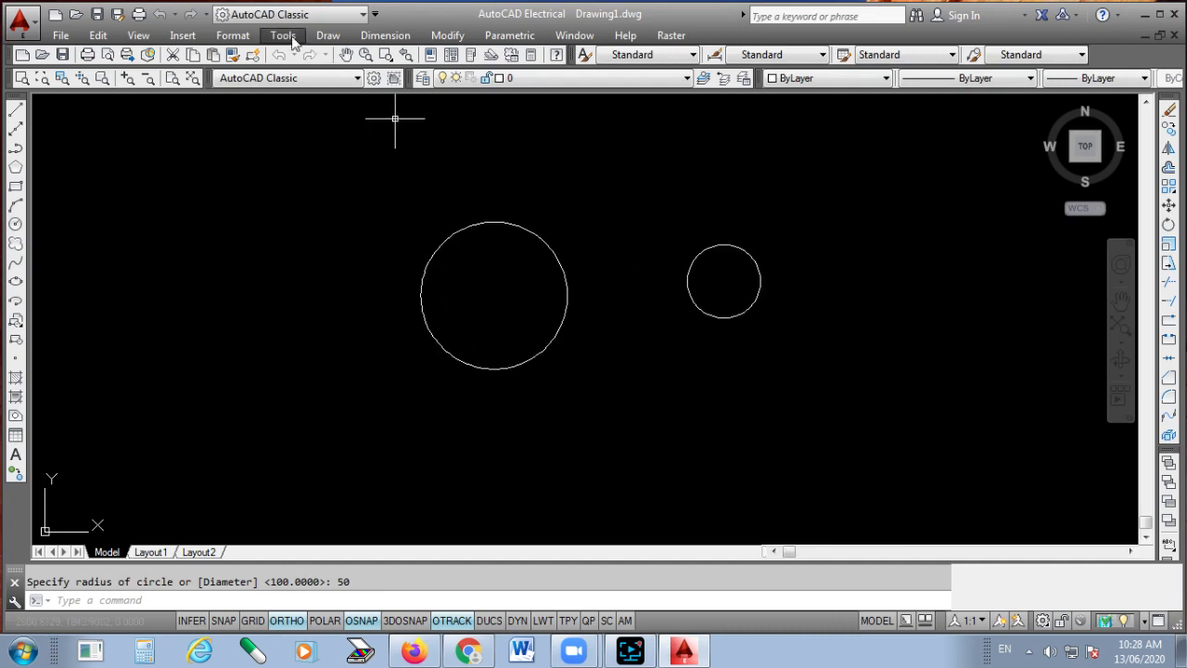
pyautogui.click(324, 37)
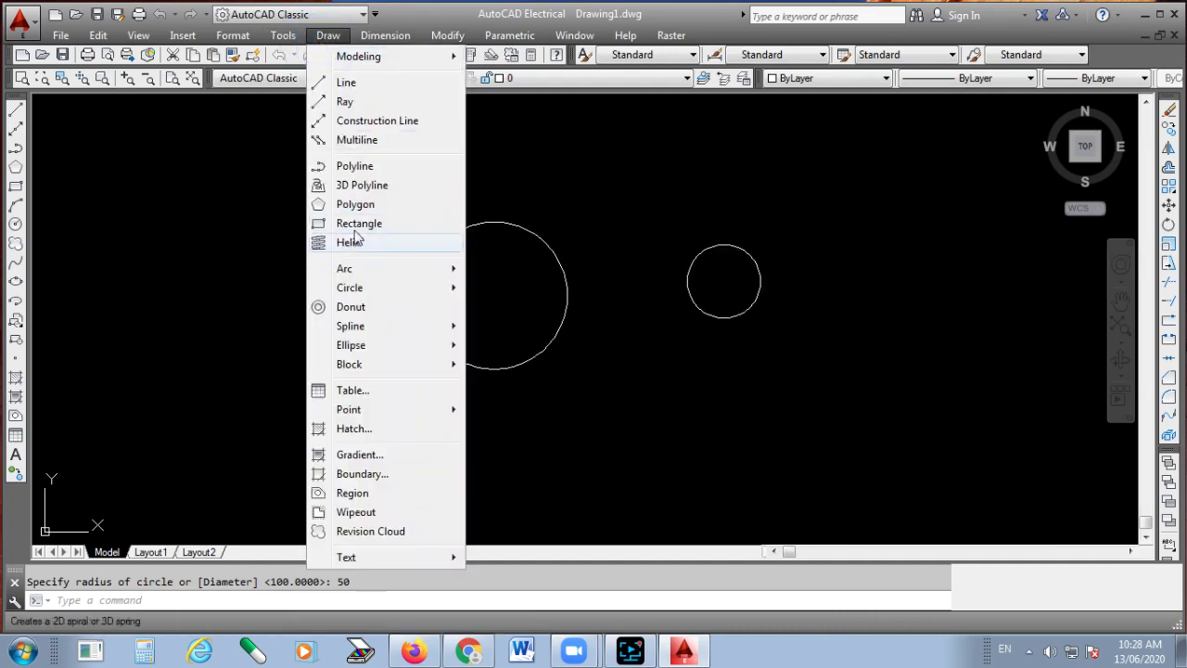
pyautogui.click(380, 297)
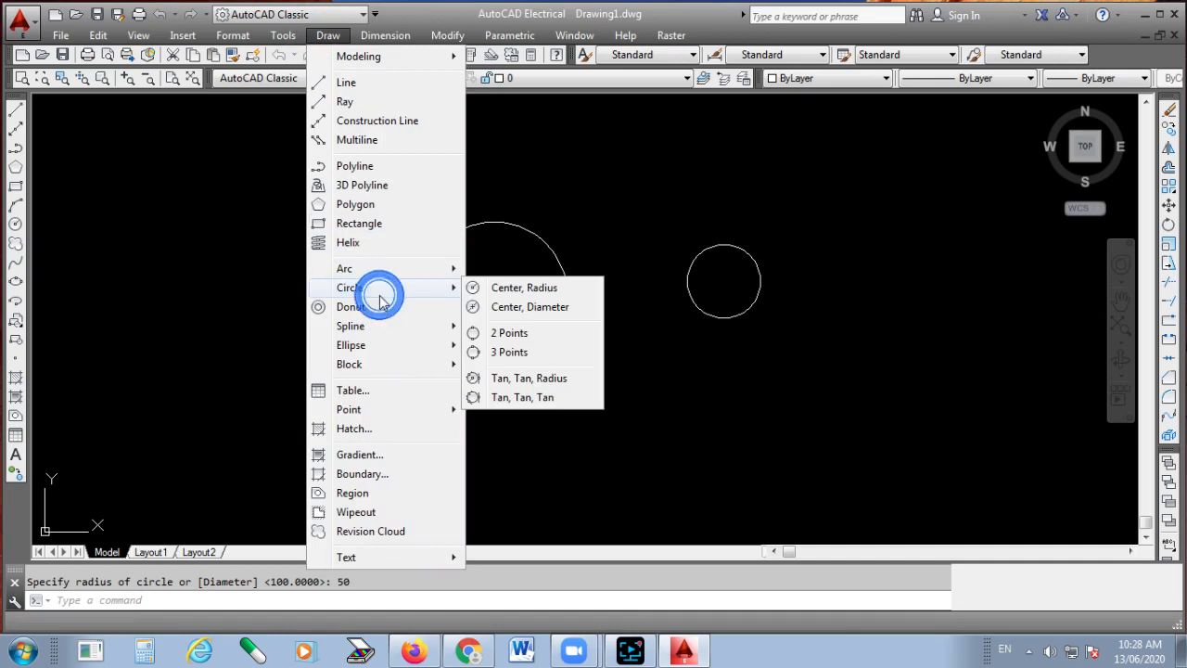
pyautogui.click(512, 333)
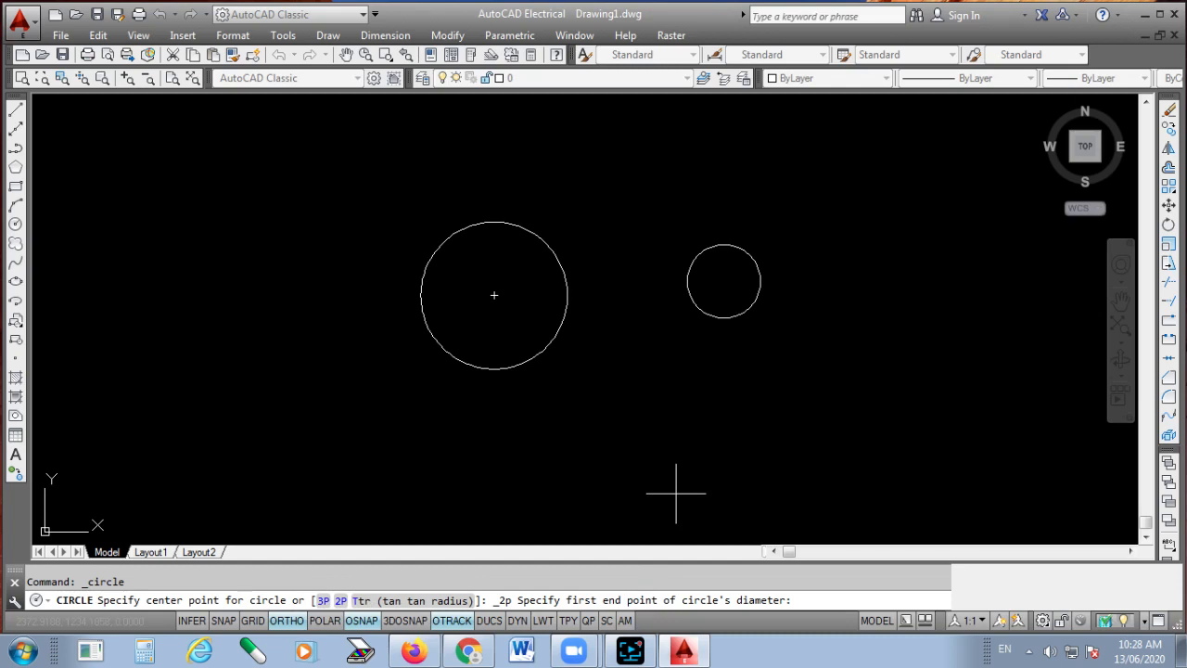
pyautogui.click(566, 295)
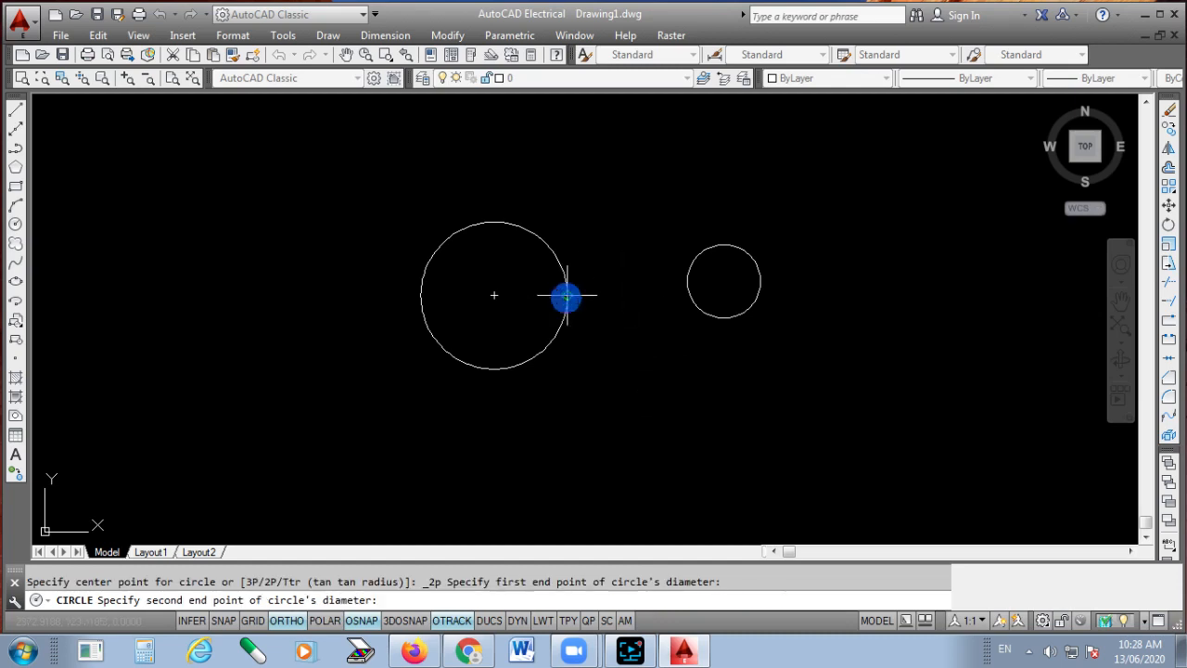
pyautogui.click(686, 281)
pyautogui.scroll(2, 687, 283)
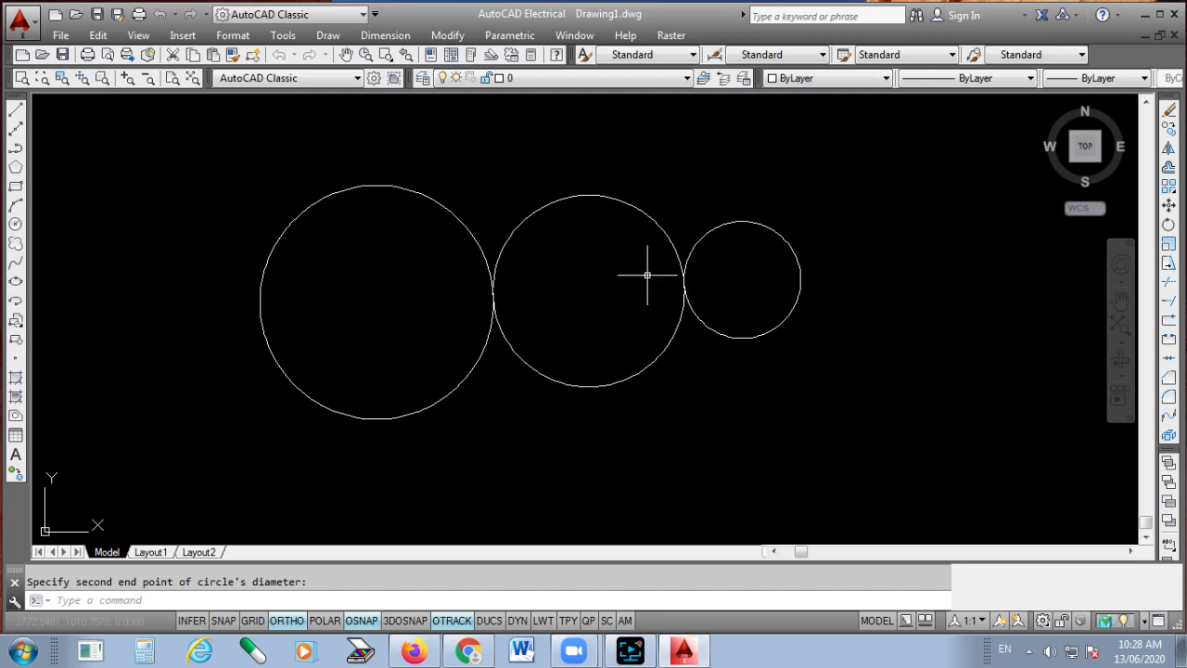
# - Erase the middle circle that bridges the large and small circles
pyautogui.click(580, 192)
pyautogui.click(572, 228)
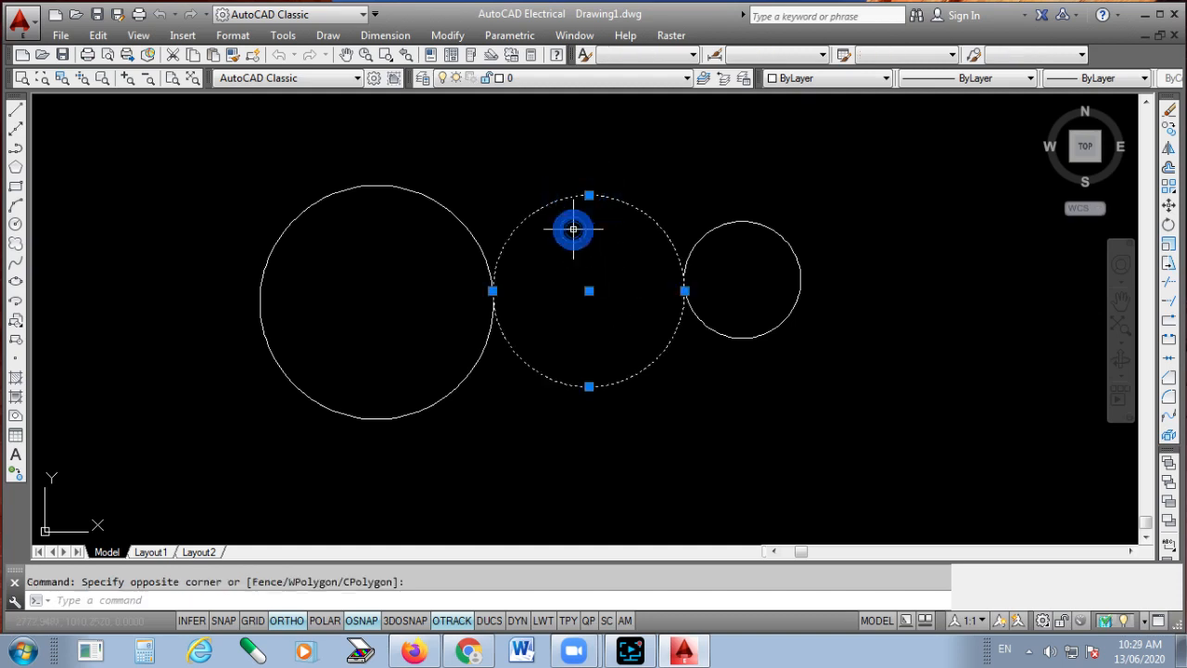
pyautogui.press('Delete')
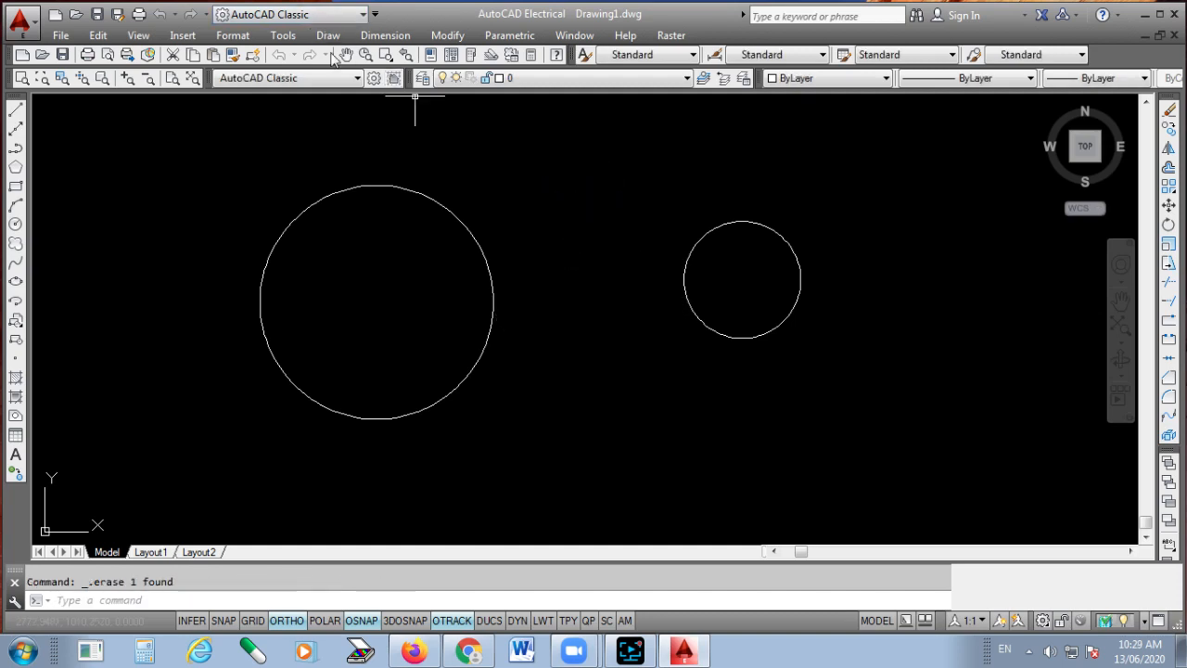
# - Draw a third circle freehand below the other two, slightly larger than the small one
pyautogui.scroll(-2, 329, 100)
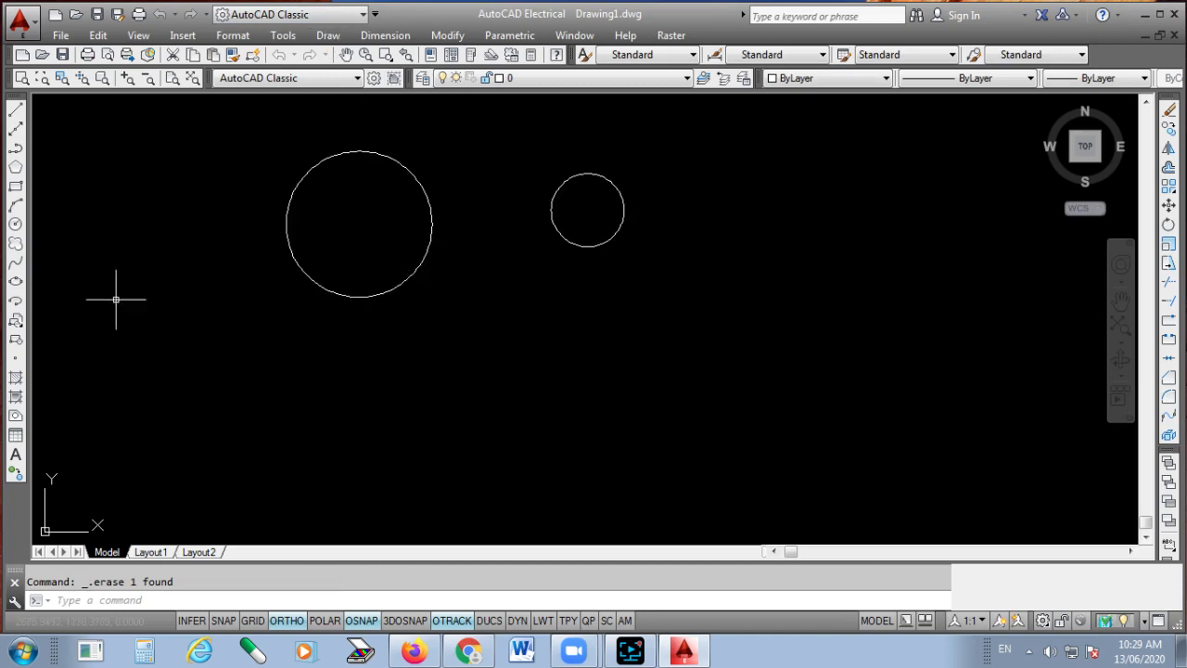
pyautogui.click(15, 224)
pyautogui.click(552, 455)
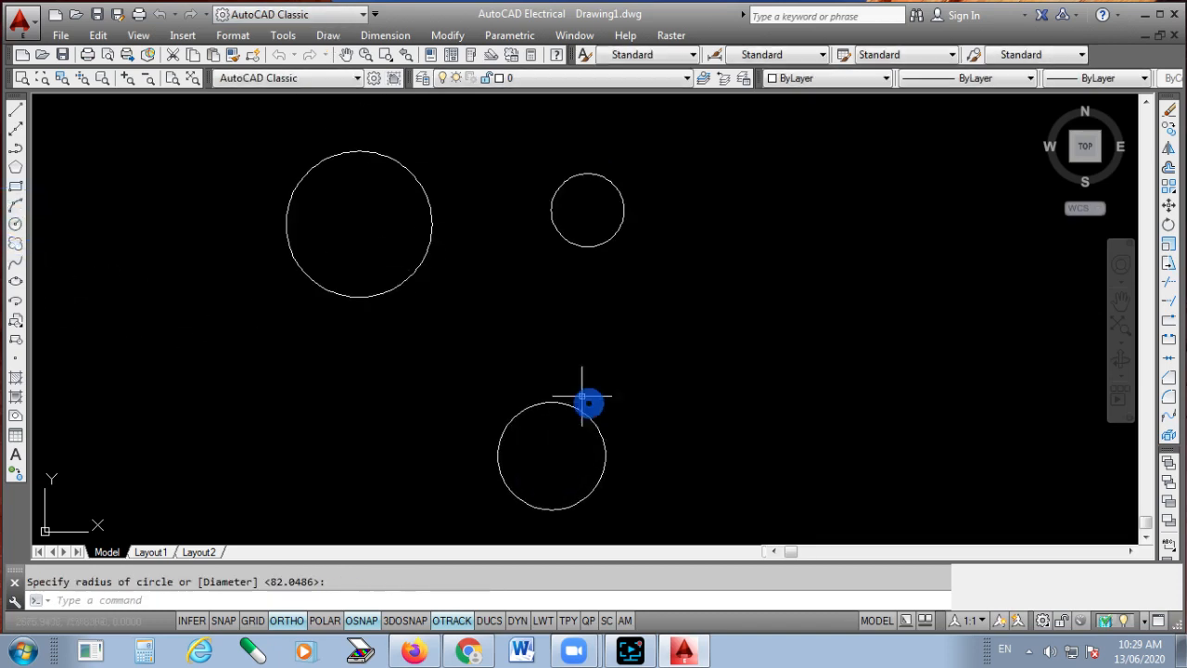
# - Draw a 3 Points circle through the centers of the lower, small and large circles, in that order
pyautogui.click(327, 35)
pyautogui.moveTo(347, 289)
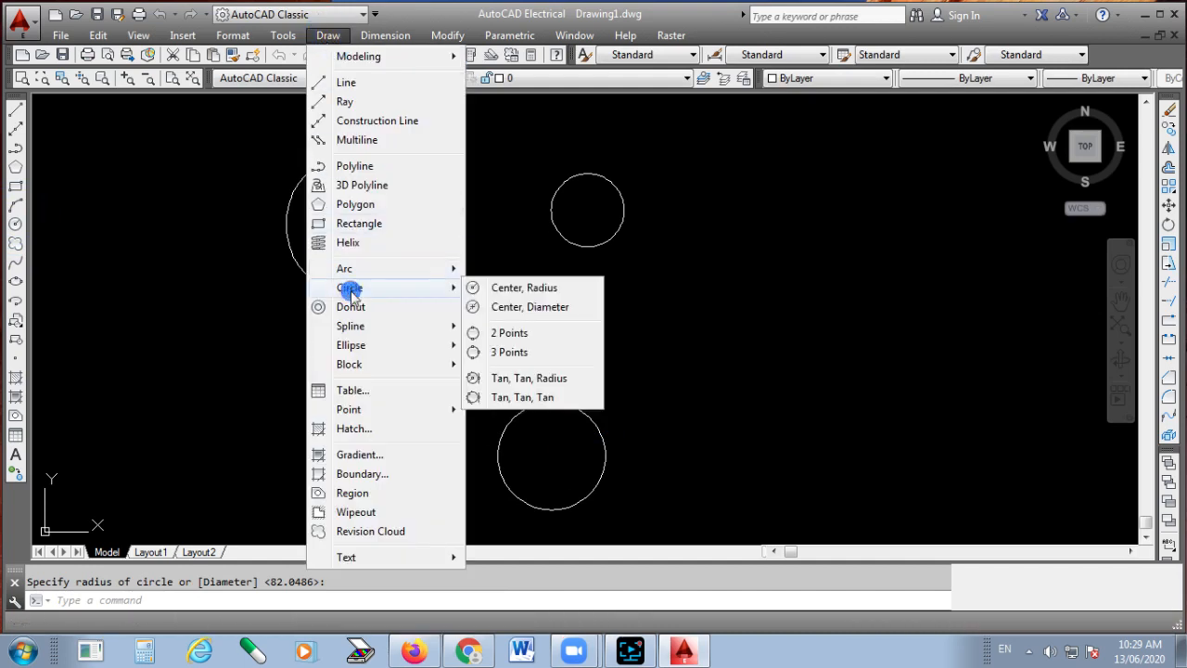
pyautogui.click(510, 357)
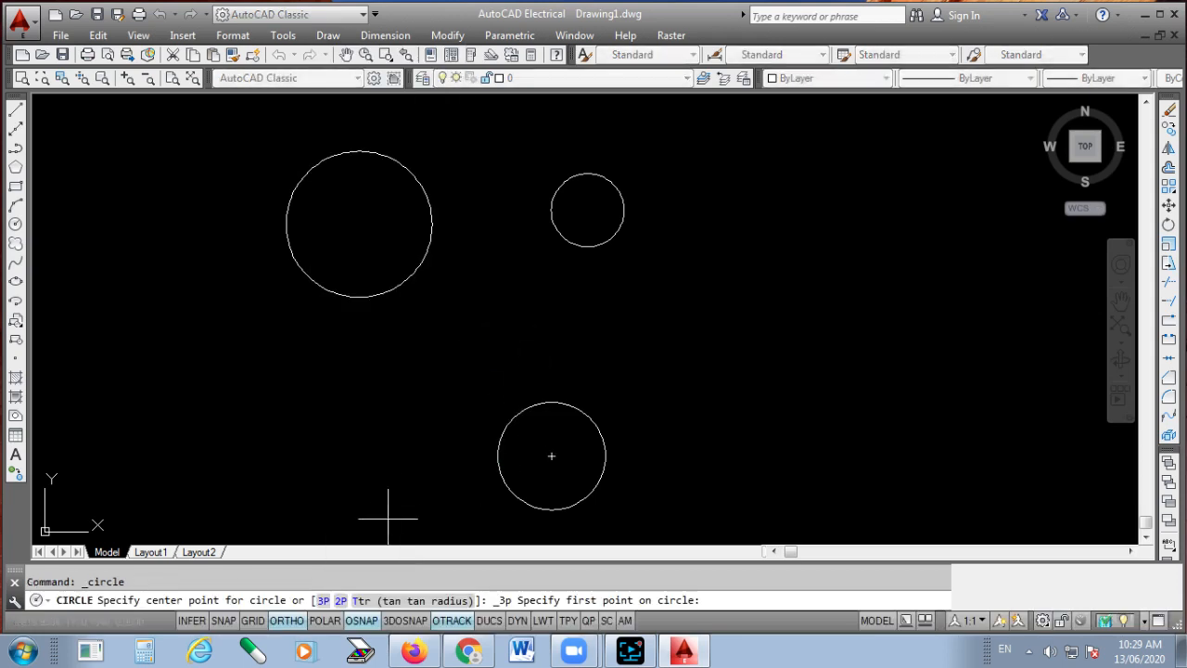
pyautogui.click(551, 457)
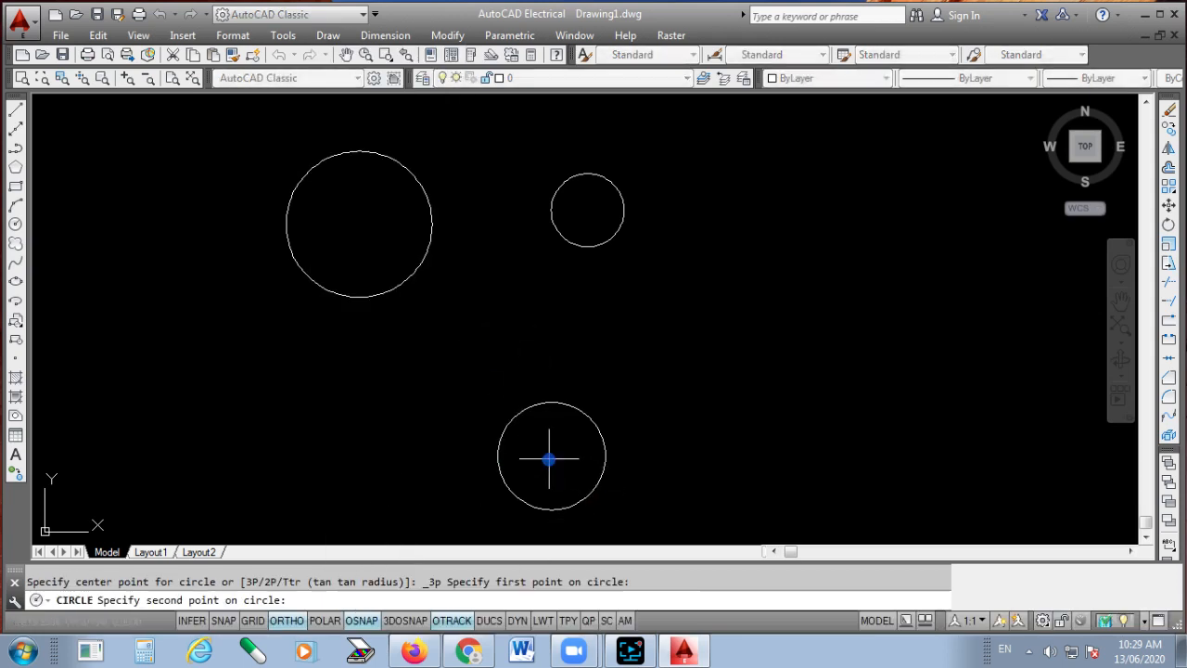
pyautogui.click(588, 210)
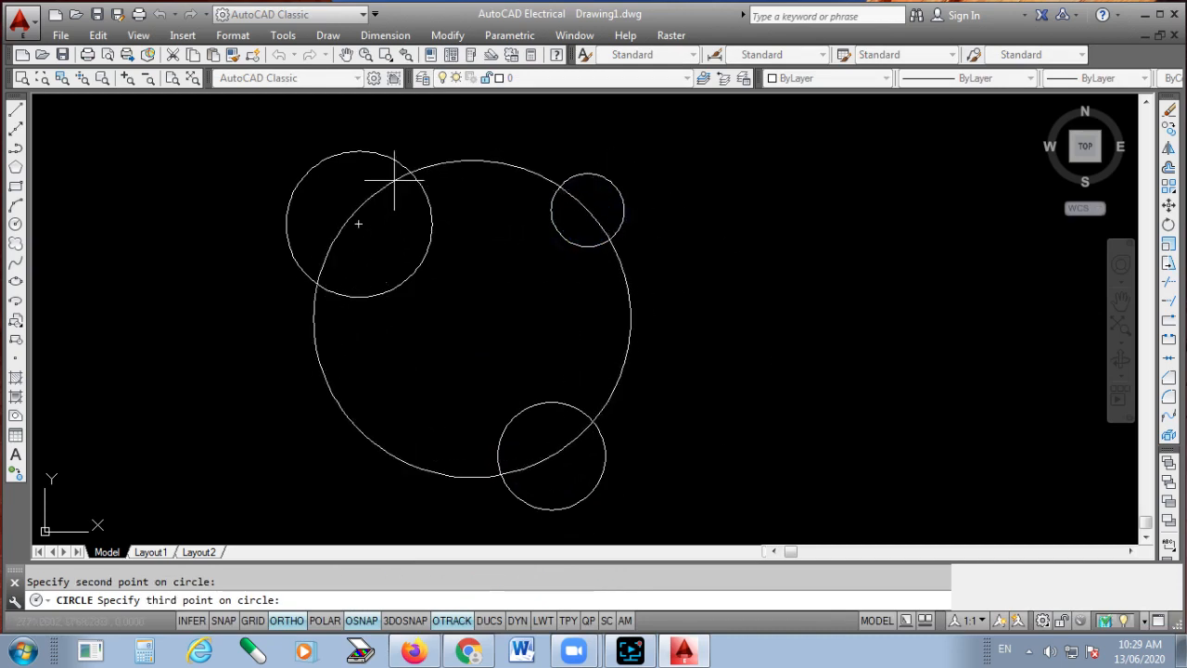
pyautogui.click(358, 223)
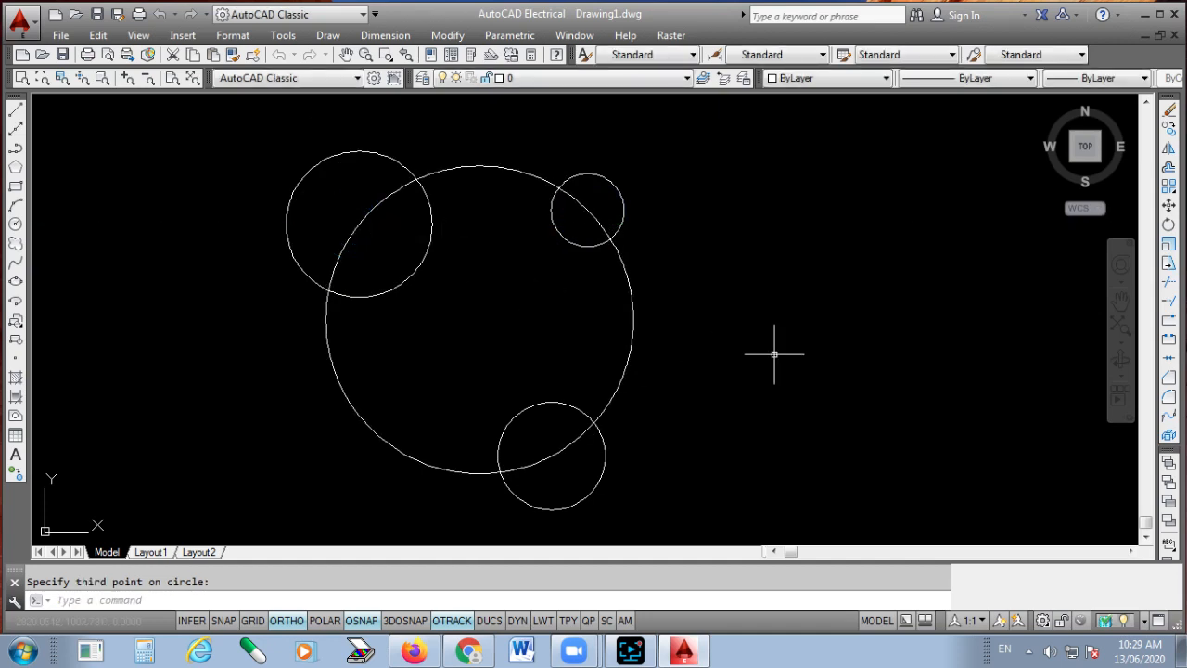
# - Erase the 3 Points circle that passes through the centers of the other three circles
pyautogui.scroll(-2, 774, 353)
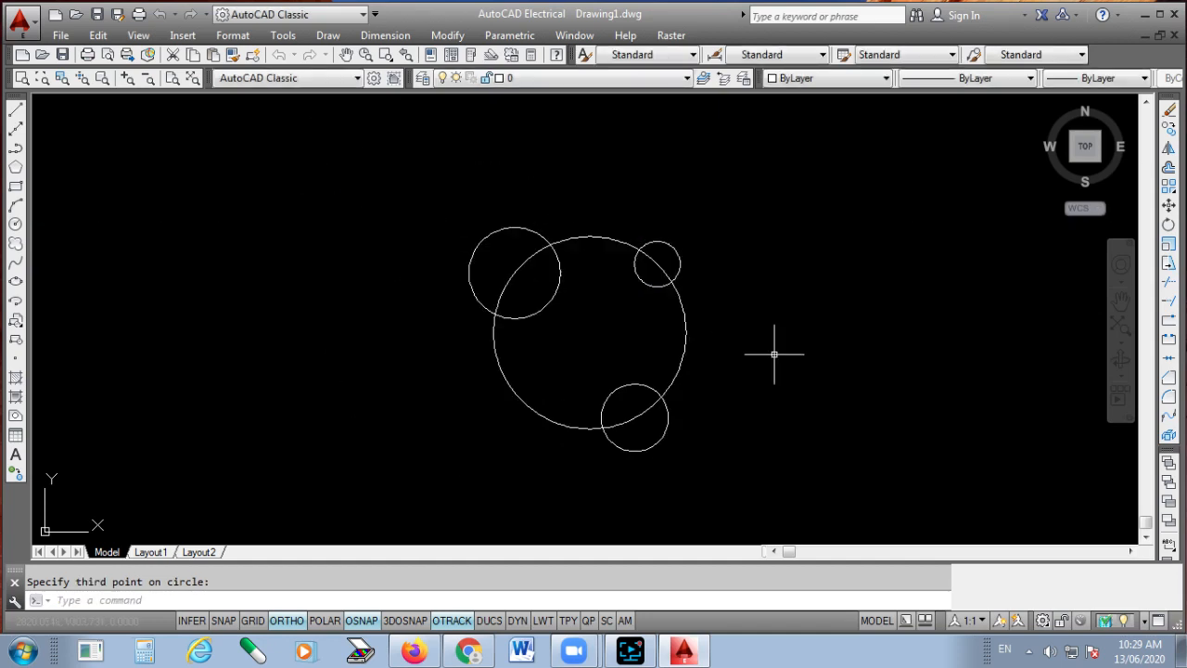
pyautogui.click(683, 304)
pyautogui.press('Delete')
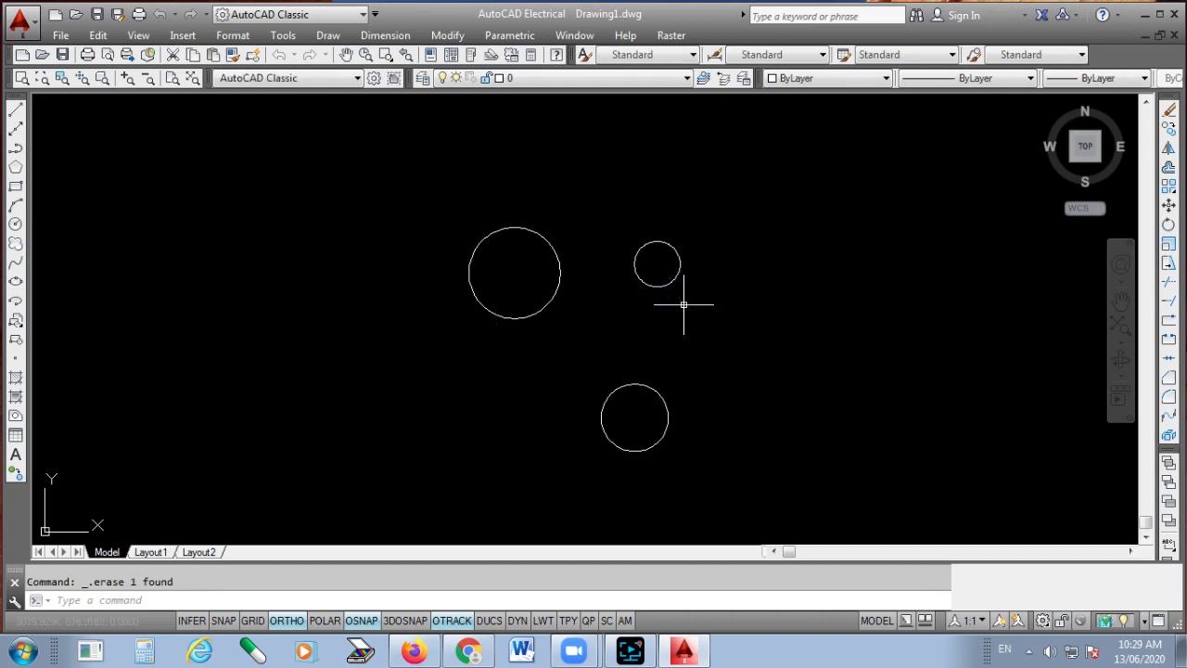
# - Draw a Tan, Tan, Radius circle of radius 250 tangent to the outer sides of the large and small upper circles
pyautogui.click(328, 35)
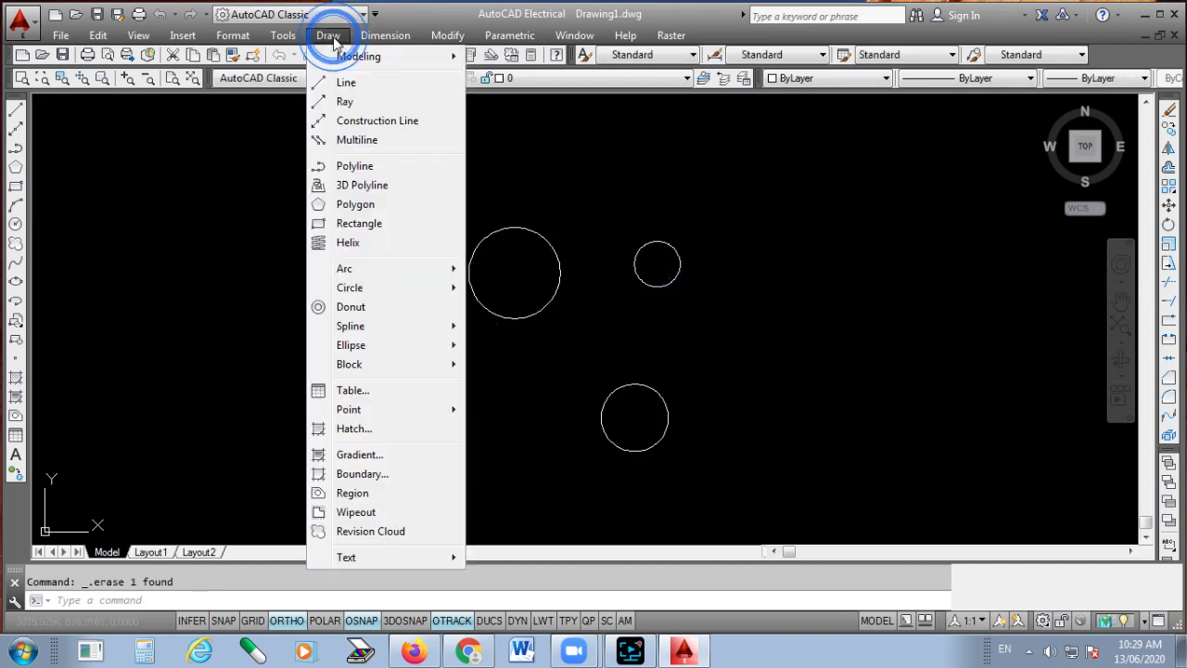
pyautogui.click(399, 291)
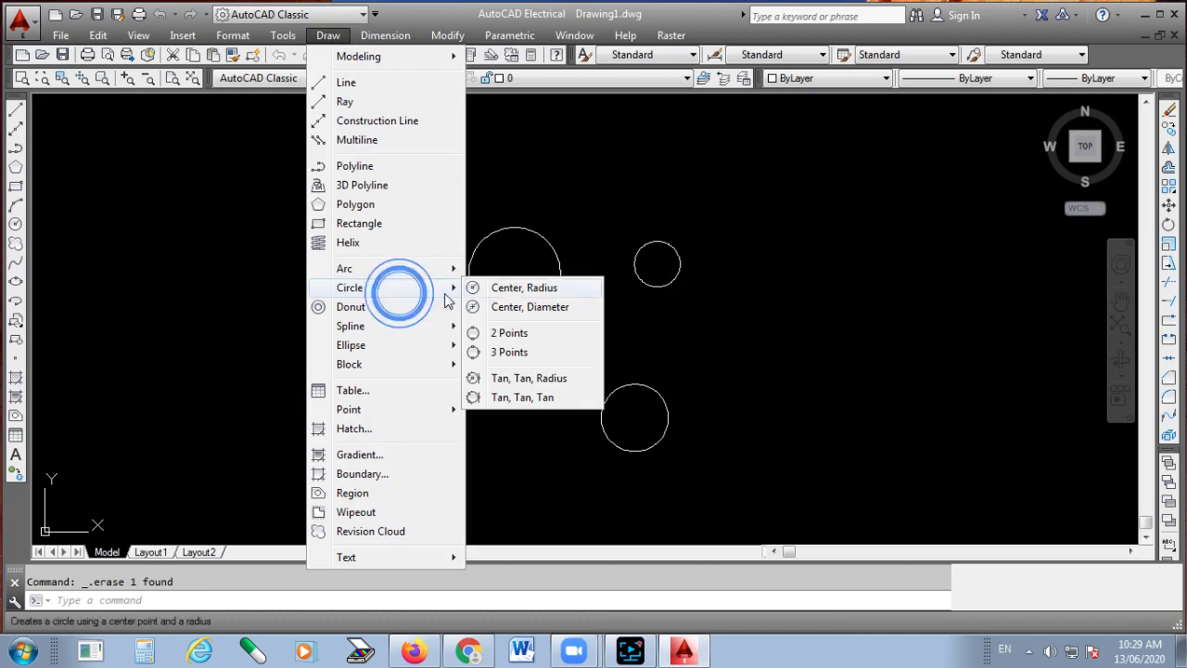
pyautogui.click(527, 380)
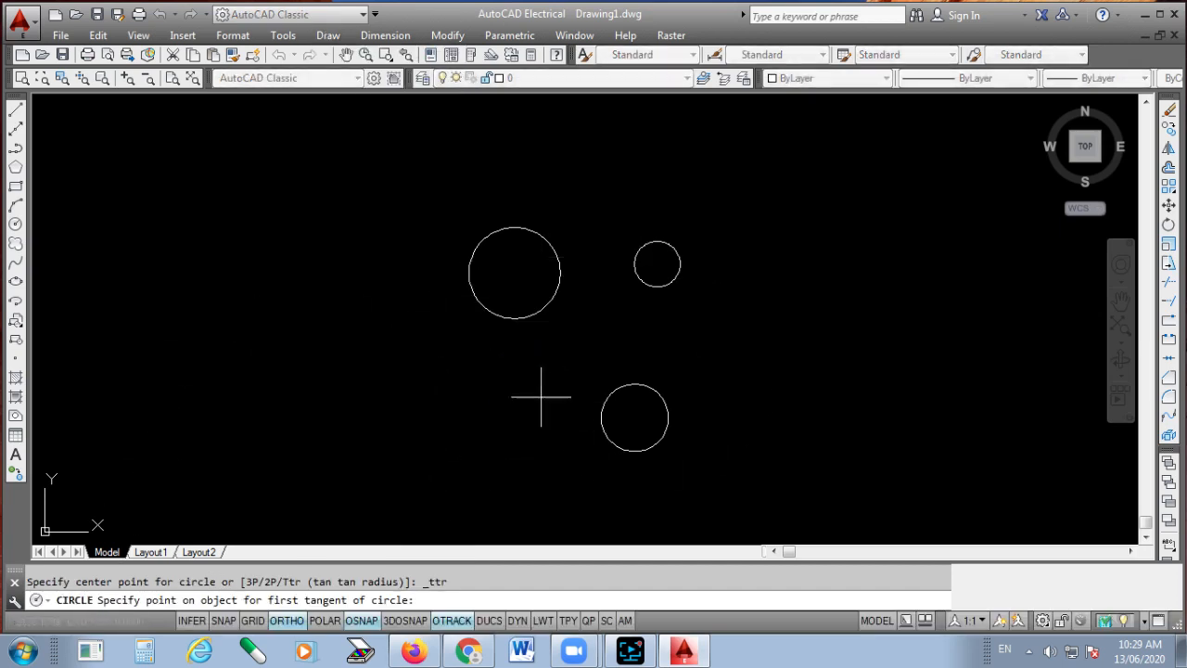
pyautogui.click(480, 238)
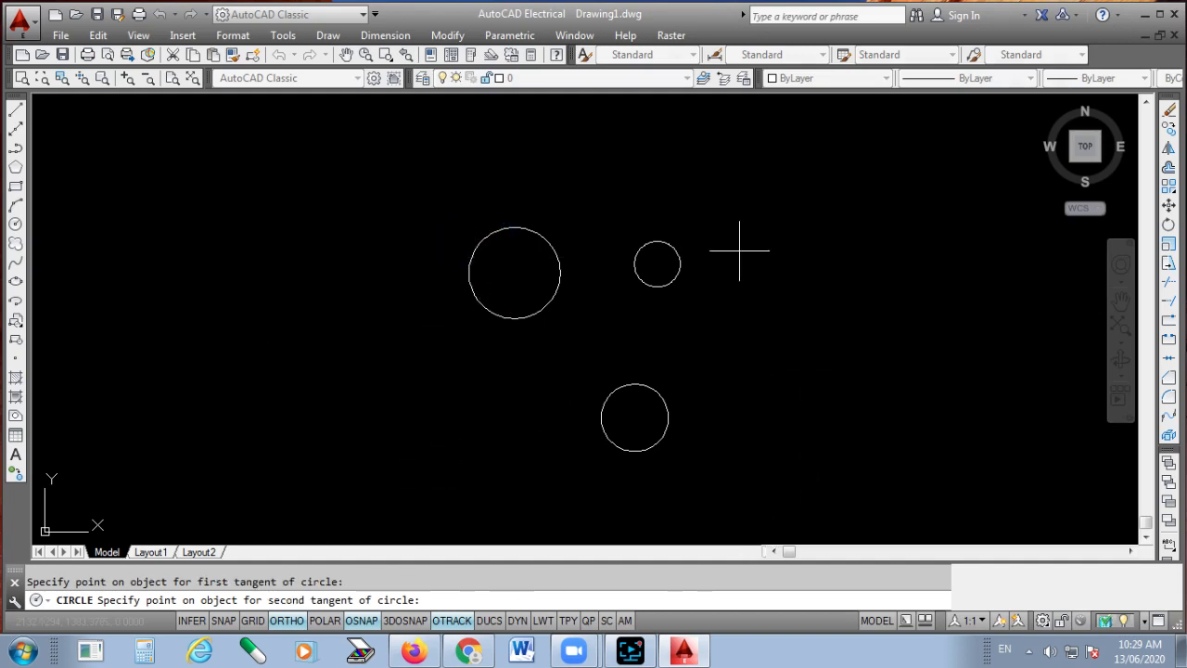
pyautogui.click(679, 250)
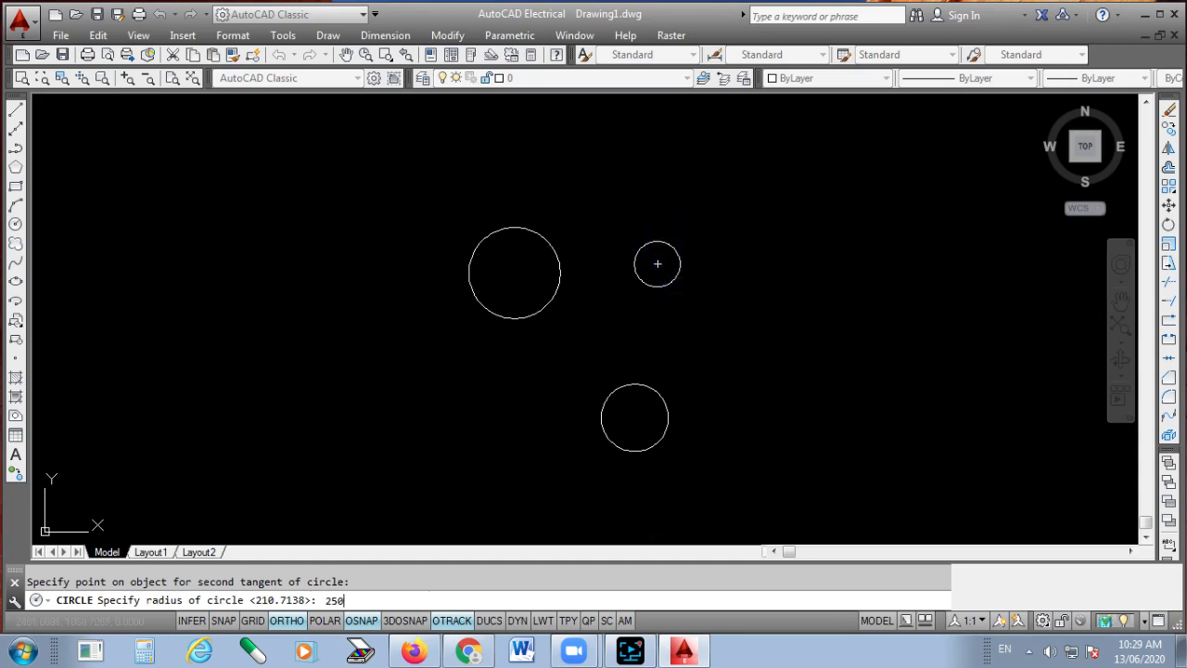
pyautogui.write('250')
pyautogui.press('Return')
pyautogui.scroll(2, 639, 267)
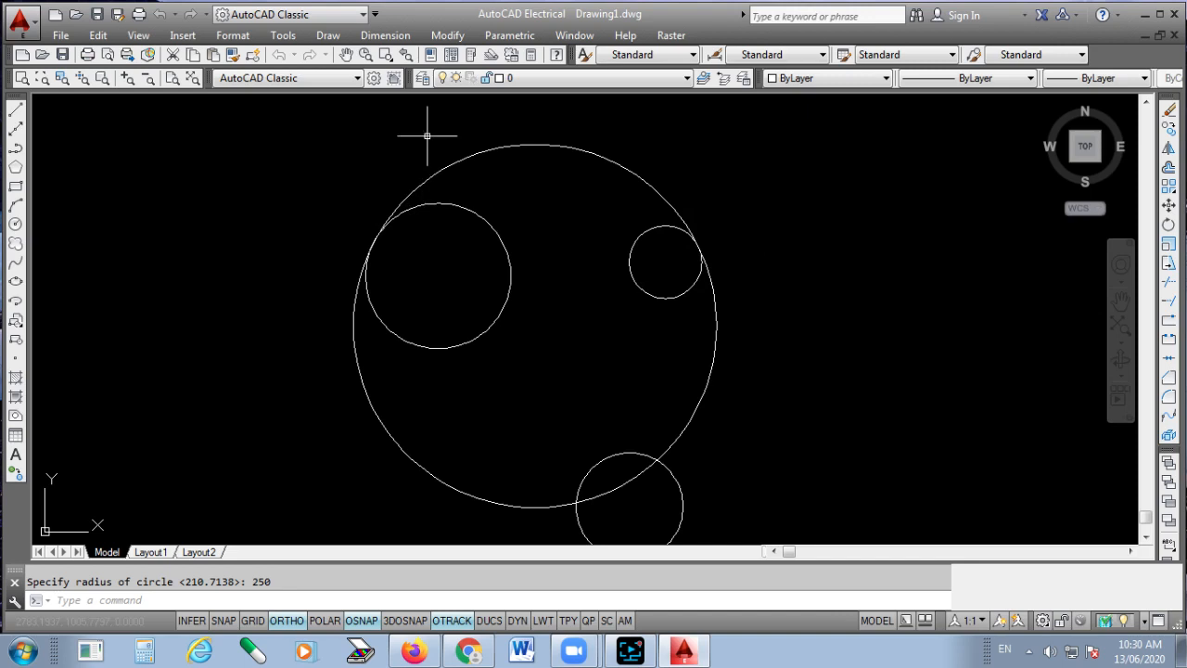
# - Add a radius dimension to the big tangent circle, placing its text outside near the small upper circle
pyautogui.click(394, 37)
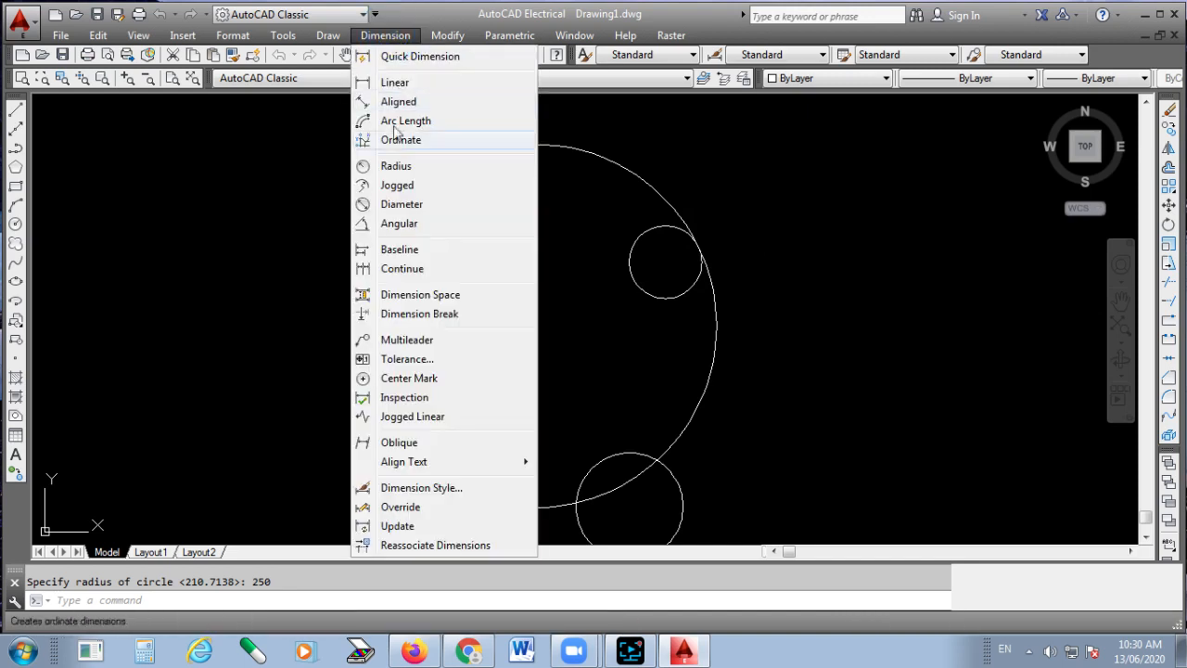
pyautogui.click(402, 167)
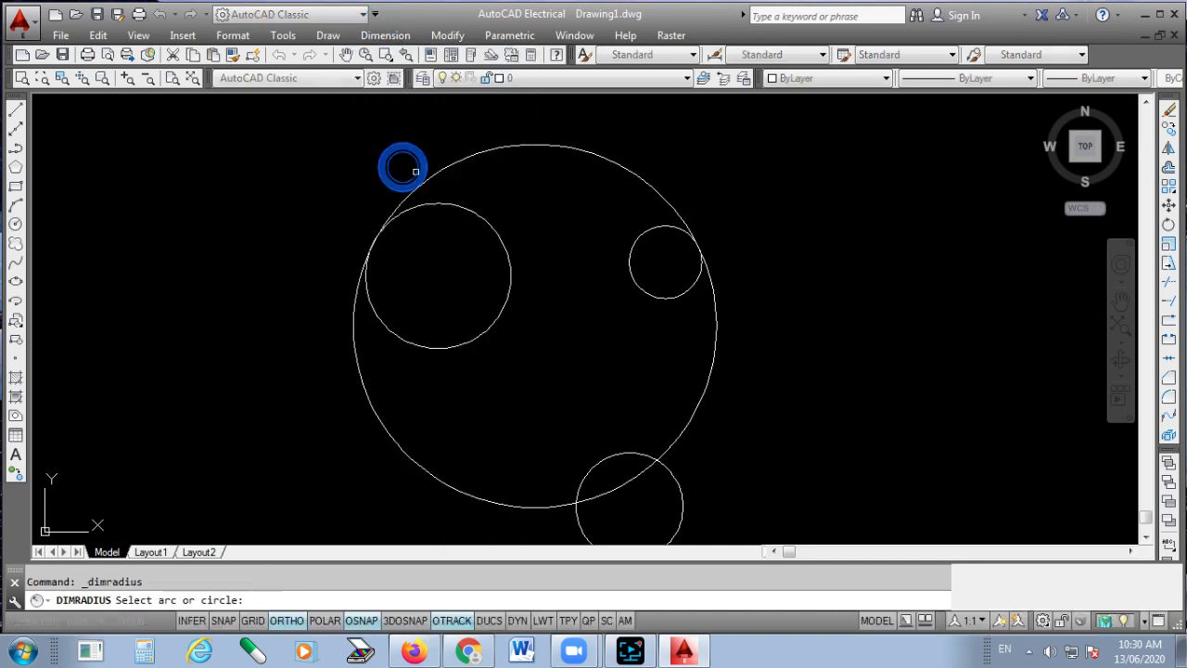
pyautogui.click(661, 199)
pyautogui.scroll(5, 734, 185)
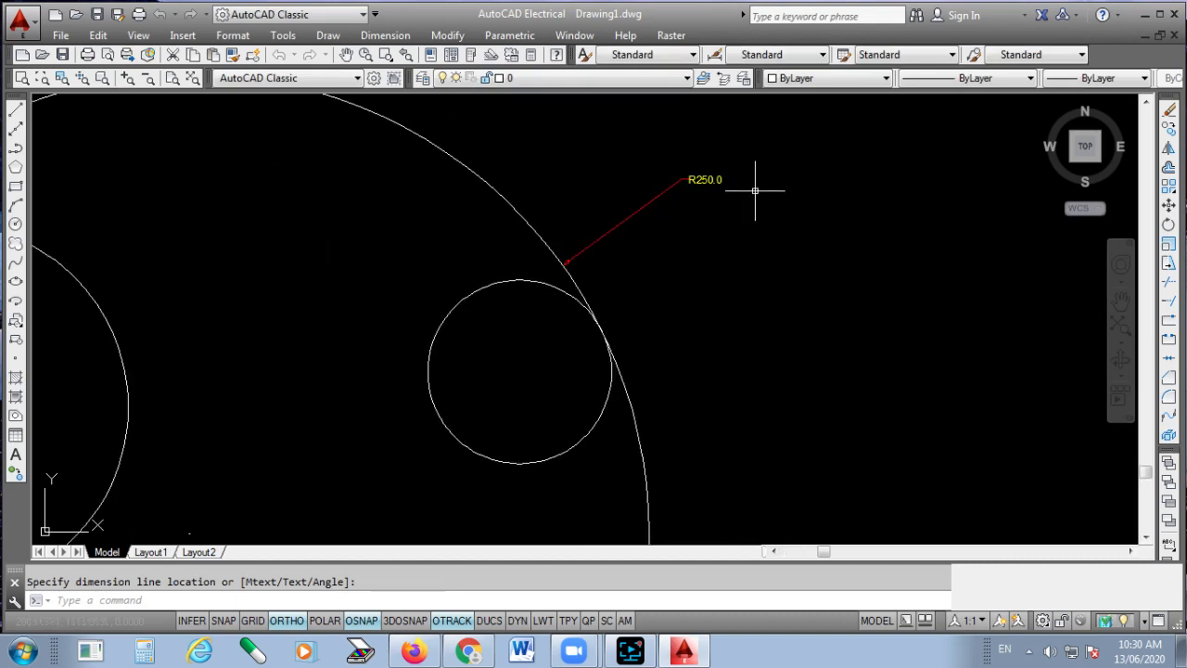
pyautogui.scroll(-3, 755, 190)
pyautogui.scroll(-4, 755, 190)
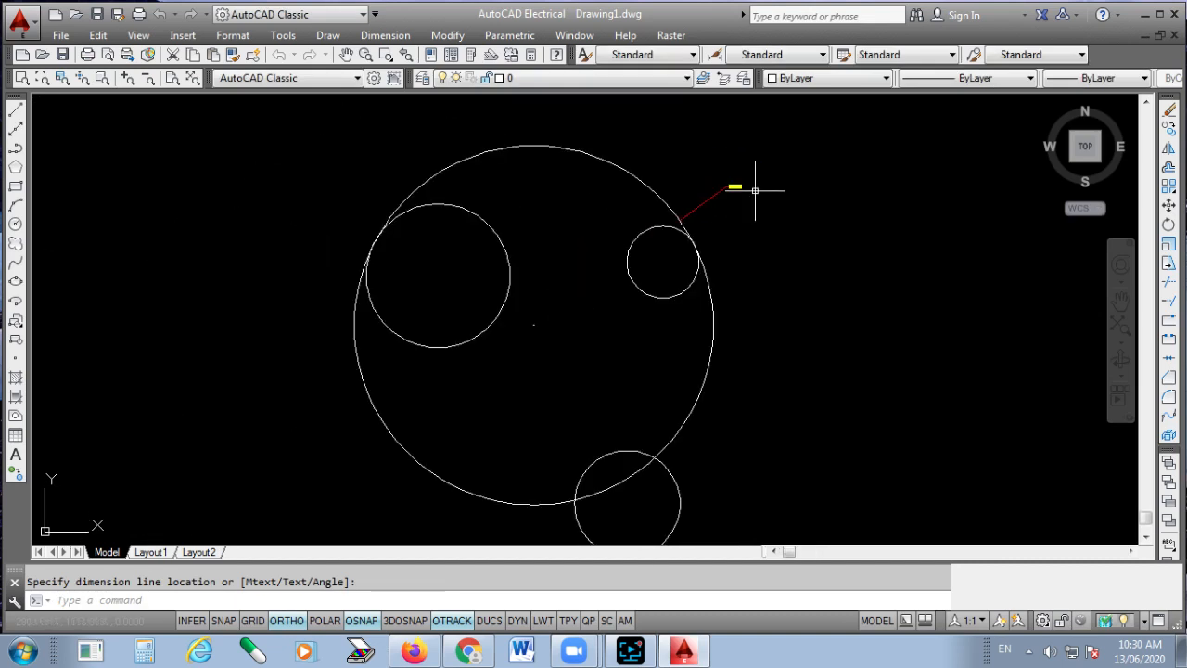
pyautogui.press('Escape')
# - Erase the big tangent circle and its radius dimension, keeping the three separate circles
pyautogui.click(729, 268)
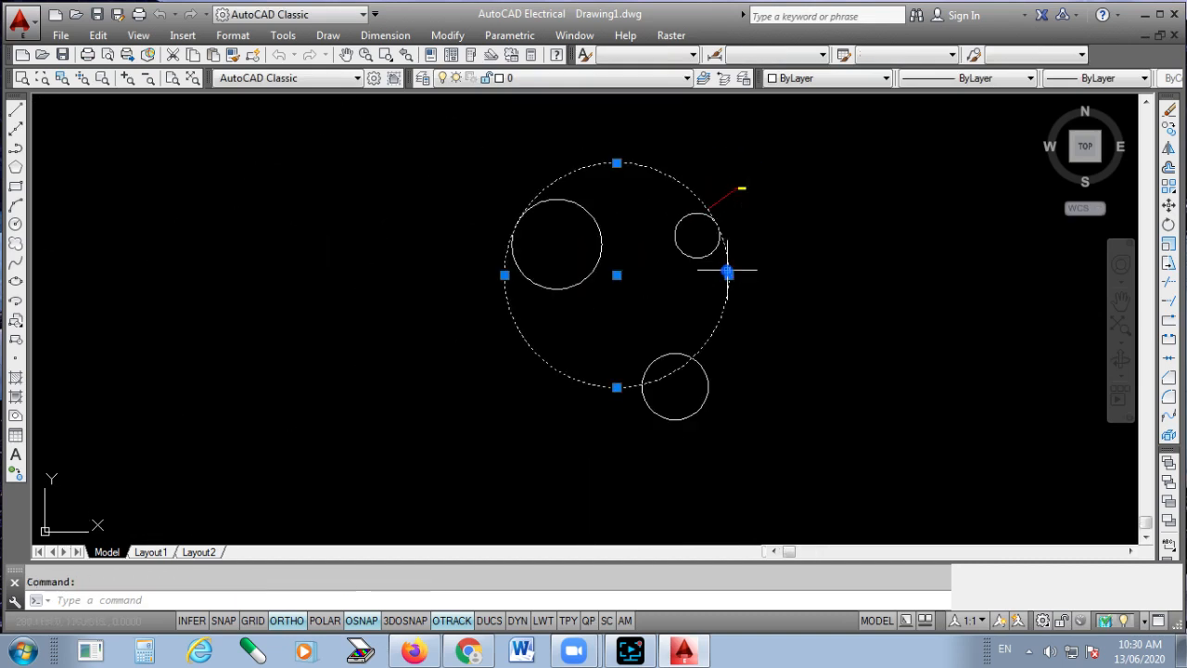
pyautogui.press('Delete')
pyautogui.click(771, 190)
pyautogui.click(715, 180)
pyautogui.press('Delete')
pyautogui.click(328, 35)
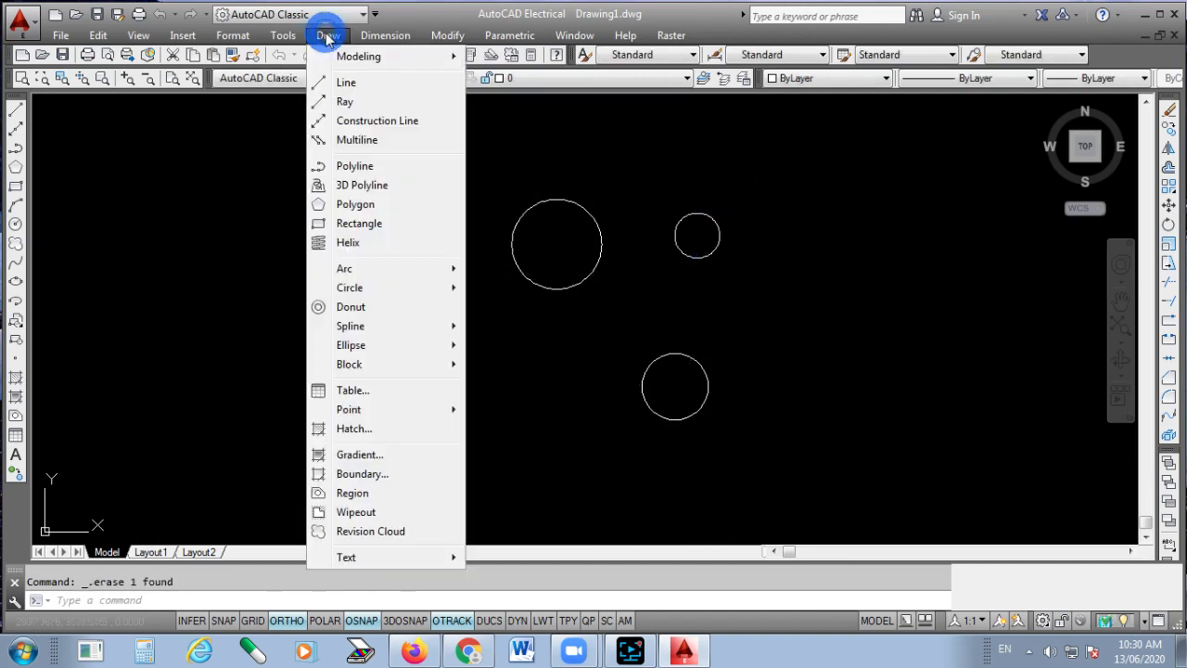
pyautogui.click(345, 324)
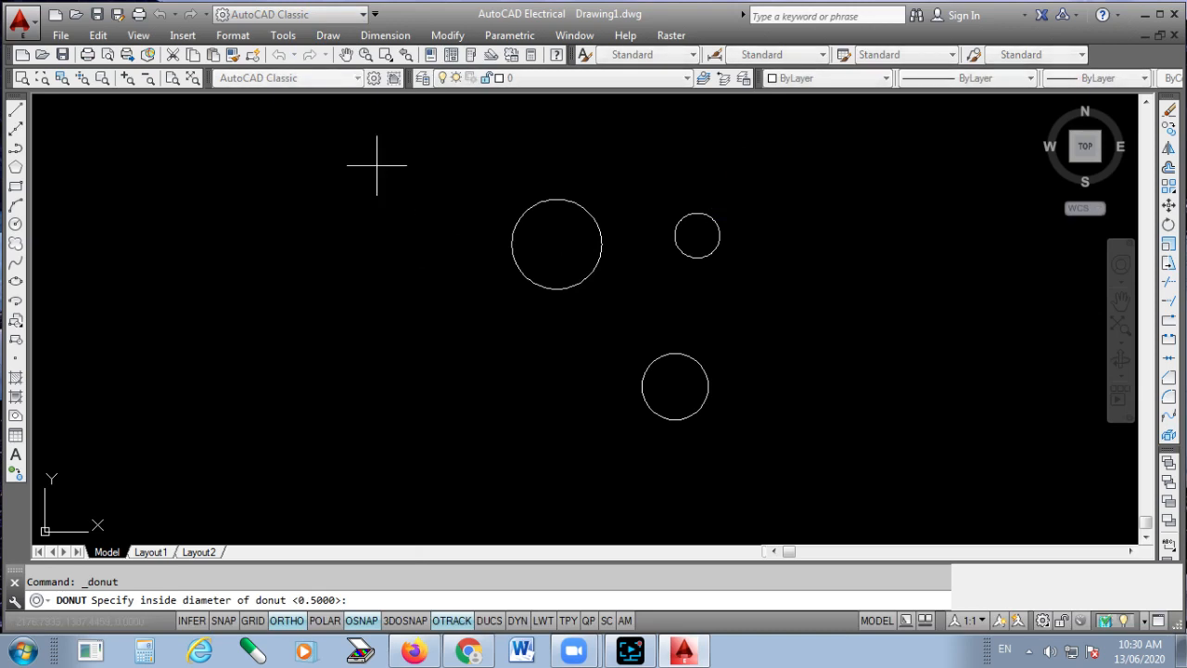
pyautogui.click(328, 35)
pyautogui.click(395, 293)
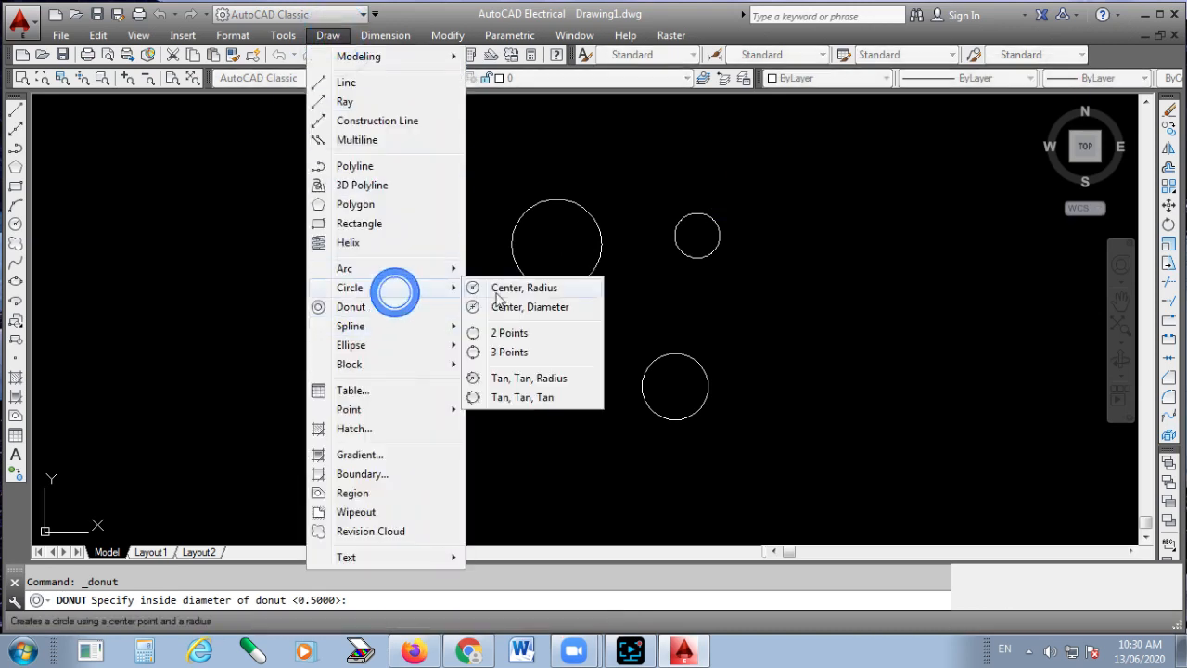
pyautogui.click(556, 137)
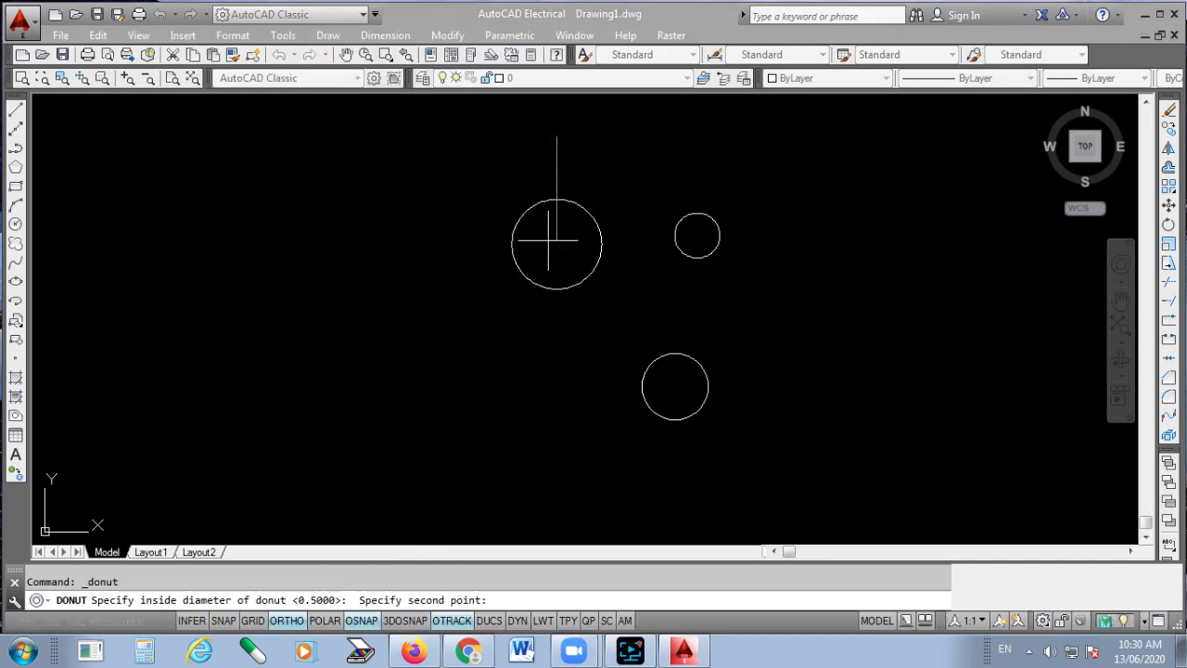
pyautogui.click(614, 176)
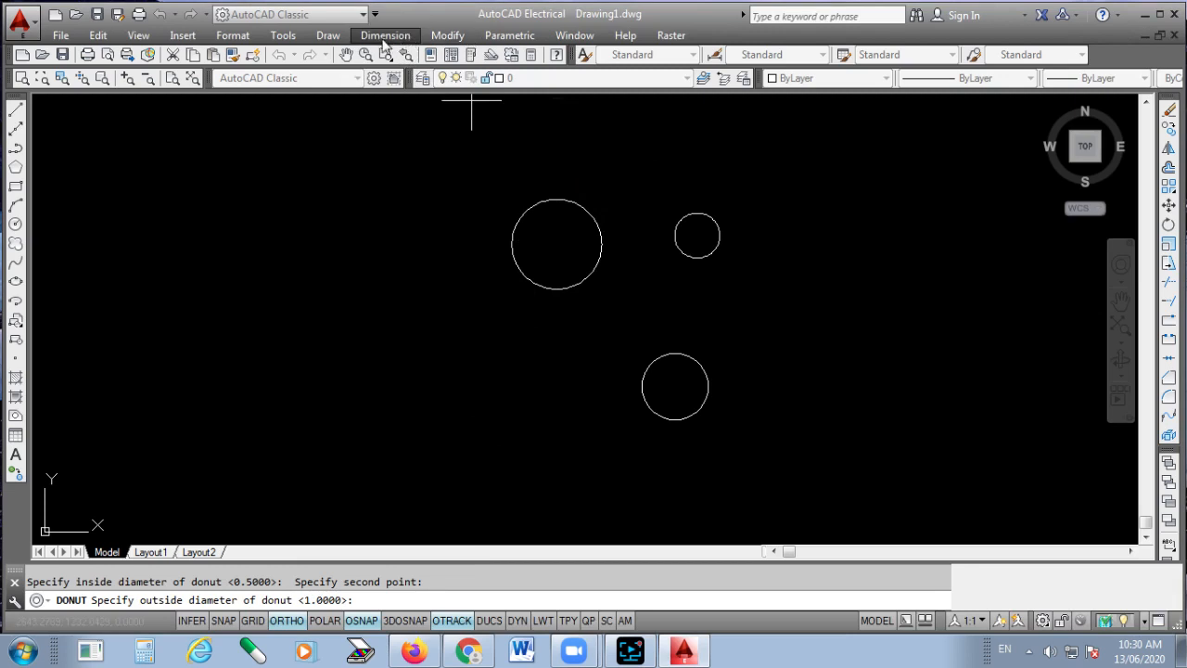
# - Draw a Tan, Tan, Tan circle enclosing the three circles, tangent to the outer sides of the large, small and lower ones
pyautogui.click(328, 35)
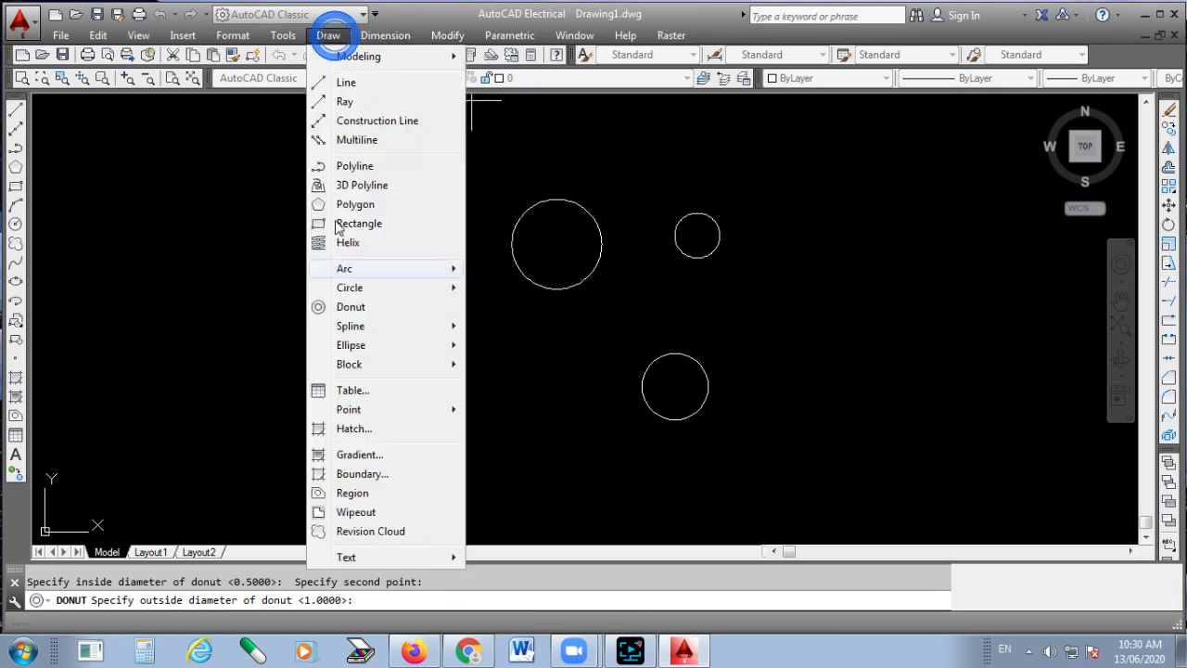
pyautogui.click(385, 293)
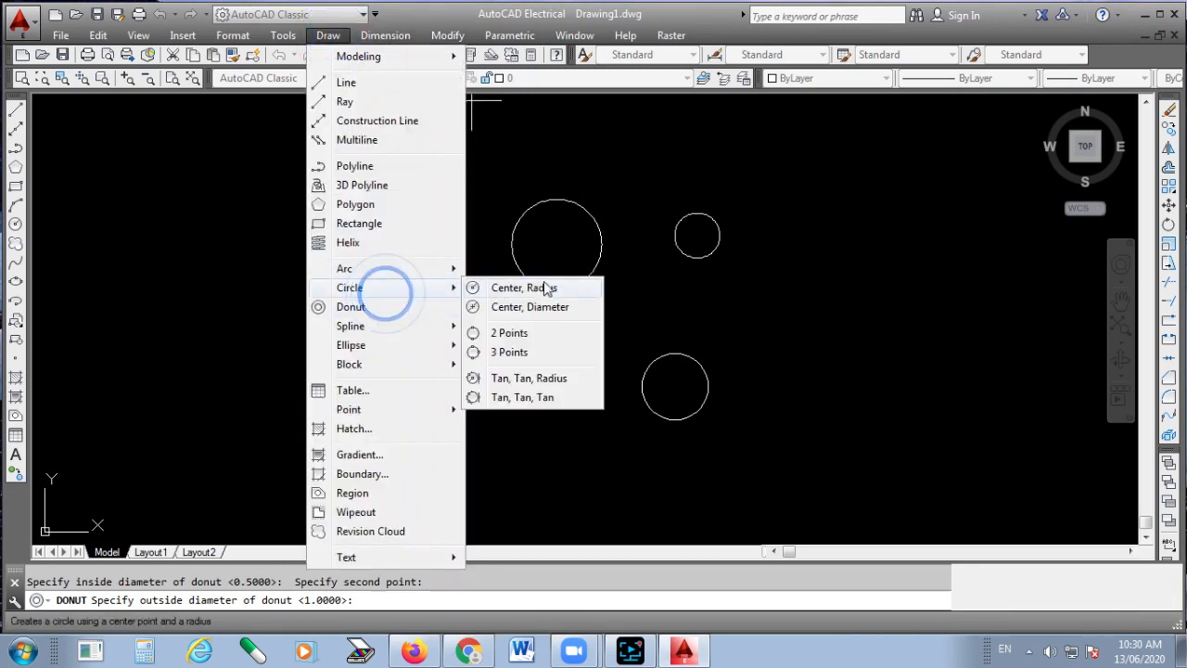
pyautogui.click(533, 400)
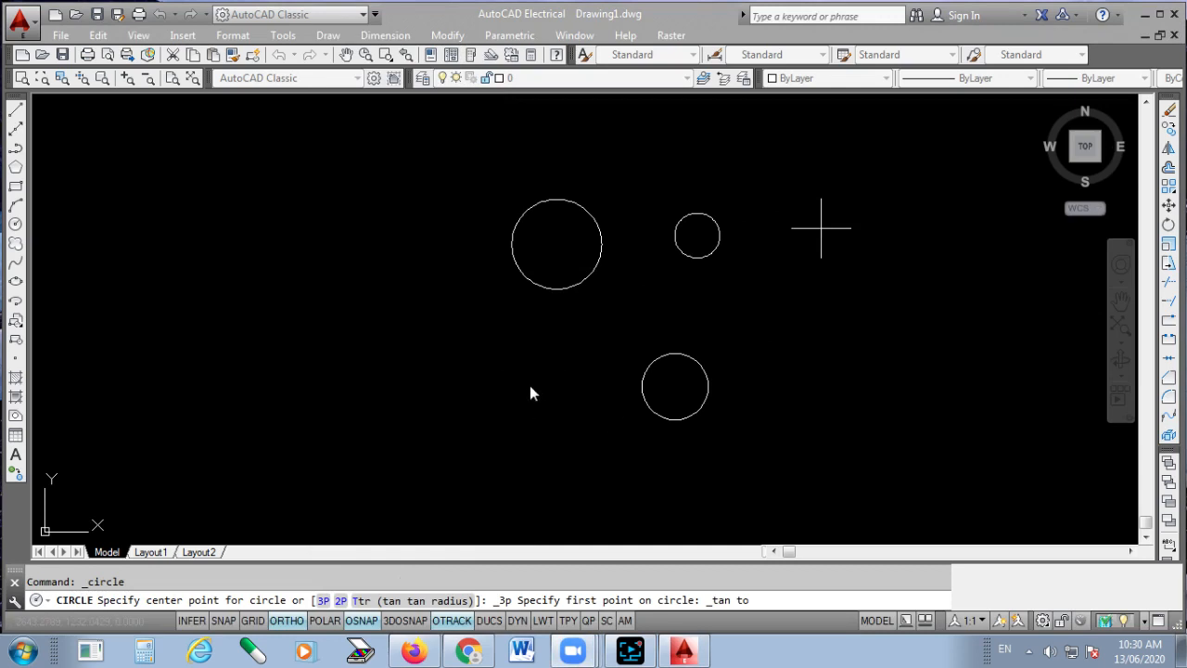
pyautogui.click(593, 419)
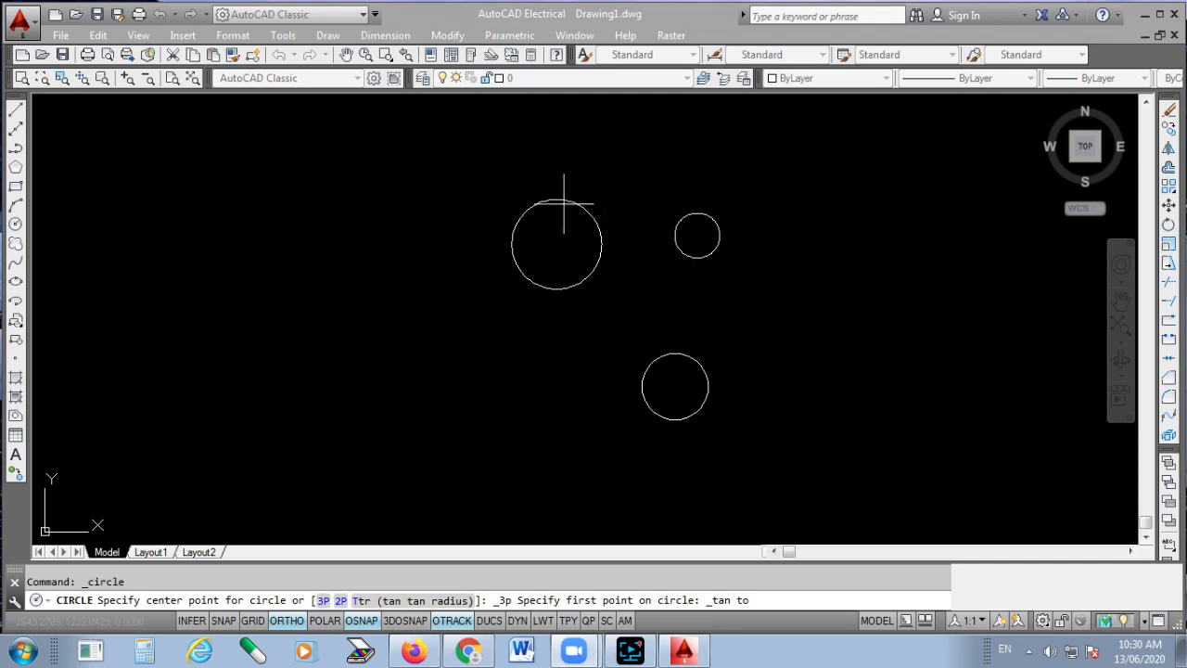
pyautogui.click(525, 214)
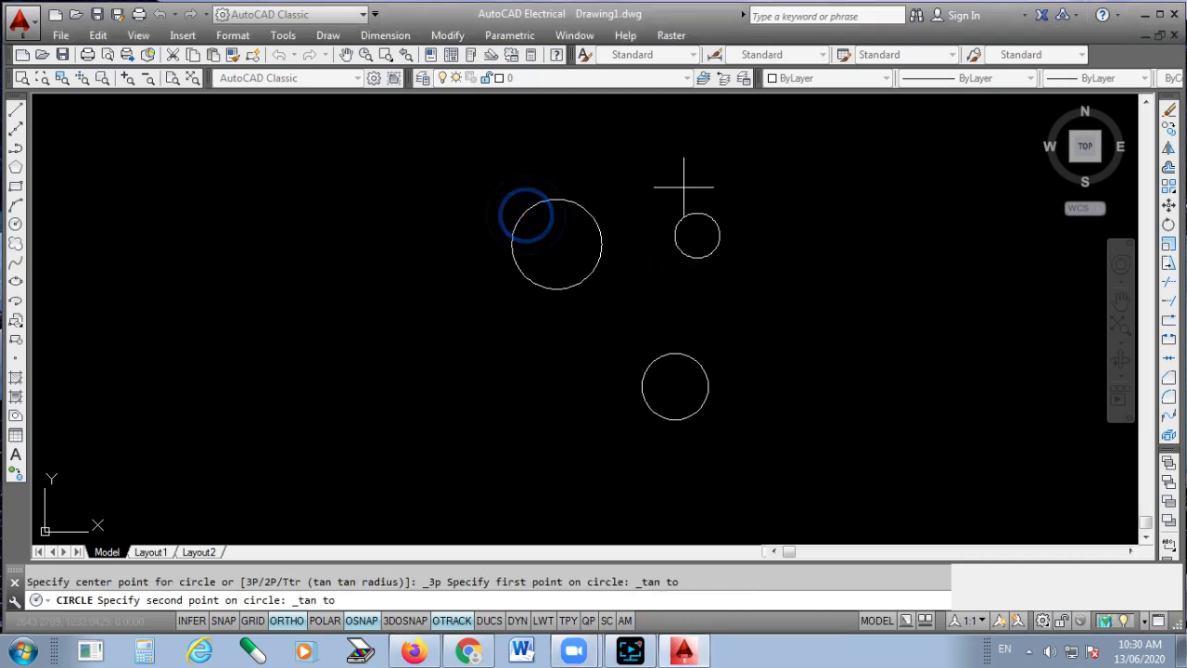
pyautogui.click(719, 231)
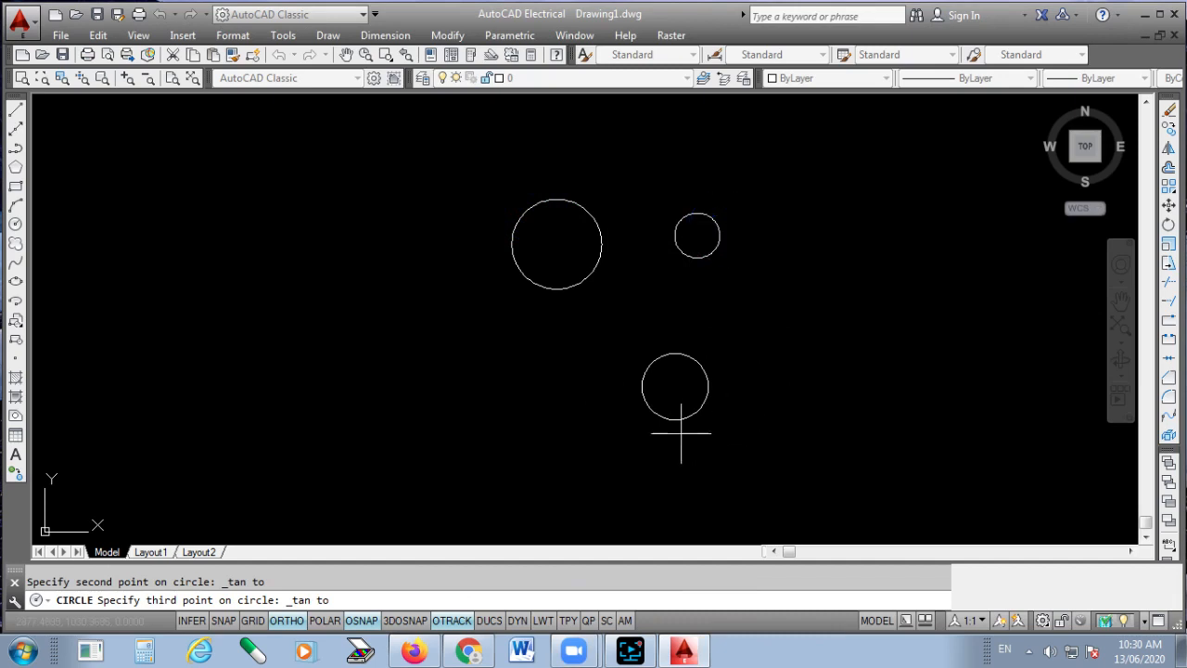
pyautogui.click(683, 417)
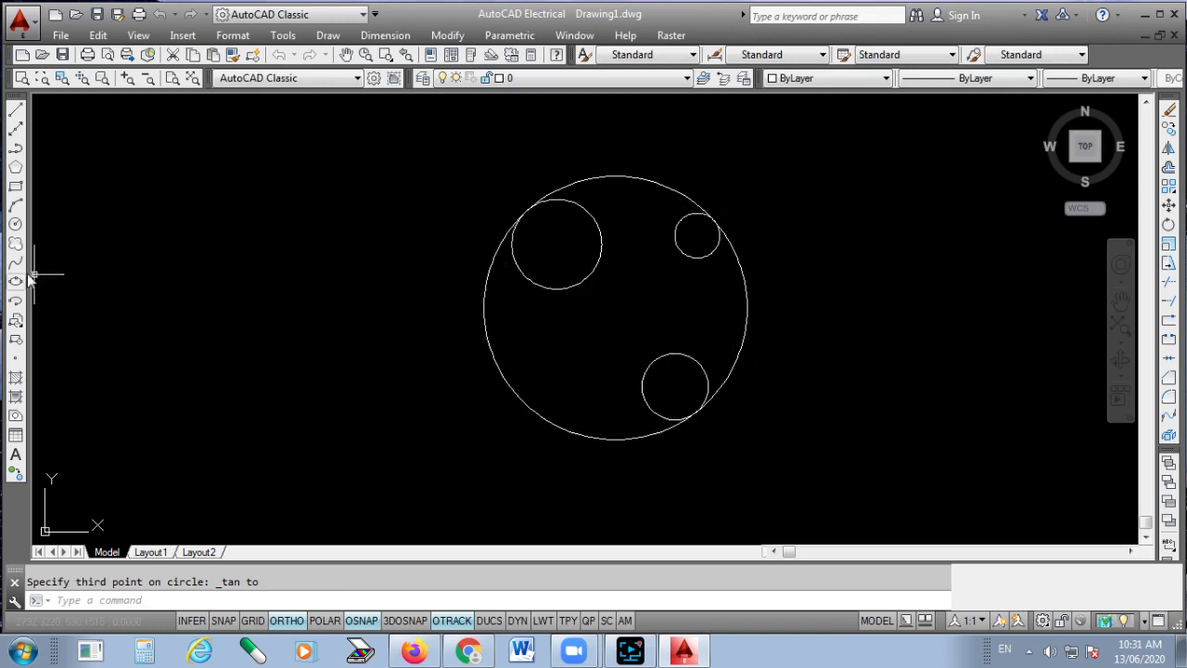
# - Erase the enclosing tangent circle together with the three circles inside it
pyautogui.press('Escape')
pyautogui.click(884, 177)
pyautogui.click(371, 472)
pyautogui.press('Delete')
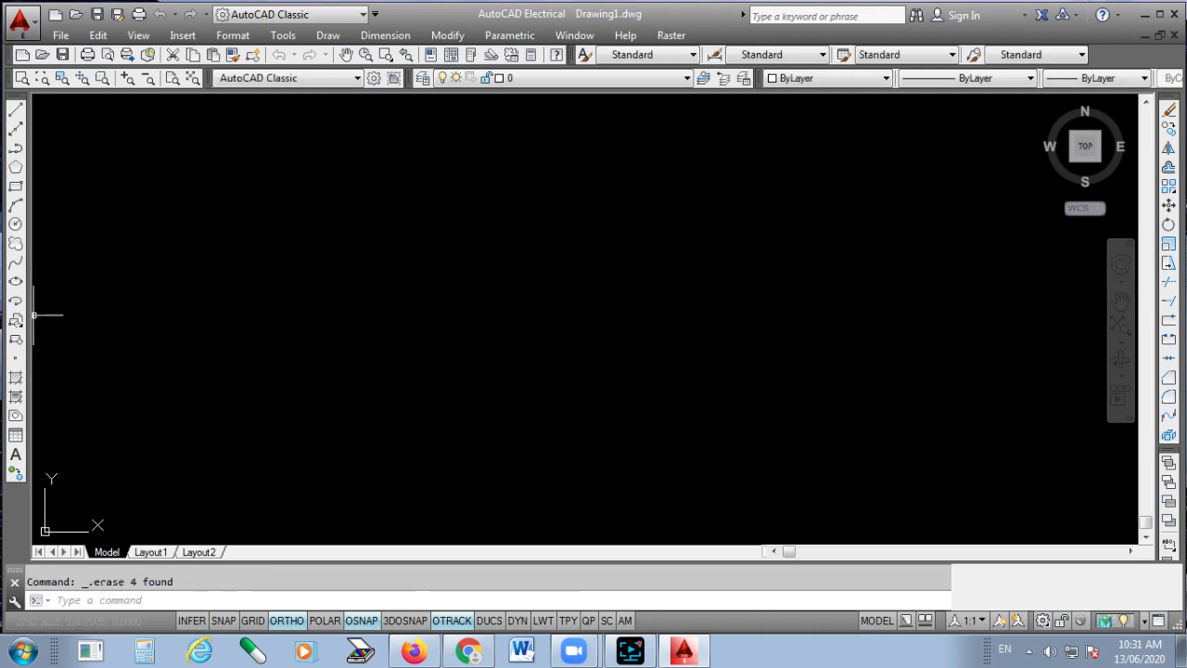
# - Draw a large freehand revision cloud clockwise around the middle of the drawing area, closing it at its start point
pyautogui.click(16, 244)
pyautogui.click(441, 365)
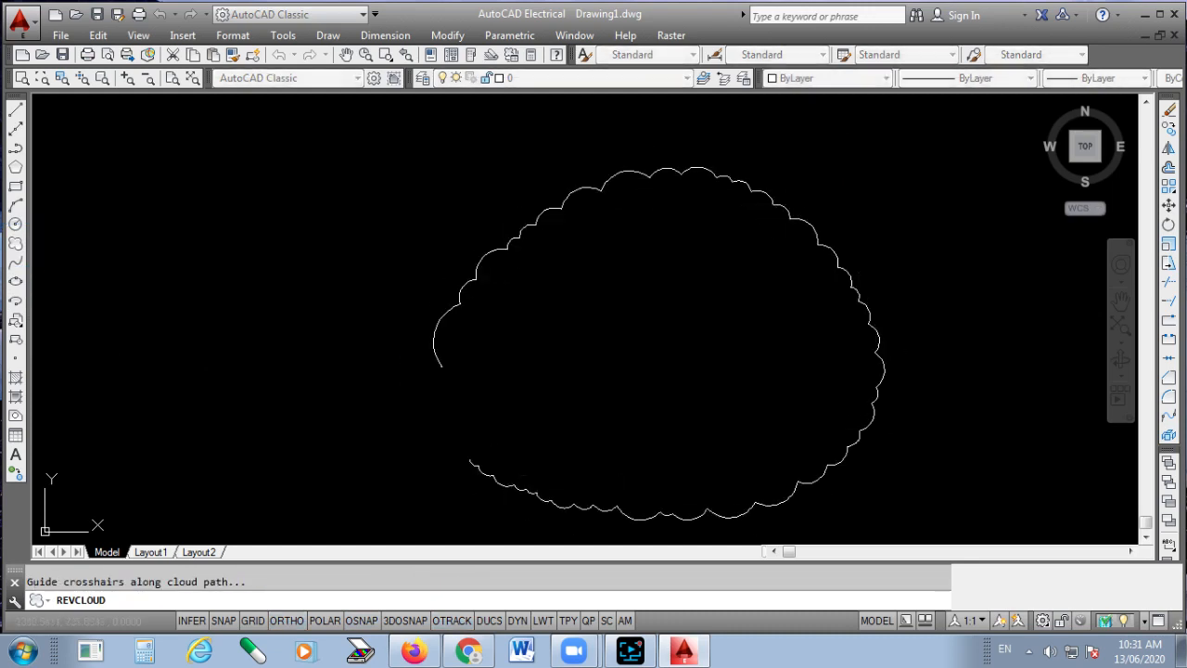
pyautogui.scroll(3, 443, 375)
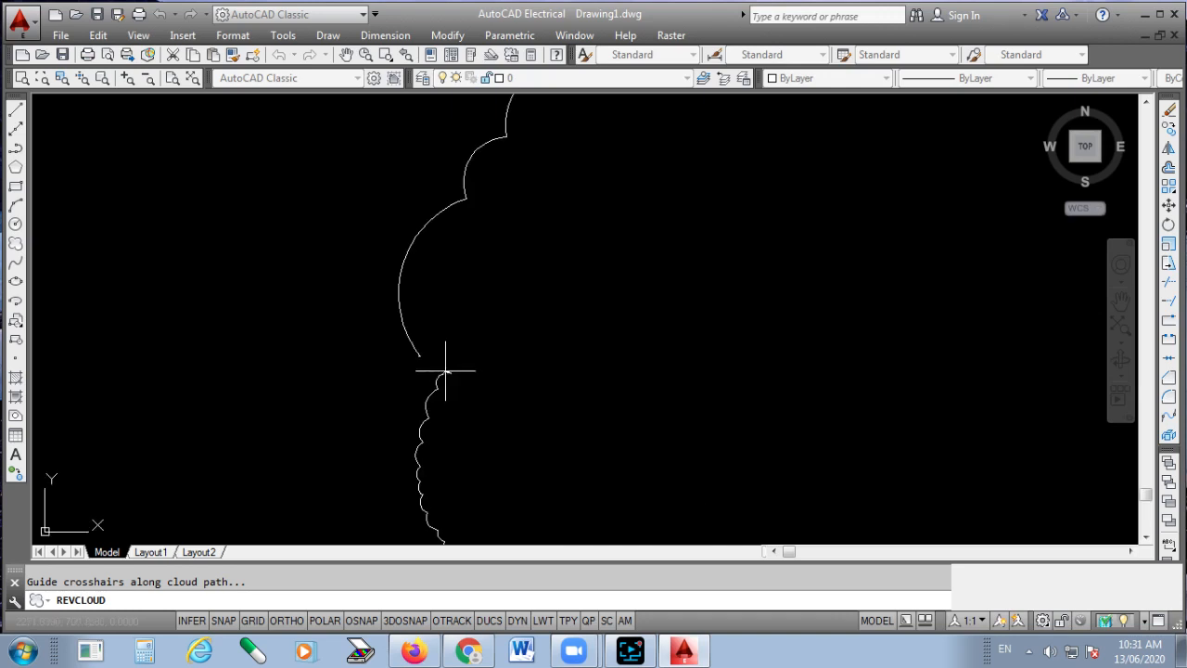
pyautogui.scroll(2, 417, 360)
pyautogui.scroll(2, 408, 361)
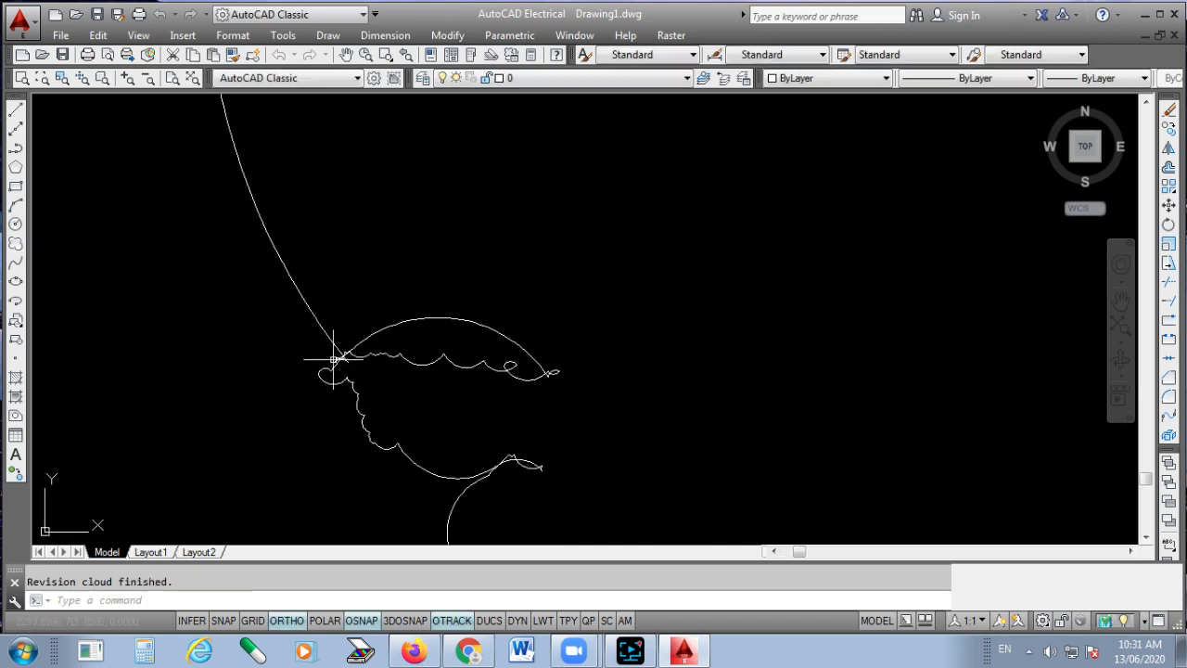
# - Erase the freehand revision cloud
pyautogui.scroll(-4, 578, 378)
pyautogui.click(604, 309)
pyautogui.click(417, 430)
pyautogui.press('Delete')
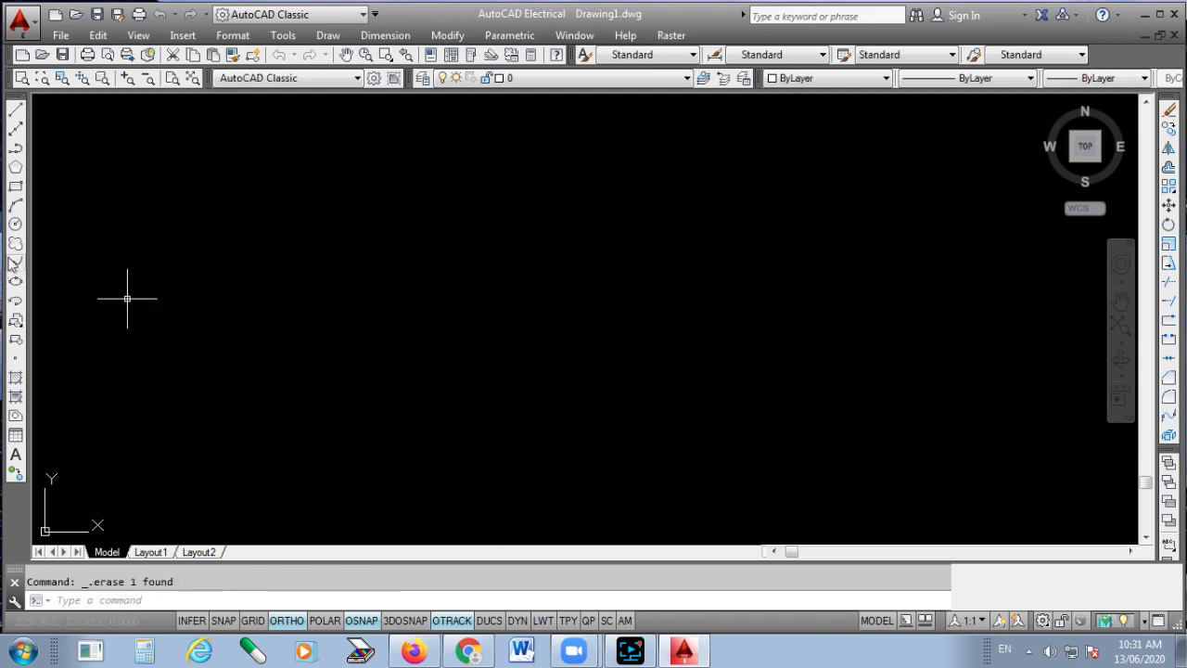
# - Draw a second freehand revision cloud clockwise in the middle of the empty drawing area, closing it at its start point
pyautogui.click(15, 243)
pyautogui.click(325, 313)
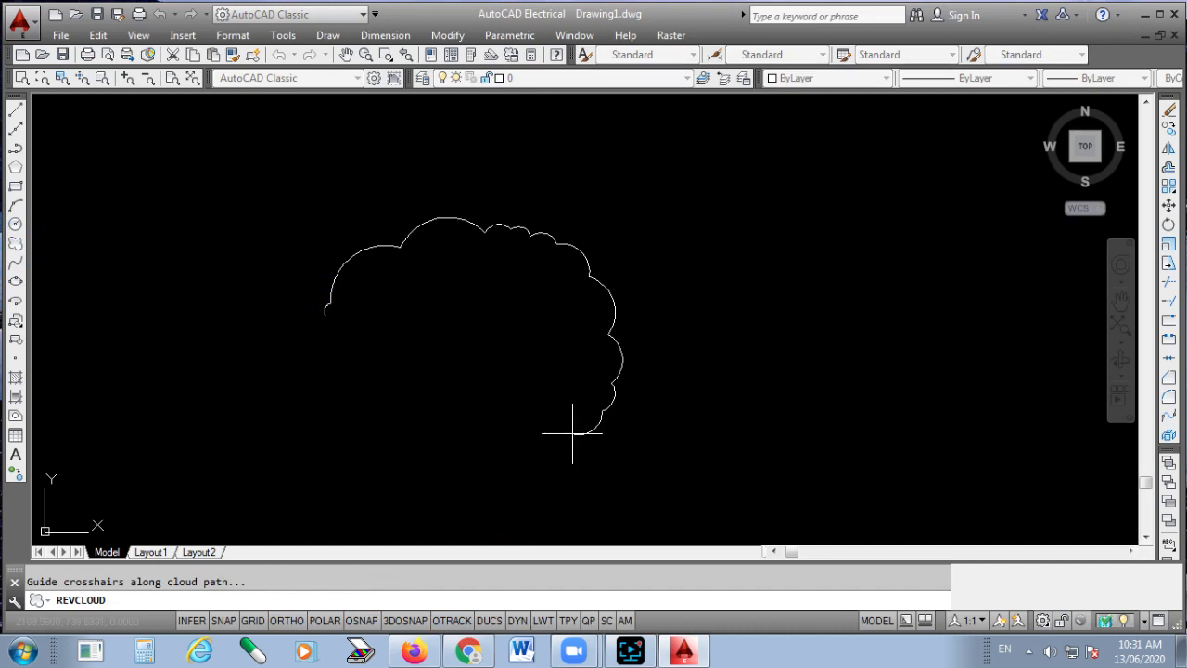
pyautogui.scroll(5, 324, 313)
pyautogui.scroll(-5, 365, 280)
# - Erase the second revision cloud
pyautogui.click(587, 282)
pyautogui.click(355, 359)
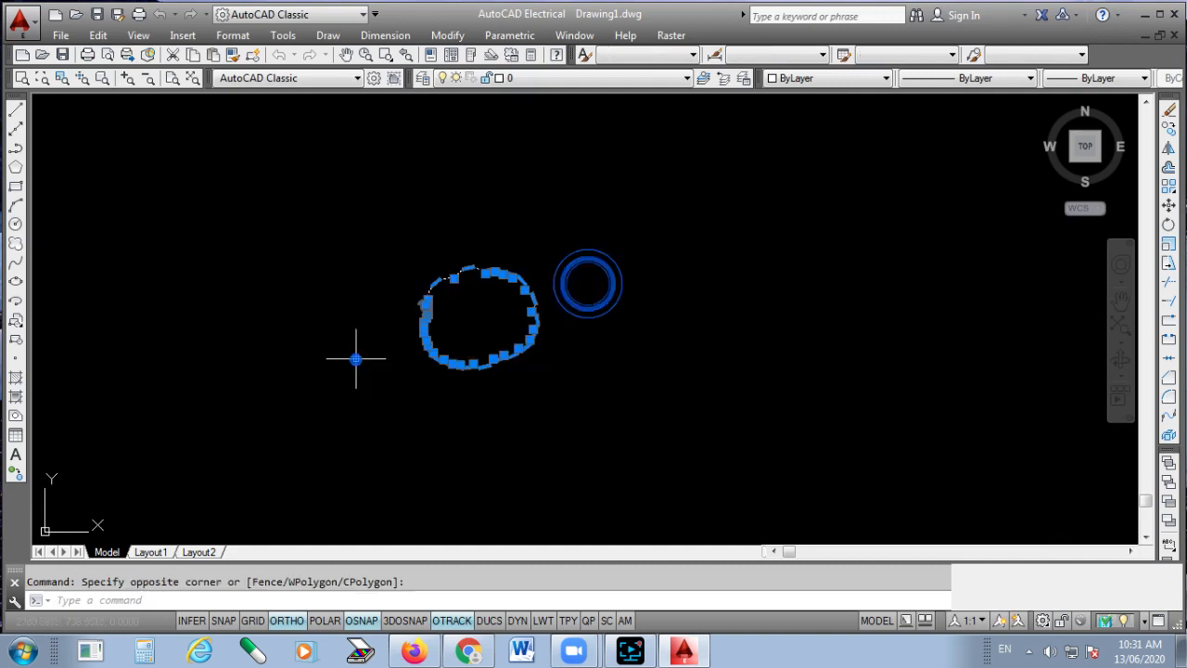
pyautogui.press('Delete')
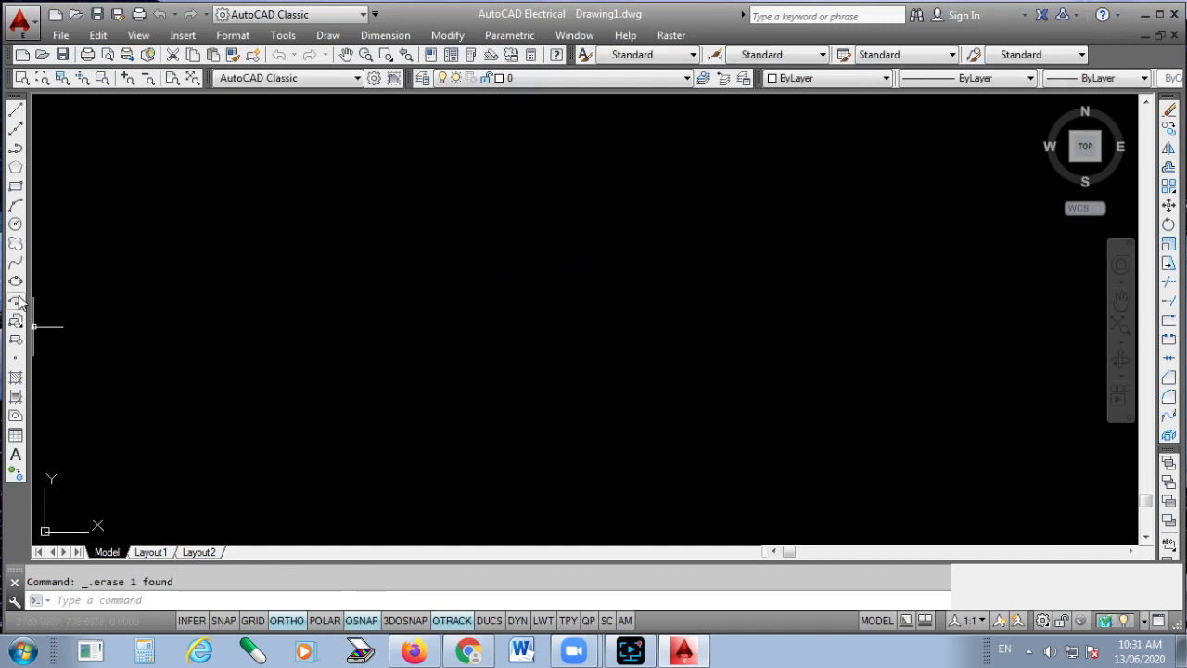
# - Turn off Ortho mode and draw a tilted elliptical arc across the middle of the drawing area, open at its lower-right side
pyautogui.click(16, 302)
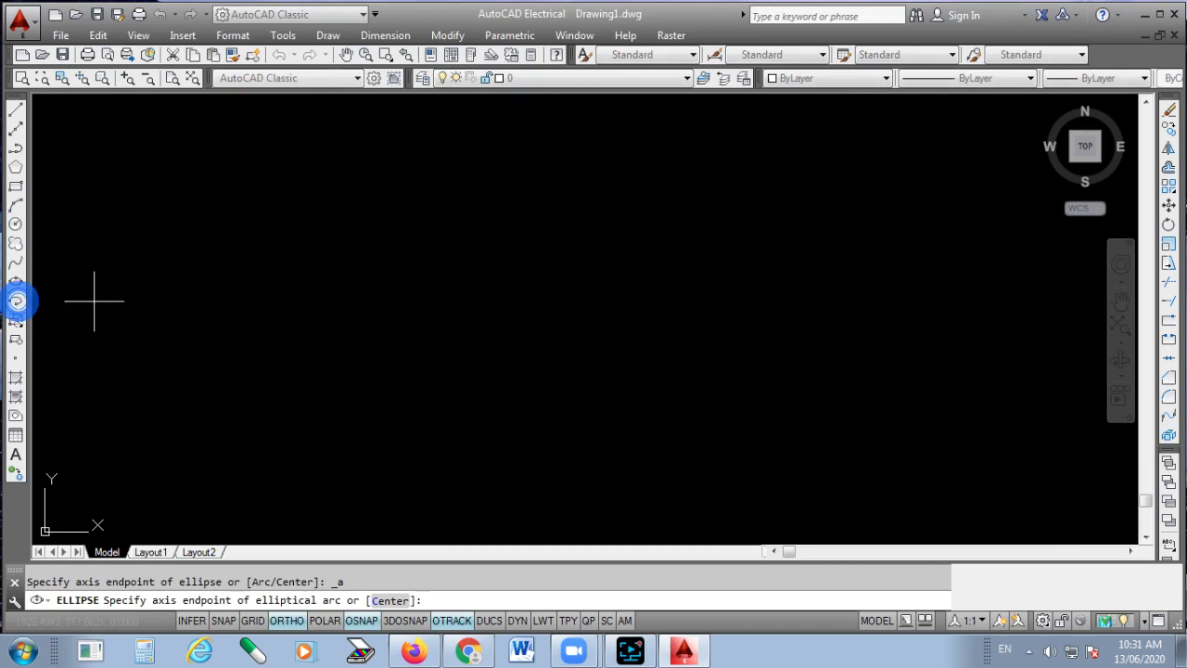
pyautogui.click(451, 363)
pyautogui.press('F8')
pyautogui.click(500, 226)
pyautogui.click(659, 200)
pyautogui.click(744, 355)
pyautogui.click(541, 483)
# - Erase the elliptical arc
pyautogui.click(360, 389)
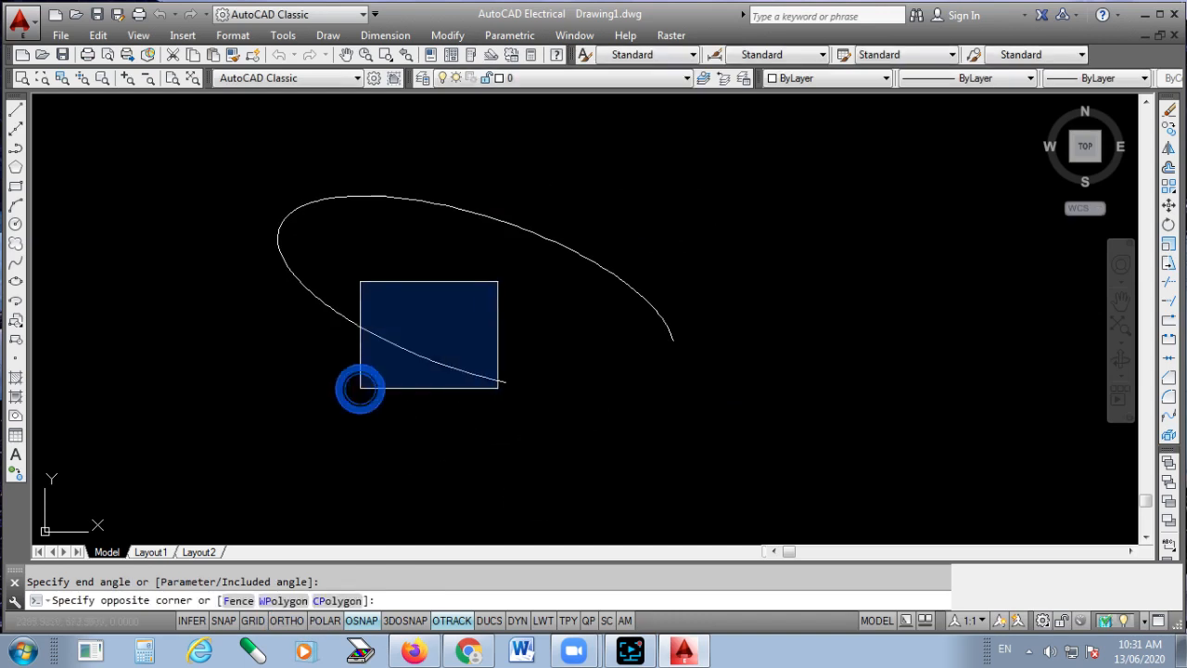
pyautogui.click(485, 241)
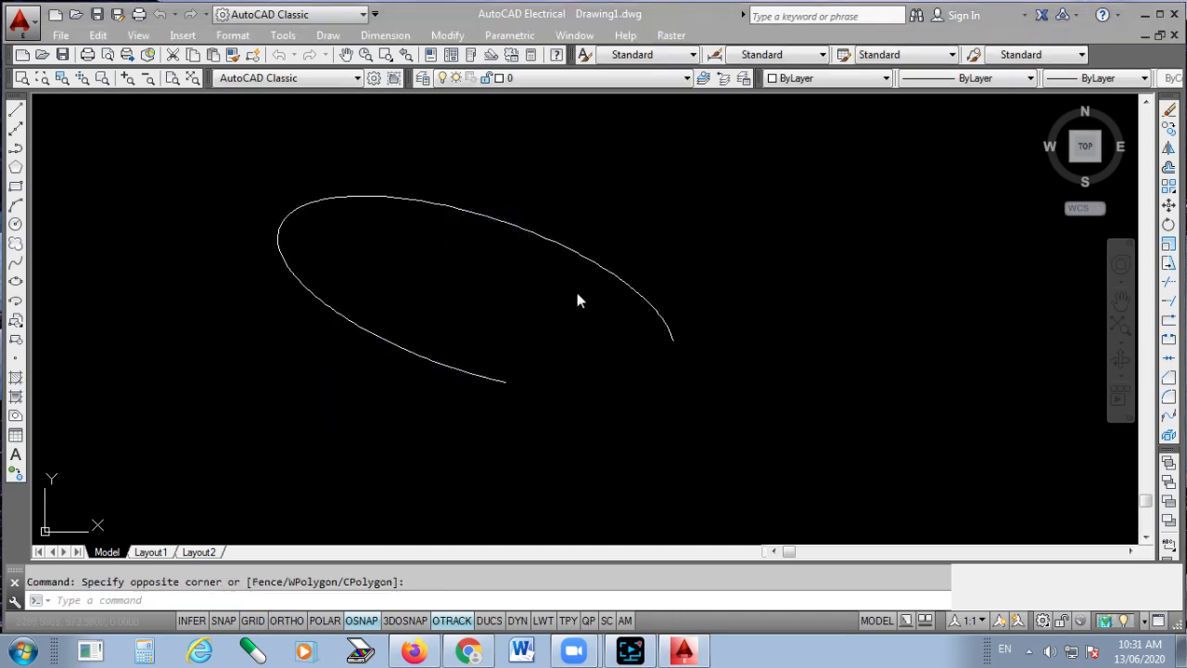
pyautogui.click(544, 445)
pyautogui.click(632, 232)
pyautogui.click(488, 325)
pyautogui.press('Delete')
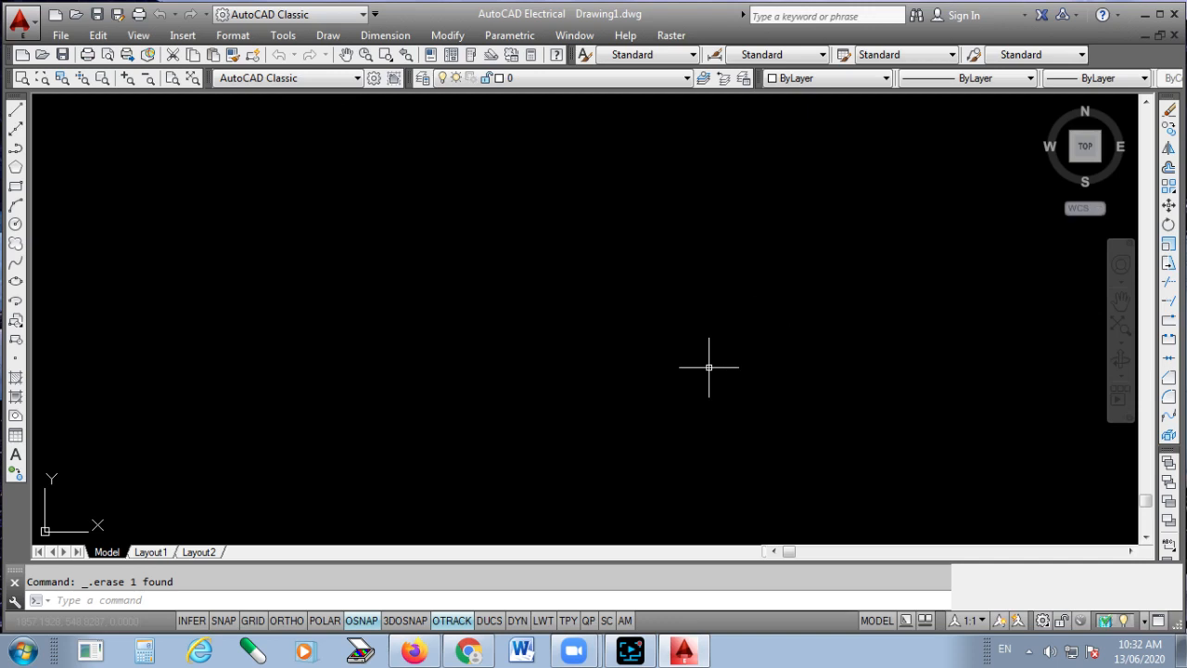
# - Switch to the desktop and open the exercise sheet image 0 from the AUTOCAD 2D folder on drive D
pyautogui.click(1146, 15)
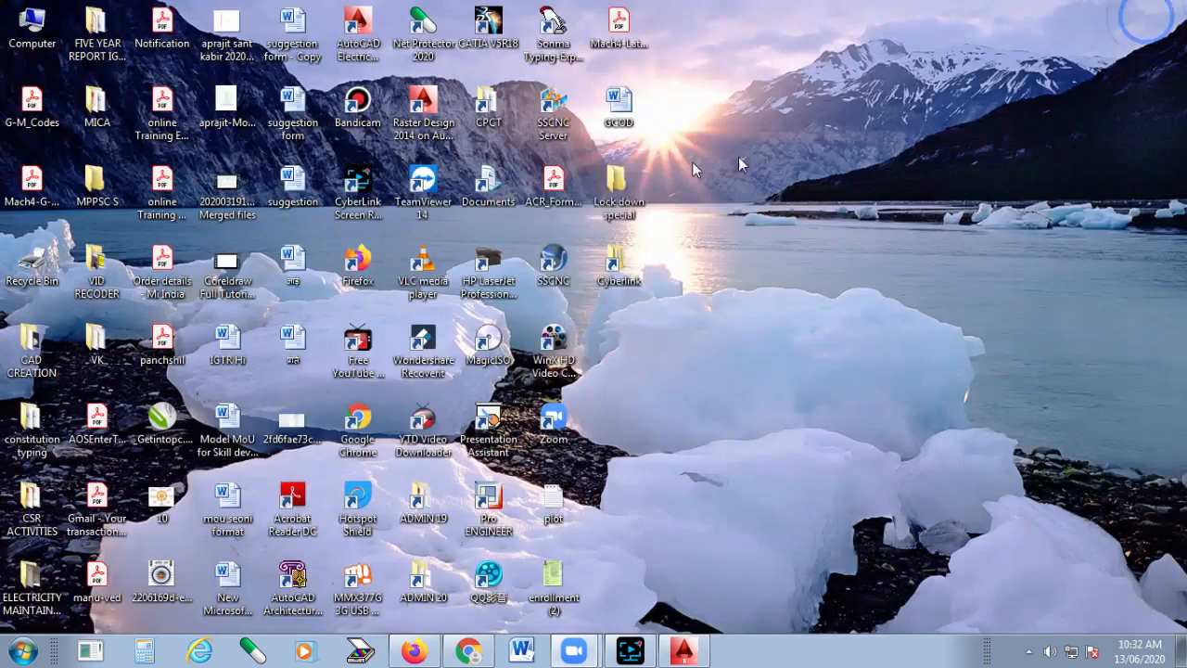
pyautogui.doubleClick(46, 37)
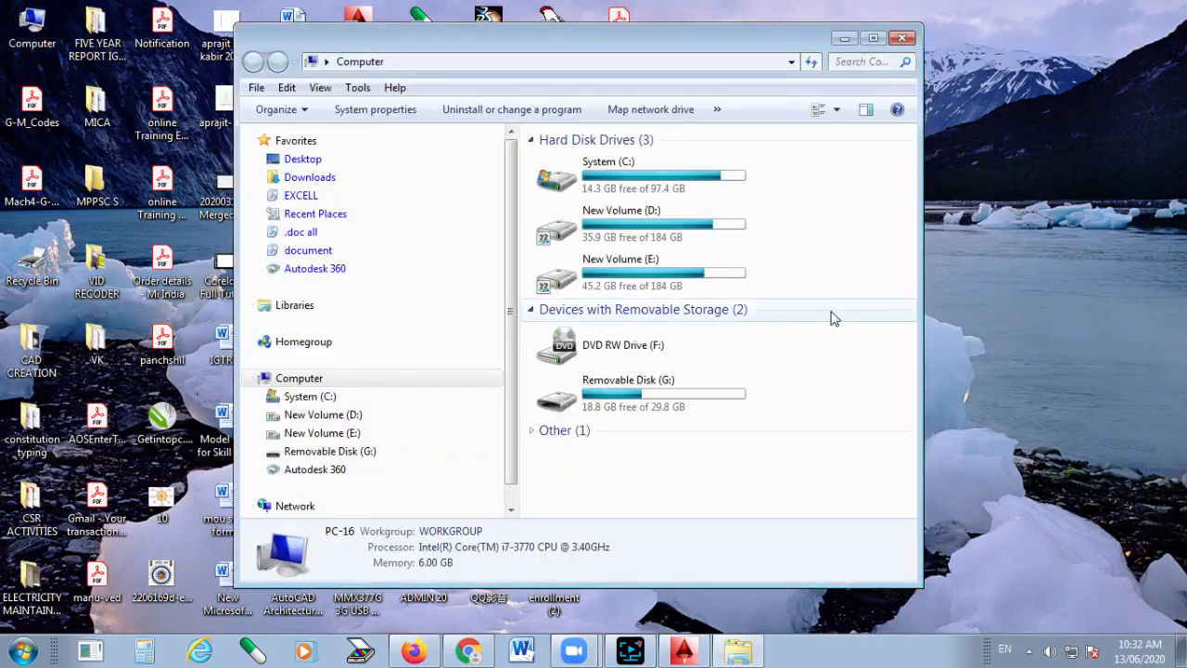
pyautogui.click(875, 37)
pyautogui.doubleClick(631, 152)
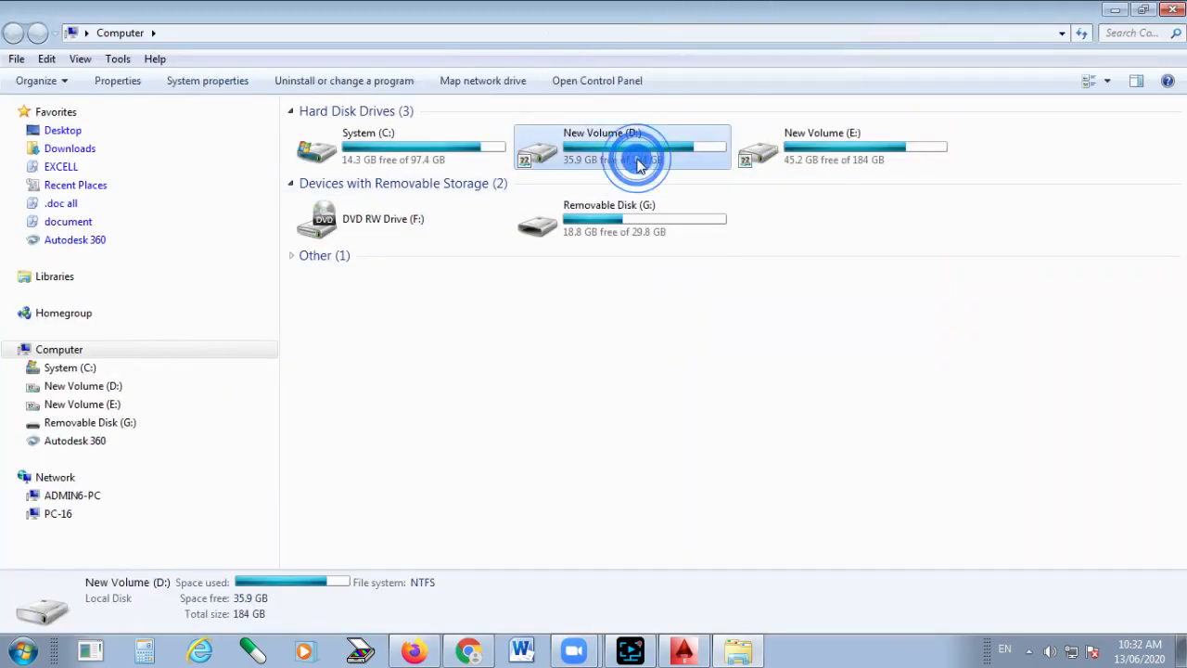
pyautogui.scroll(-5, 651, 489)
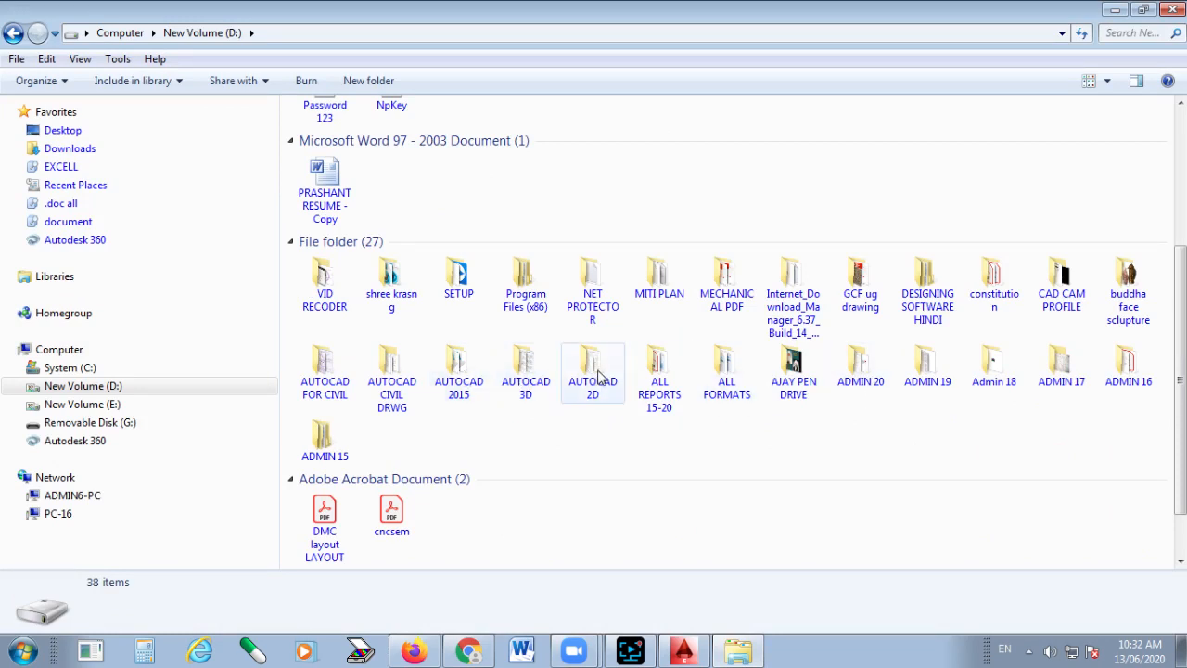
pyautogui.doubleClick(595, 373)
pyautogui.click(341, 139)
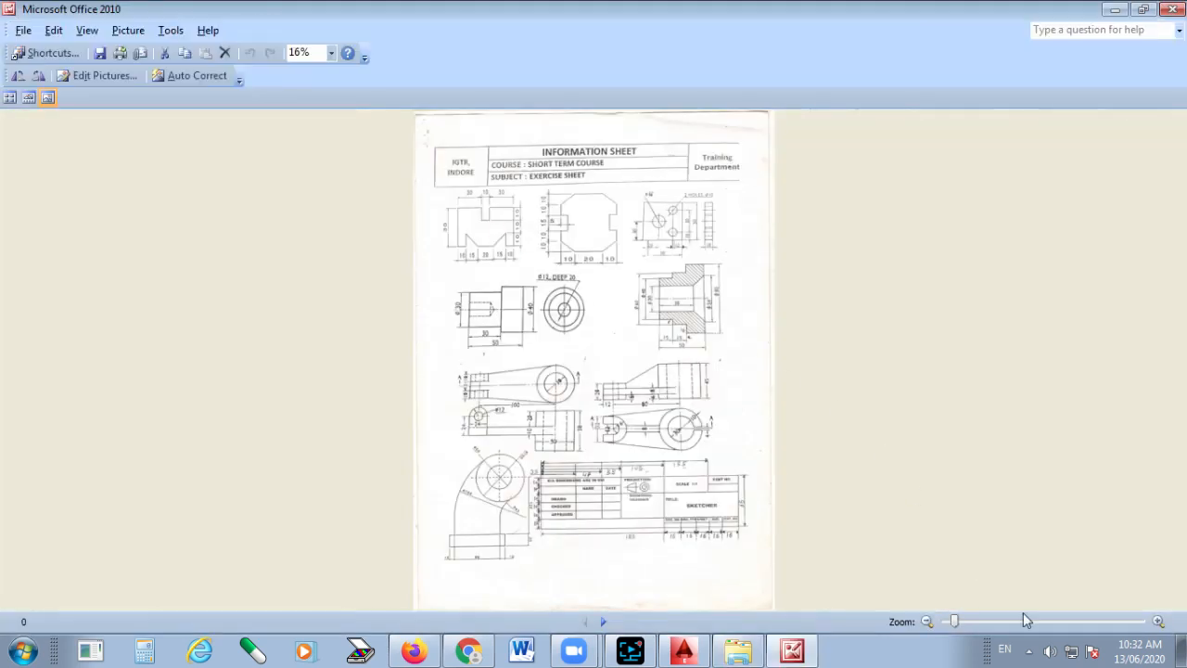
# - Dismiss the Office activation notice and examine the first two dimensioned profiles on the exercise sheet at 81% zoom
pyautogui.click(1020, 621)
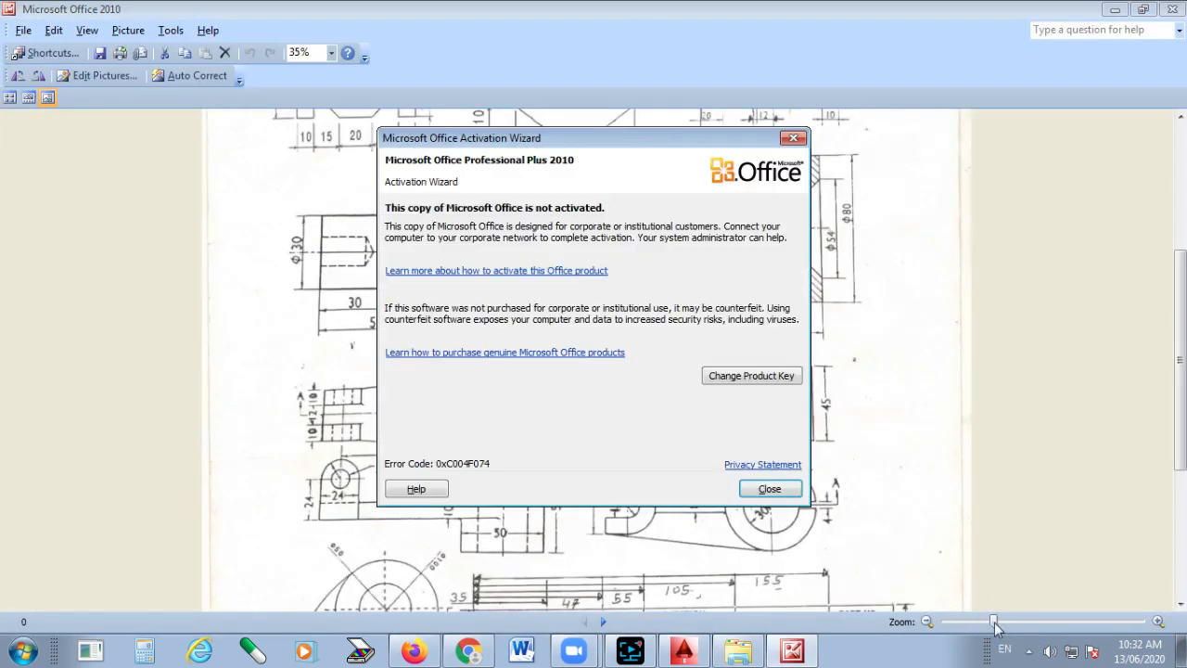
pyautogui.click(770, 489)
pyautogui.click(1032, 622)
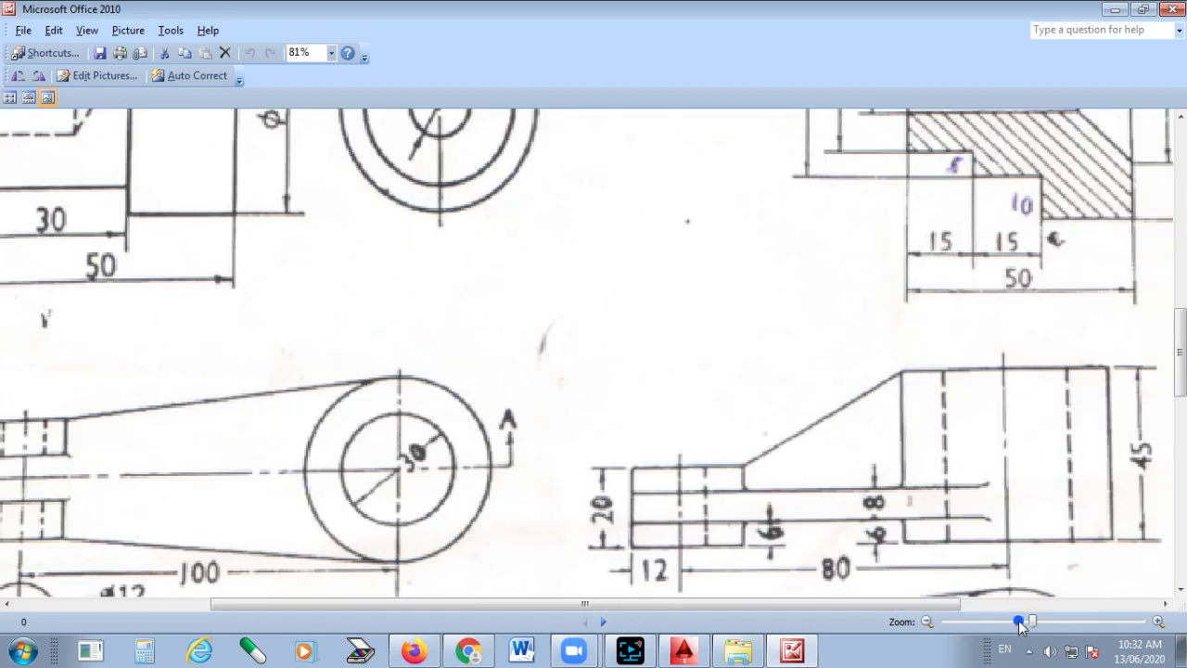
pyautogui.moveTo(538, 330); pyautogui.dragTo(908, 609)
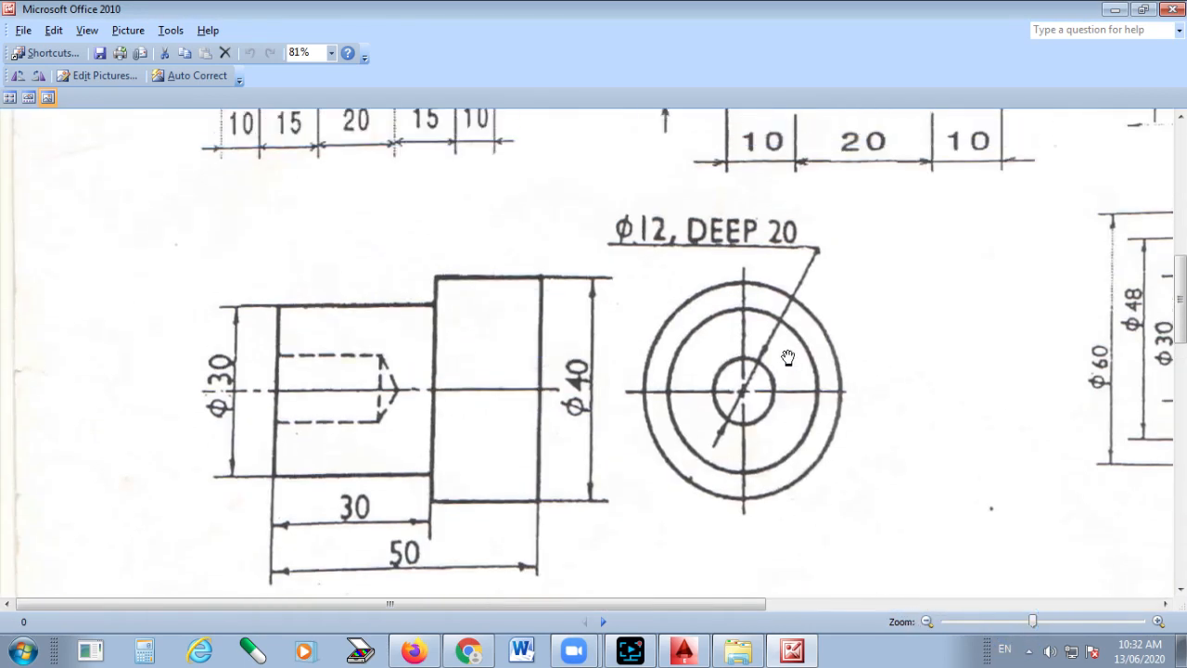
pyautogui.moveTo(787, 357); pyautogui.dragTo(781, 610)
pyautogui.moveTo(686, 339); pyautogui.dragTo(694, 492)
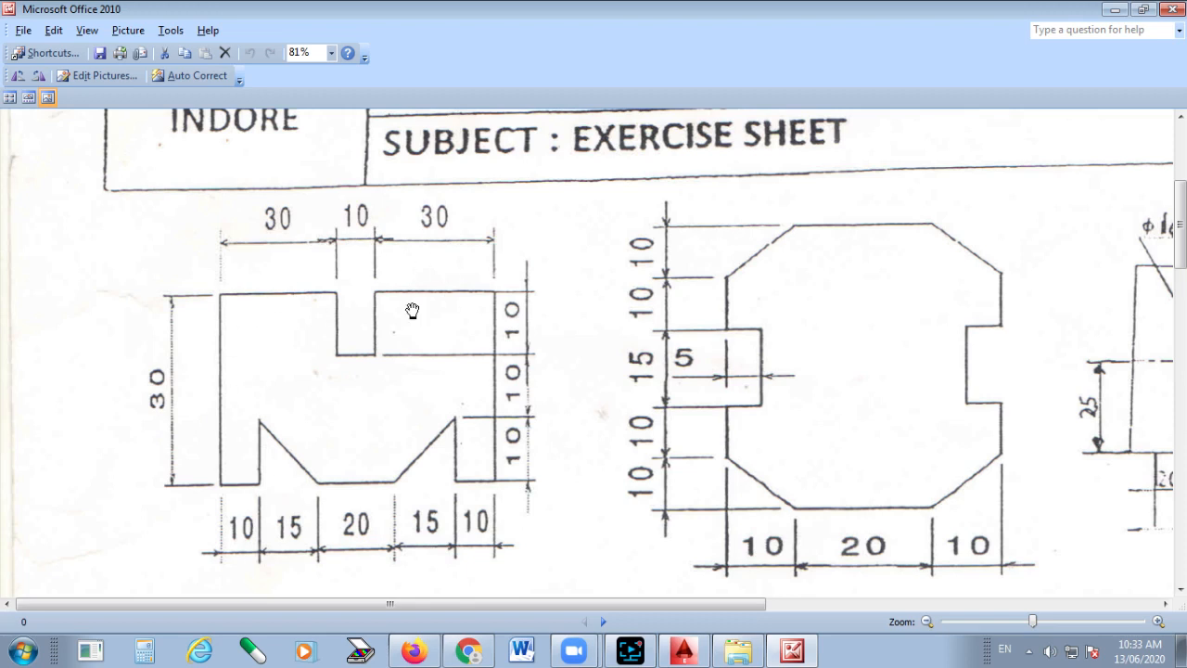
# - Switch back to AutoCAD and choose image 0 from the AUTOCAD 2D folder on drive D as a raster image reference
pyautogui.click(683, 651)
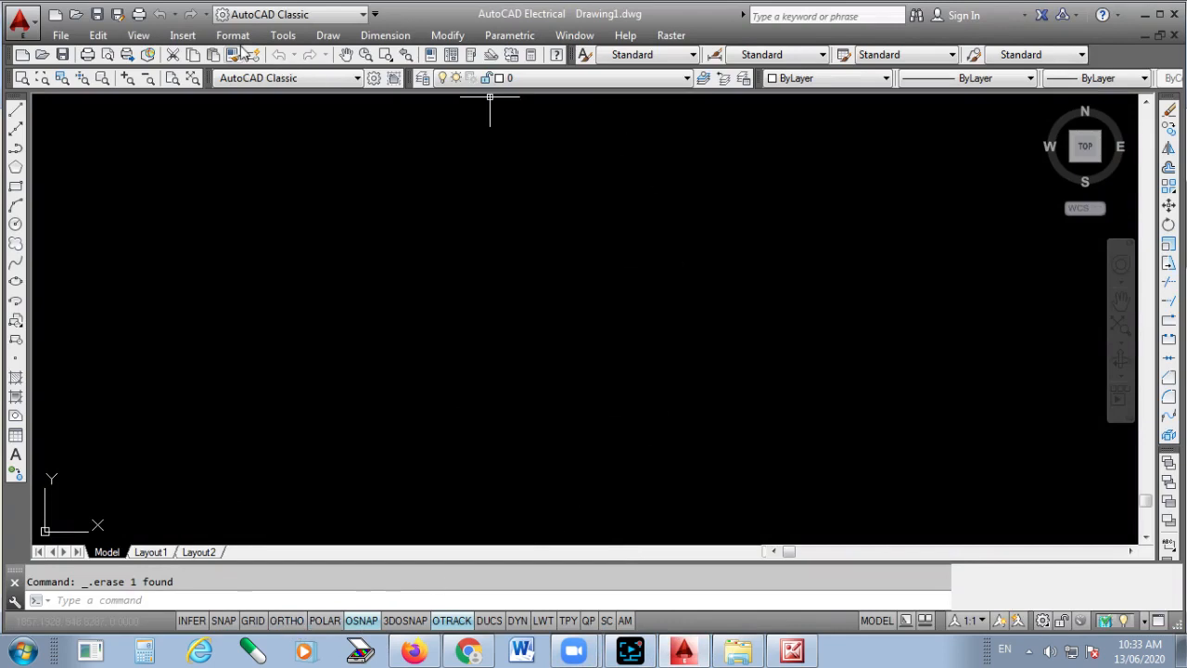
pyautogui.click(193, 39)
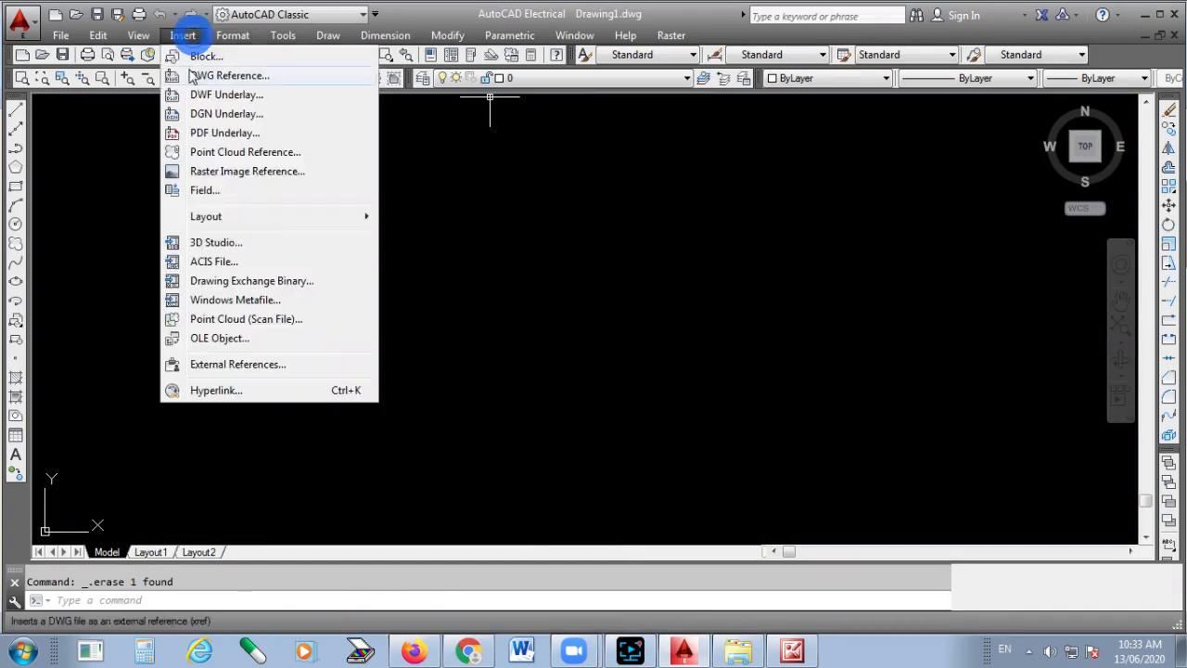
pyautogui.click(218, 176)
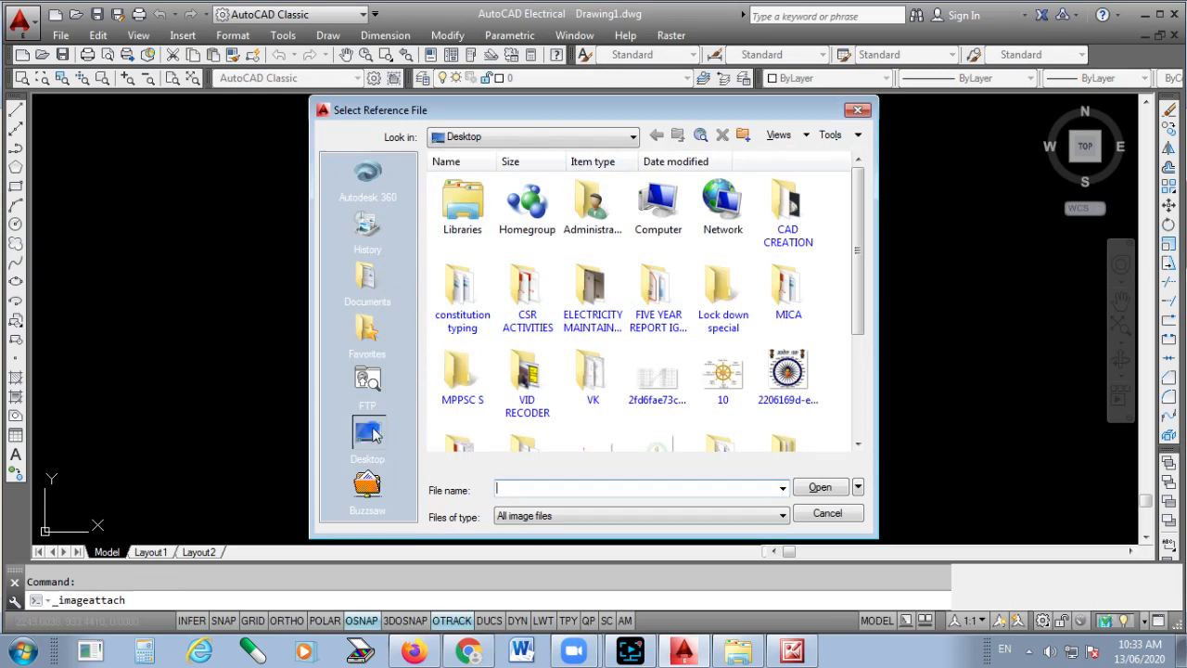
pyautogui.click(516, 137)
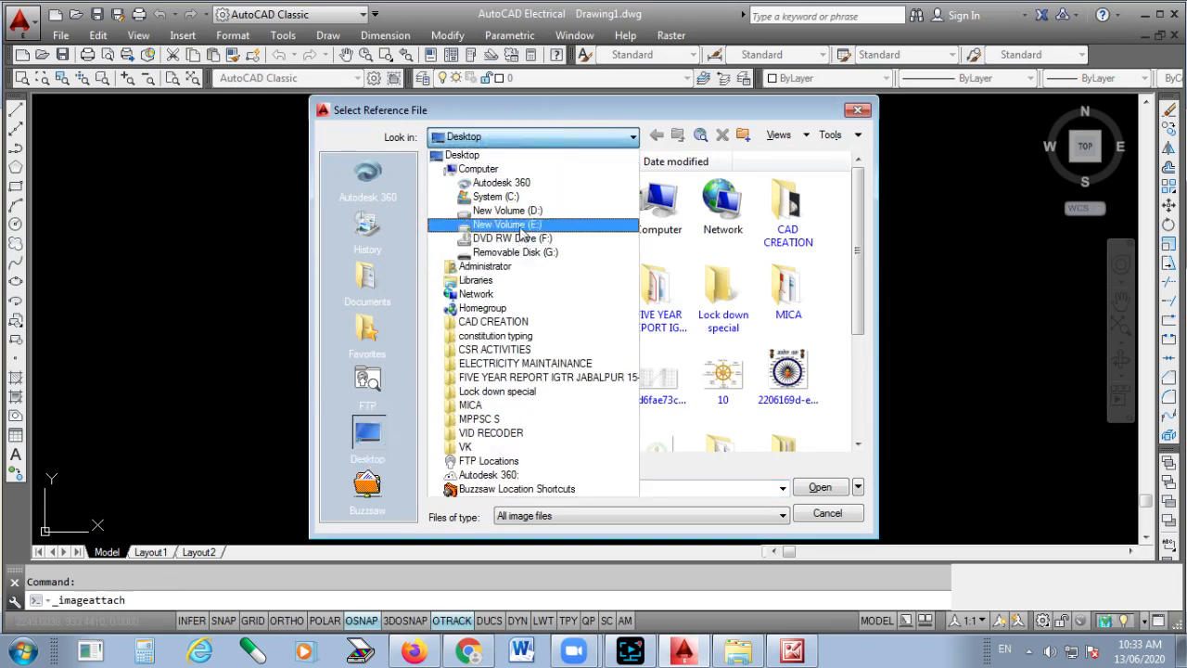
pyautogui.click(522, 211)
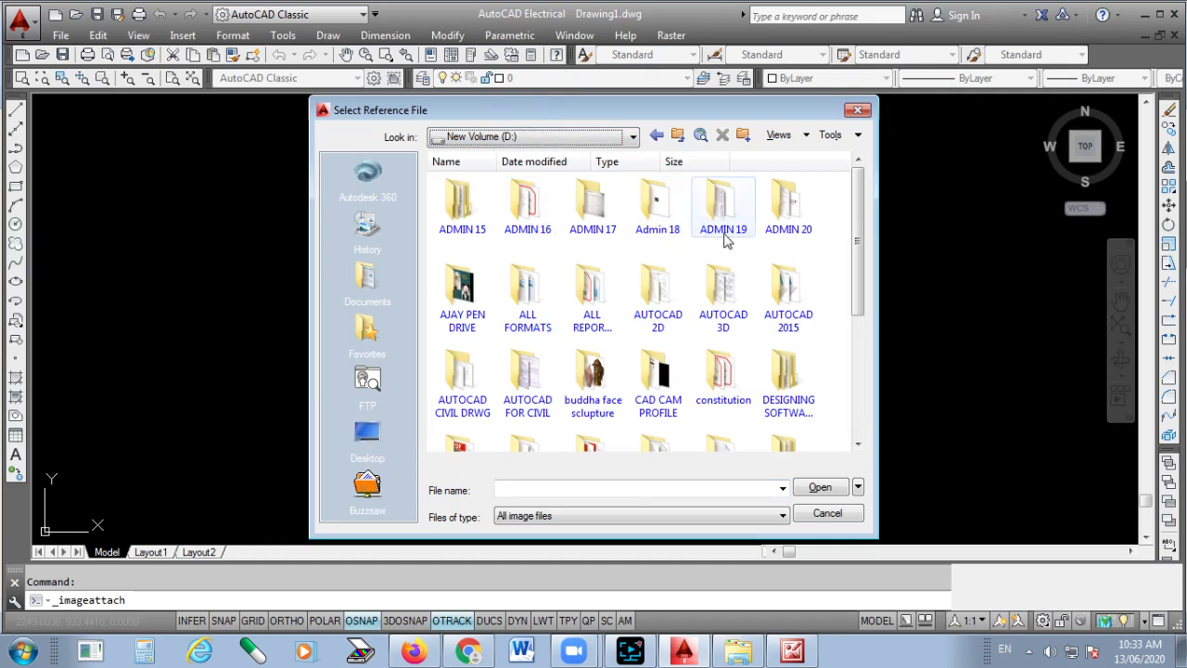
pyautogui.doubleClick(655, 292)
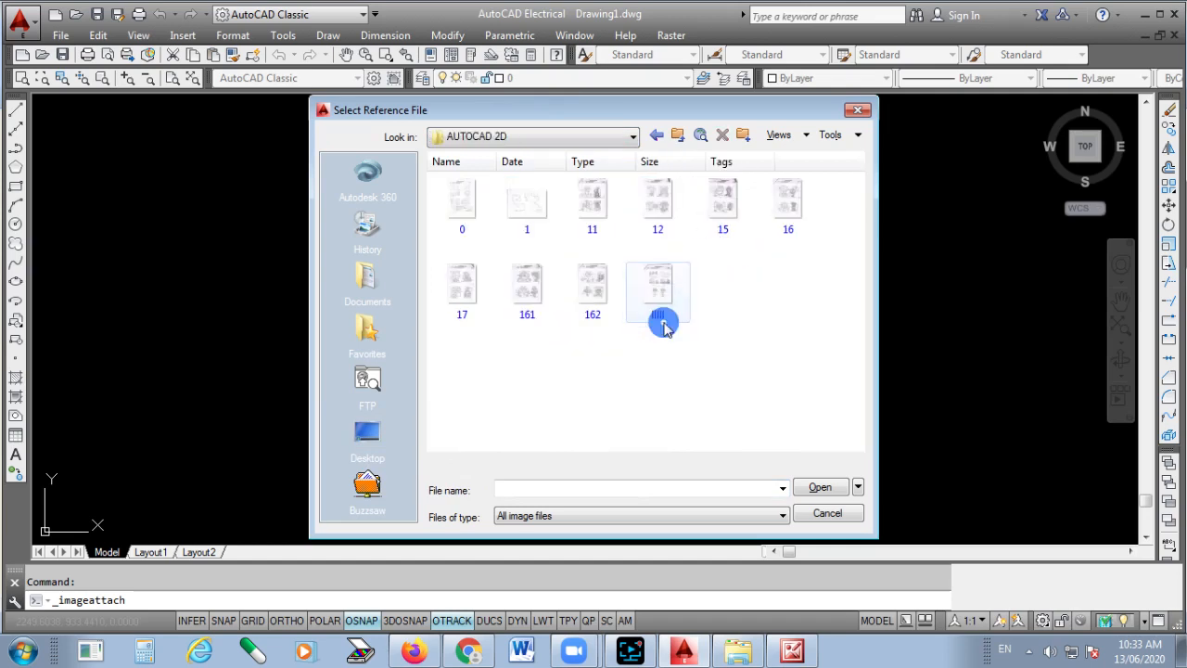
pyautogui.click(468, 205)
pyautogui.click(814, 490)
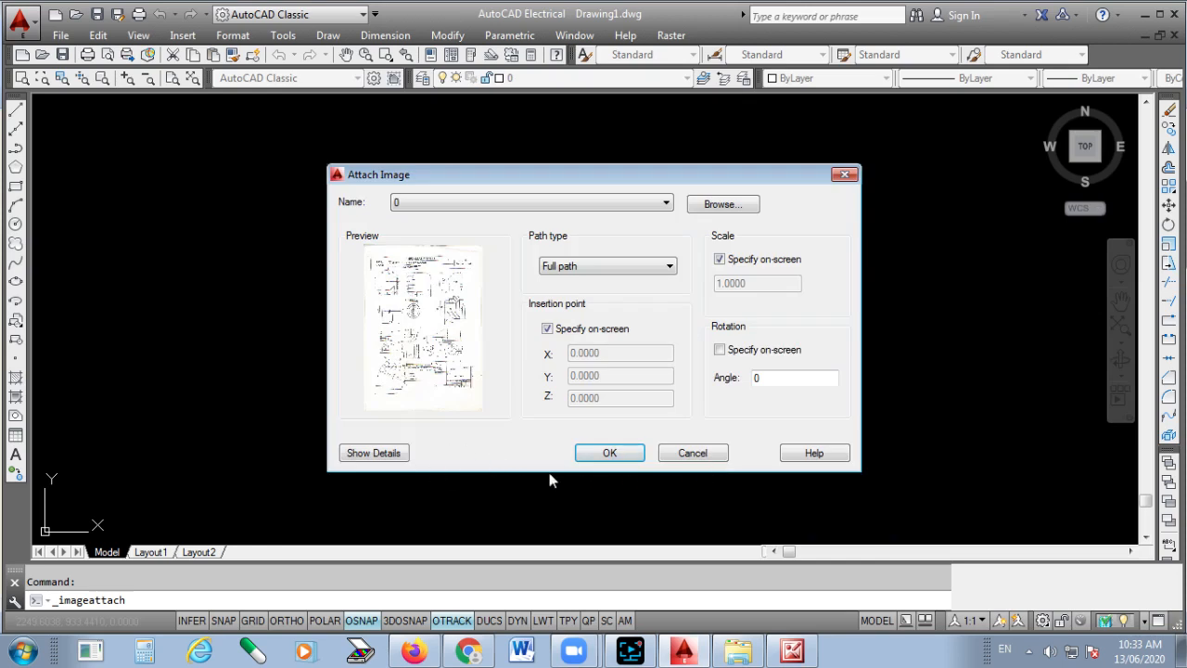
# - Attach the image with an insertion point picked in the lower middle of the drawing area and scale factor 1
pyautogui.click(609, 453)
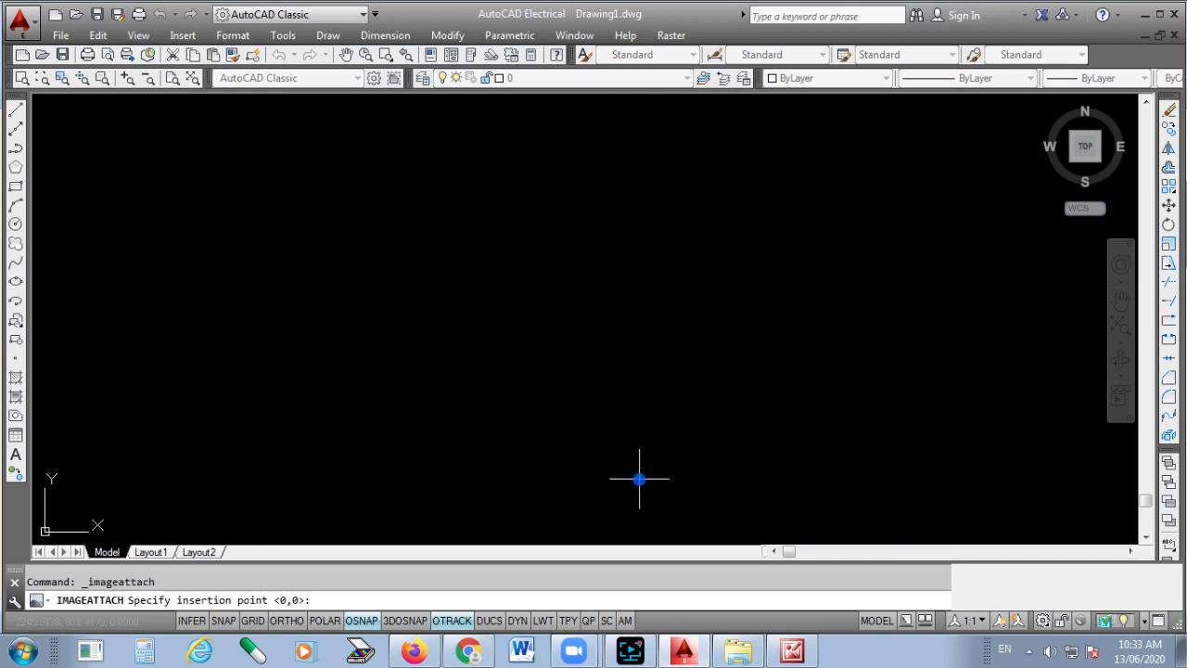
pyautogui.click(639, 518)
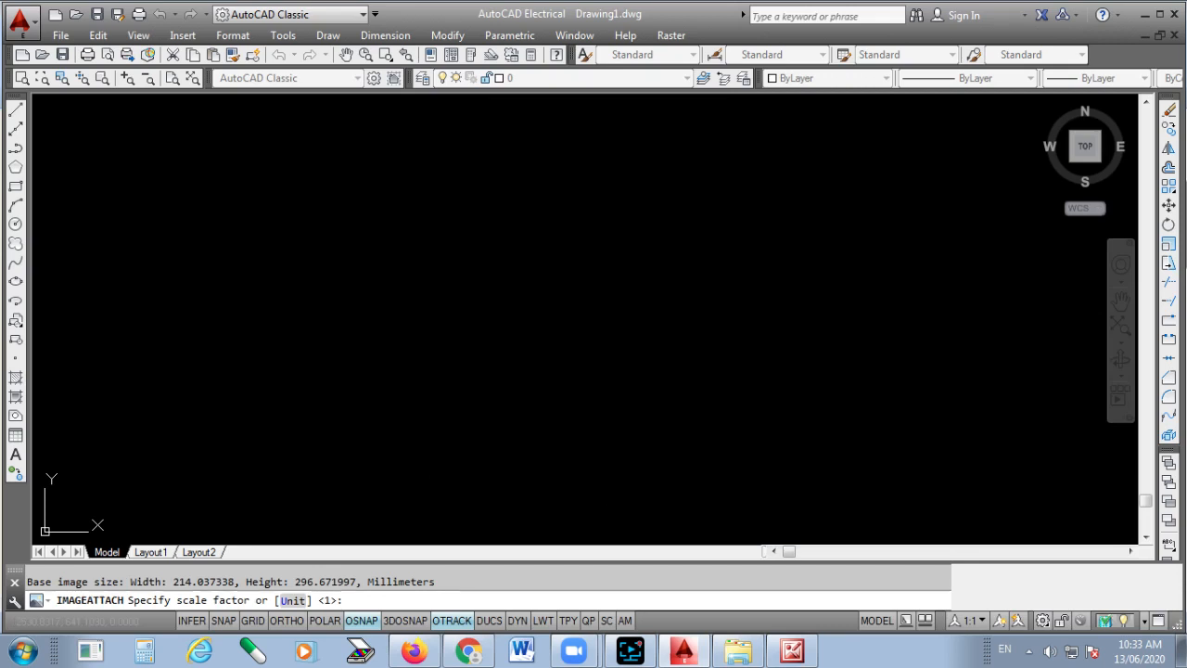
pyautogui.press('Return')
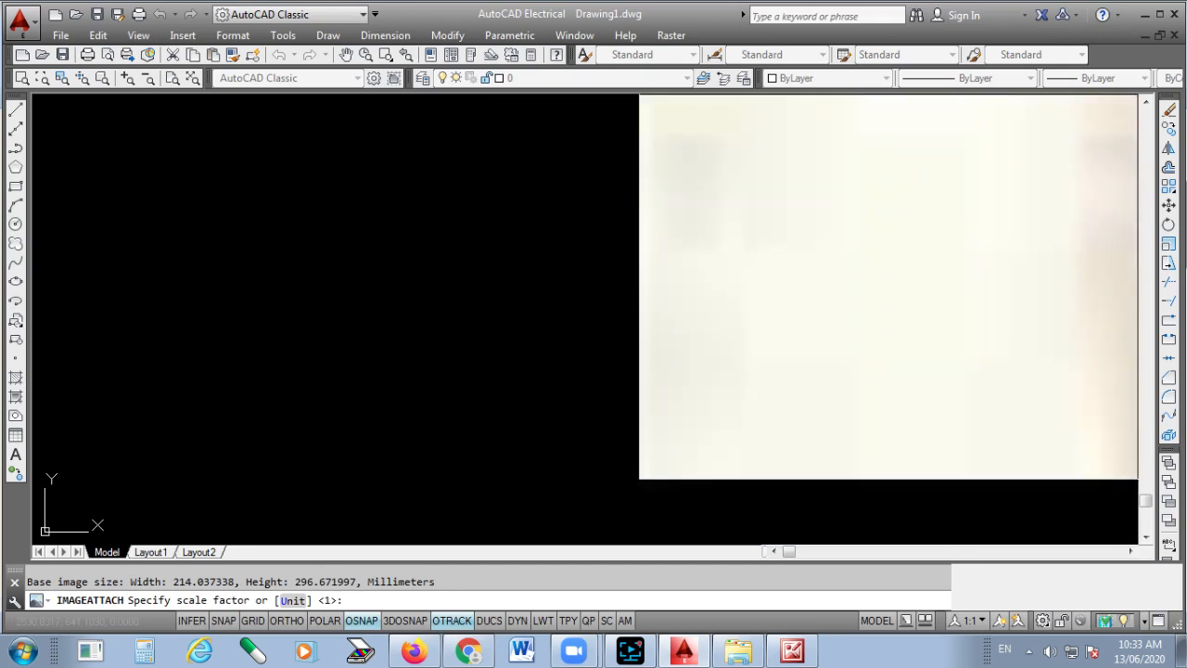
# - Examine the whole attached exercise sheet and frame its first dimensioned figures beside empty drawing space
pyautogui.scroll(-2, 669, 482)
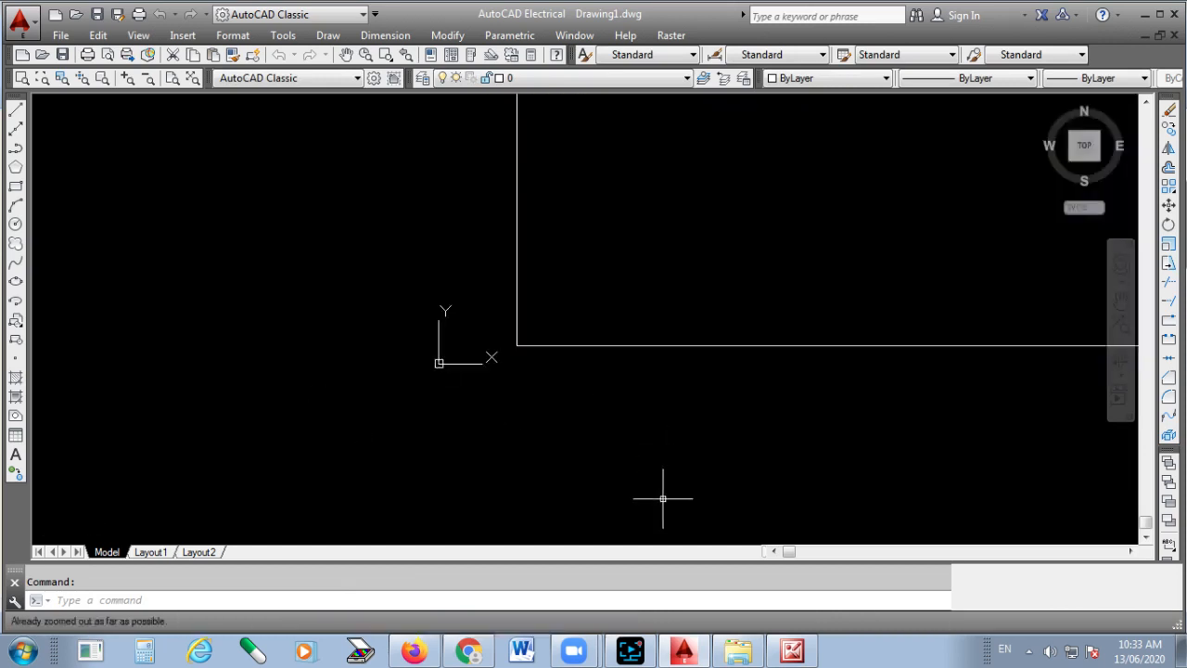
pyautogui.scroll(2, 683, 317)
pyautogui.scroll(-1, 684, 267)
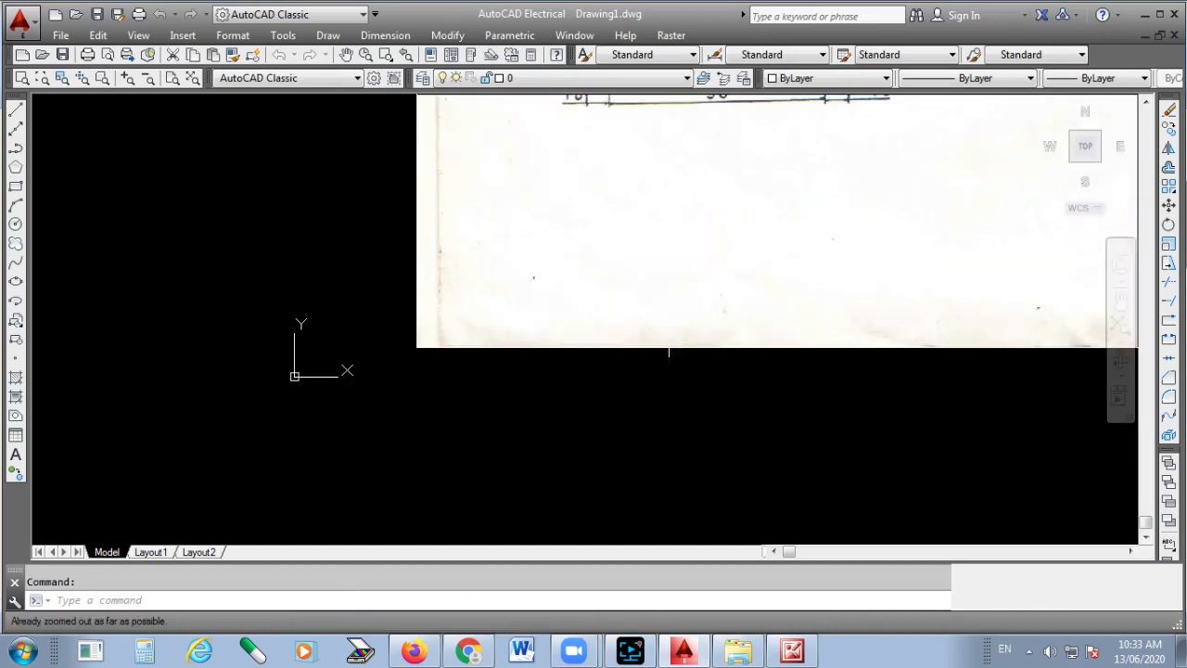
pyautogui.scroll(2, 1098, 194)
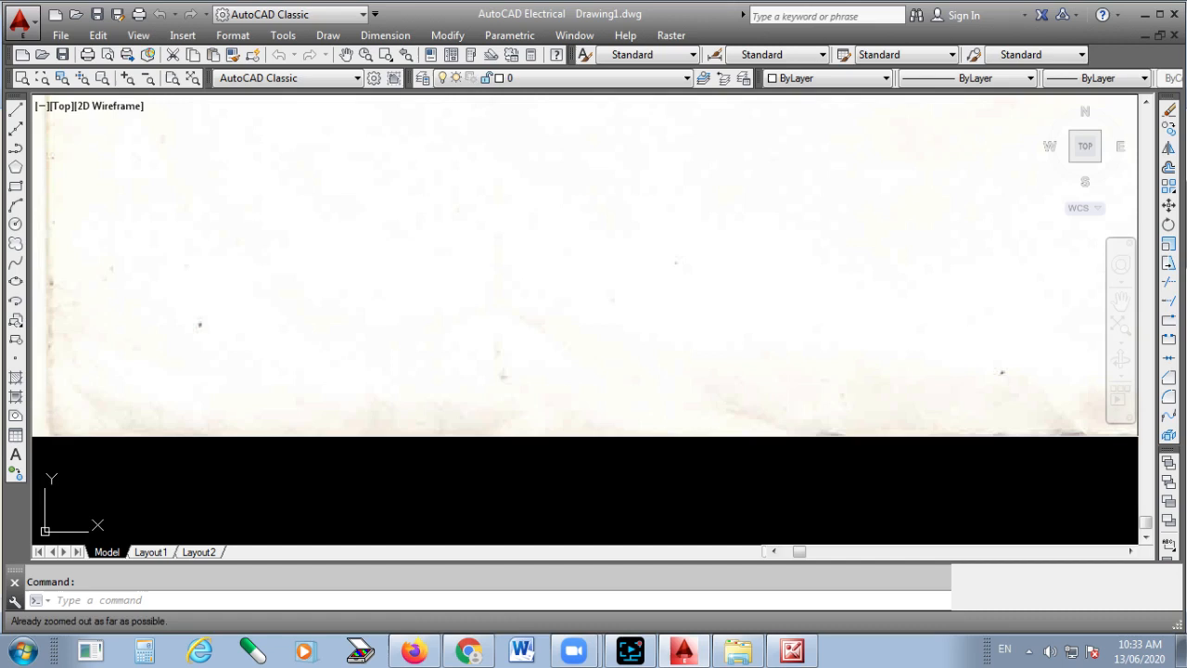
pyautogui.scroll(-1, 585, 294)
pyautogui.middleClick(619, 243)
pyautogui.middleClick(619, 243)
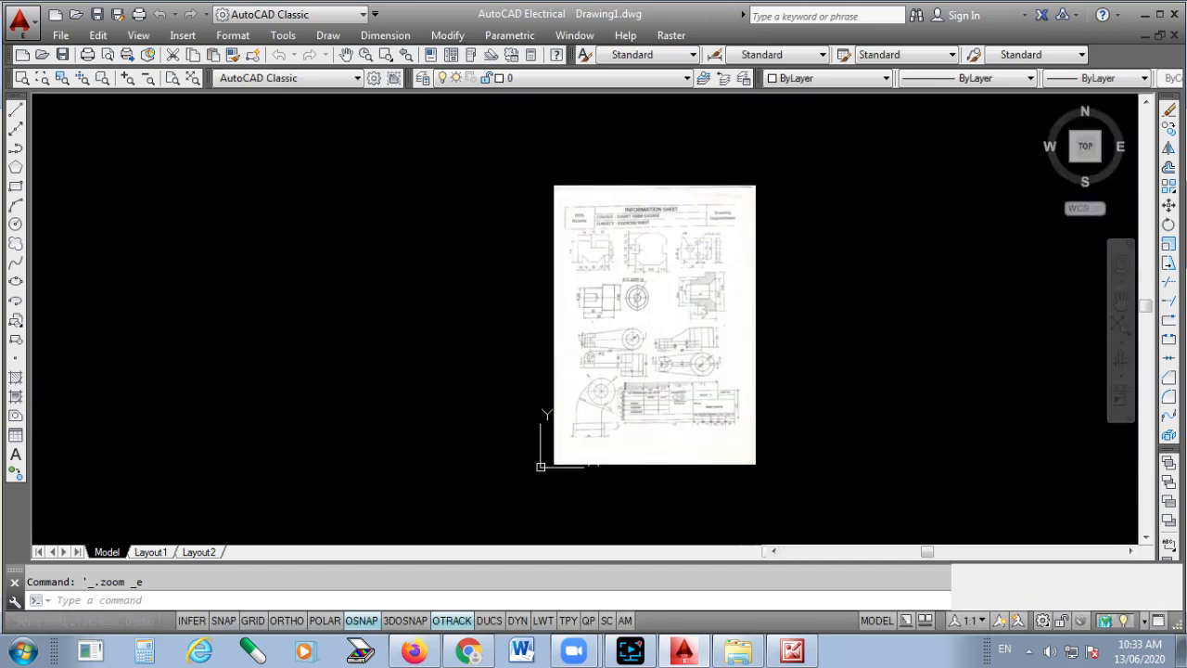
pyautogui.scroll(5, 618, 243)
pyautogui.scroll(4, 687, 292)
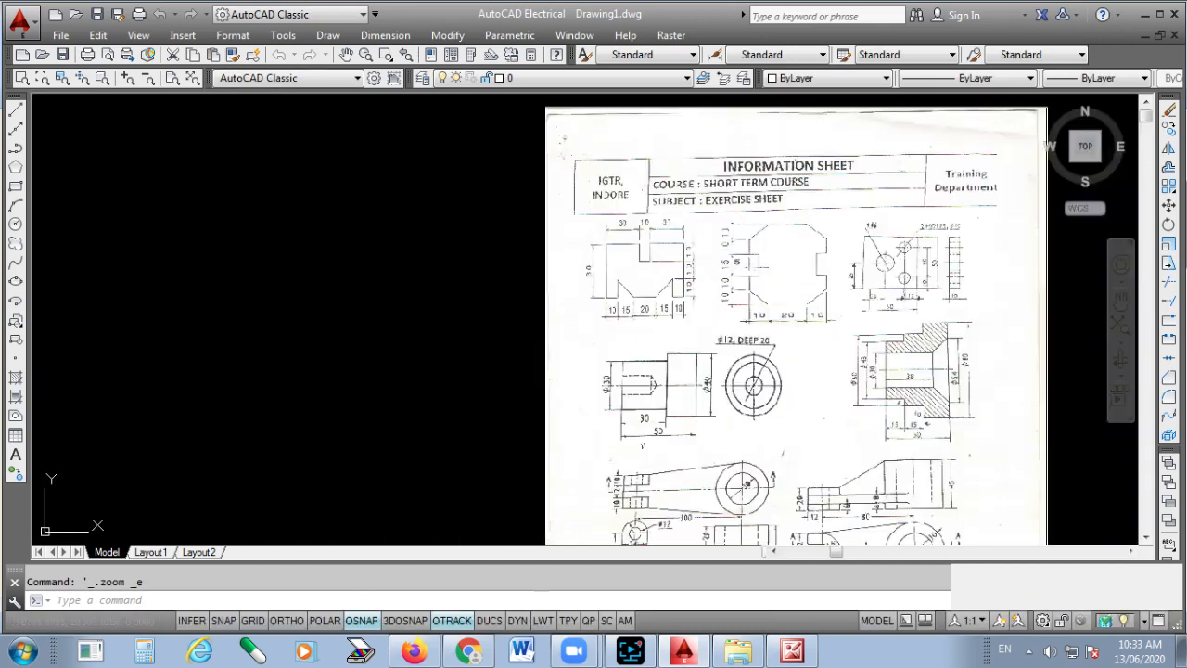
pyautogui.scroll(-5, 925, 322)
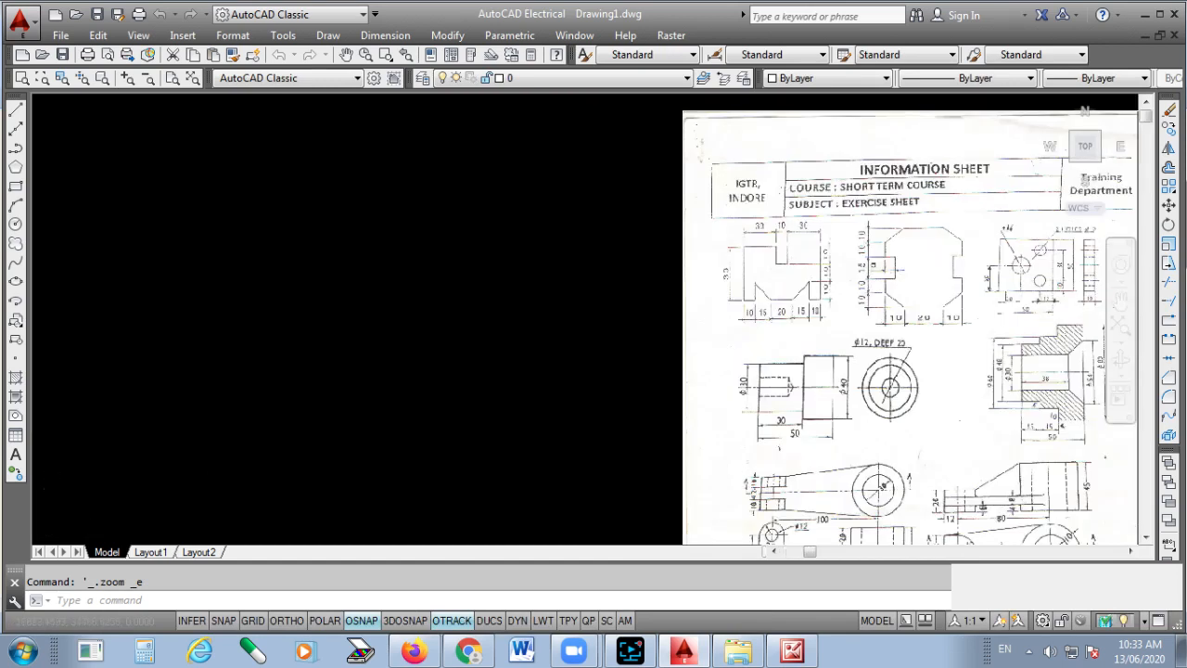
pyautogui.scroll(2, 807, 313)
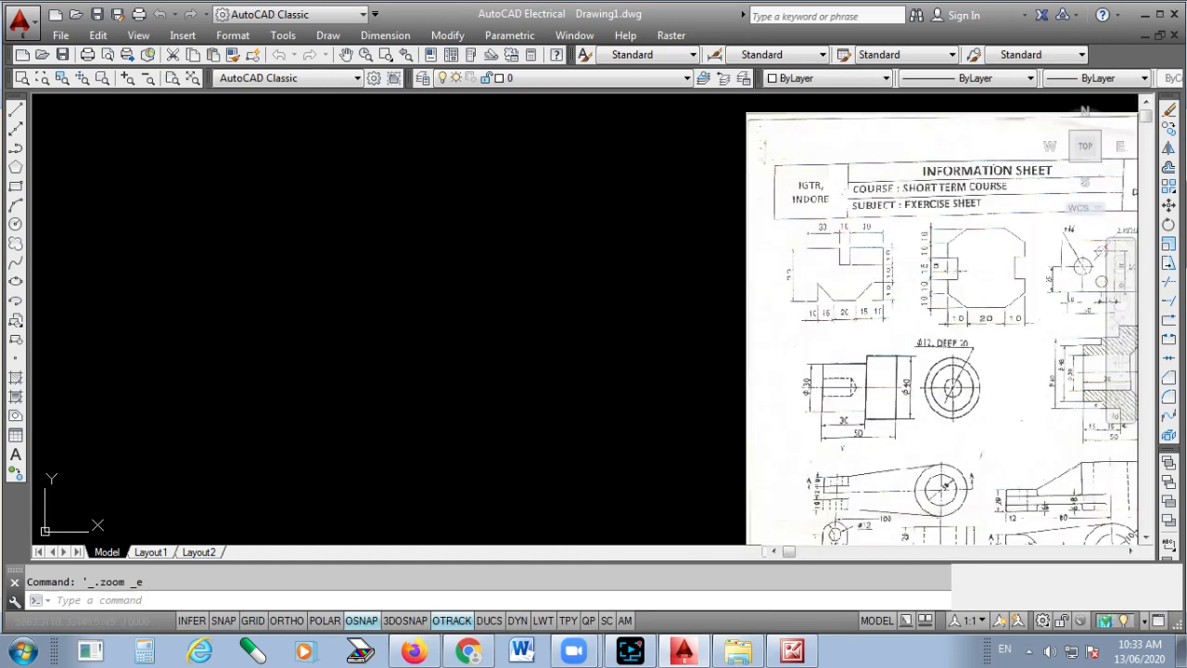
pyautogui.scroll(2, 928, 313)
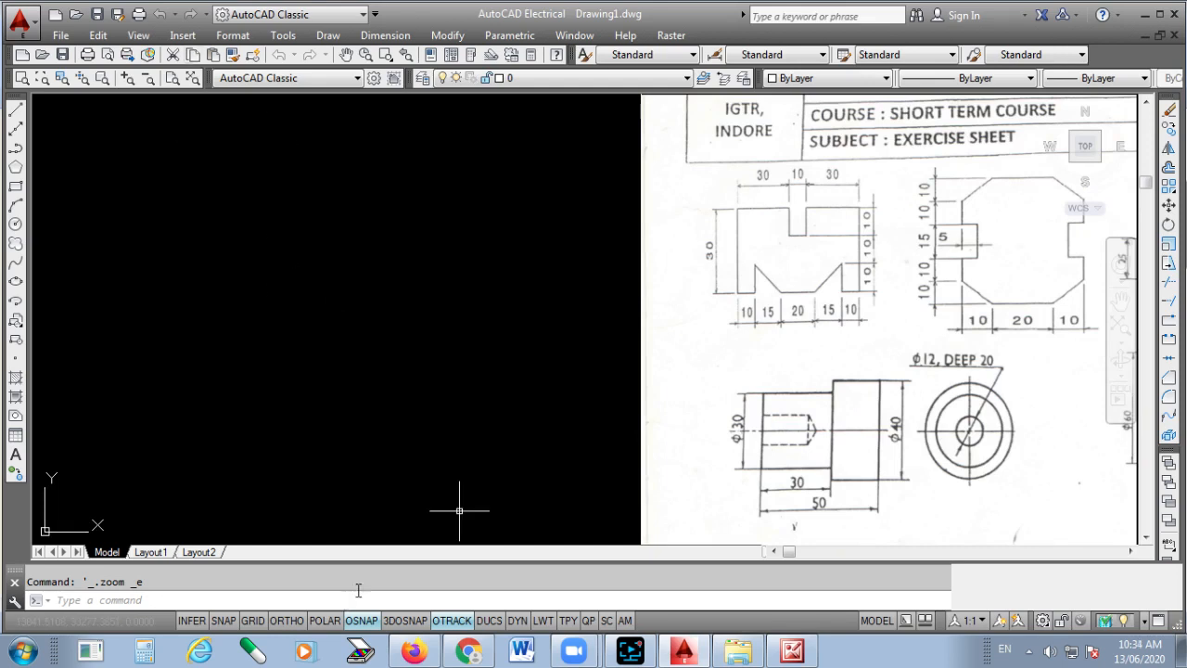
# - Turn on Ortho mode
pyautogui.click(287, 620)
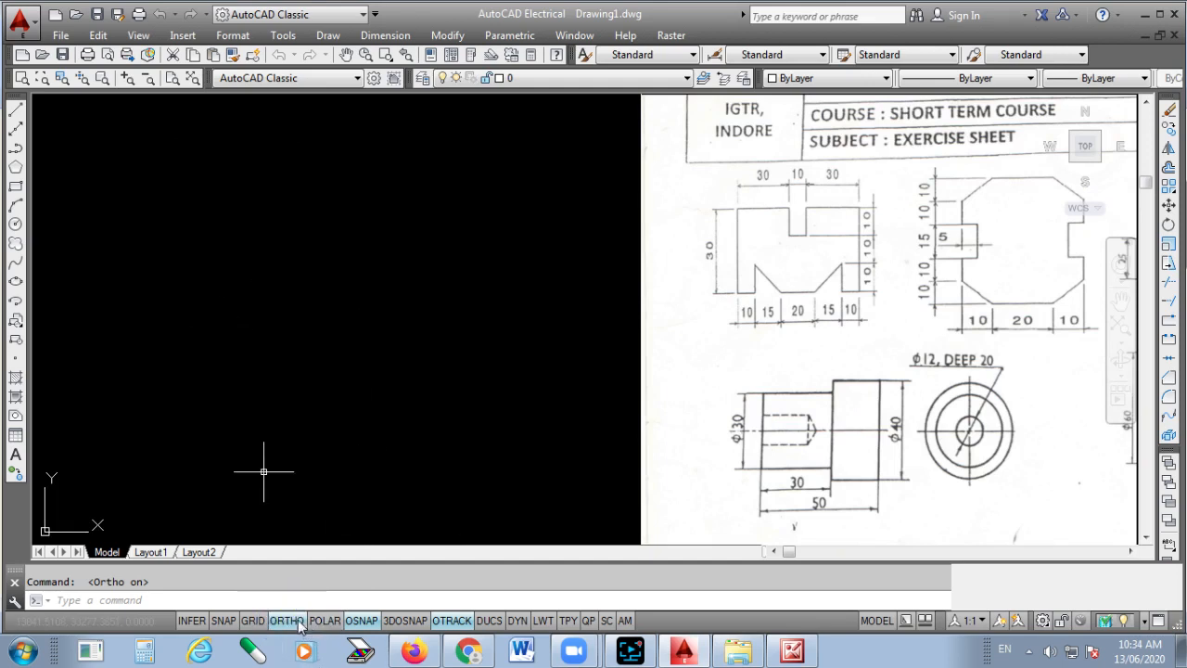
# - Draw a 30-unit vertical line upward in the empty drawing space beside the exercise sheet
pyautogui.click(15, 109)
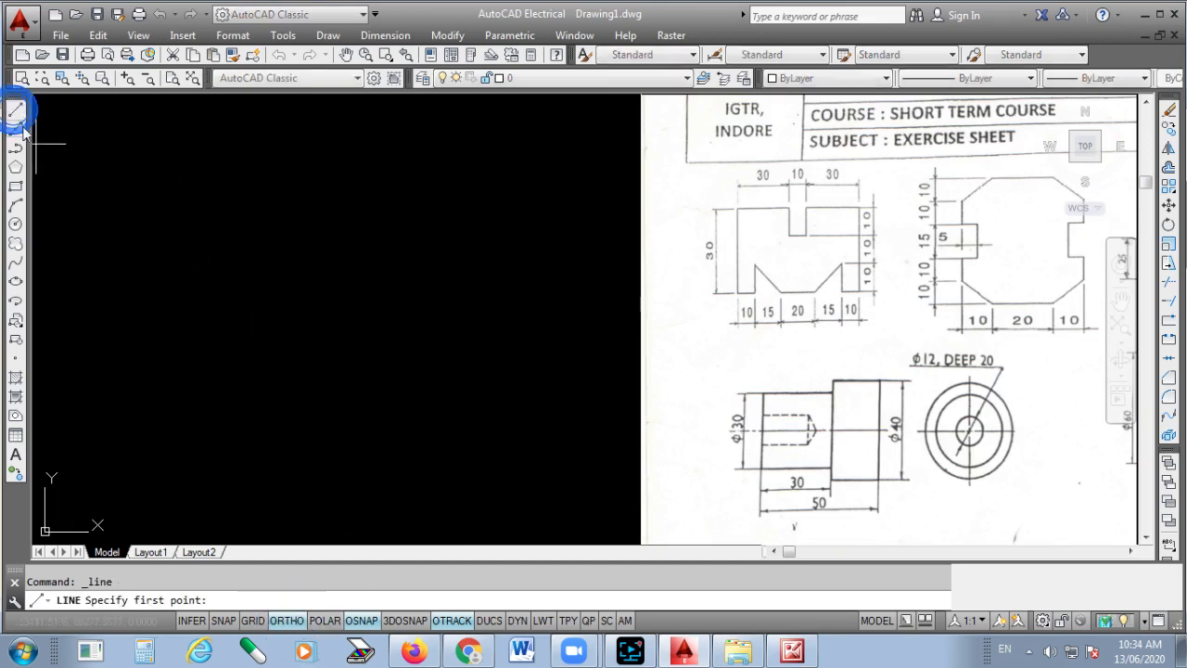
pyautogui.click(208, 360)
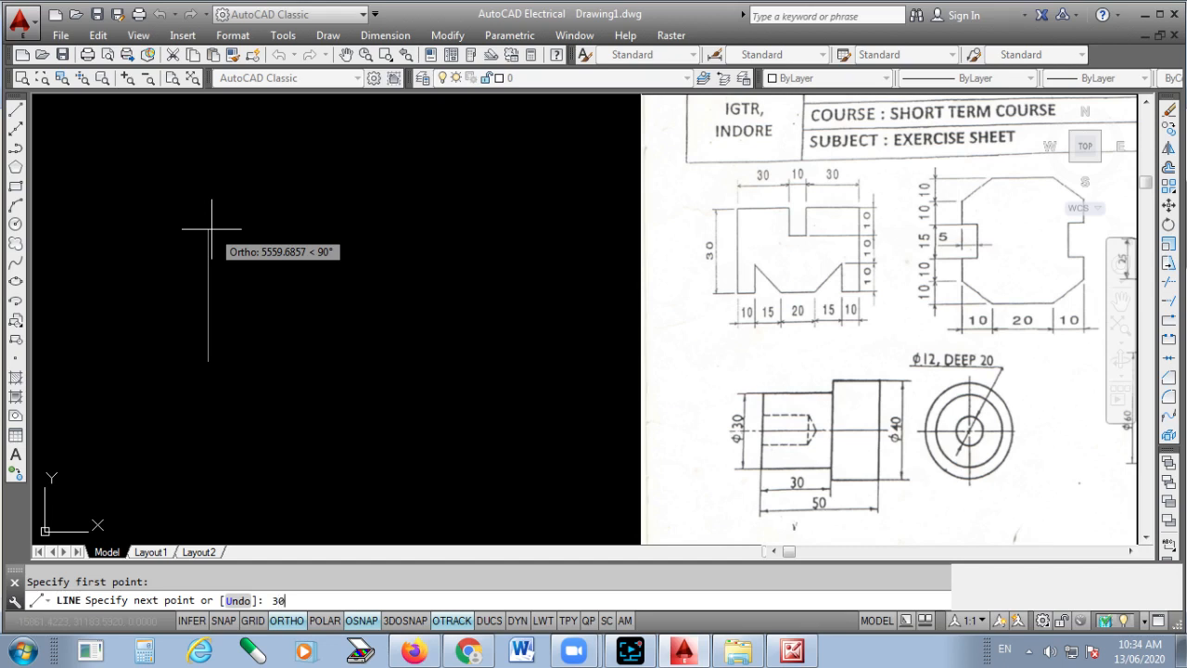
pyautogui.write('30')
pyautogui.press('Return')
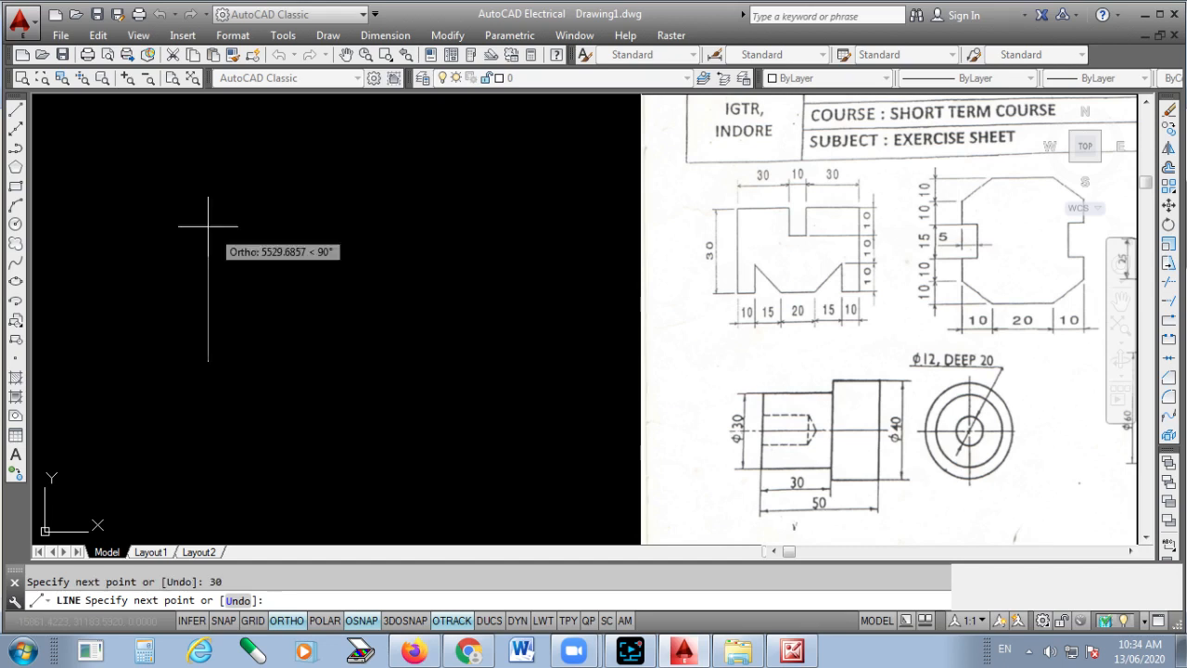
pyautogui.press('Return')
# - Erase the attached exercise sheet image and detach it from the drawing
pyautogui.scroll(2, 199, 350)
pyautogui.scroll(-2, 238, 365)
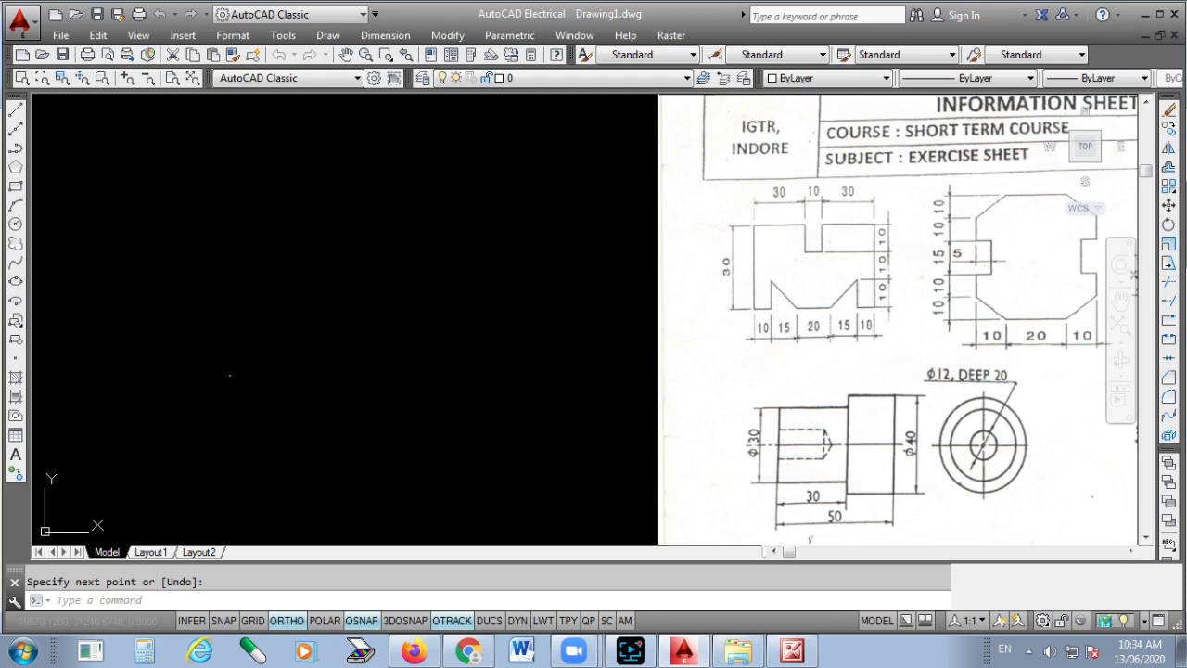
pyautogui.click(676, 411)
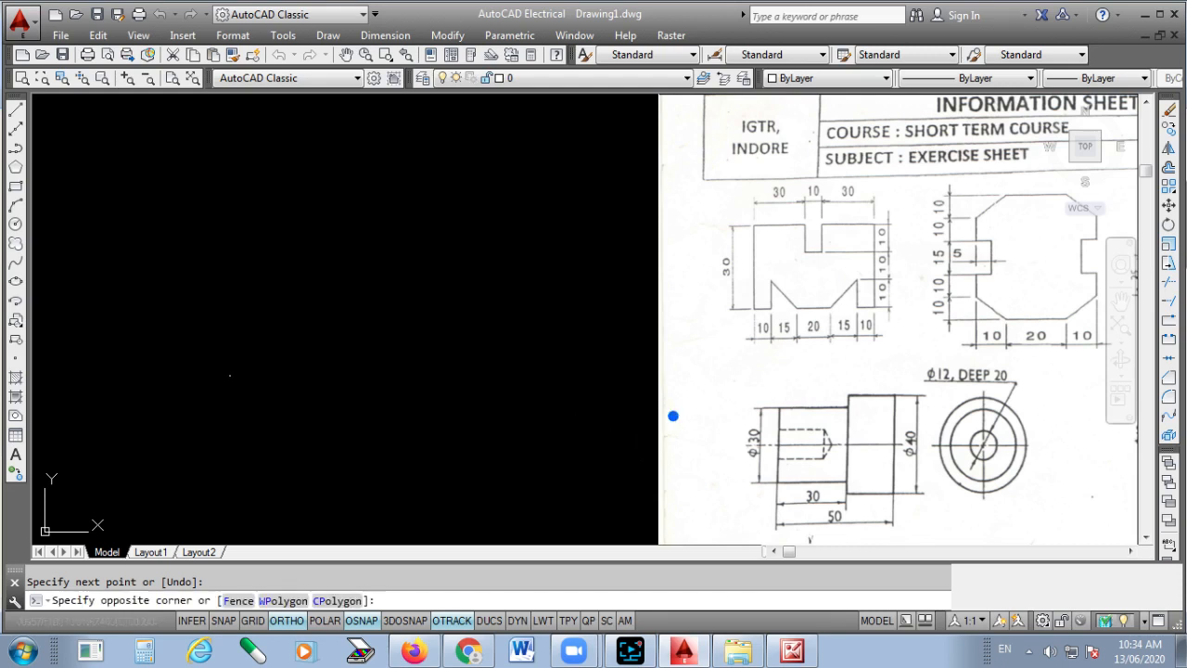
pyautogui.click(625, 426)
pyautogui.scroll(-3, 625, 428)
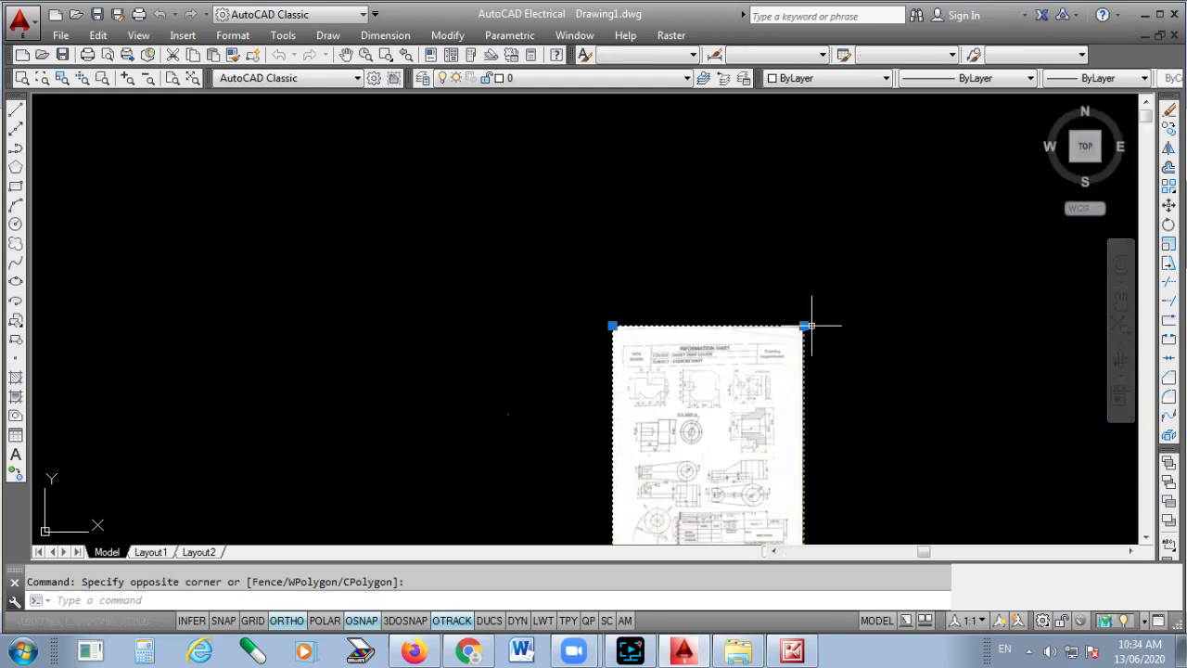
pyautogui.click(803, 326)
pyautogui.click(804, 325)
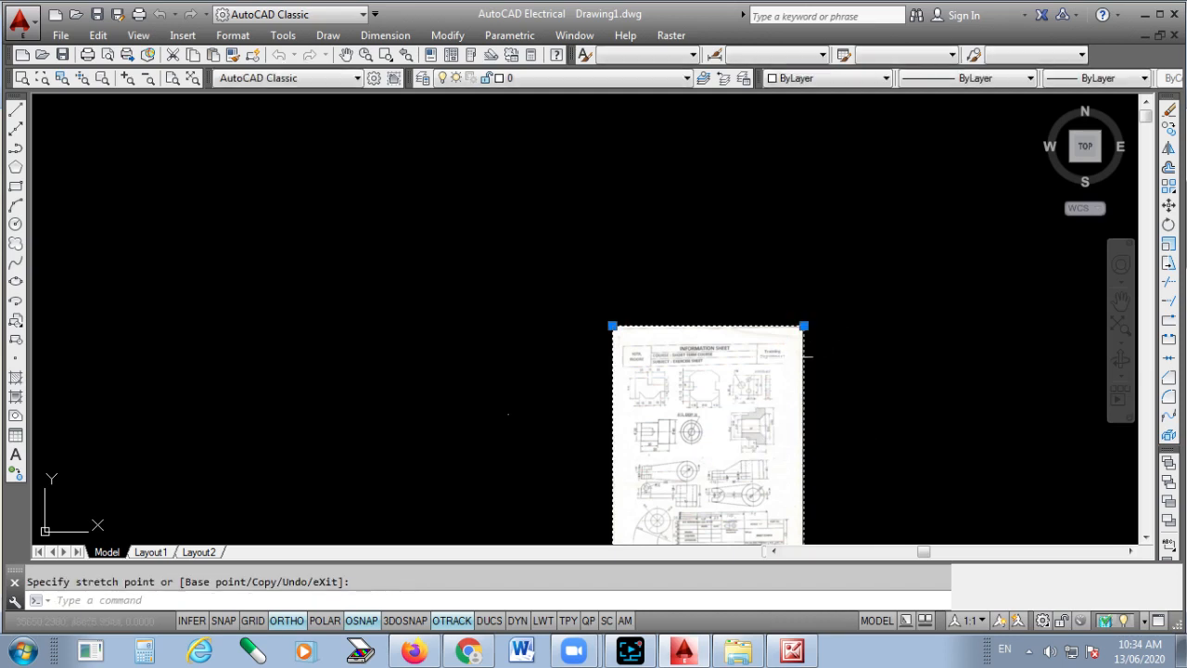
pyautogui.press('Delete')
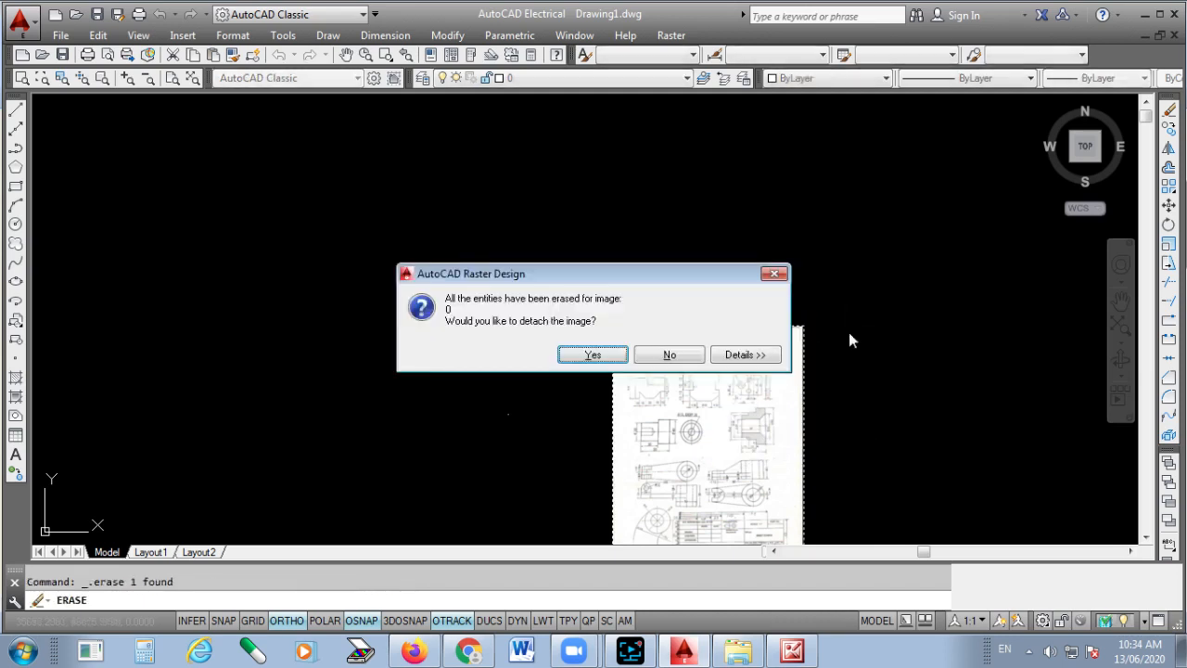
pyautogui.click(600, 355)
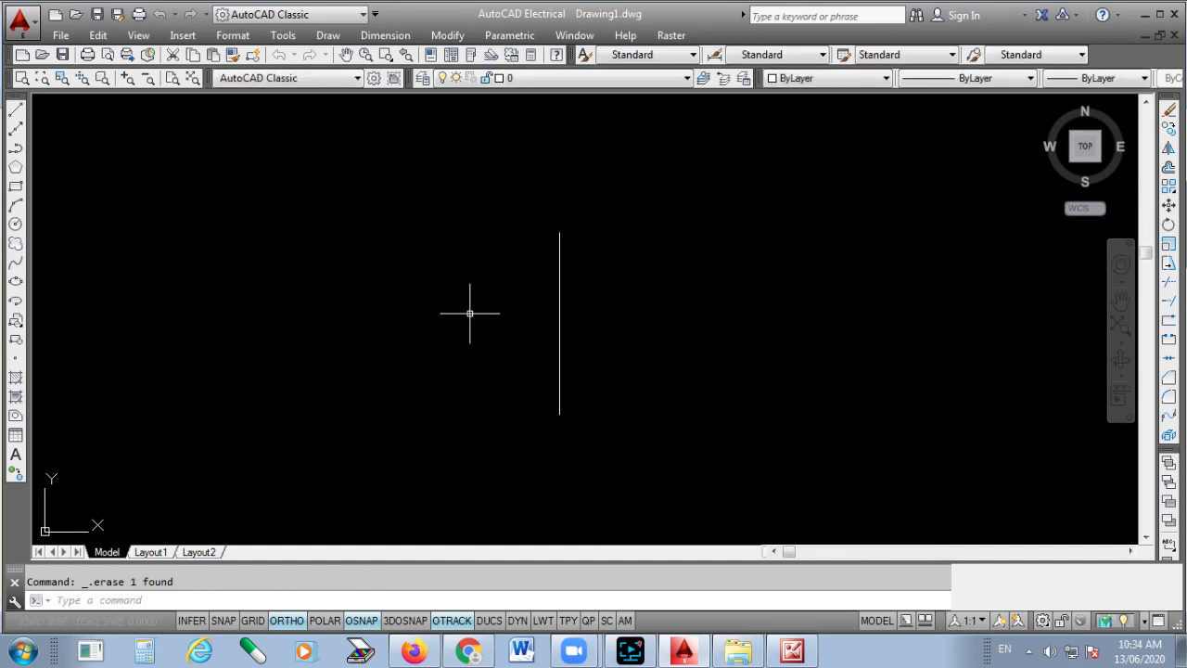
# - Draw a 30-unit horizontal line to the right from the upper end of the vertical line
pyautogui.click(15, 113)
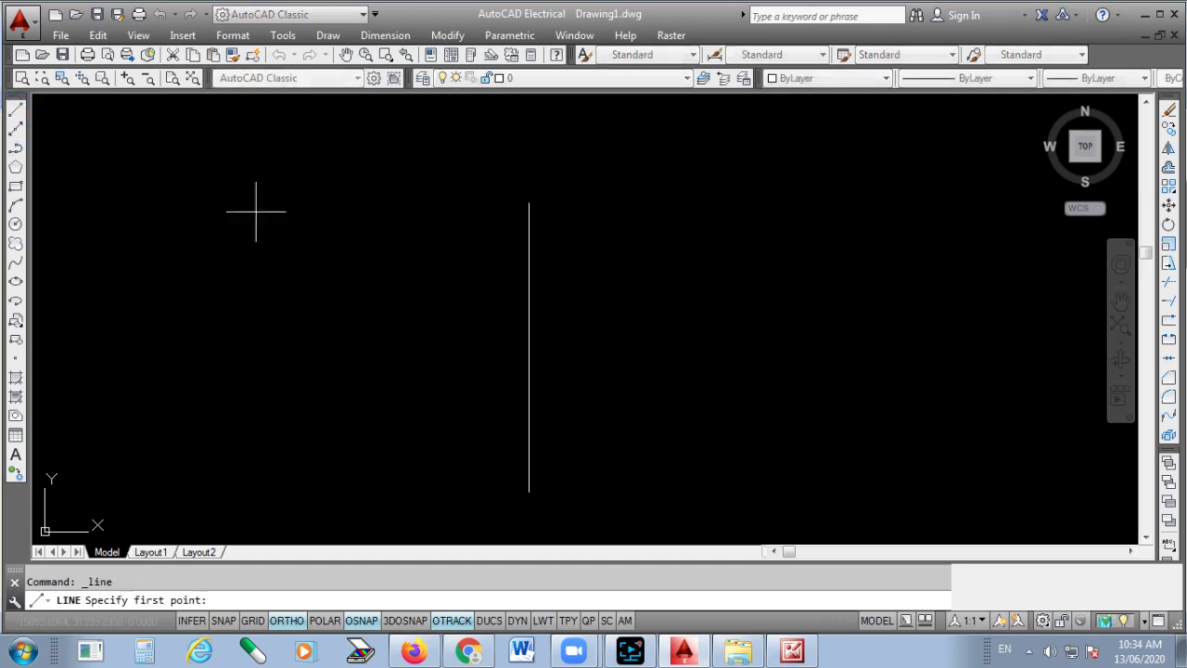
pyautogui.click(528, 202)
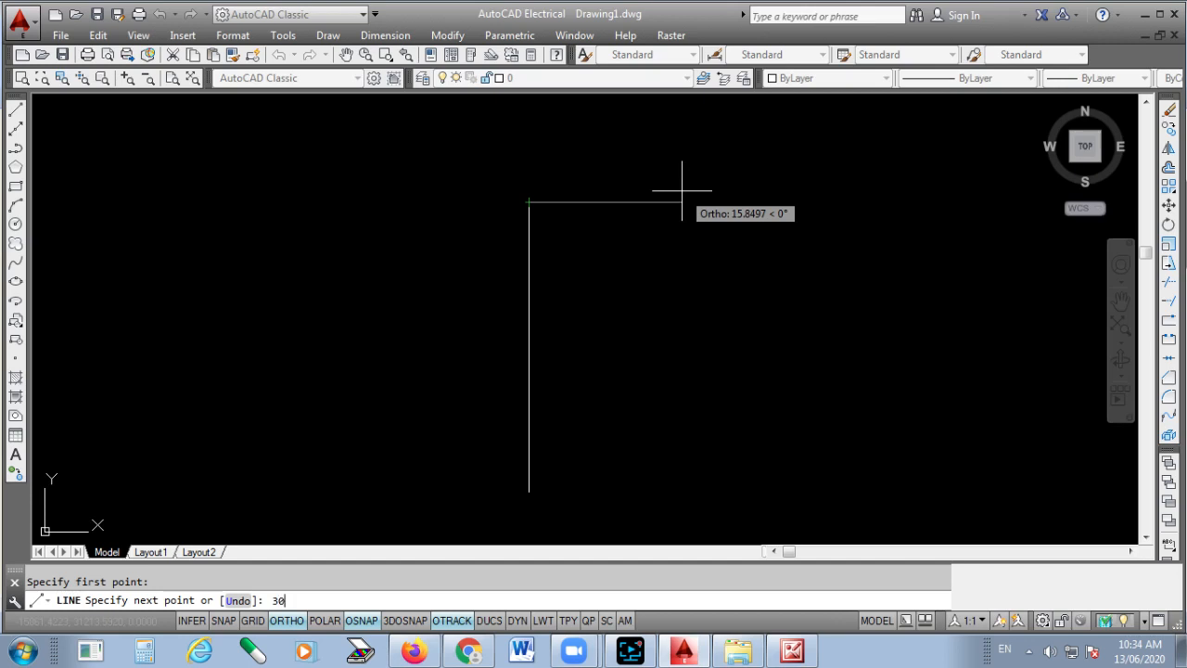
pyautogui.write('30')
pyautogui.press('Return')
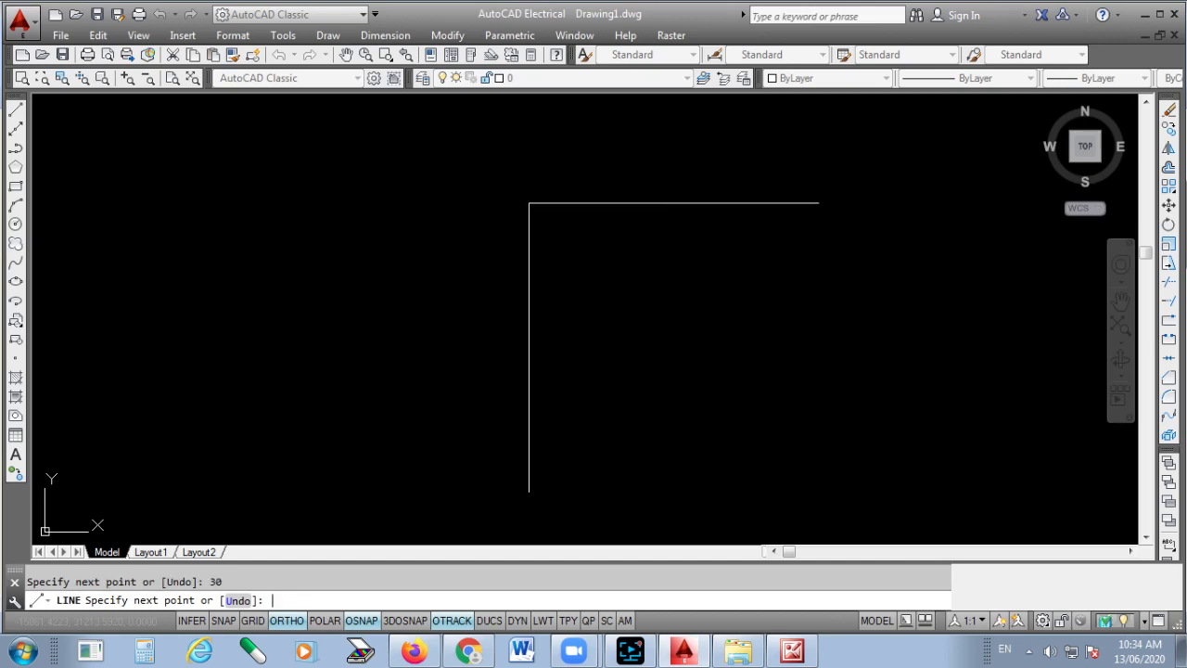
pyautogui.press('Escape')
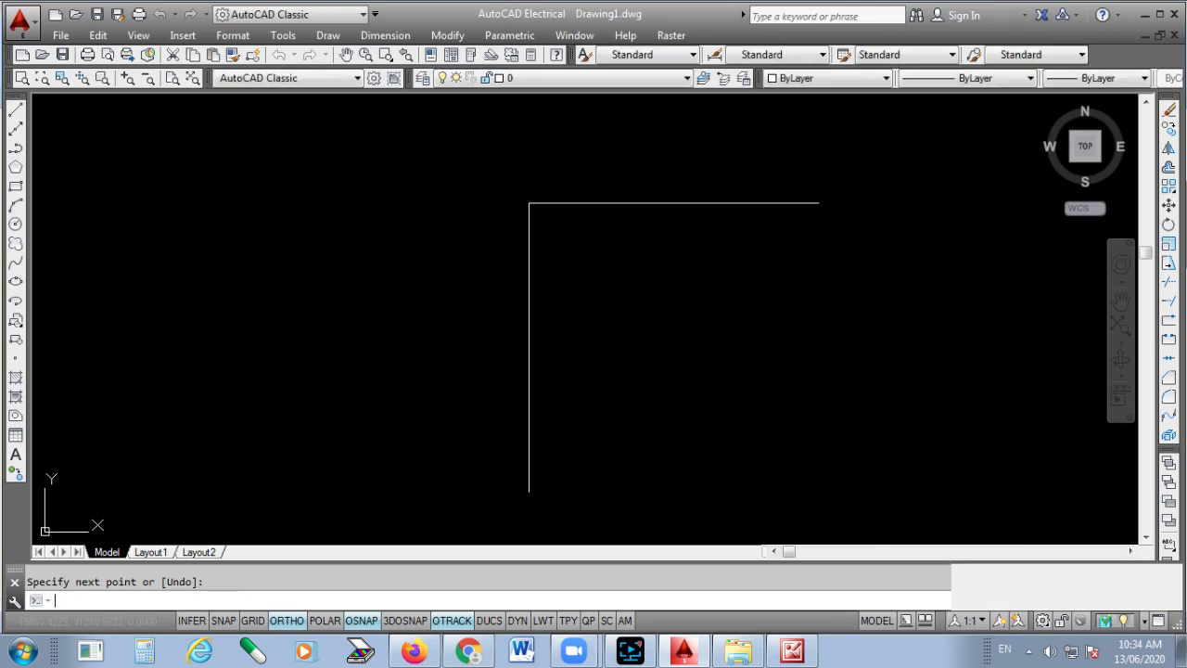
# - Check the first figure in the Microsoft Office picture viewer, then draw its top notch in AutoCAD: 10 down, 10 right, 10 up
pyautogui.click(792, 650)
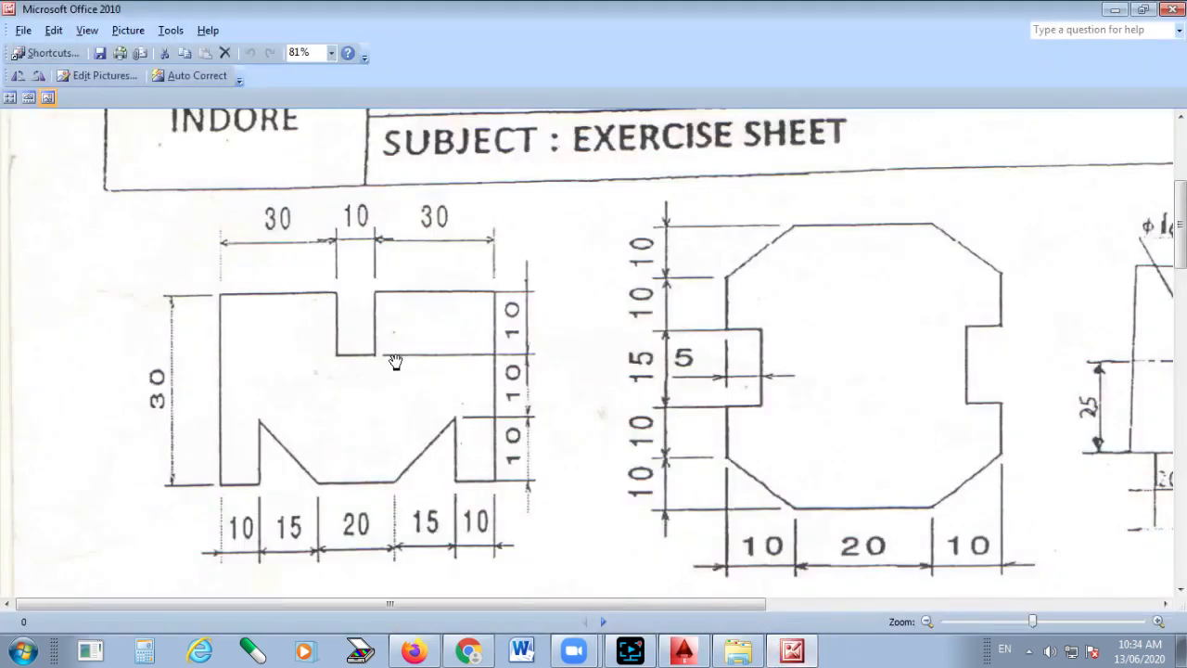
pyautogui.click(683, 650)
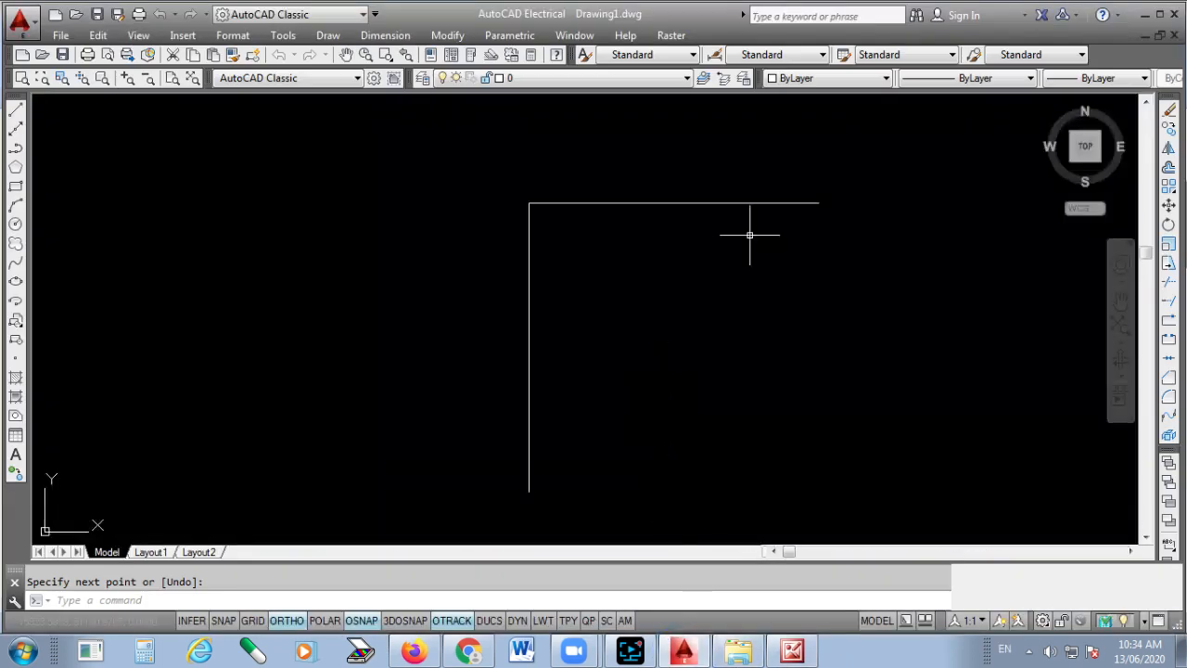
pyautogui.press('Return')
pyautogui.click(817, 202)
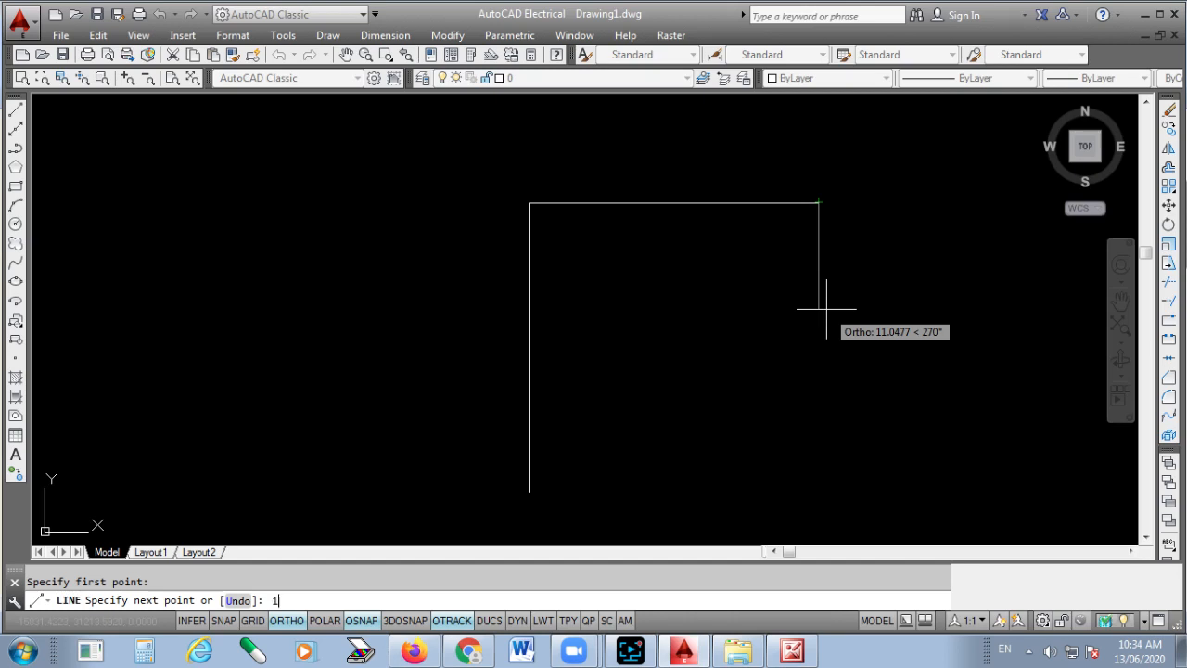
pyautogui.press('Return')
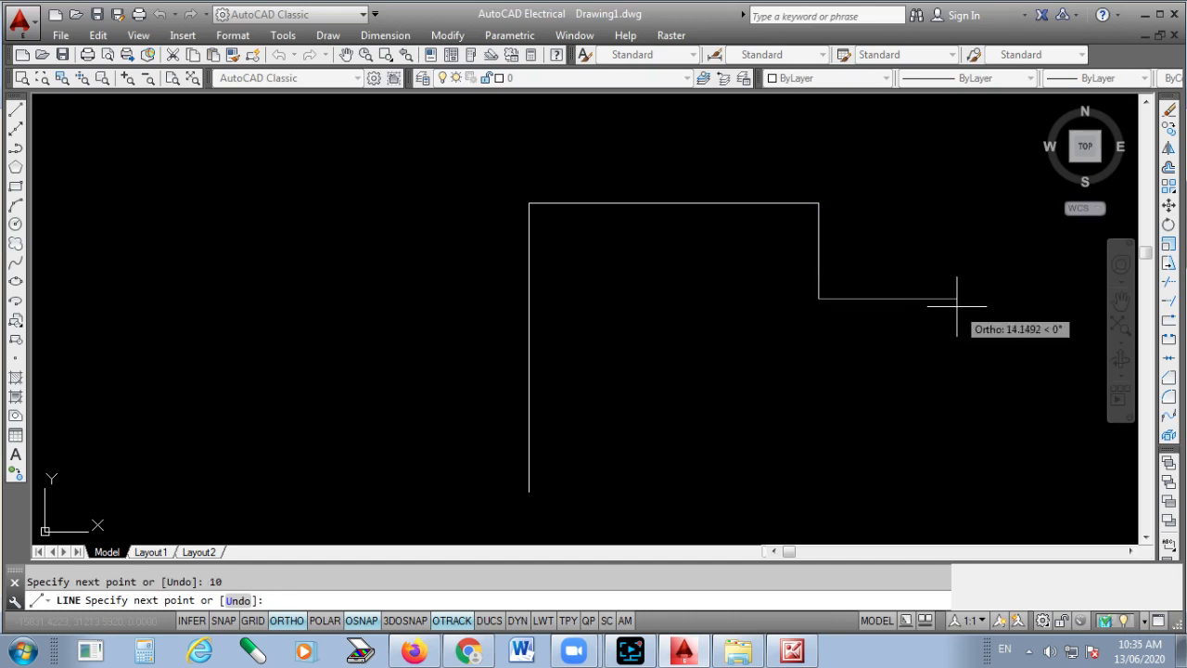
pyautogui.write('10')
pyautogui.press('Return')
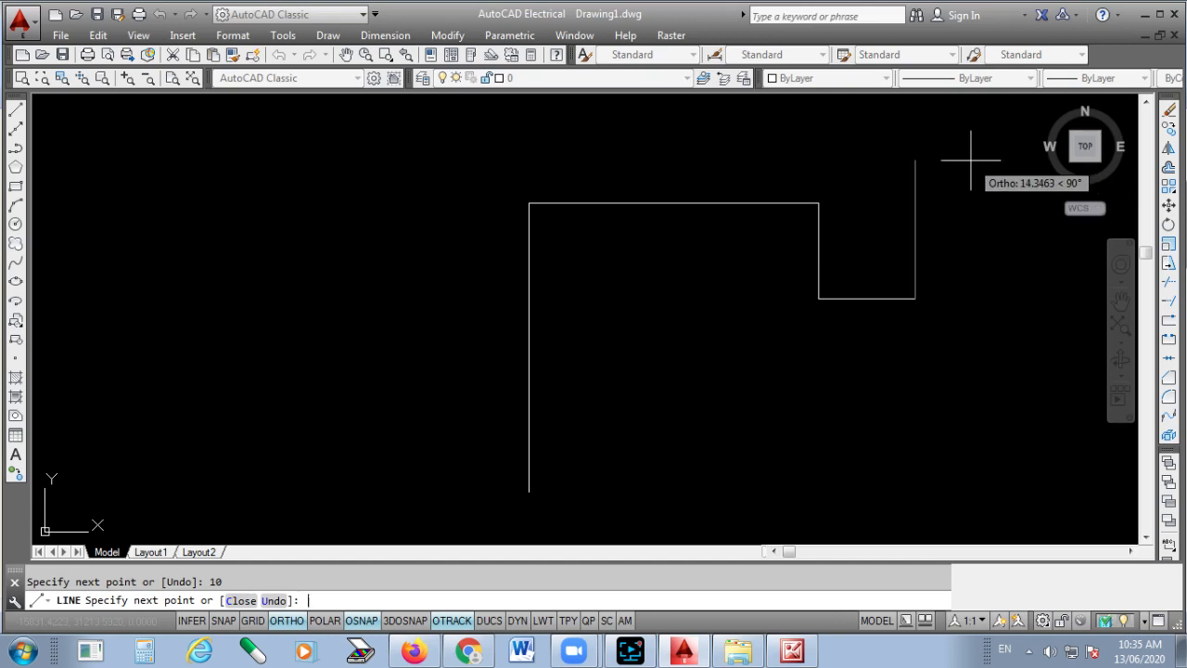
pyautogui.press('Return')
pyautogui.scroll(-3, 756, 198)
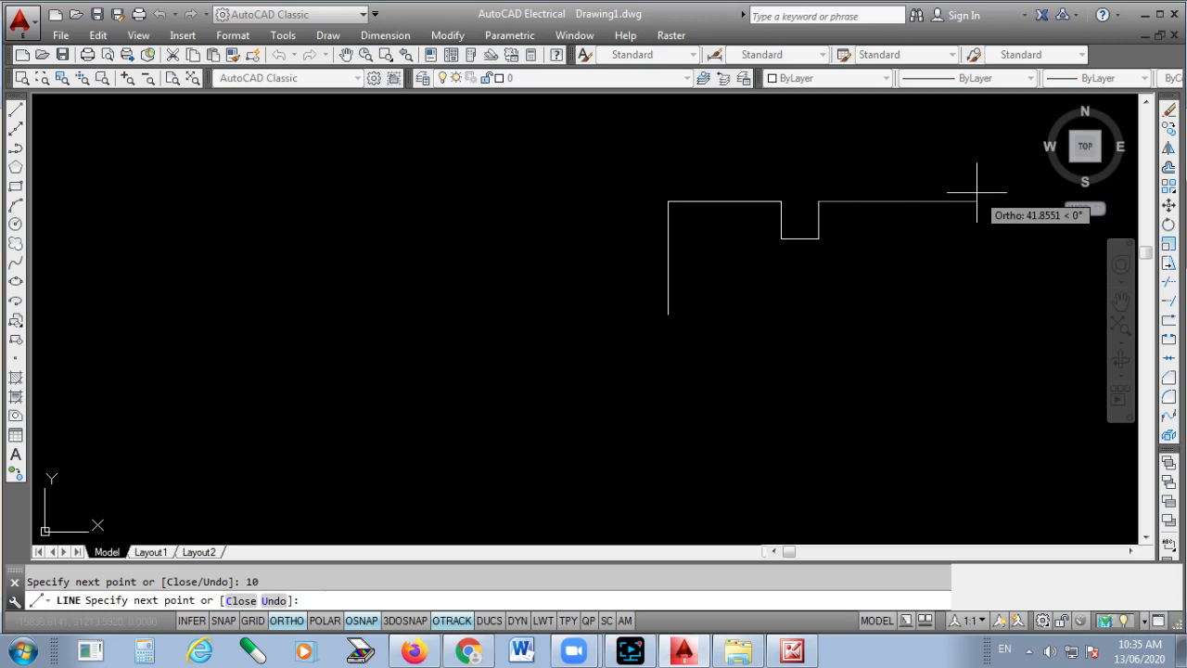
# - Continue the outline from the notch with a 30-unit line to the right and a 30-unit line down
pyautogui.click(801, 649)
pyautogui.click(795, 650)
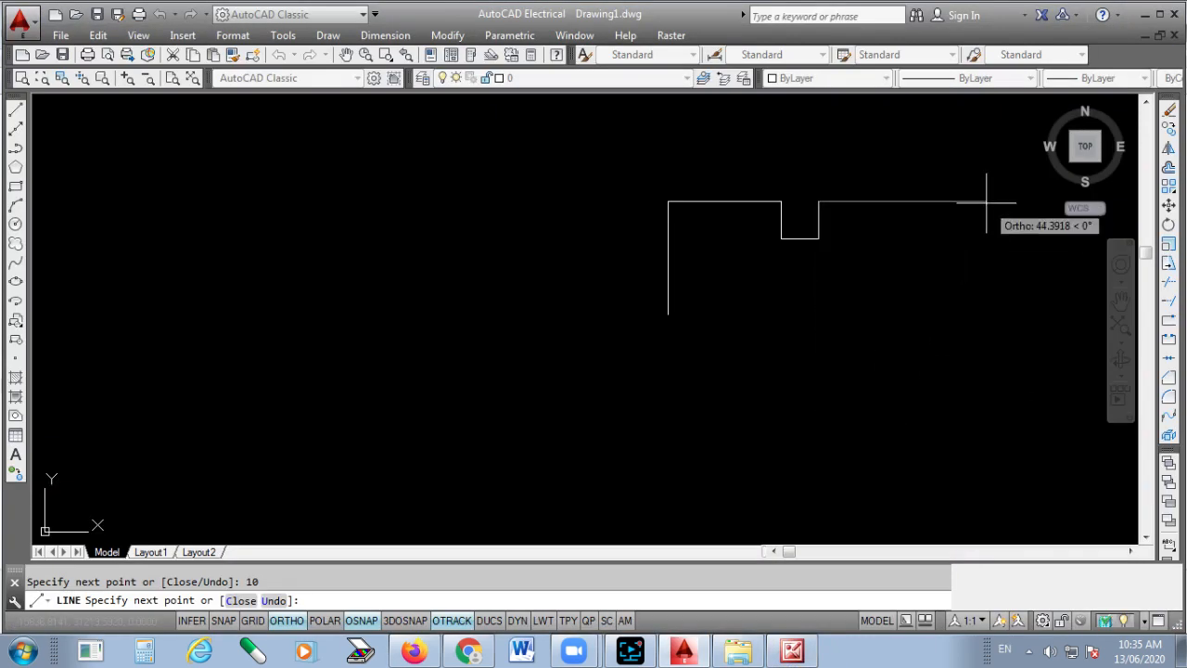
pyautogui.press('Return')
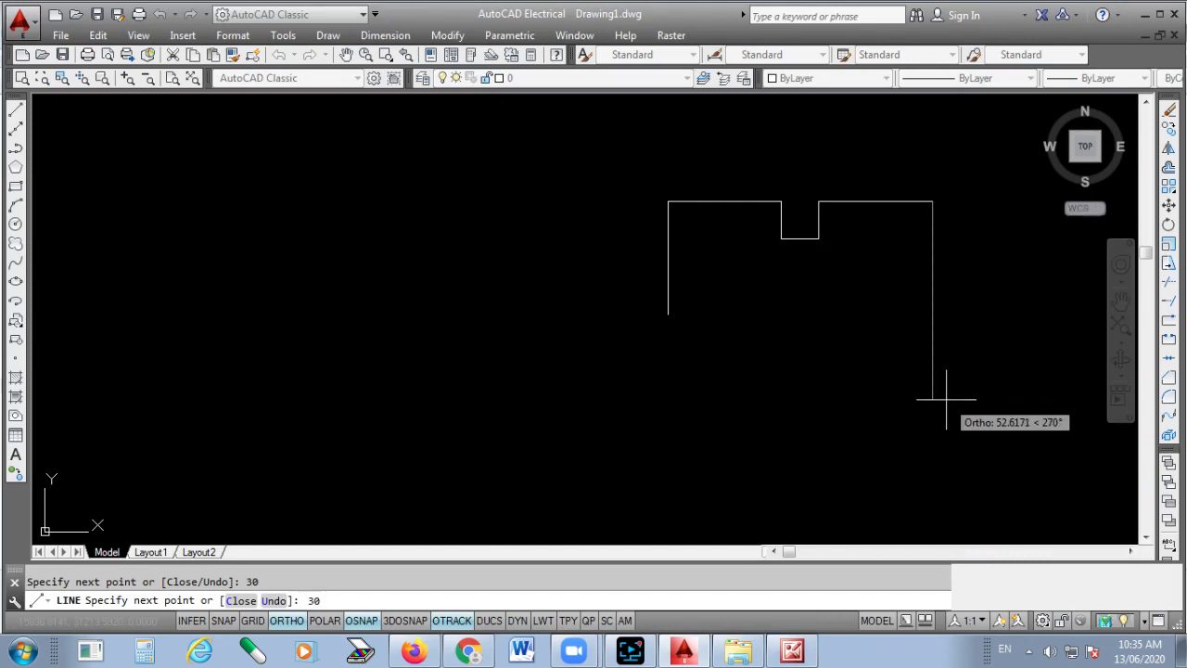
pyautogui.write('30')
pyautogui.press('Return')
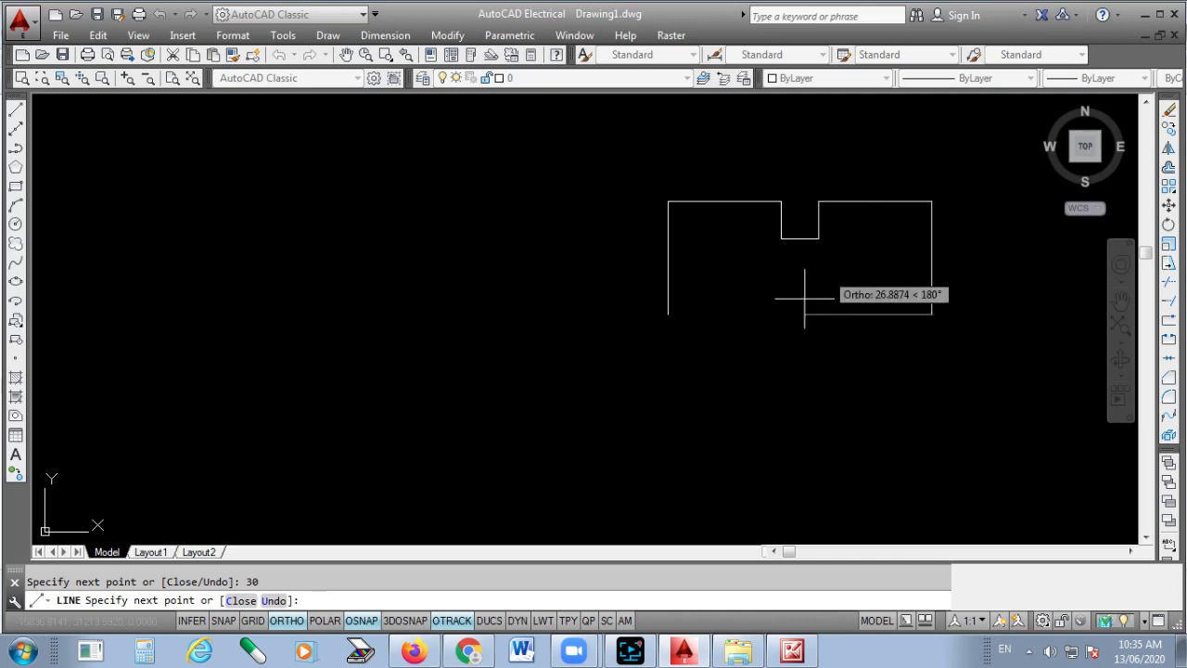
# - Check the base dimensions on the sheet in the picture viewer, then continue the outline 10 left and 10 up and end the line
pyautogui.click(791, 652)
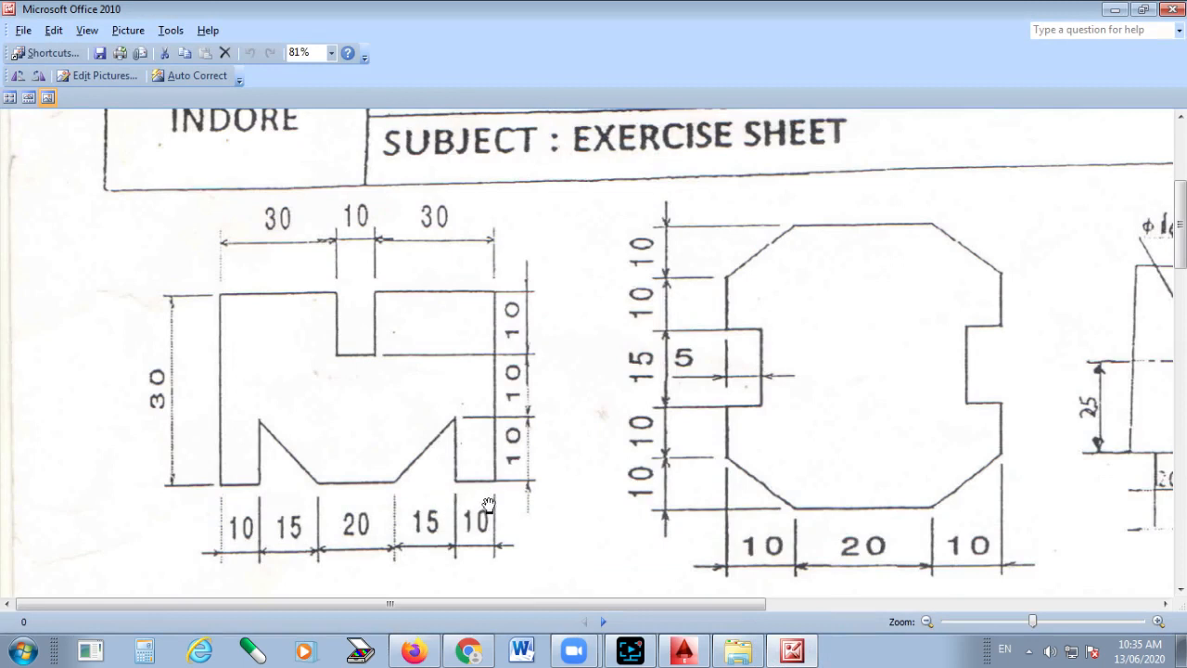
pyautogui.click(793, 660)
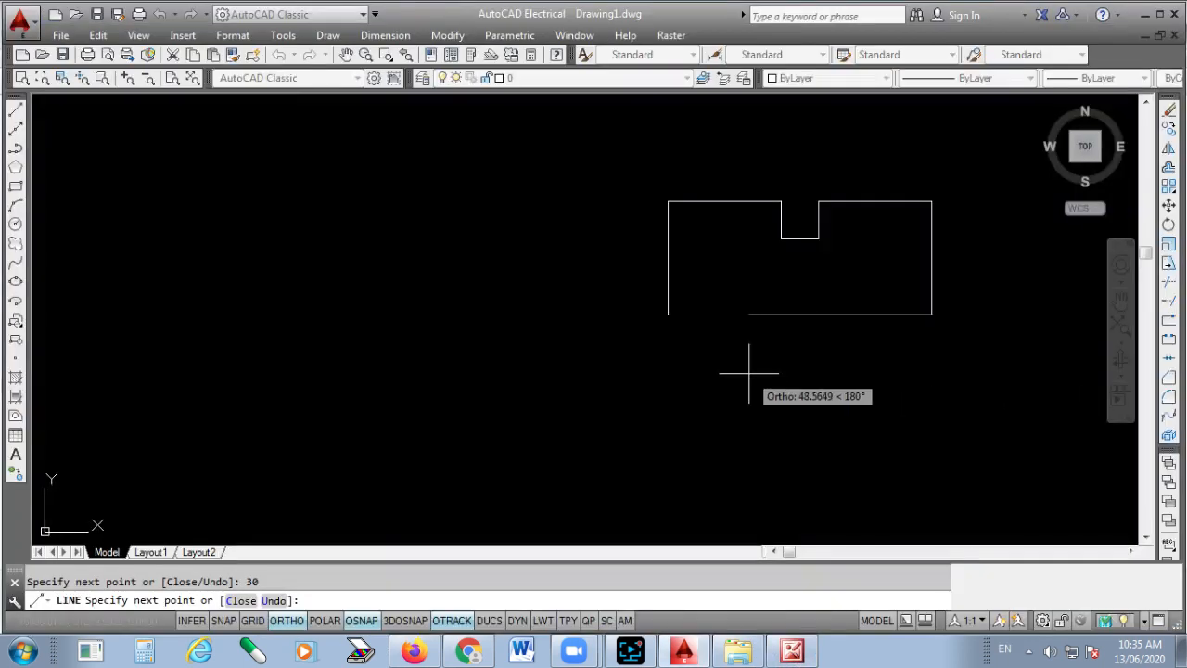
pyautogui.press('Return')
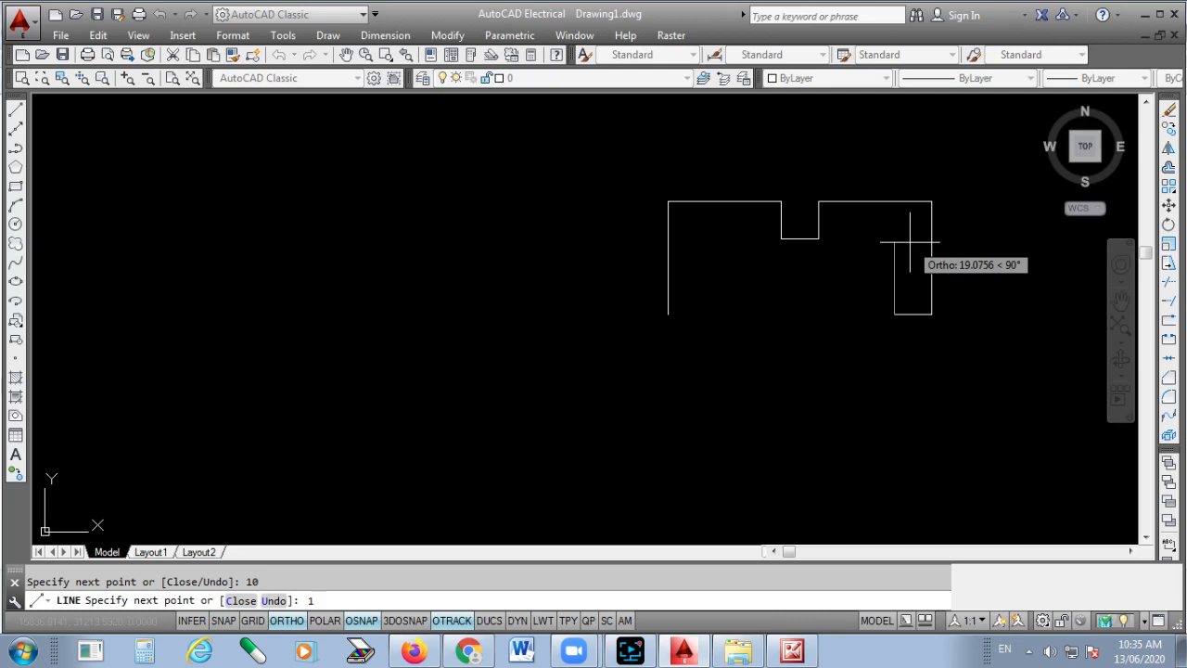
pyautogui.press('Return')
pyautogui.press('Return')
pyautogui.scroll(1, 742, 320)
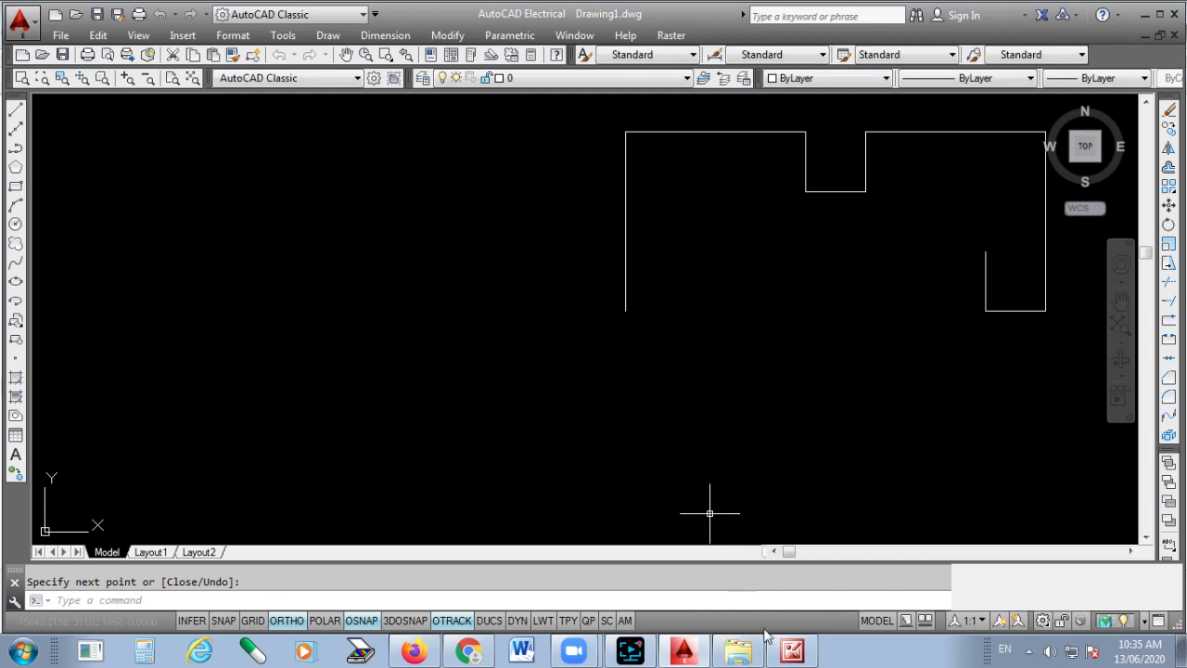
# - Check the sheet in the picture viewer, then draw the left foot from the left edge's lower end: 10 right and 10 up
pyautogui.click(792, 650)
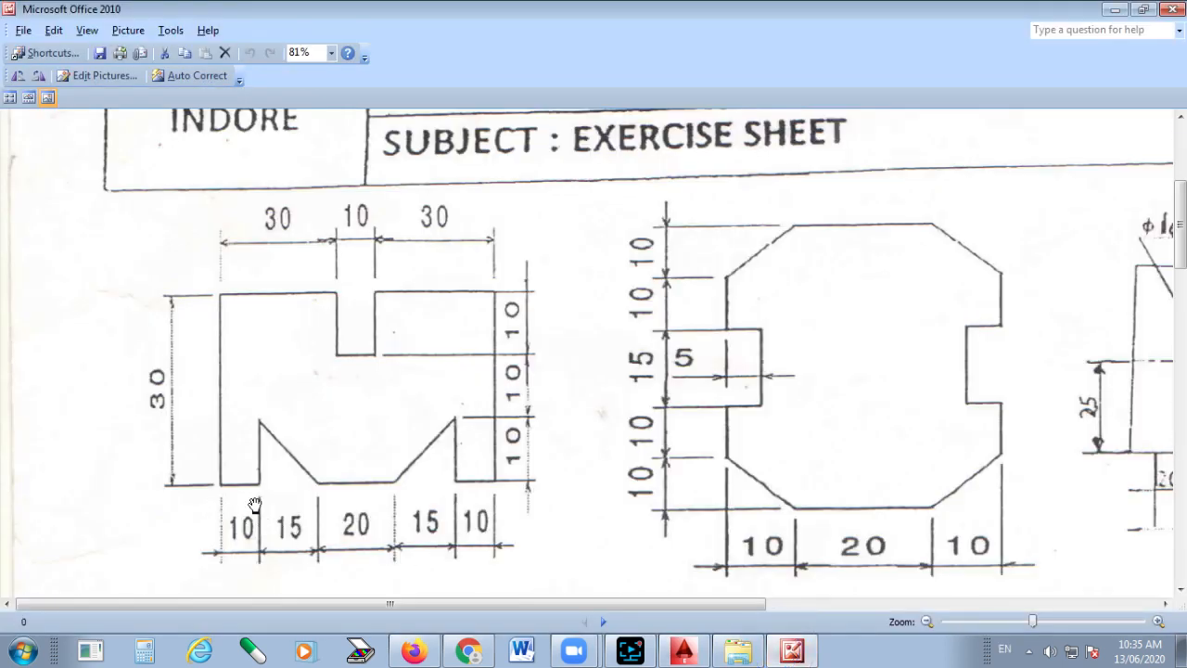
pyautogui.click(778, 654)
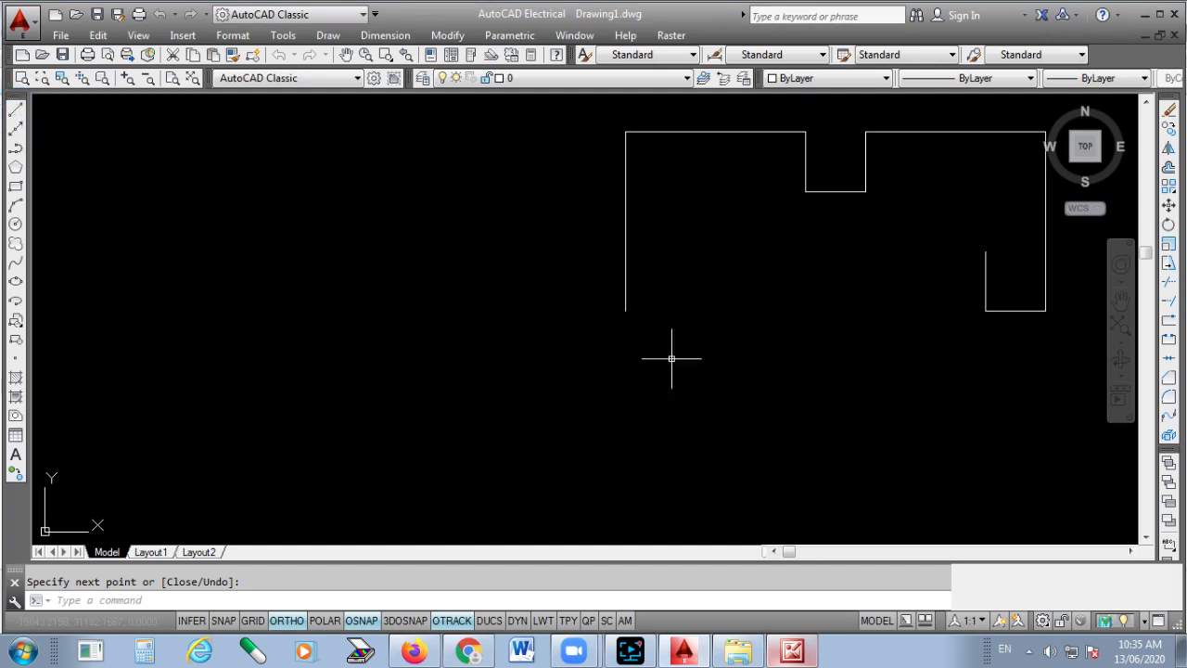
pyautogui.click(15, 109)
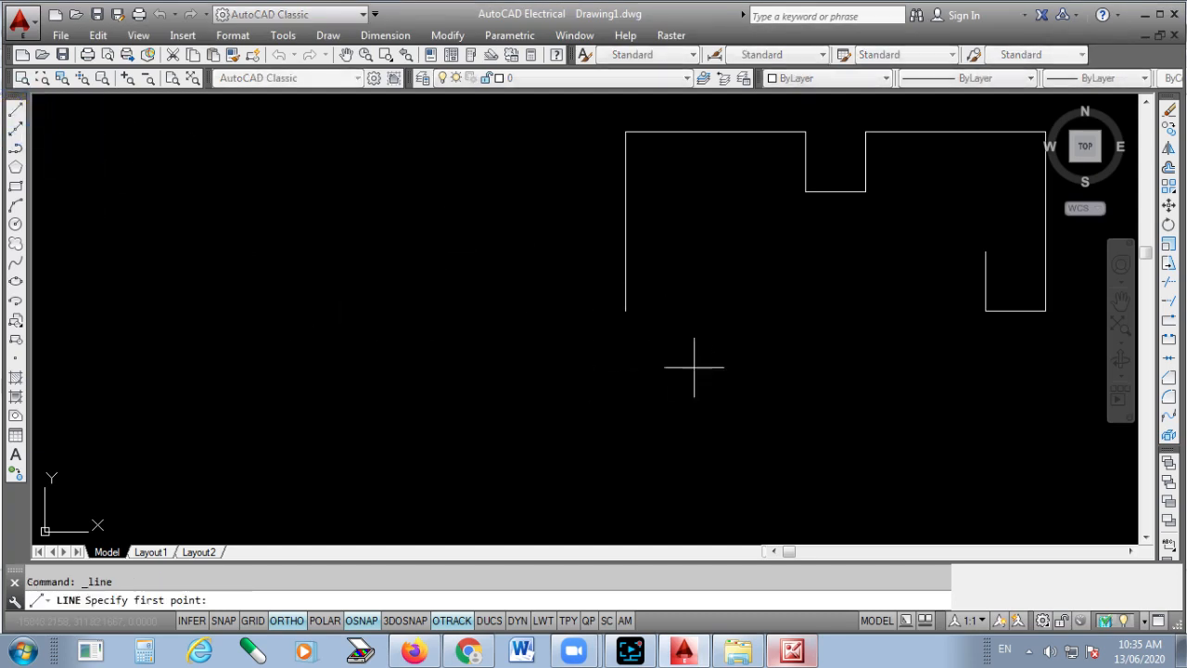
pyautogui.click(625, 310)
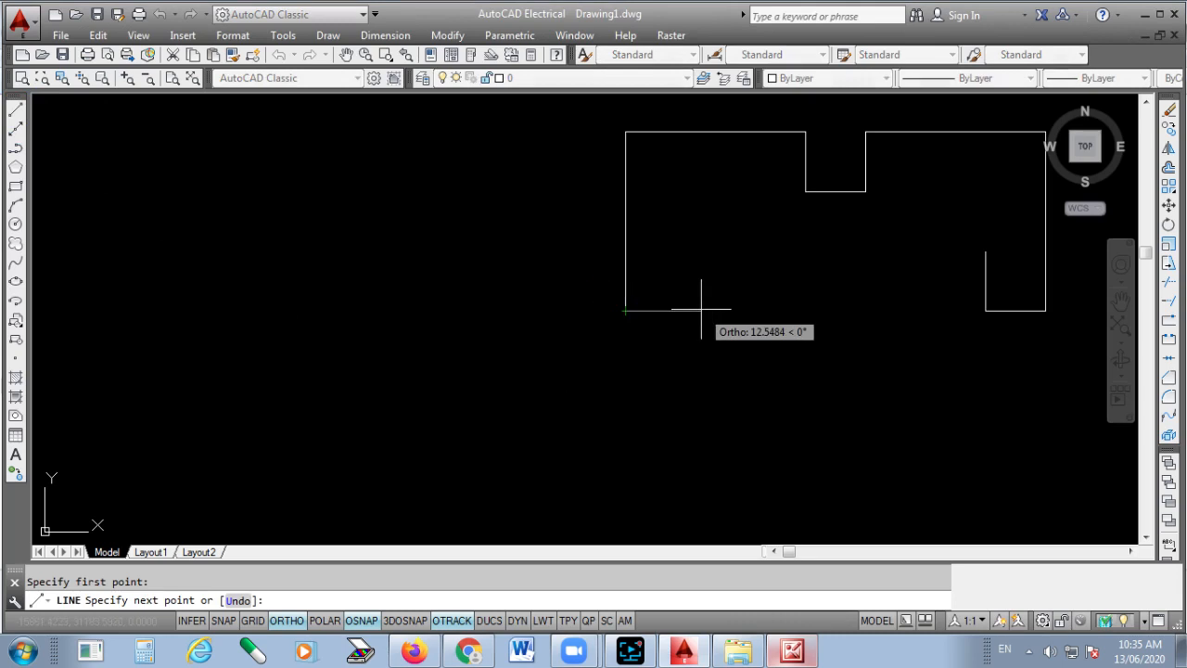
pyautogui.write('10')
pyautogui.press('Return')
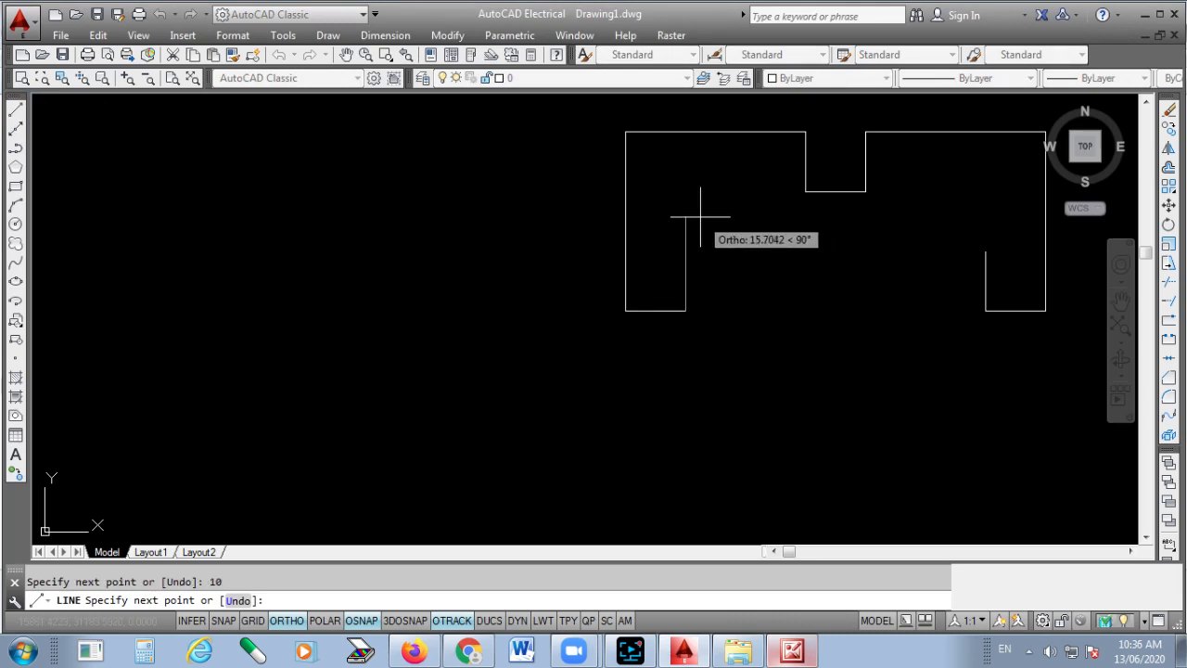
pyautogui.write('10')
pyautogui.press('Return')
pyautogui.press('Return')
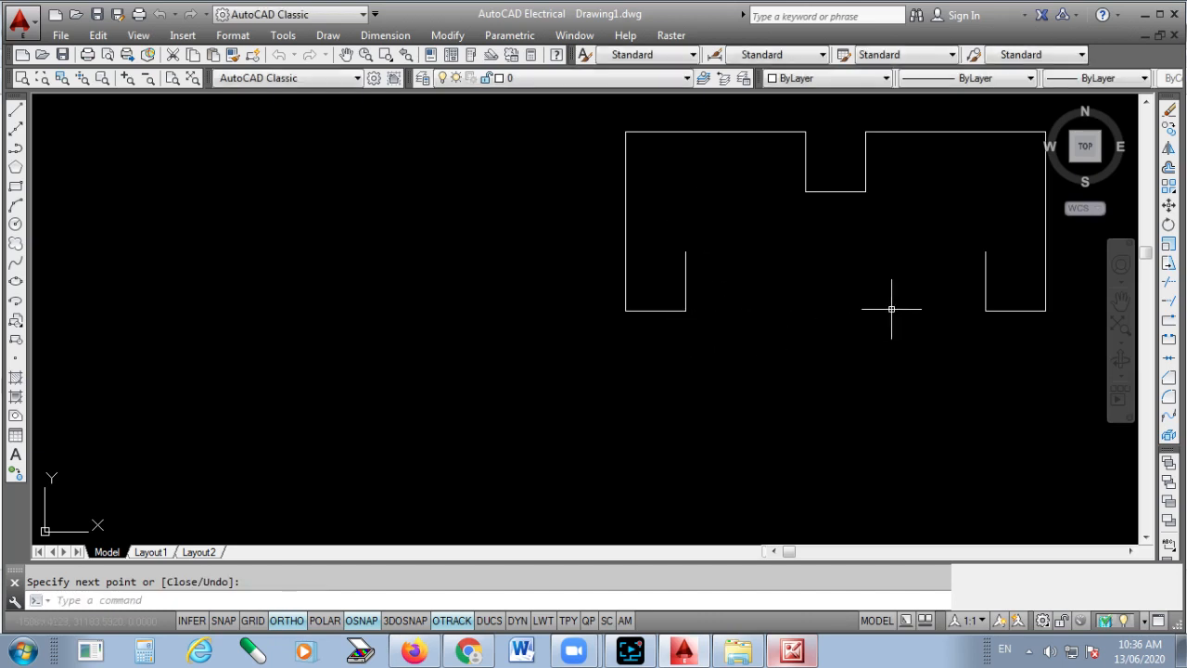
# - Check the base dimensions on the sheet in the picture viewer, then draw a 15-unit line to the right from the left foot's lower inner corner
pyautogui.click(791, 651)
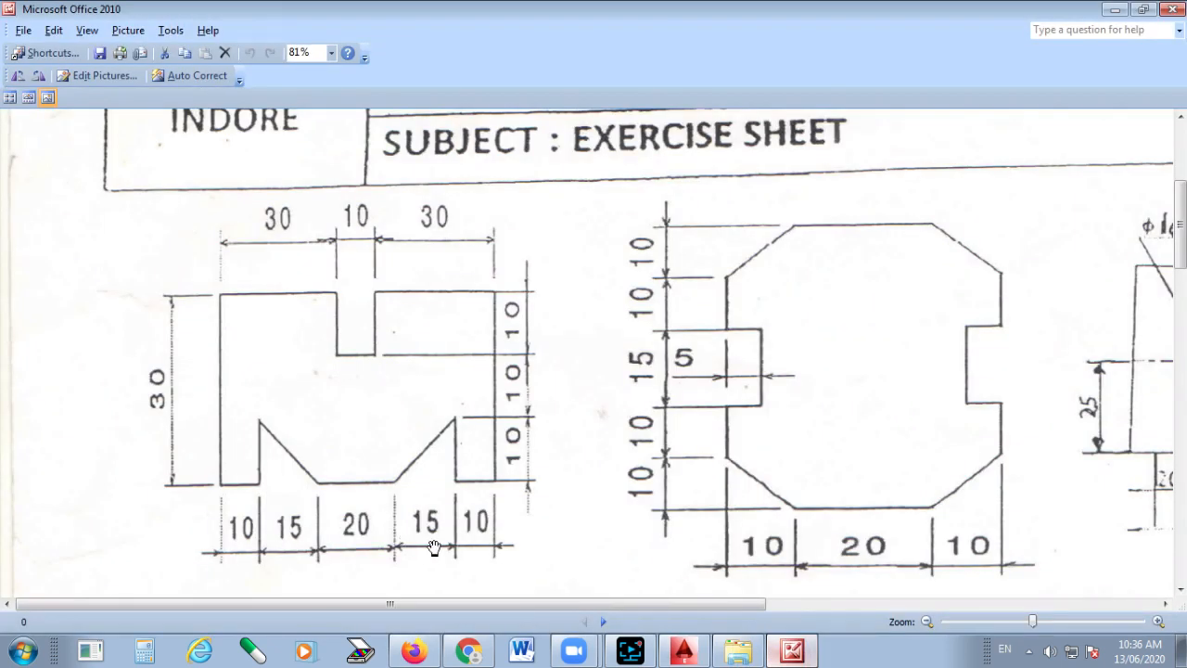
pyautogui.click(790, 650)
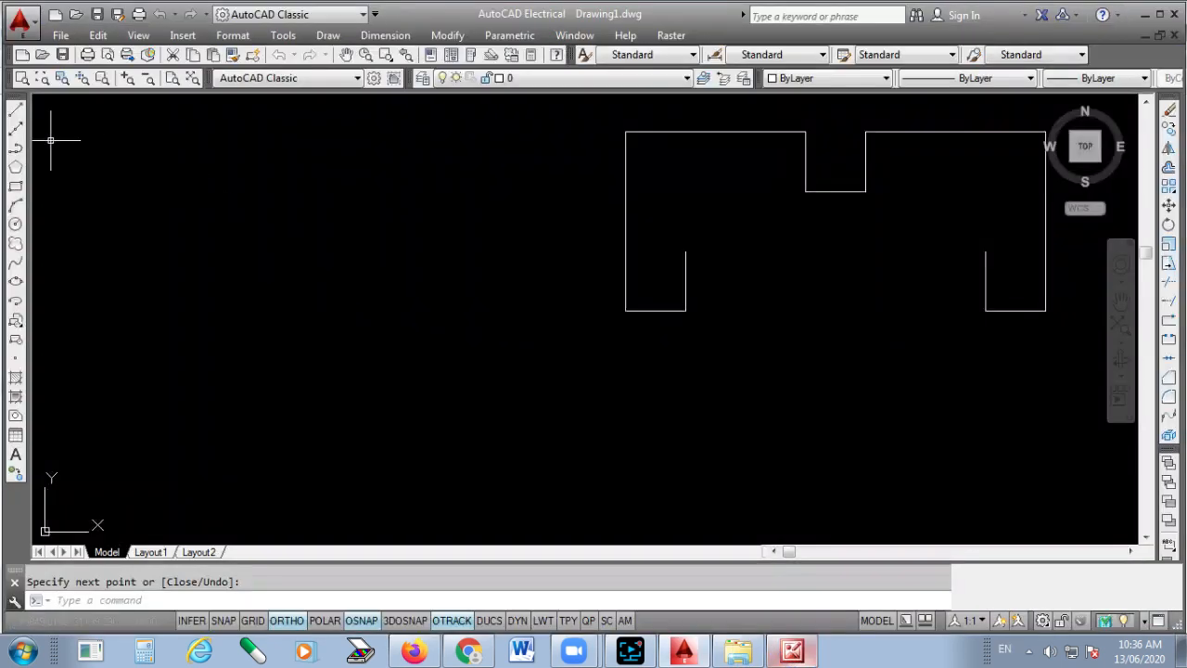
pyautogui.click(16, 111)
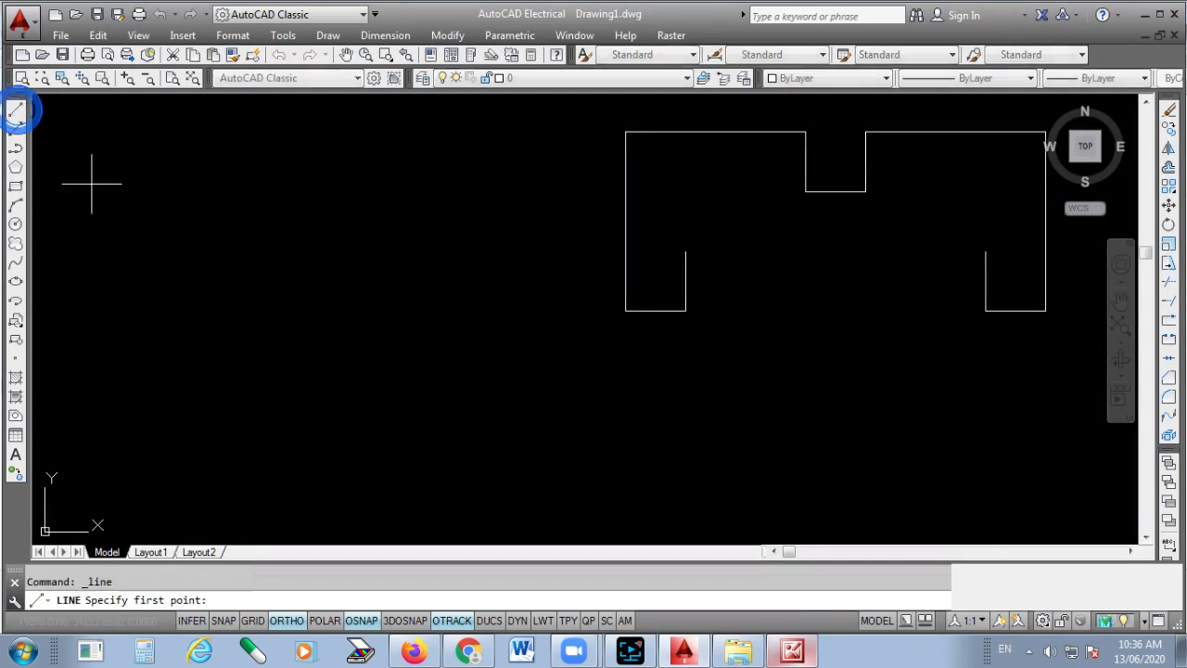
pyautogui.click(690, 312)
pyautogui.write('10')
pyautogui.press('Return')
pyautogui.press('Return')
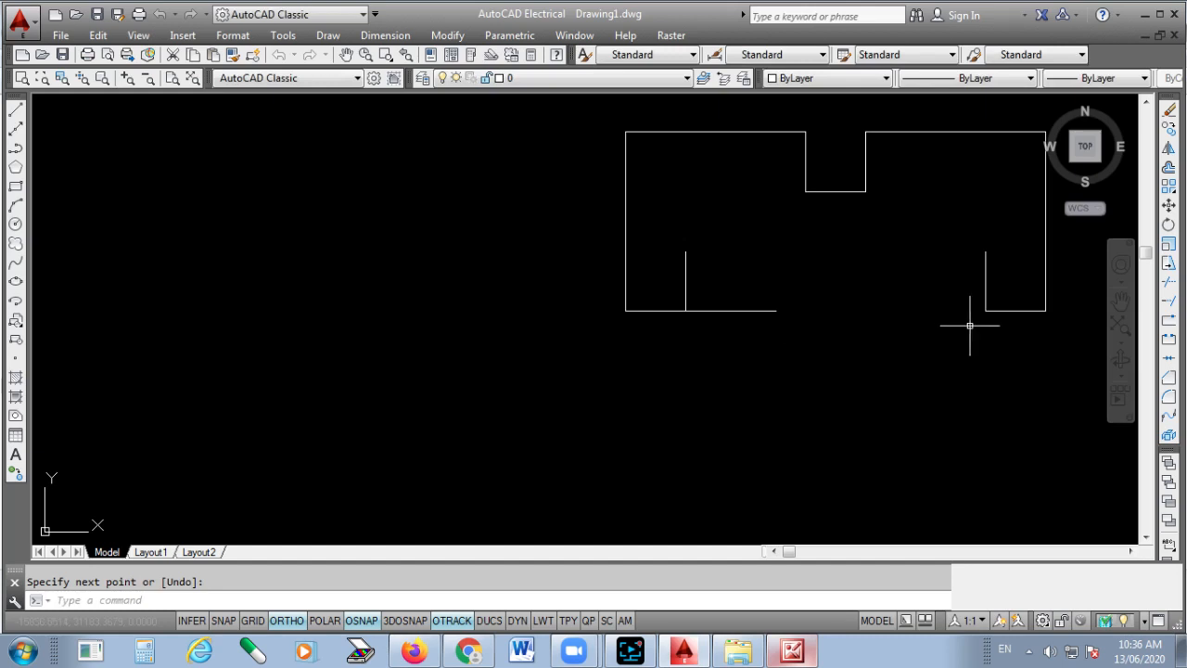
# - Draw a 15-unit line to the left from the right foot's lower inner corner
pyautogui.press('Return')
pyautogui.click(987, 310)
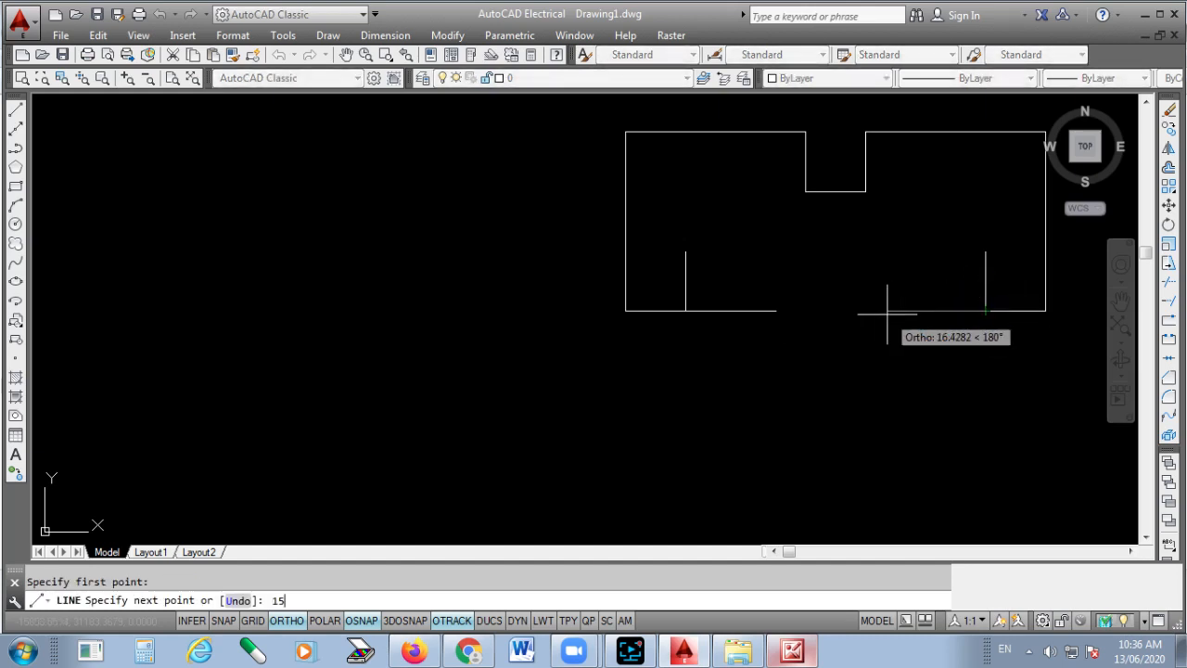
pyautogui.write('15')
pyautogui.press('Return')
pyautogui.press('Return')
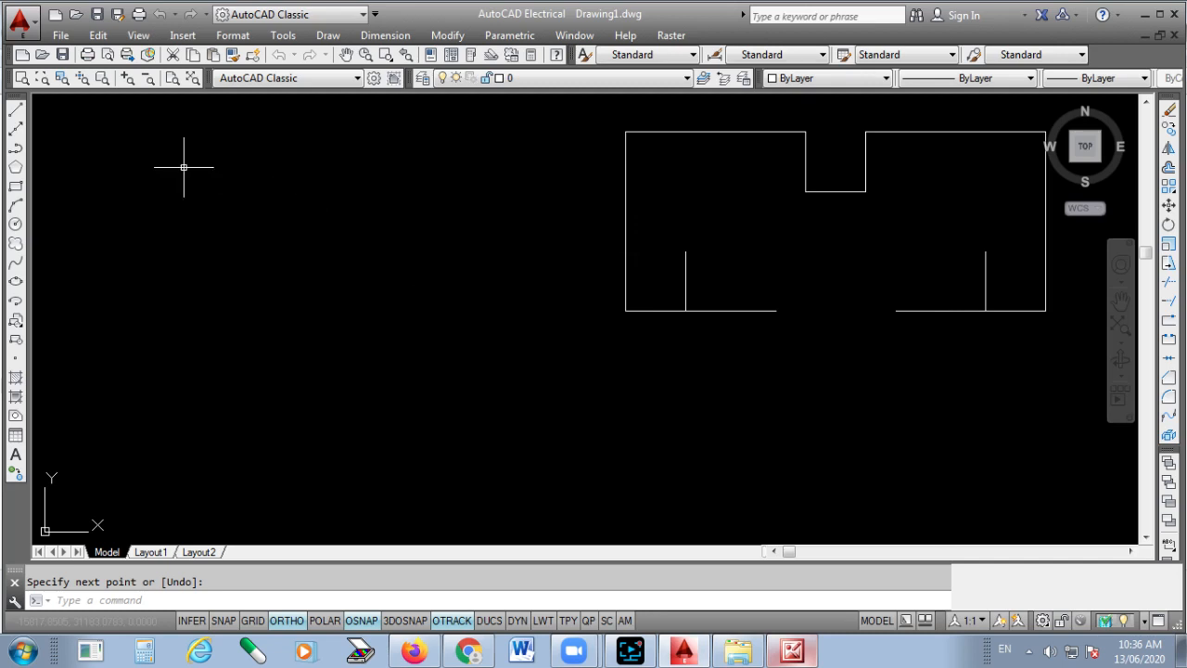
# - Draw the left slanted edge from the top of the left foot's inner edge to the free end of its 15-unit line
pyautogui.click(16, 110)
pyautogui.scroll(4, 718, 251)
pyautogui.click(518, 236)
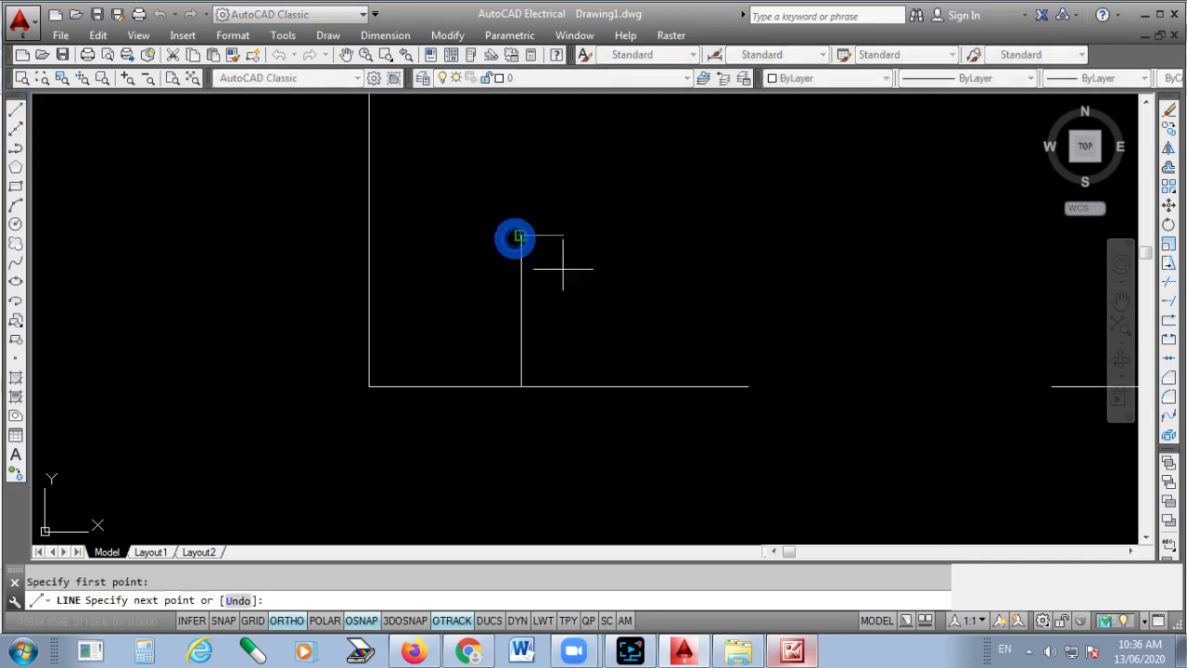
pyautogui.click(749, 386)
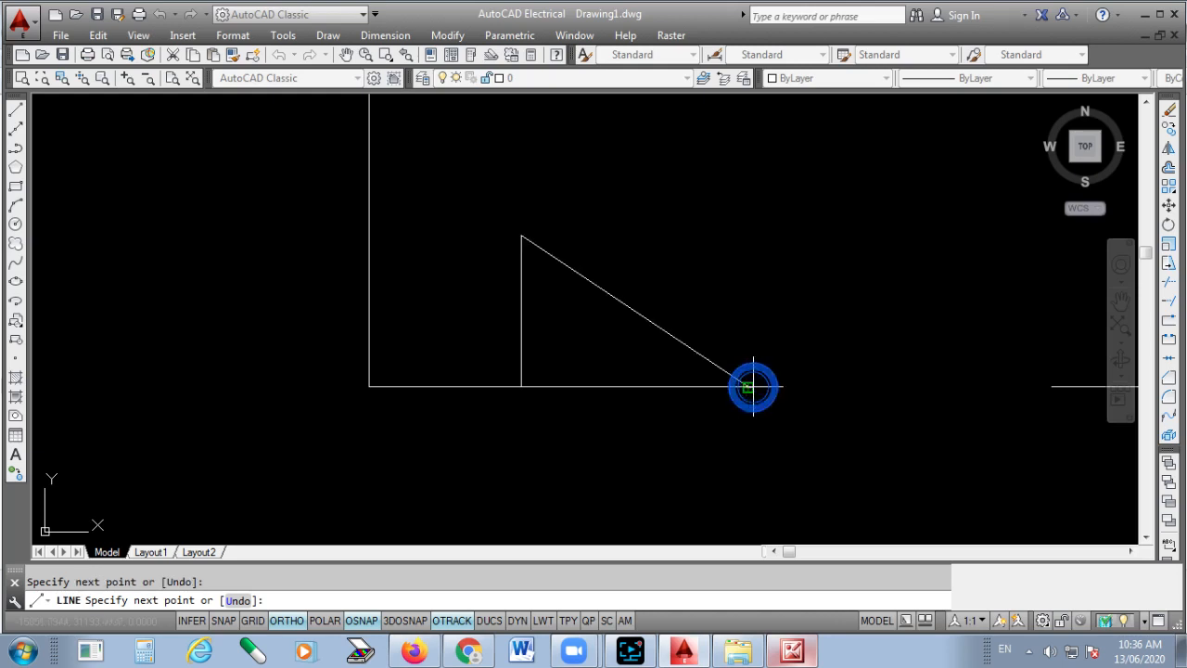
pyautogui.press('Return')
# - Draw the right slanted edge from the top of the right foot's inner edge to the free end of its 15-unit line
pyautogui.scroll(-4, 594, 276)
pyautogui.press('Return')
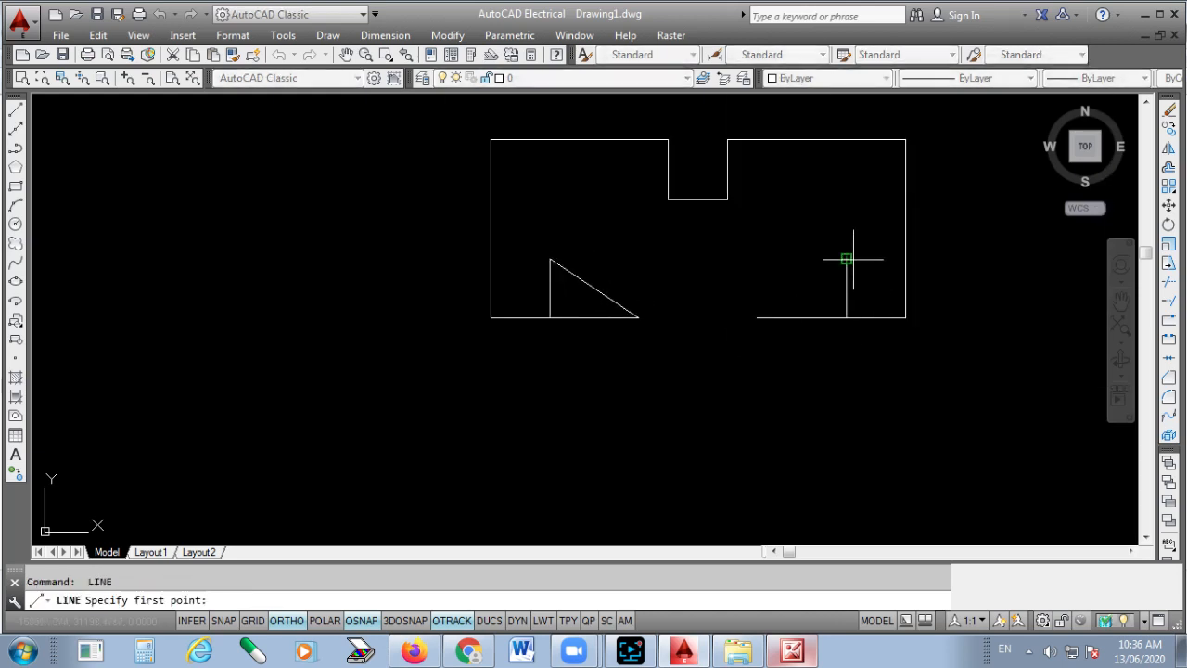
pyautogui.click(849, 260)
pyautogui.click(757, 318)
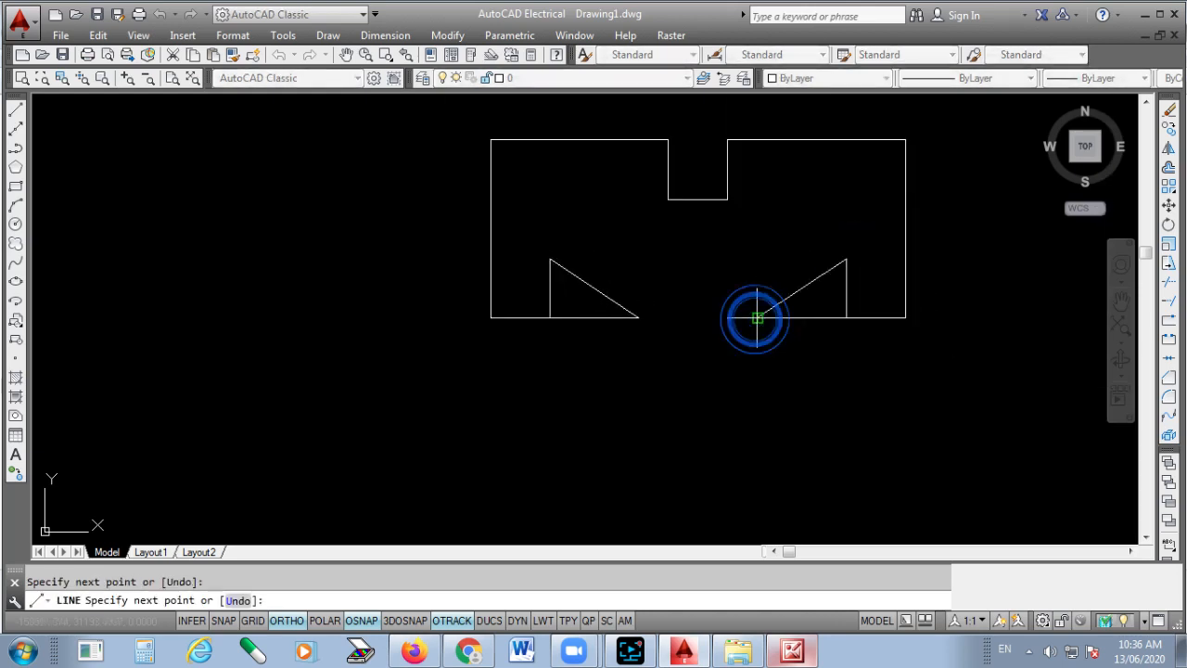
pyautogui.press('Return')
# - Close the outline with a base line between the lower ends of the two slanted edges
pyautogui.scroll(4, 784, 338)
pyautogui.press('Return')
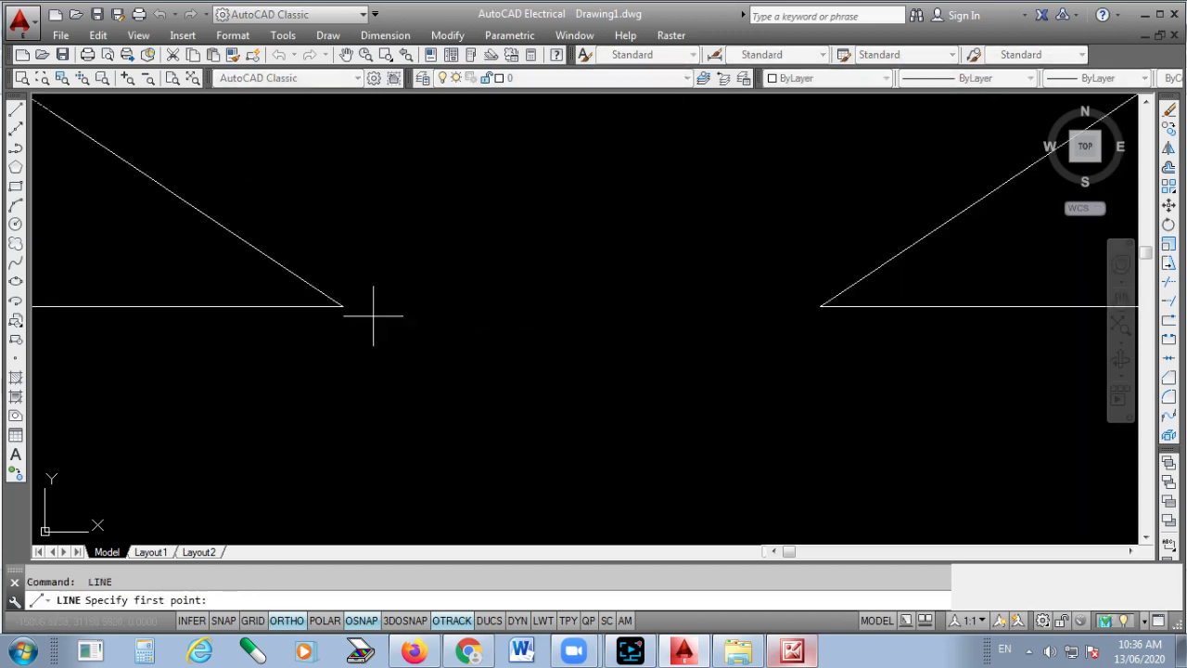
pyautogui.click(343, 305)
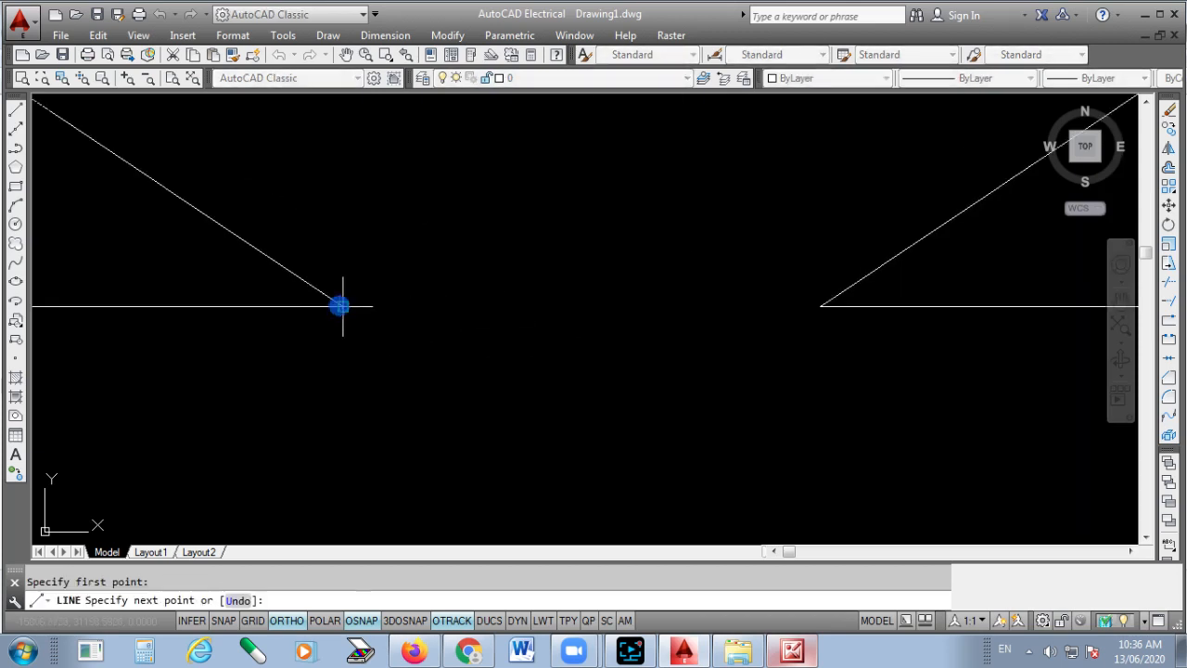
pyautogui.click(820, 305)
pyautogui.press('Return')
# - Delete the two 15-unit construction lines under the slanted edges
pyautogui.click(921, 306)
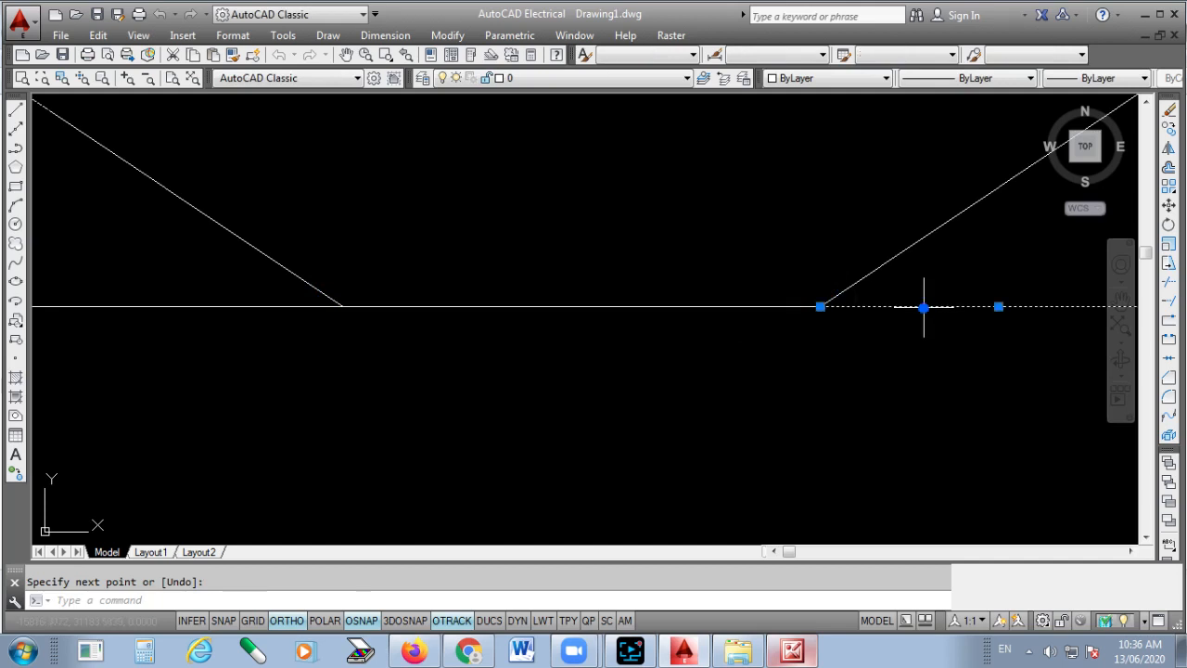
pyautogui.press('Delete')
pyautogui.click(287, 303)
pyautogui.click(276, 334)
pyautogui.press('Delete')
pyautogui.scroll(-4, 748, 323)
pyautogui.scroll(-2, 594, 399)
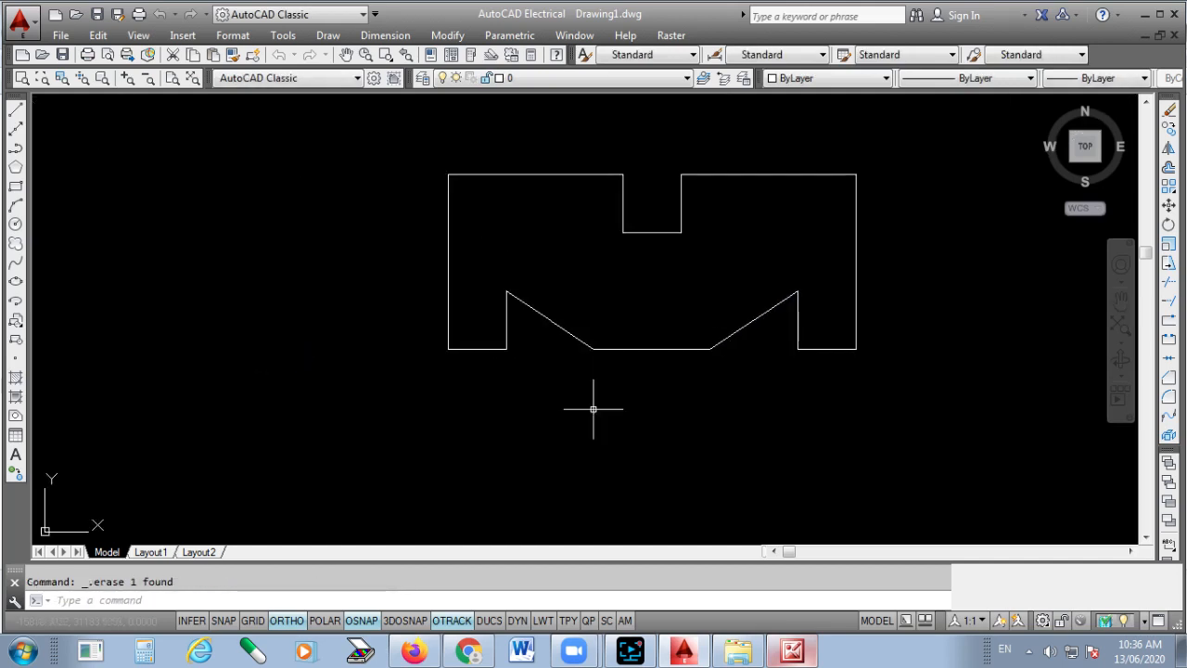
# - Compare the finished outline and its dimensions with the first figure on the exercise sheet in the picture viewer
pyautogui.click(809, 660)
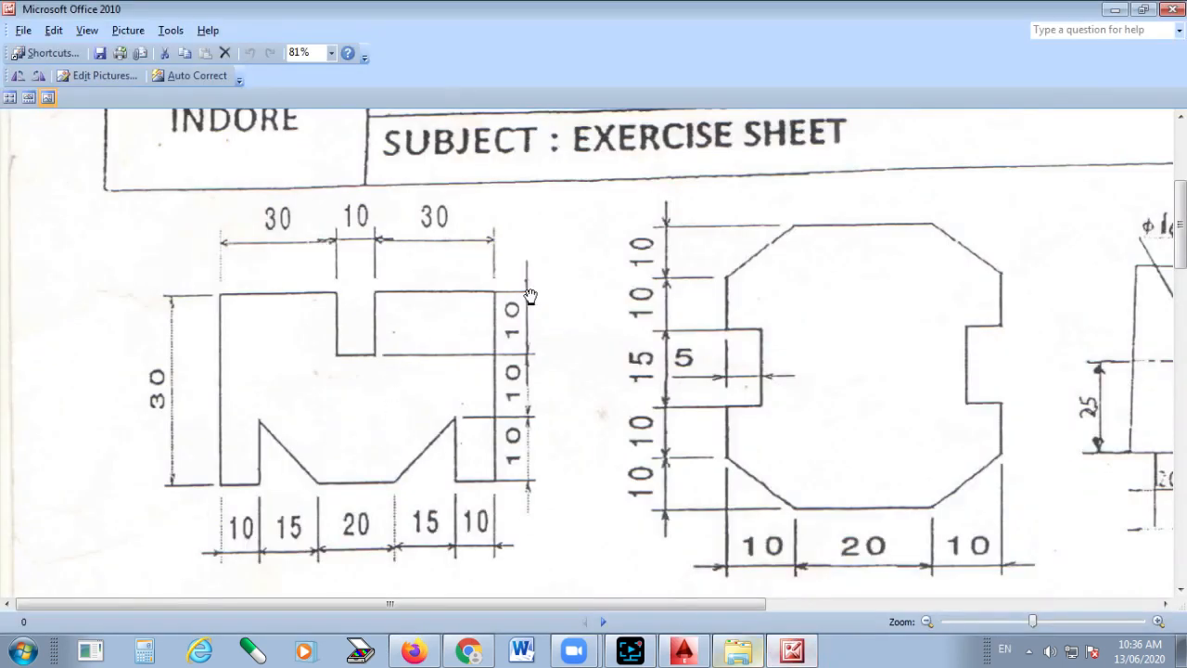
pyautogui.click(791, 651)
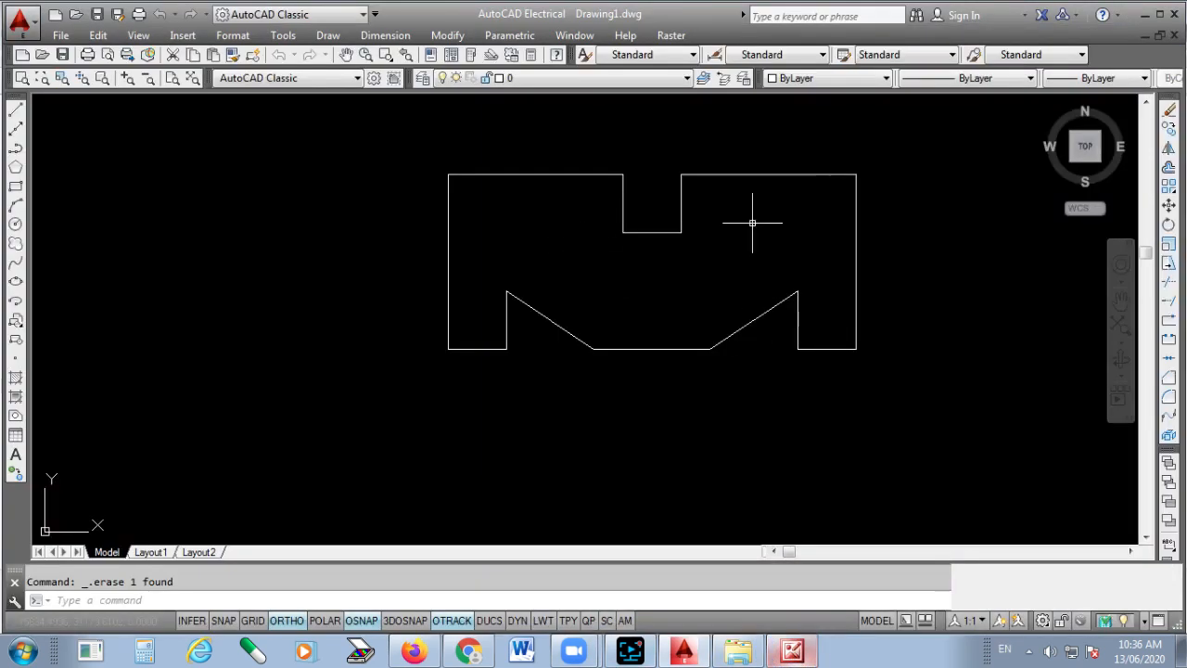
pyautogui.click(380, 35)
pyautogui.click(791, 651)
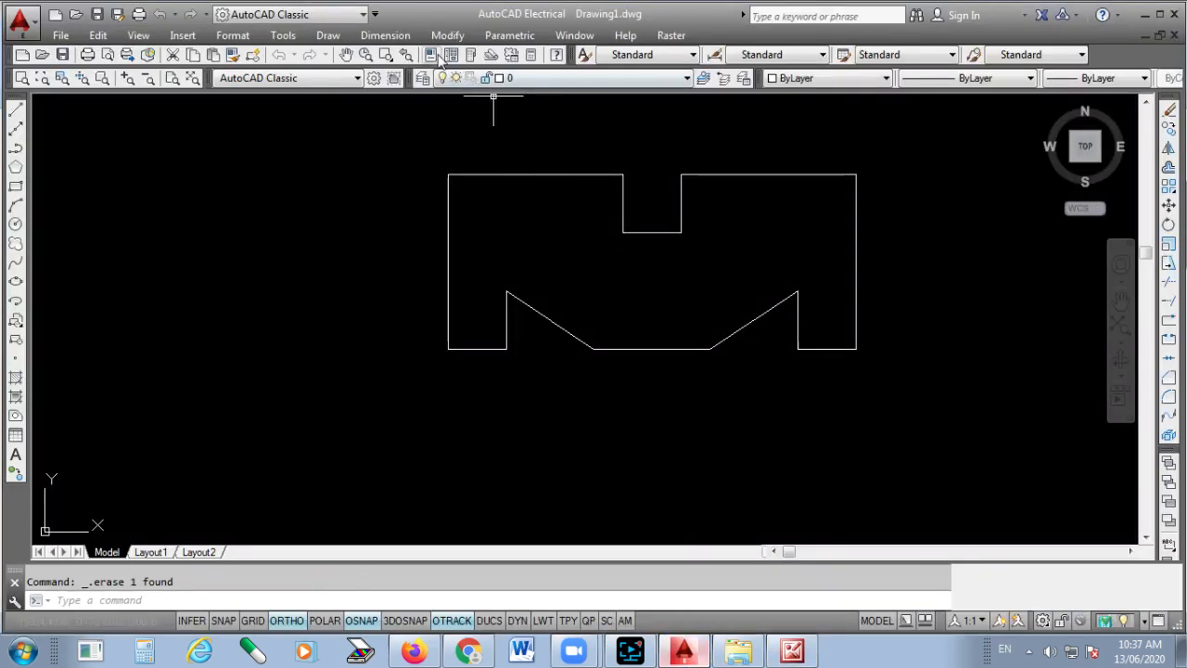
# - Add continuous quick dimensions for the block's lower edges, placing the dimension line just below the base
pyautogui.click(385, 35)
pyautogui.click(419, 57)
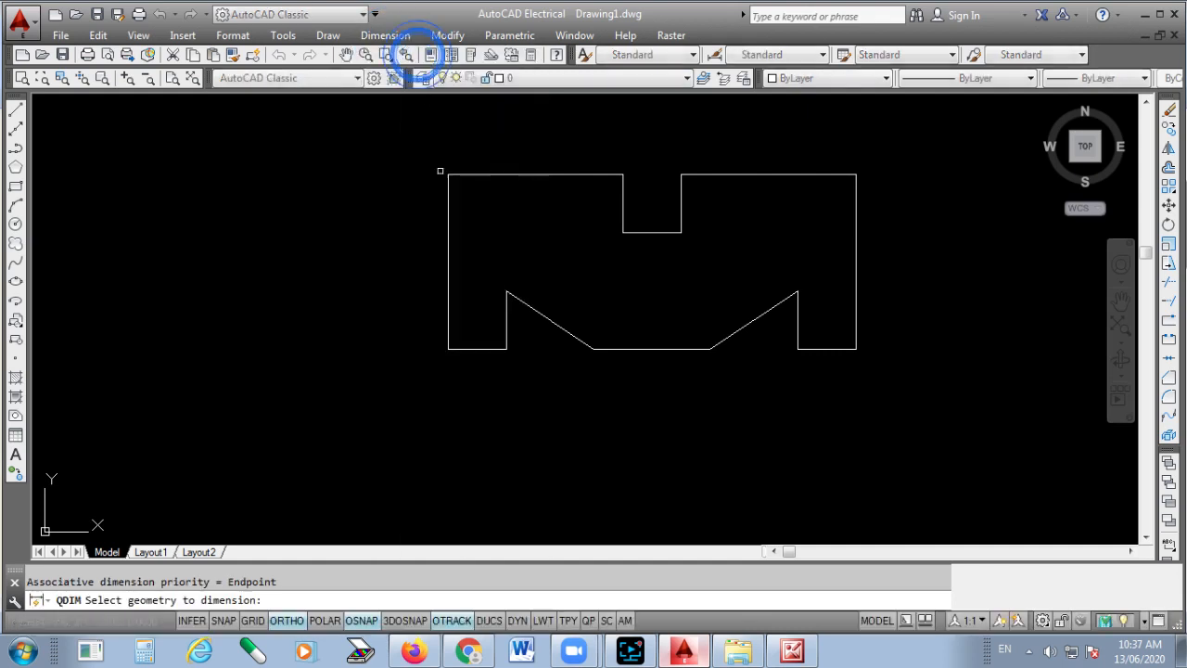
pyautogui.click(929, 328)
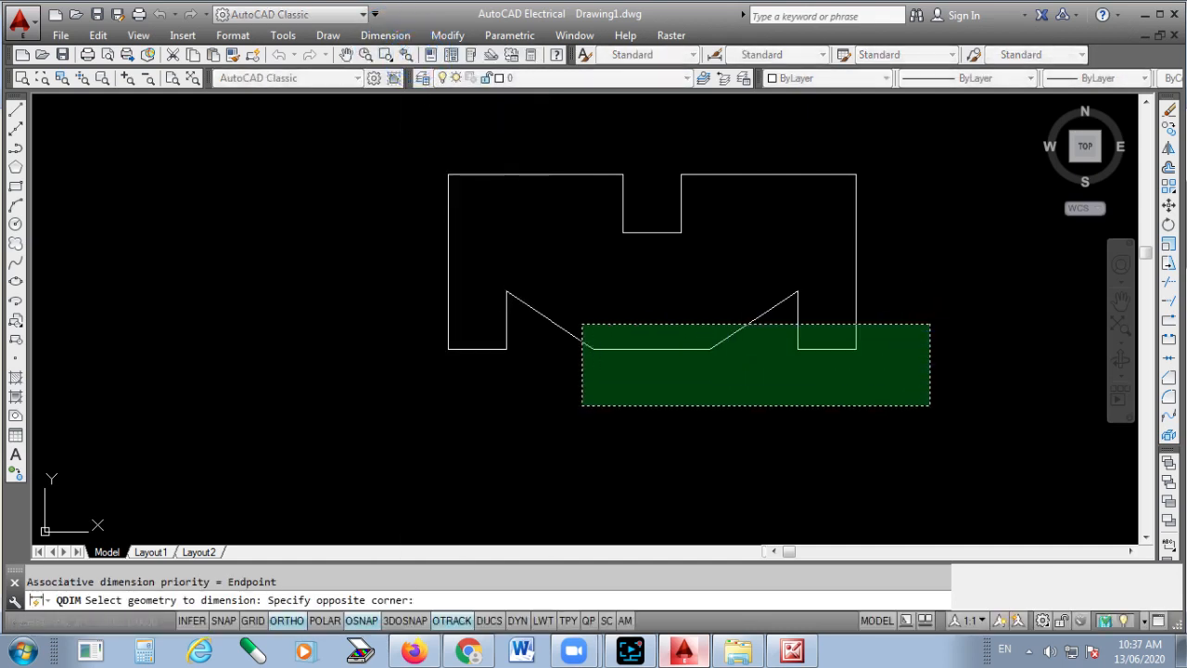
pyautogui.click(414, 425)
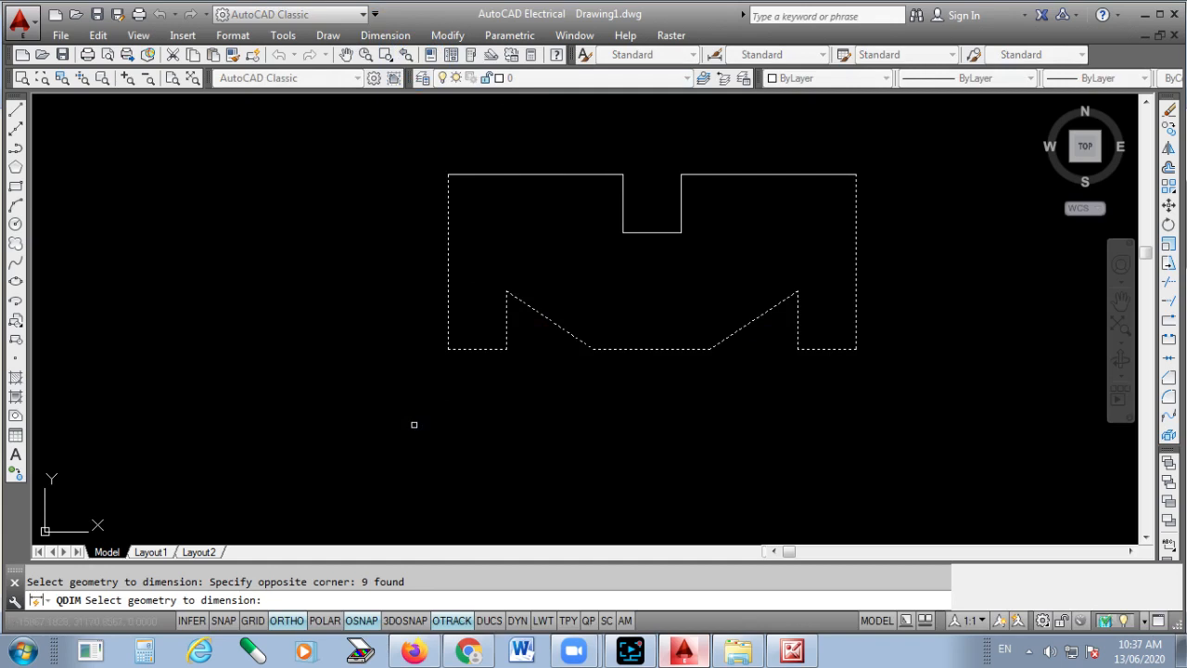
pyautogui.press('Return')
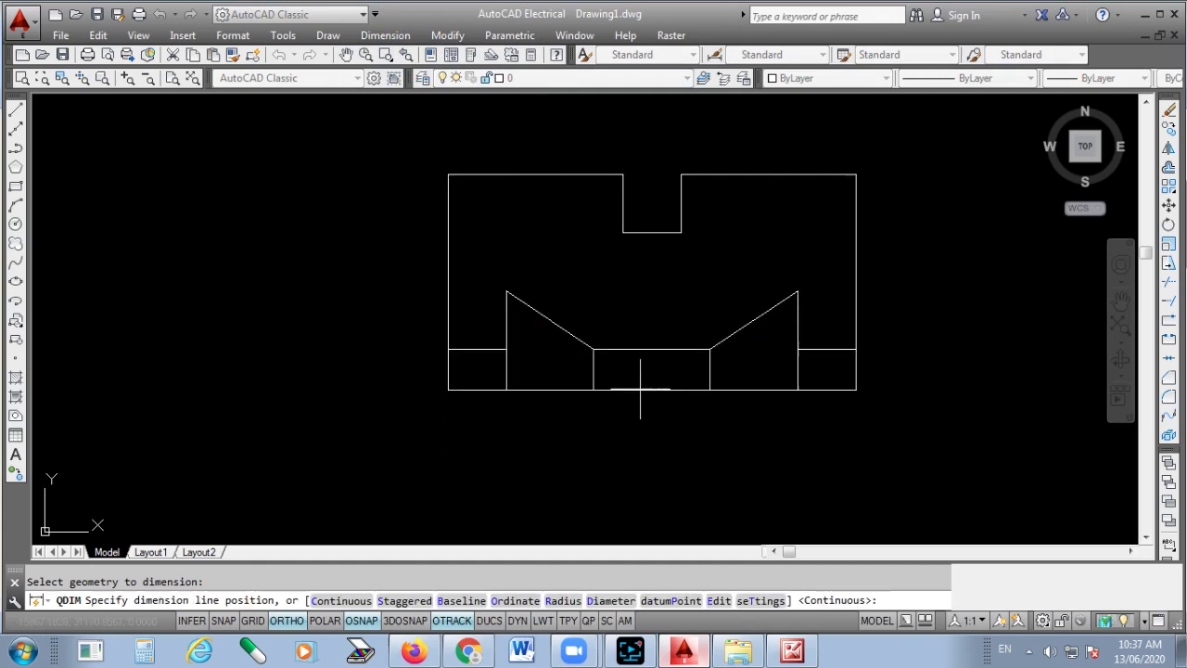
pyautogui.click(655, 394)
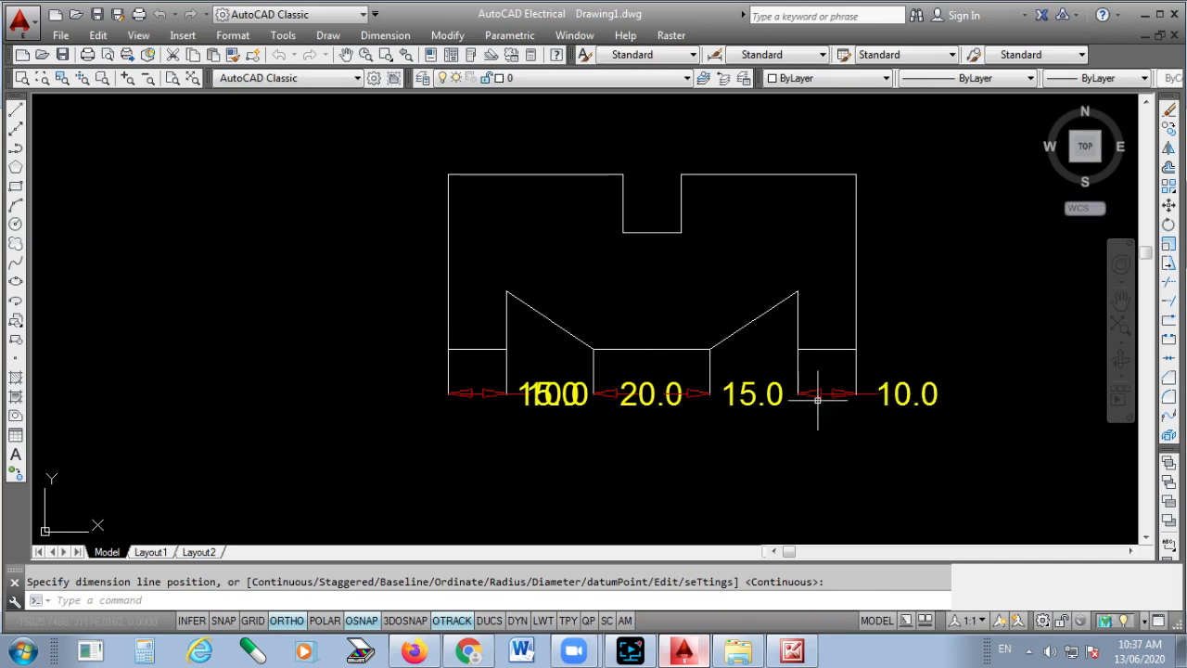
pyautogui.scroll(4, 643, 395)
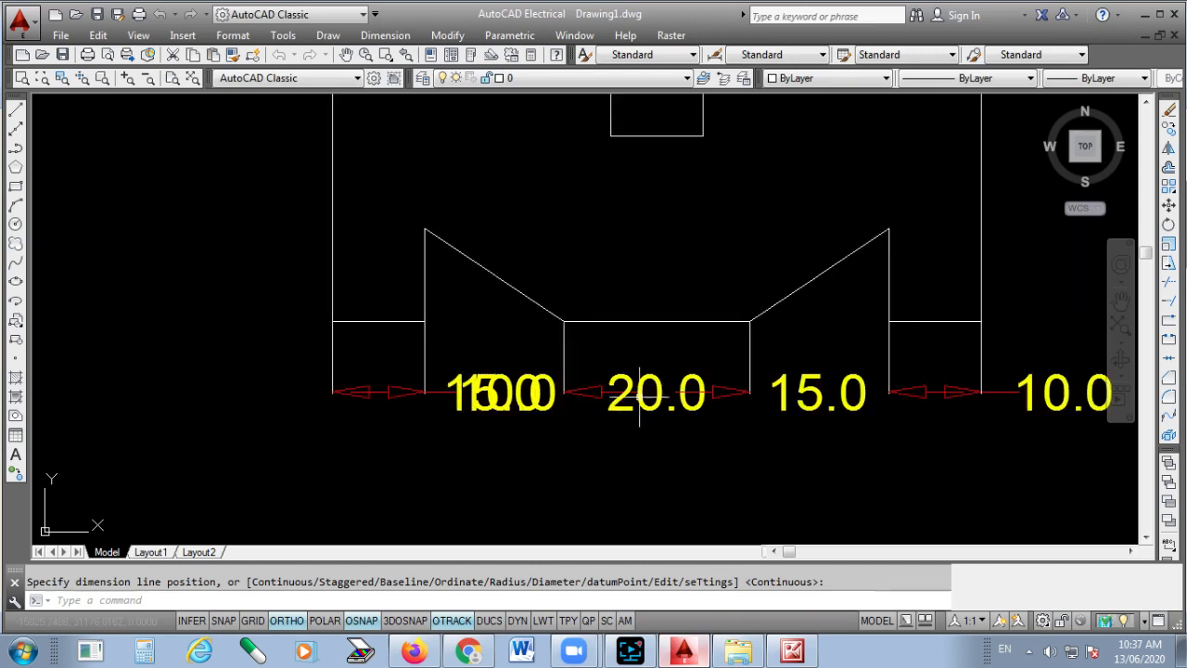
pyautogui.scroll(-2, 523, 429)
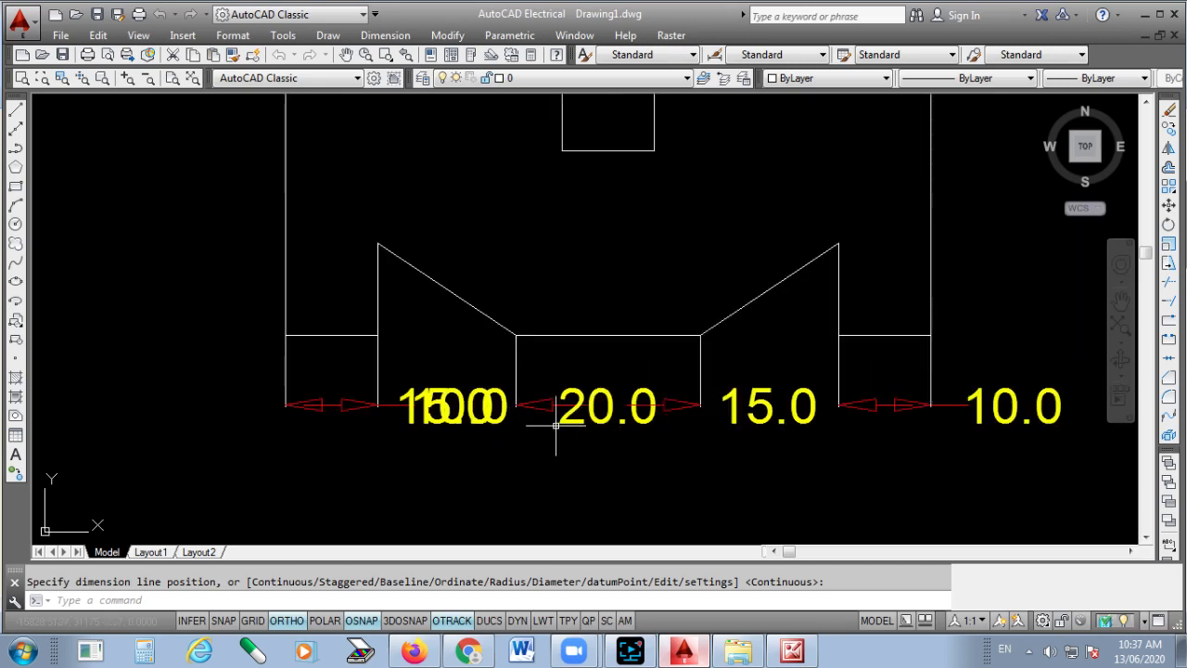
# - Add a quick dimension for the height of the right vertical edge, placed to the right of the block
pyautogui.scroll(-2, 553, 454)
pyautogui.press('Return')
pyautogui.click(786, 234)
pyautogui.press('Return')
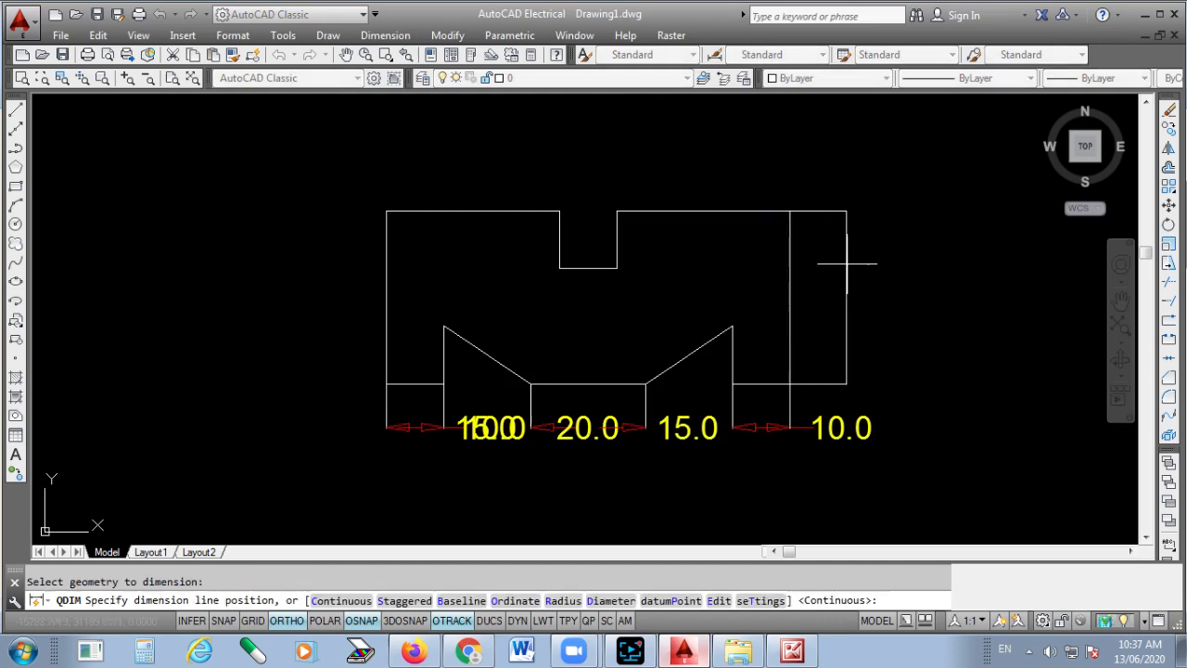
pyautogui.click(835, 278)
# - Add continuous quick dimensions for the top edges and notch, placing the dimension line above the block
pyautogui.press('Return')
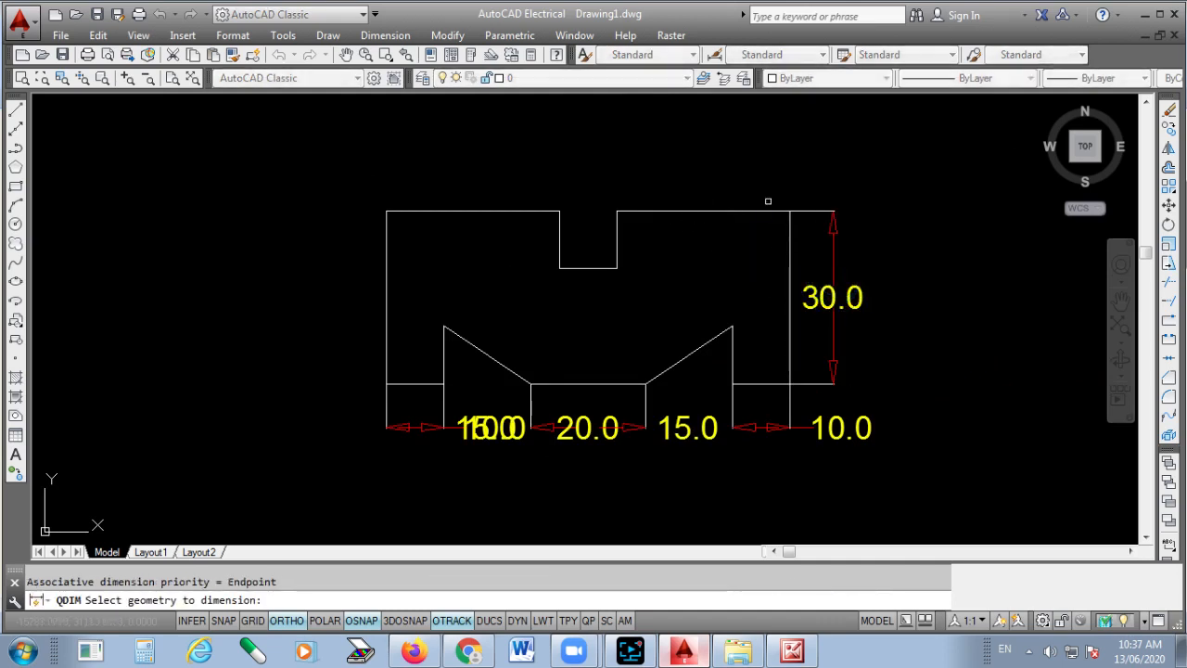
pyautogui.click(773, 171)
pyautogui.click(449, 306)
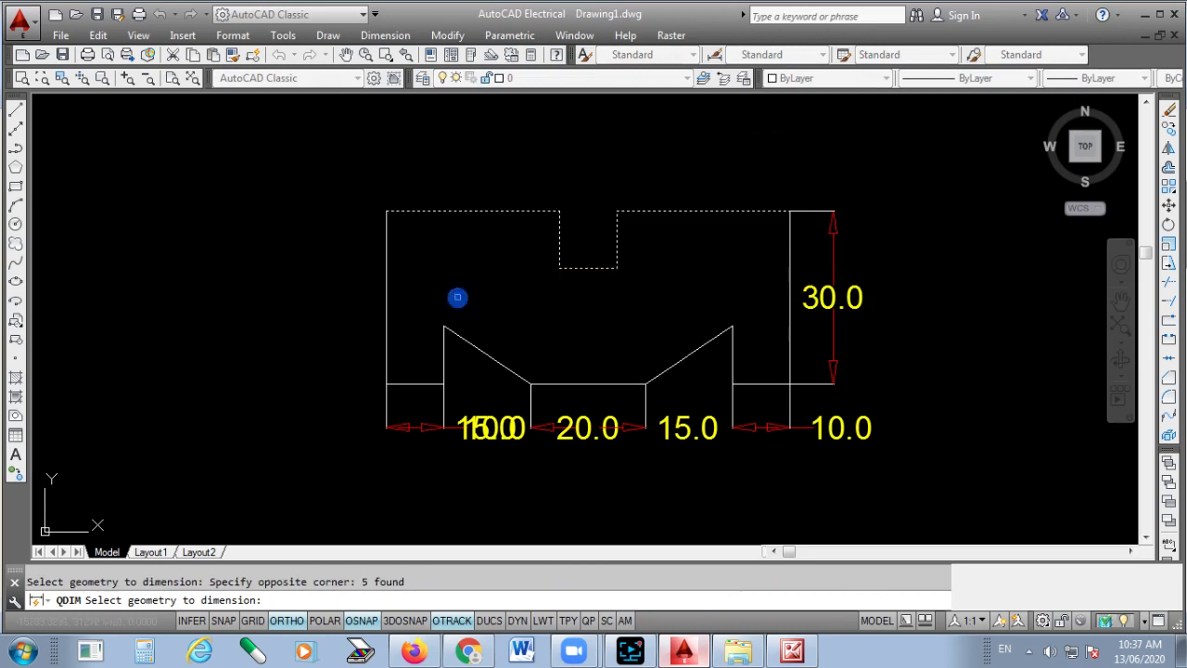
pyautogui.press('Return')
pyautogui.click(593, 156)
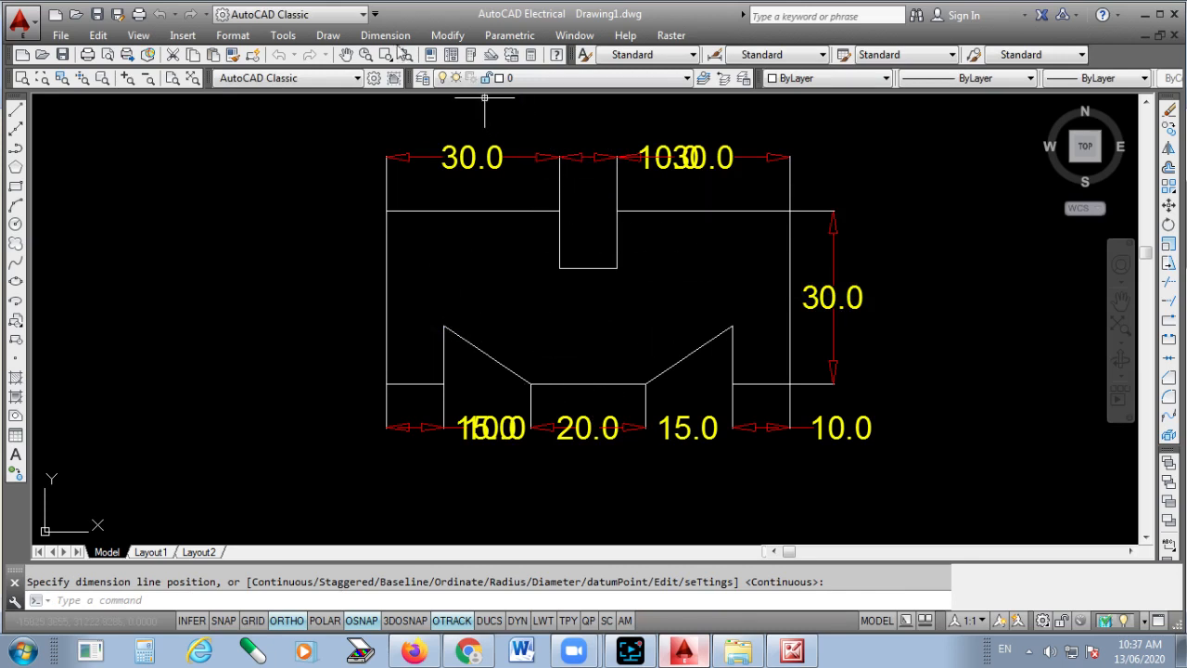
# - Modify the Standard dimension style and set its arrow size to 2
pyautogui.click(385, 35)
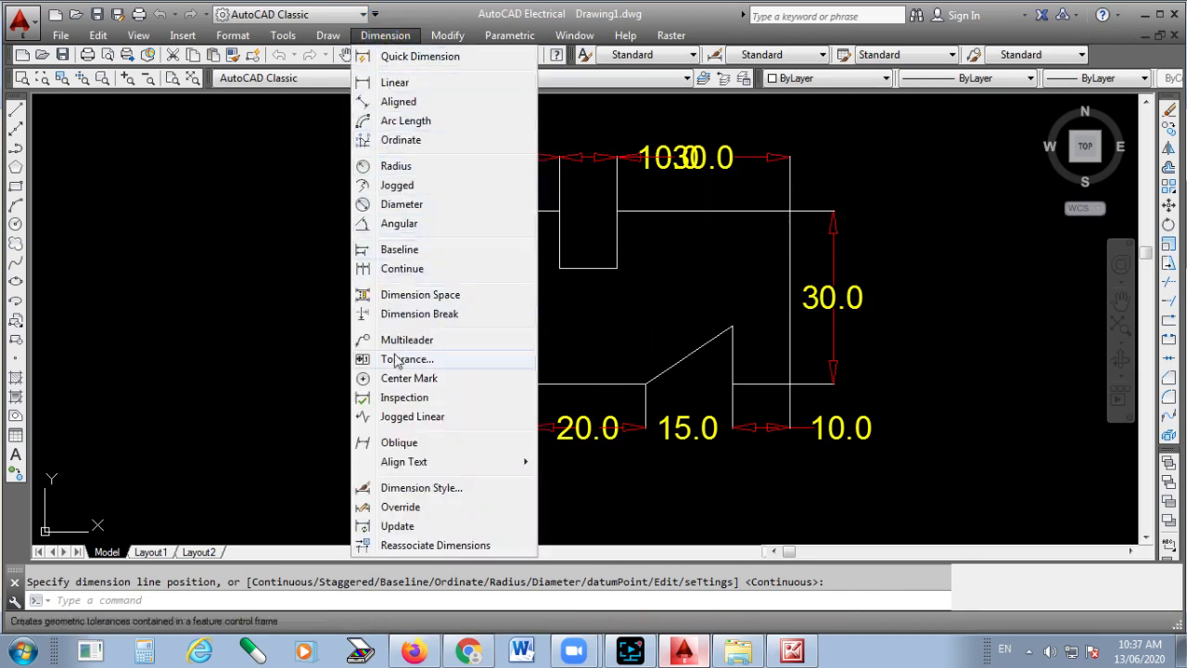
pyautogui.click(420, 490)
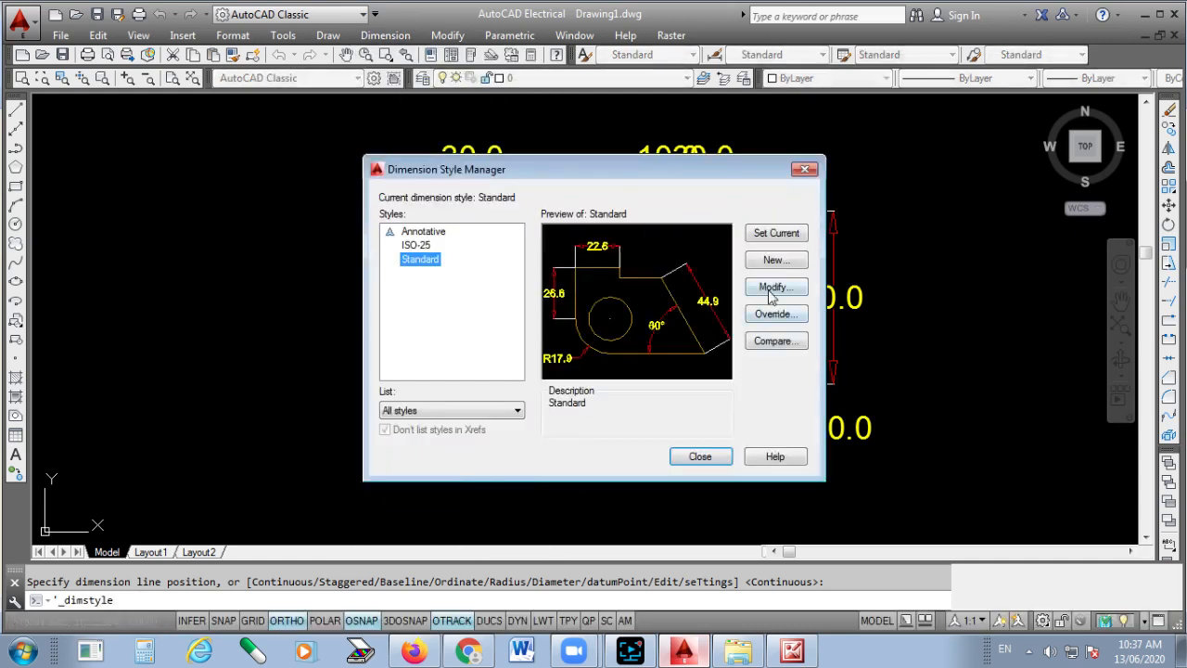
pyautogui.click(773, 286)
pyautogui.click(408, 131)
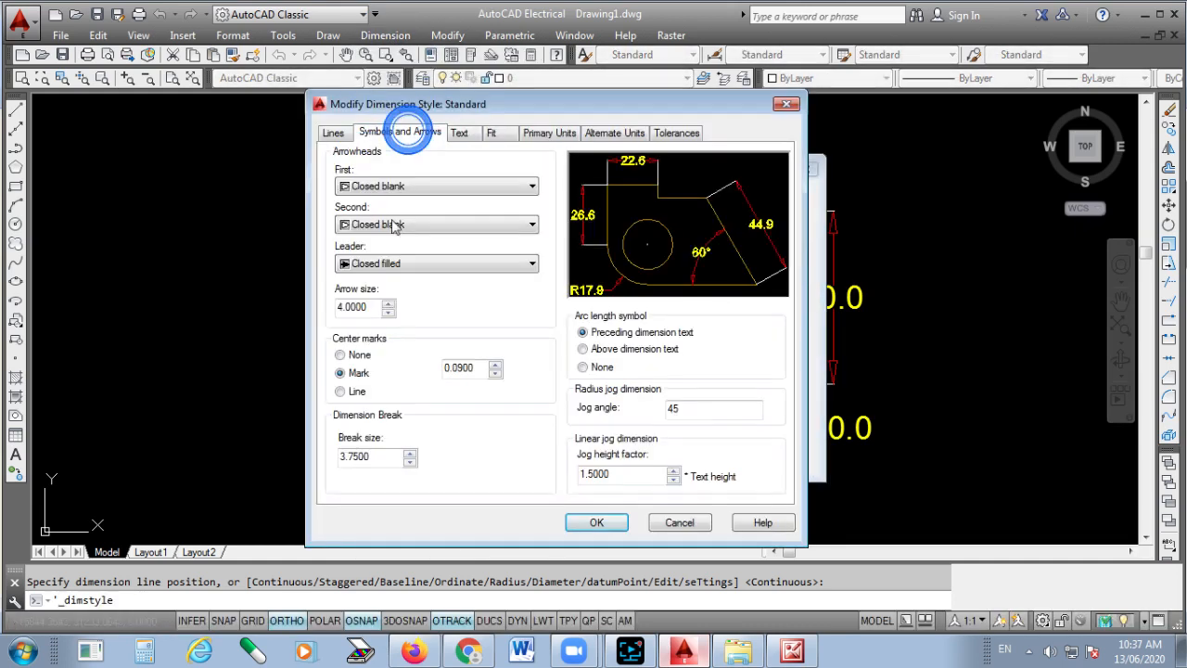
pyautogui.moveTo(371, 311); pyautogui.dragTo(339, 312)
pyautogui.write('2')
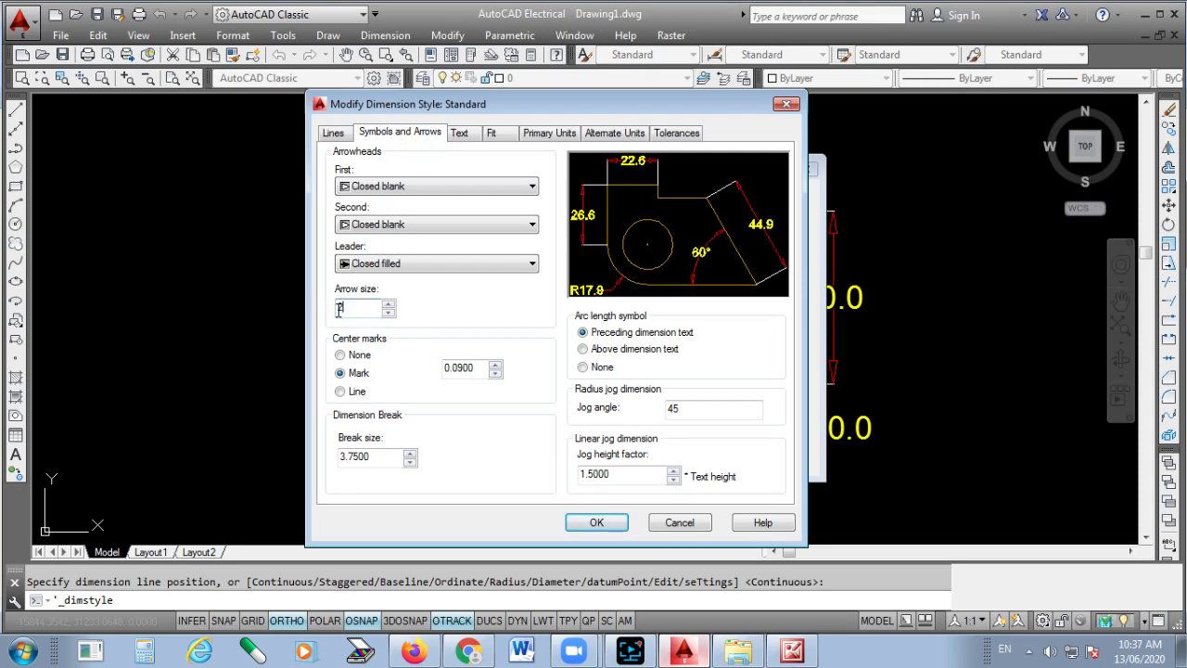
# - Set the Standard dimension style's text height to 2, then apply the changes and close the Dimension Style Manager
pyautogui.click(471, 132)
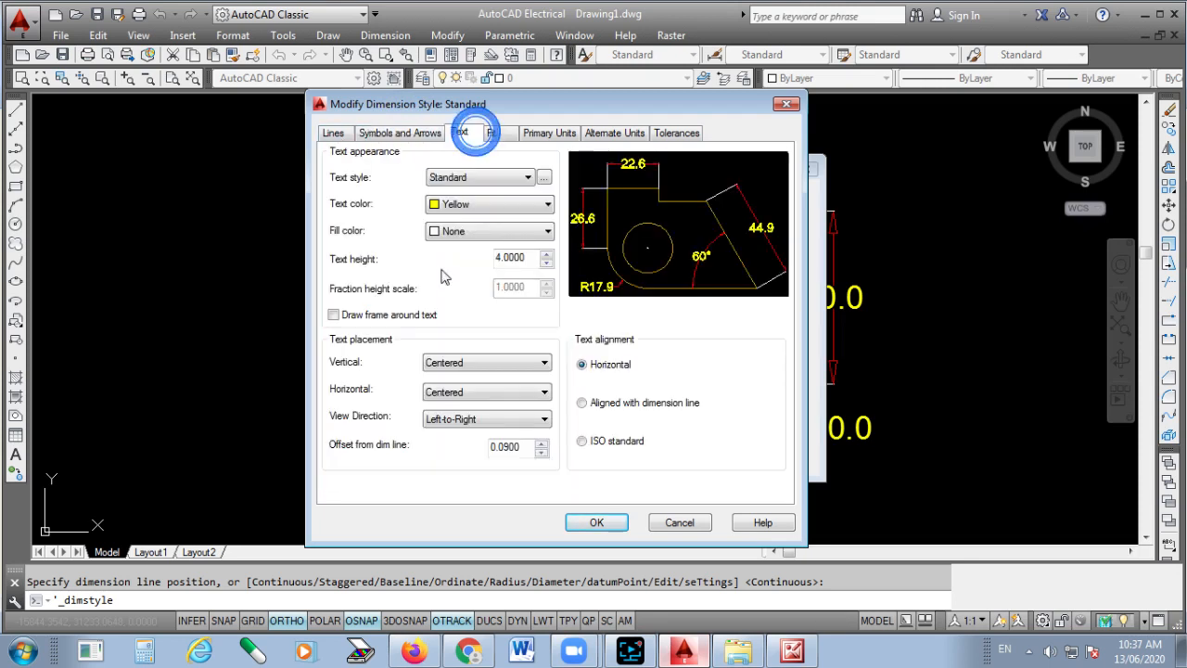
pyautogui.moveTo(535, 264); pyautogui.dragTo(456, 259)
pyautogui.write('2')
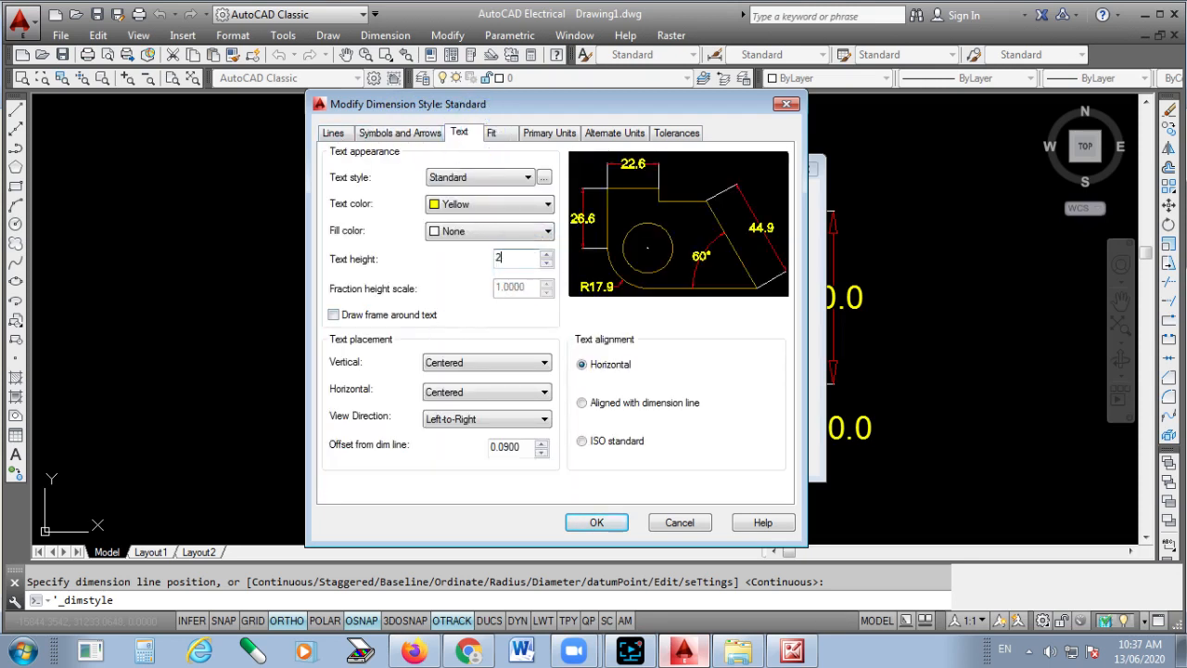
pyautogui.click(590, 524)
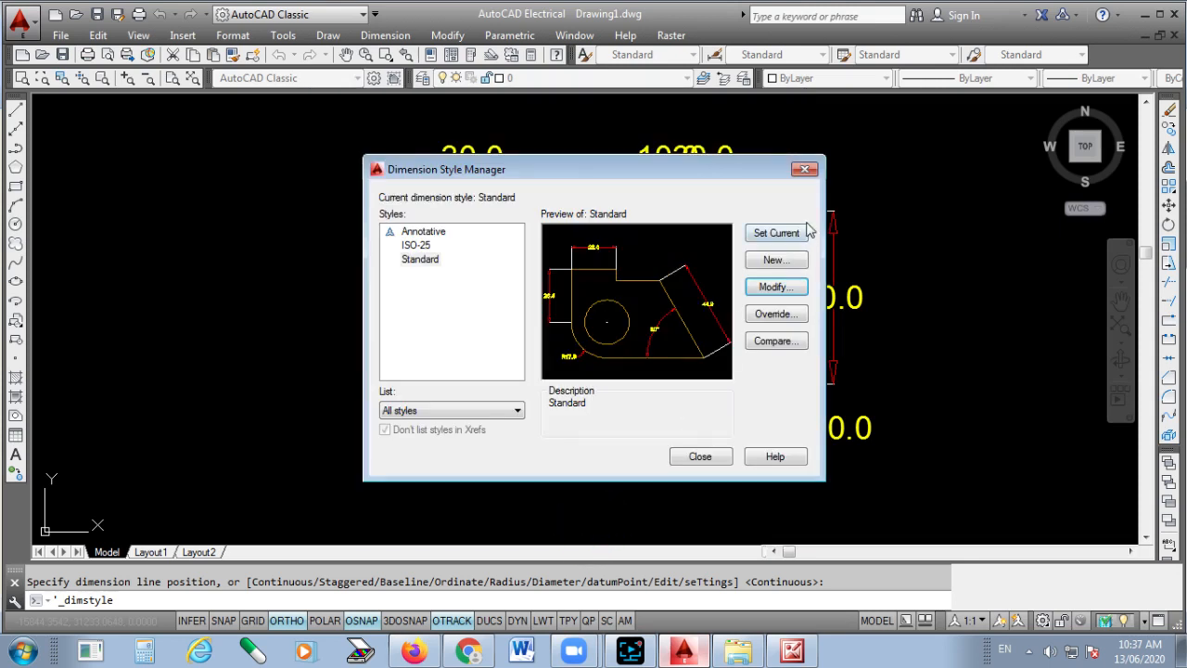
pyautogui.click(700, 457)
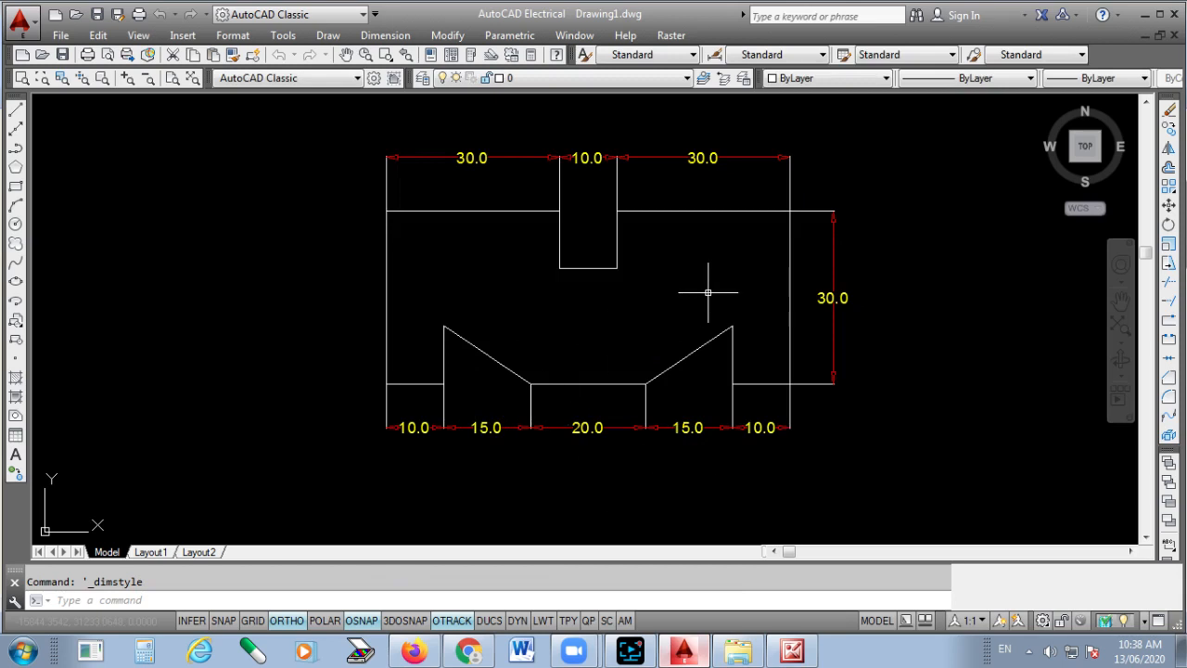
# - Compare the dimensioned block with the sheet in the picture viewer, then return to AutoCAD and bring up the Zoom meeting window
pyautogui.click(792, 650)
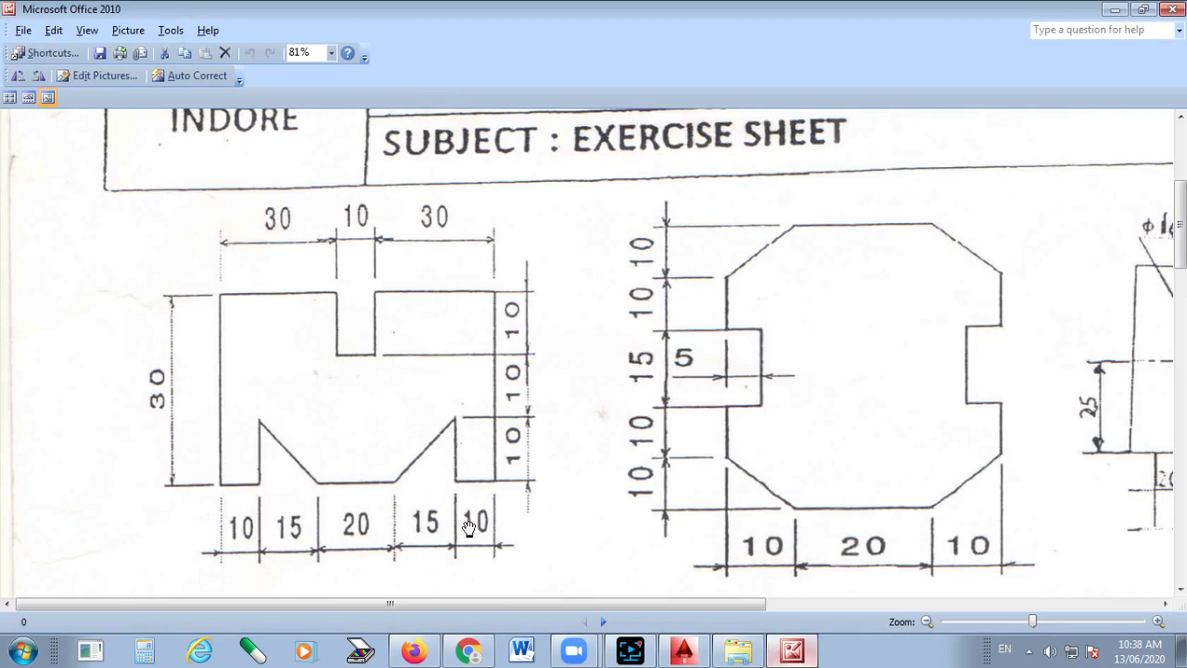
pyautogui.click(799, 656)
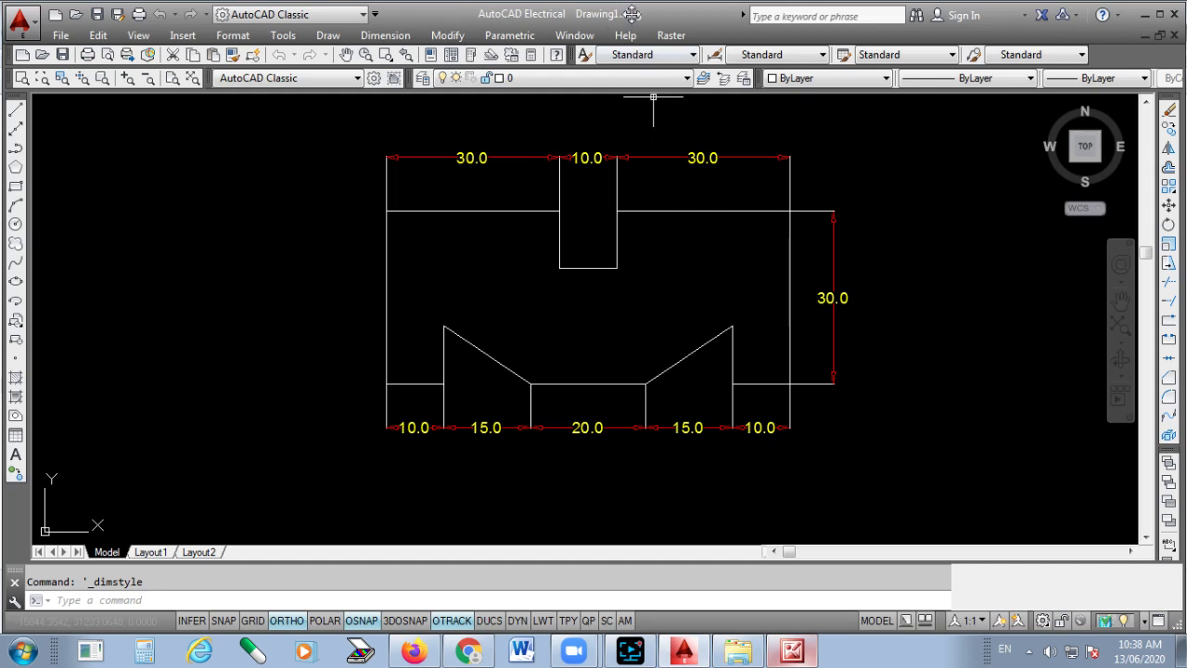
pyautogui.click(748, 61)
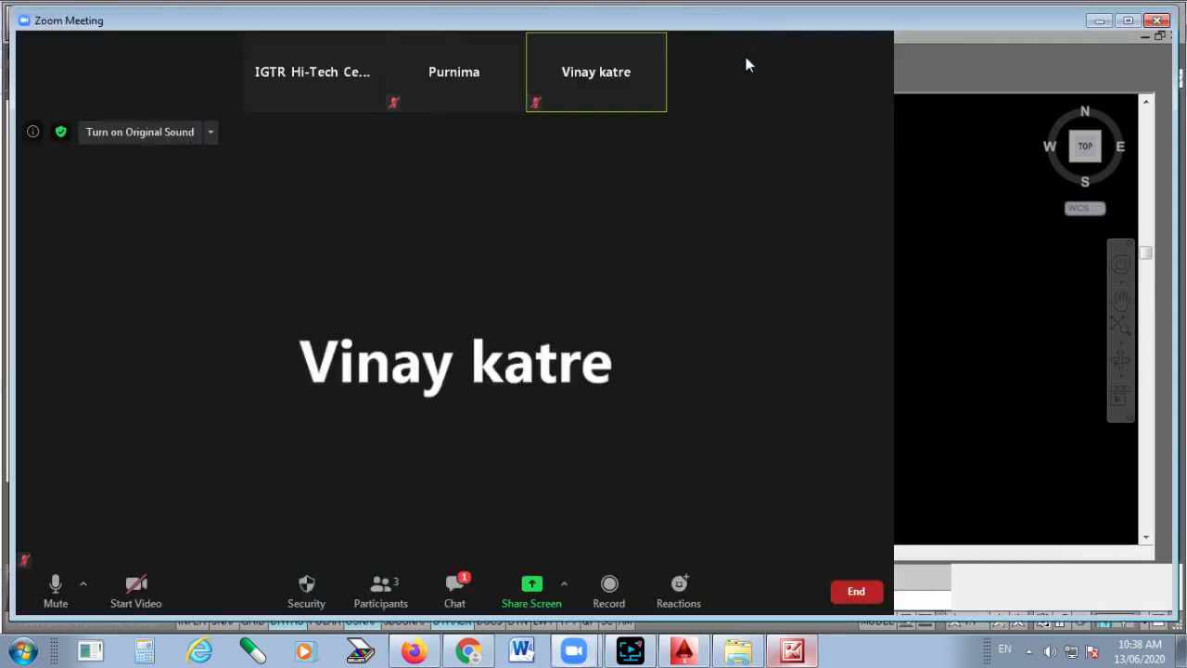